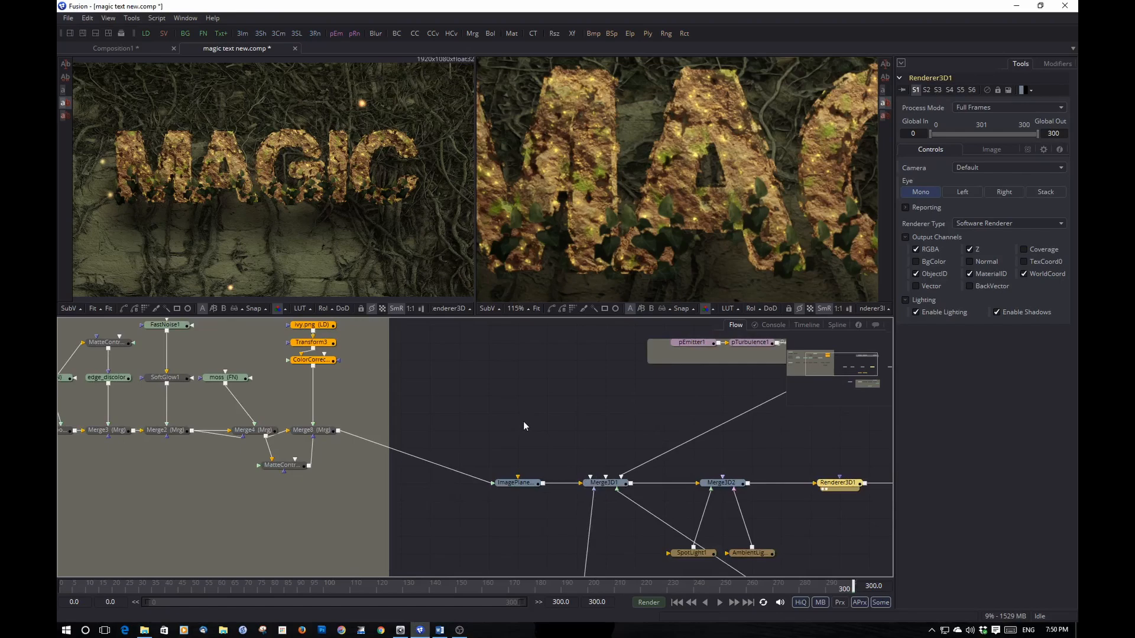
# Play the rendered video magic new2.mov from the grunge folder, close it and return to the magic text new composition.
pyautogui.click(144, 630)
pyautogui.doubleClick(623, 269)
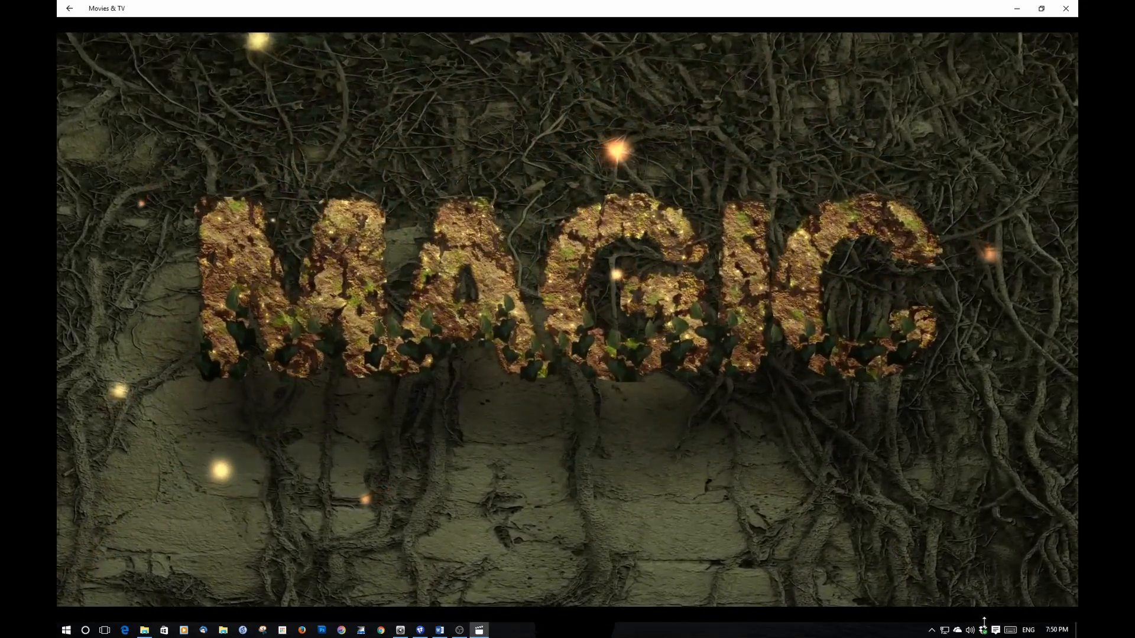
pyautogui.moveTo(643, 575)
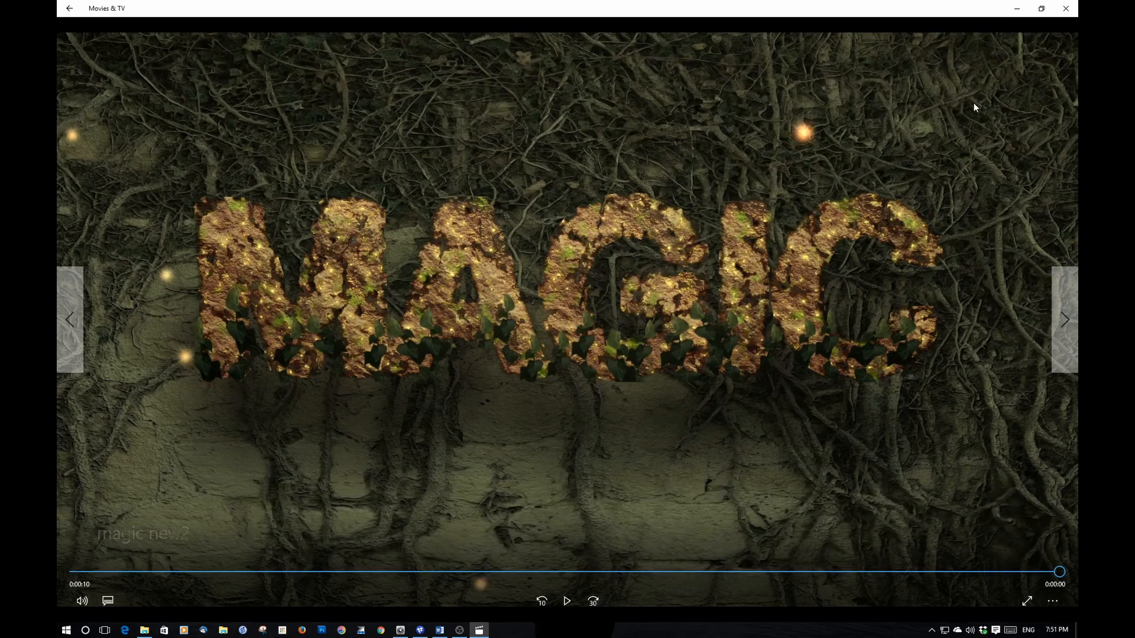
pyautogui.click(1066, 8)
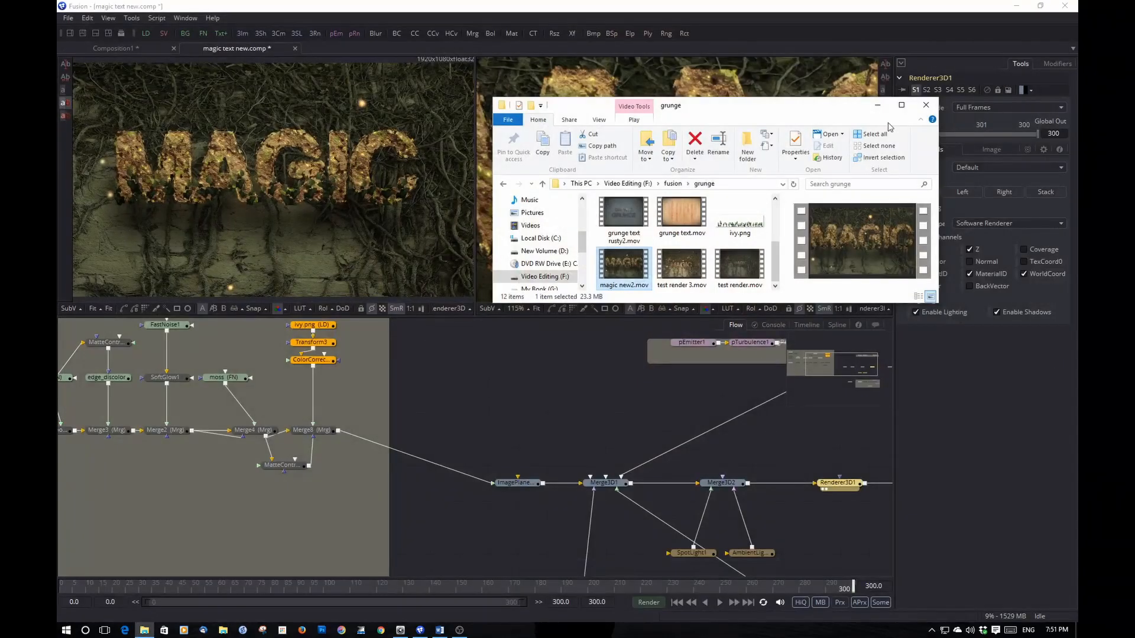
pyautogui.click(529, 406)
# Examine the node flow from the OrganicText group through the image plane, particle nodes and 3D merges to the BackgroundWall group.
pyautogui.scroll(-4, 530, 406)
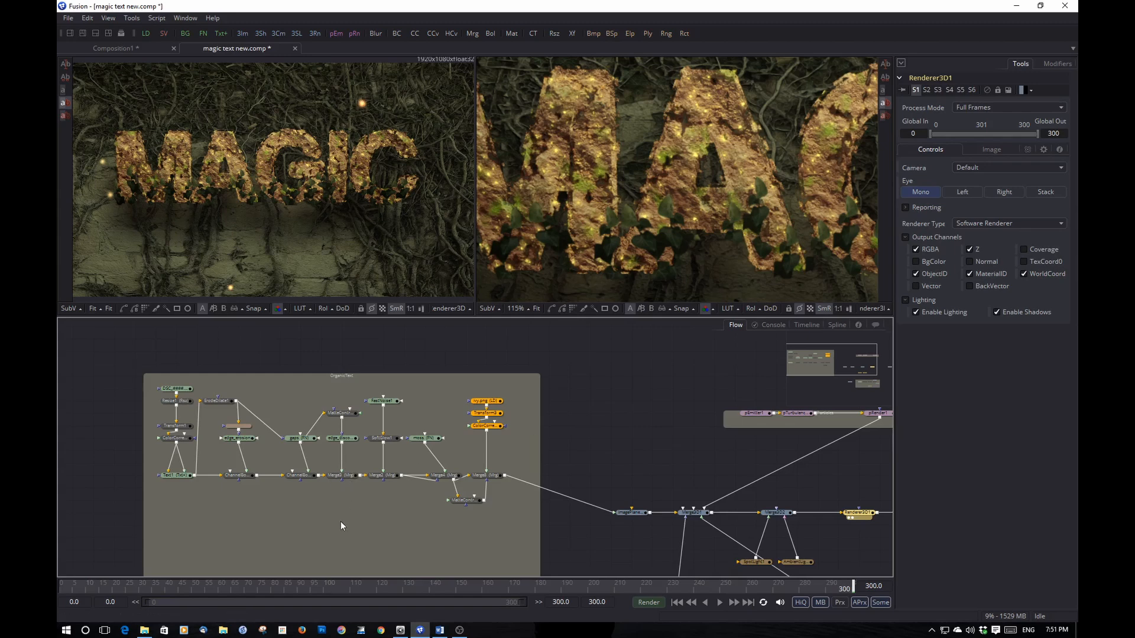
pyautogui.moveTo(582, 412); pyautogui.dragTo(510, 377)
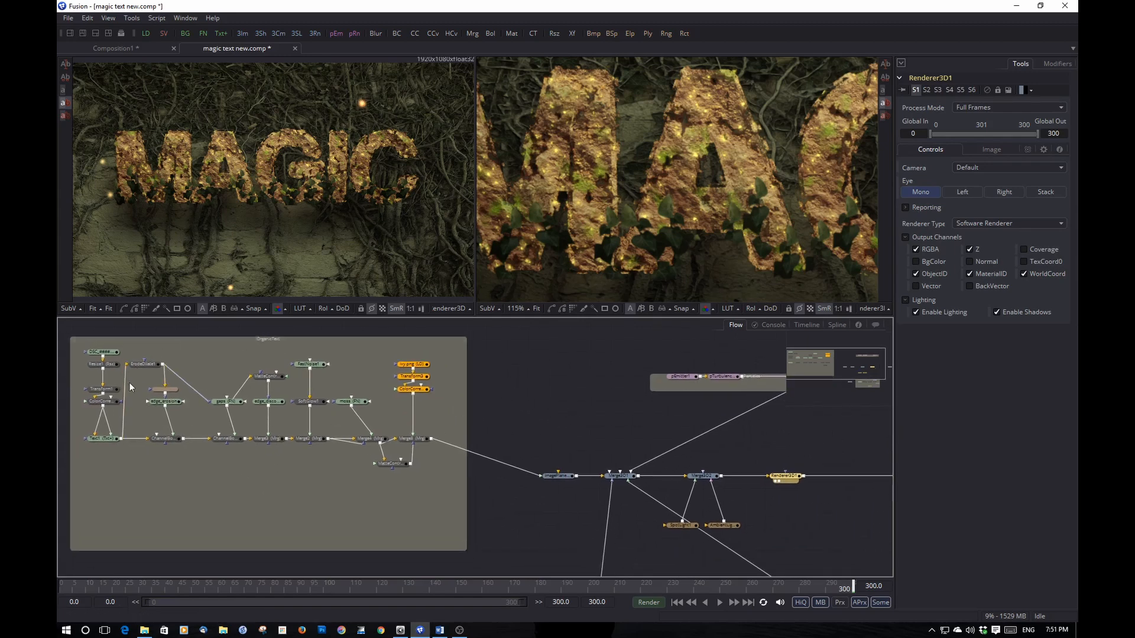
pyautogui.moveTo(101, 441)
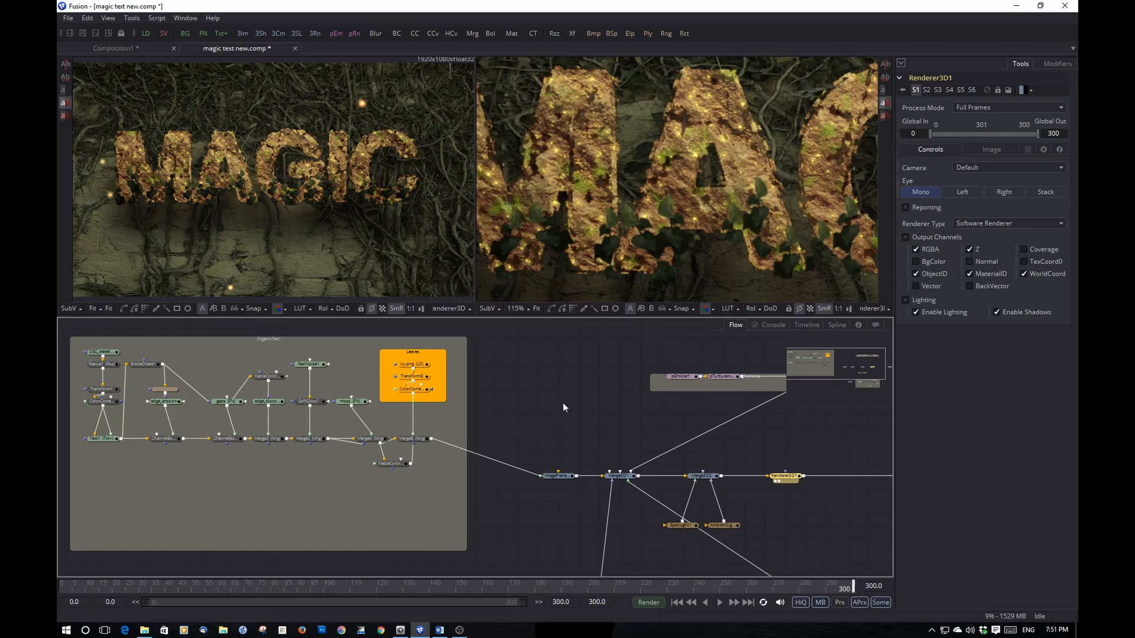
pyautogui.moveTo(563, 403); pyautogui.dragTo(488, 389)
pyautogui.scroll(4, 487, 463)
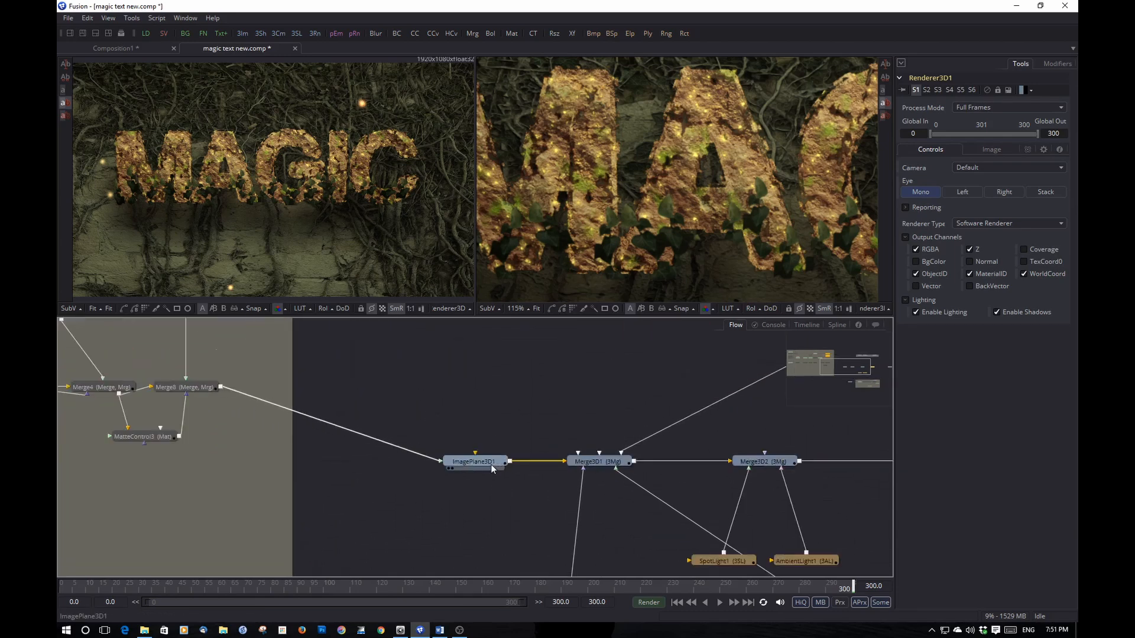
pyautogui.moveTo(517, 420); pyautogui.dragTo(349, 521)
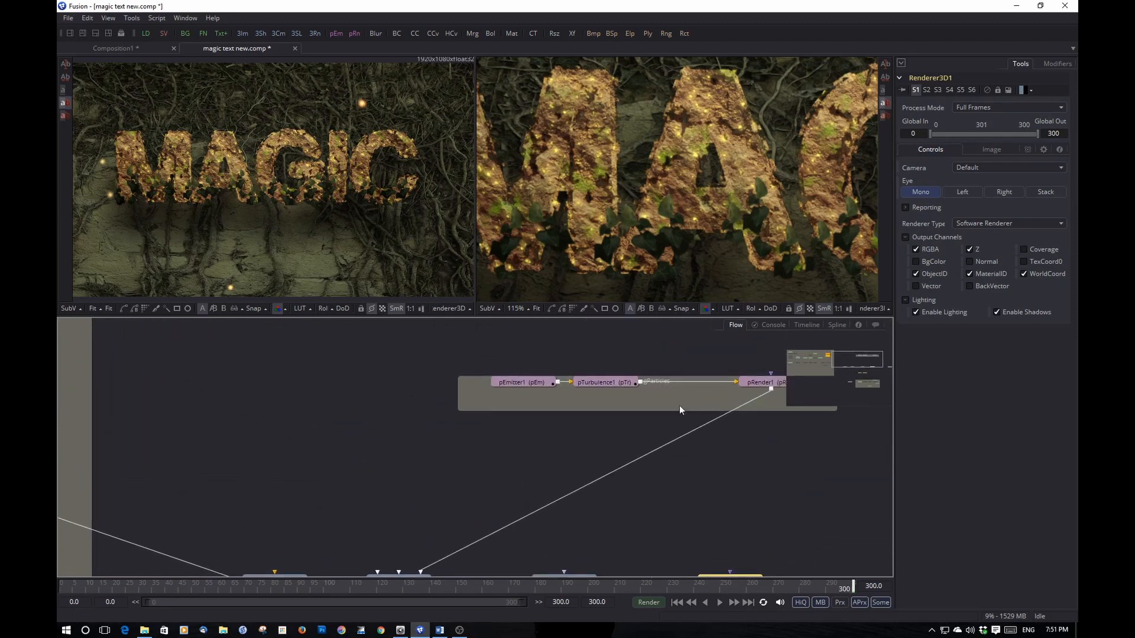
pyautogui.moveTo(411, 471); pyautogui.dragTo(336, 358)
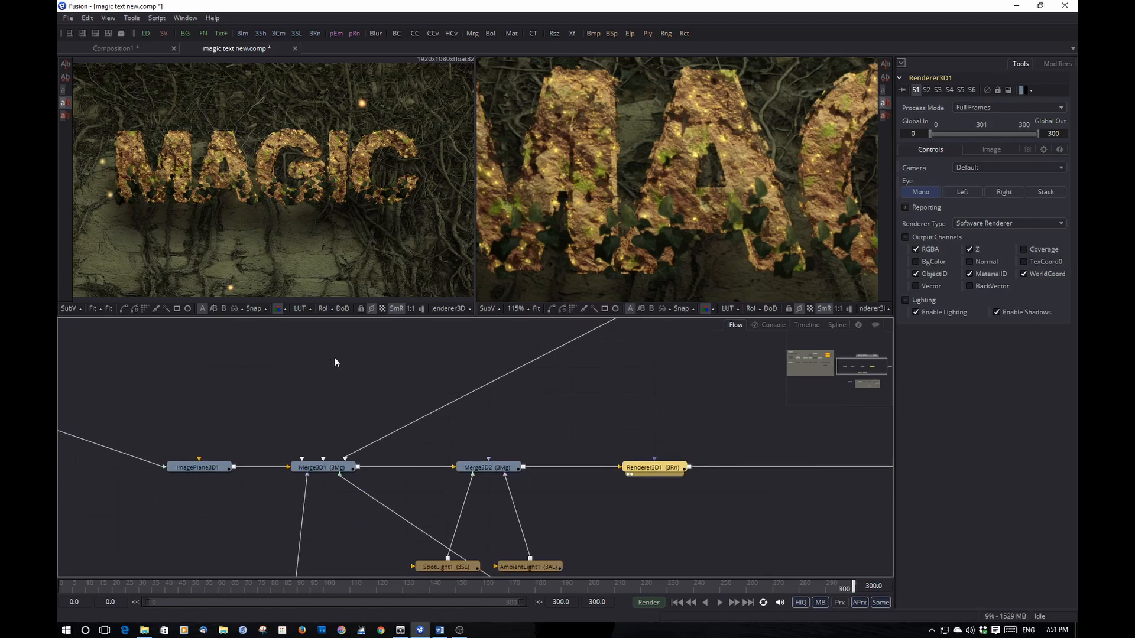
pyautogui.moveTo(372, 499); pyautogui.dragTo(325, 321)
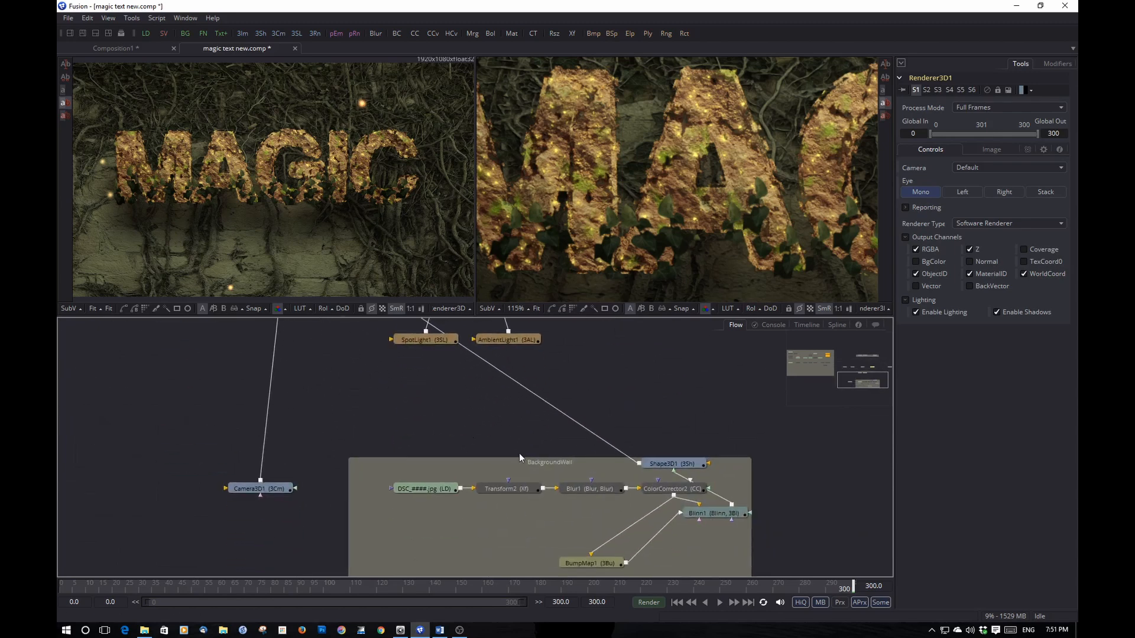
pyautogui.moveTo(462, 395); pyautogui.dragTo(444, 421)
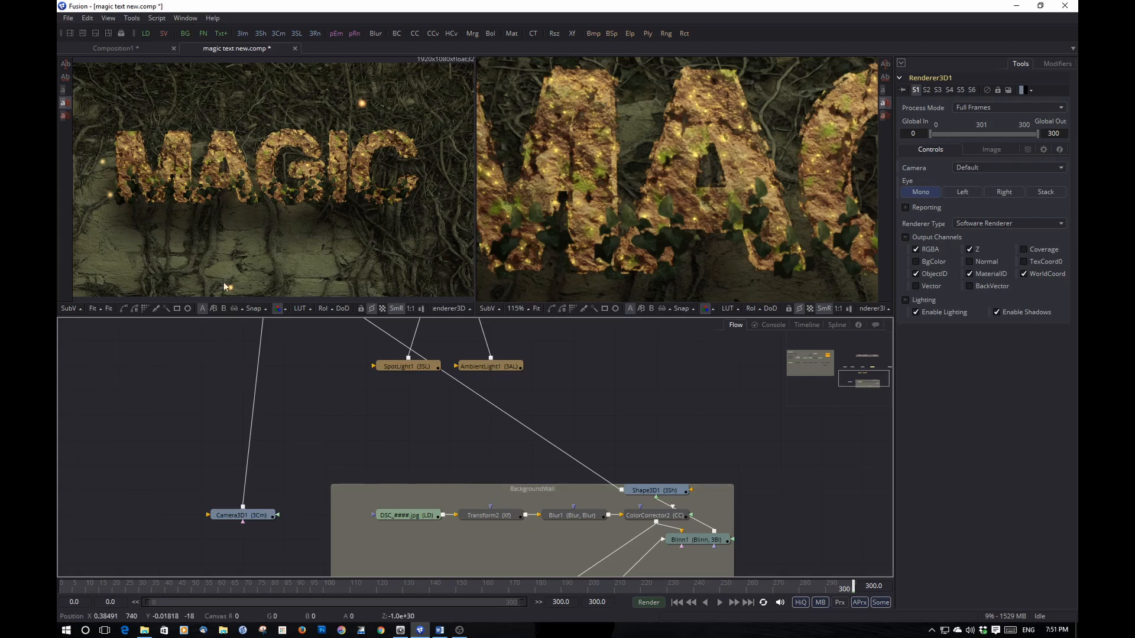
# Examine the spot and ambient lights, Renderer3D1 and the magic new2.mov output node at the end of the flow.
pyautogui.moveTo(385, 428); pyautogui.dragTo(399, 507)
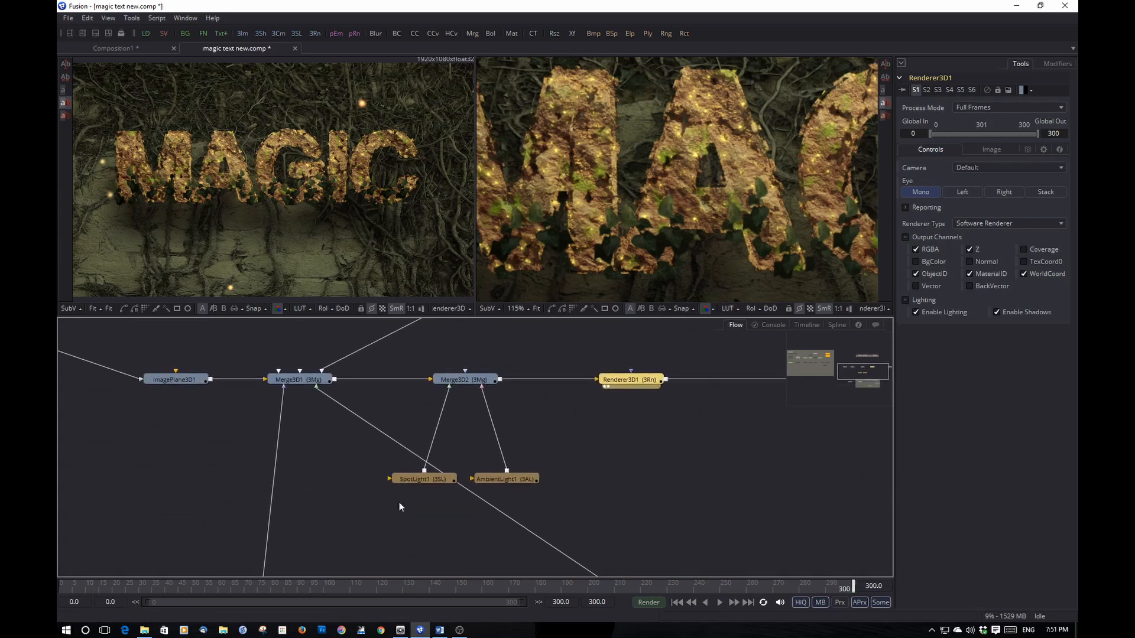
pyautogui.moveTo(590, 420); pyautogui.dragTo(538, 463)
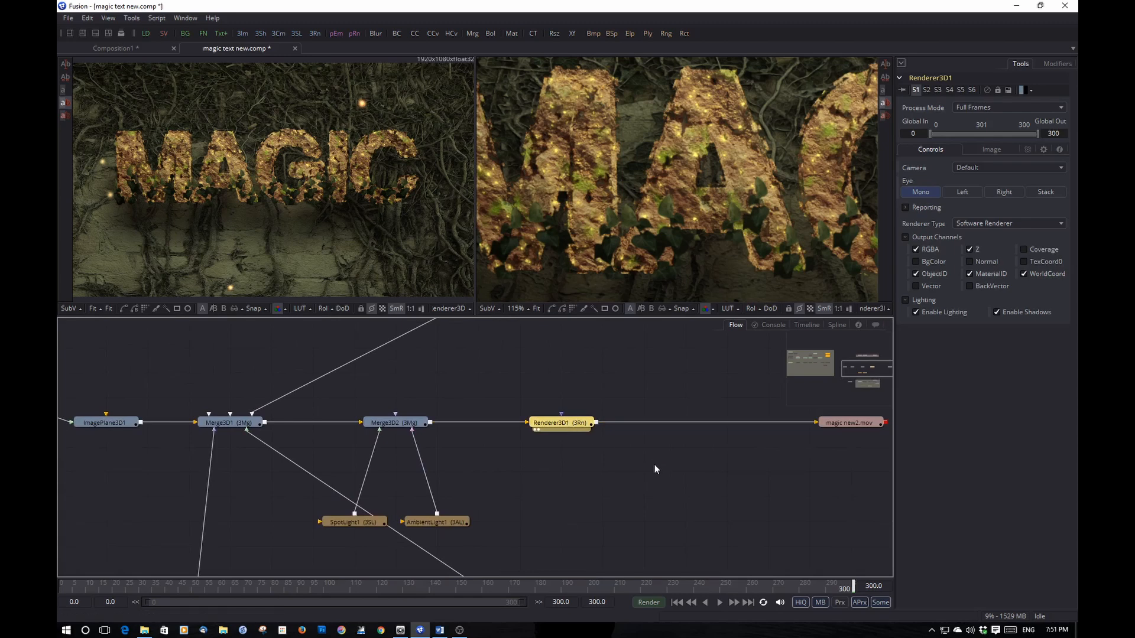
pyautogui.moveTo(654, 466); pyautogui.dragTo(532, 476)
pyautogui.moveTo(419, 441)
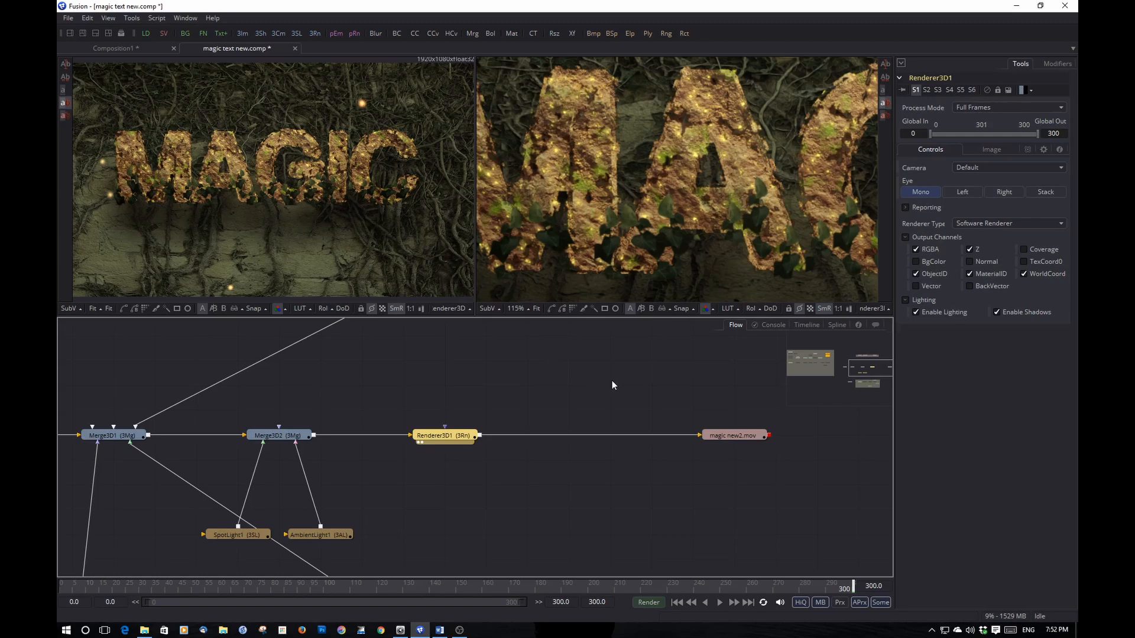
pyautogui.moveTo(612, 383); pyautogui.dragTo(583, 409)
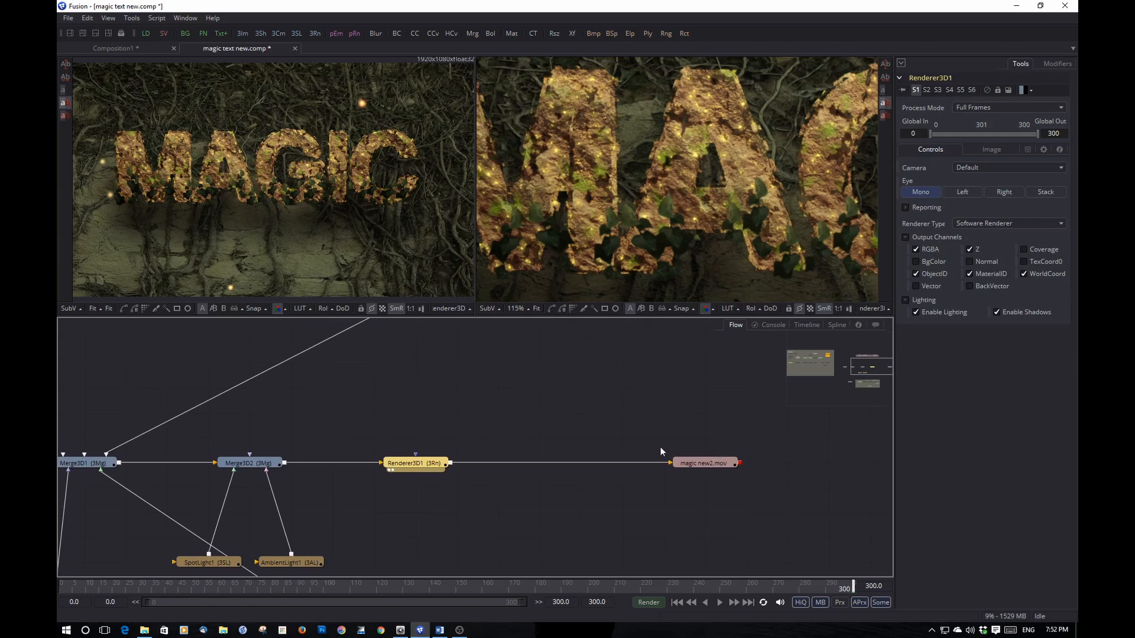
# Display the Text1 node of the OrganicText group in both viewers and frame the enlarged letters M and A.
pyautogui.moveTo(587, 399); pyautogui.dragTo(821, 399)
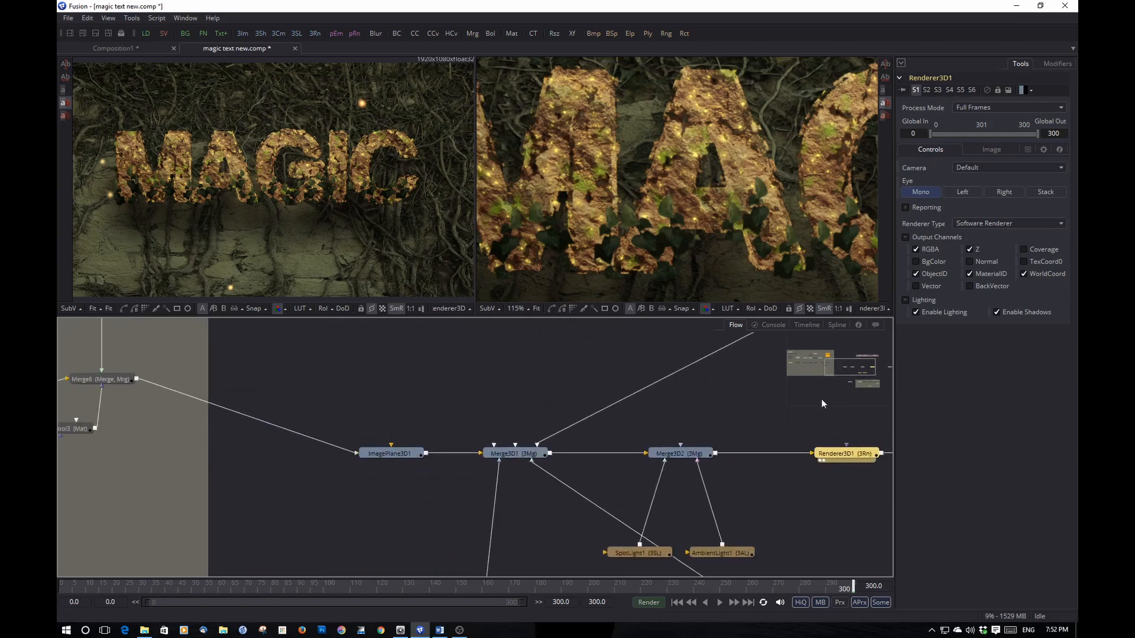
pyautogui.moveTo(526, 393); pyautogui.dragTo(840, 387)
pyautogui.scroll(-2, 545, 427)
pyautogui.moveTo(489, 450); pyautogui.dragTo(720, 489)
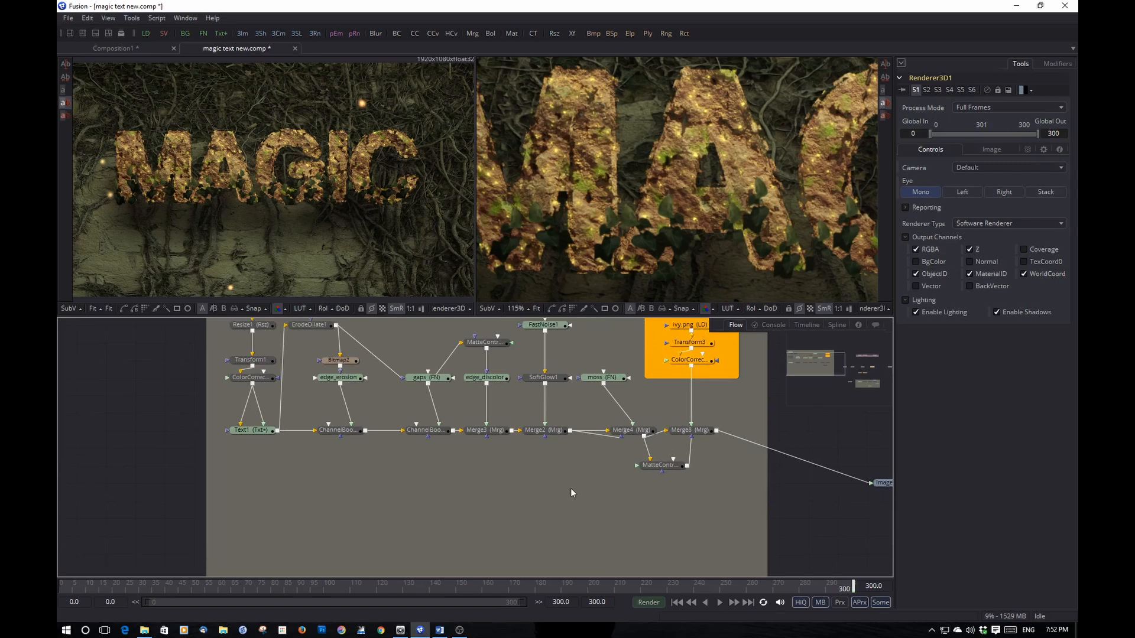
pyautogui.moveTo(571, 490); pyautogui.dragTo(576, 528)
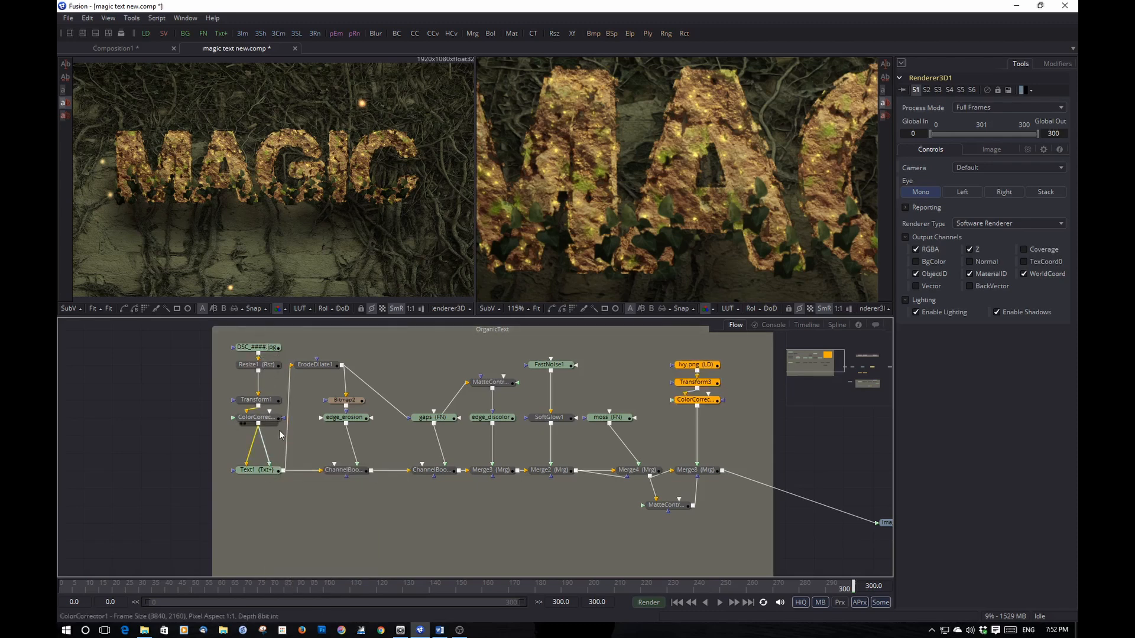
pyautogui.click(265, 471)
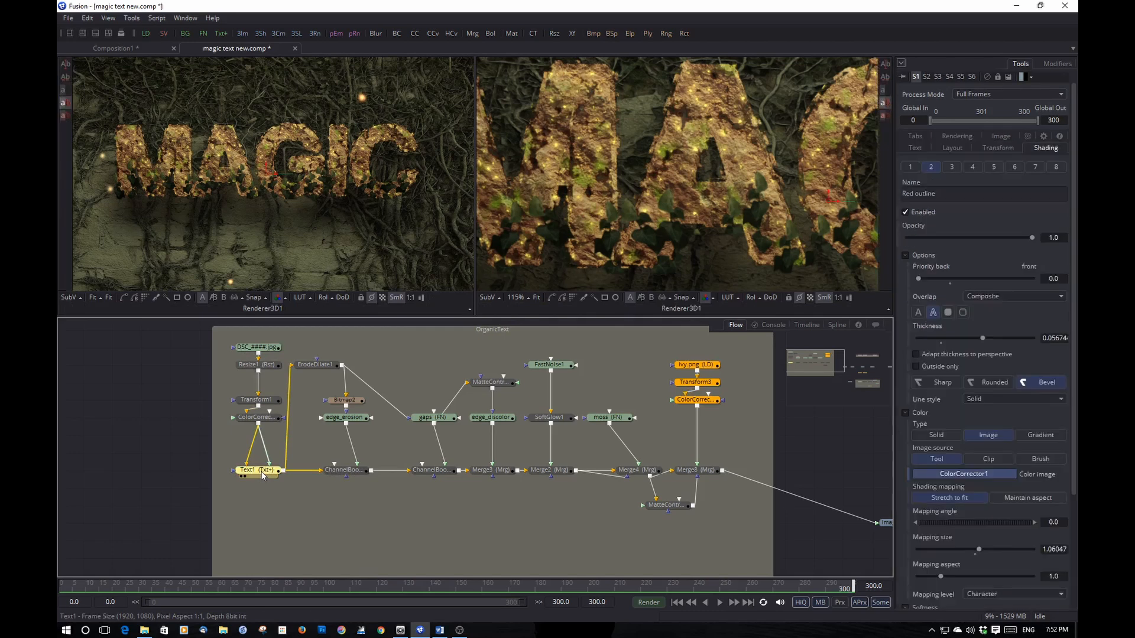
pyautogui.press('1')
pyautogui.press('2')
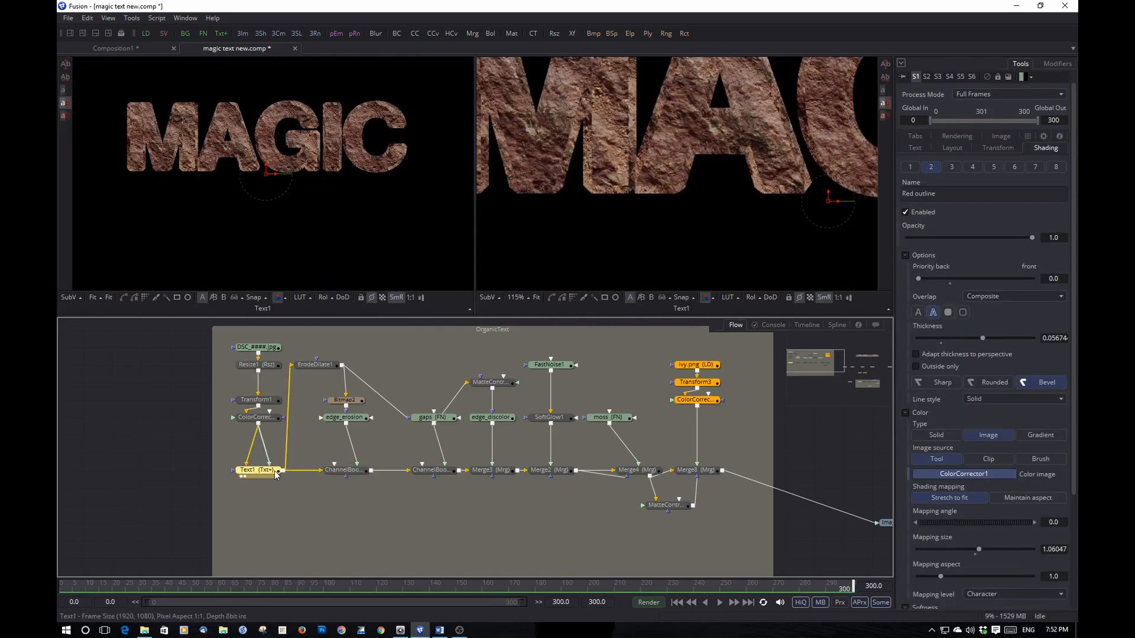
pyautogui.moveTo(556, 184); pyautogui.dragTo(591, 233)
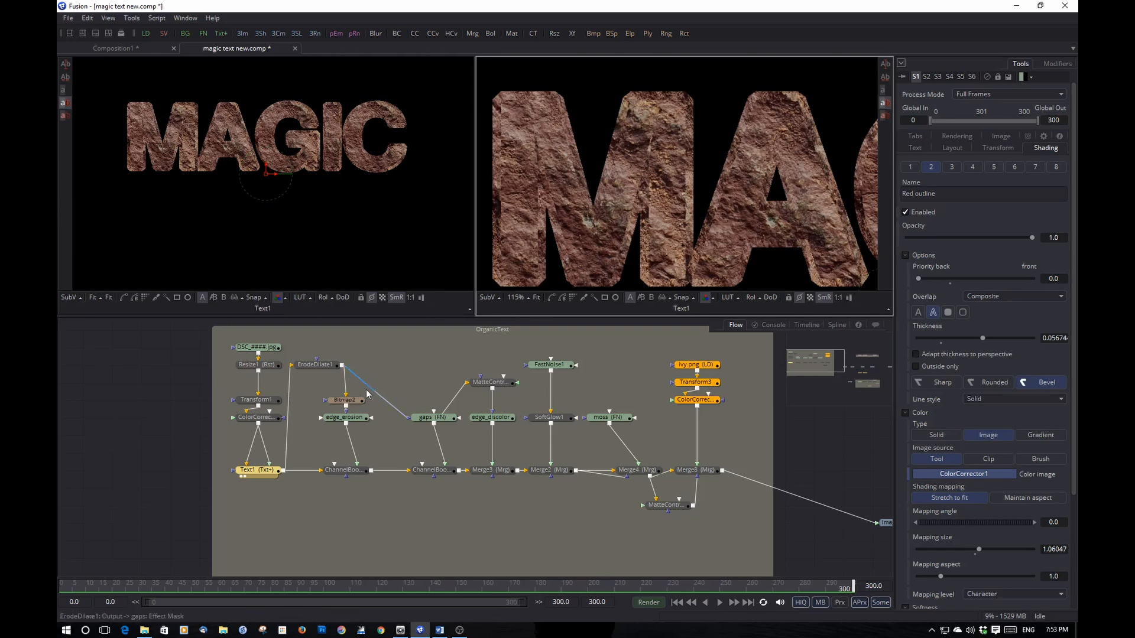
# Display ChannelBooleans1 and then ChannelBooleans2 in both viewers to inspect the edge erosion and the gaps in the text.
pyautogui.click(349, 473)
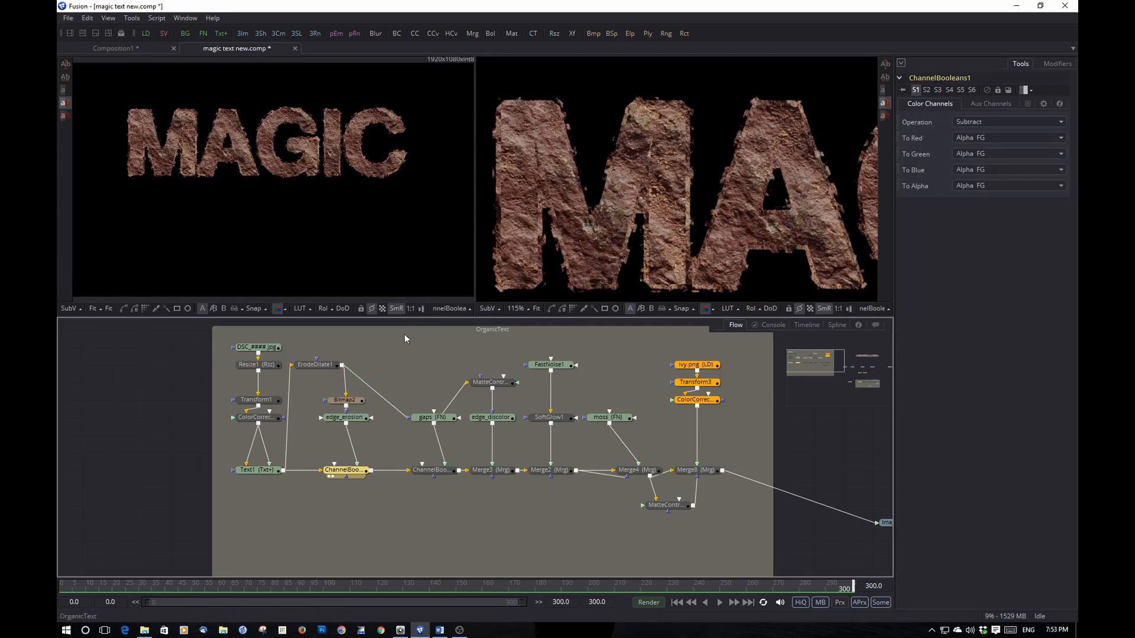
pyautogui.moveTo(348, 423)
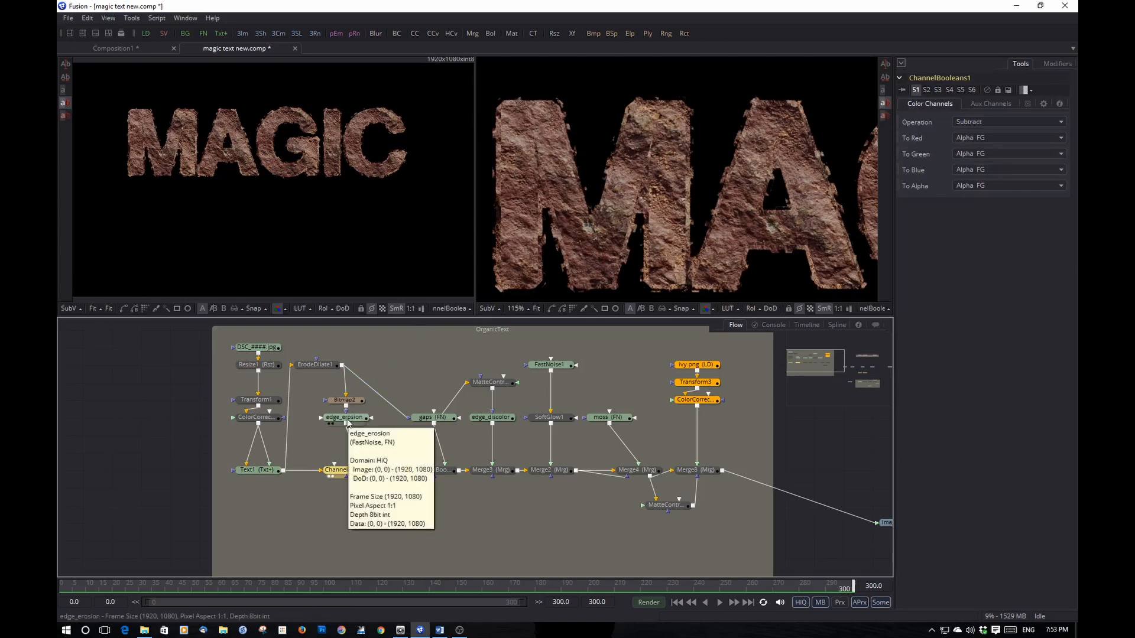
pyautogui.moveTo(339, 475)
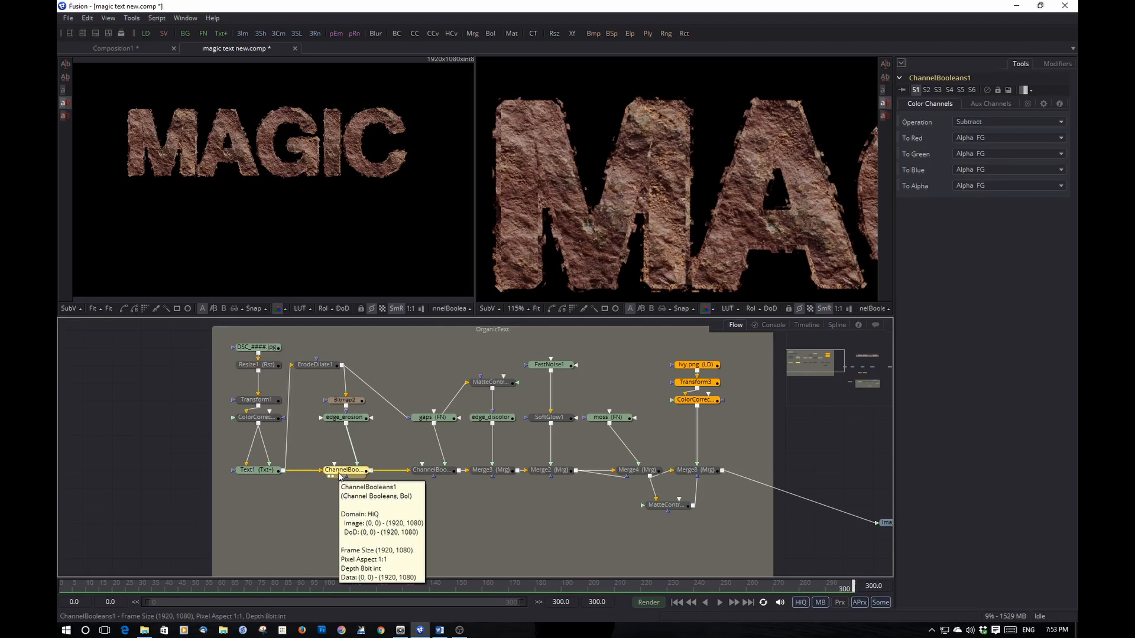
pyautogui.click(438, 475)
pyautogui.press('1')
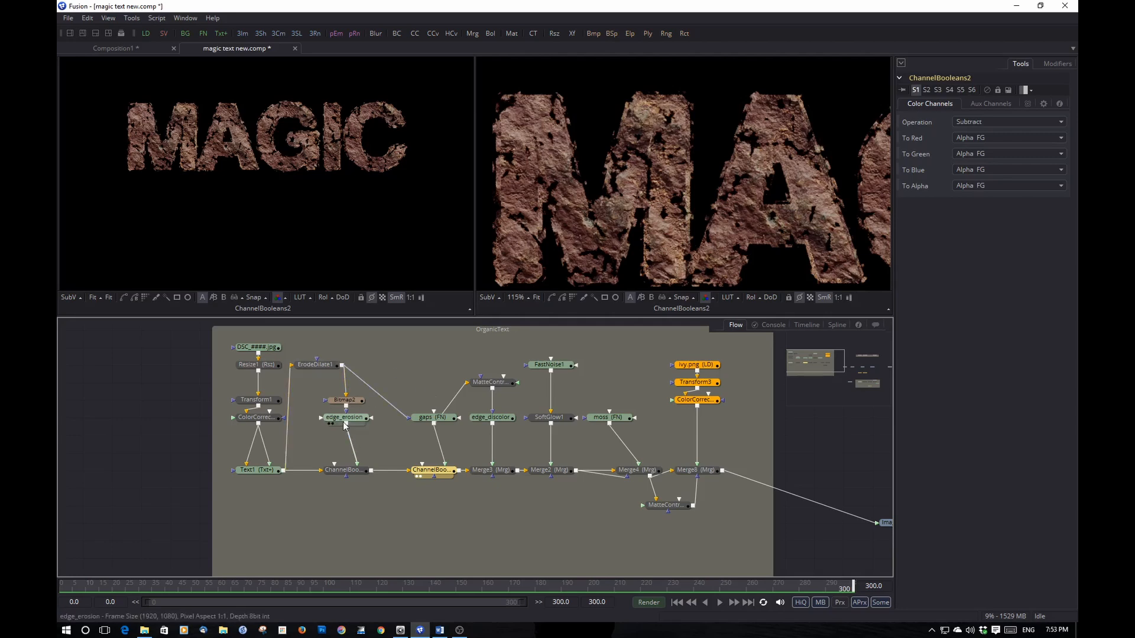
# Inspect the noise settings of the gaps and edge_erosion nodes, especially their contrast.
pyautogui.click(437, 419)
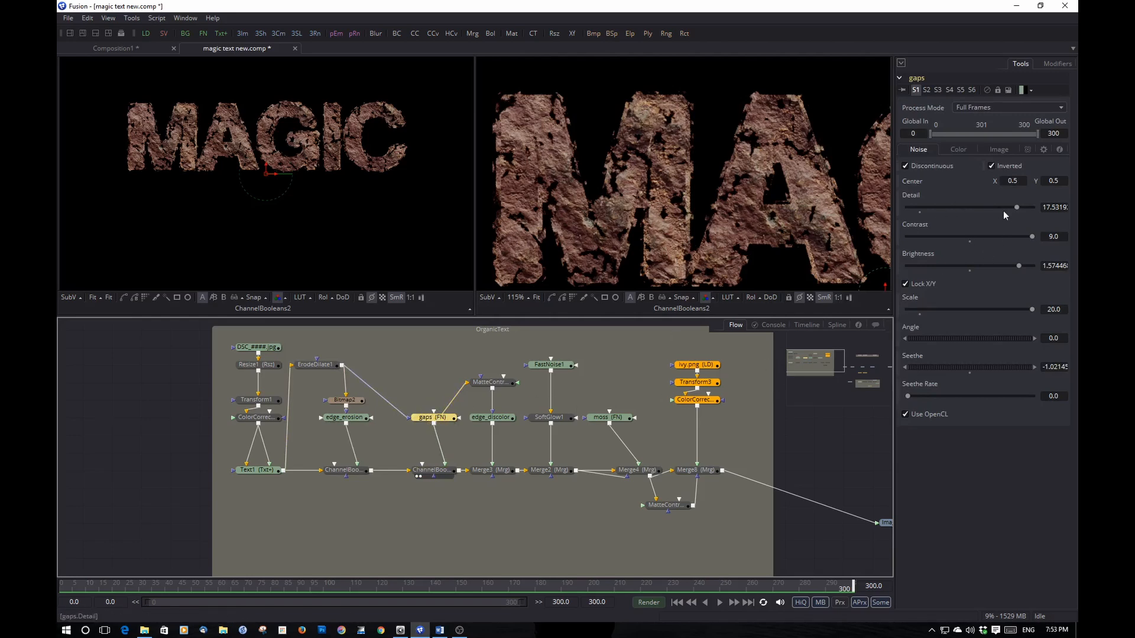
pyautogui.moveTo(1031, 236)
pyautogui.mouseDown()
pyautogui.moveTo(1017, 240)
pyautogui.moveTo(1031, 235)
pyautogui.mouseUp()
pyautogui.click(351, 419)
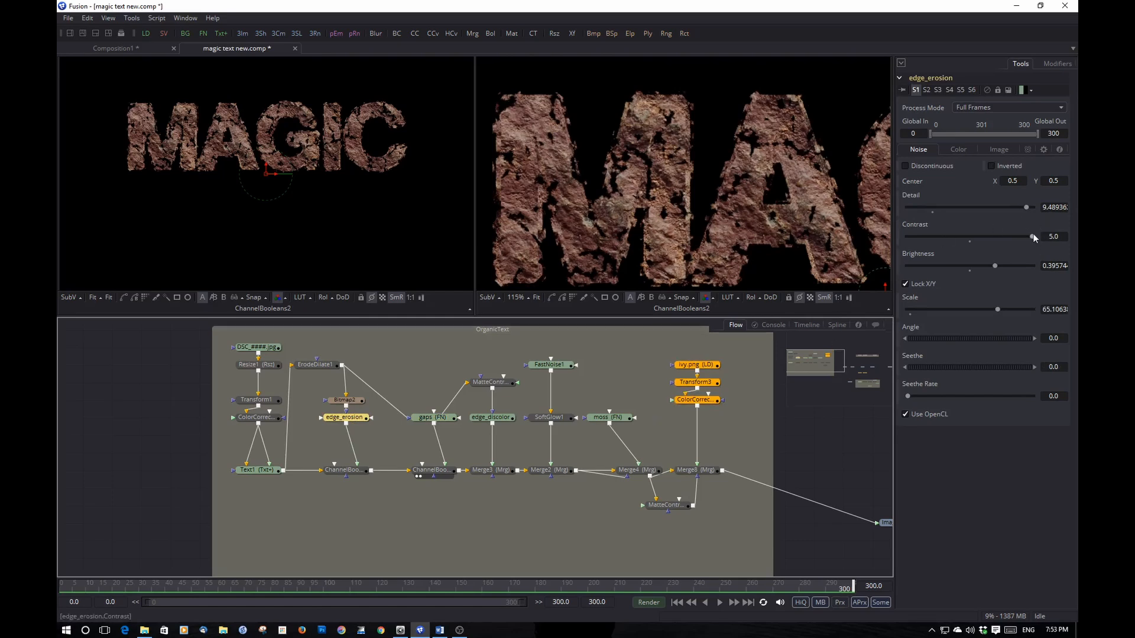
pyautogui.moveTo(1030, 236)
pyautogui.mouseDown()
pyautogui.moveTo(998, 239)
pyautogui.moveTo(1038, 235)
pyautogui.mouseUp()
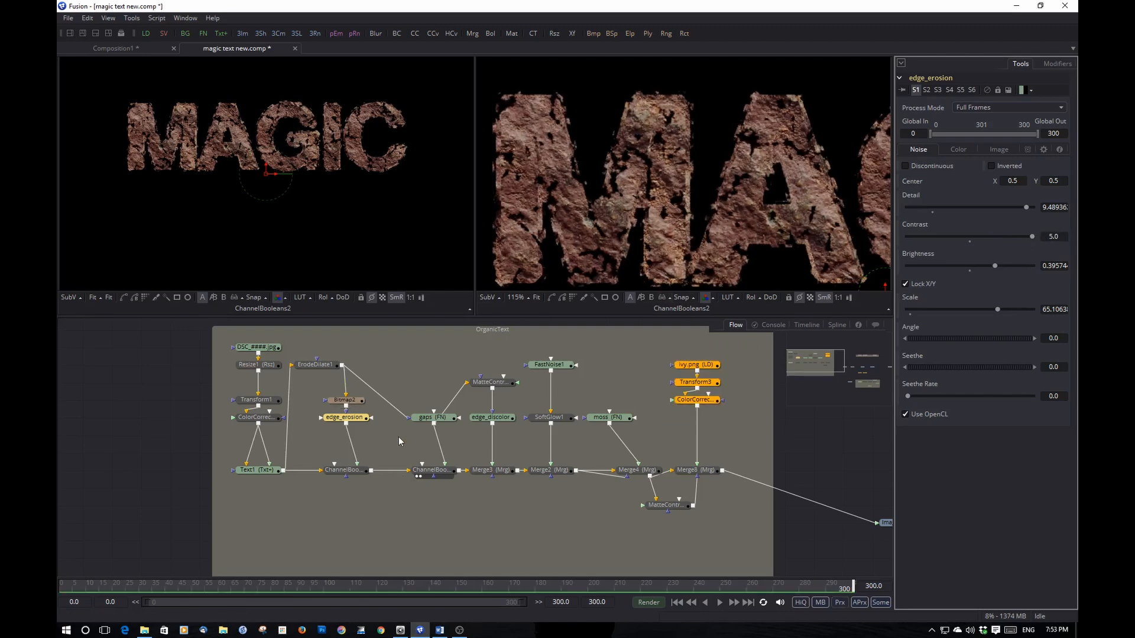
# Display Merge3 in both viewers and examine the edge discoloration close up on the letter M.
pyautogui.moveTo(400, 445); pyautogui.dragTo(304, 442)
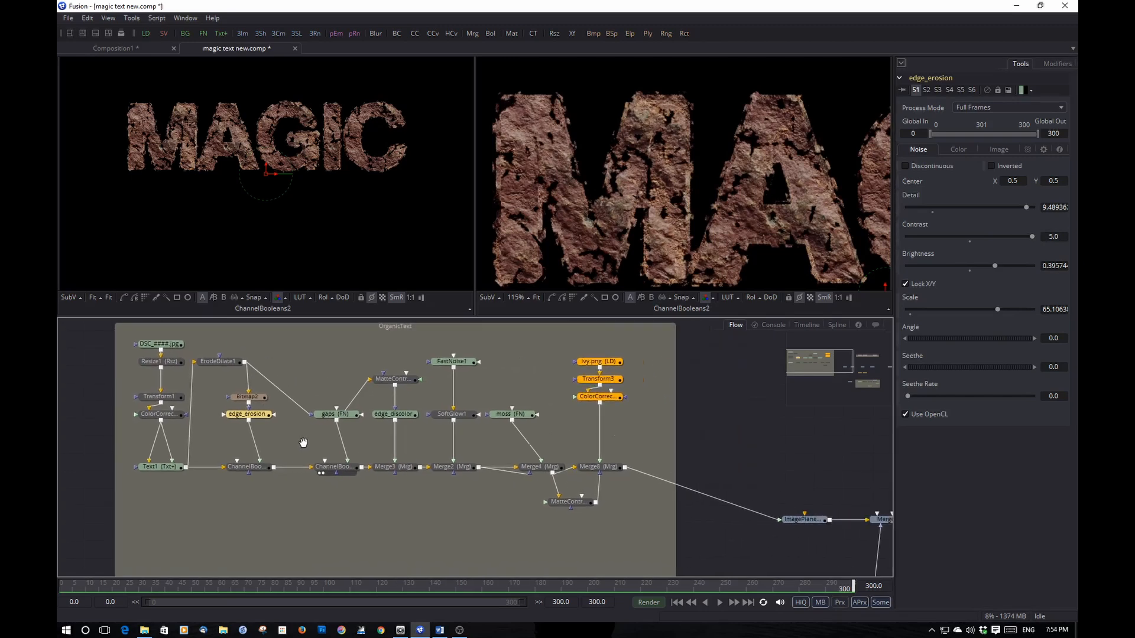
pyautogui.click(341, 473)
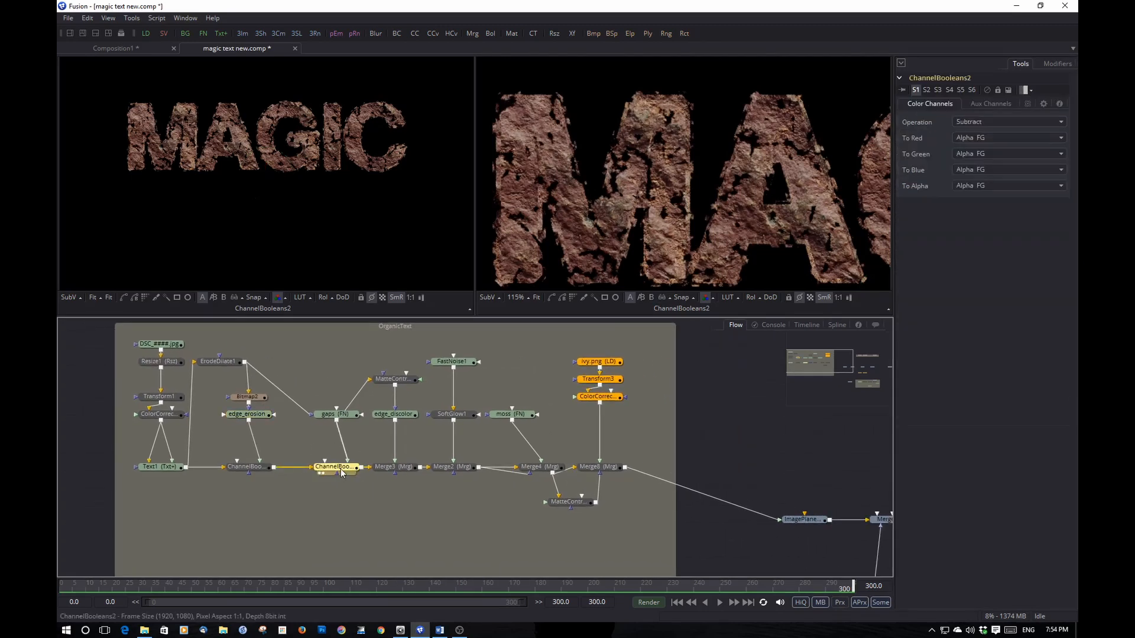
pyautogui.click(399, 471)
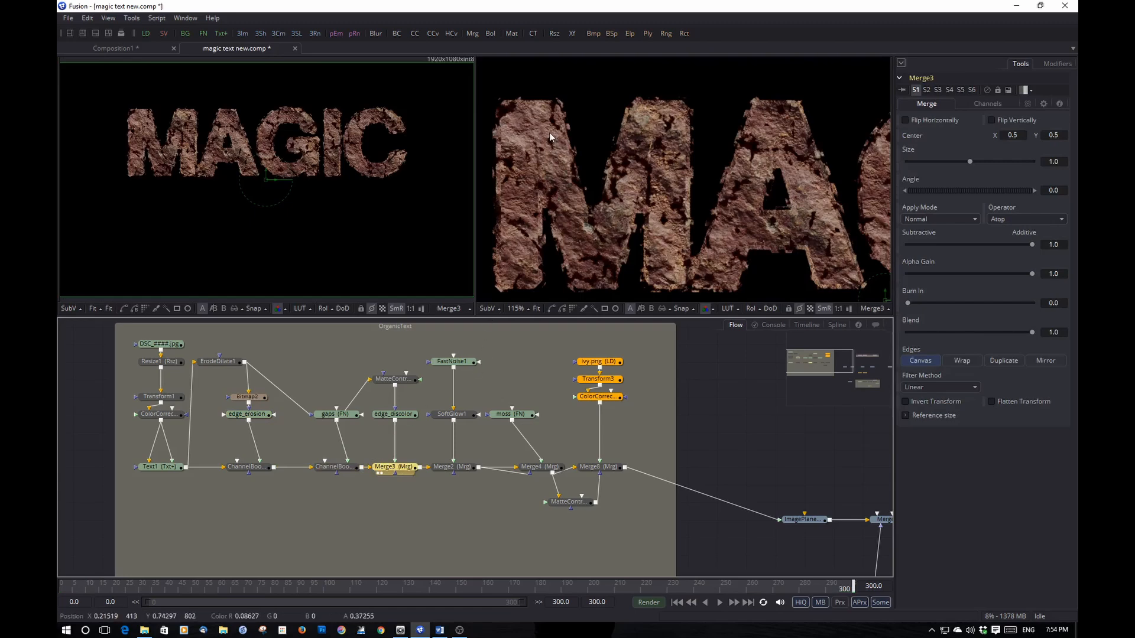
pyautogui.scroll(5, 539, 170)
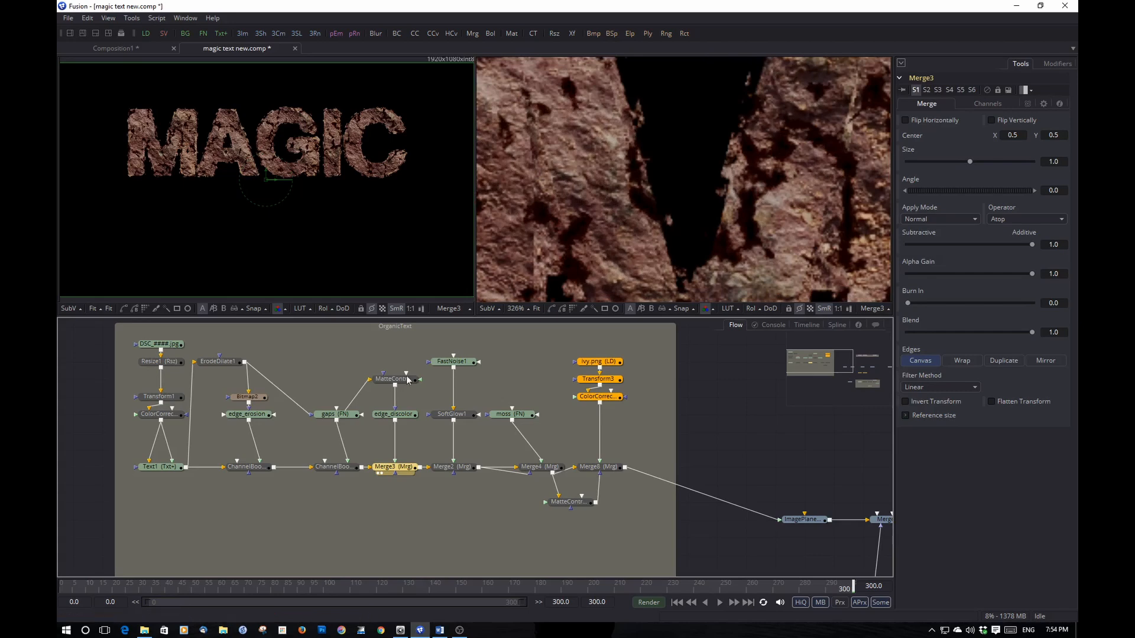
# Alternate ChannelBooleans2 and Merge3 in the second viewer to compare the letter edges without and with discoloration up close.
pyautogui.click(335, 470)
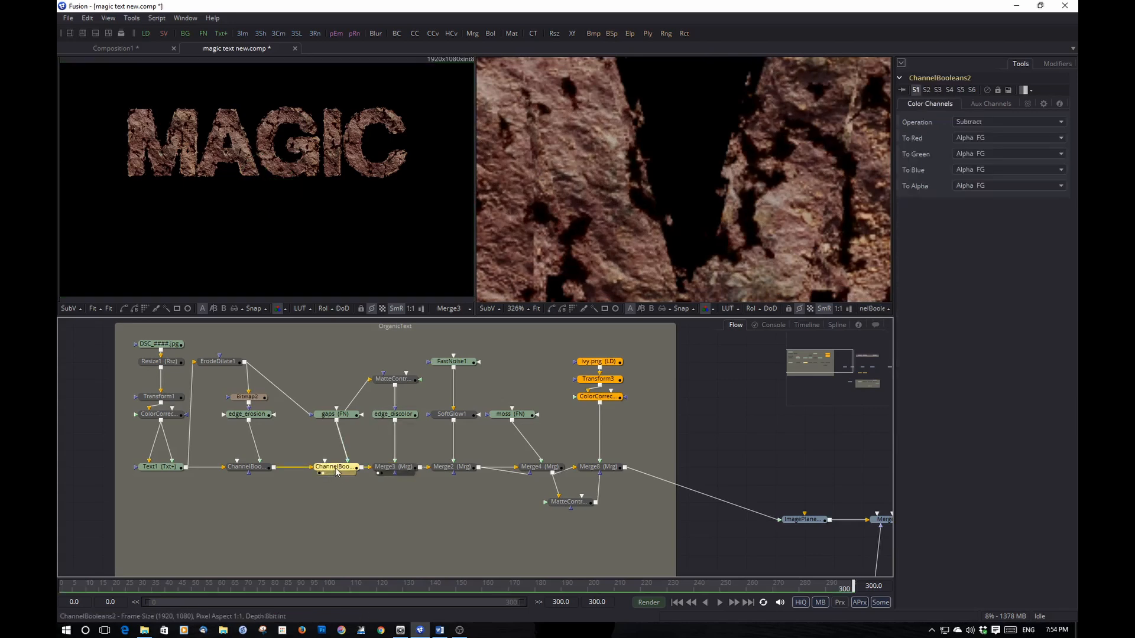
pyautogui.click(424, 437)
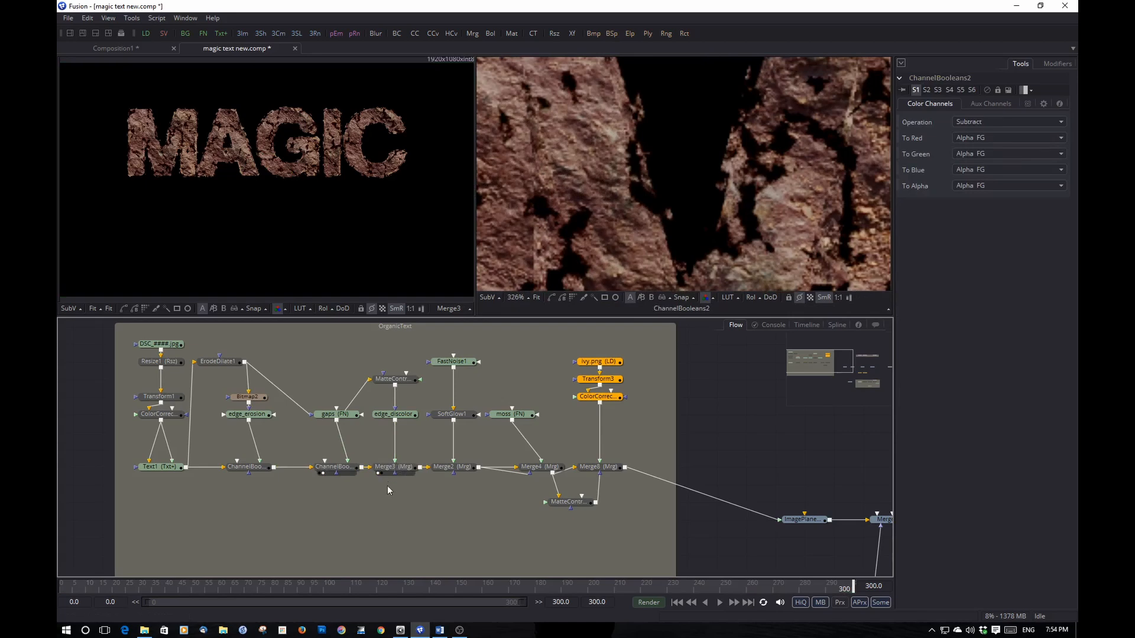
pyautogui.click(400, 473)
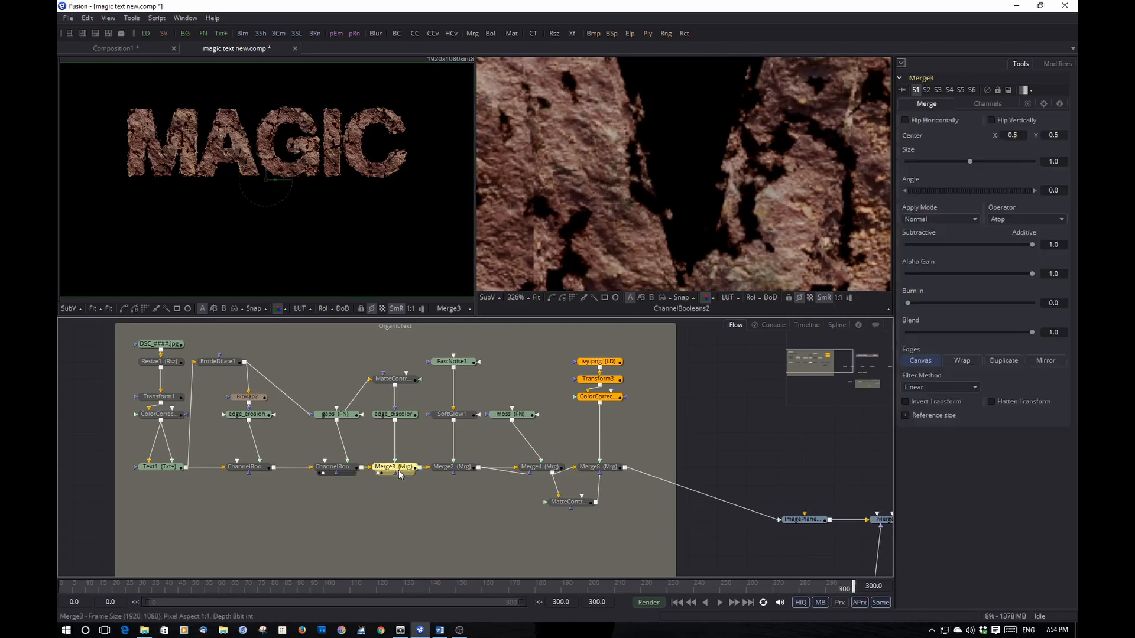
pyautogui.moveTo(400, 474); pyautogui.dragTo(558, 243)
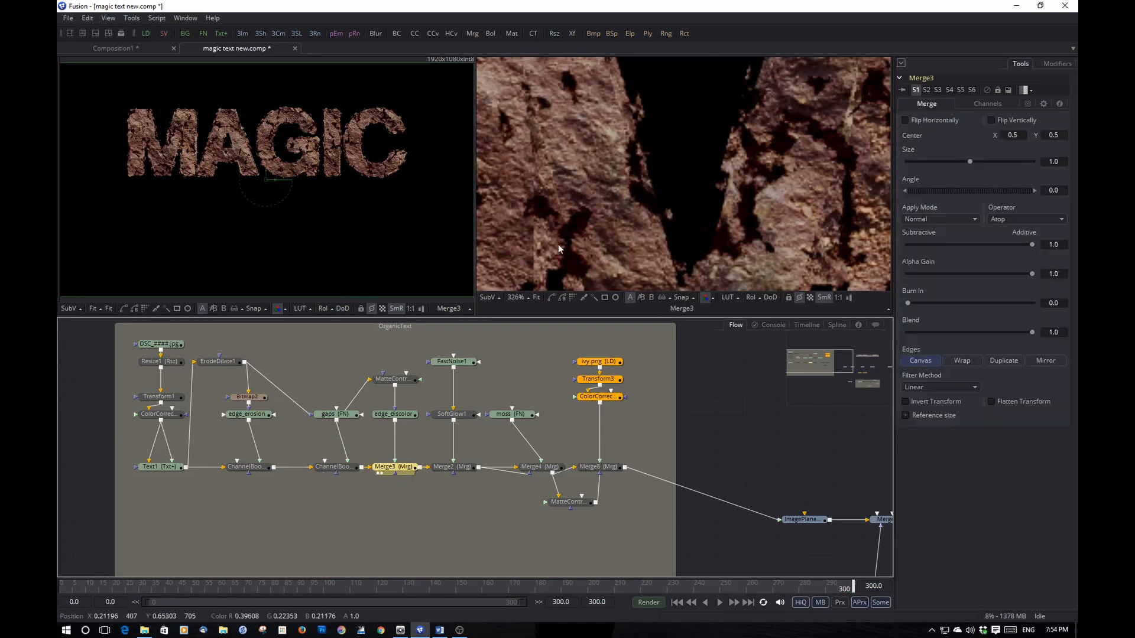
pyautogui.scroll(2, 559, 236)
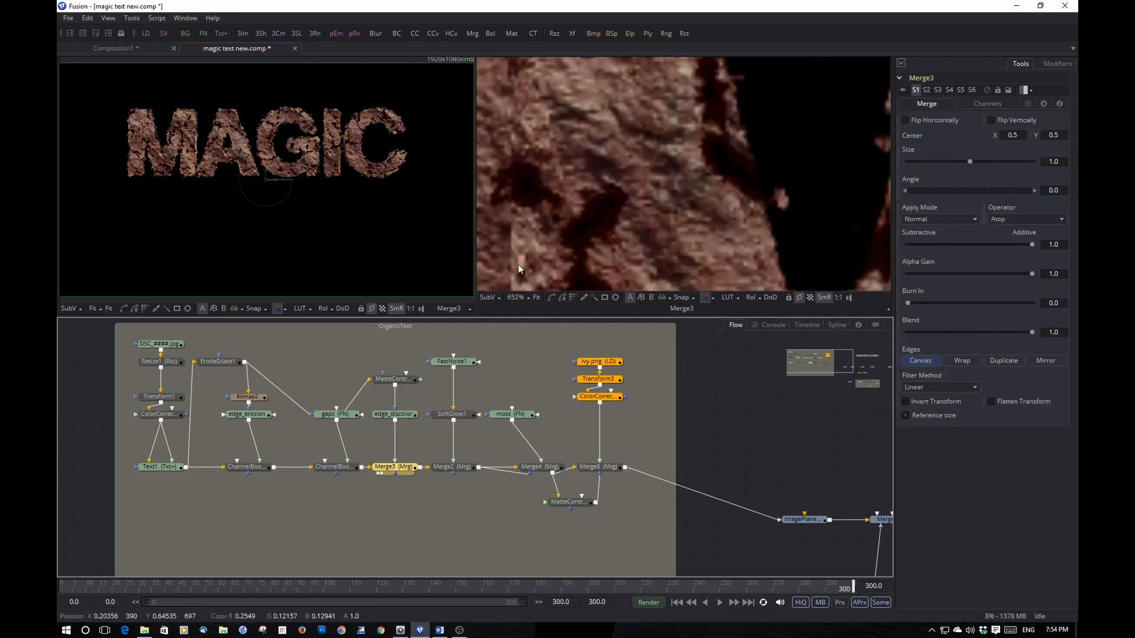
pyautogui.scroll(-2, 518, 264)
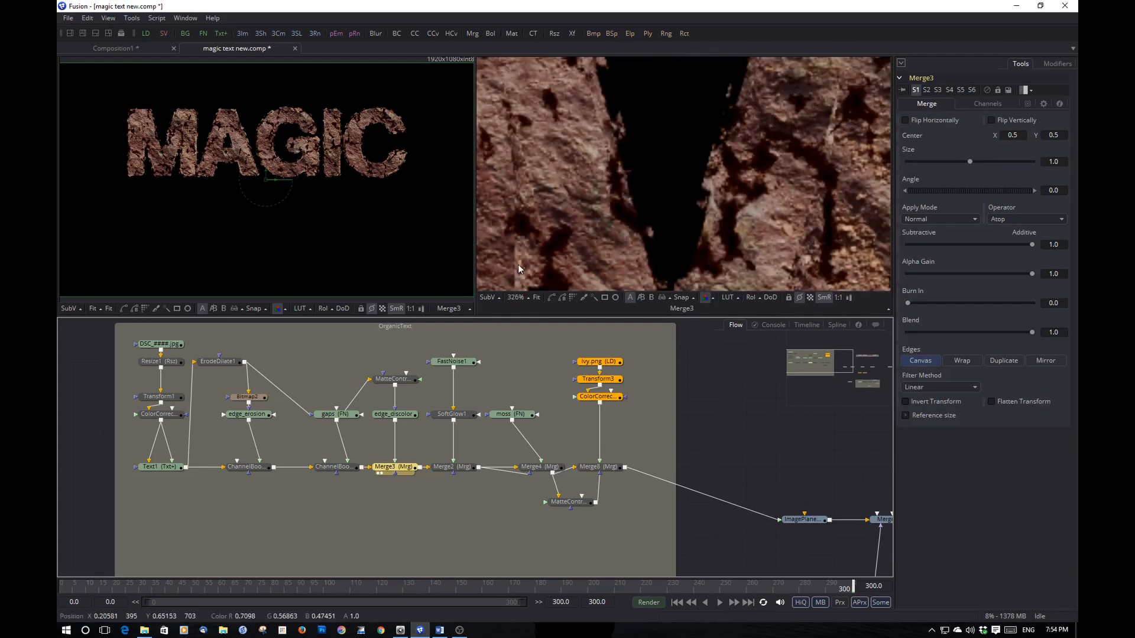
pyautogui.click(336, 468)
pyautogui.press('2')
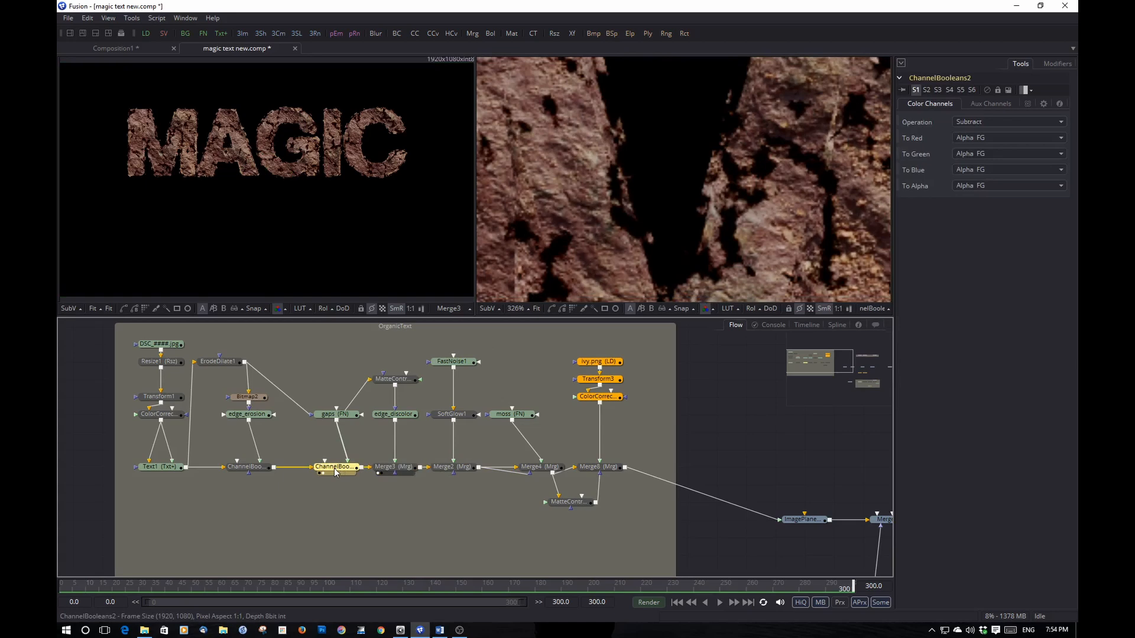
# Display Merge2 in the second viewer and examine the glowing specks across the letter M.
pyautogui.click(452, 467)
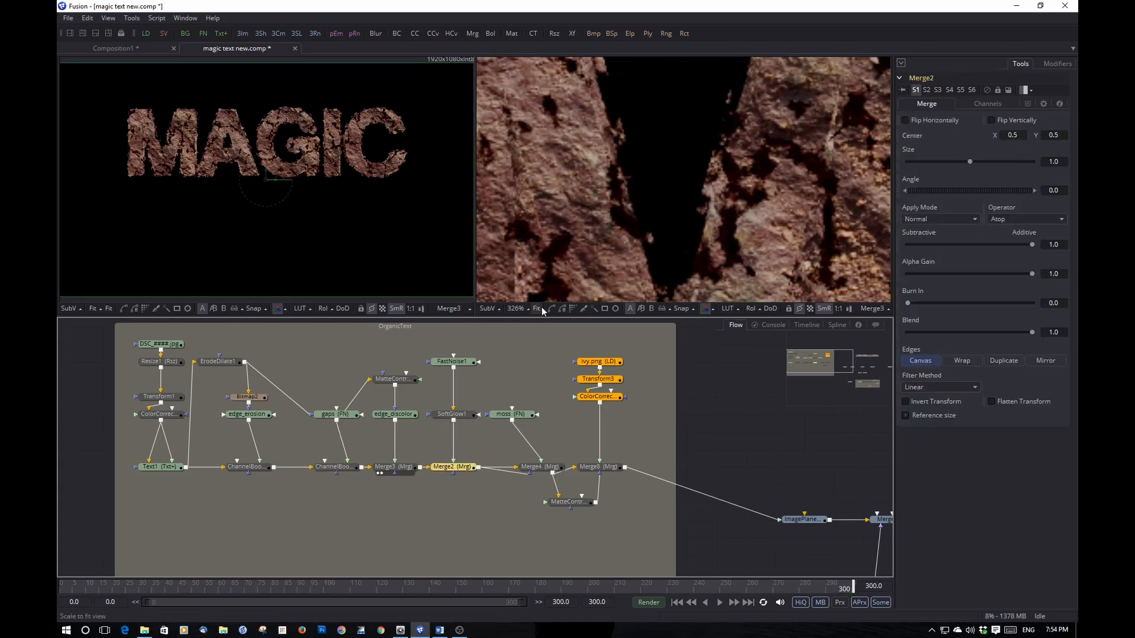
pyautogui.press('2')
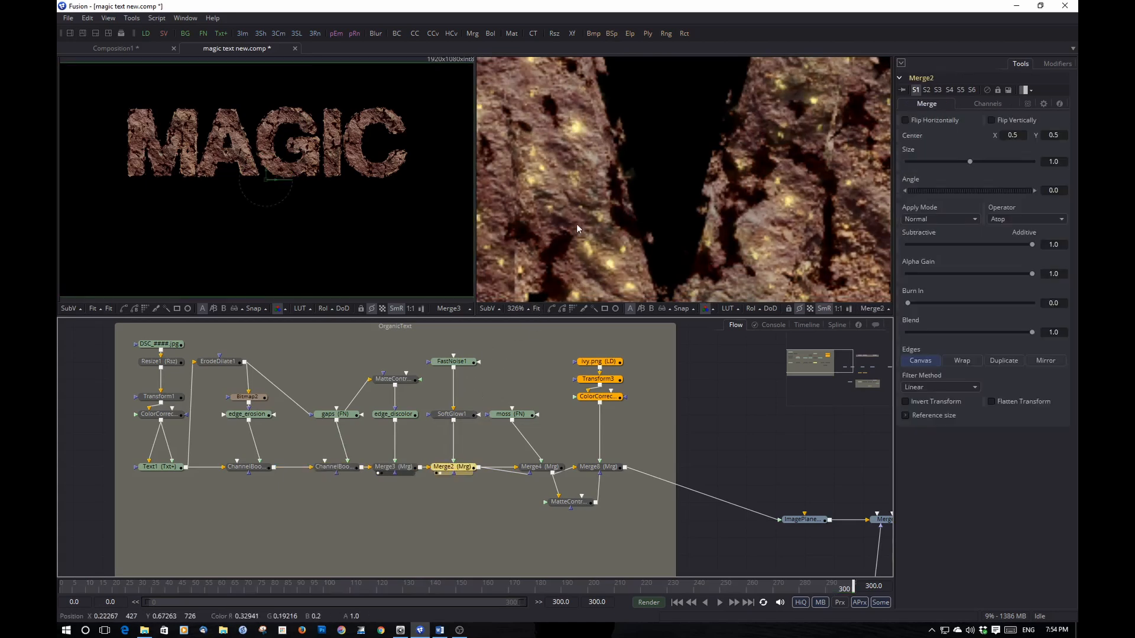
pyautogui.scroll(-2, 576, 225)
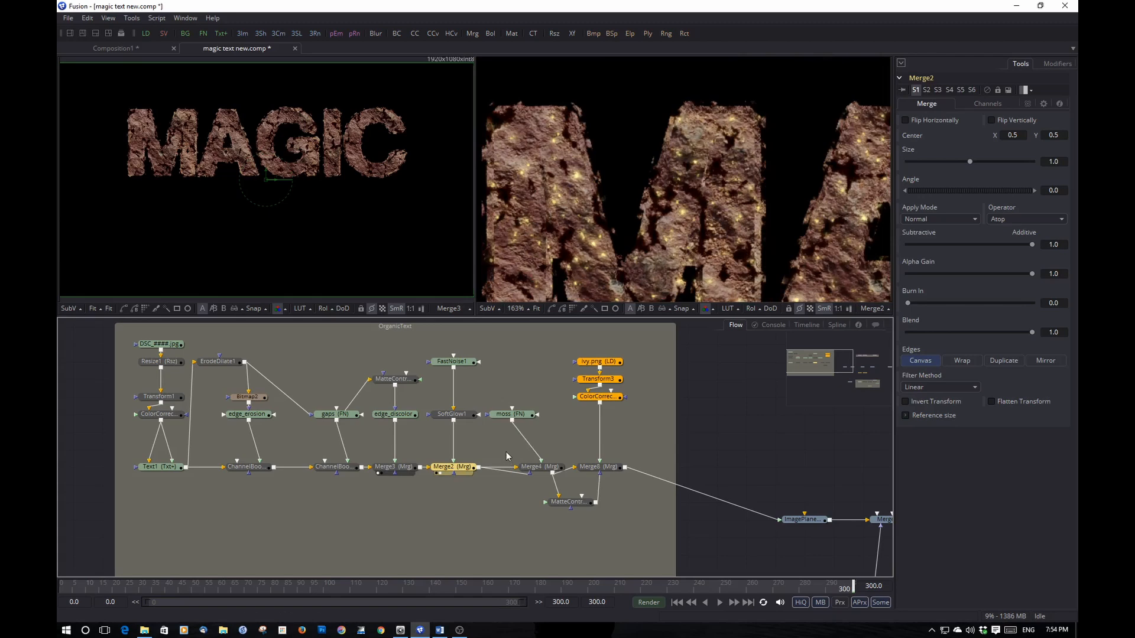
# Display Merge4 and then Merge8 in both viewers to inspect the moss and the ivy leaves on the letters.
pyautogui.moveTo(504, 452); pyautogui.dragTo(432, 447)
pyautogui.click(468, 408)
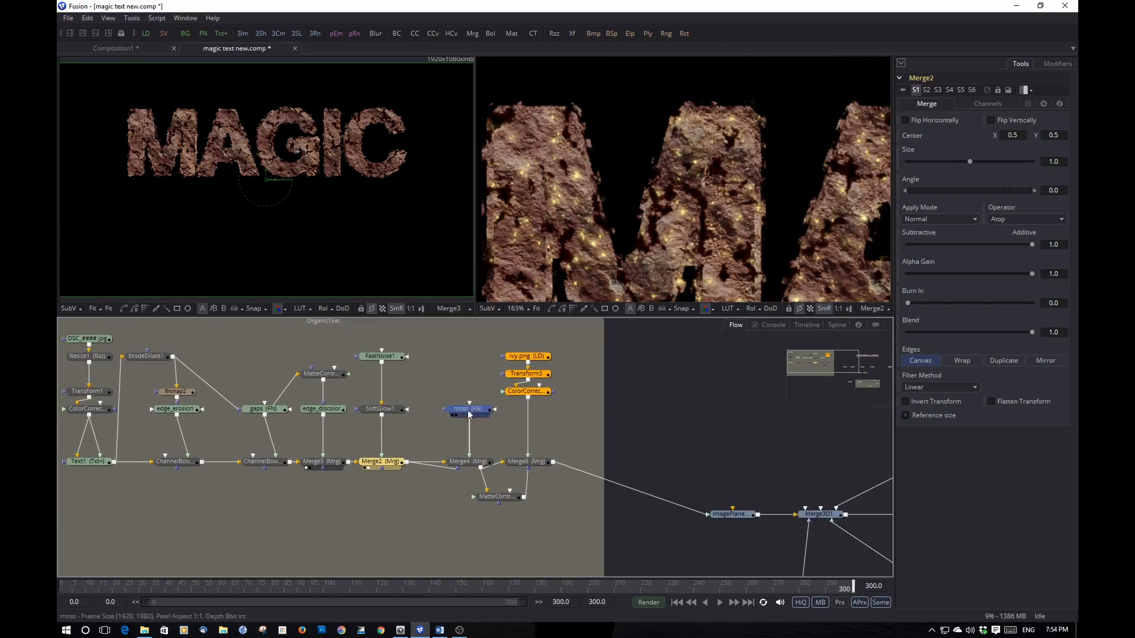
pyautogui.click(472, 463)
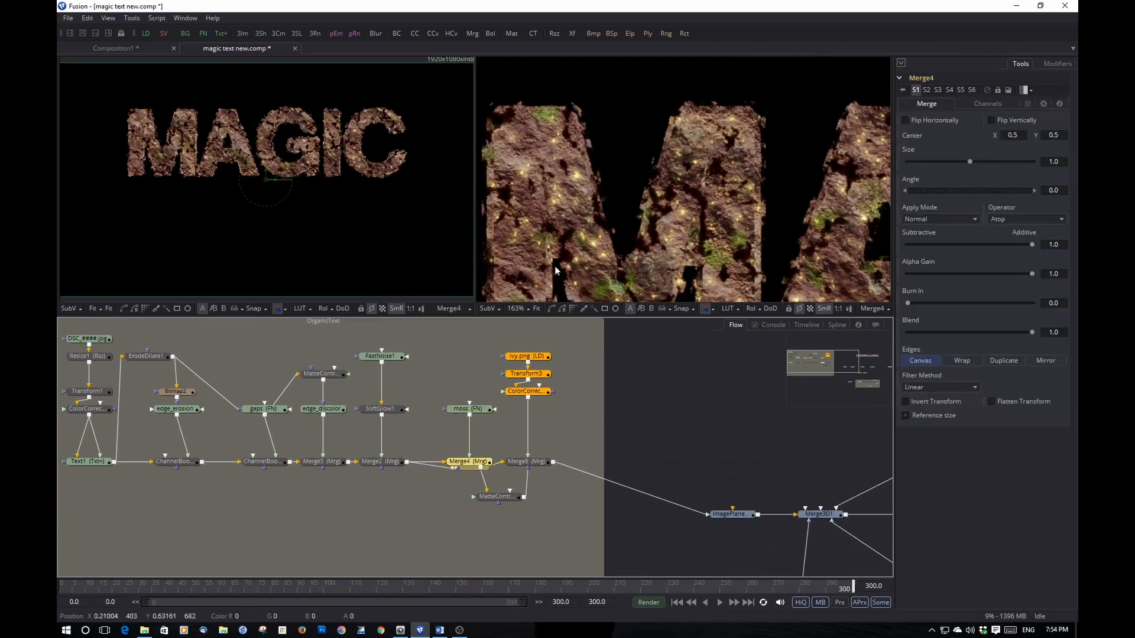
pyautogui.click(519, 462)
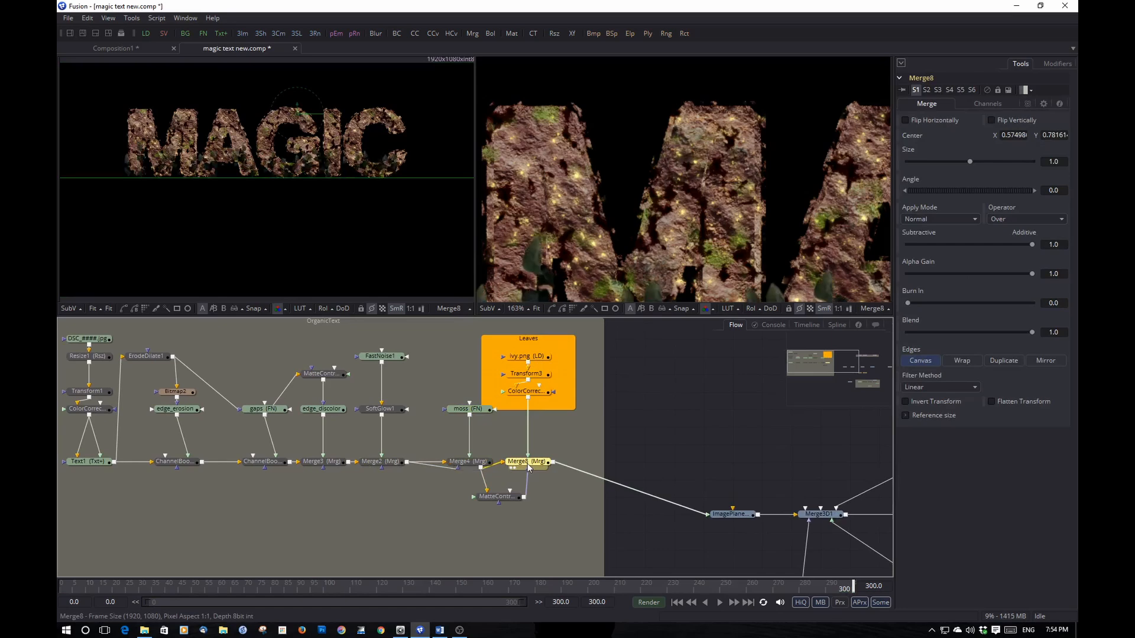
pyautogui.moveTo(619, 253); pyautogui.dragTo(617, 218)
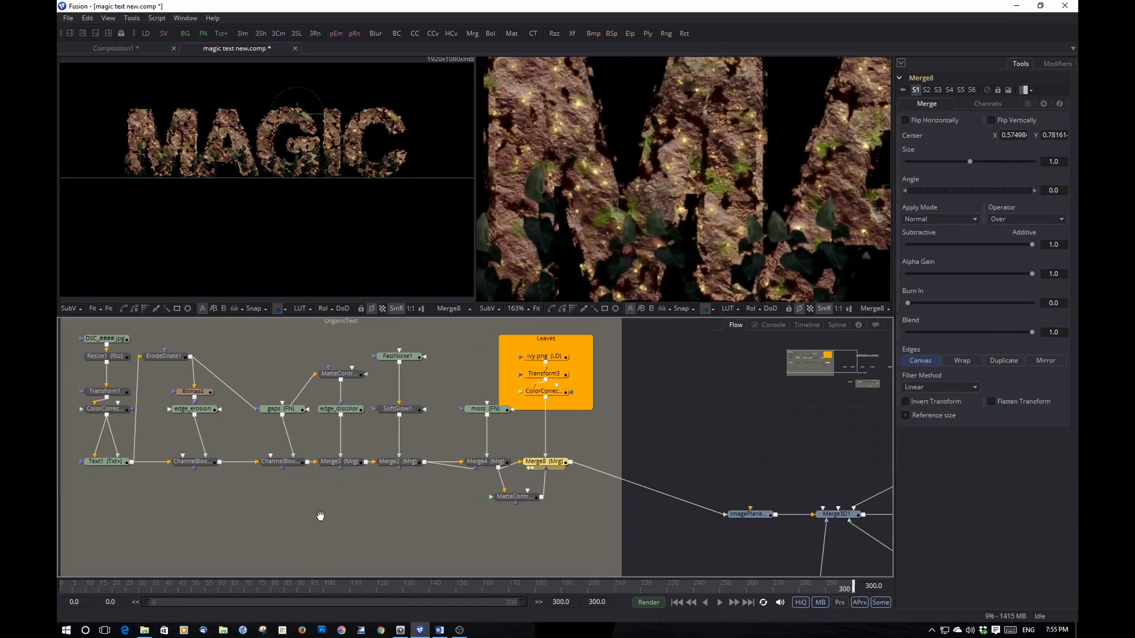
pyautogui.moveTo(321, 516); pyautogui.dragTo(388, 523)
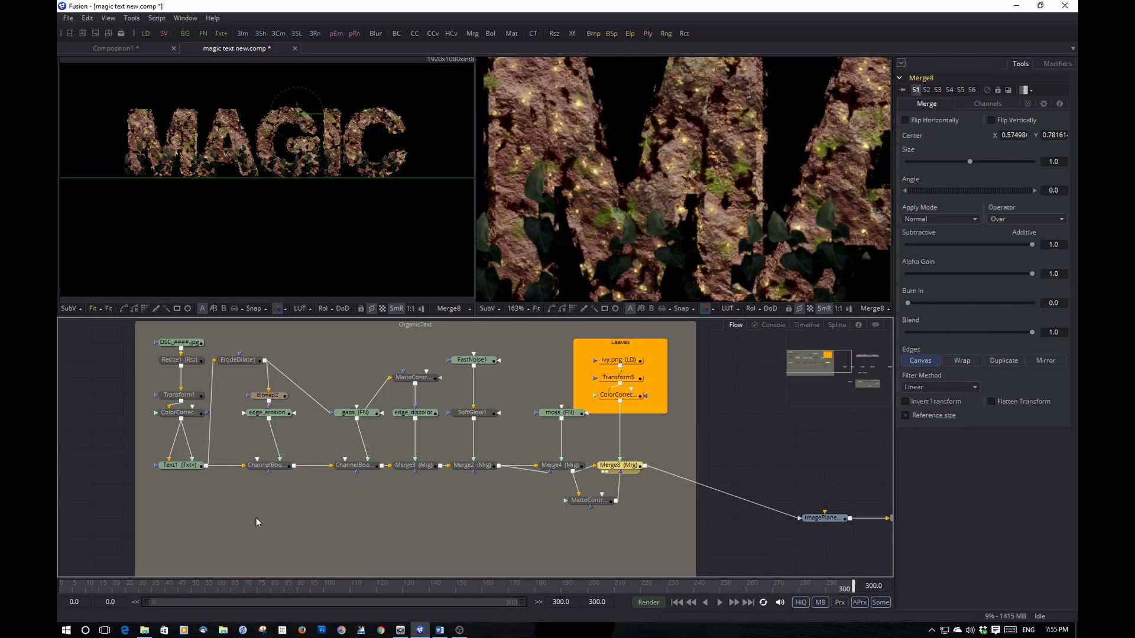
pyautogui.click(209, 512)
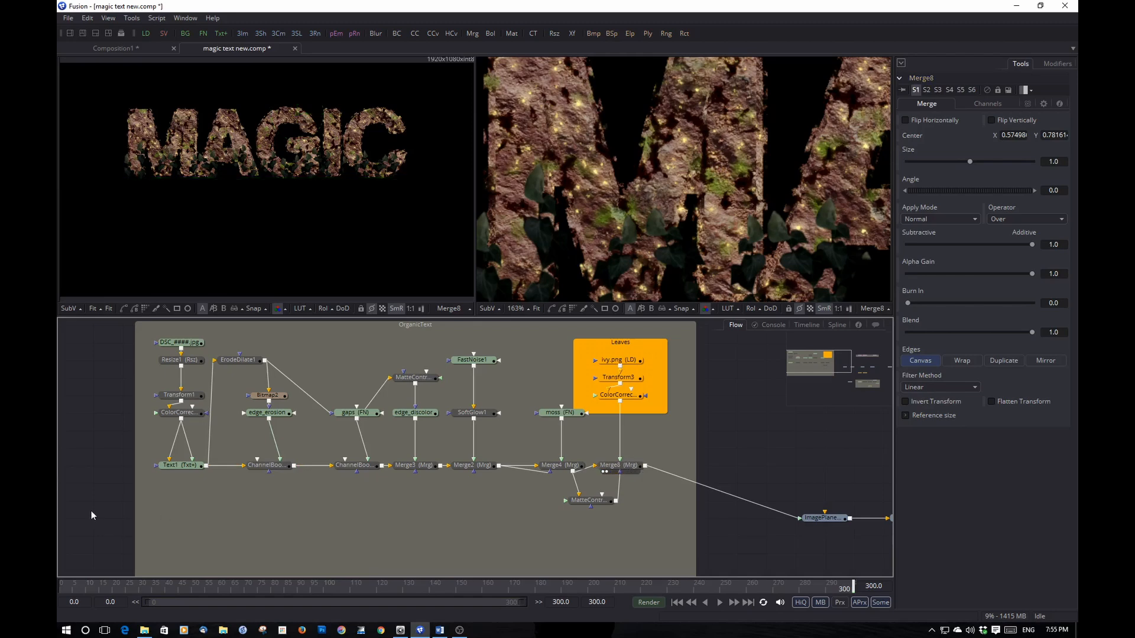
pyautogui.click(440, 627)
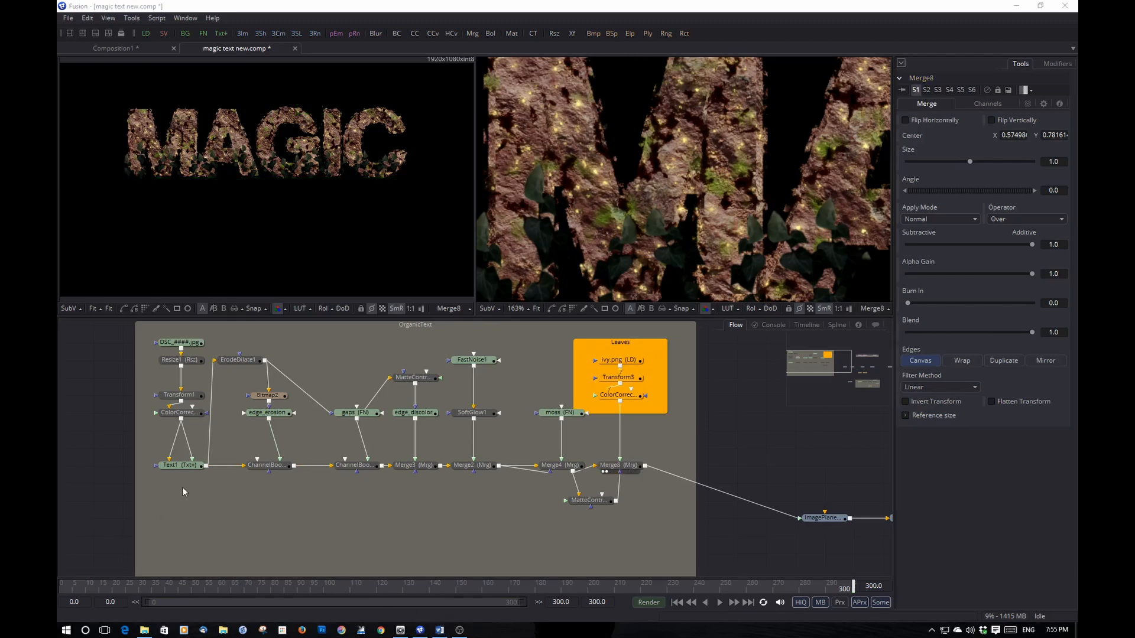
# Create a new empty composition.
pyautogui.click(111, 451)
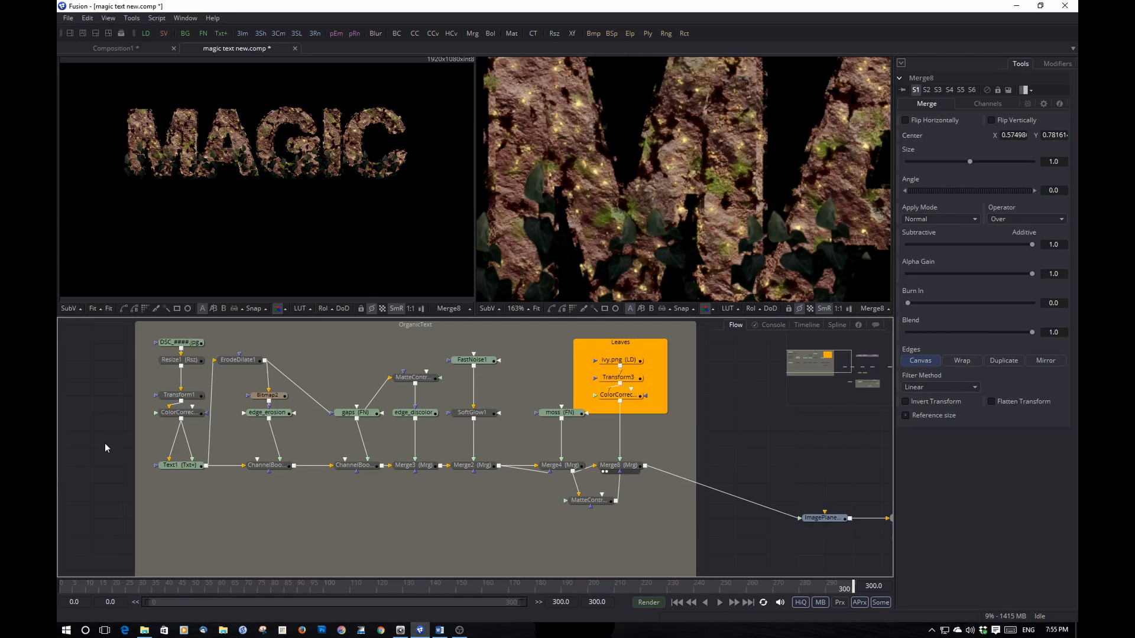
pyautogui.hotkey('ctrl', 'n')
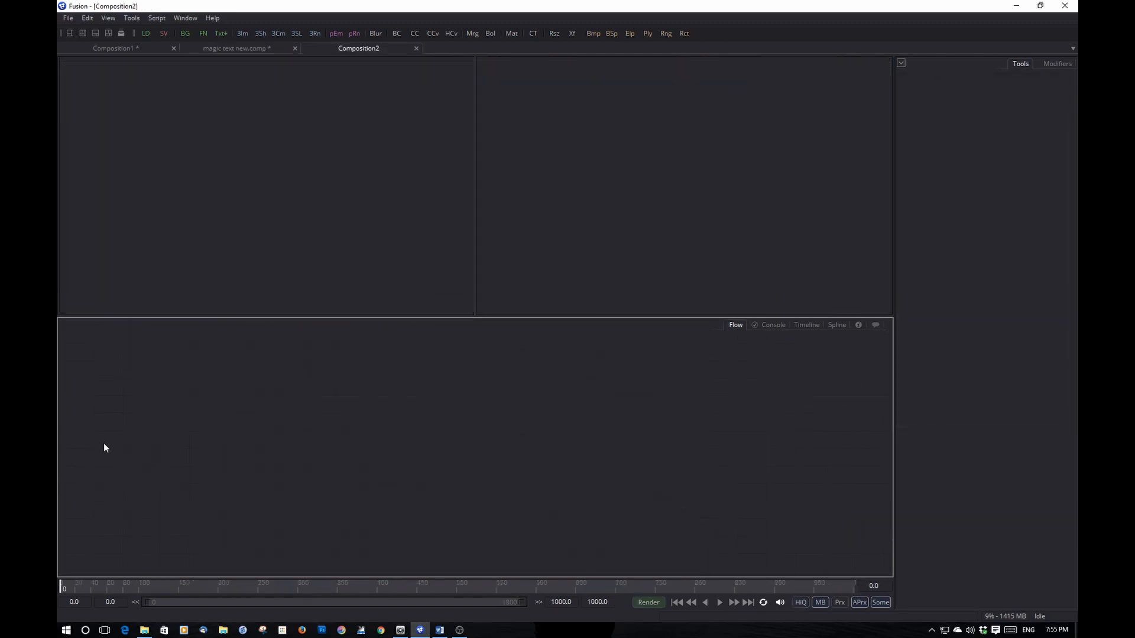
pyautogui.hotkey('ctrl', 'space')
pyautogui.write('t')
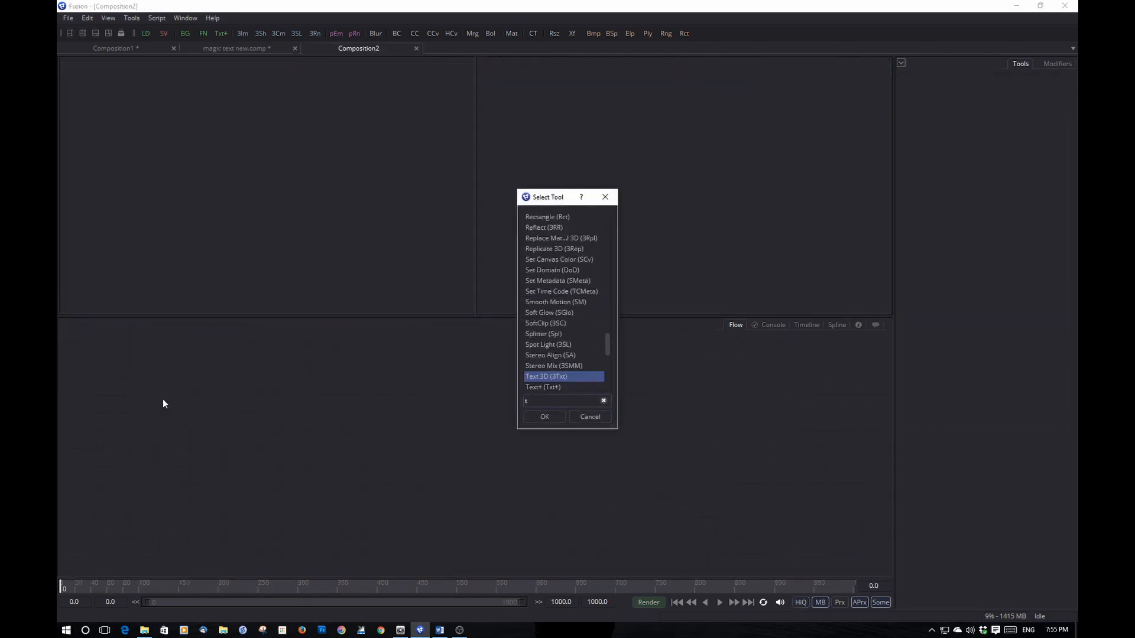
pyautogui.click(582, 419)
# Import DSC_0239.jpg, DSC_3384.jpg and ivy.png from the grunge folder into the flow as three loader nodes.
pyautogui.click(148, 631)
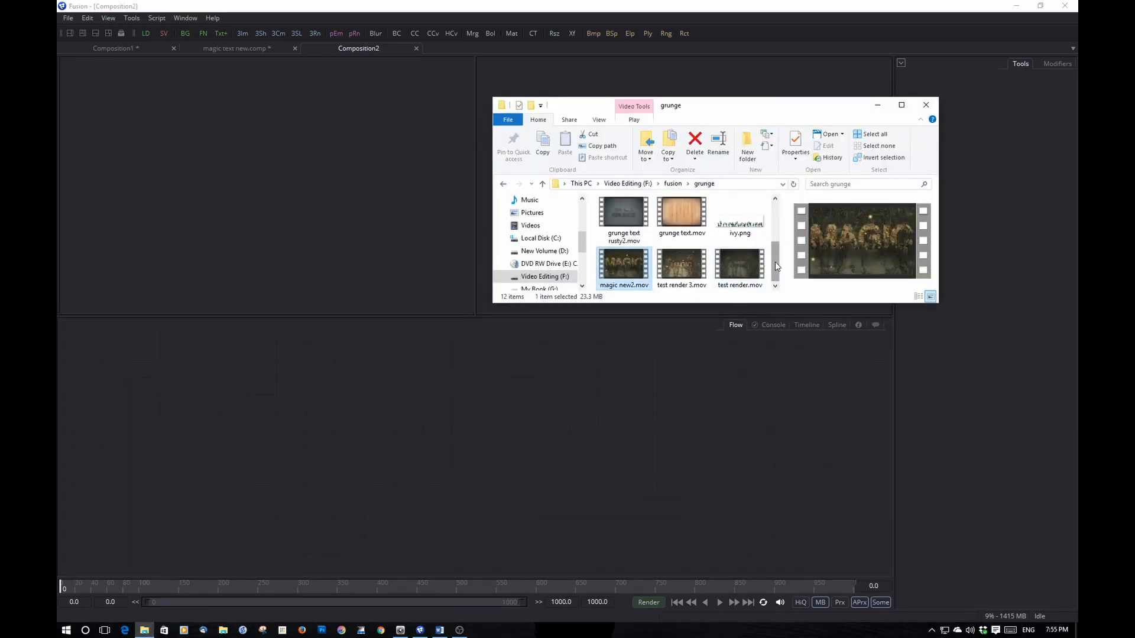
pyautogui.moveTo(775, 266); pyautogui.dragTo(772, 220)
pyautogui.moveTo(629, 214); pyautogui.dragTo(172, 409)
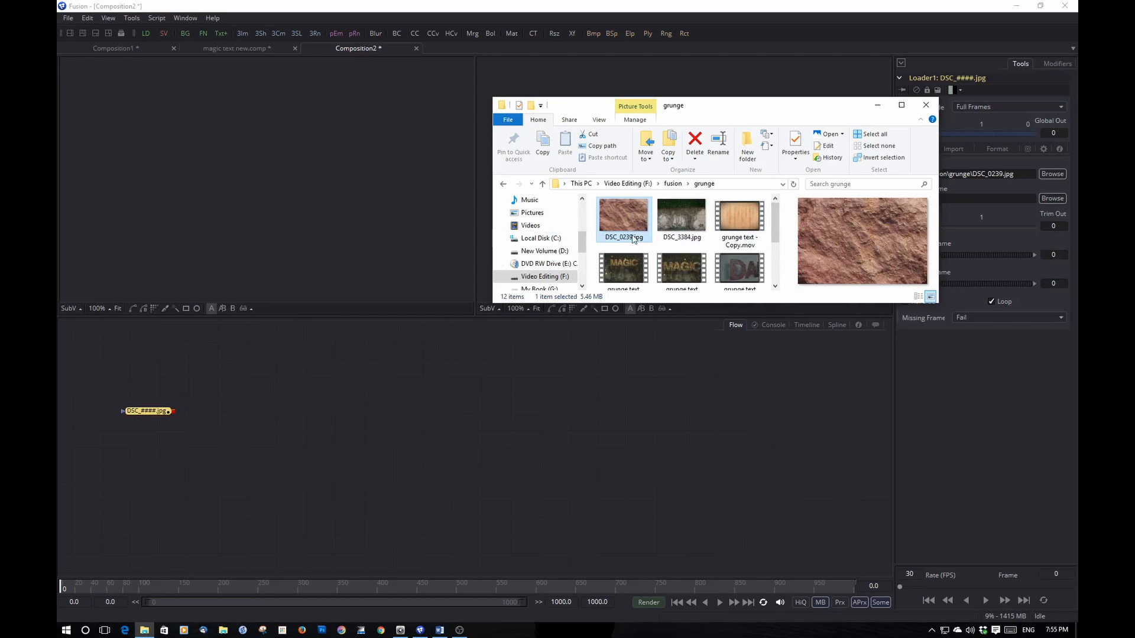
pyautogui.moveTo(683, 221); pyautogui.dragTo(290, 425)
pyautogui.moveTo(775, 231); pyautogui.dragTo(777, 273)
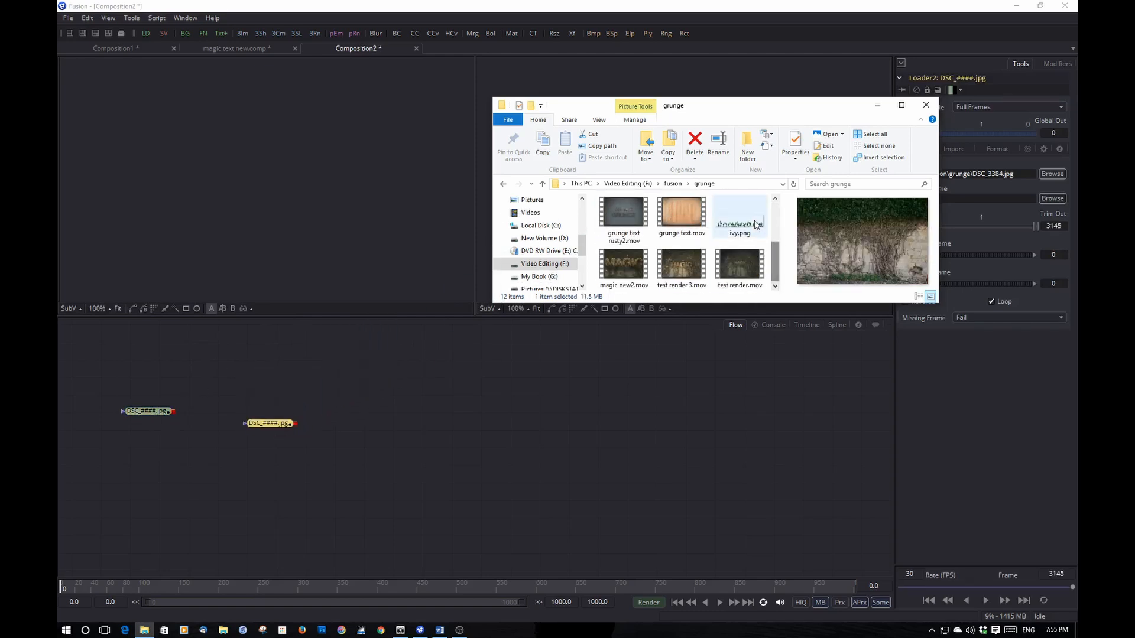
pyautogui.click(747, 222)
pyautogui.moveTo(746, 222); pyautogui.dragTo(389, 426)
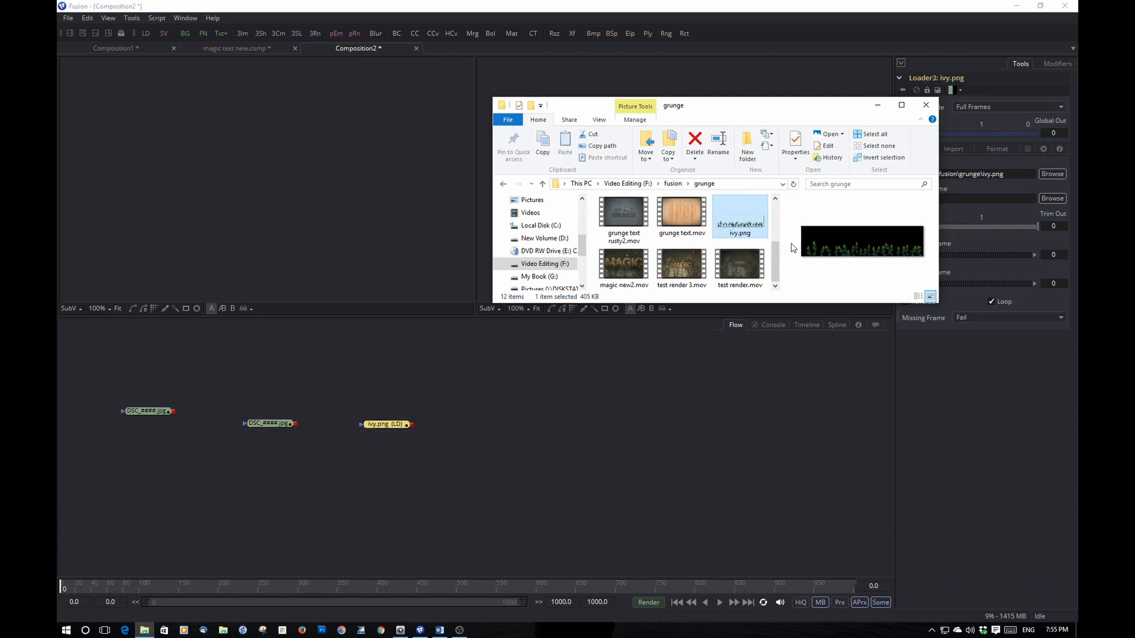
pyautogui.click(877, 105)
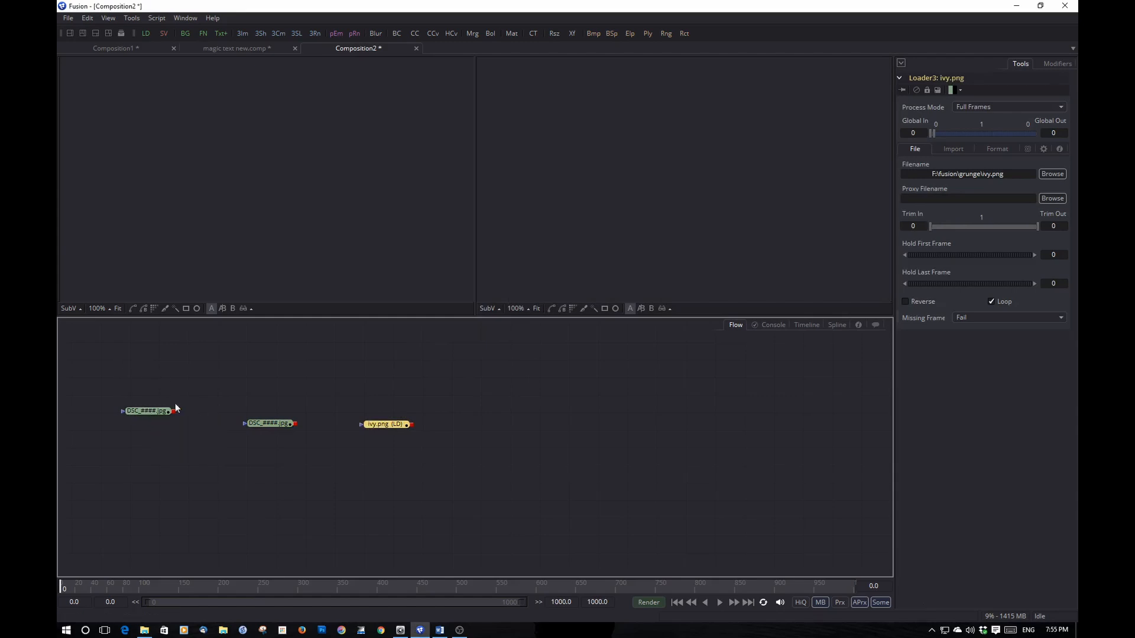
# Arrange the three image loader nodes in a row along the upper part of the flow.
pyautogui.moveTo(151, 415); pyautogui.dragTo(137, 362)
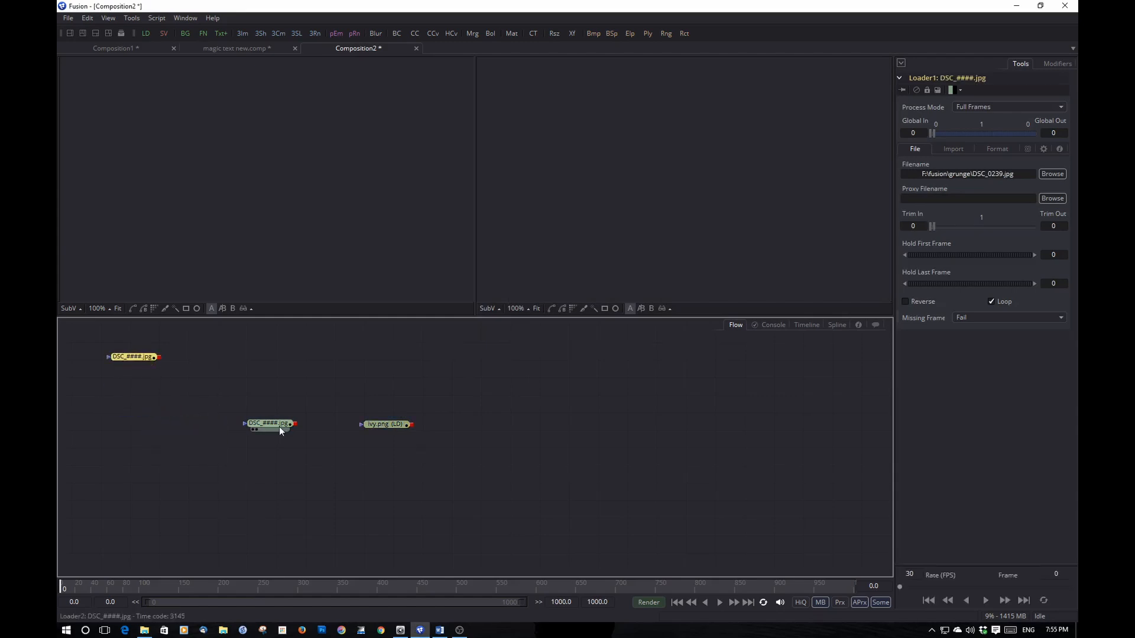
pyautogui.click(263, 357)
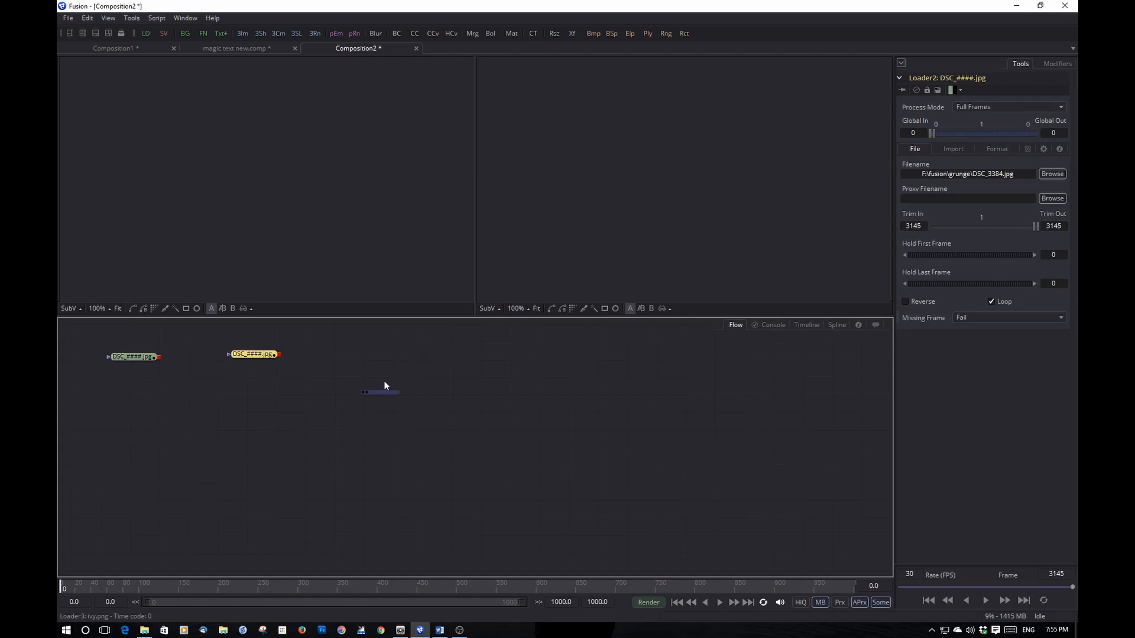
pyautogui.moveTo(384, 386); pyautogui.dragTo(377, 353)
pyautogui.click(185, 444)
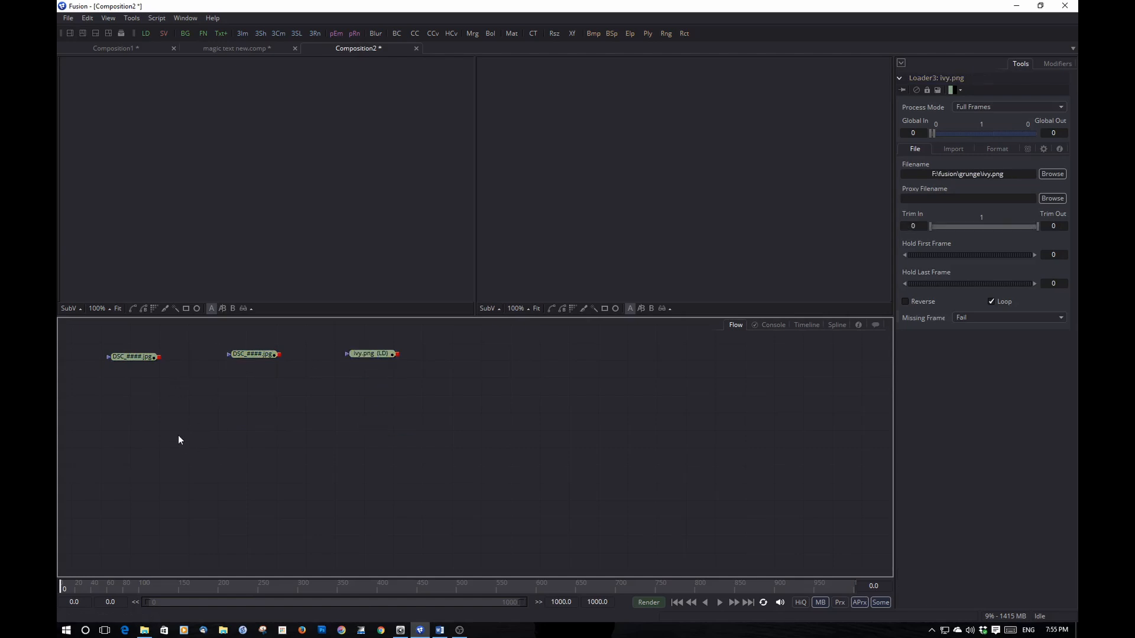
# Add a Text+ node to the empty area of the flow below the image loaders.
pyautogui.hotkey('ctrl', 'space')
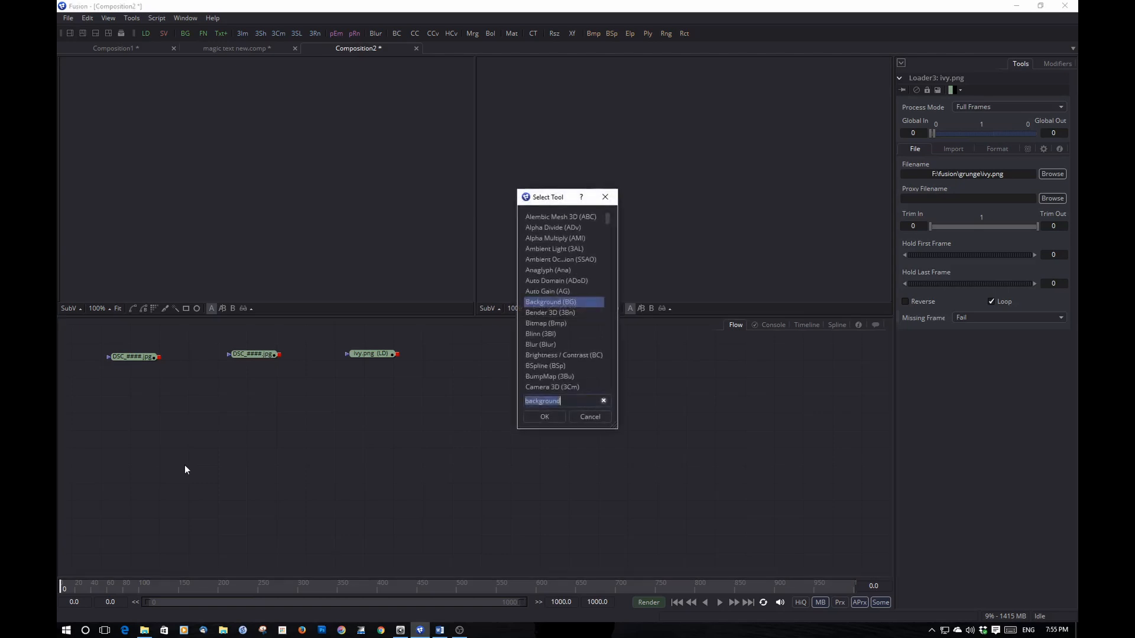
pyautogui.write('text')
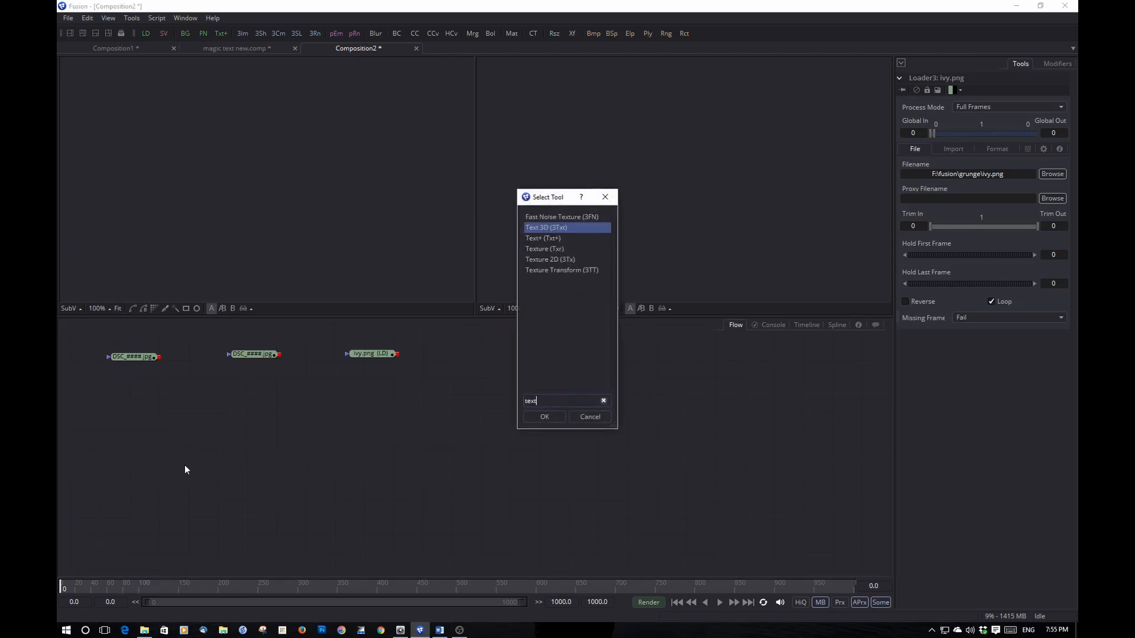
pyautogui.click(543, 247)
pyautogui.click(563, 400)
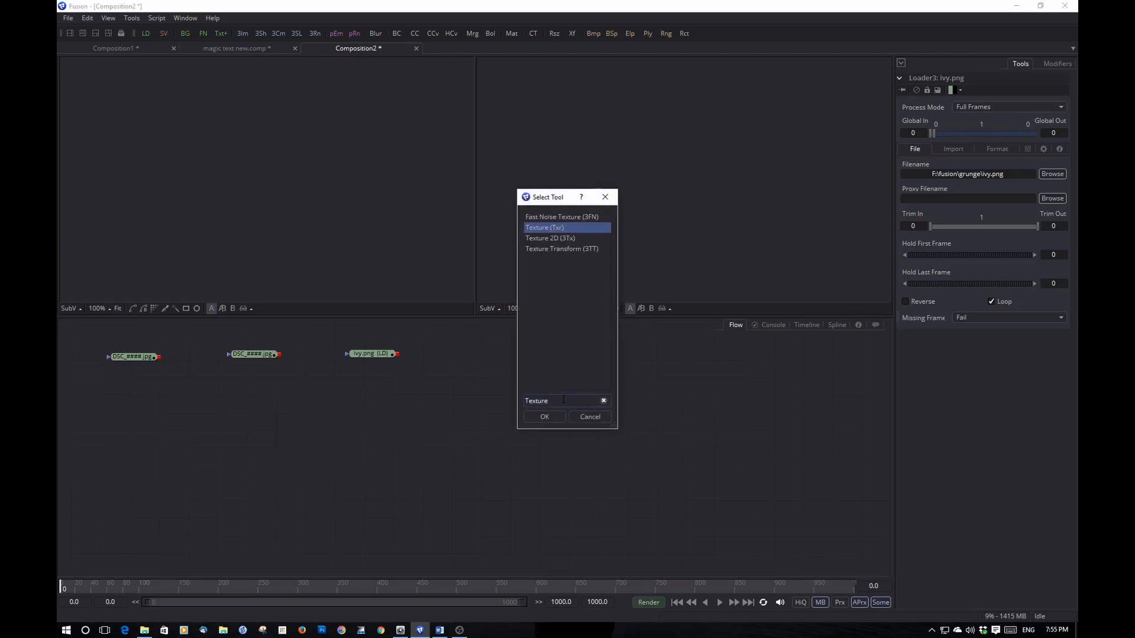
pyautogui.press('BackSpace')
pyautogui.press('BackSpace')
pyautogui.press('BackSpace')
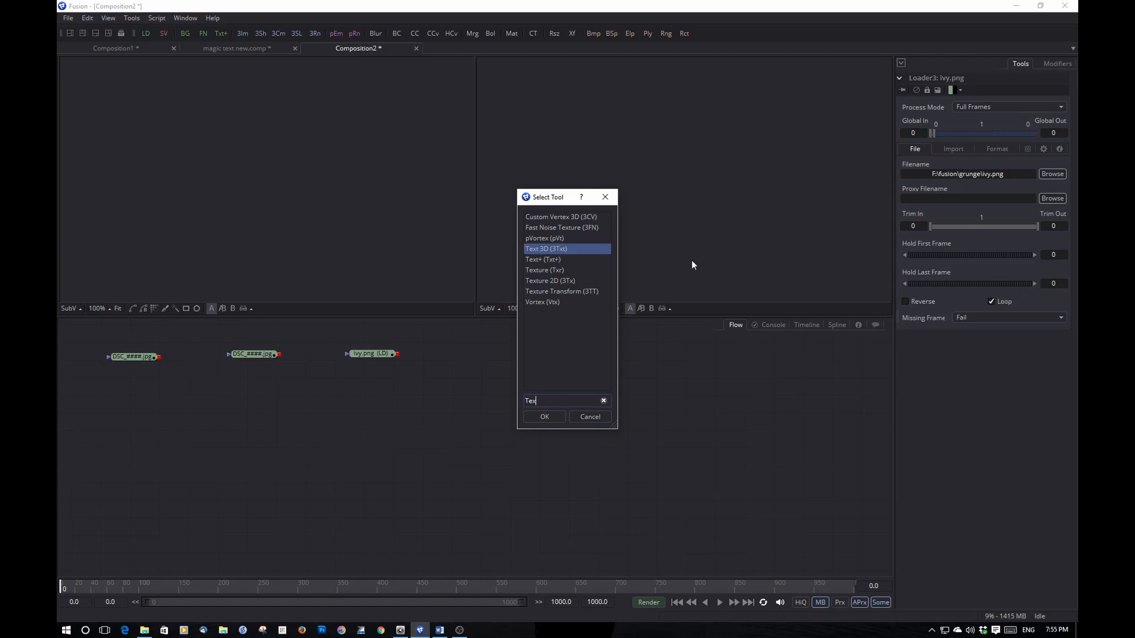
pyautogui.click(545, 260)
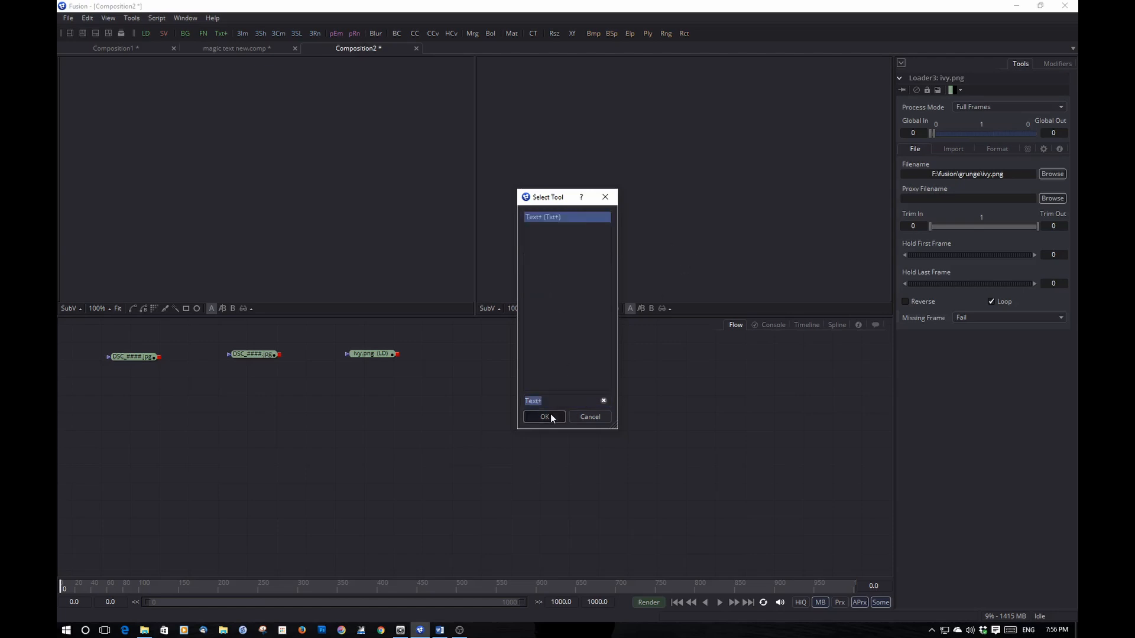
pyautogui.click(544, 417)
# Display the new Text+ node in the first viewer and set its styled text to MAGIC.
pyautogui.press('1')
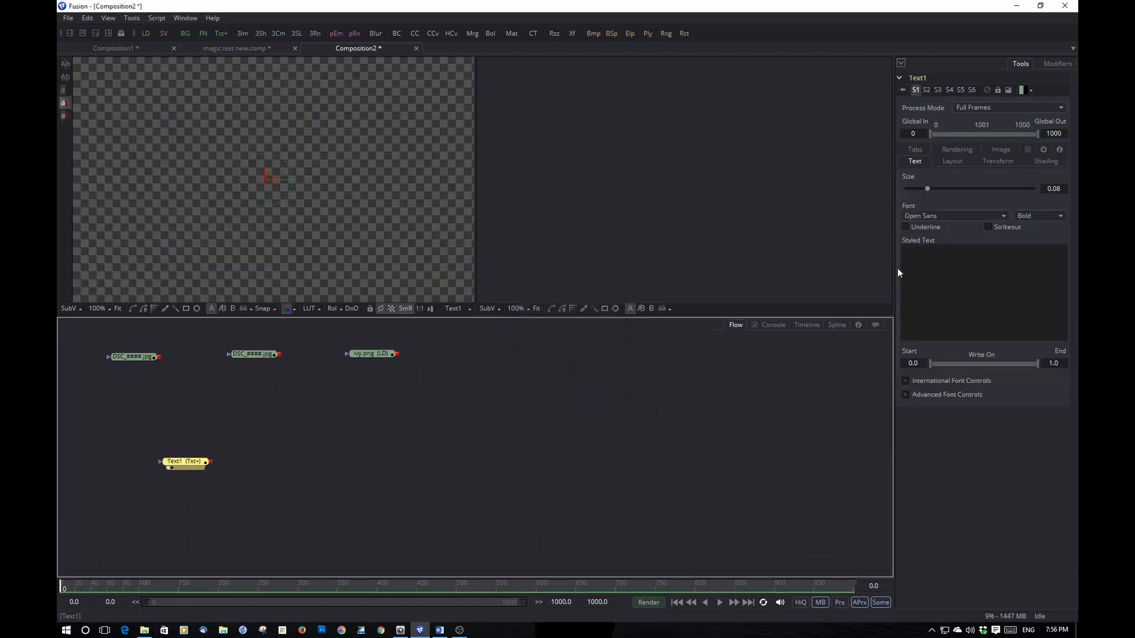
pyautogui.click(939, 266)
pyautogui.write('MAGIC')
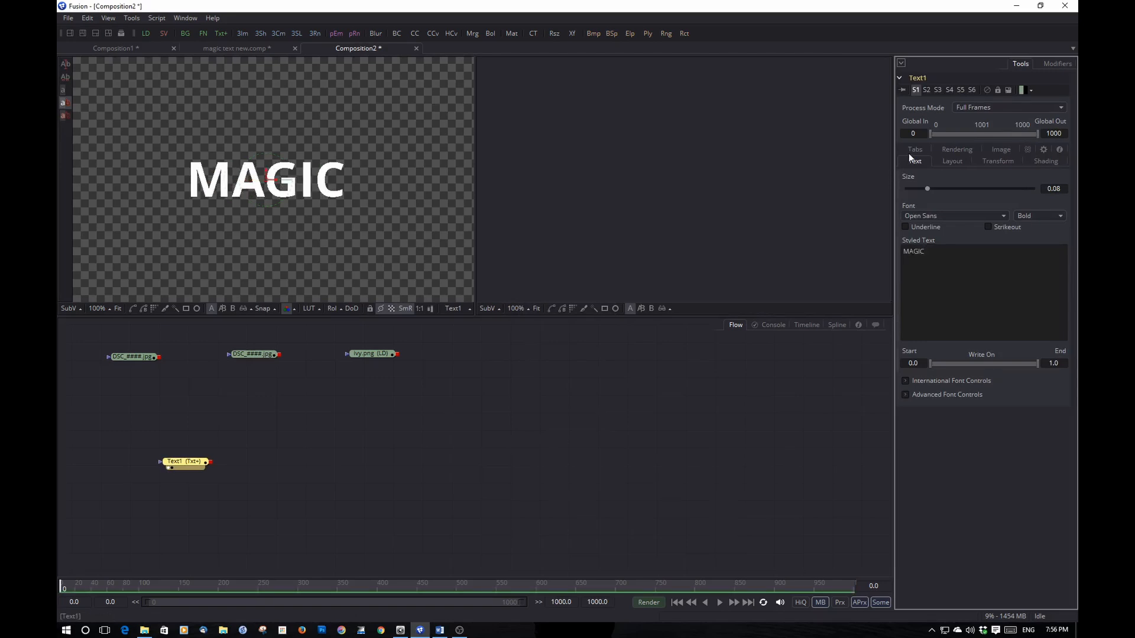
# Set the MAGIC text's font to Basic Sans SF and enlarge it to a size of about 0.277.
pyautogui.click(943, 214)
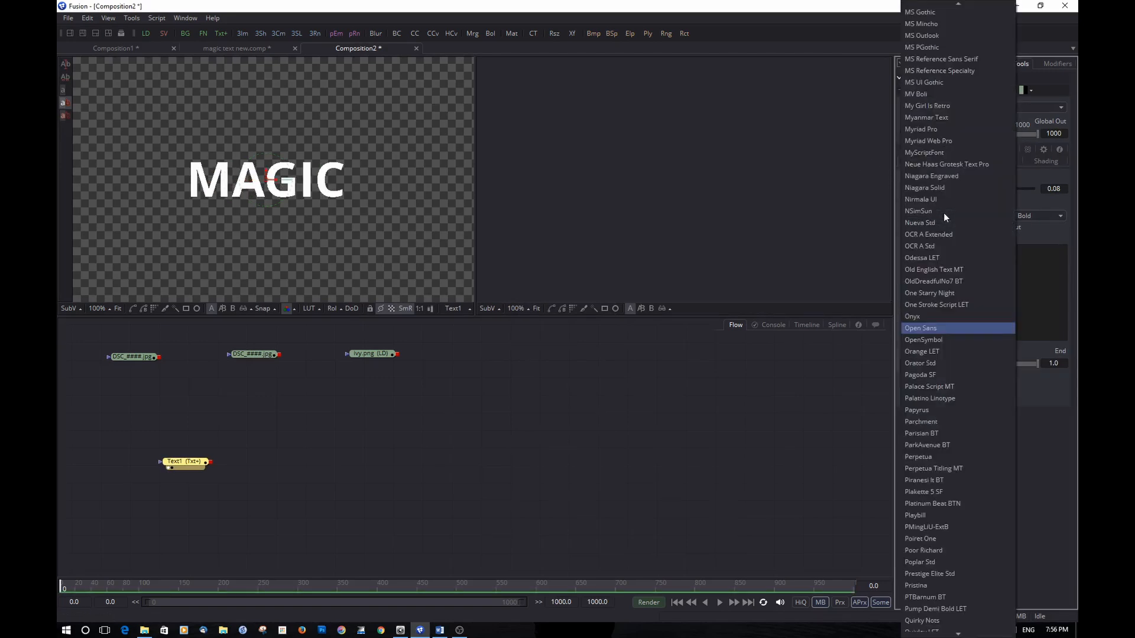
pyautogui.scroll(20, 944, 213)
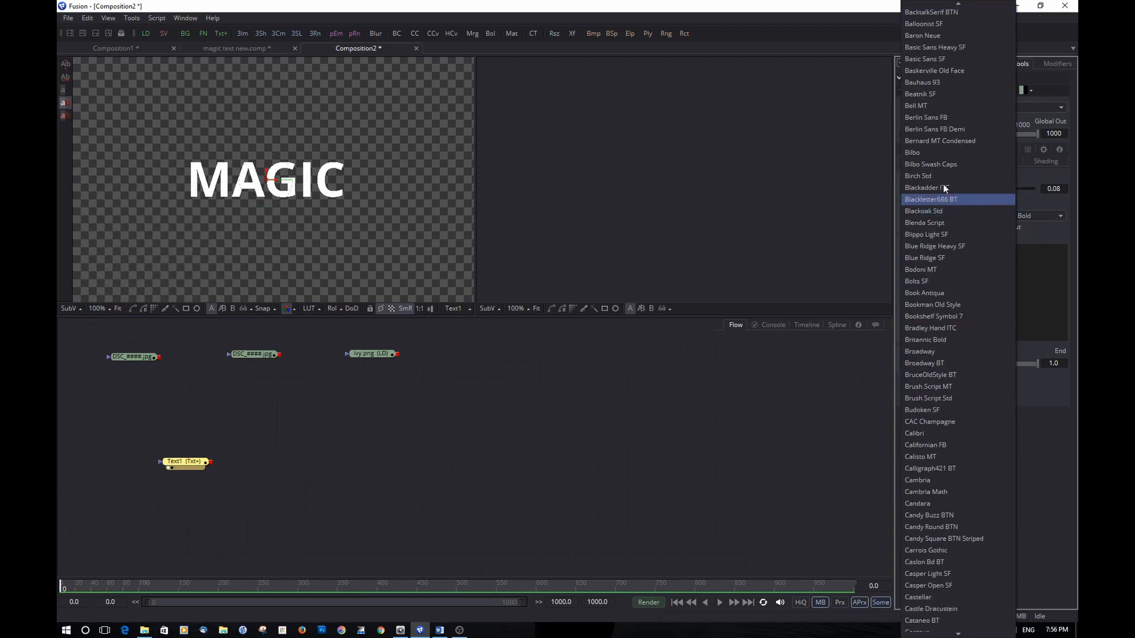
pyautogui.click(931, 59)
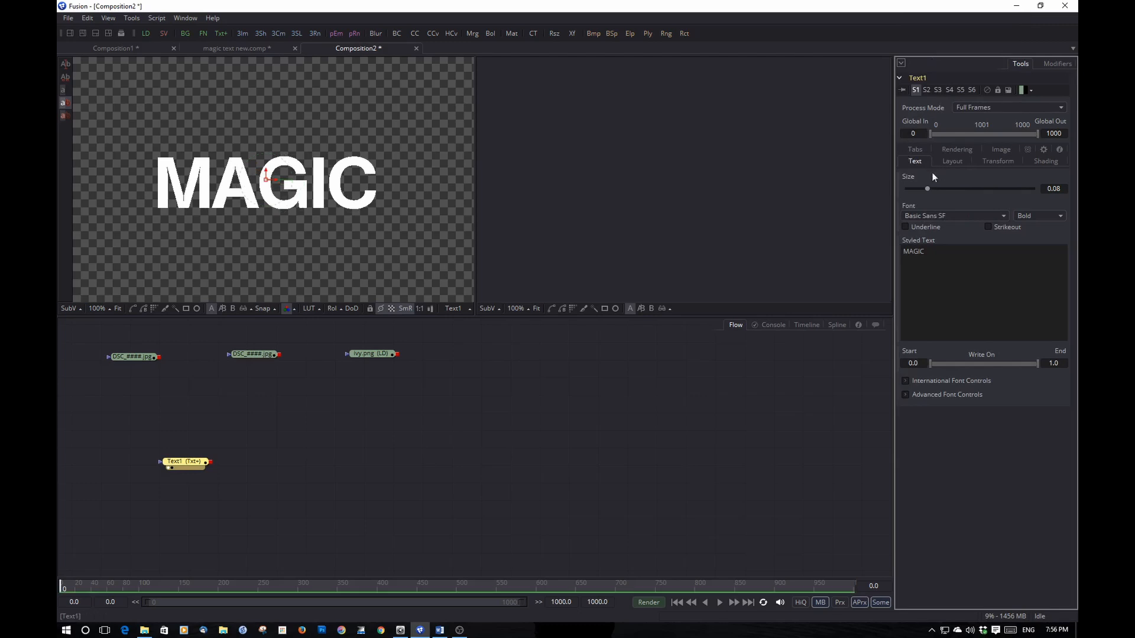
pyautogui.moveTo(928, 189); pyautogui.dragTo(938, 193)
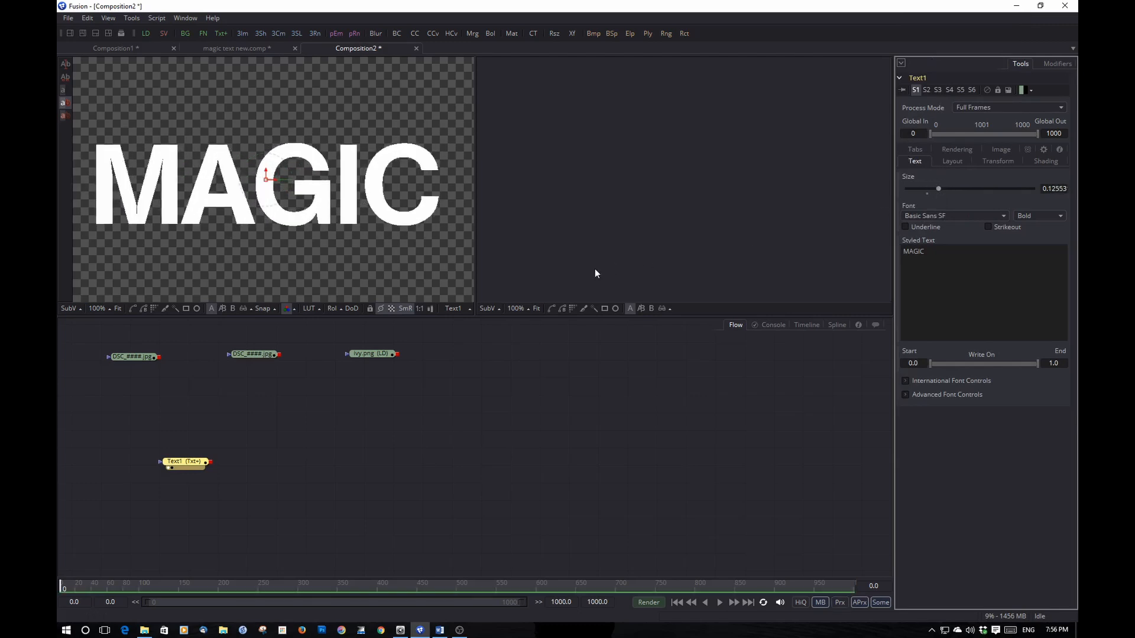
pyautogui.click(118, 308)
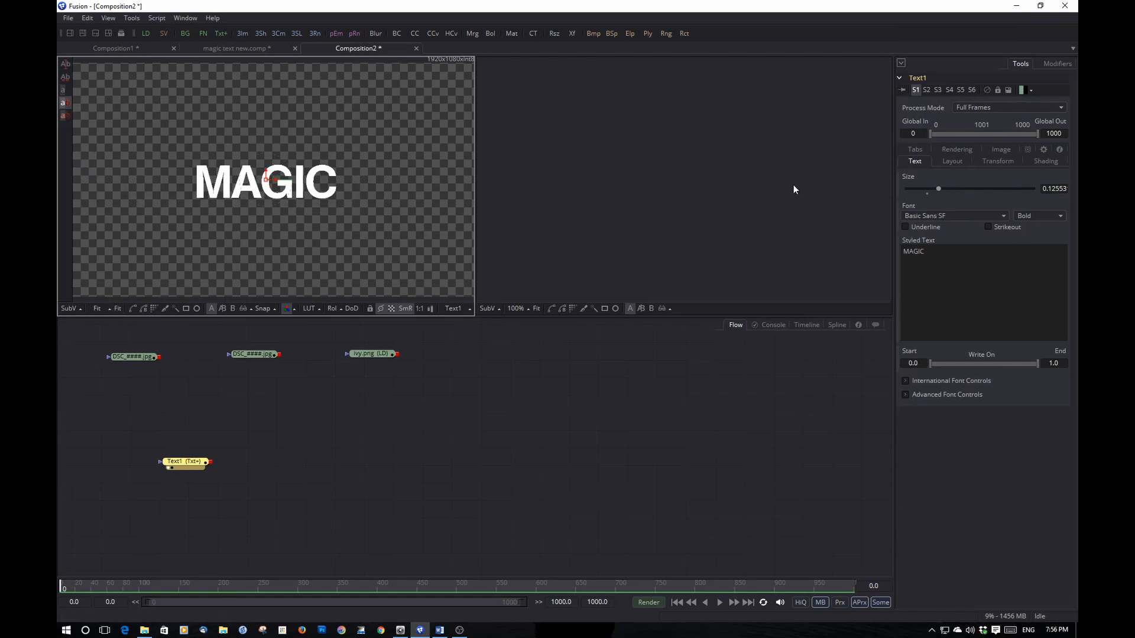
pyautogui.moveTo(938, 190); pyautogui.dragTo(976, 183)
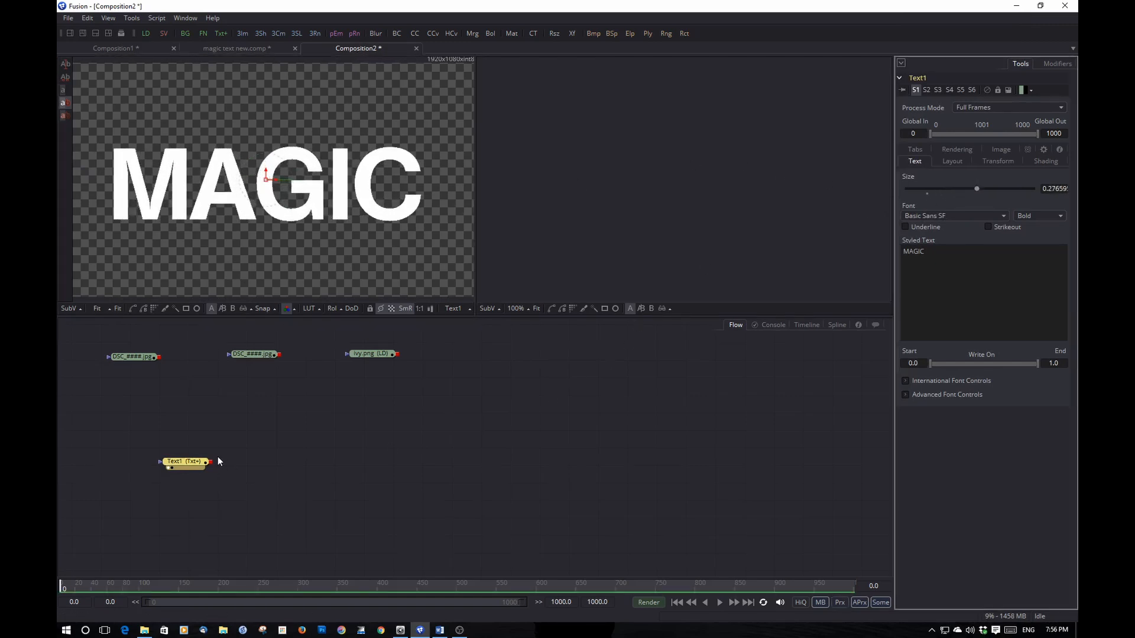
# Move the text node below the first image loader and use that loader's image as the fill of shading element 1.
pyautogui.moveTo(190, 464); pyautogui.dragTo(141, 464)
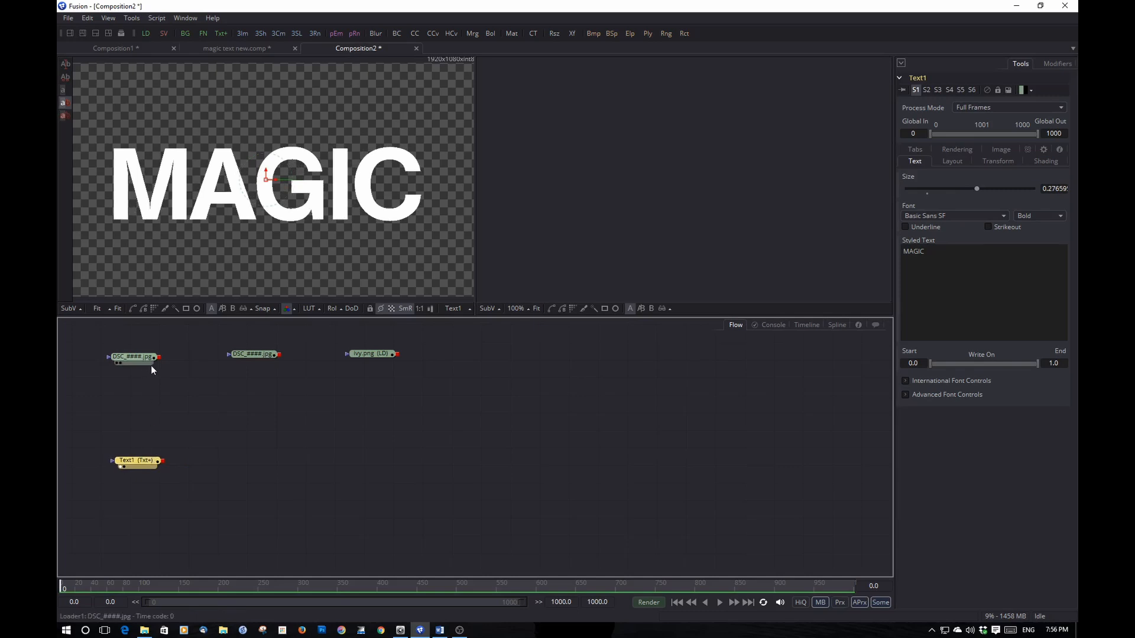
pyautogui.moveTo(159, 358)
pyautogui.mouseDown()
pyautogui.moveTo(120, 460)
pyautogui.moveTo(132, 417)
pyautogui.moveTo(140, 467)
pyautogui.moveTo(117, 466)
pyautogui.moveTo(141, 358)
pyautogui.mouseUp()
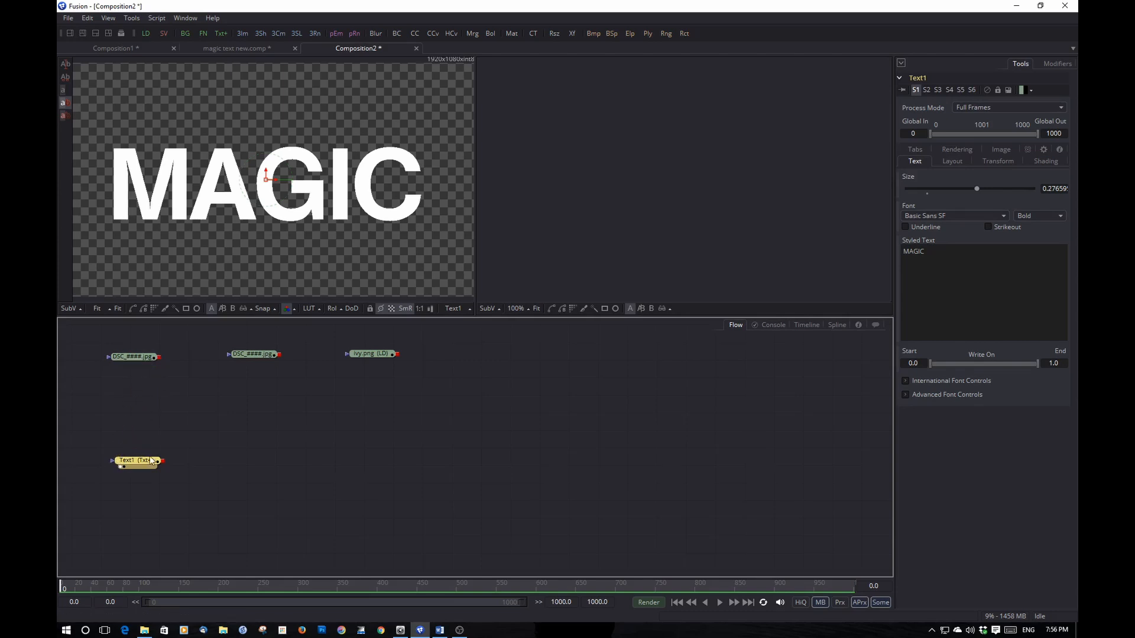
pyautogui.click(1044, 161)
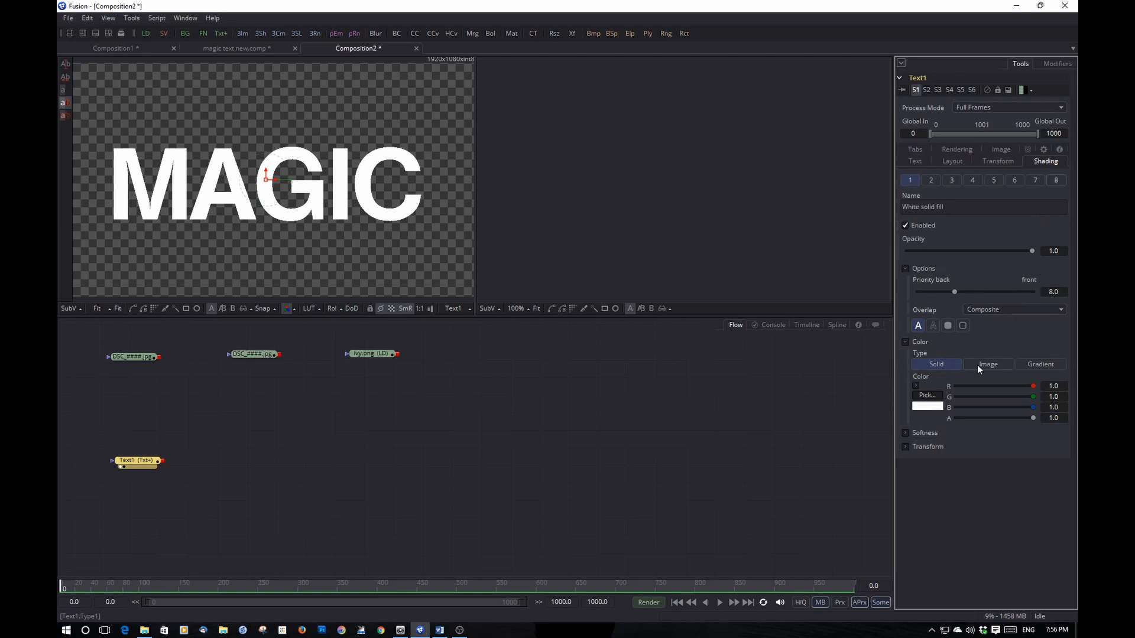
pyautogui.click(998, 362)
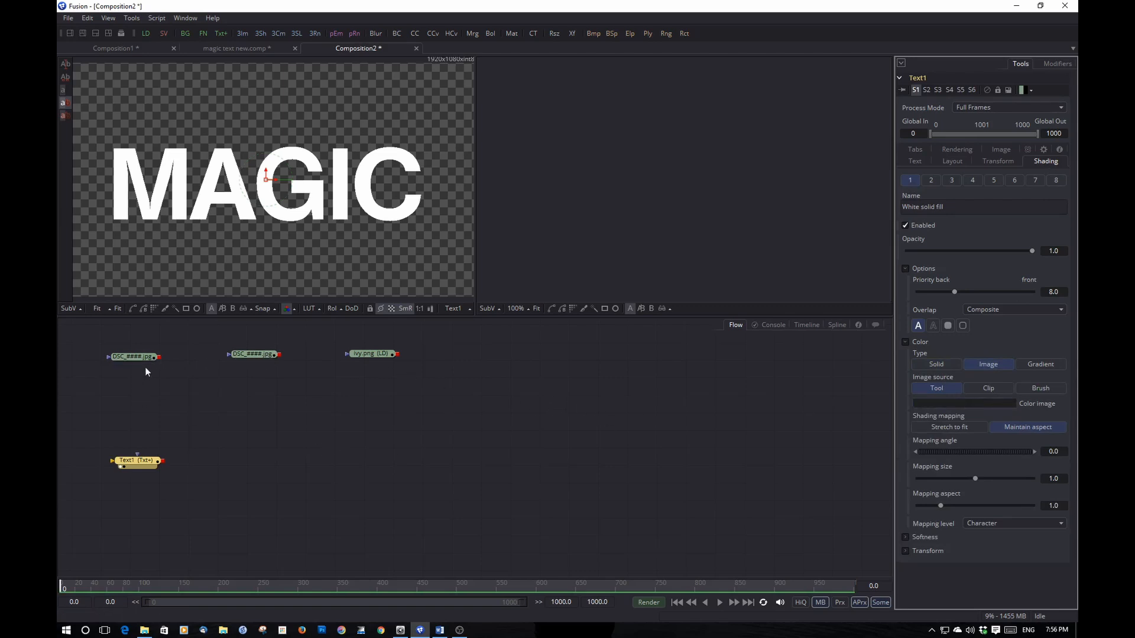
pyautogui.moveTo(159, 357); pyautogui.dragTo(112, 463)
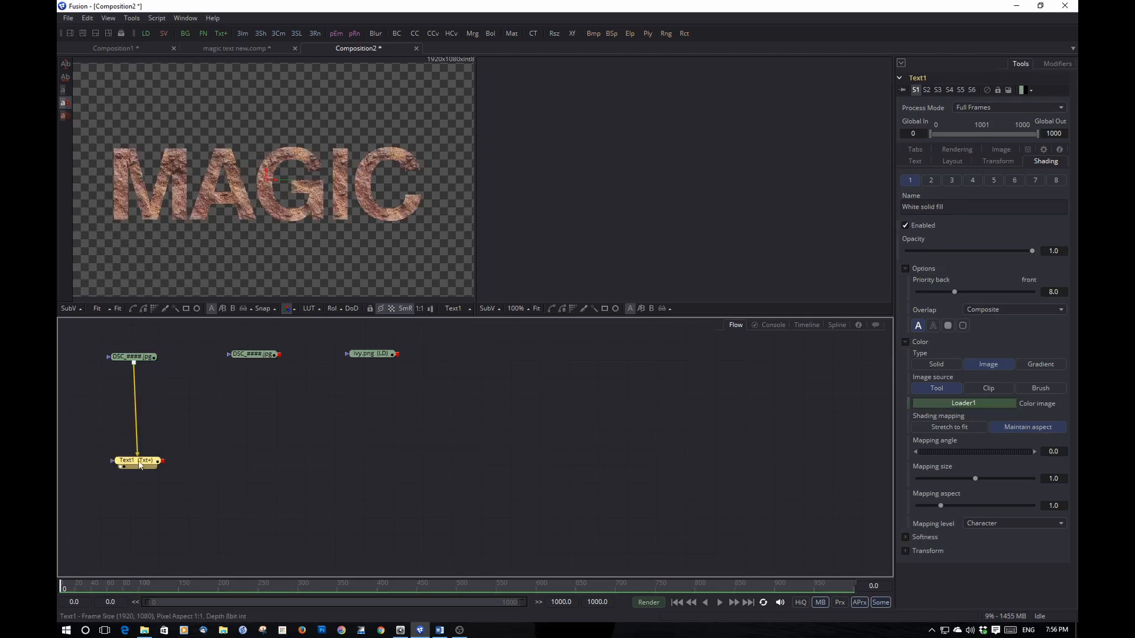
pyautogui.scroll(1, 269, 180)
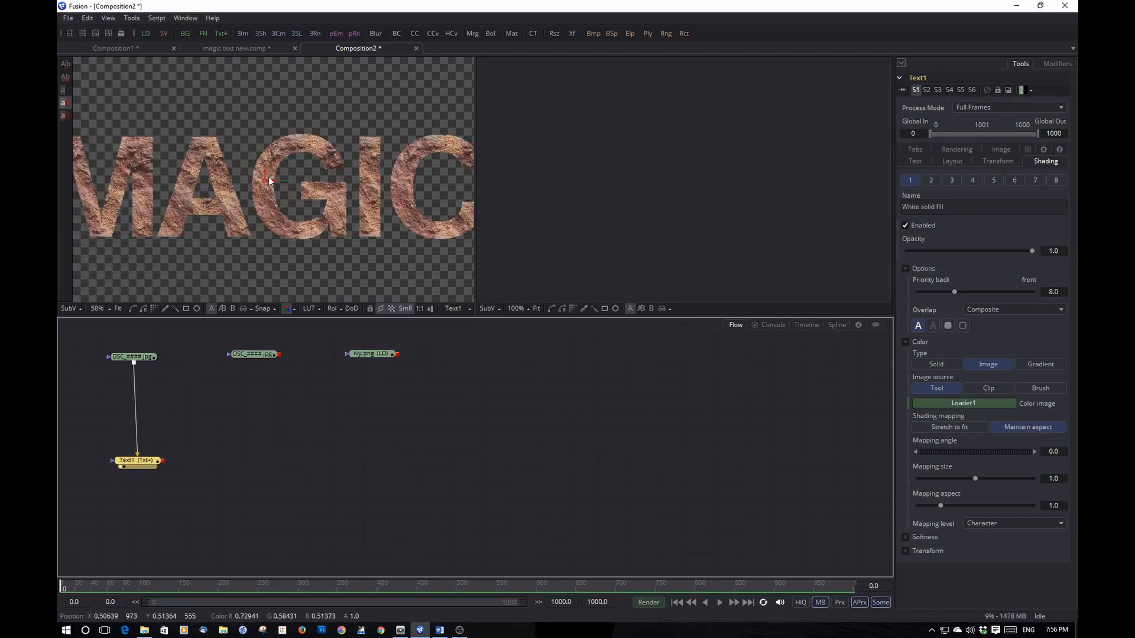
pyautogui.scroll(-1, 269, 180)
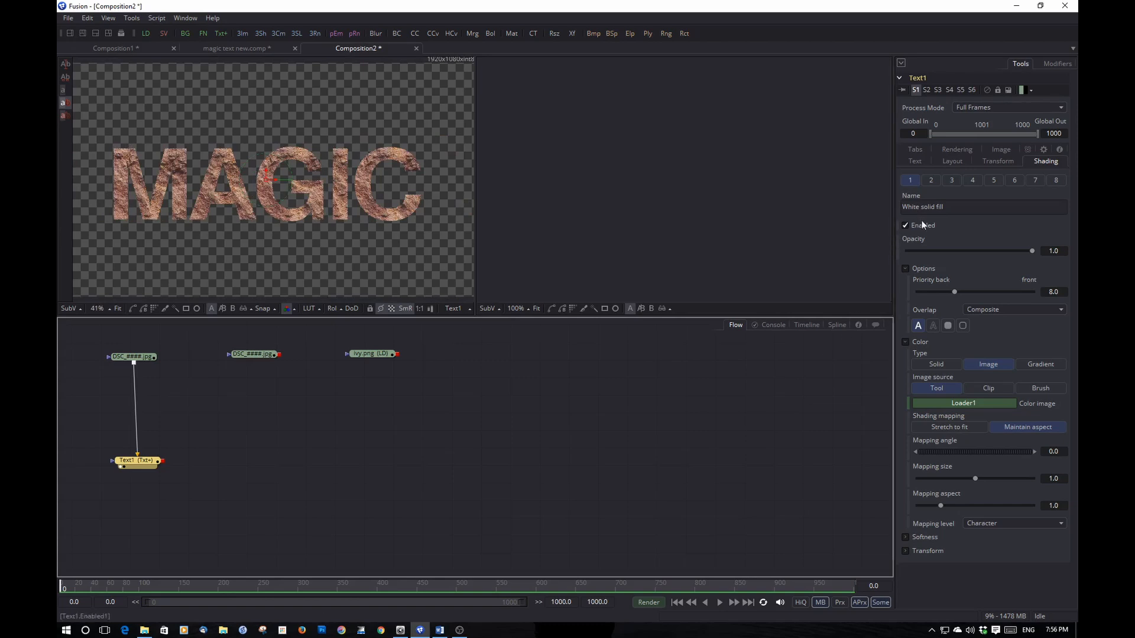
# Enable the outline in shading element 2 and colour it with the first loader's image.
pyautogui.click(931, 180)
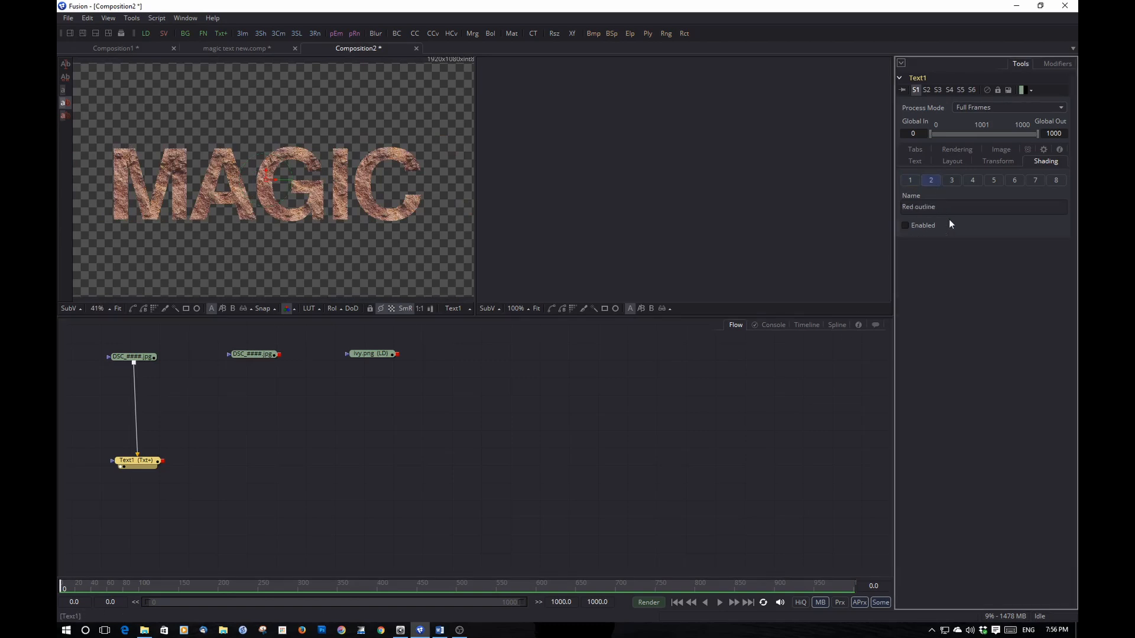
pyautogui.click(906, 227)
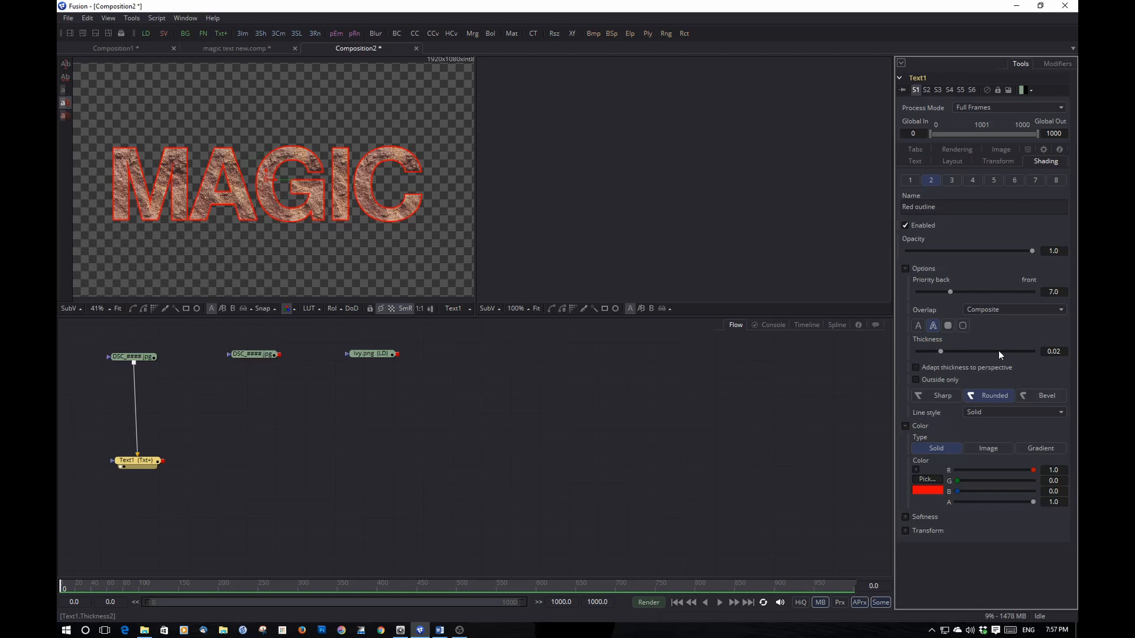
pyautogui.click(992, 446)
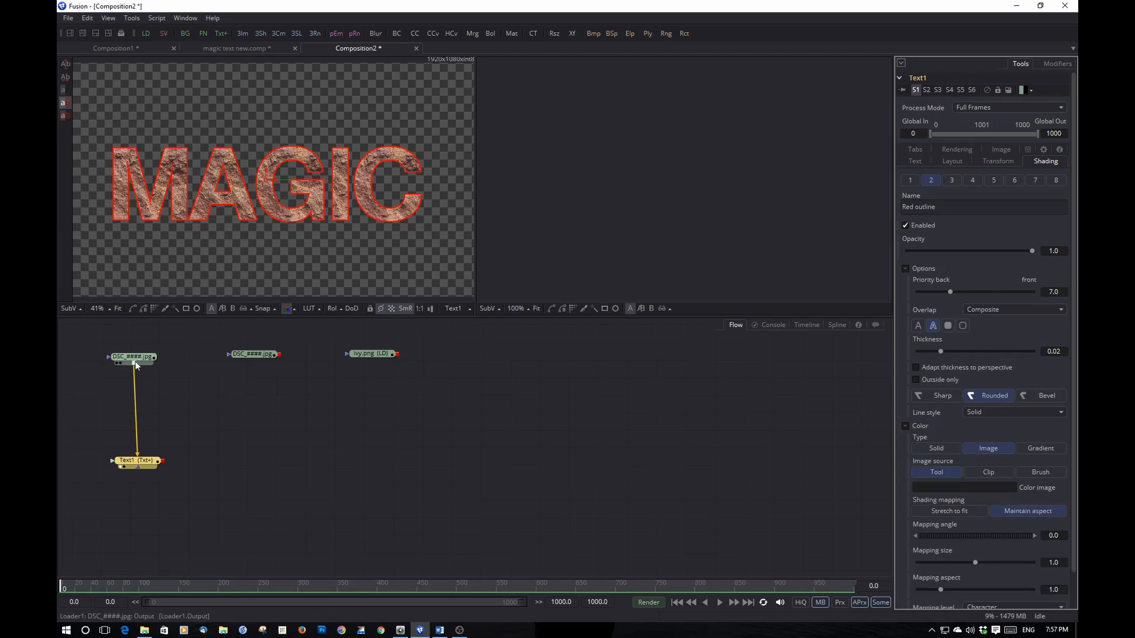
pyautogui.moveTo(134, 361); pyautogui.dragTo(116, 464)
# Thicken the text outline to about 0.048 and set its shading mapping to Stretch to fit.
pyautogui.scroll(4, 281, 225)
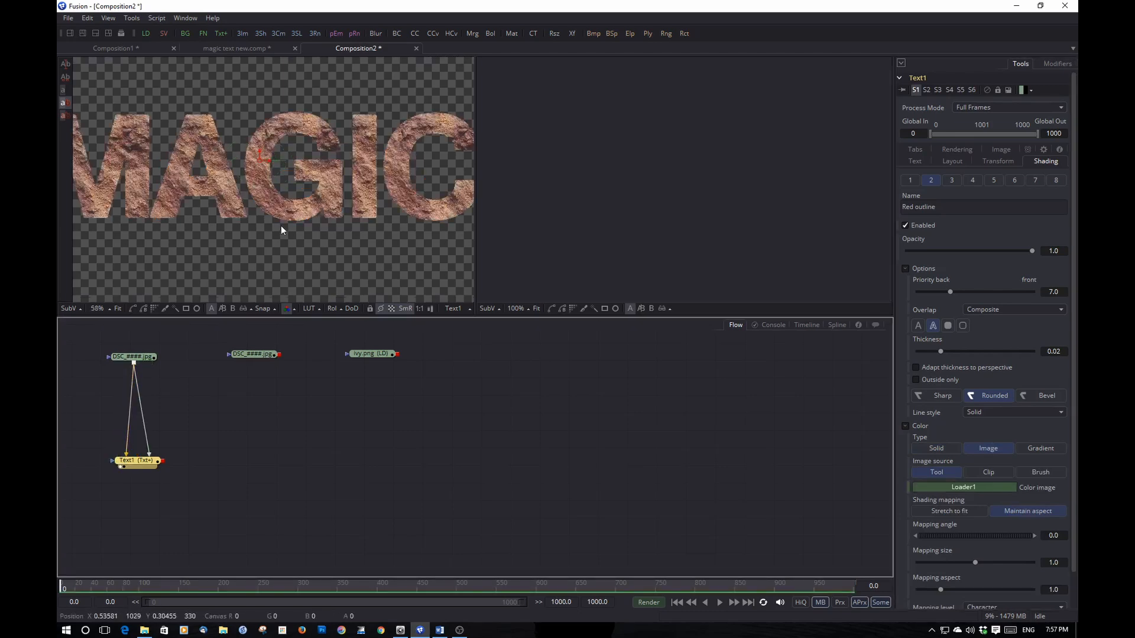
pyautogui.moveTo(276, 156); pyautogui.dragTo(290, 200)
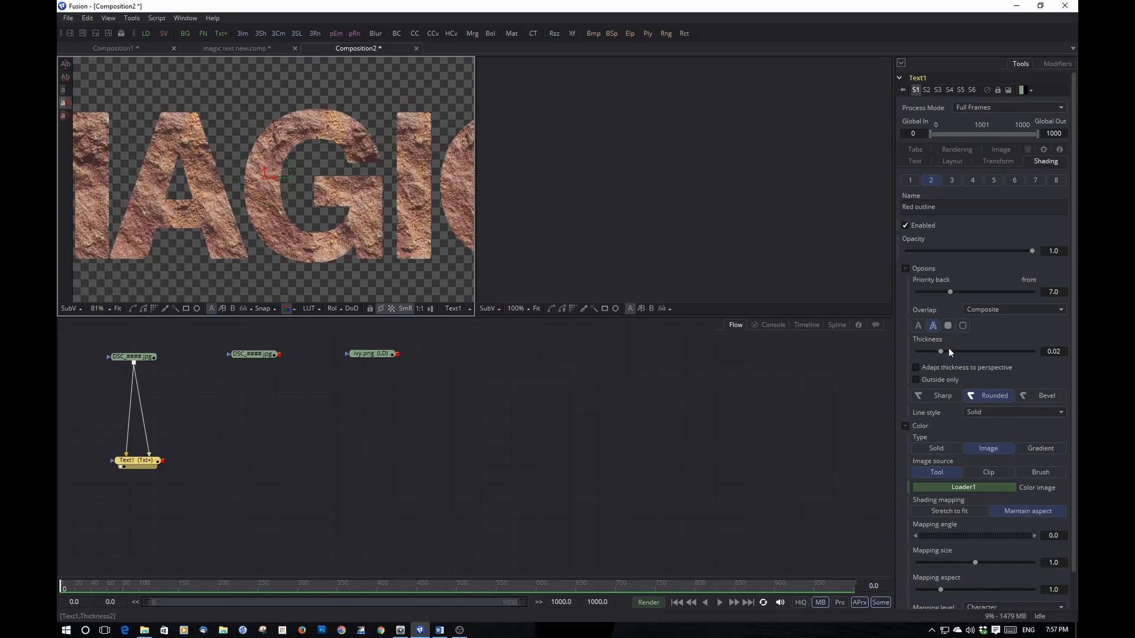
pyautogui.moveTo(941, 353); pyautogui.dragTo(974, 341)
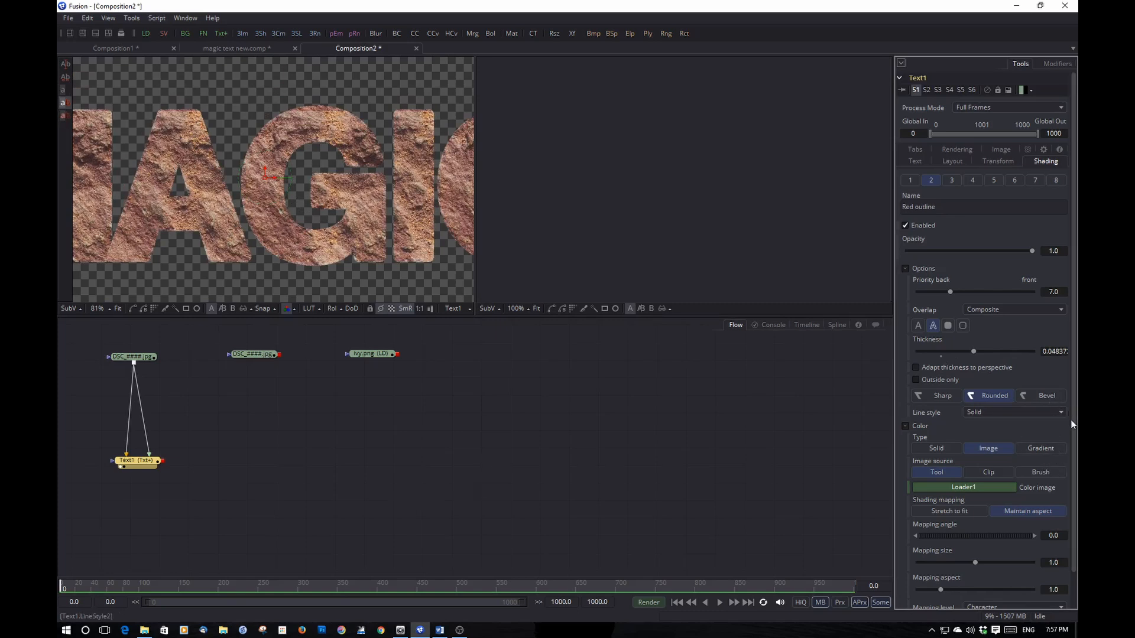
pyautogui.click(970, 509)
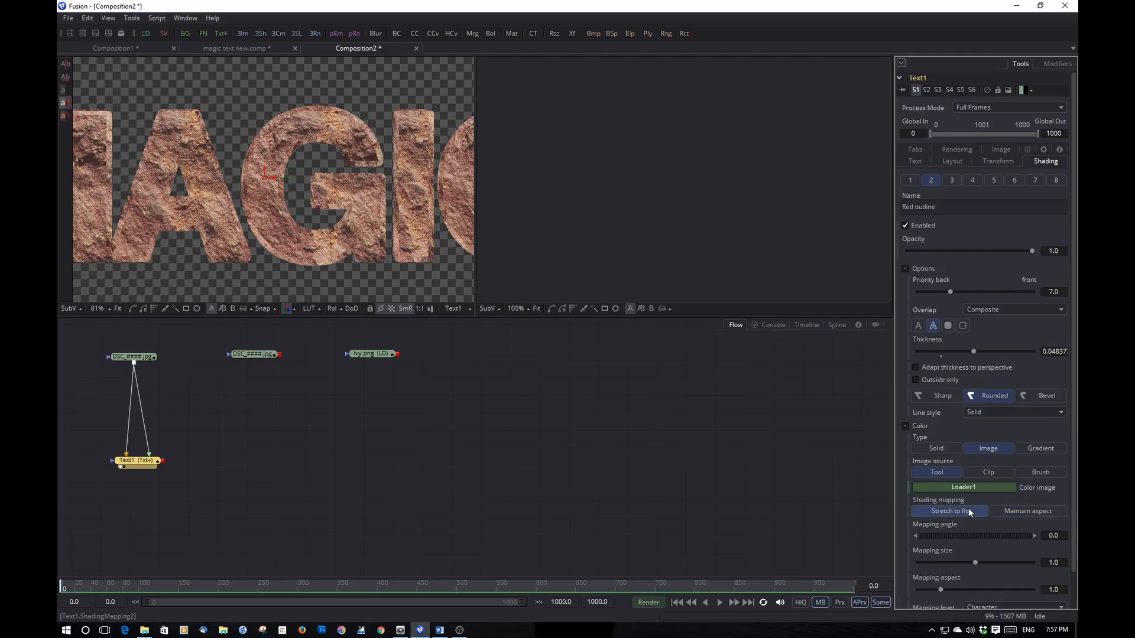
pyautogui.scroll(2, 342, 185)
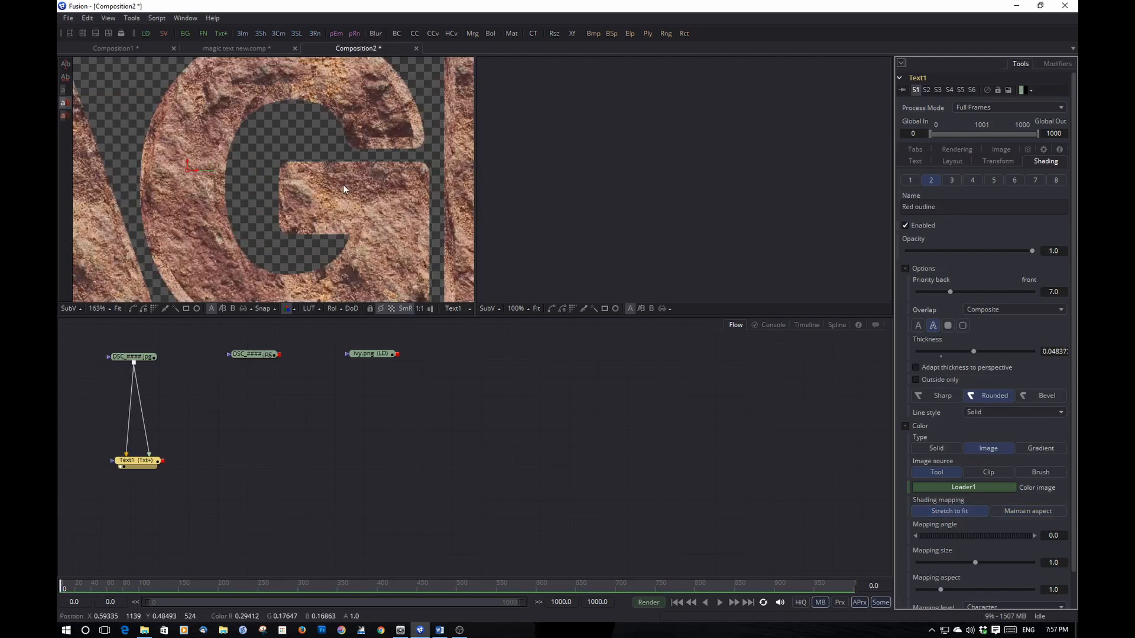
pyautogui.scroll(-2, 343, 185)
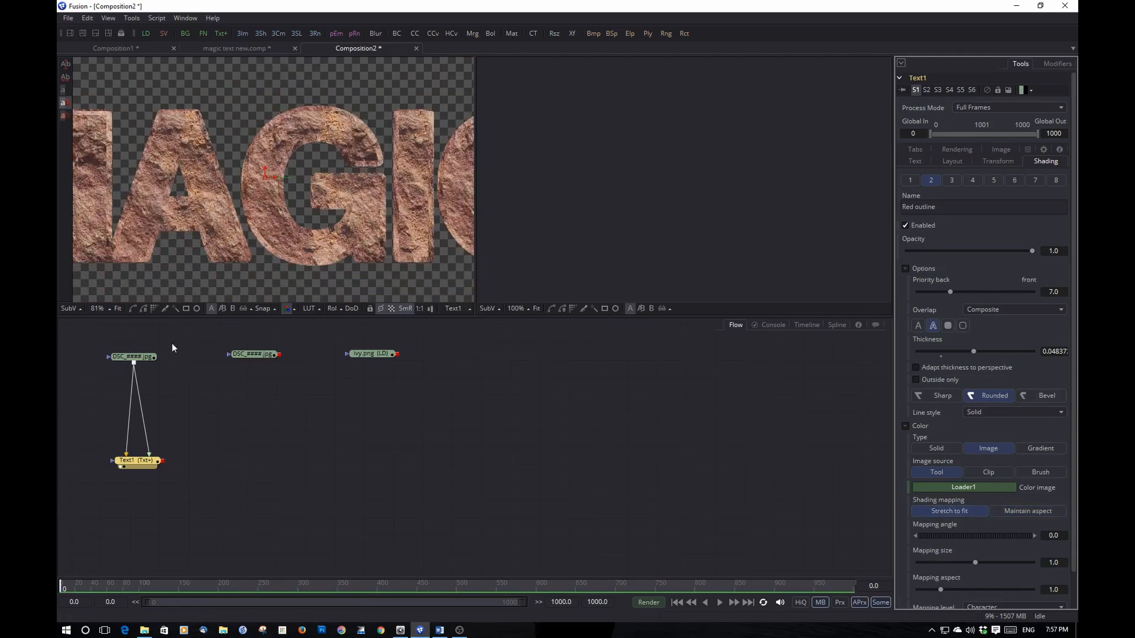
# Insert a Transform node between the first image loader and the text, scaling the rock texture to a size of about 2.48.
pyautogui.moveTo(137, 362)
pyautogui.mouseDown()
pyautogui.moveTo(135, 337)
pyautogui.moveTo(142, 354)
pyautogui.mouseUp()
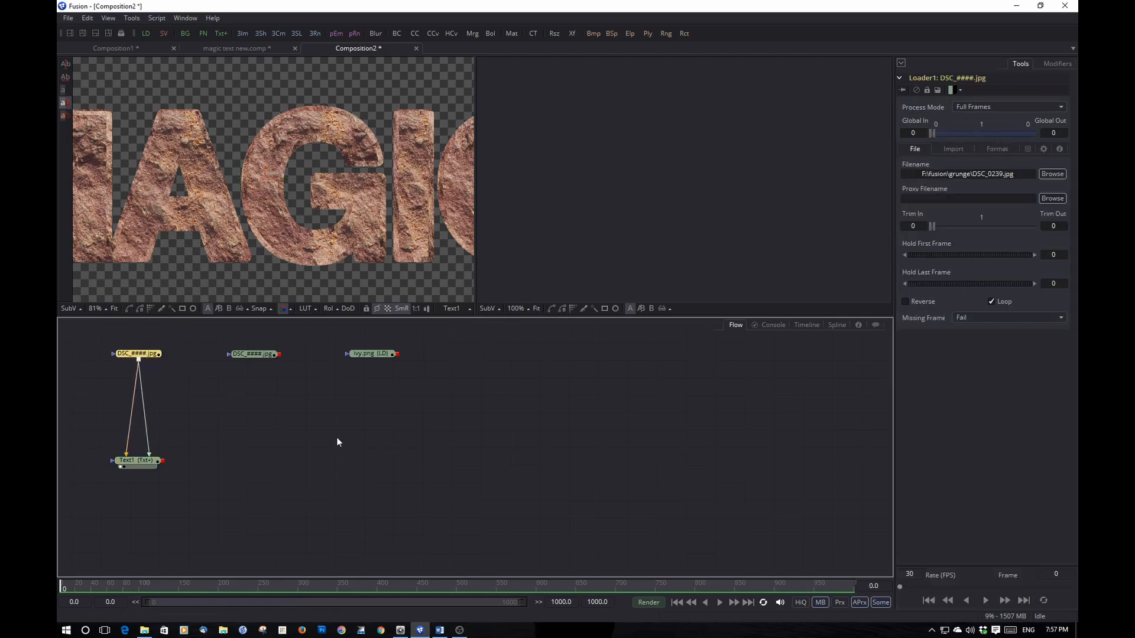
pyautogui.hotkey('ctrl', 'space')
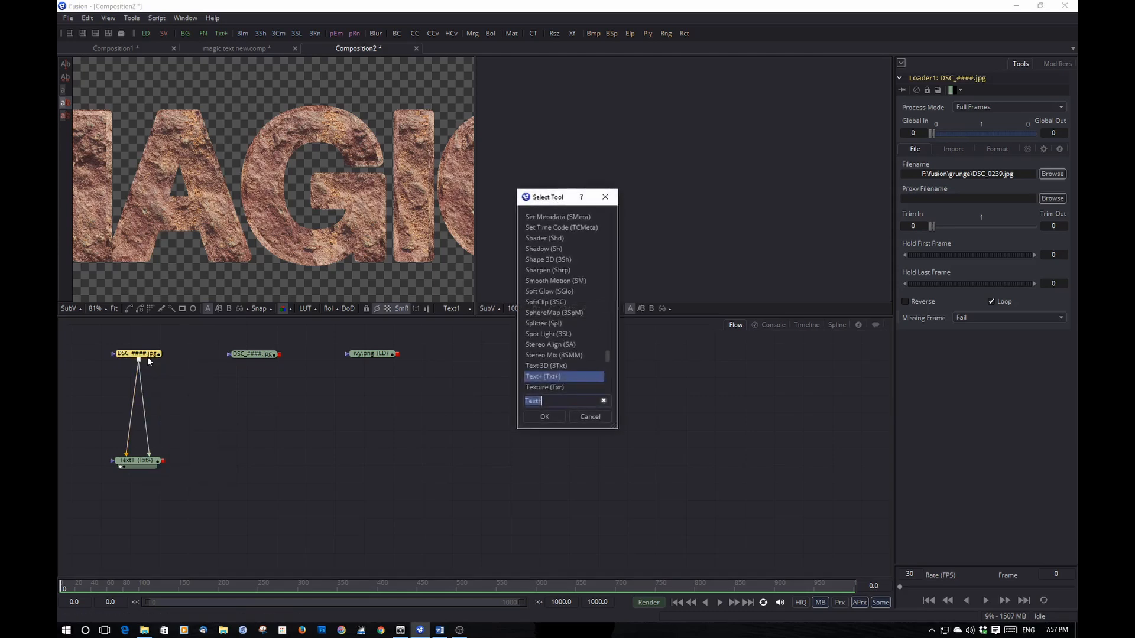
pyautogui.write('trans')
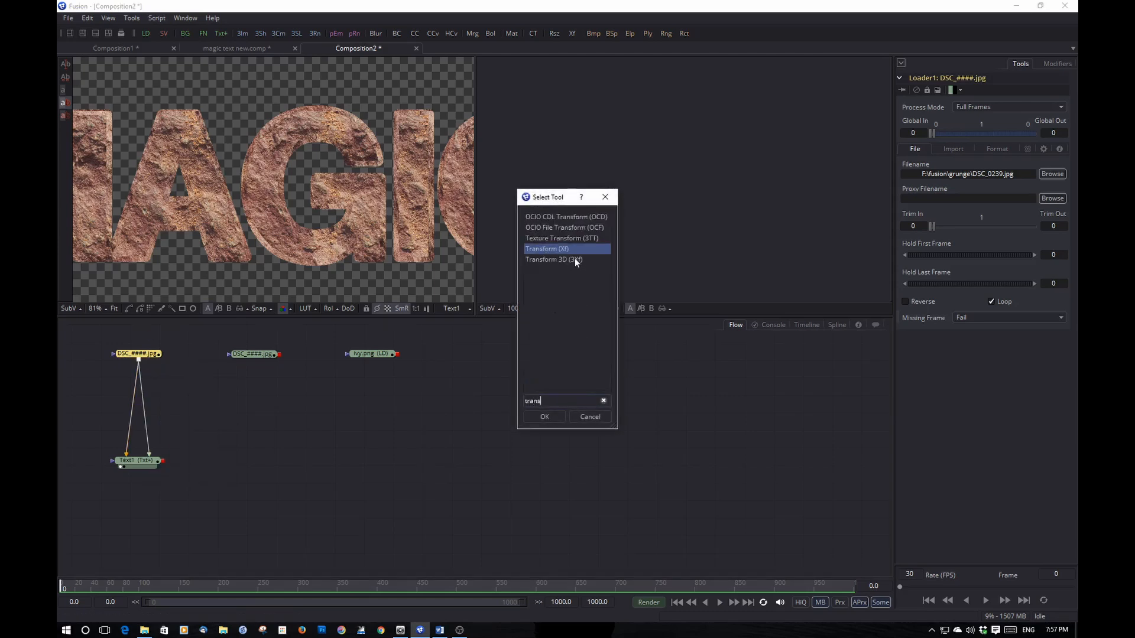
pyautogui.click(541, 417)
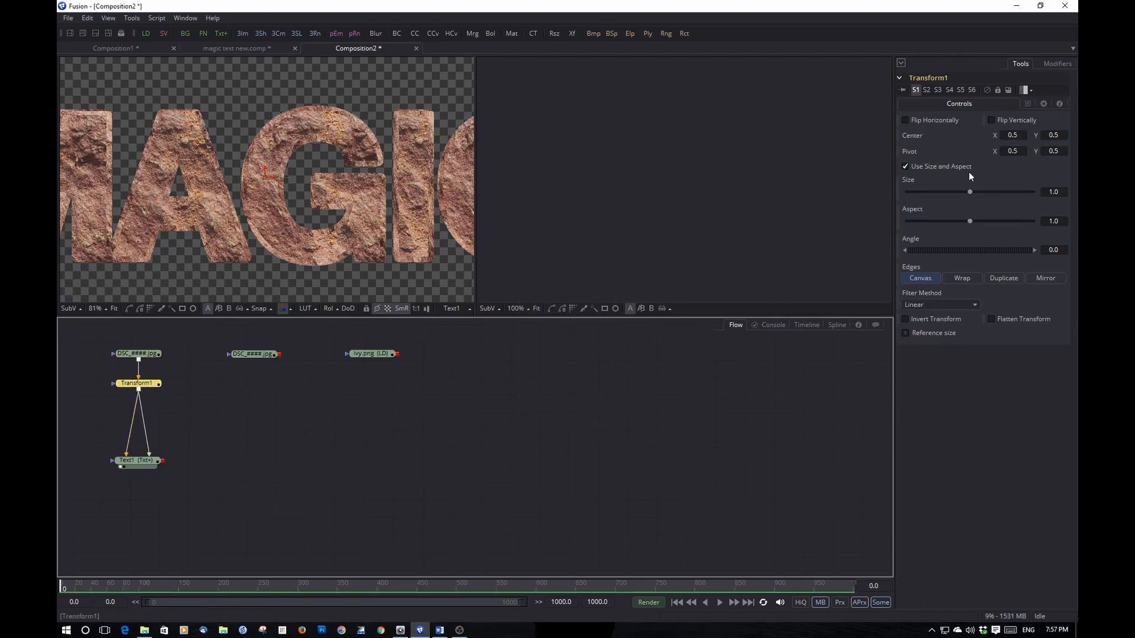
pyautogui.moveTo(970, 190); pyautogui.dragTo(993, 191)
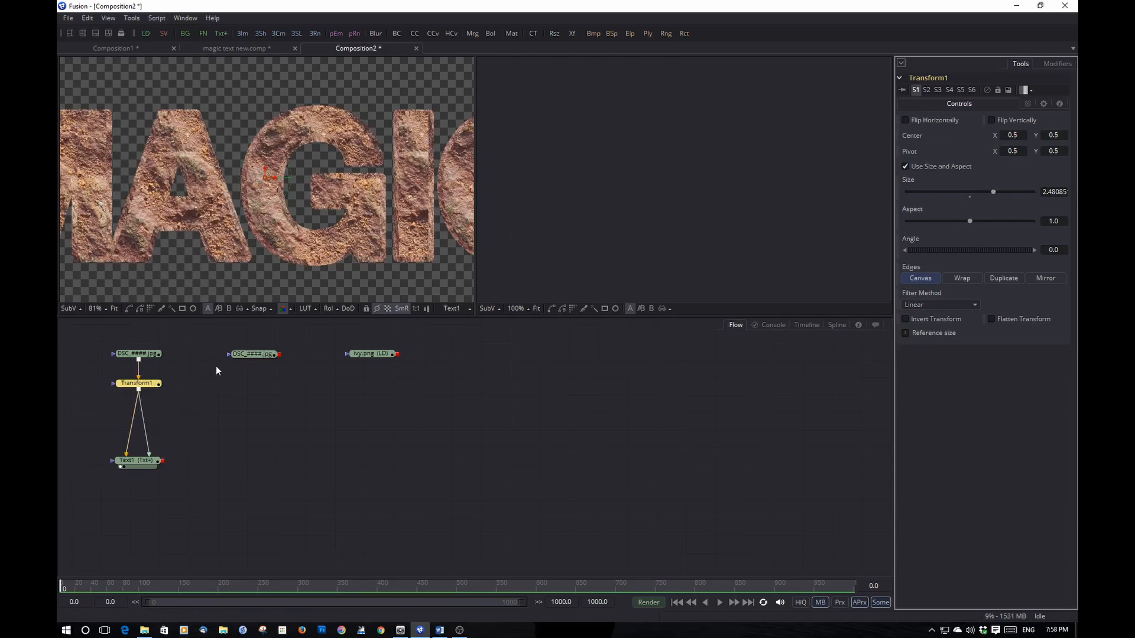
# Add a Color Corrector after the Transform node and raise its master RGB contrast to about 1.14.
pyautogui.hotkey('ctrl', 'space')
pyautogui.write('color')
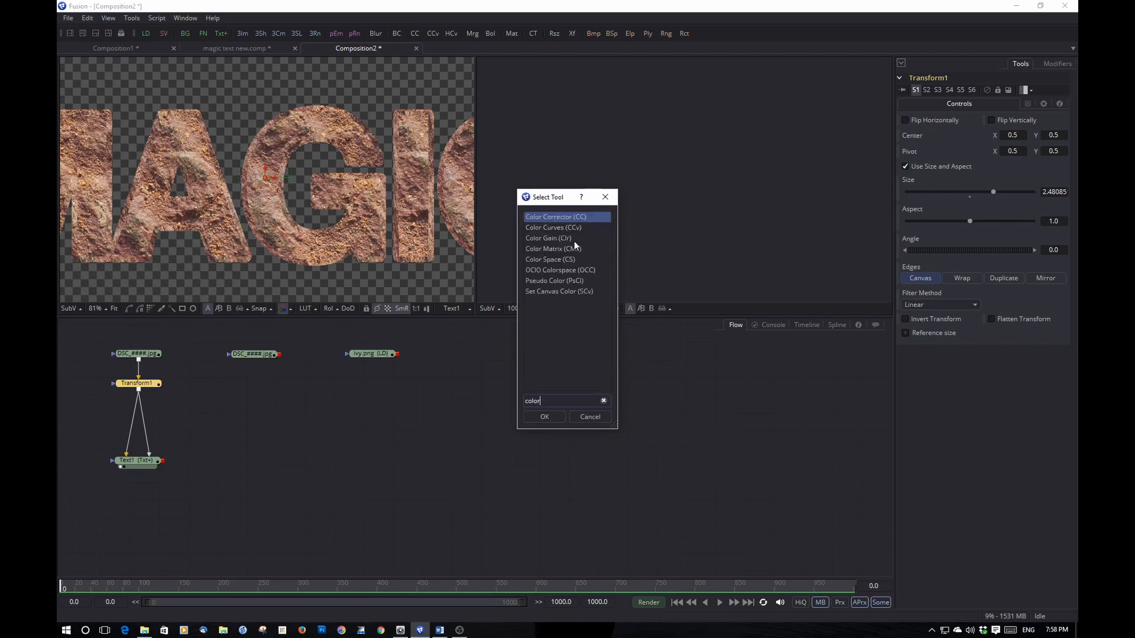
pyautogui.click(546, 417)
pyautogui.moveTo(136, 407); pyautogui.dragTo(143, 417)
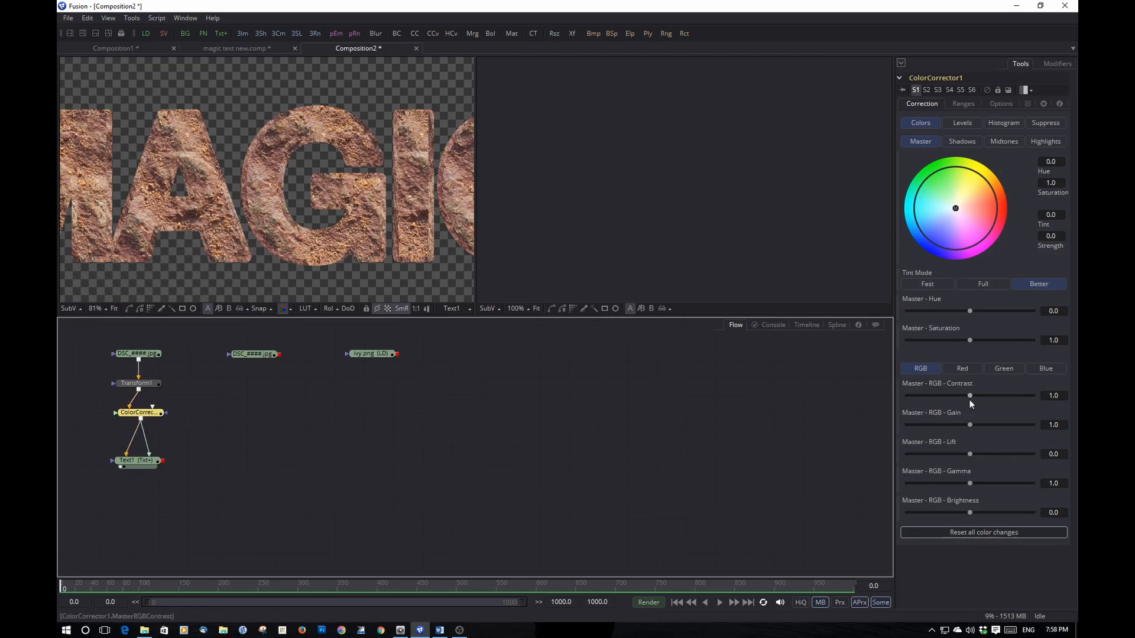
pyautogui.moveTo(969, 395); pyautogui.dragTo(974, 394)
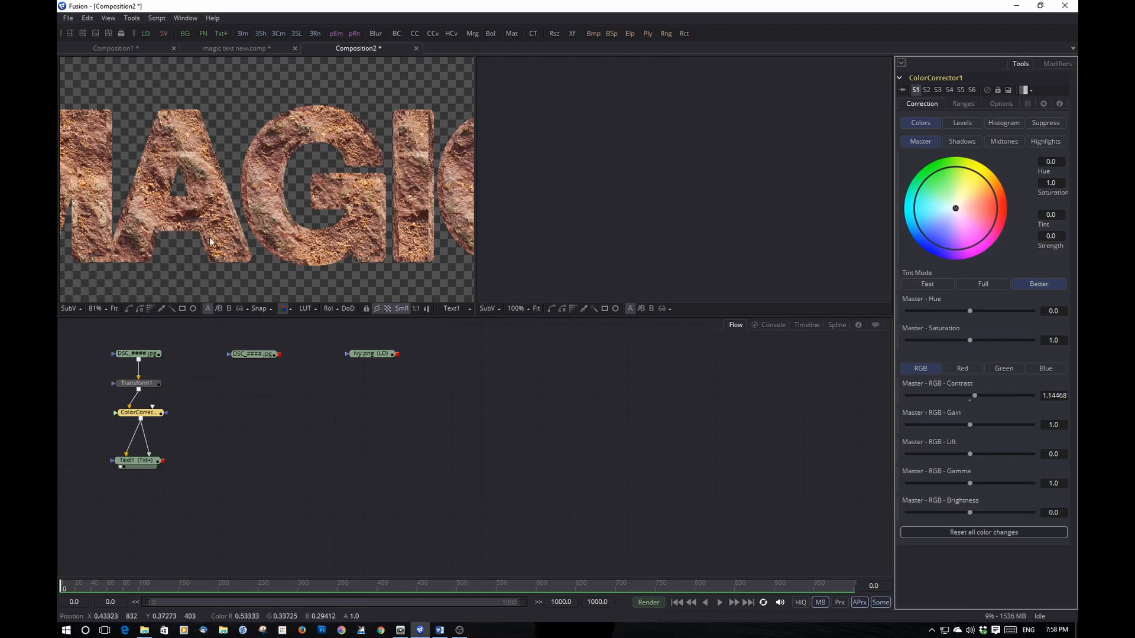
pyautogui.scroll(-3, 210, 241)
pyautogui.scroll(3, 210, 241)
# Add a Channel Booleans node fed by the text node and place it beside the text, below the second image loader.
pyautogui.click(136, 460)
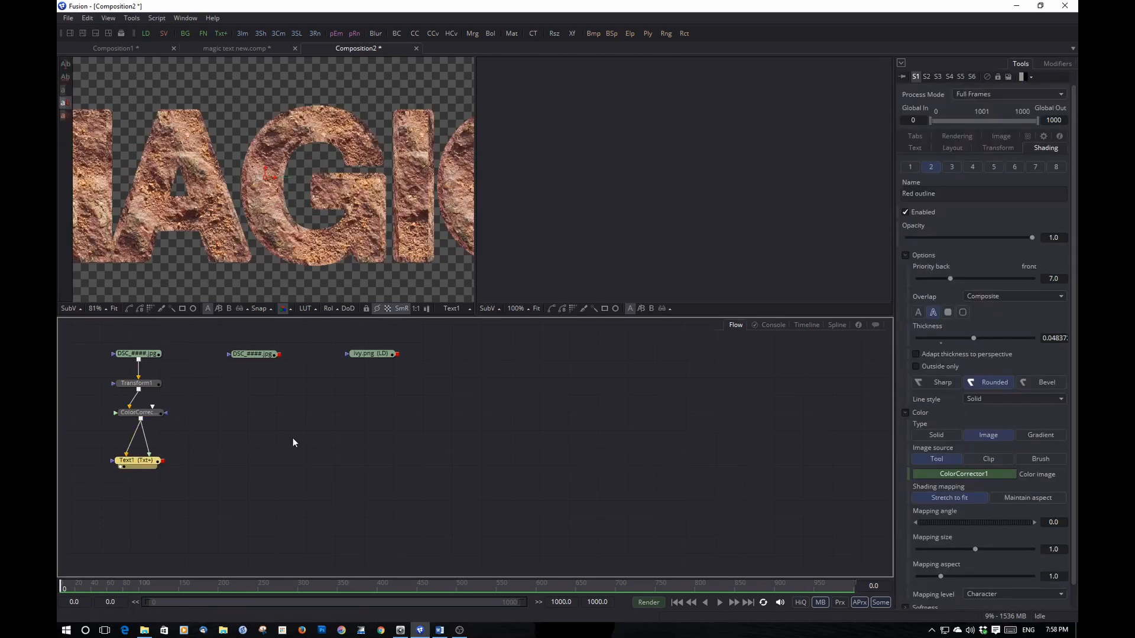
pyautogui.hotkey('shift', 'space')
pyautogui.write('channe')
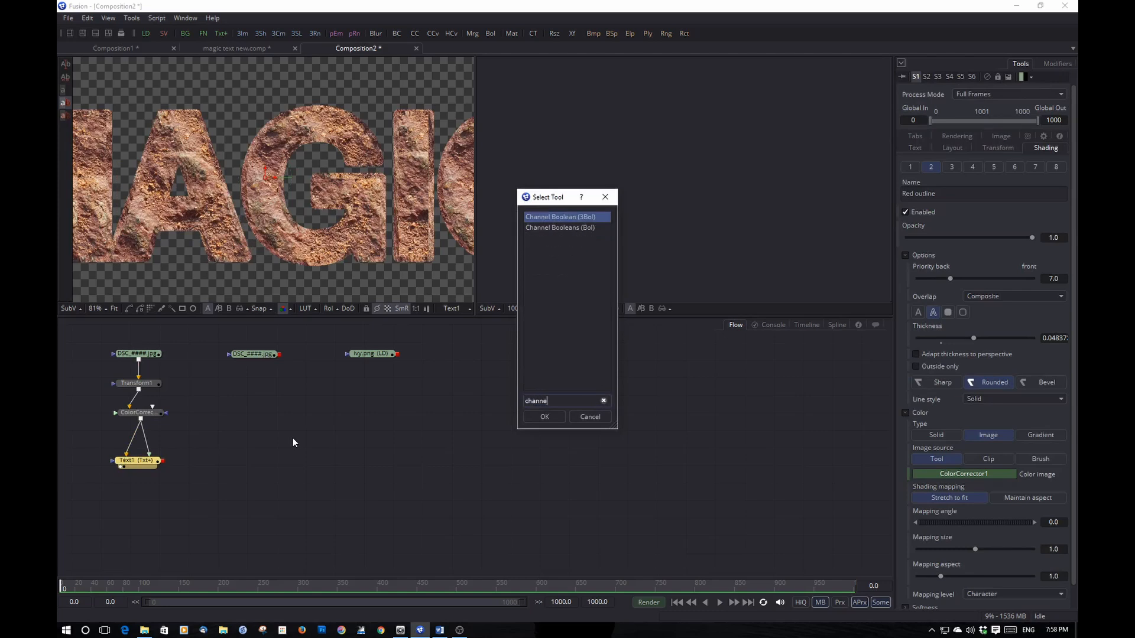
pyautogui.click(556, 228)
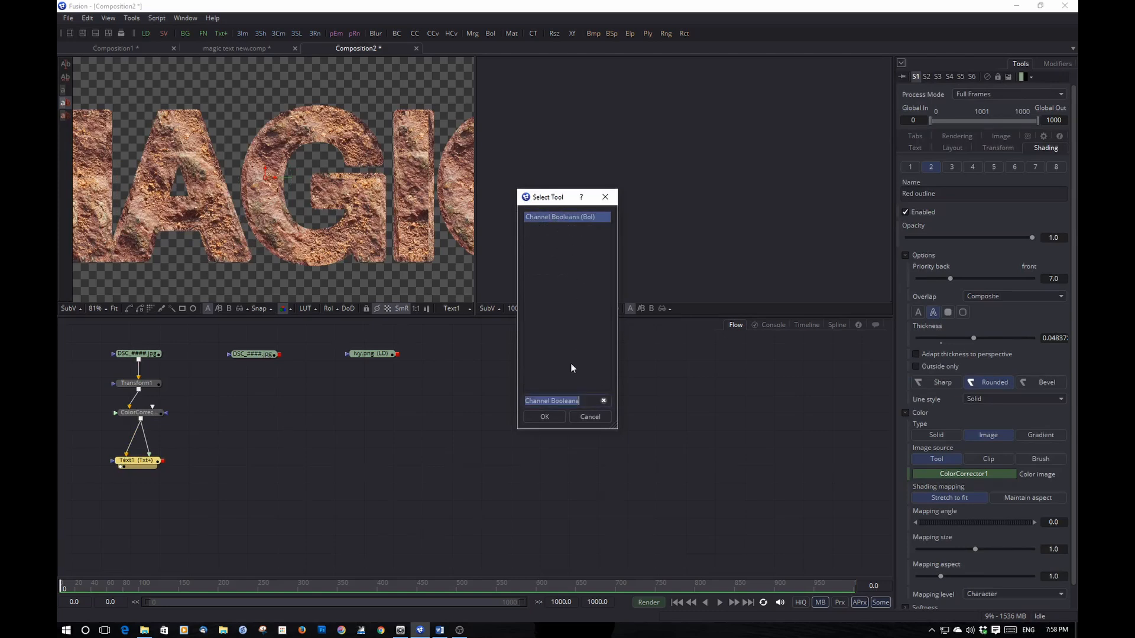
pyautogui.click(546, 419)
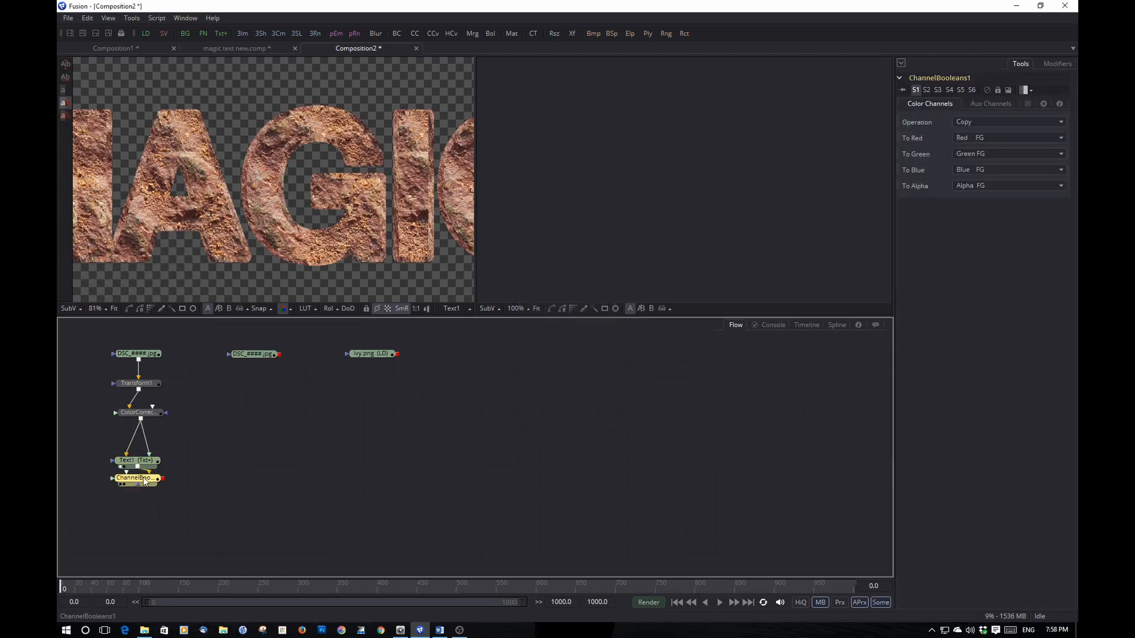
pyautogui.moveTo(144, 482); pyautogui.dragTo(244, 465)
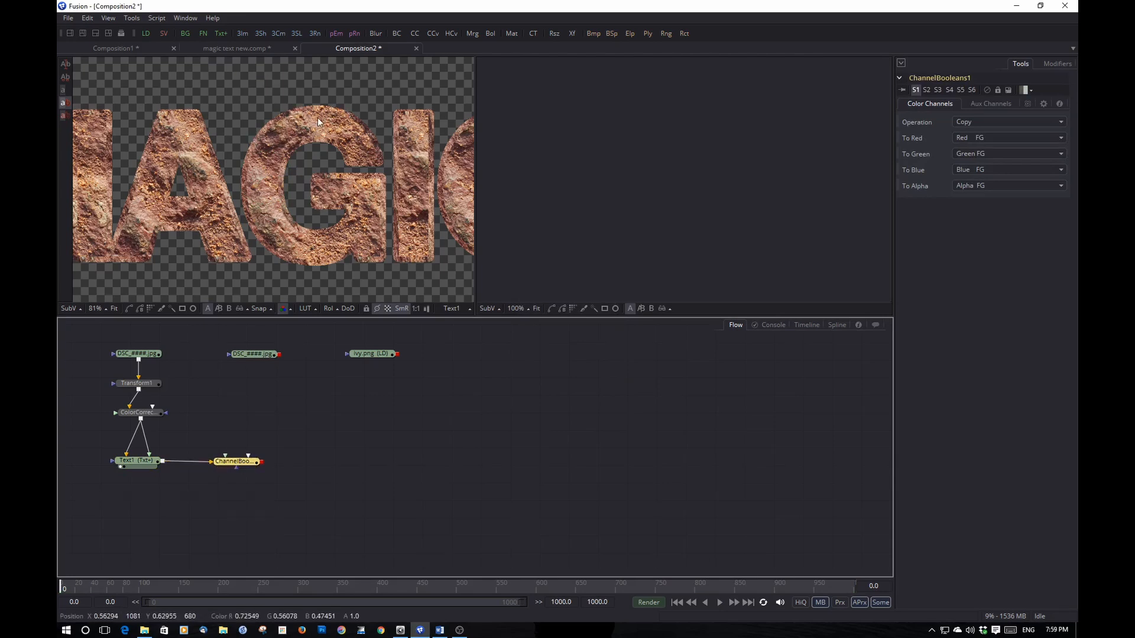
# Add a FastNoise node above the Channel Booleans node, connect it as the foreground, and show the Channel Booleans result in the second viewer.
pyautogui.click(276, 402)
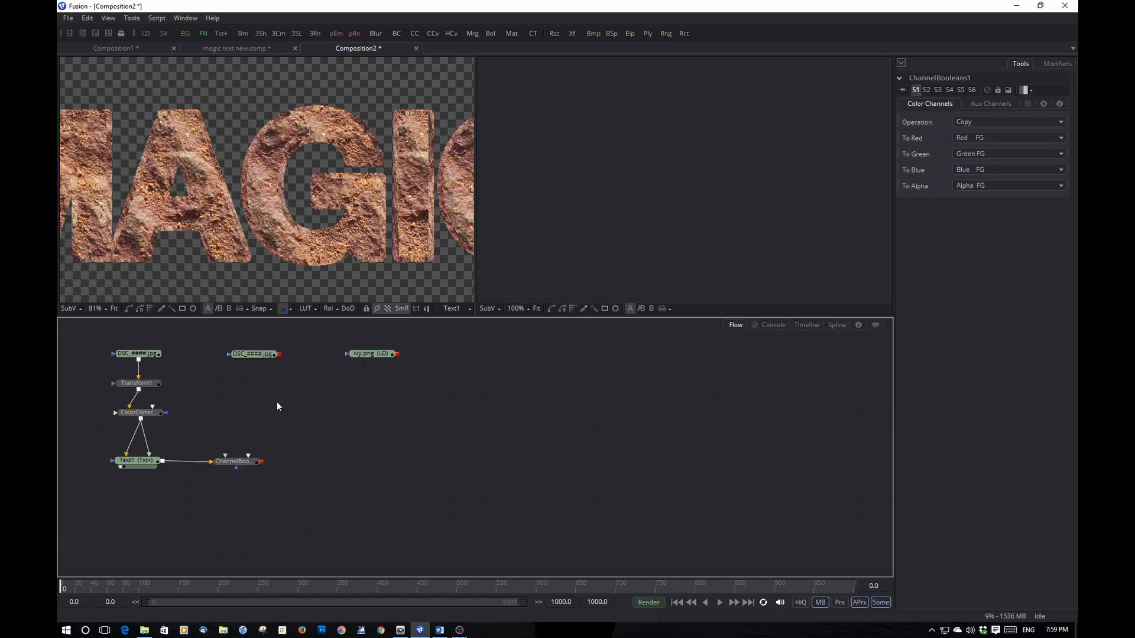
pyautogui.hotkey('shift', 'space')
pyautogui.write('fast')
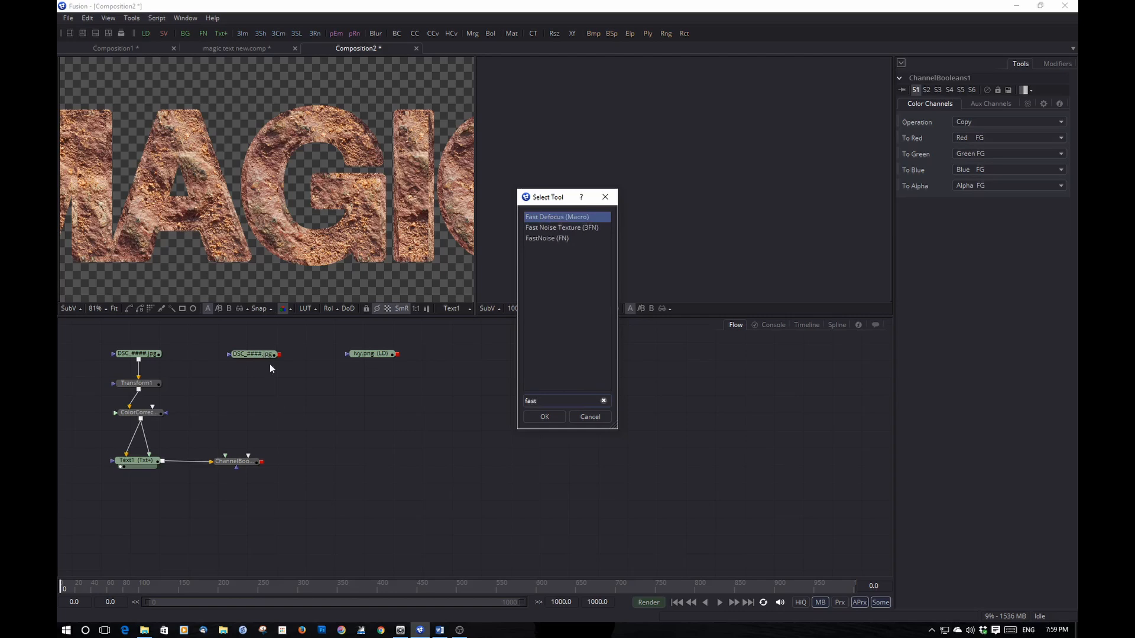
pyautogui.write('n')
pyautogui.click(552, 418)
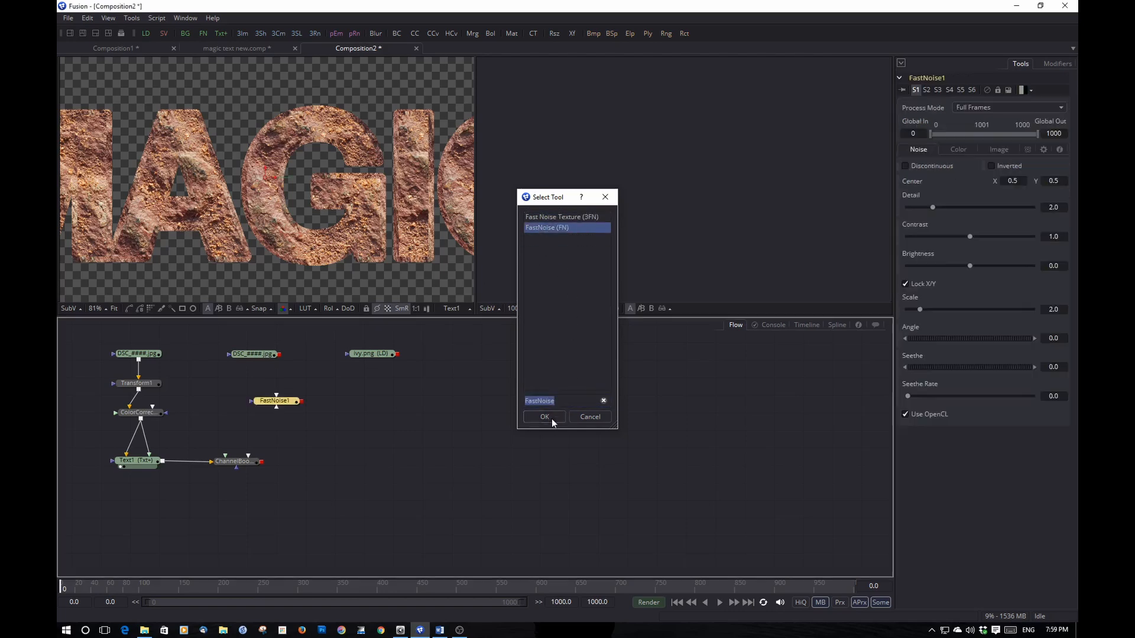
pyautogui.moveTo(282, 402); pyautogui.dragTo(227, 464)
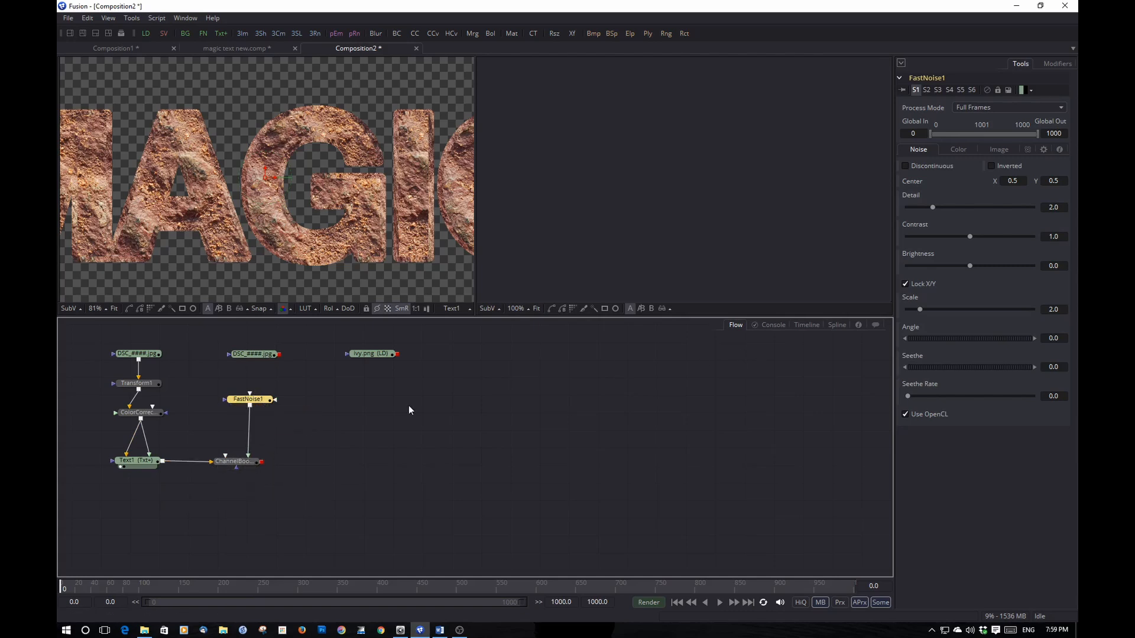
pyautogui.click(239, 463)
pyautogui.press('2')
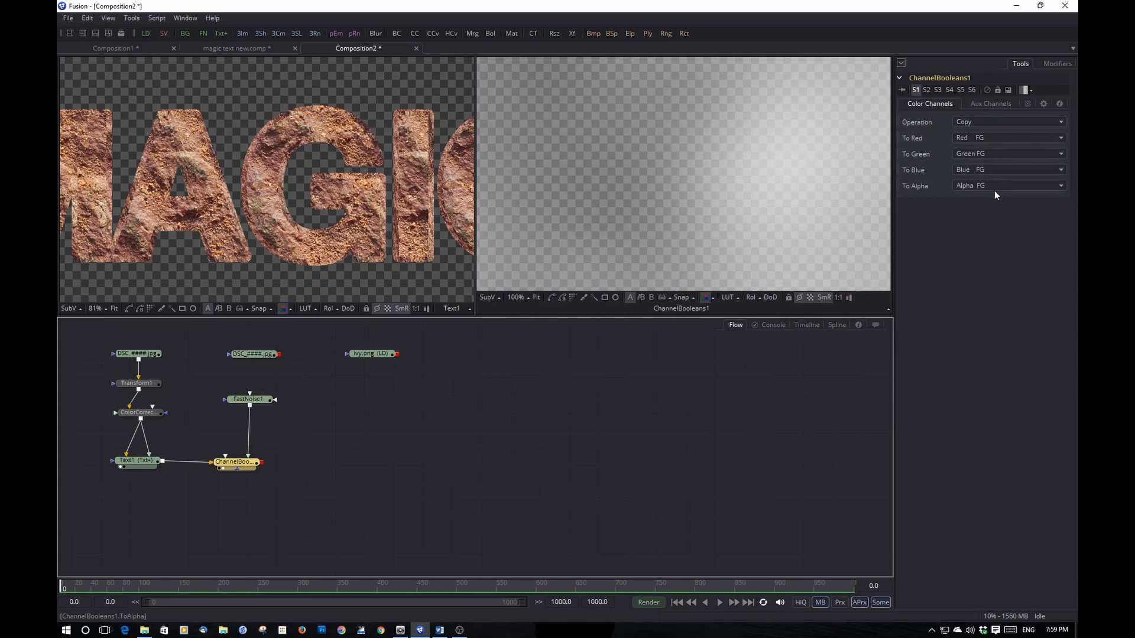
# Set the FastNoise detail to about 6.47, contrast to about 3.43, brightness to about -0.54 and scale to 80.
pyautogui.click(257, 399)
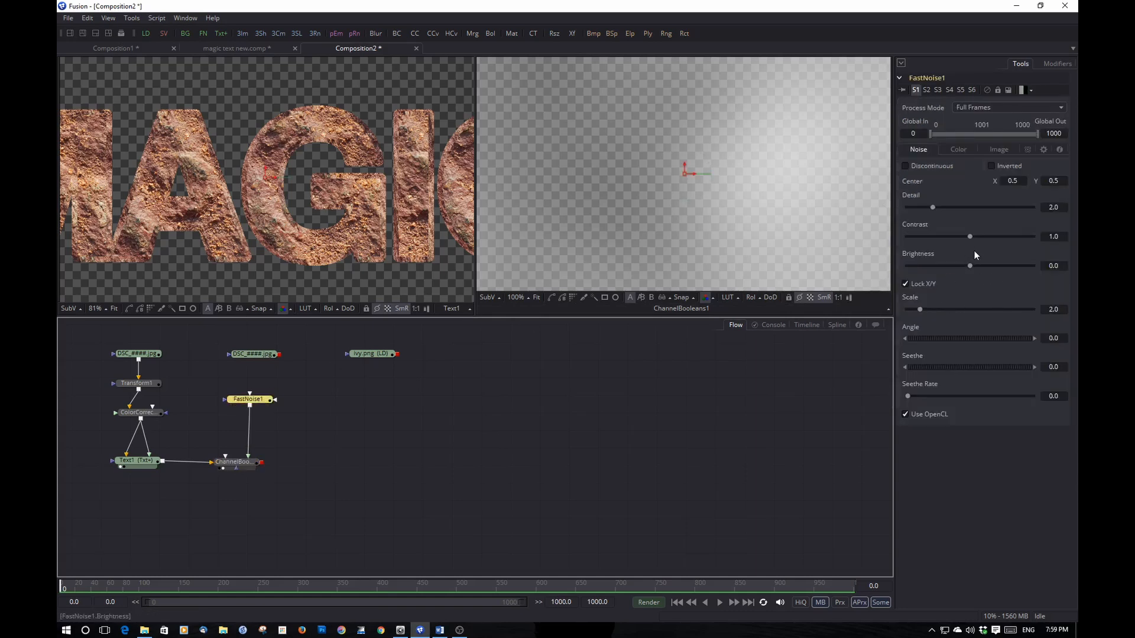
pyautogui.moveTo(970, 236); pyautogui.dragTo(1009, 266)
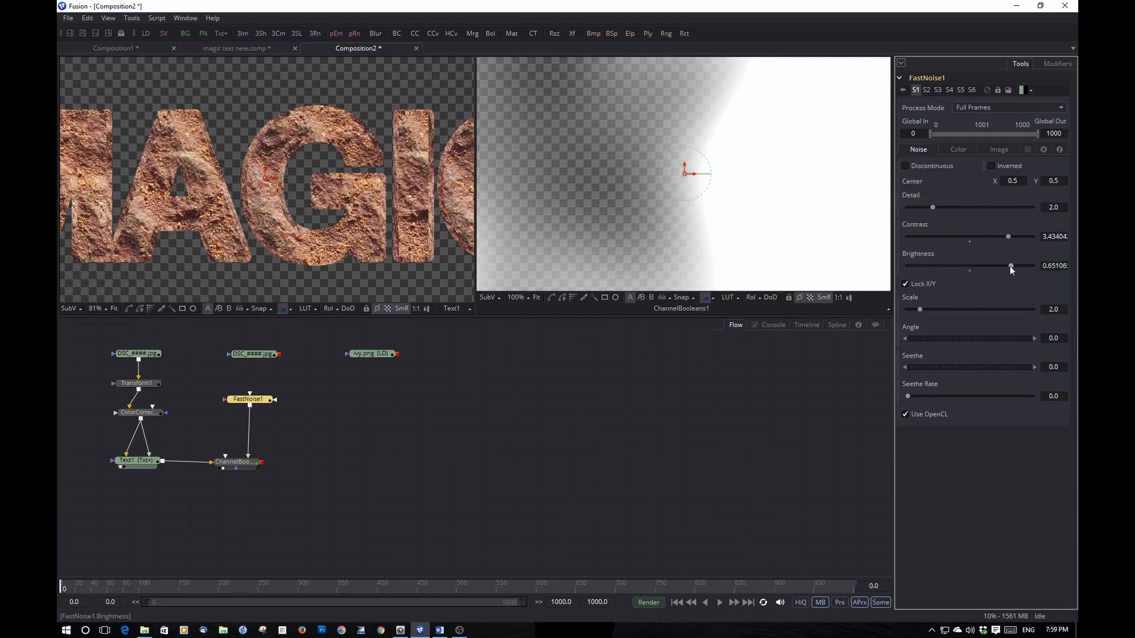
pyautogui.moveTo(920, 309); pyautogui.dragTo(989, 305)
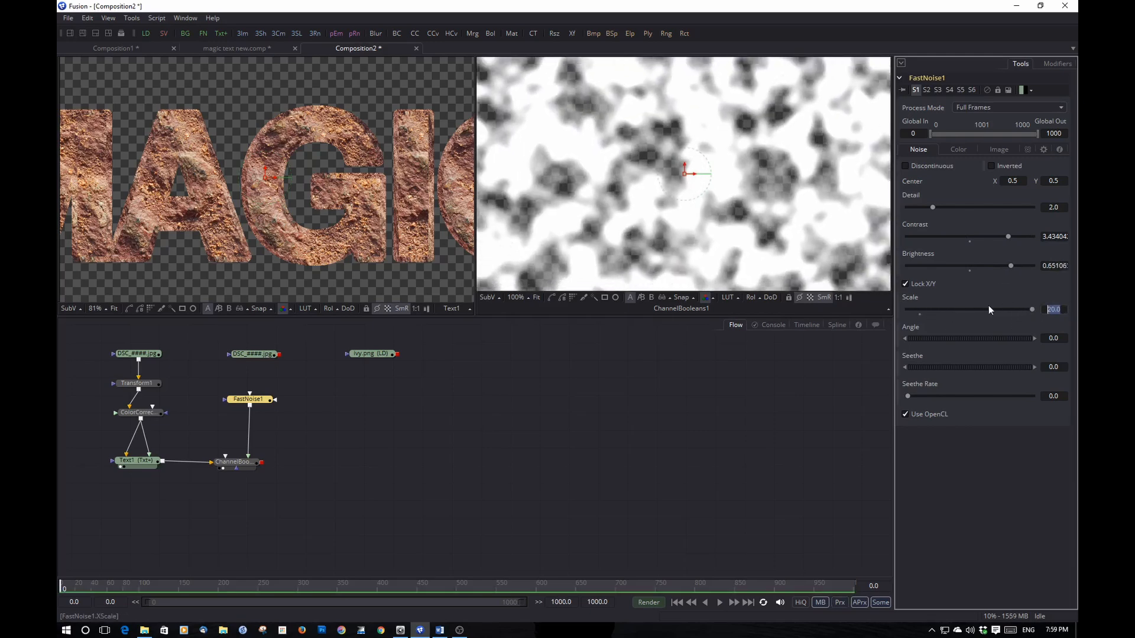
pyautogui.write('80')
pyautogui.press('Tab')
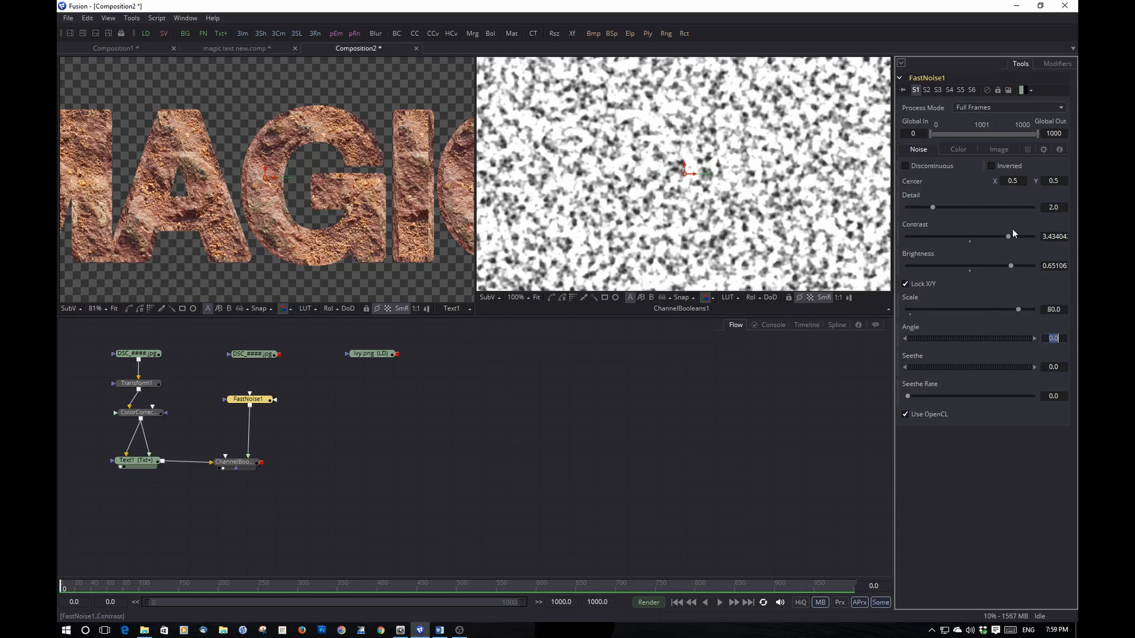
pyautogui.moveTo(933, 207); pyautogui.dragTo(988, 208)
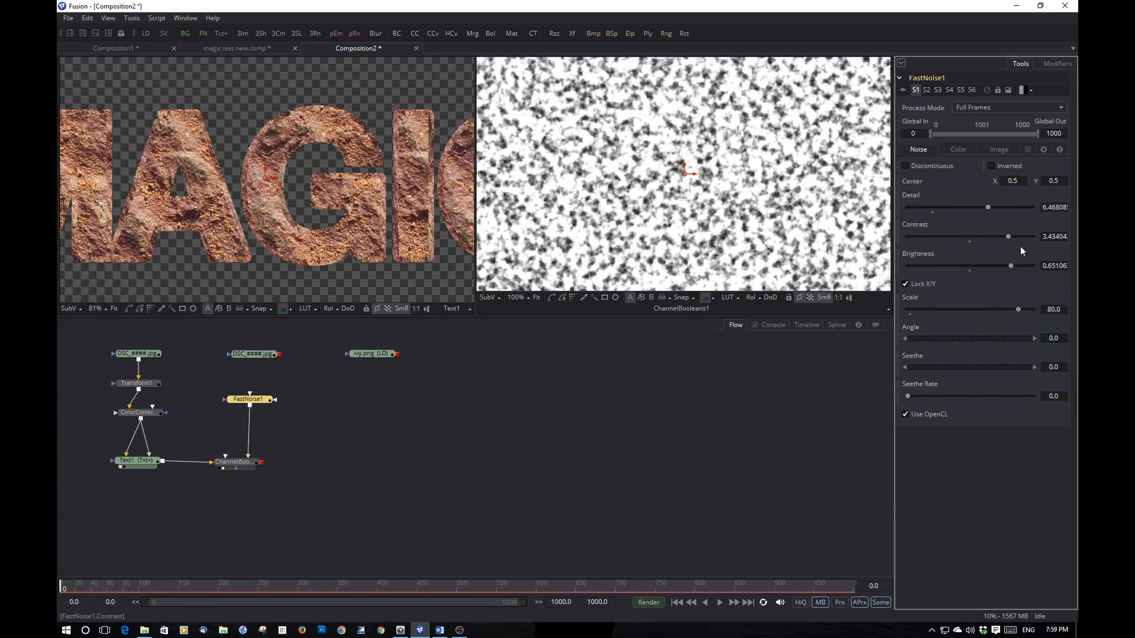
pyautogui.moveTo(1012, 265); pyautogui.dragTo(937, 267)
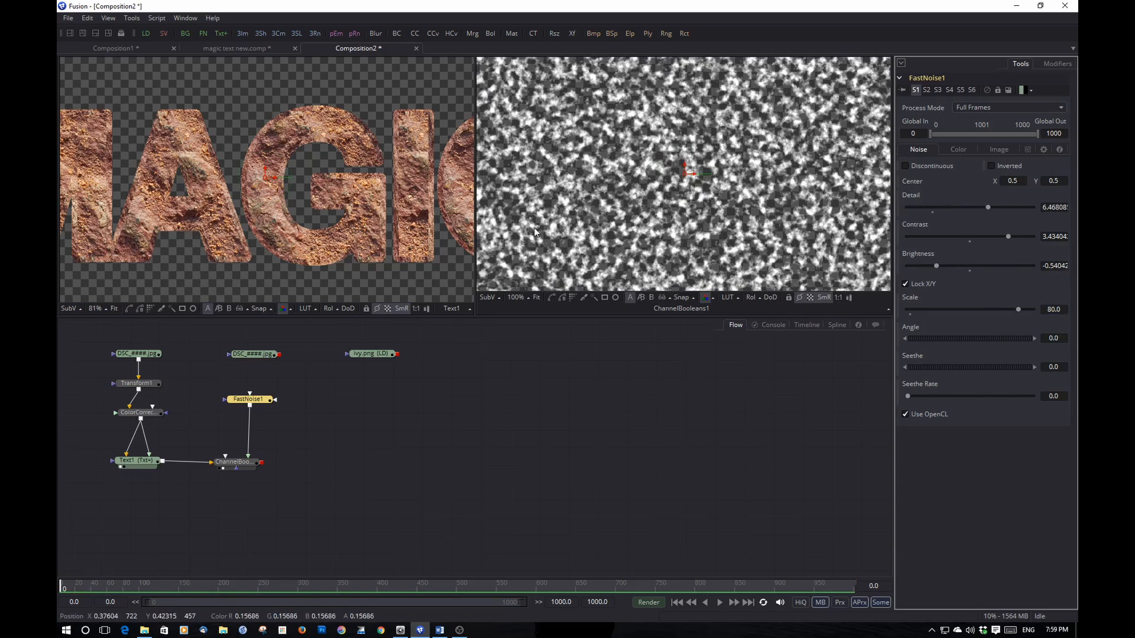
# Show the Channel Booleans node in the second viewer and set its operation to Subtract.
pyautogui.click(238, 463)
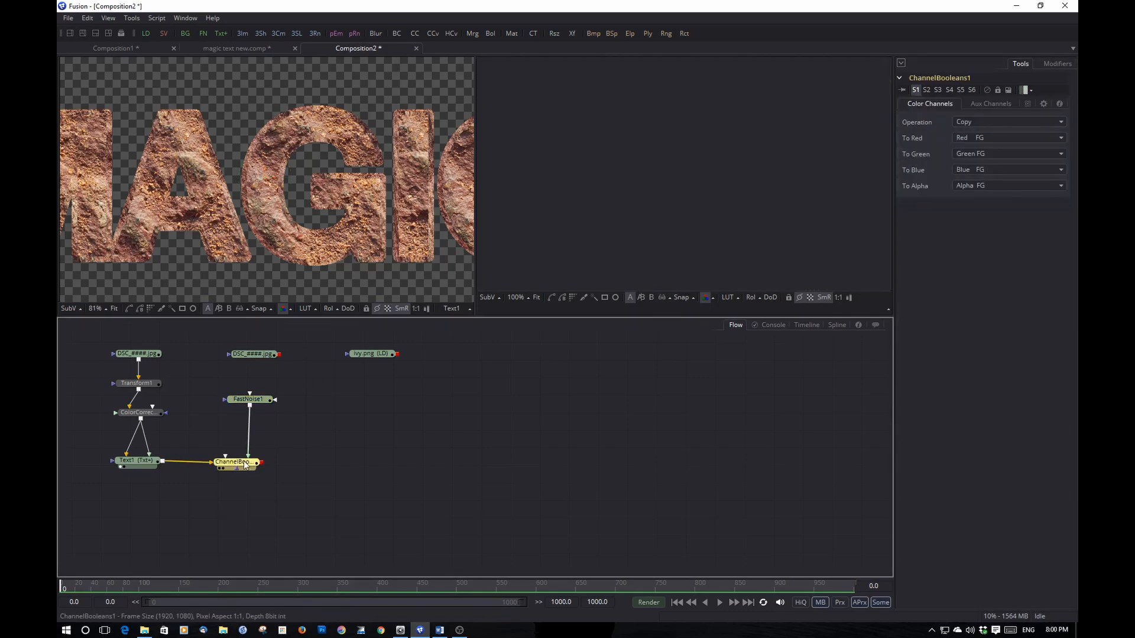
pyautogui.press('2')
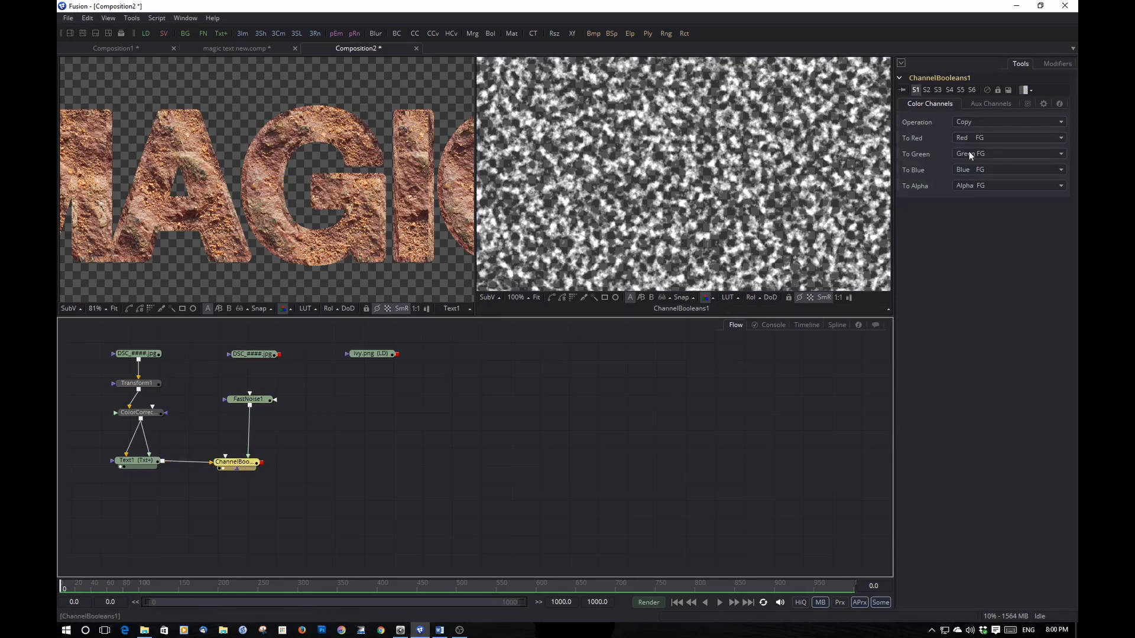
pyautogui.click(982, 122)
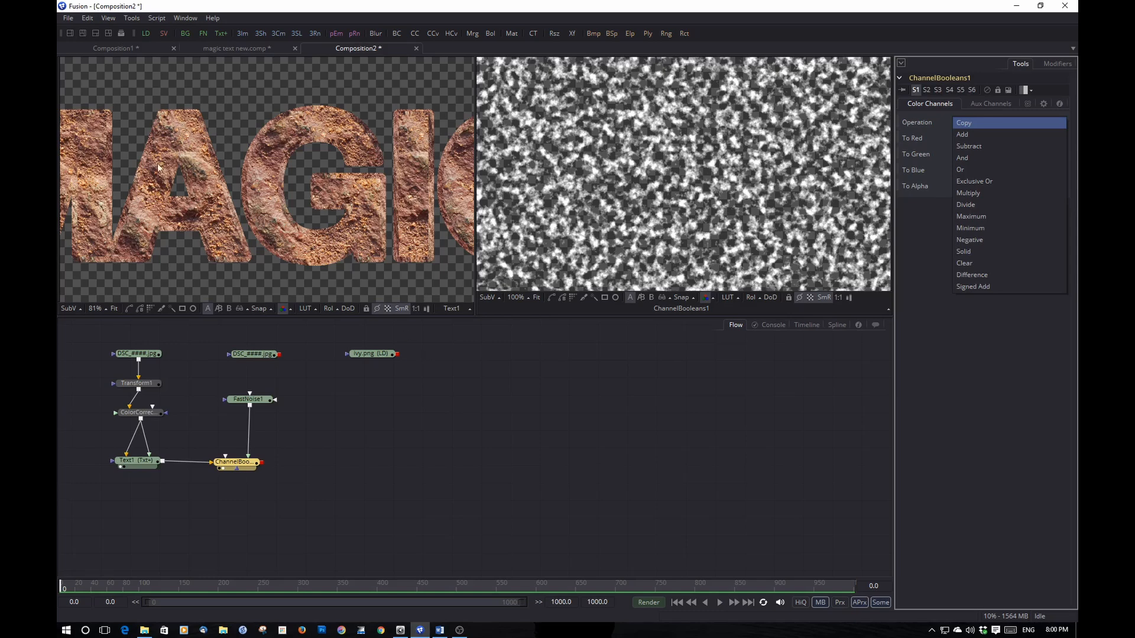
pyautogui.click(974, 146)
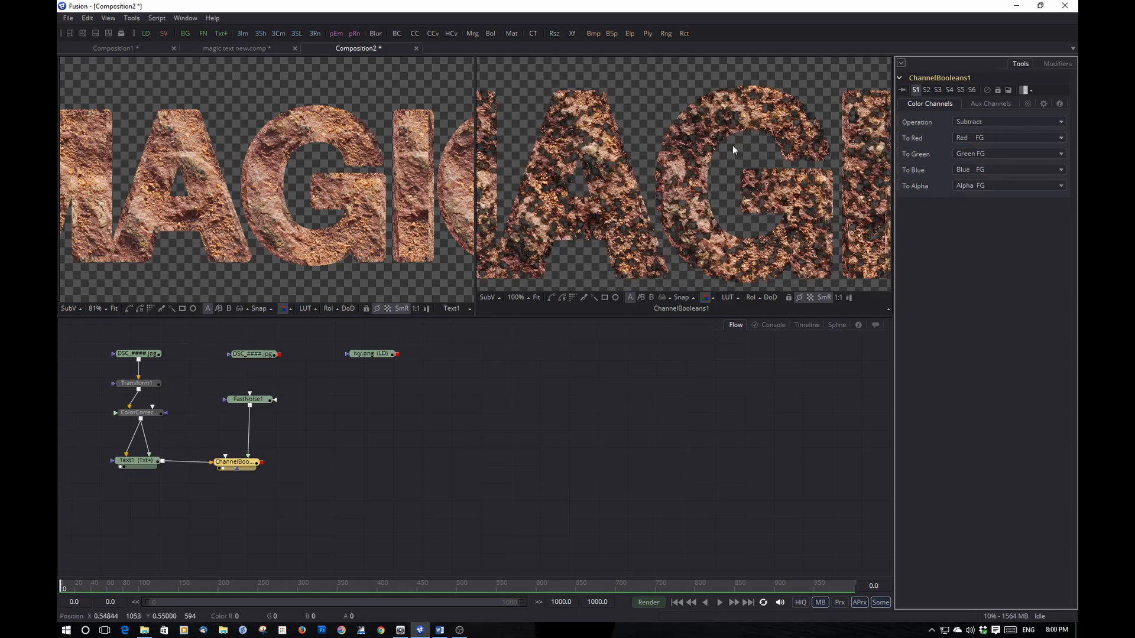
# Set the Channel Booleans red, green and blue sources to Alpha FG and inspect the eroded letters up close.
pyautogui.click(1012, 137)
pyautogui.click(1009, 174)
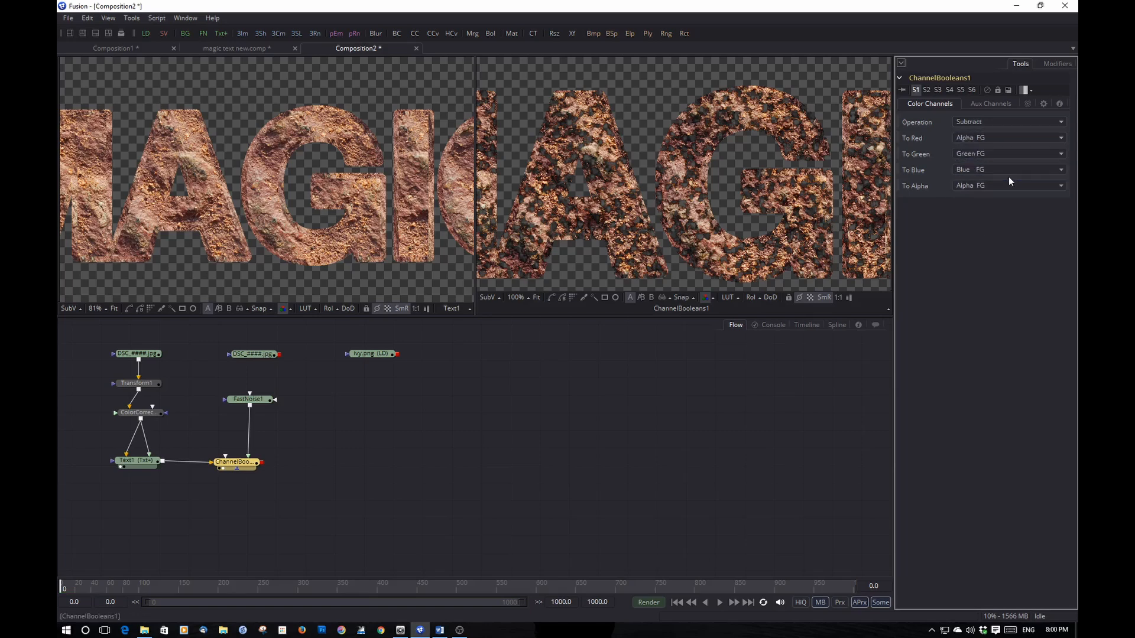
pyautogui.click(1001, 153)
pyautogui.click(1006, 176)
pyautogui.click(1000, 169)
pyautogui.click(995, 183)
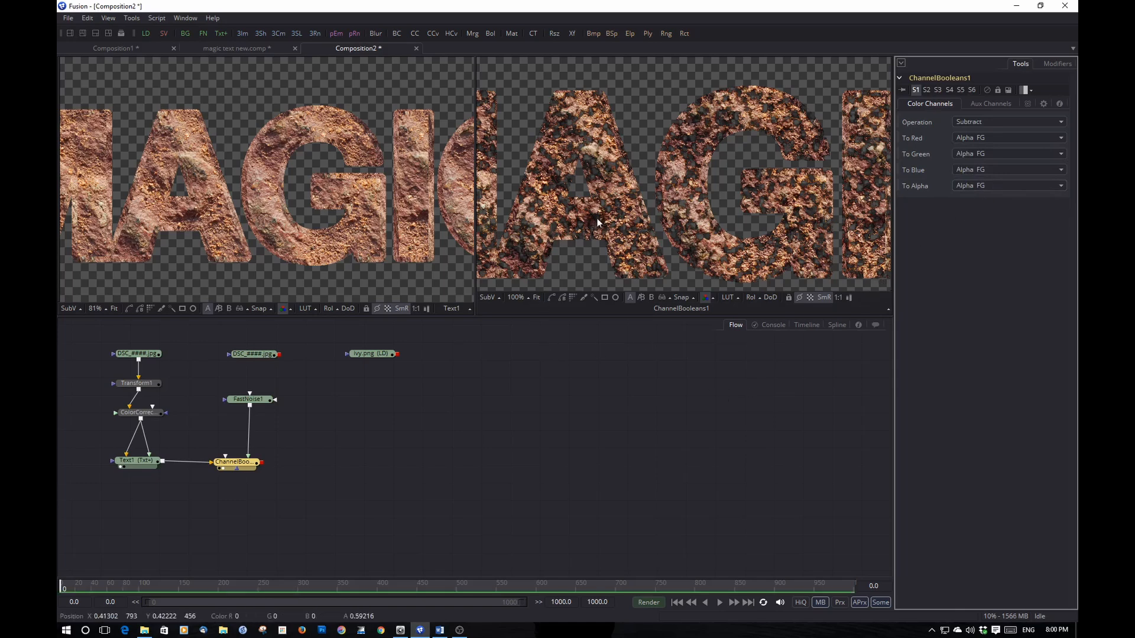
pyautogui.scroll(-2, 597, 222)
pyautogui.scroll(4, 598, 223)
pyautogui.scroll(-2, 598, 222)
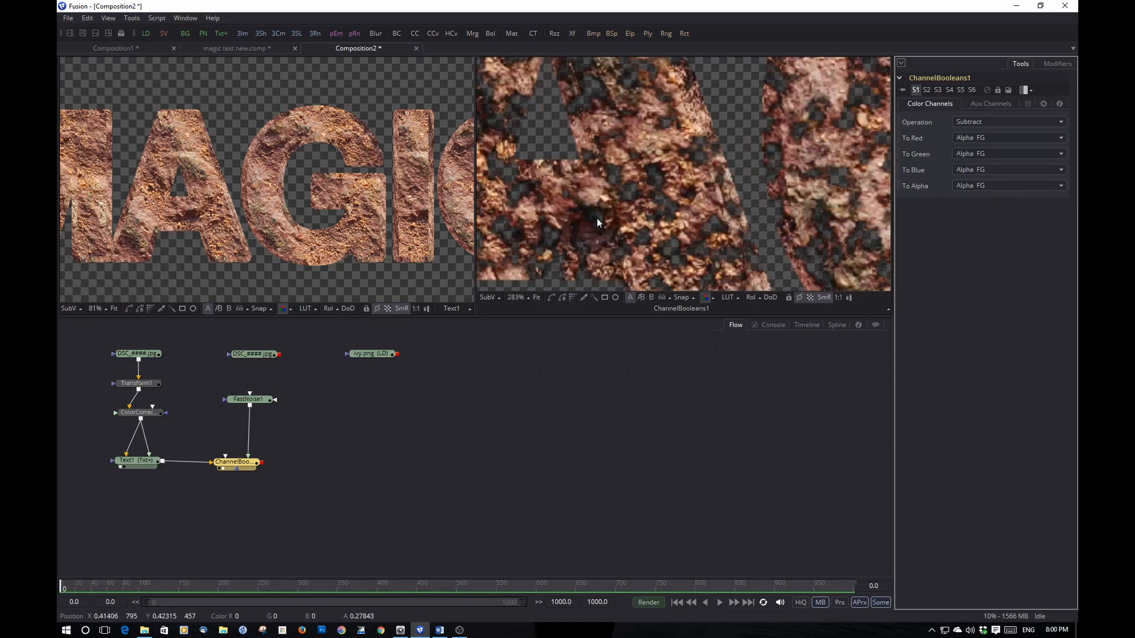
pyautogui.moveTo(622, 243); pyautogui.dragTo(651, 260)
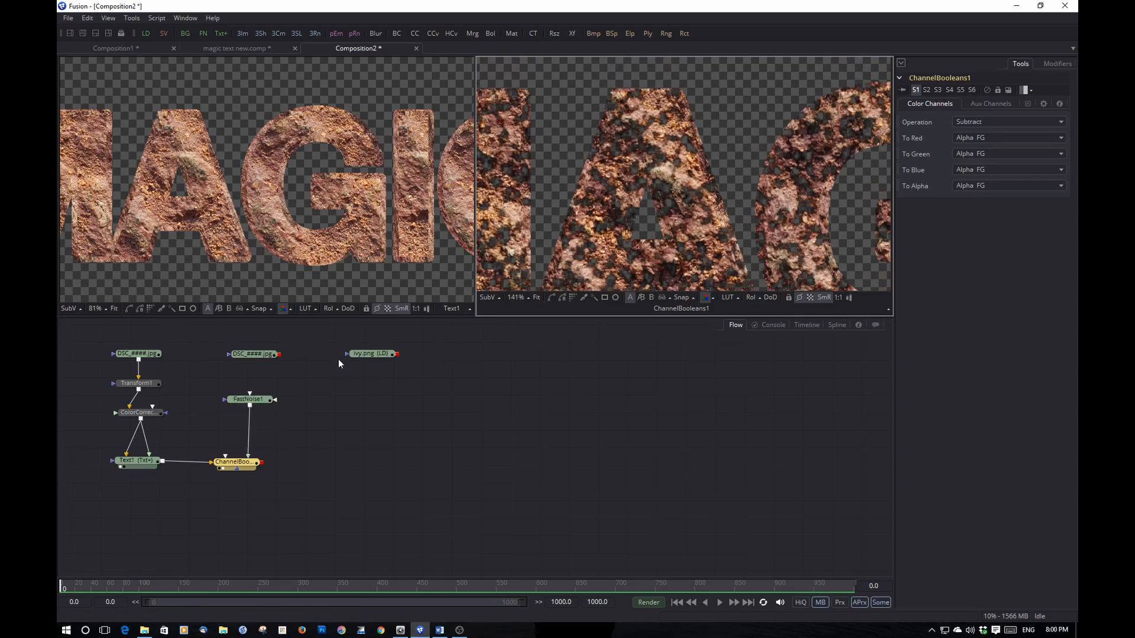
# Move the grunge and ivy image loaders and the FastNoise node farther right to free space beside the text chain.
pyautogui.moveTo(254, 354); pyautogui.dragTo(302, 341)
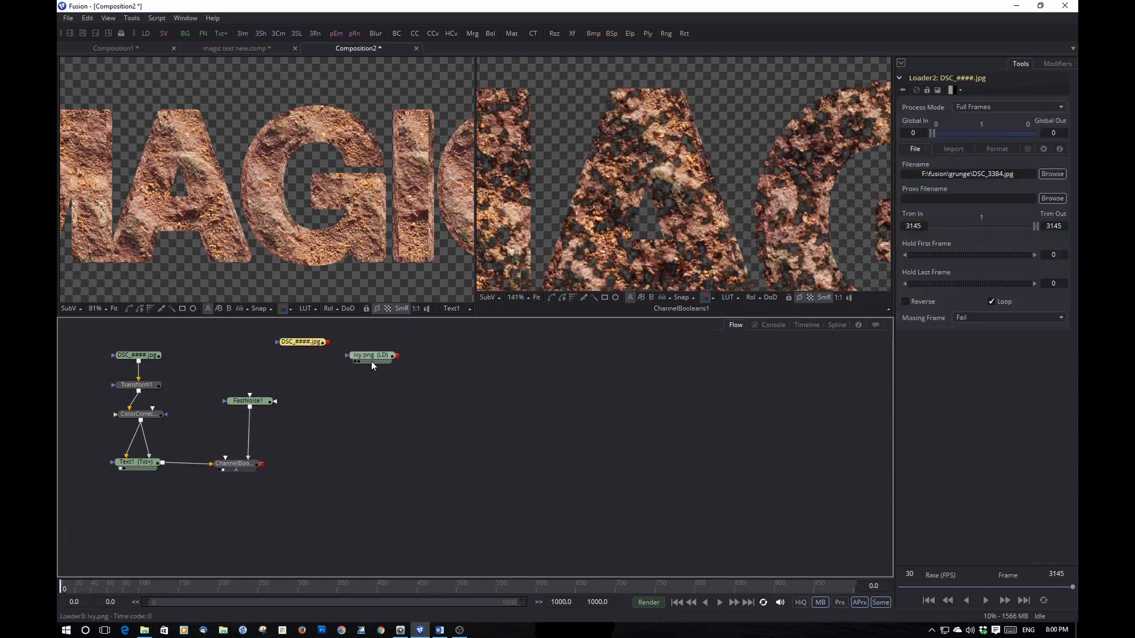
pyautogui.moveTo(372, 362); pyautogui.dragTo(426, 364)
pyautogui.moveTo(305, 342); pyautogui.dragTo(355, 361)
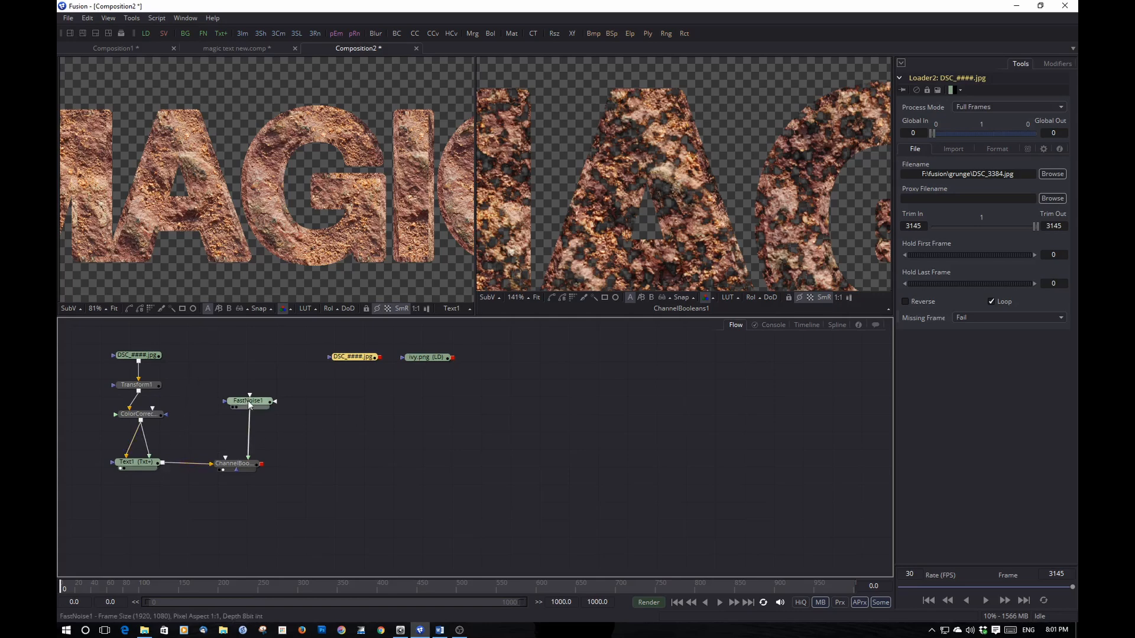
pyautogui.moveTo(249, 405); pyautogui.dragTo(297, 402)
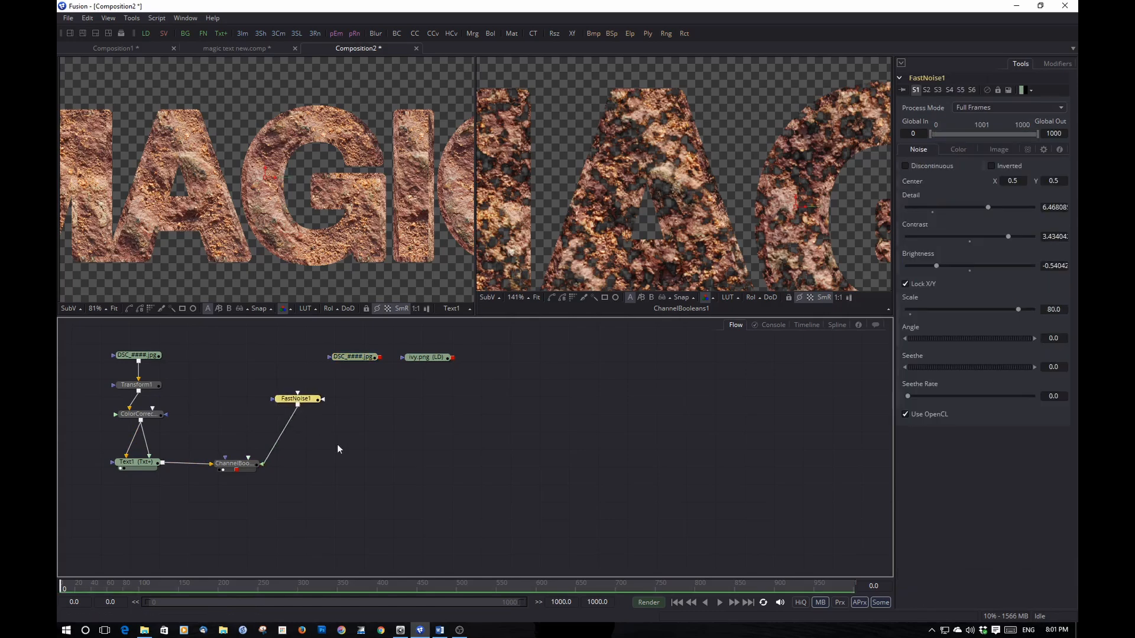
# Add an Erode/Dilate node between the text chain and the FastNoise node, fed by the text output.
pyautogui.click(363, 477)
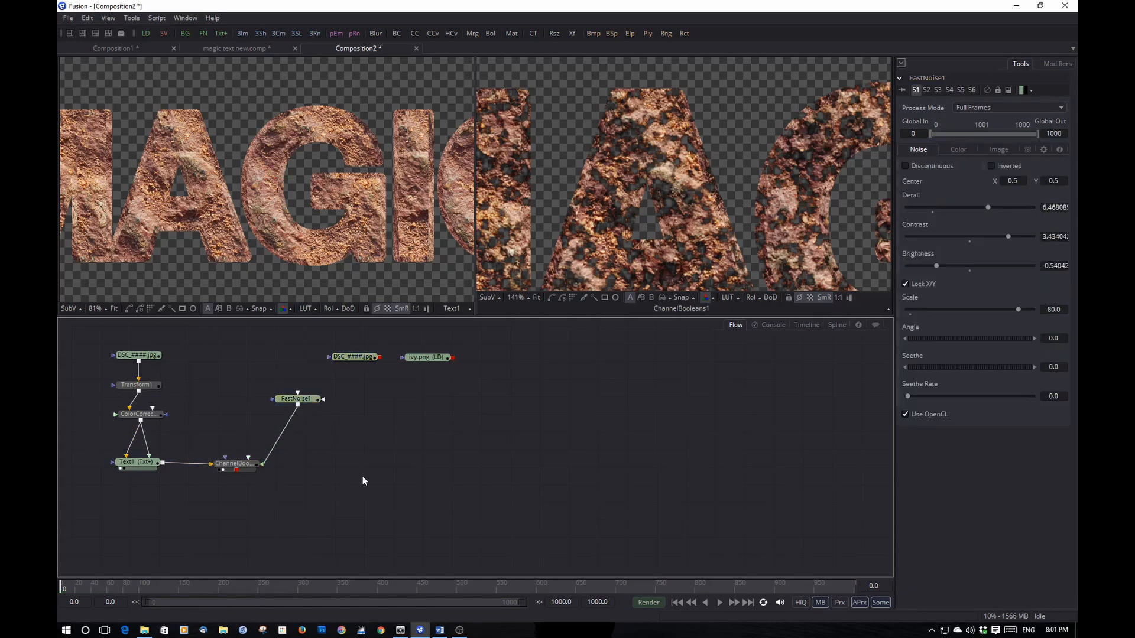
pyautogui.hotkey('shift', 'space')
pyautogui.write('ero')
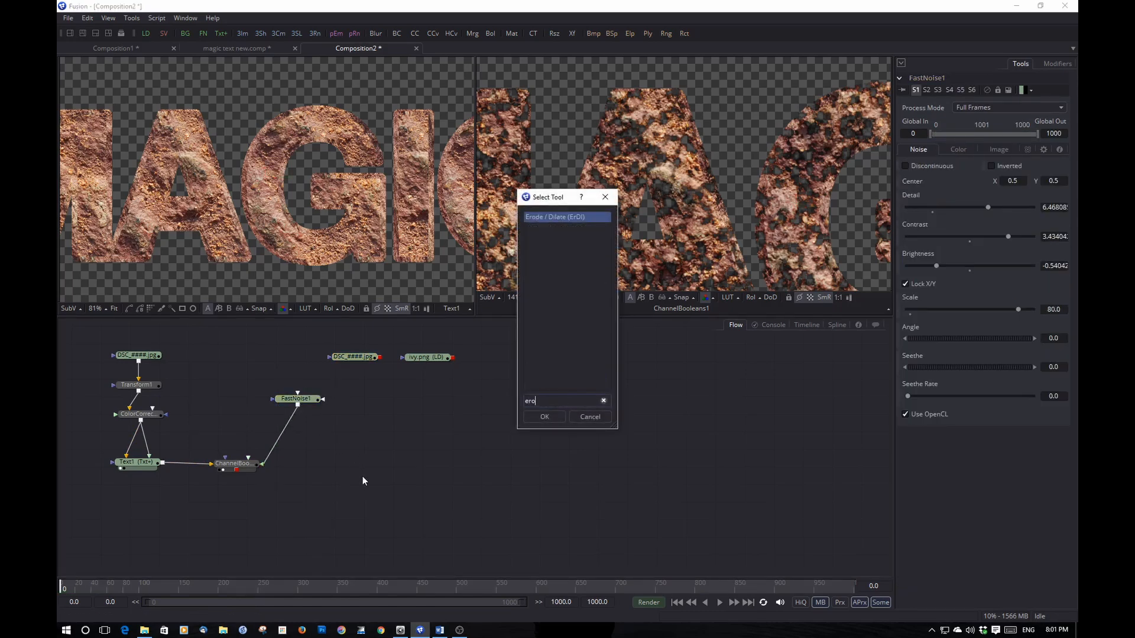
pyautogui.write('de')
pyautogui.click(554, 419)
pyautogui.moveTo(344, 478); pyautogui.dragTo(214, 396)
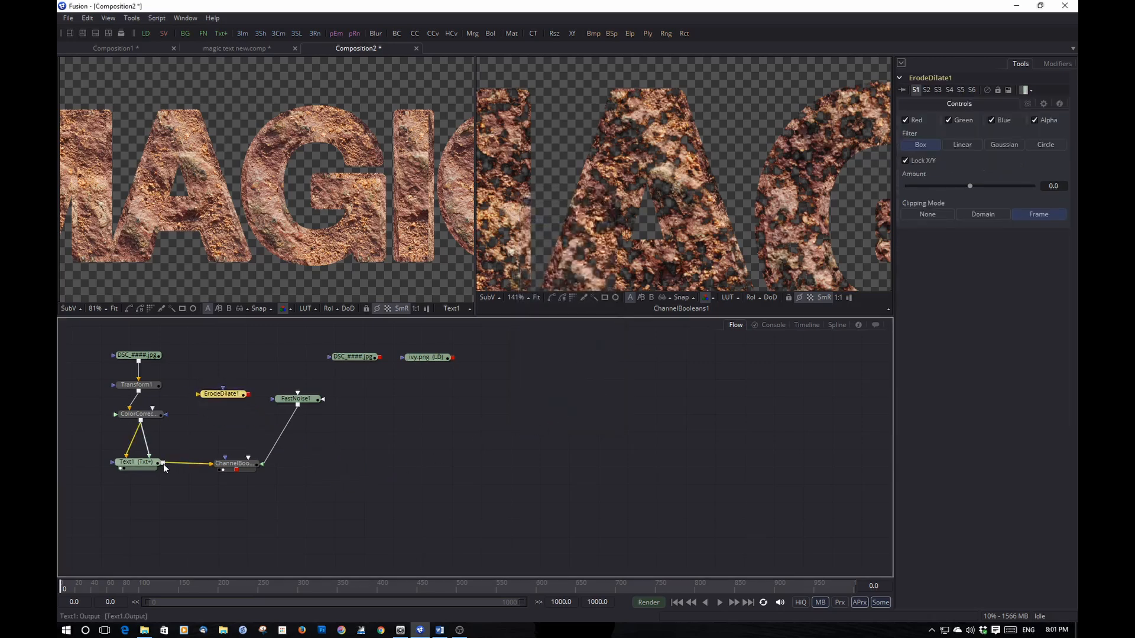
pyautogui.moveTo(164, 463); pyautogui.dragTo(200, 394)
# Show the Erode/Dilate node in the first viewer, set its amount to about -0.0033, and move the node higher in the flow.
pyautogui.press('1')
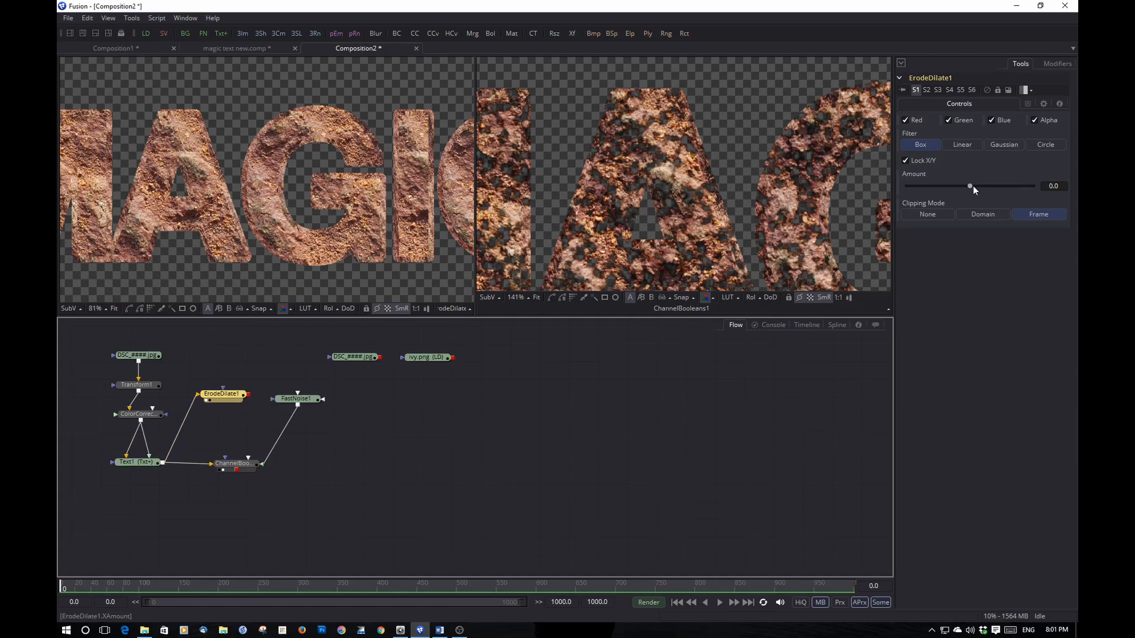
pyautogui.moveTo(973, 185)
pyautogui.mouseDown()
pyautogui.moveTo(927, 191)
pyautogui.moveTo(963, 179)
pyautogui.moveTo(952, 186)
pyautogui.mouseUp()
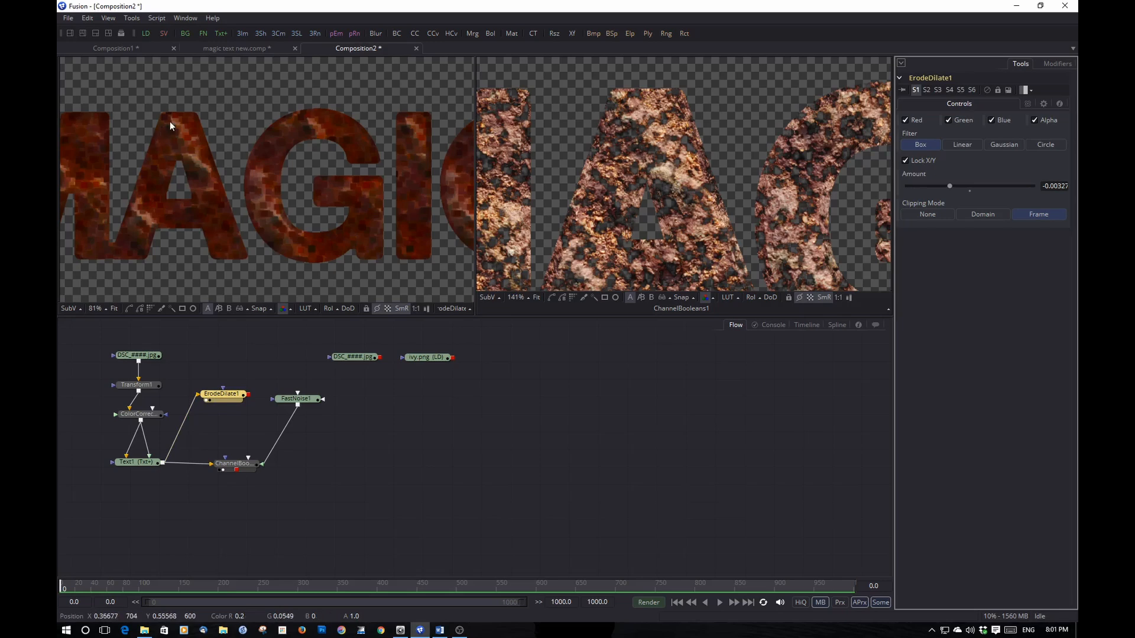
pyautogui.moveTo(237, 397); pyautogui.dragTo(237, 365)
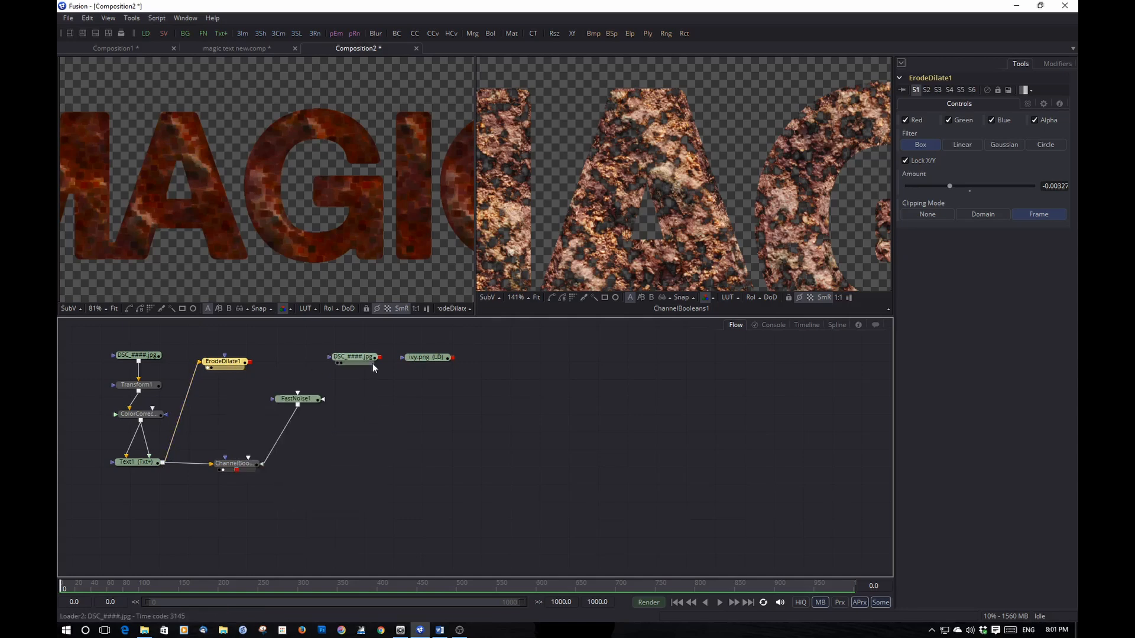
# Add a Bitmap mask fed by the Erode/Dilate output, place it above the FastNoise node, and show it in the first viewer.
pyautogui.hotkey('shift', 'space')
pyautogui.write('bit')
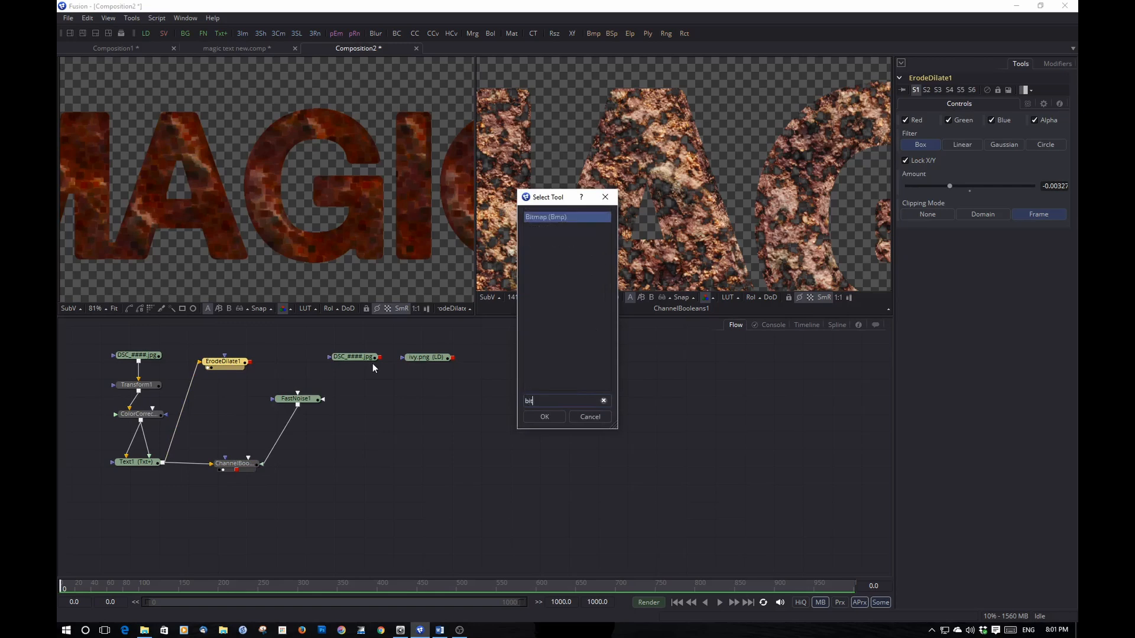
pyautogui.click(544, 416)
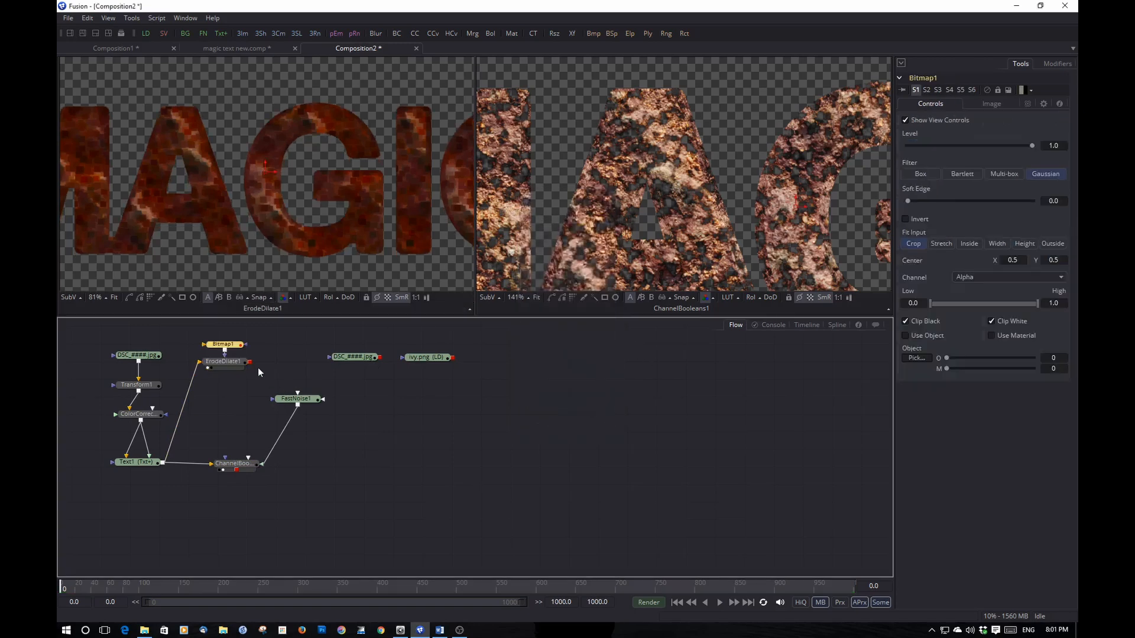
pyautogui.moveTo(228, 347); pyautogui.dragTo(285, 373)
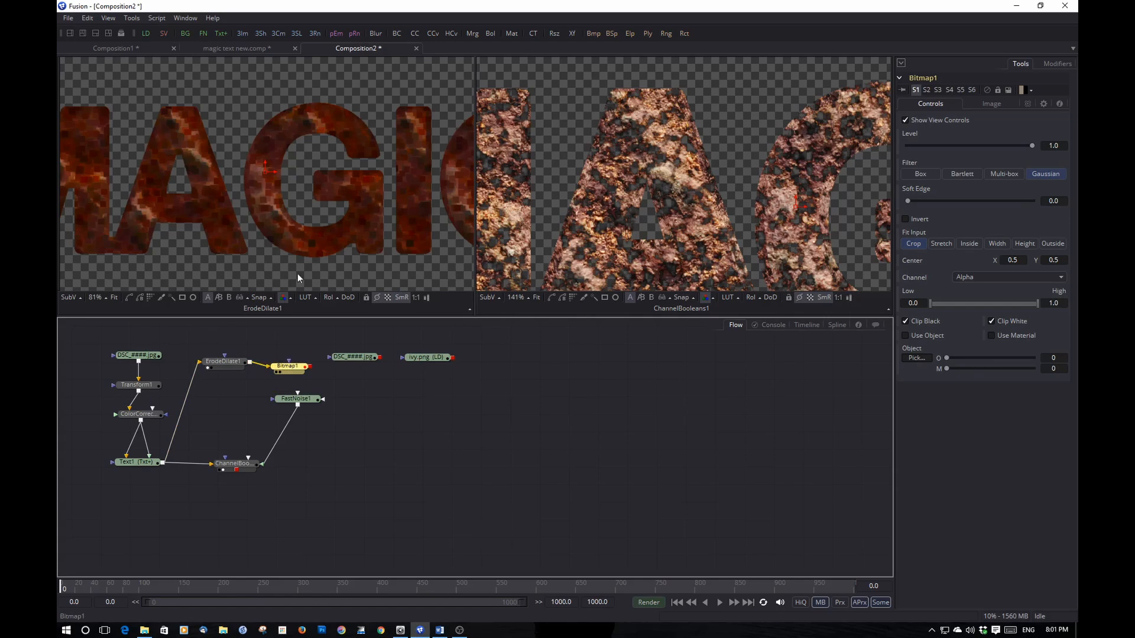
pyautogui.moveTo(298, 274); pyautogui.dragTo(313, 239)
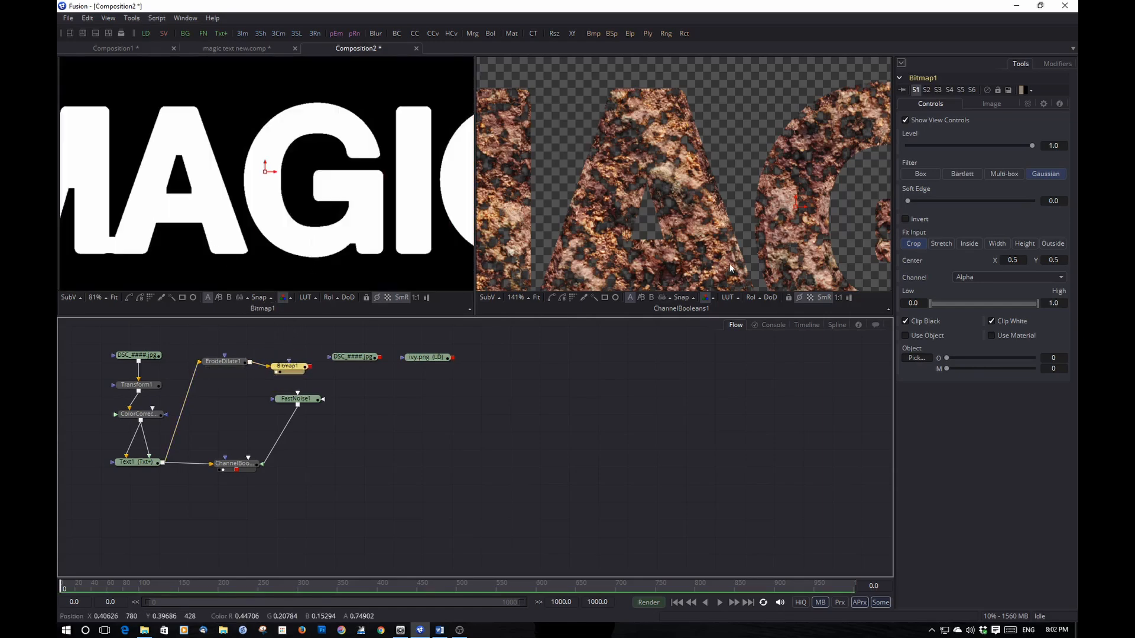
# Invert the Bitmap mask and connect it as the effect mask of the FastNoise node.
pyautogui.click(909, 220)
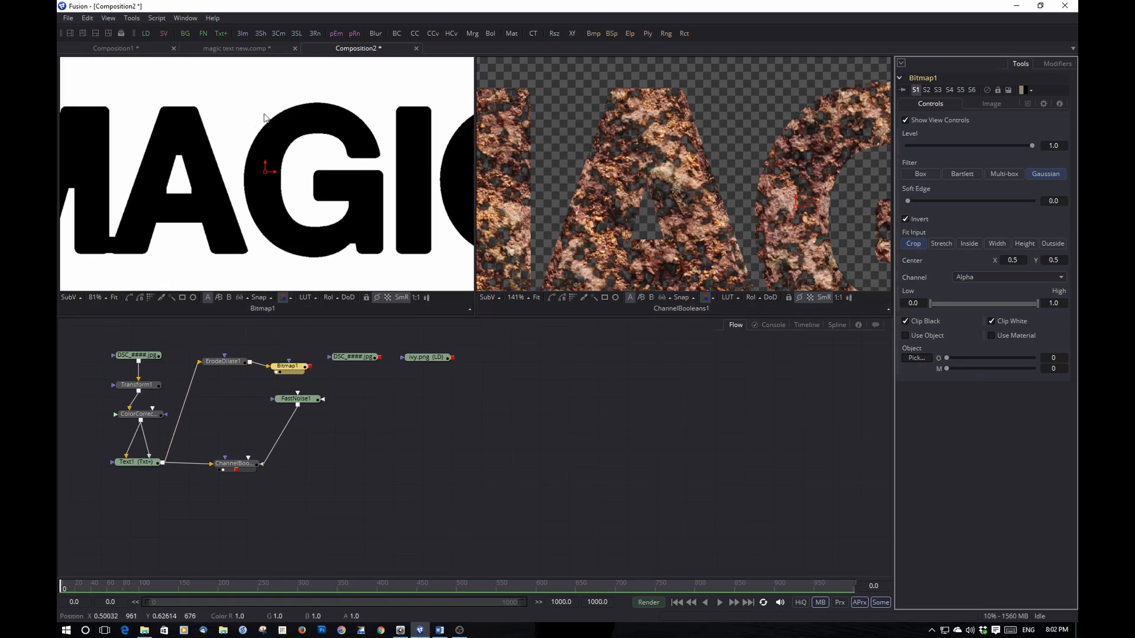
pyautogui.moveTo(294, 368); pyautogui.dragTo(276, 399)
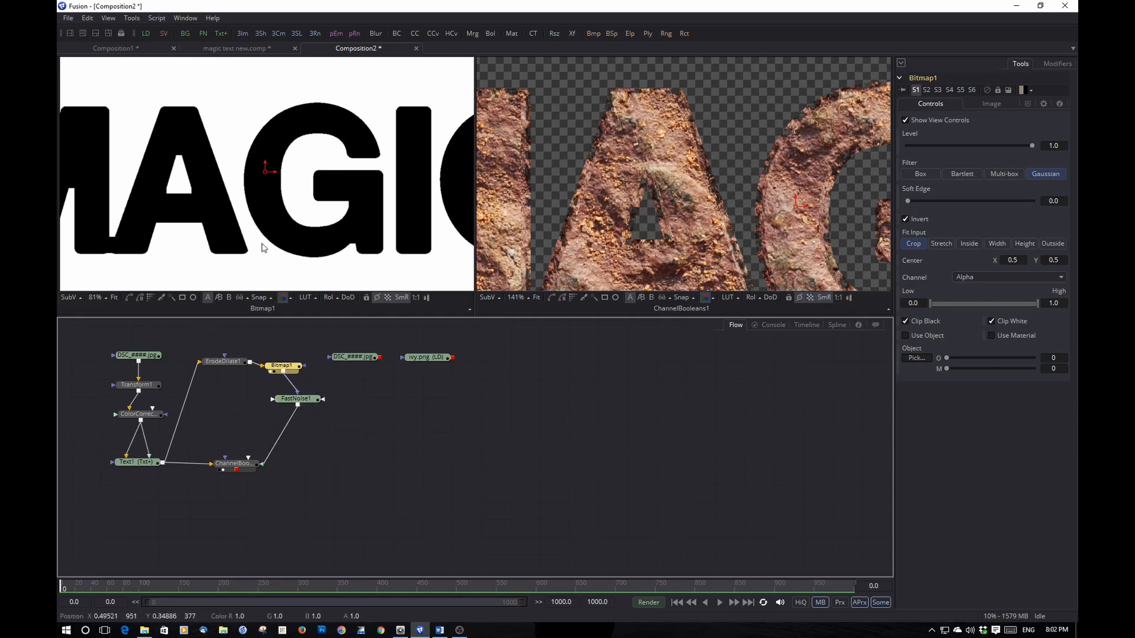
pyautogui.click(300, 401)
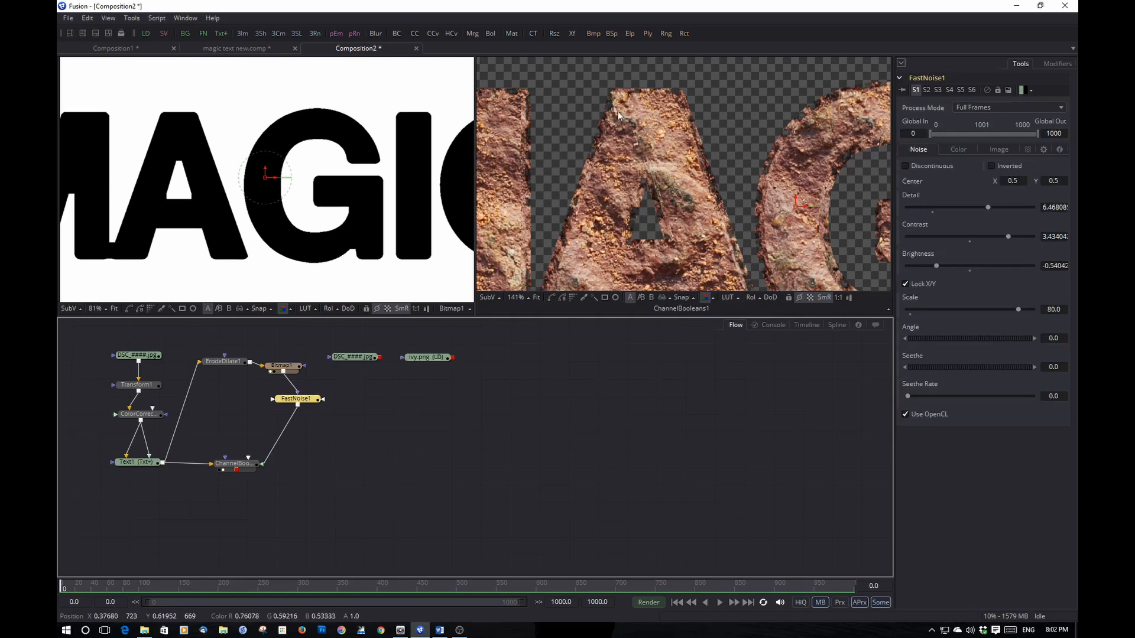
# Disconnect the Bitmap mask from the FastNoise node to compare the A's surface without it, and reconnect it as the effect mask.
pyautogui.scroll(5, 602, 165)
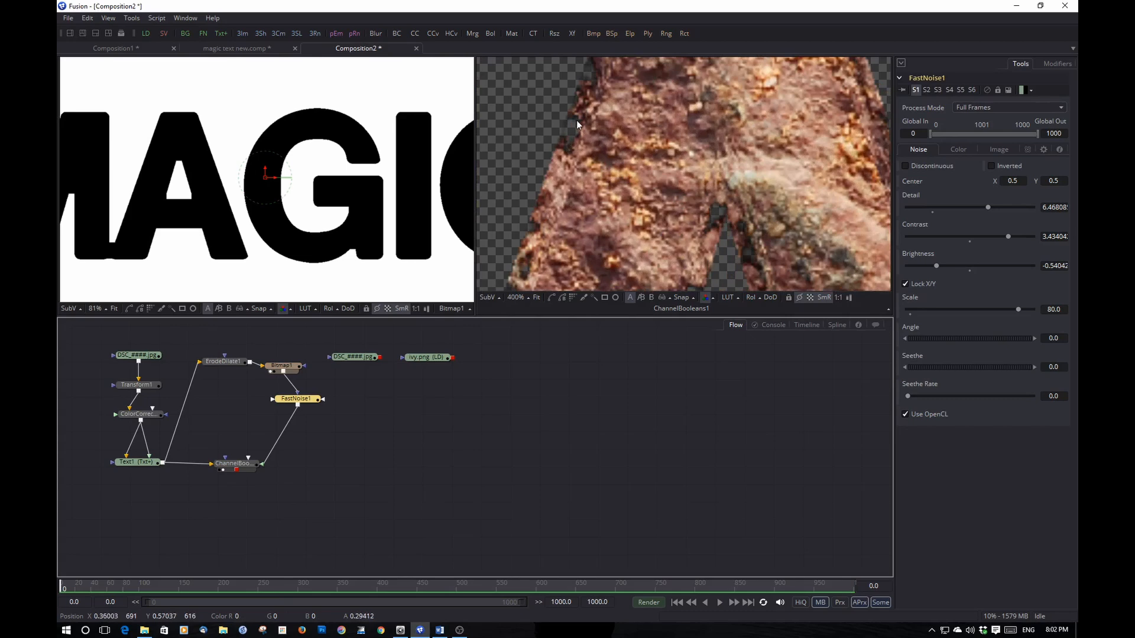
pyautogui.scroll(-2, 576, 119)
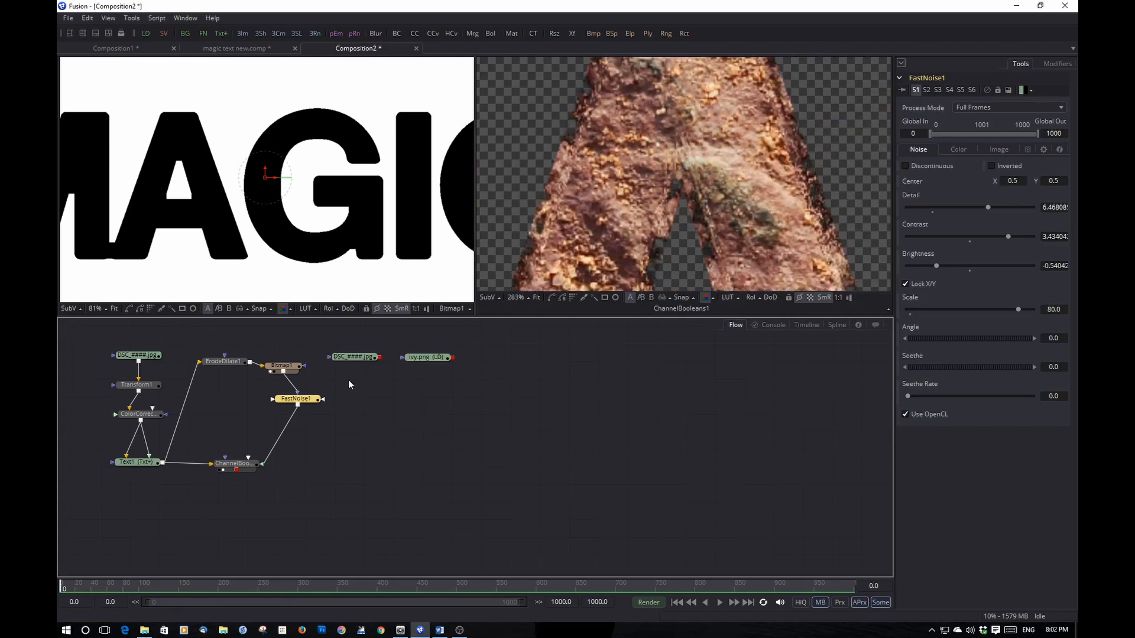
pyautogui.click(289, 368)
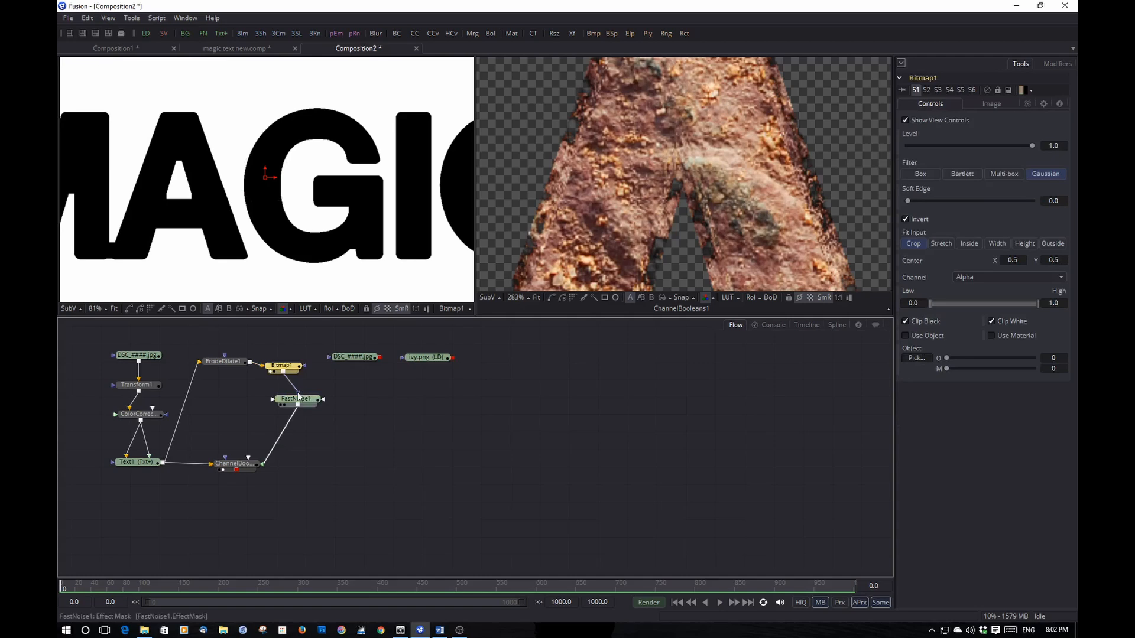
pyautogui.moveTo(297, 392); pyautogui.dragTo(305, 383)
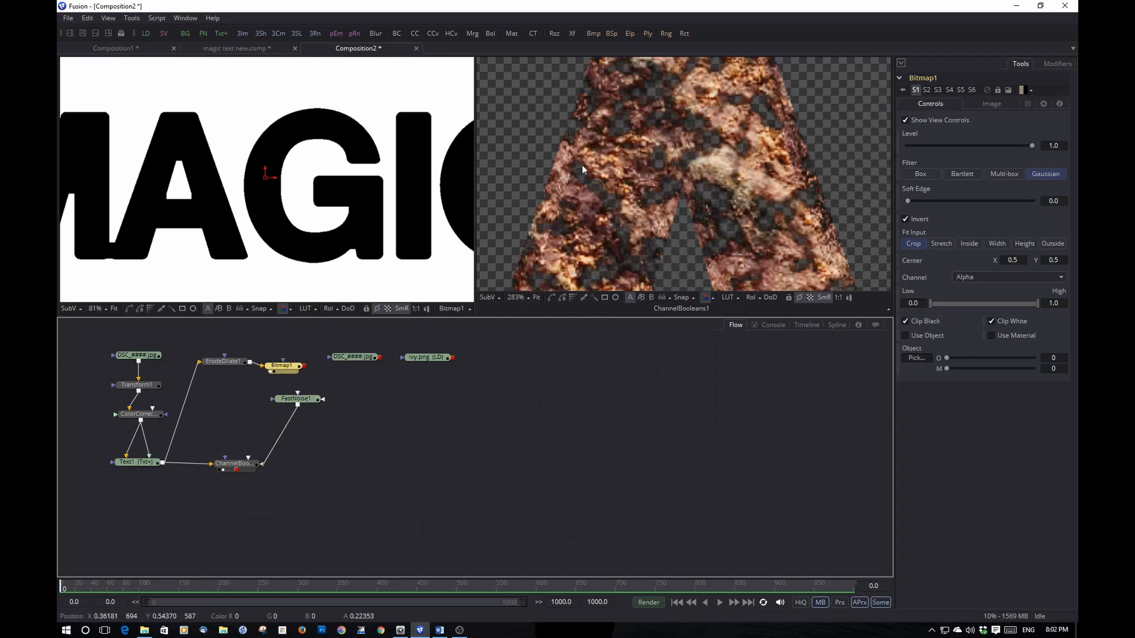
pyautogui.moveTo(304, 367); pyautogui.dragTo(300, 401)
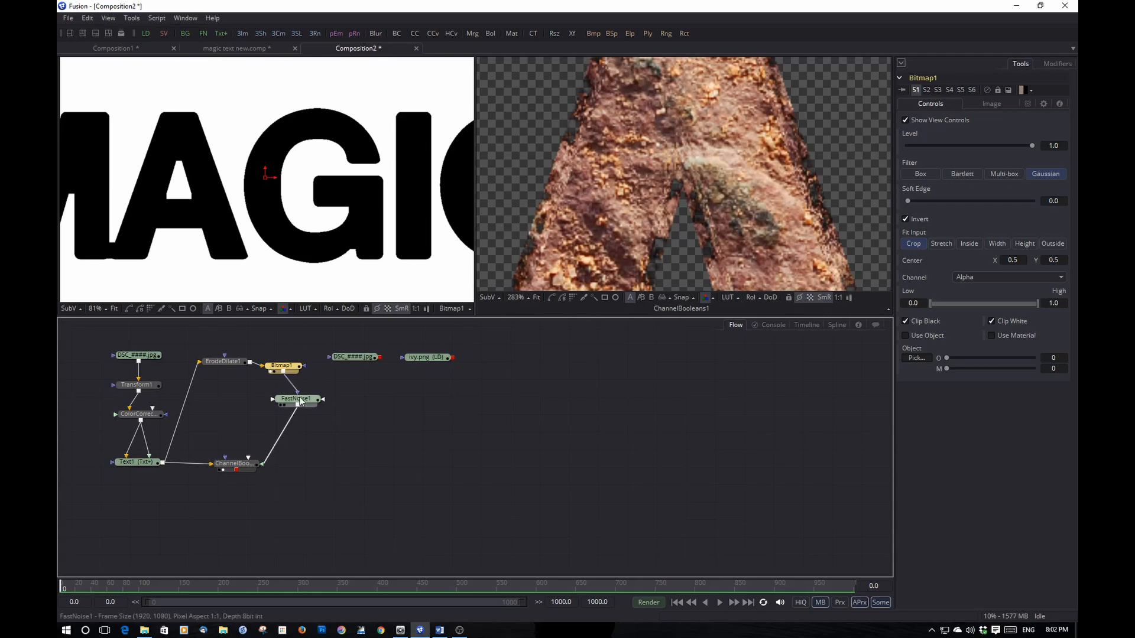
# Try a stronger erosion by setting the Erode/Dilate amount to about -0.0053, and check the edges of the A.
pyautogui.click(222, 361)
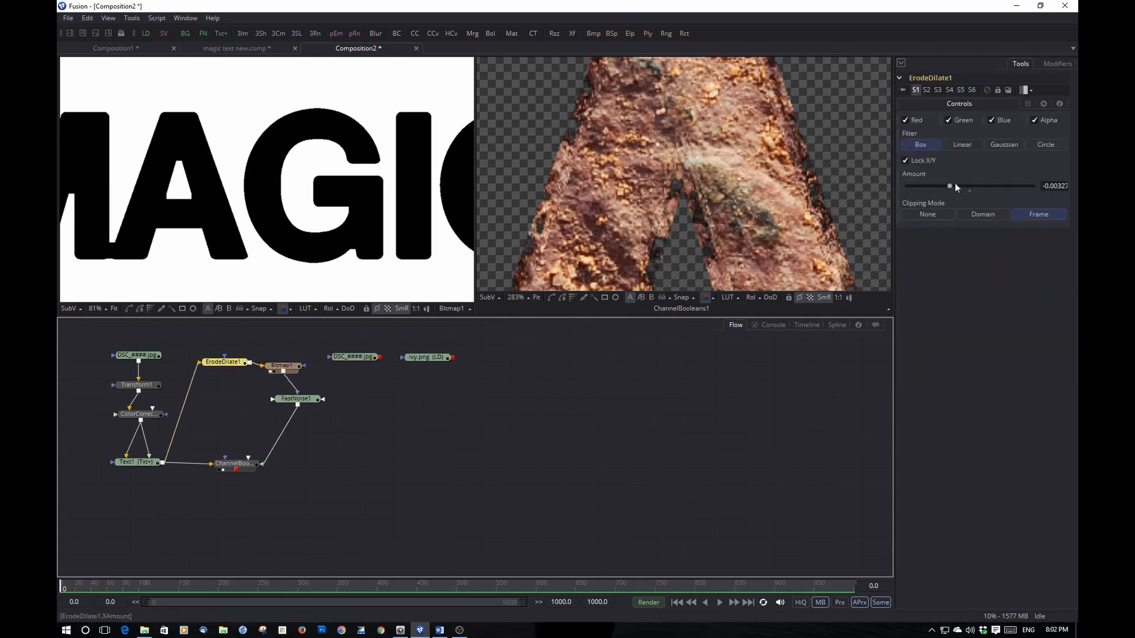
pyautogui.moveTo(949, 186)
pyautogui.mouseDown()
pyautogui.moveTo(925, 190)
pyautogui.moveTo(949, 188)
pyautogui.moveTo(928, 196)
pyautogui.moveTo(937, 192)
pyautogui.mouseUp()
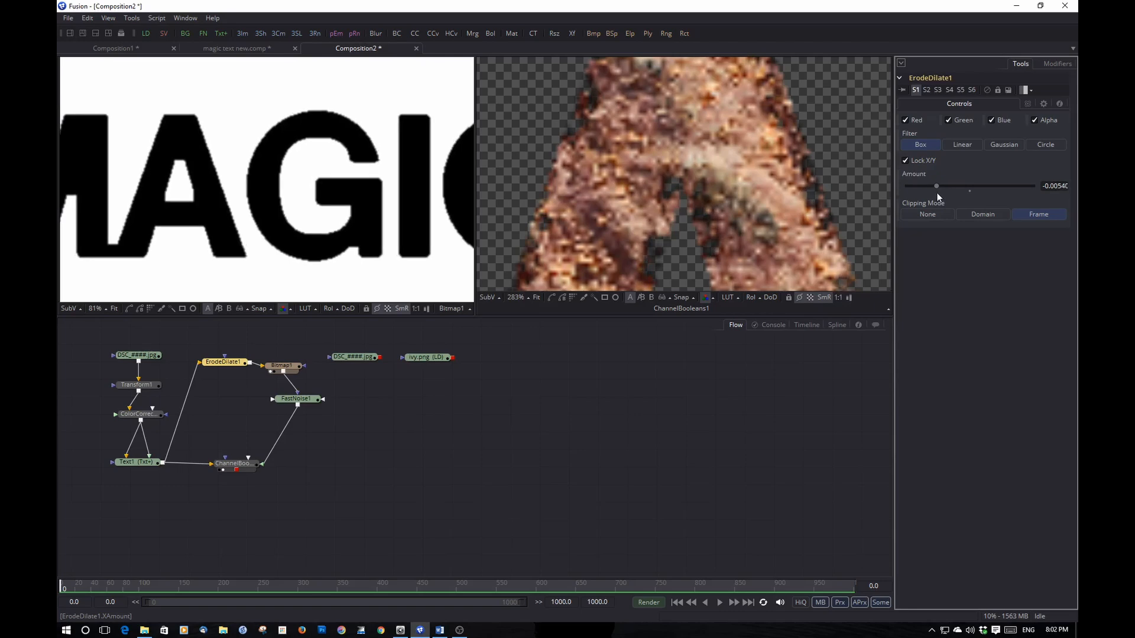
pyautogui.scroll(-2, 663, 232)
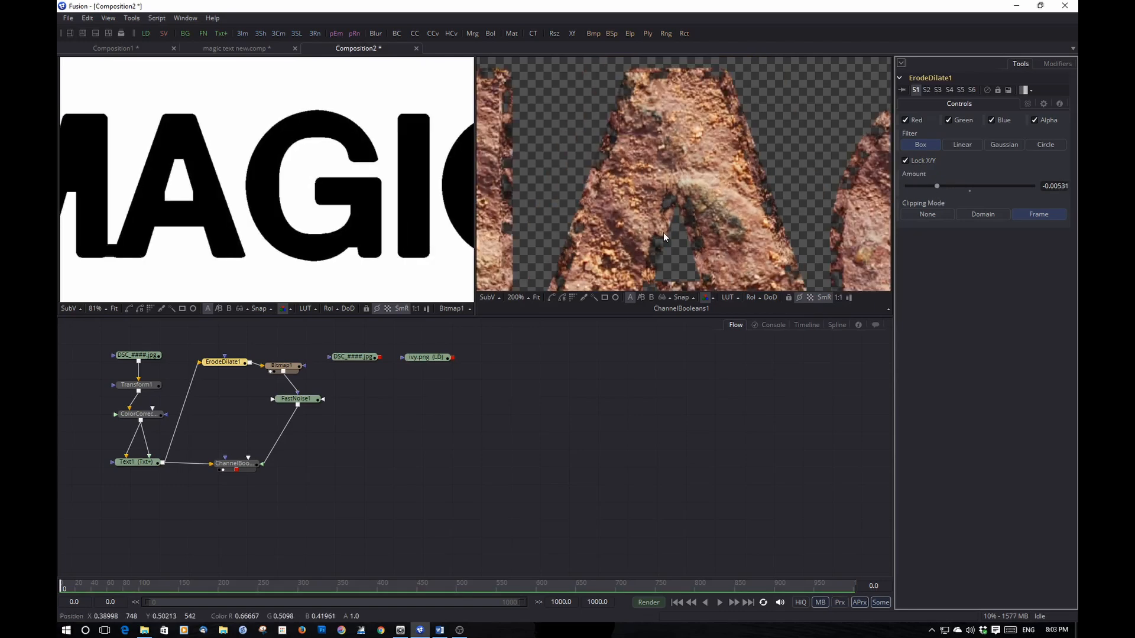
pyautogui.scroll(2, 663, 232)
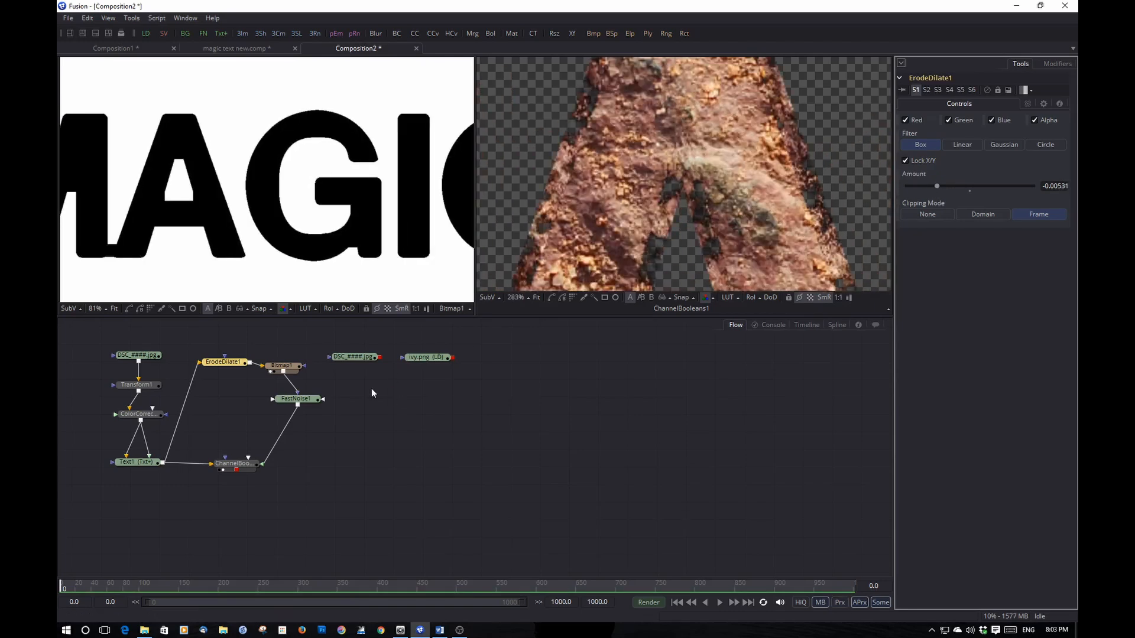
# Set the FastNoise scale to about 82 and its contrast to about 4.11.
pyautogui.click(298, 401)
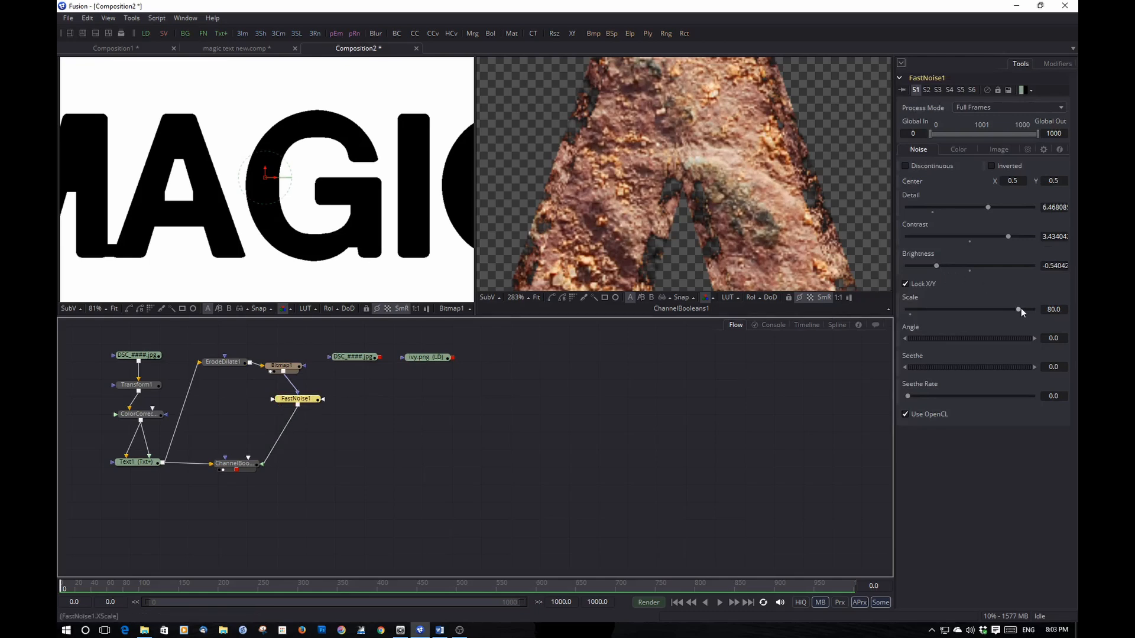
pyautogui.moveTo(1018, 310); pyautogui.dragTo(1020, 309)
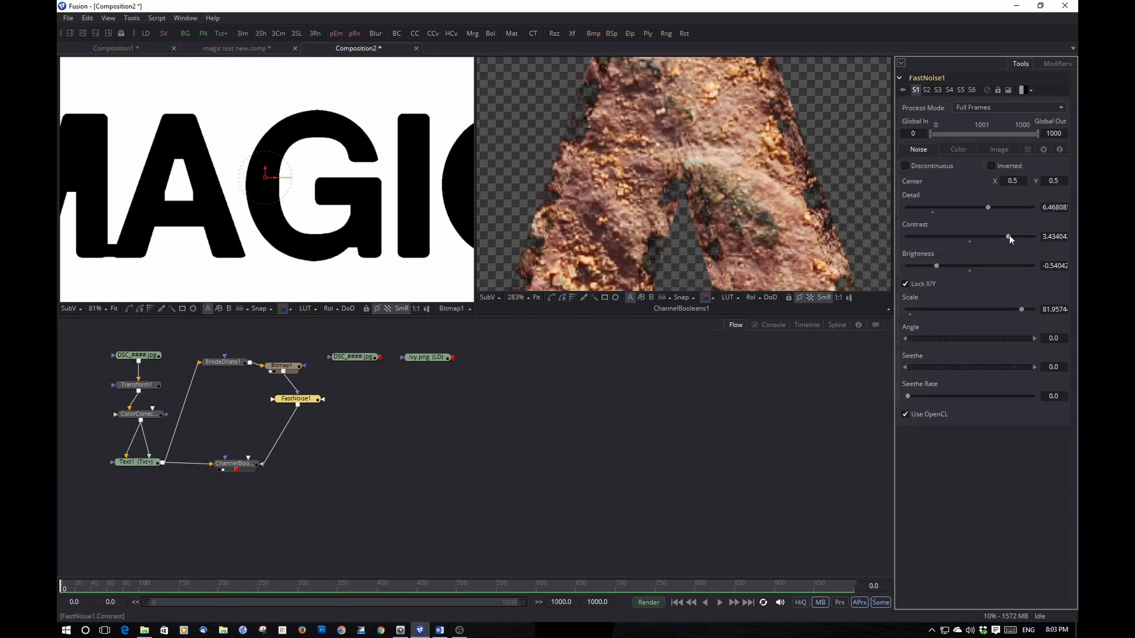
pyautogui.moveTo(1009, 235)
pyautogui.mouseDown()
pyautogui.moveTo(991, 240)
pyautogui.moveTo(1018, 237)
pyautogui.mouseUp()
# Examine the eroded edges across the MAGIC letters, replacing the second viewer's checkerboard with a plain black background.
pyautogui.scroll(-4, 736, 222)
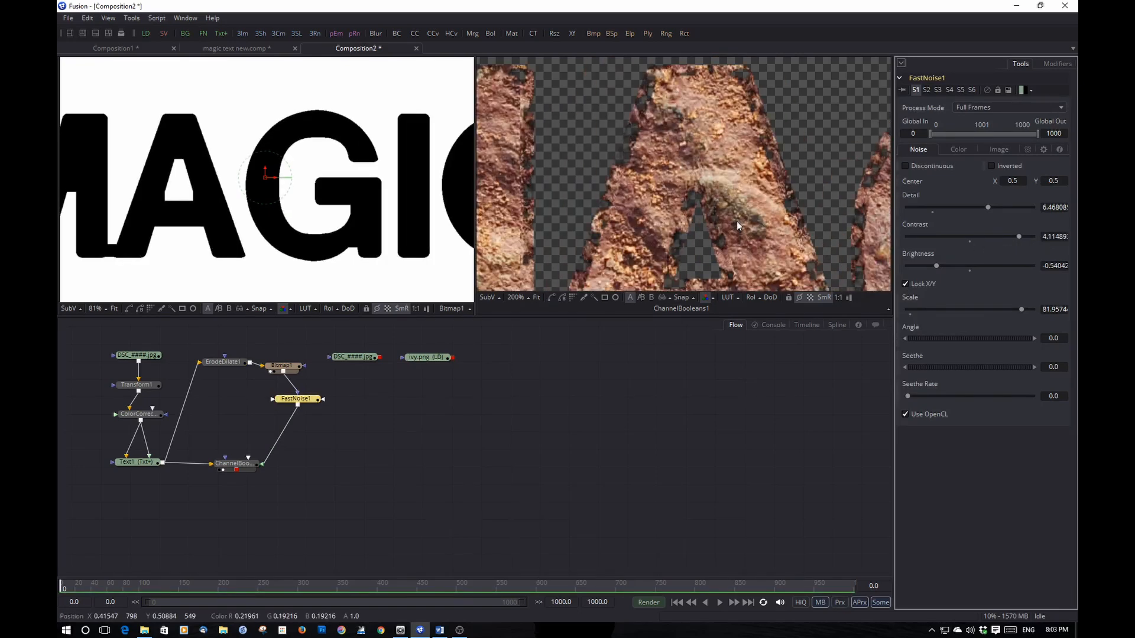
pyautogui.scroll(-2, 754, 231)
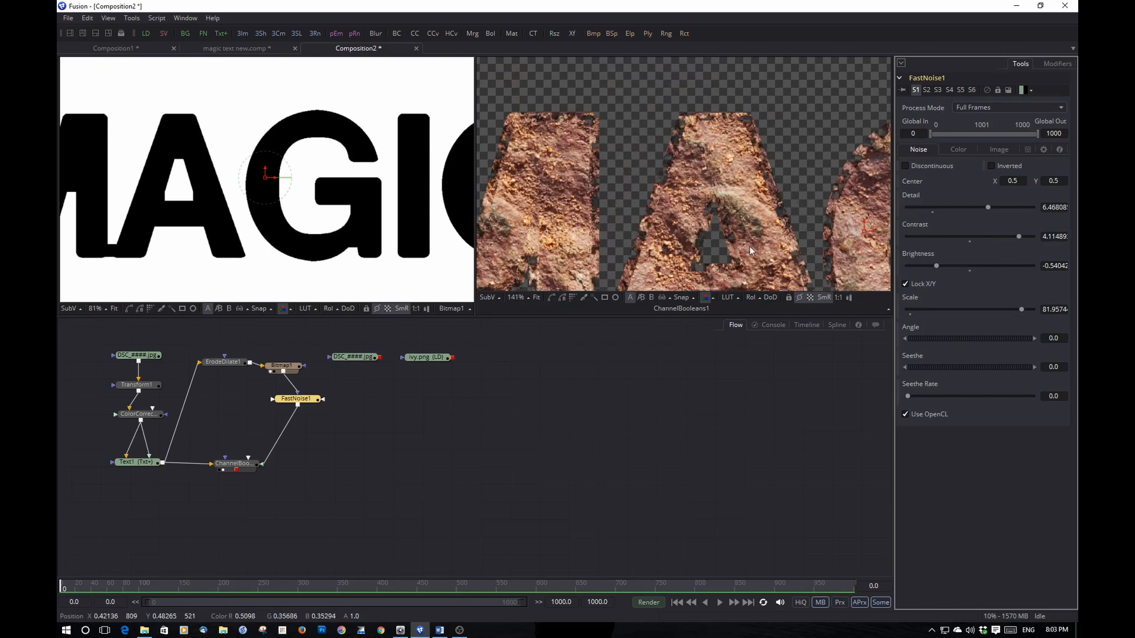
pyautogui.moveTo(750, 251); pyautogui.dragTo(591, 191)
pyautogui.scroll(-1, 592, 191)
pyautogui.scroll(1, 591, 191)
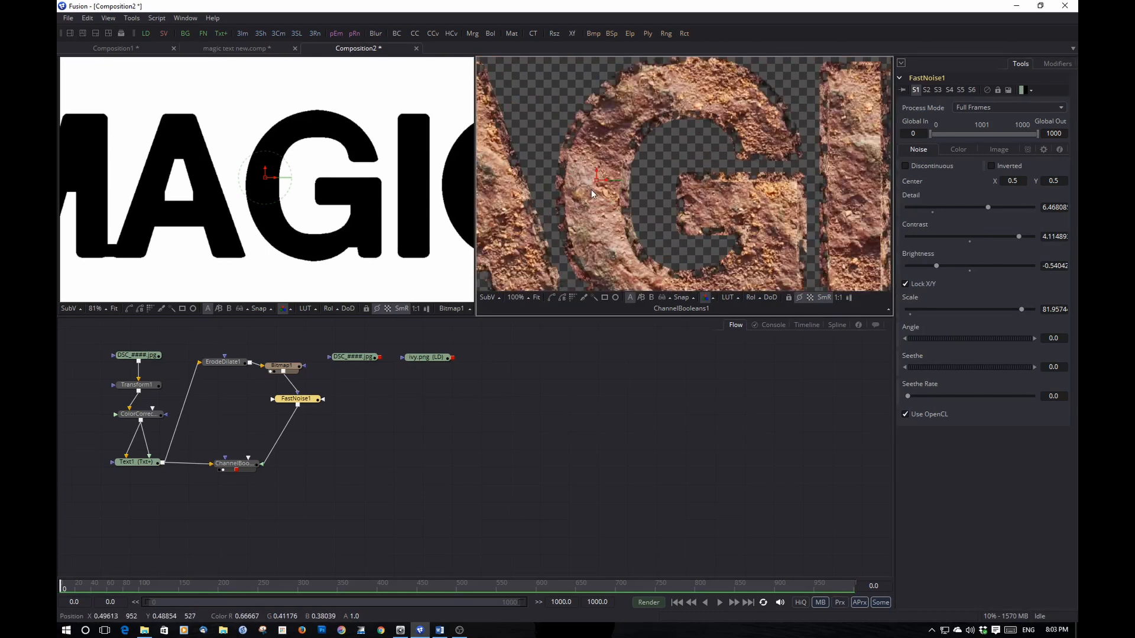
pyautogui.scroll(-1, 608, 243)
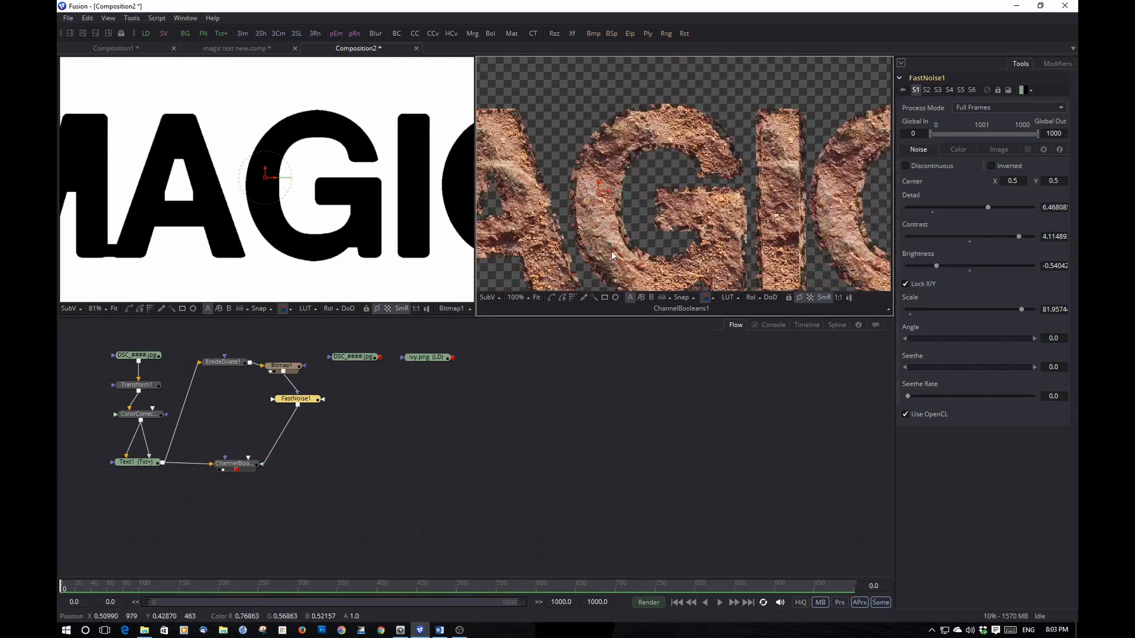
pyautogui.moveTo(612, 253); pyautogui.dragTo(709, 176)
pyautogui.scroll(-1, 709, 176)
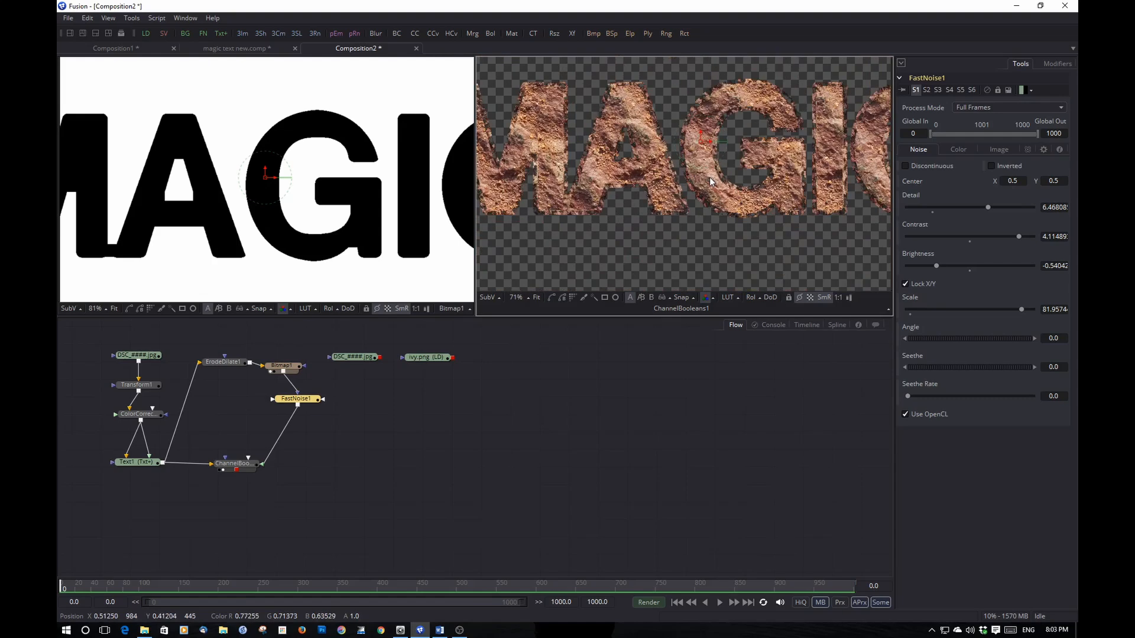
pyautogui.click(809, 298)
pyautogui.scroll(1, 707, 206)
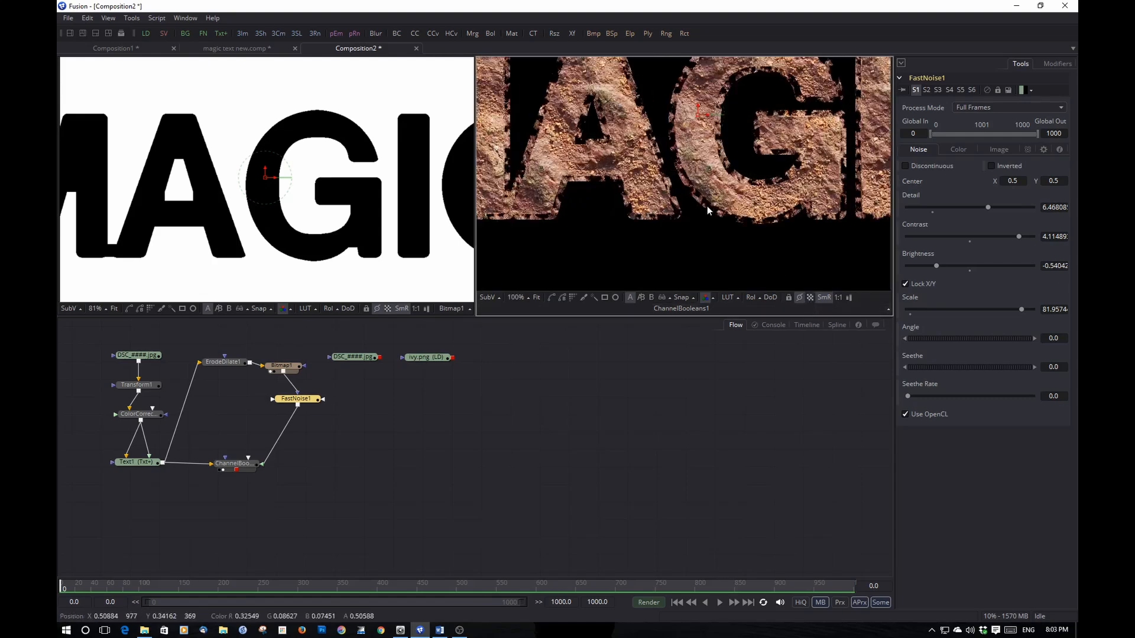
pyautogui.moveTo(707, 205); pyautogui.dragTo(699, 281)
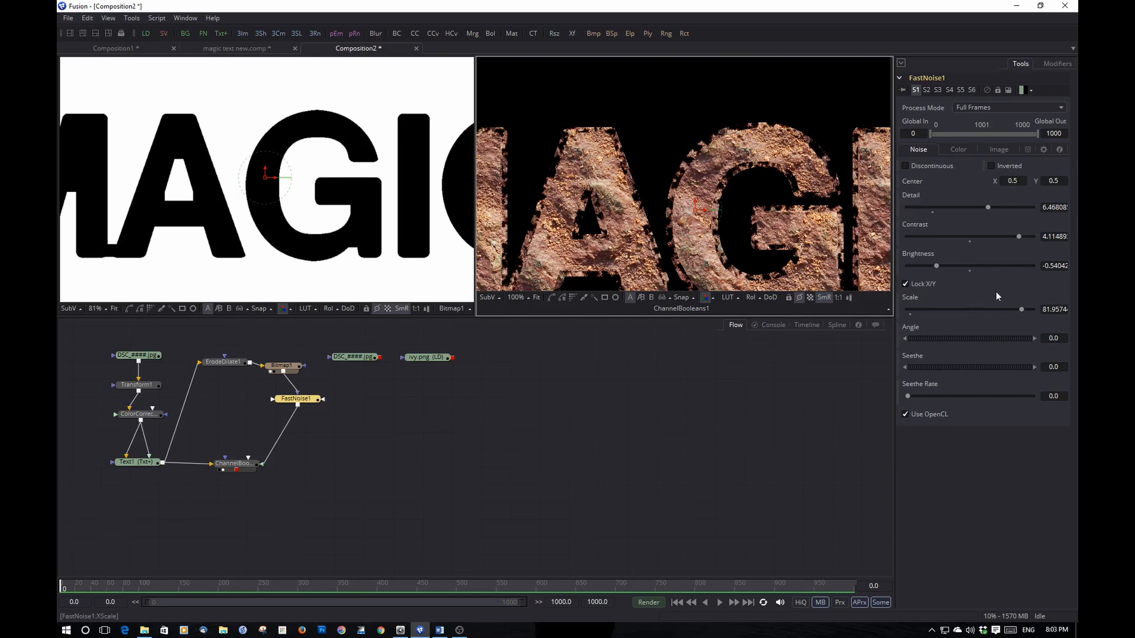
# Set the FastNoise brightness to about -0.74 and scale to about 53, and set the Erode/Dilate amount to about -0.0032.
pyautogui.moveTo(936, 265); pyautogui.dragTo(925, 269)
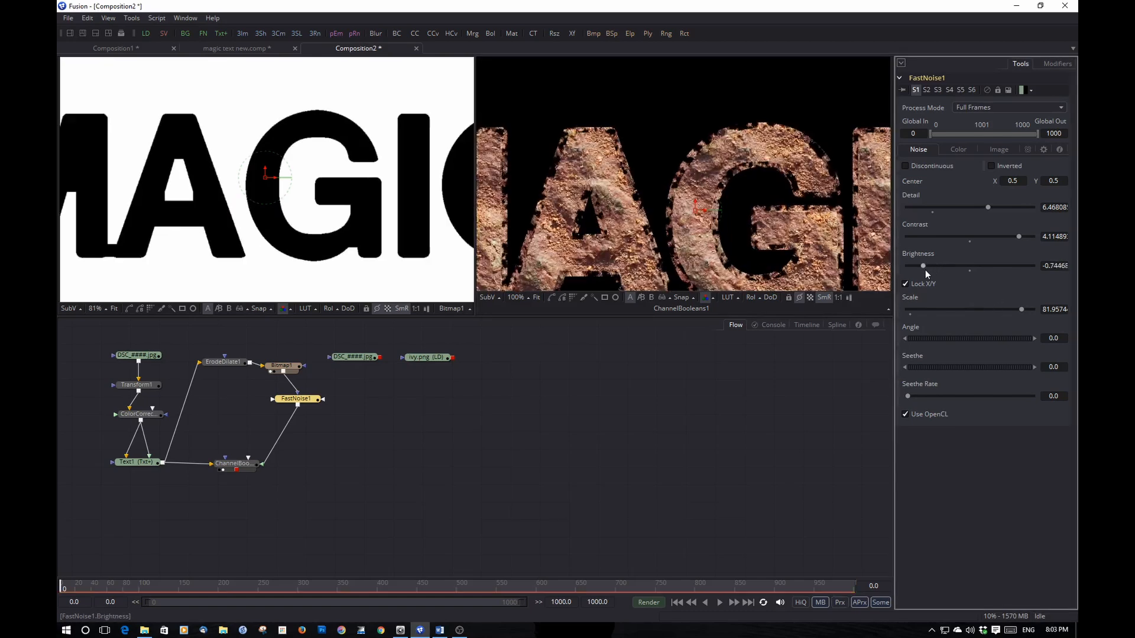
pyautogui.moveTo(1020, 310); pyautogui.dragTo(980, 311)
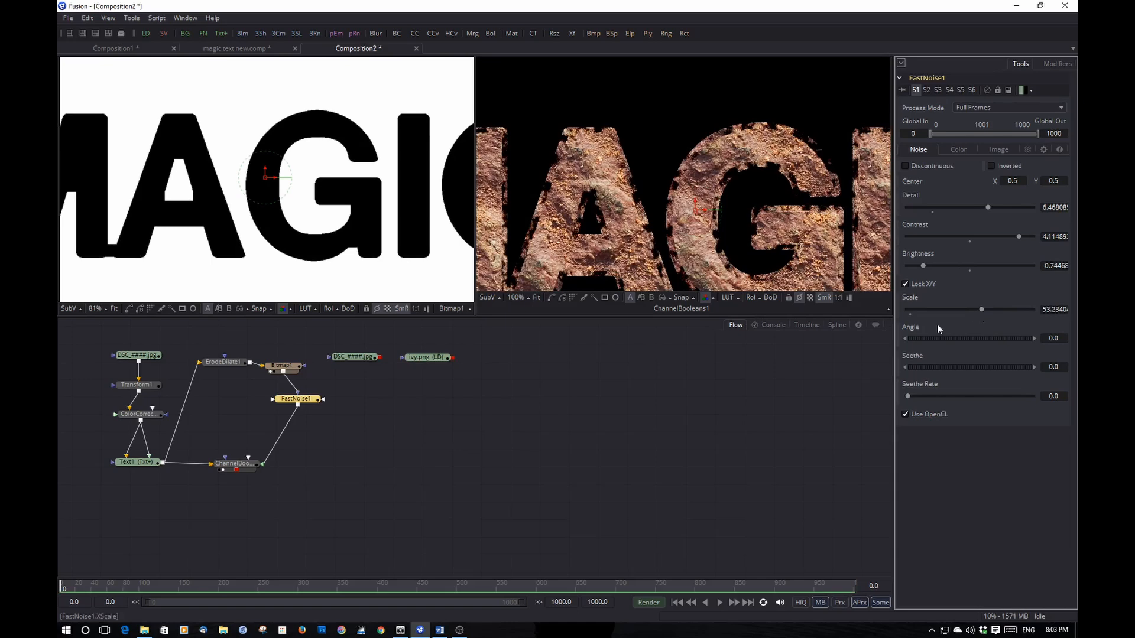
pyautogui.click(223, 362)
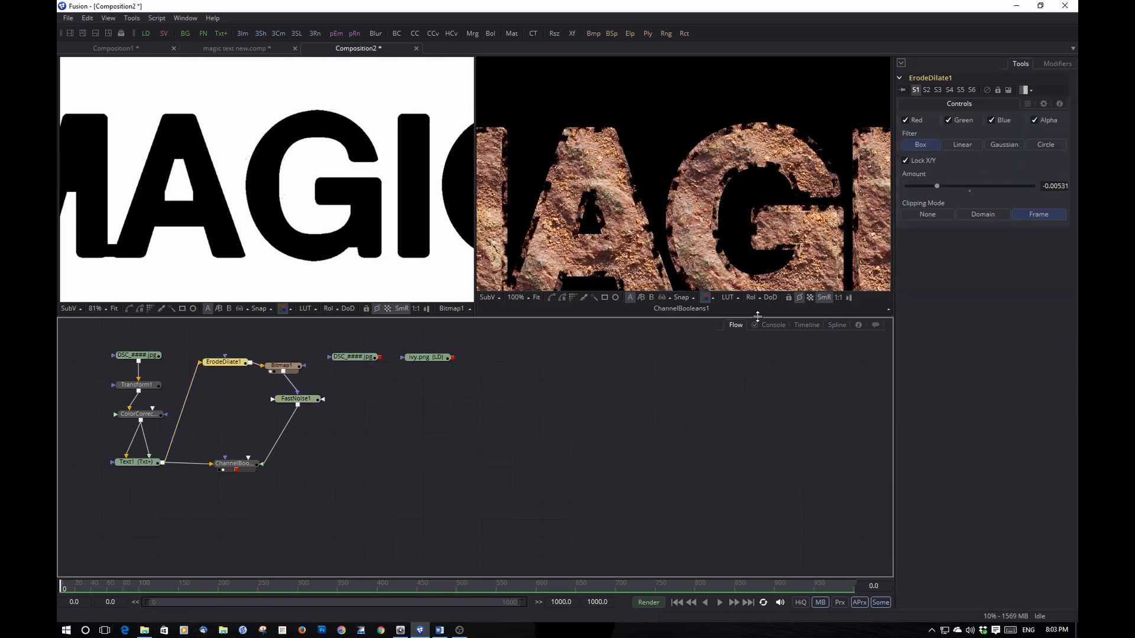
pyautogui.moveTo(937, 186); pyautogui.dragTo(951, 182)
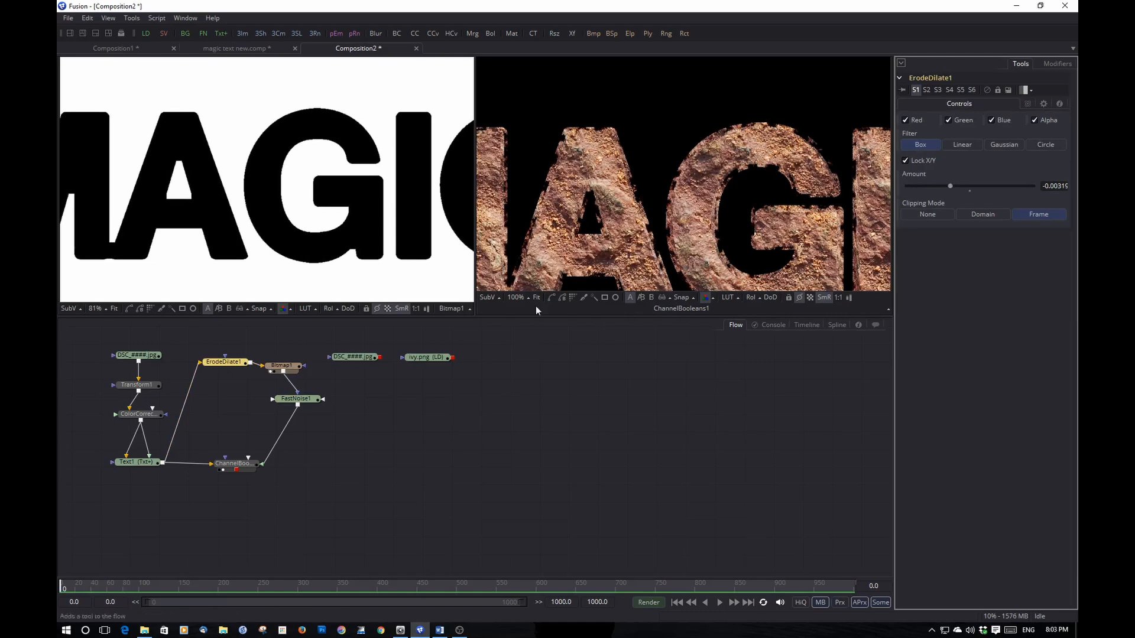
# Set the FastNoise scale to 90 and check the noise erosion along the edge of the G.
pyautogui.click(301, 404)
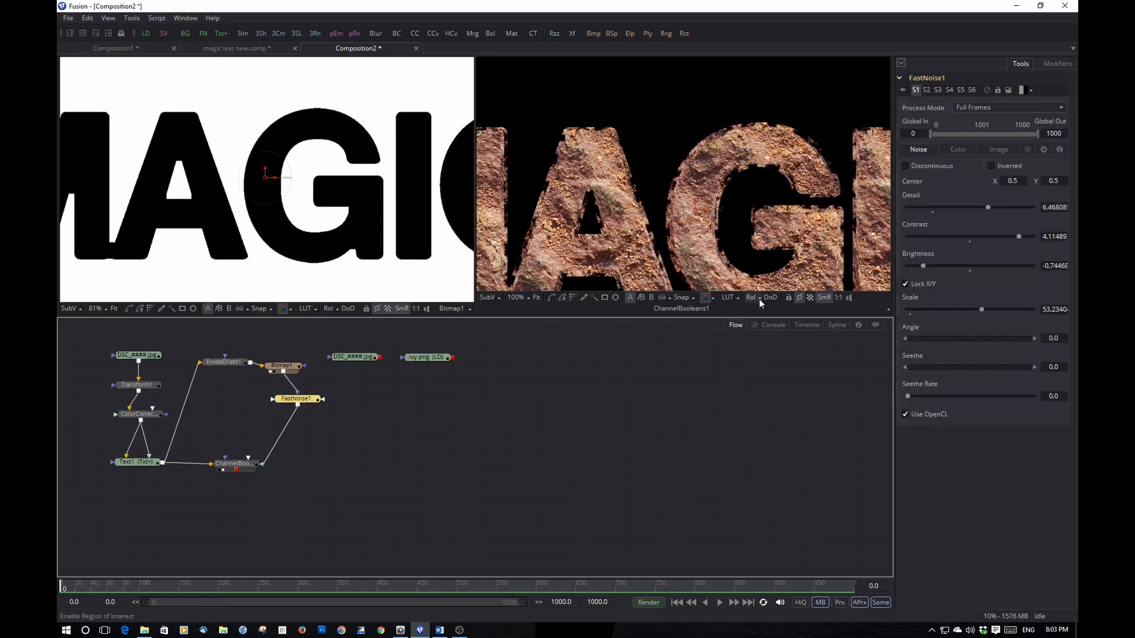
pyautogui.moveTo(984, 307); pyautogui.dragTo(1055, 310)
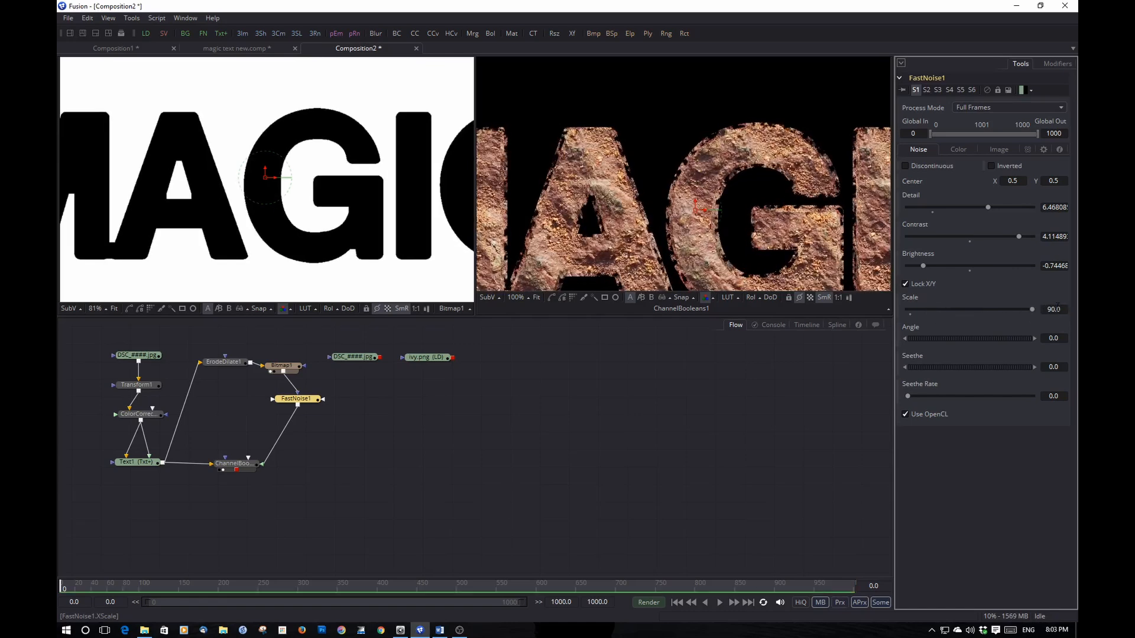
pyautogui.scroll(2, 694, 151)
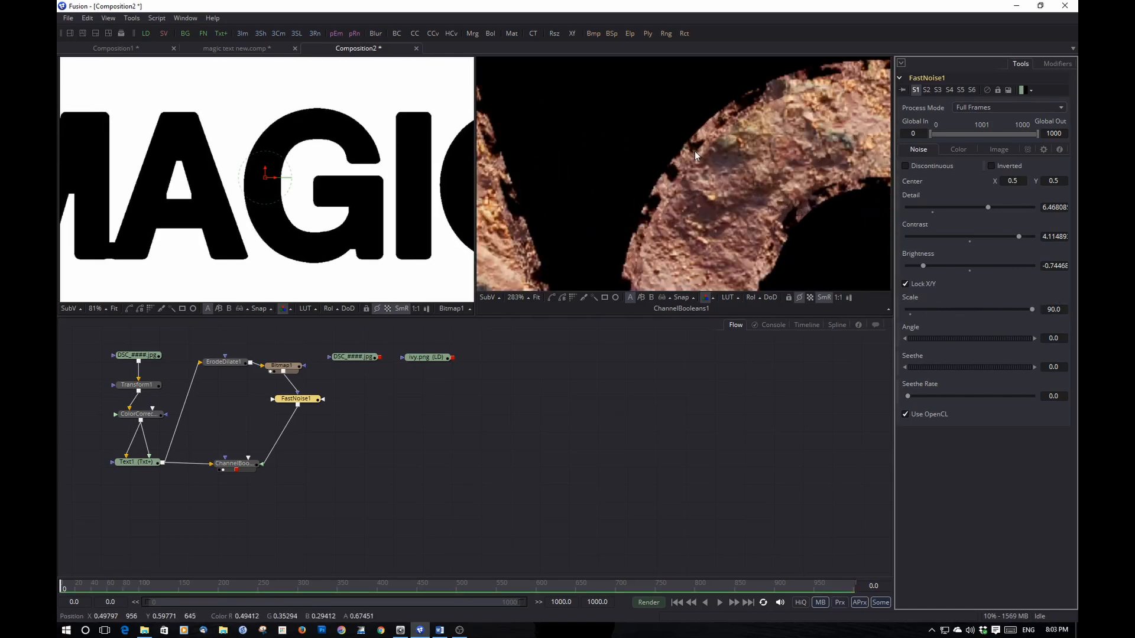
pyautogui.scroll(-2, 694, 151)
# Show the Channel Booleans node in the first viewer and add a second Channel Booleans node fed by it, spaced well apart in the flow.
pyautogui.click(236, 464)
pyautogui.press('1')
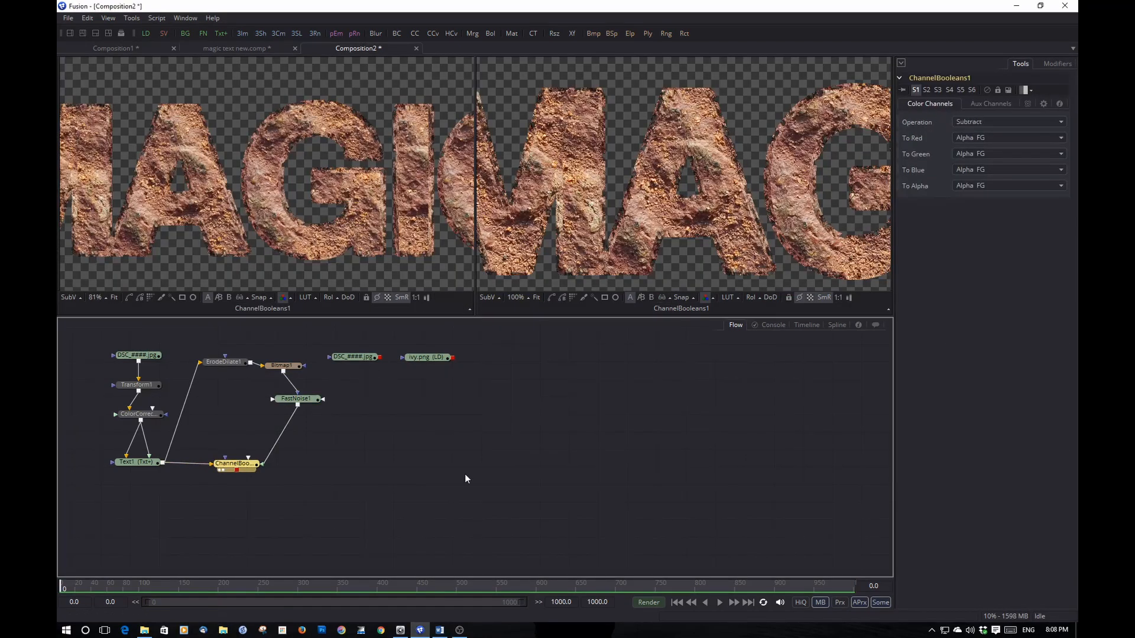
pyautogui.hotkey('ctrl', 'space')
pyautogui.write('channe')
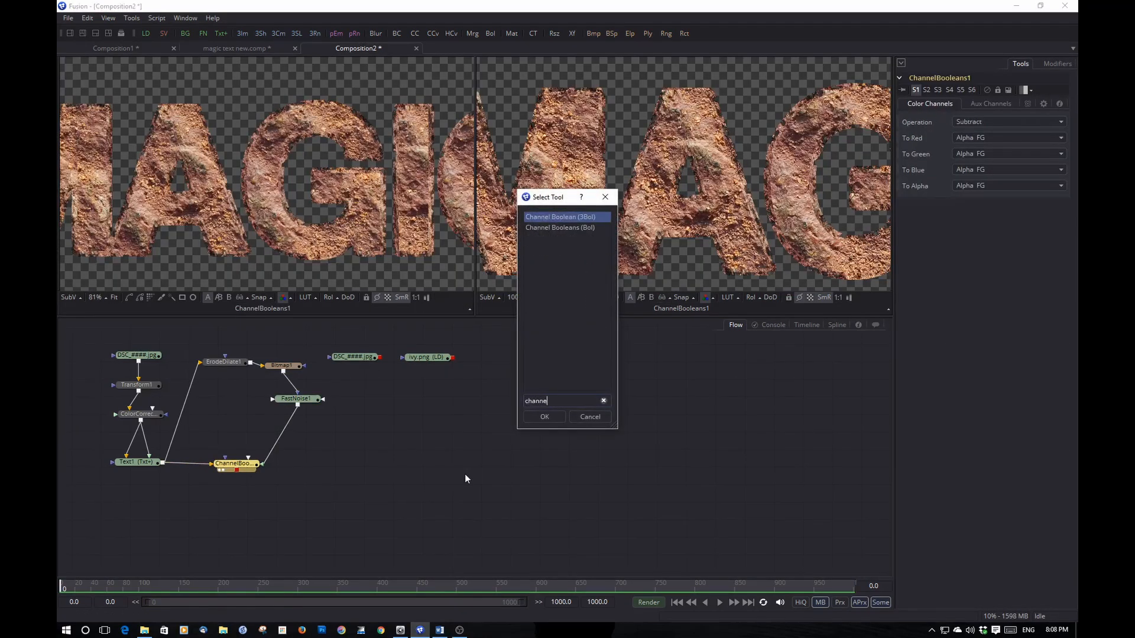
pyautogui.click(580, 225)
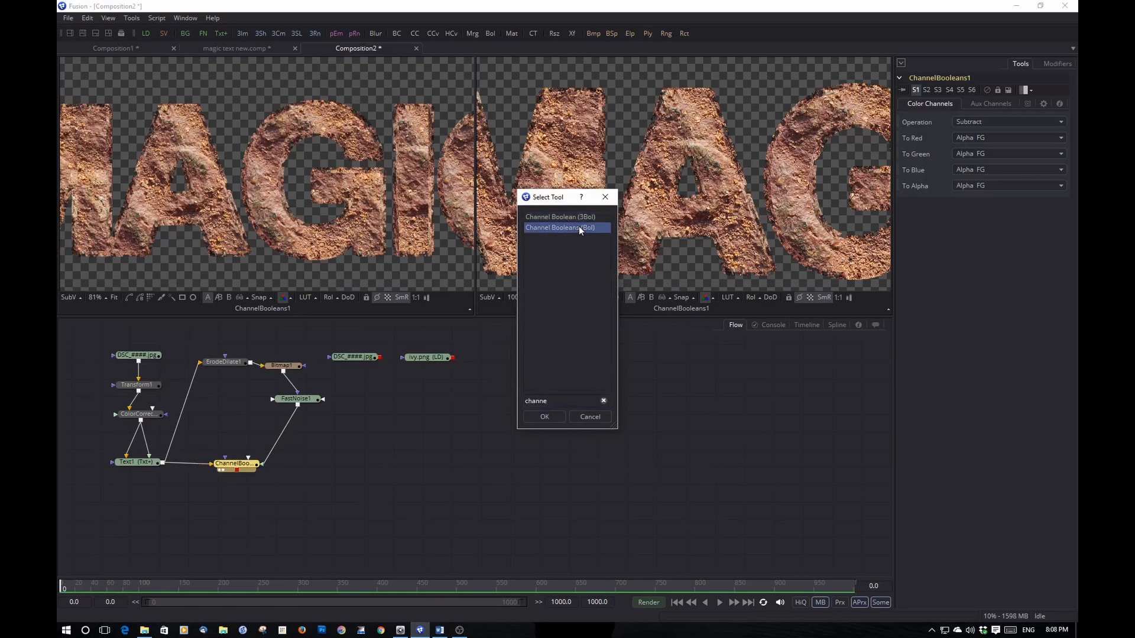
pyautogui.click(545, 417)
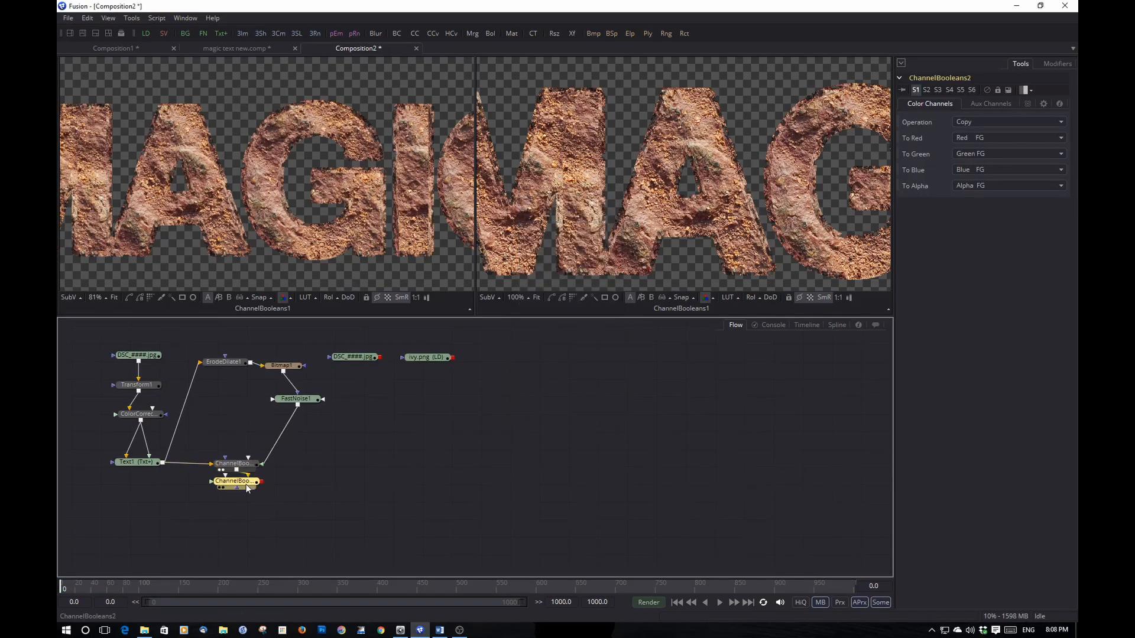
pyautogui.moveTo(237, 476); pyautogui.dragTo(406, 474)
# Add a second FastNoise node above the new Channel Booleans node and show it in the first viewer.
pyautogui.click(414, 422)
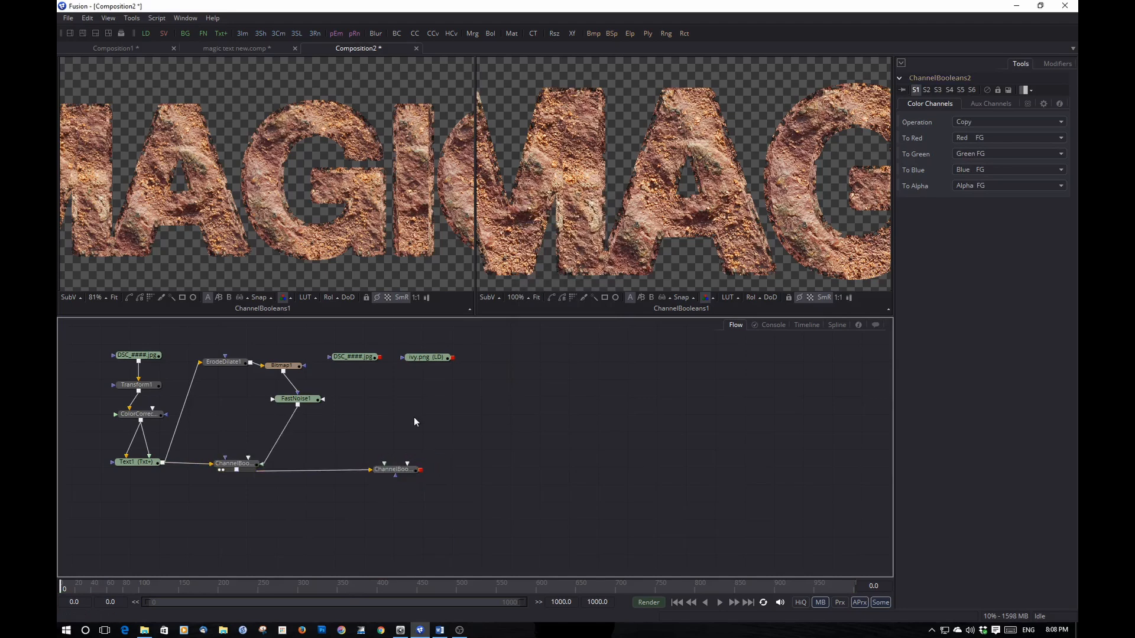
pyautogui.hotkey('ctrl', 'space')
pyautogui.write('fast')
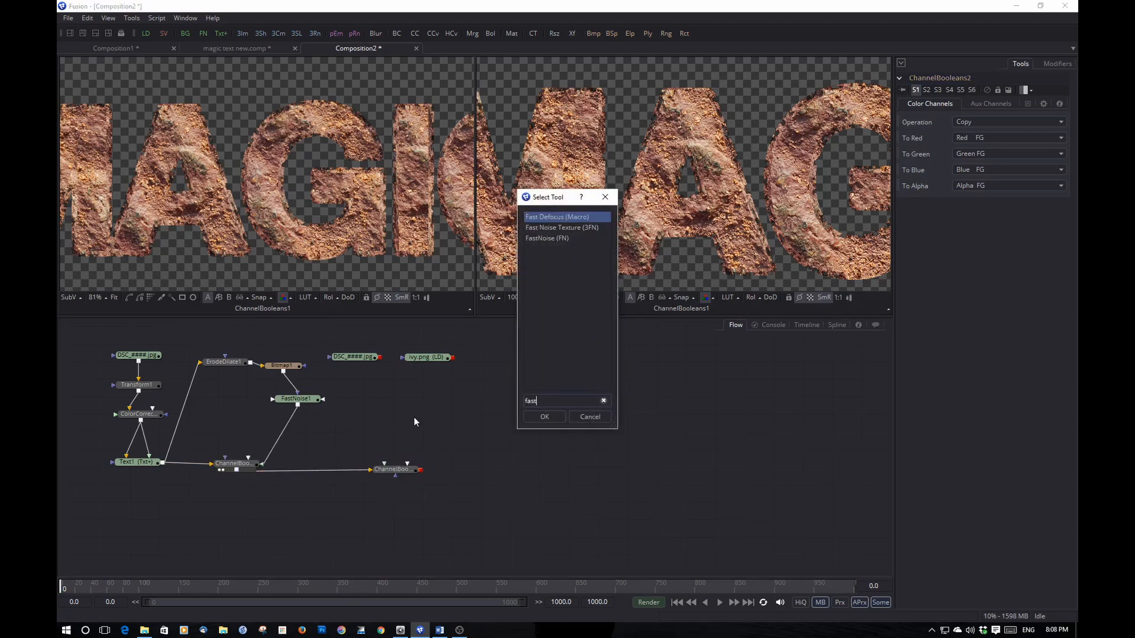
pyautogui.click(586, 238)
pyautogui.click(544, 417)
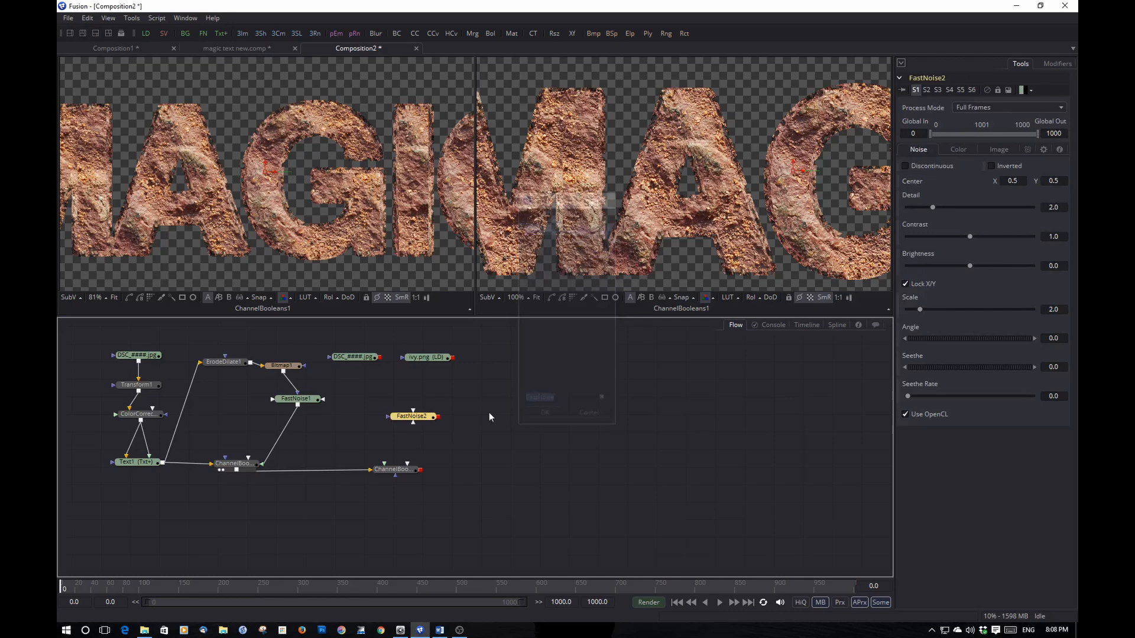
pyautogui.click(413, 417)
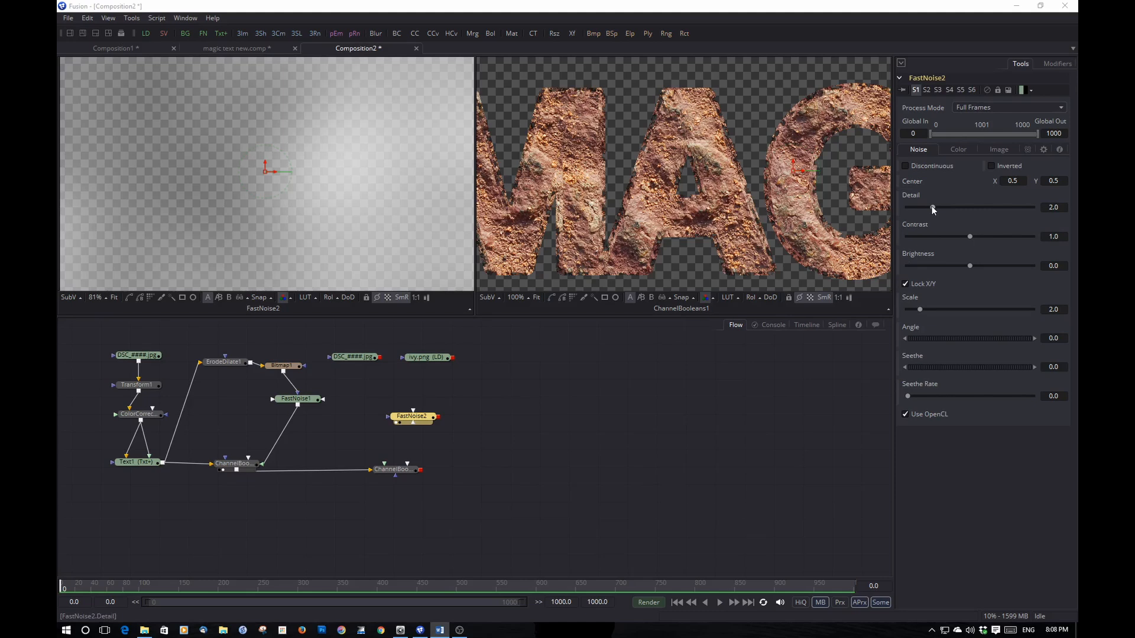
# Make the second FastNoise discontinuous and set its detail to 20.
pyautogui.click(909, 166)
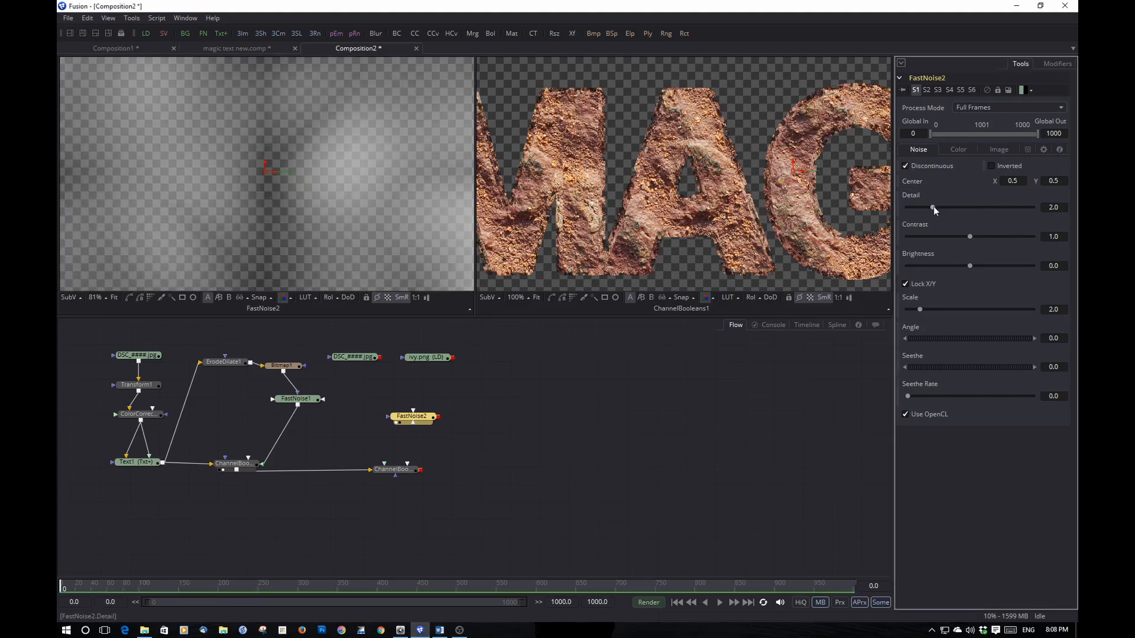
pyautogui.moveTo(934, 207); pyautogui.dragTo(1032, 208)
pyautogui.click(1054, 208)
pyautogui.write('1')
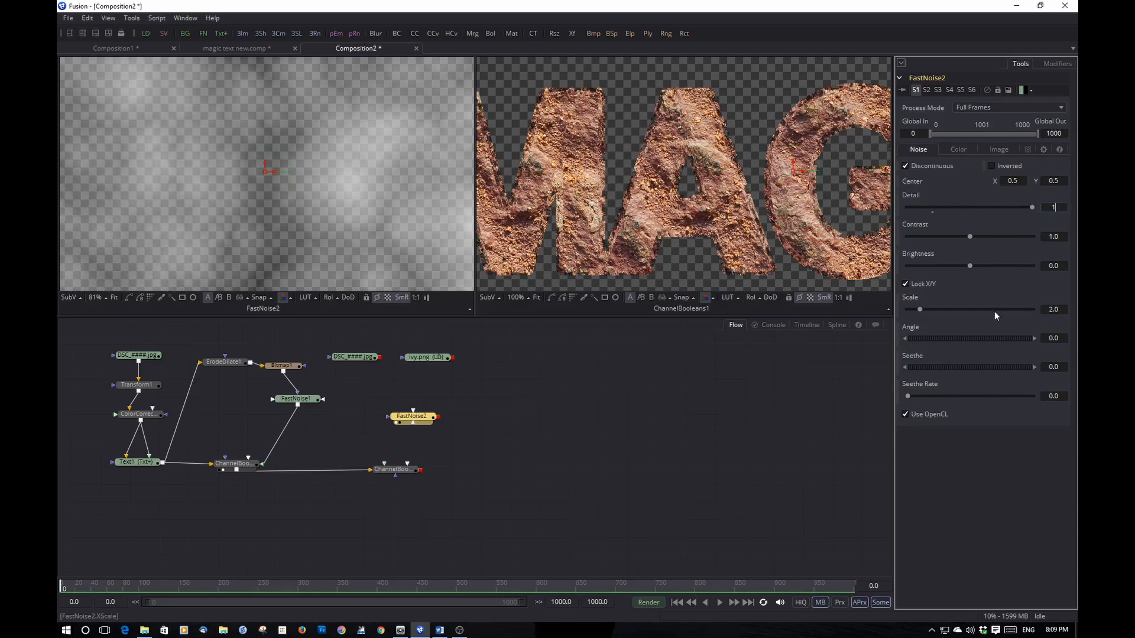
pyautogui.press('BackSpace')
pyautogui.press('Return')
# Invert the second FastNoise and set its contrast to 5 and brightness to 1.5.
pyautogui.moveTo(970, 236); pyautogui.dragTo(1031, 237)
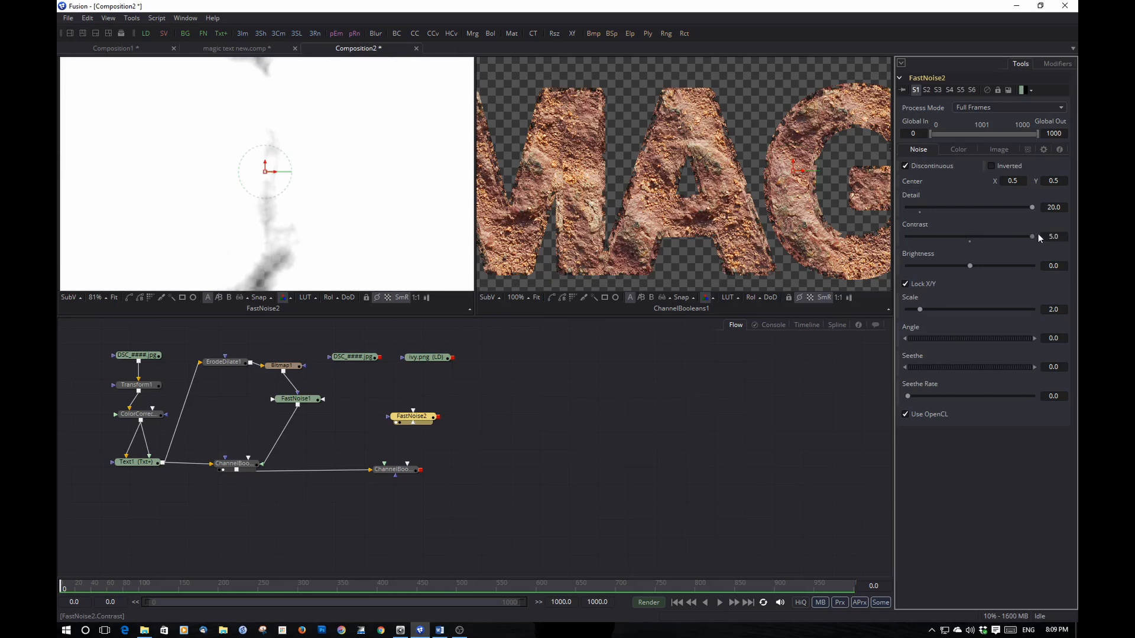
pyautogui.click(993, 166)
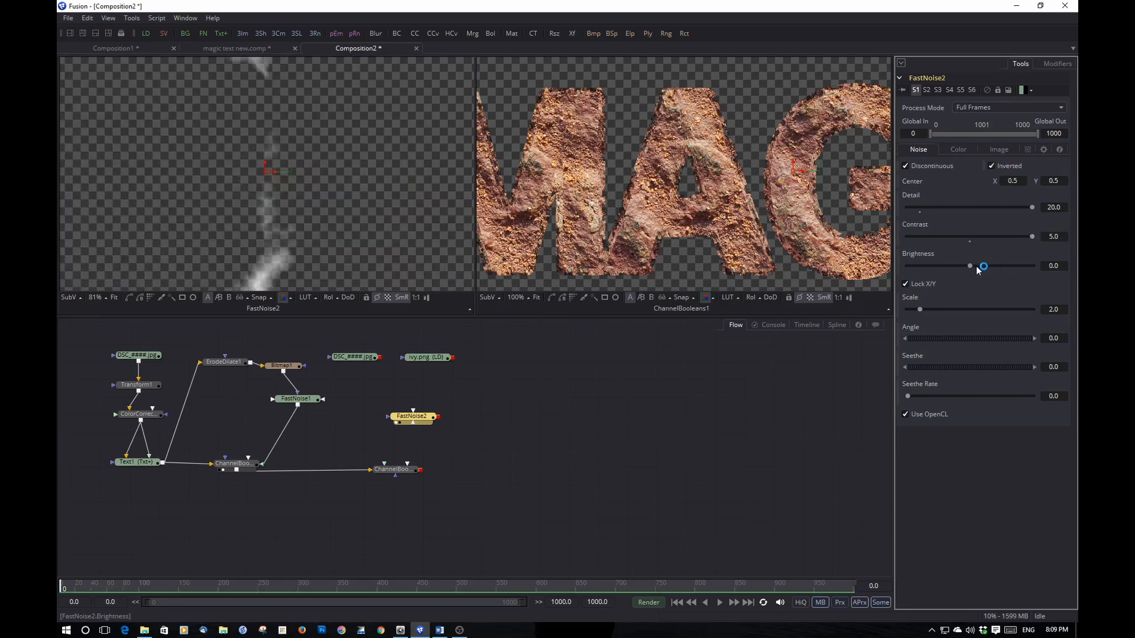
pyautogui.moveTo(969, 266); pyautogui.dragTo(1066, 262)
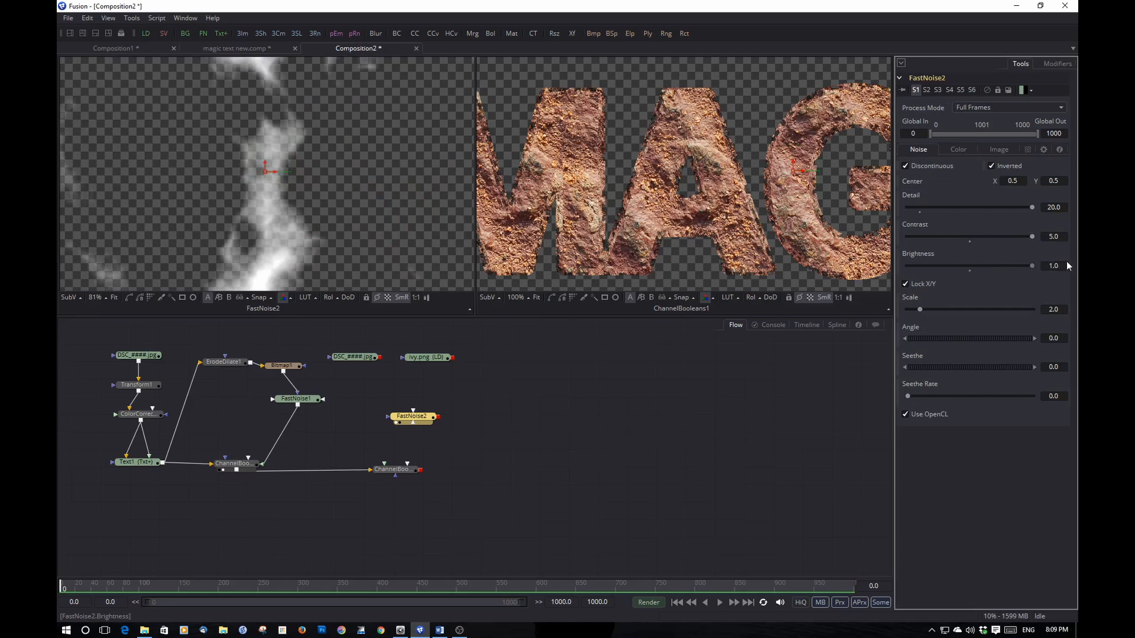
pyautogui.click(1058, 265)
pyautogui.write('1.')
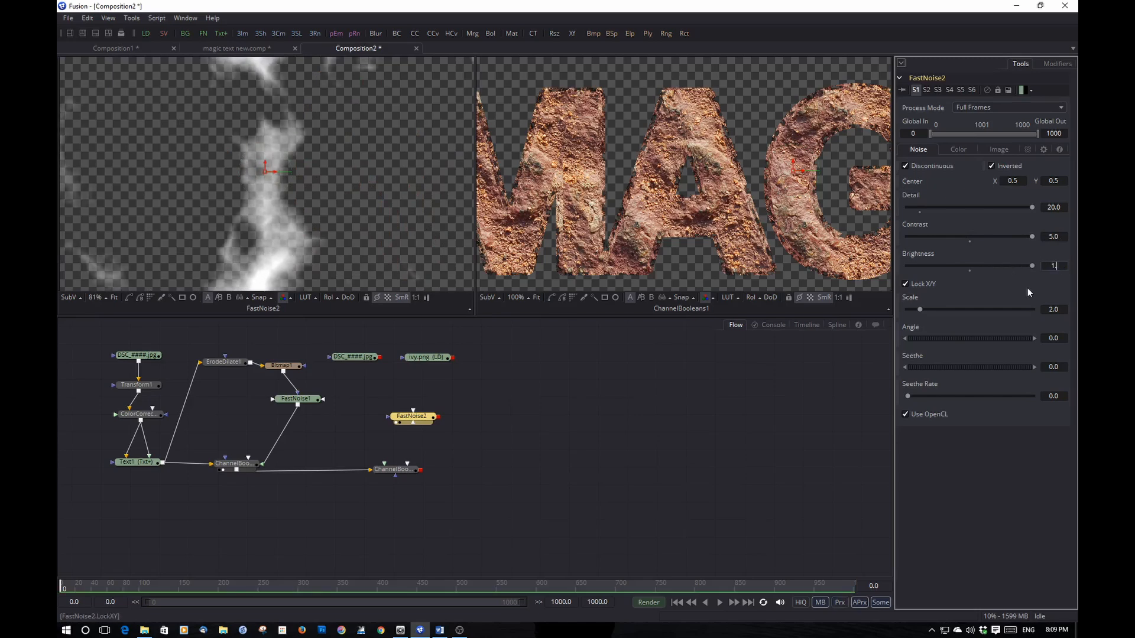
pyautogui.write('5')
pyautogui.press('Tab')
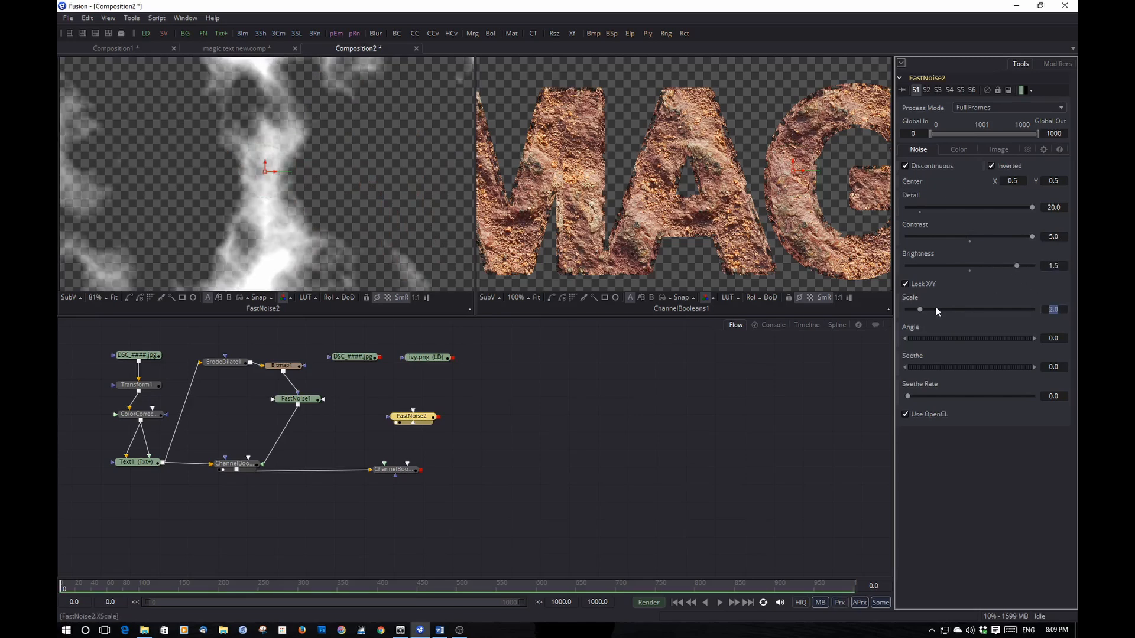
# Set the second FastNoise scale to 20 and its contrast to 9 to thin the crack pattern.
pyautogui.moveTo(916, 311); pyautogui.dragTo(1068, 307)
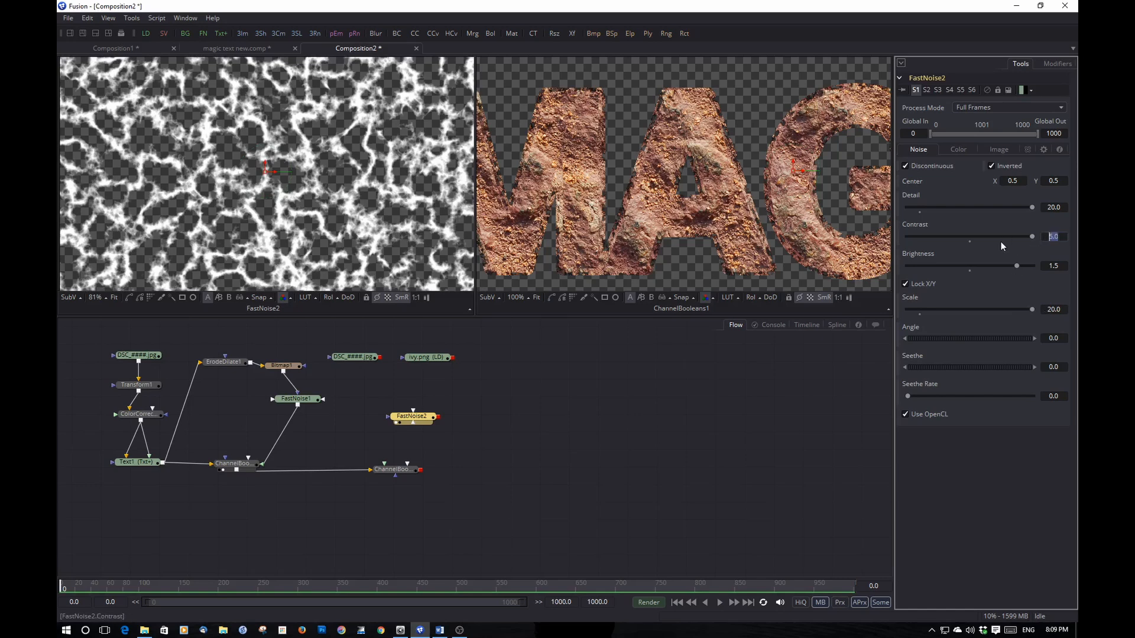
pyautogui.write('9')
pyautogui.press('Return')
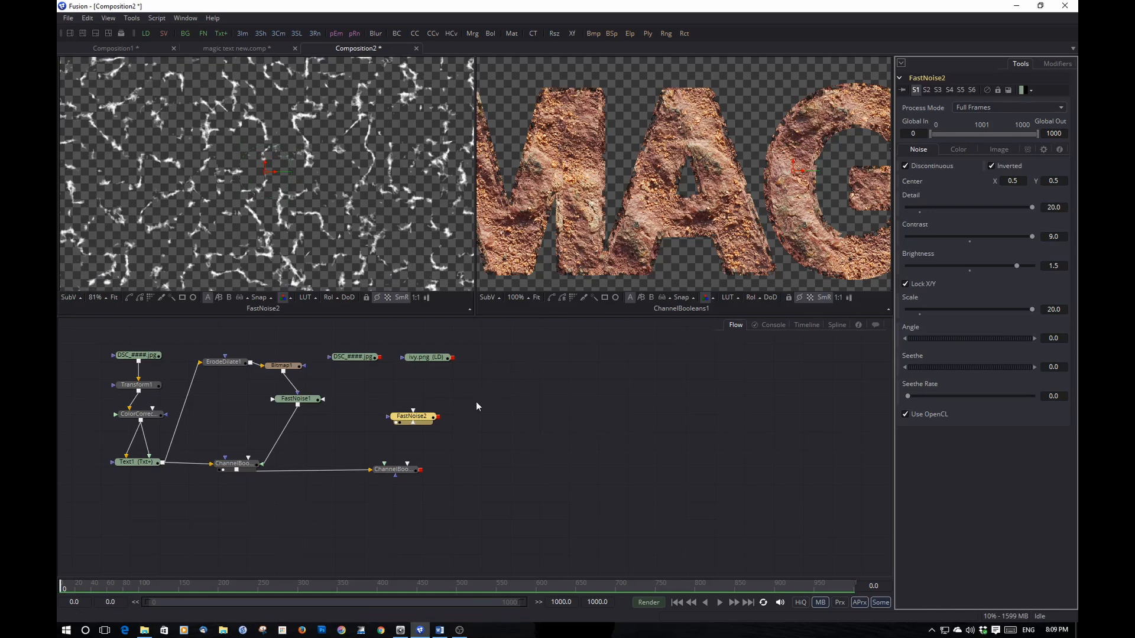
# Connect the second FastNoise to the second Channel Booleans node as foreground and set the node's operation to Subtract.
pyautogui.moveTo(425, 419); pyautogui.dragTo(390, 475)
pyautogui.click(396, 474)
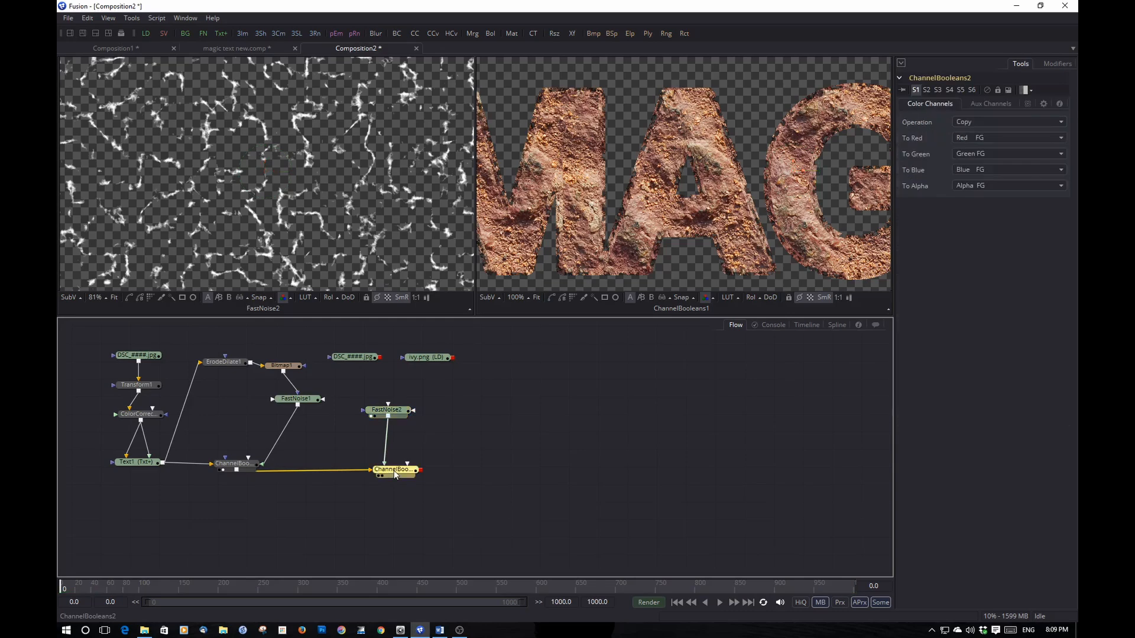
pyautogui.click(973, 121)
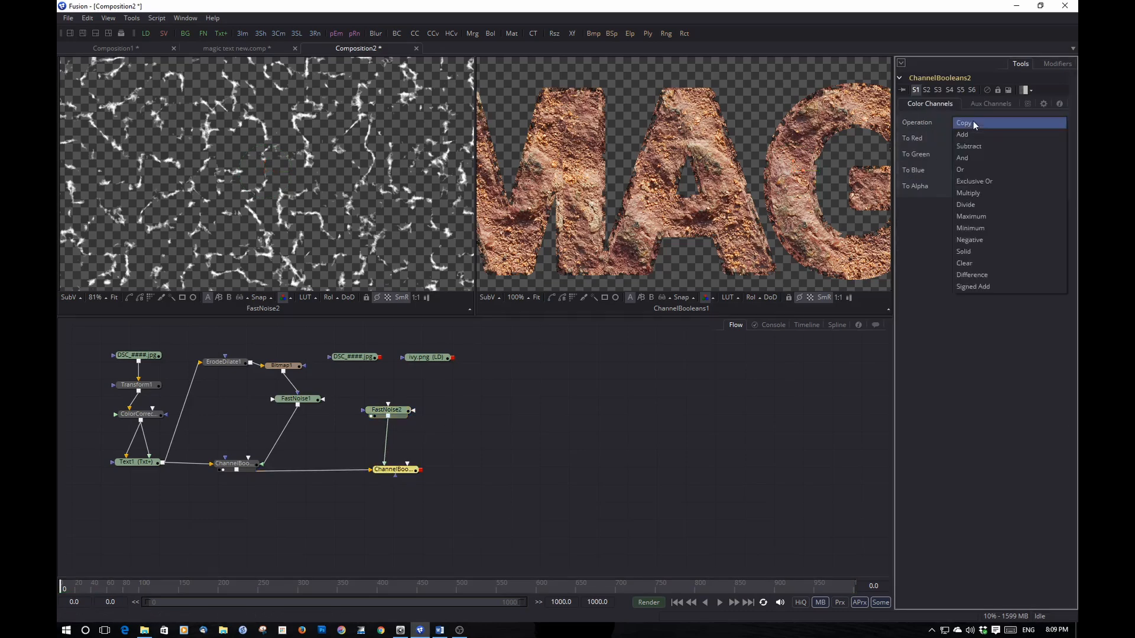
pyautogui.click(983, 146)
# Set the To Red, To Green and To Blue channels of the second Channel Booleans node to Alpha FG.
pyautogui.click(984, 138)
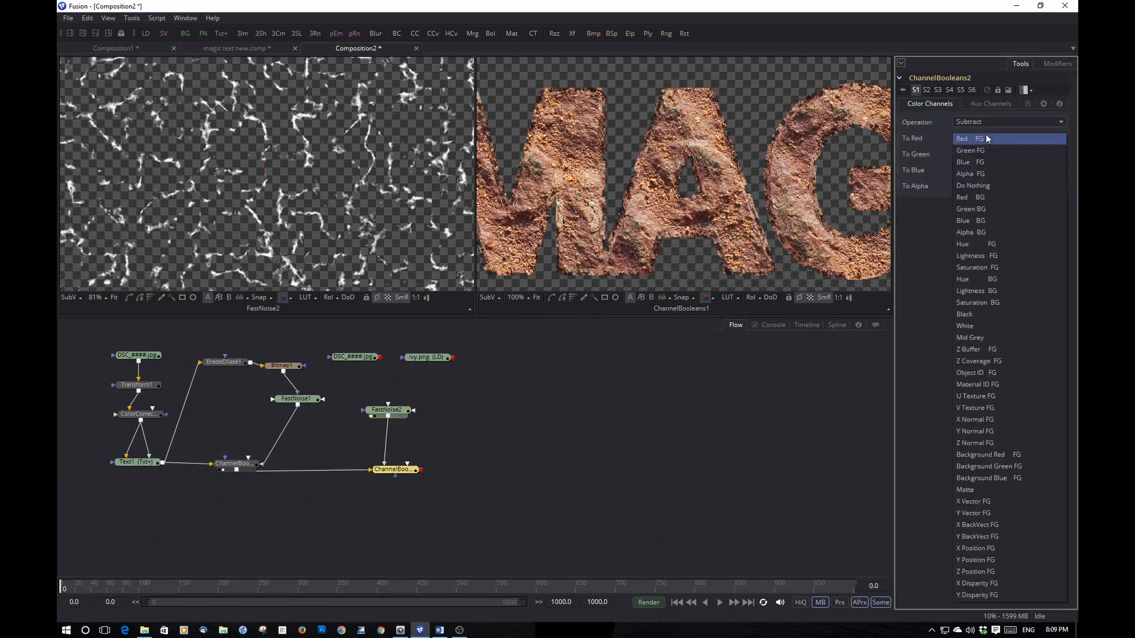
pyautogui.click(913, 260)
pyautogui.click(990, 185)
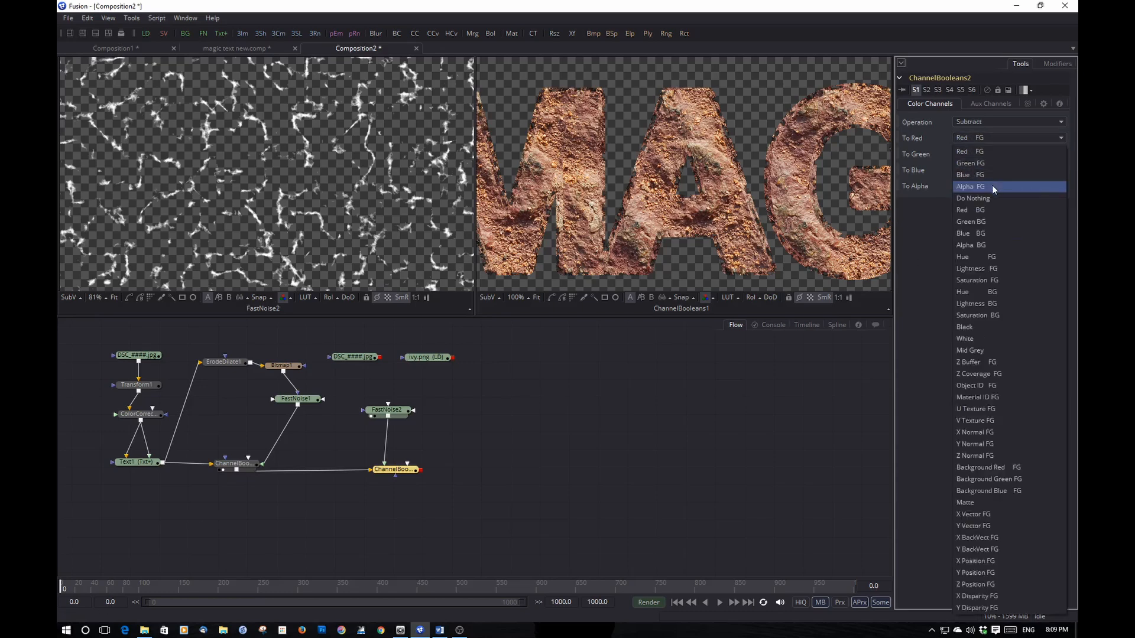
pyautogui.click(992, 185)
pyautogui.click(984, 136)
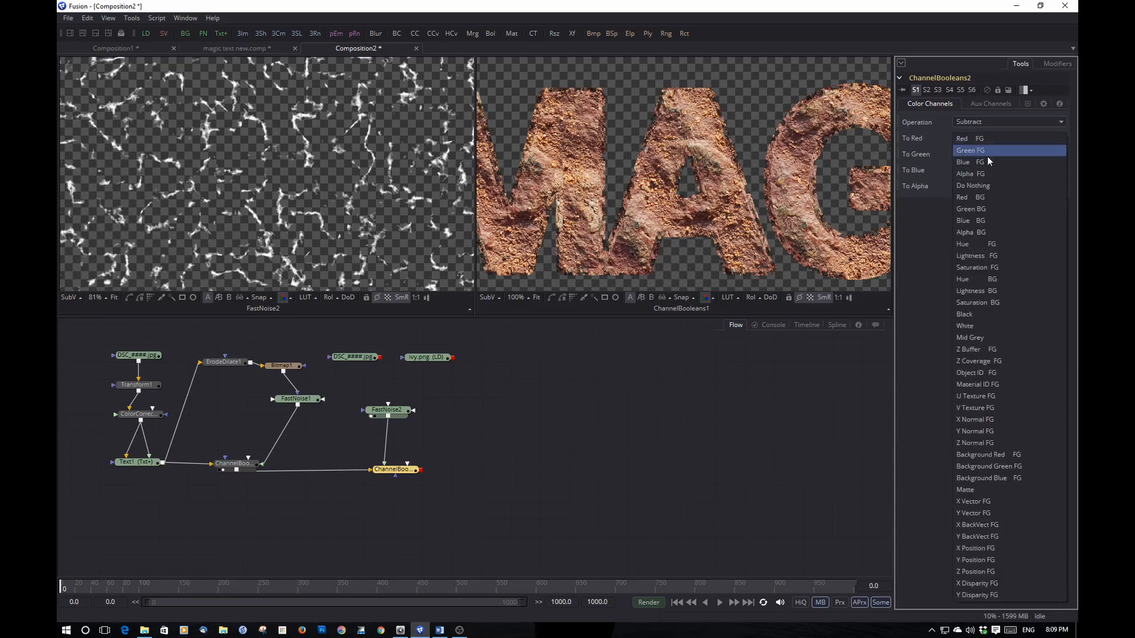
pyautogui.click(991, 170)
pyautogui.click(985, 155)
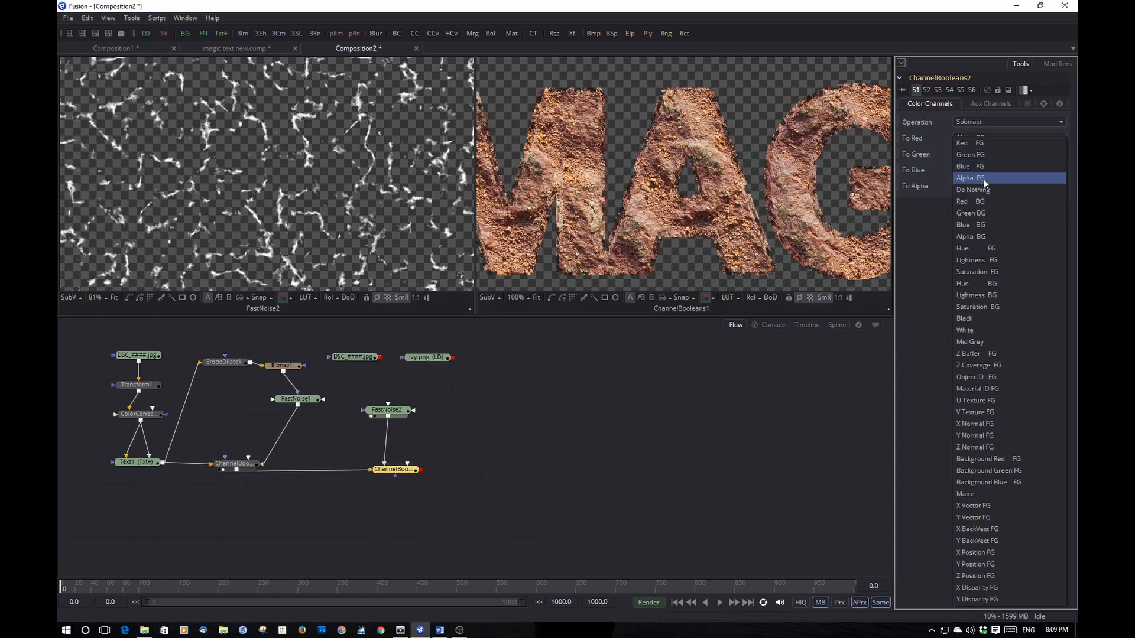
pyautogui.click(984, 179)
pyautogui.click(983, 168)
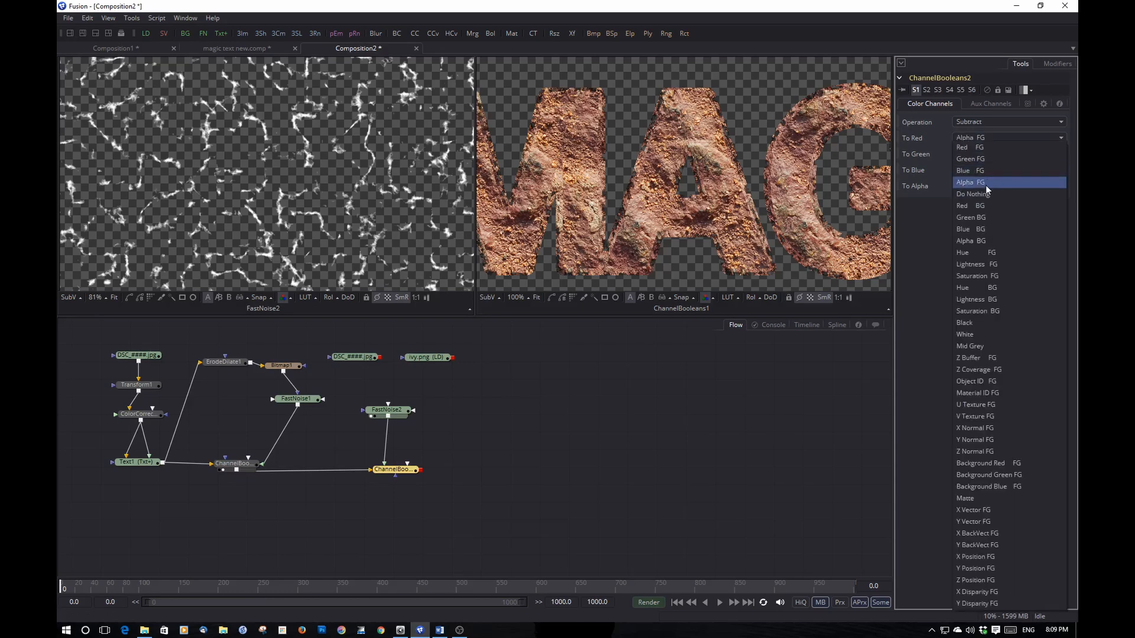
pyautogui.click(985, 183)
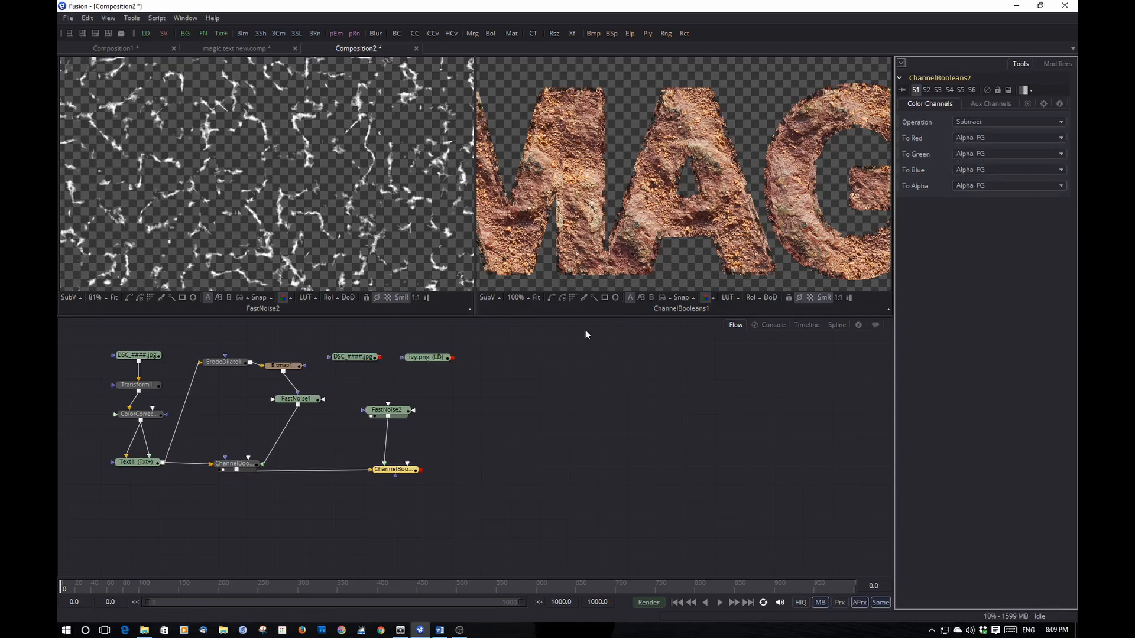
# Show the second Channel Booleans node in the second viewer and examine the cracks around the letter A up close.
pyautogui.click(407, 470)
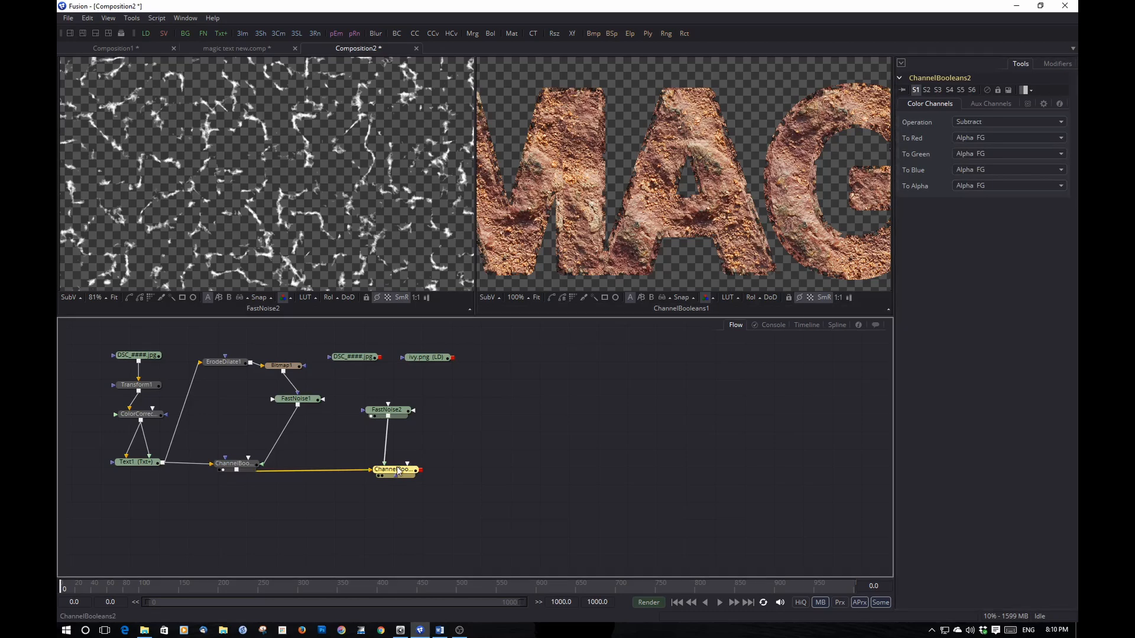
pyautogui.press('2')
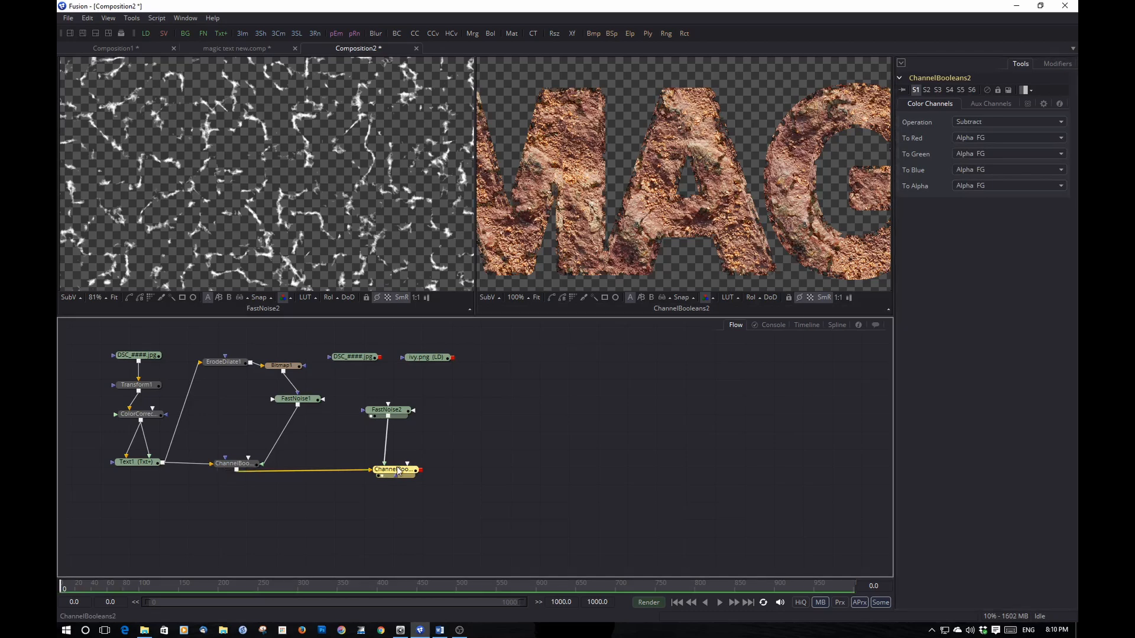
pyautogui.scroll(3, 672, 217)
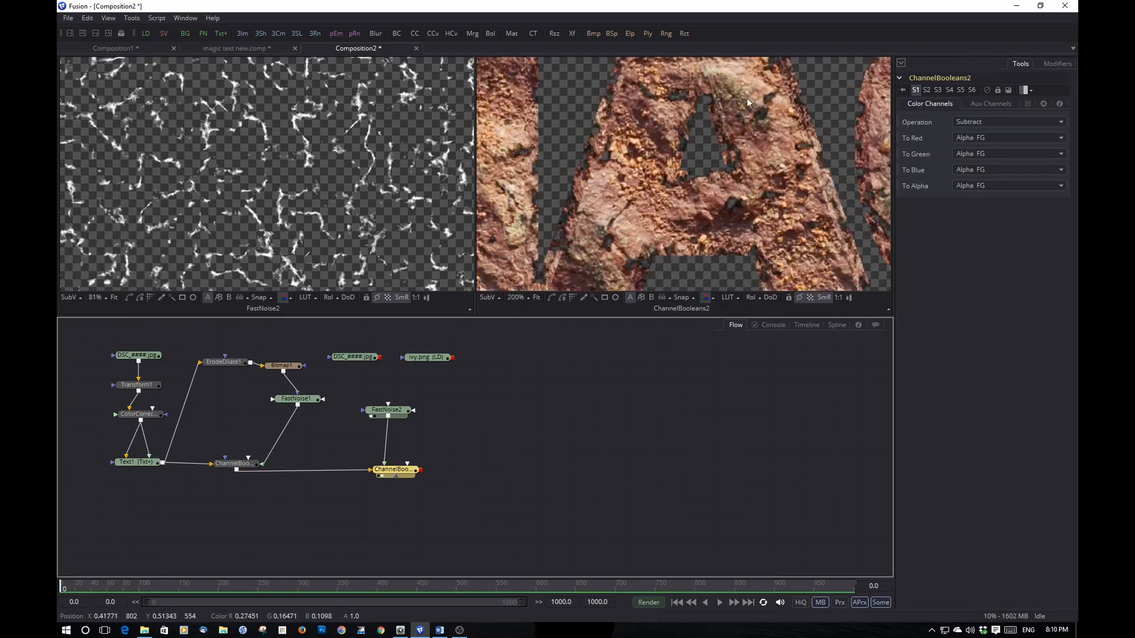
pyautogui.scroll(-3, 747, 99)
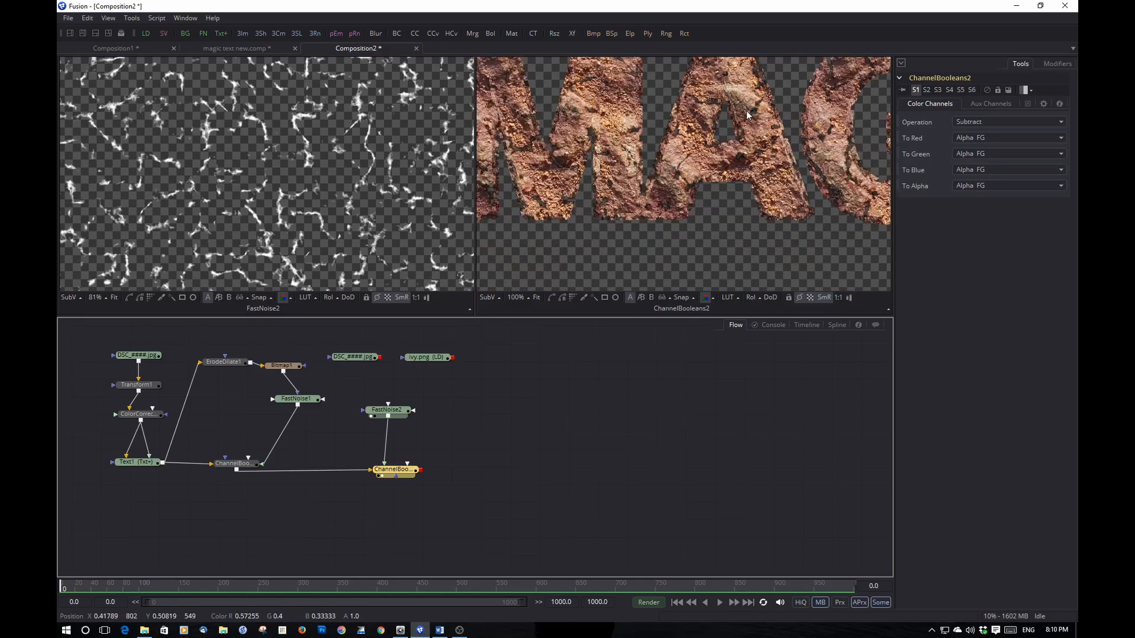
pyautogui.scroll(3, 707, 169)
pyautogui.scroll(-1, 662, 162)
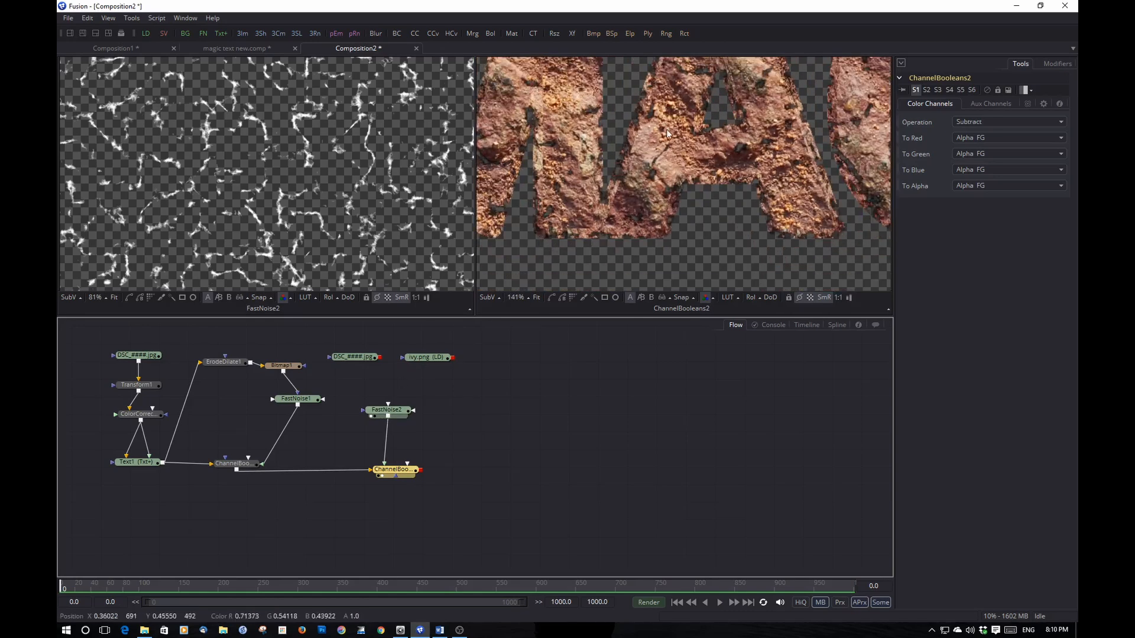
# Set the second FastNoise contrast to about 7.84 and brightness to about 1.30, checking the cracks on the letters.
pyautogui.click(390, 409)
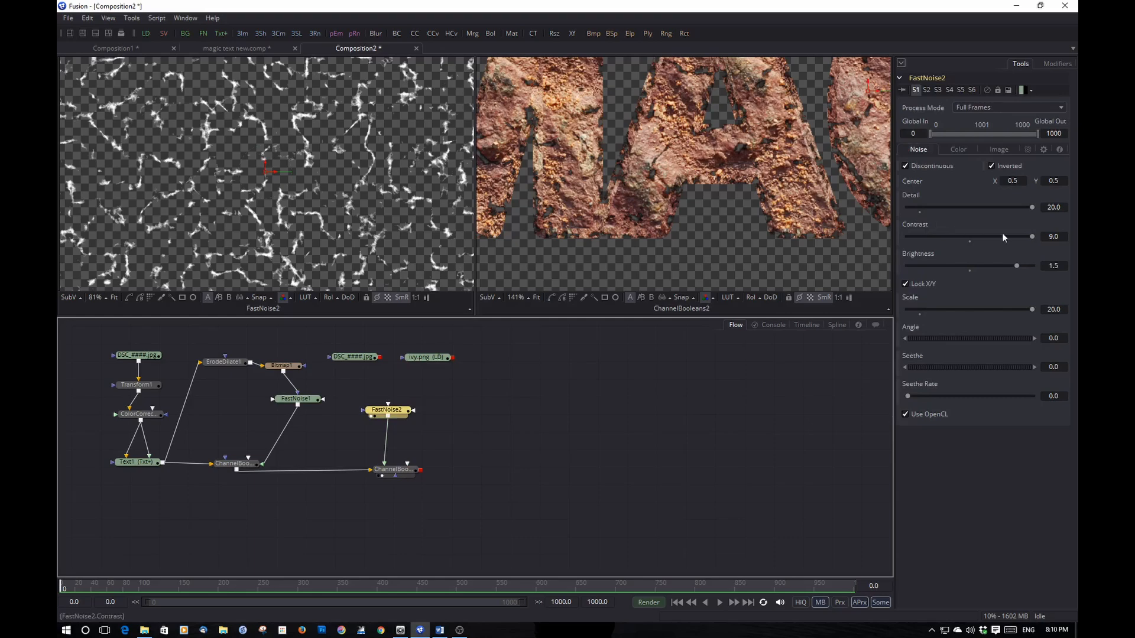
pyautogui.moveTo(1031, 235); pyautogui.dragTo(1012, 267)
pyautogui.moveTo(782, 176); pyautogui.dragTo(762, 261)
pyautogui.moveTo(1020, 235); pyautogui.dragTo(1026, 238)
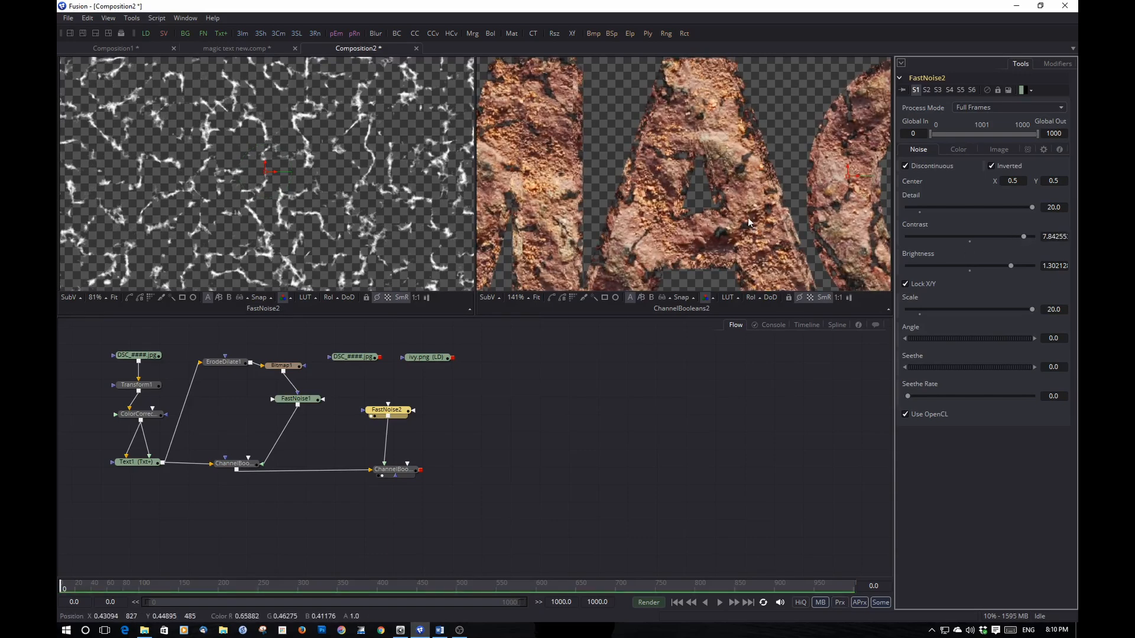
pyautogui.moveTo(748, 222)
pyautogui.mouseDown()
pyautogui.moveTo(471, 209)
pyautogui.moveTo(726, 204)
pyautogui.moveTo(746, 219)
pyautogui.mouseUp()
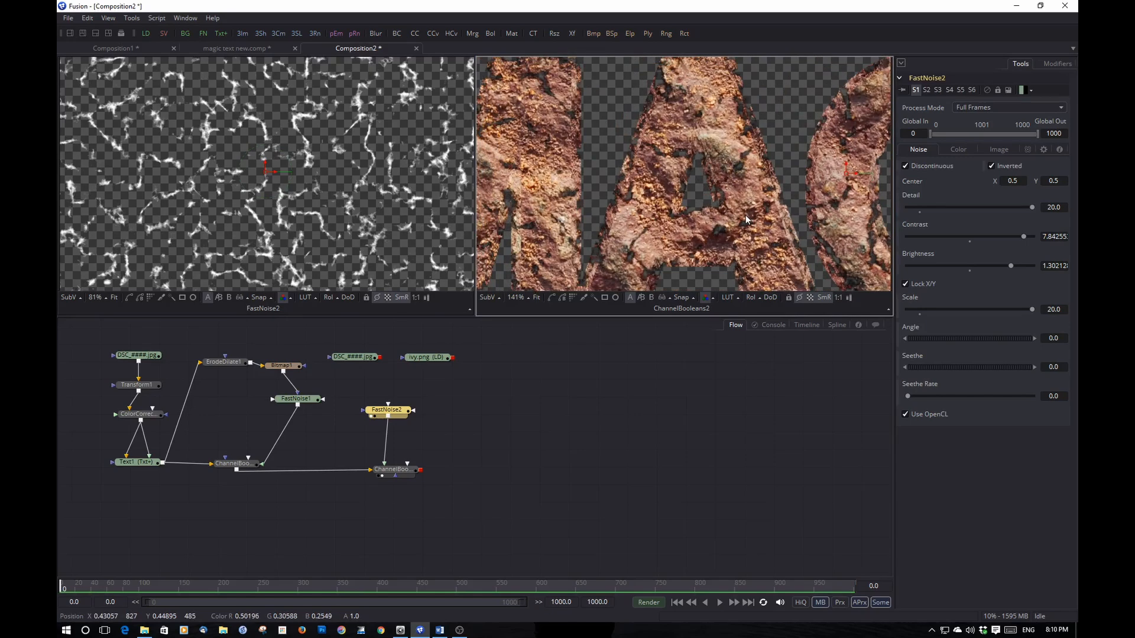
pyautogui.click(400, 471)
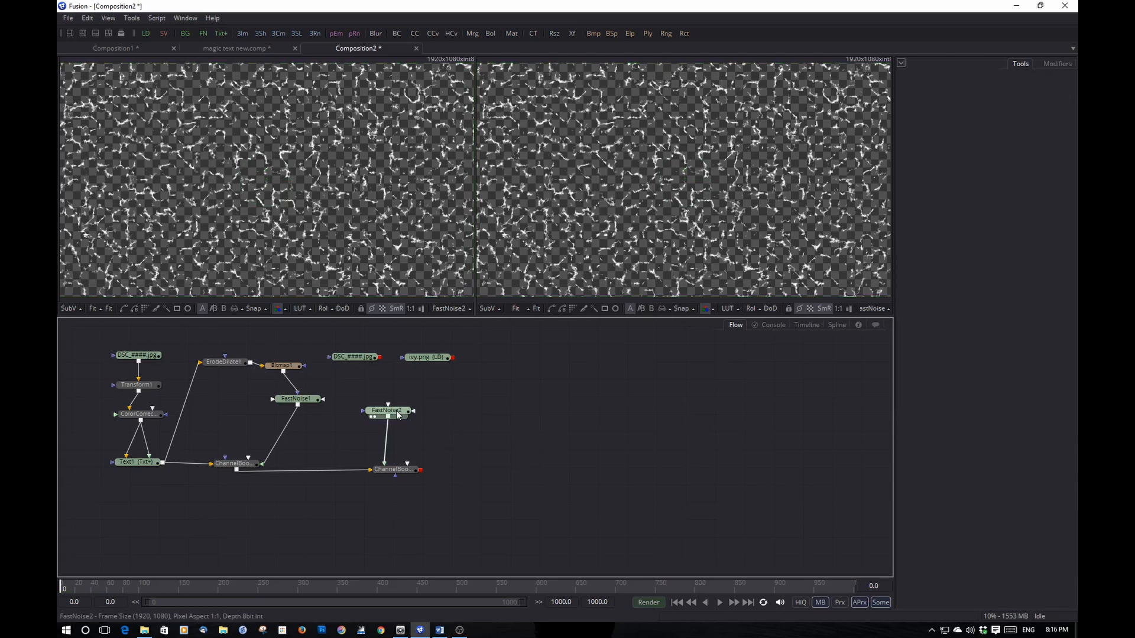
# Add a Background node to the flow beside the second FastNoise node.
pyautogui.moveTo(396, 413)
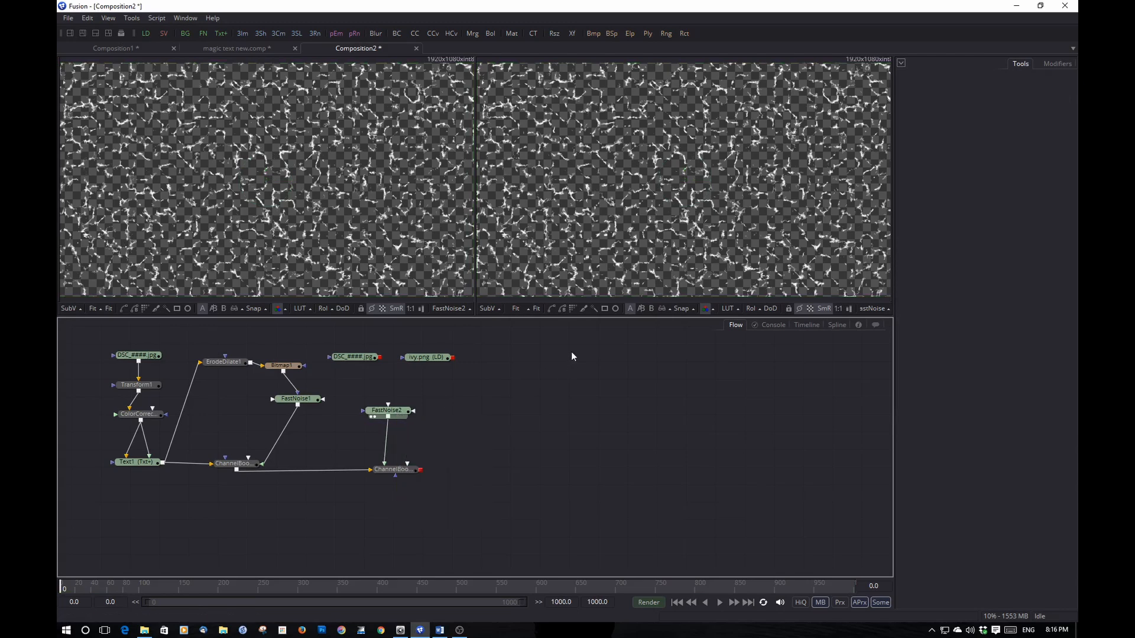
pyautogui.scroll(2, 366, 221)
pyautogui.scroll(3, 611, 213)
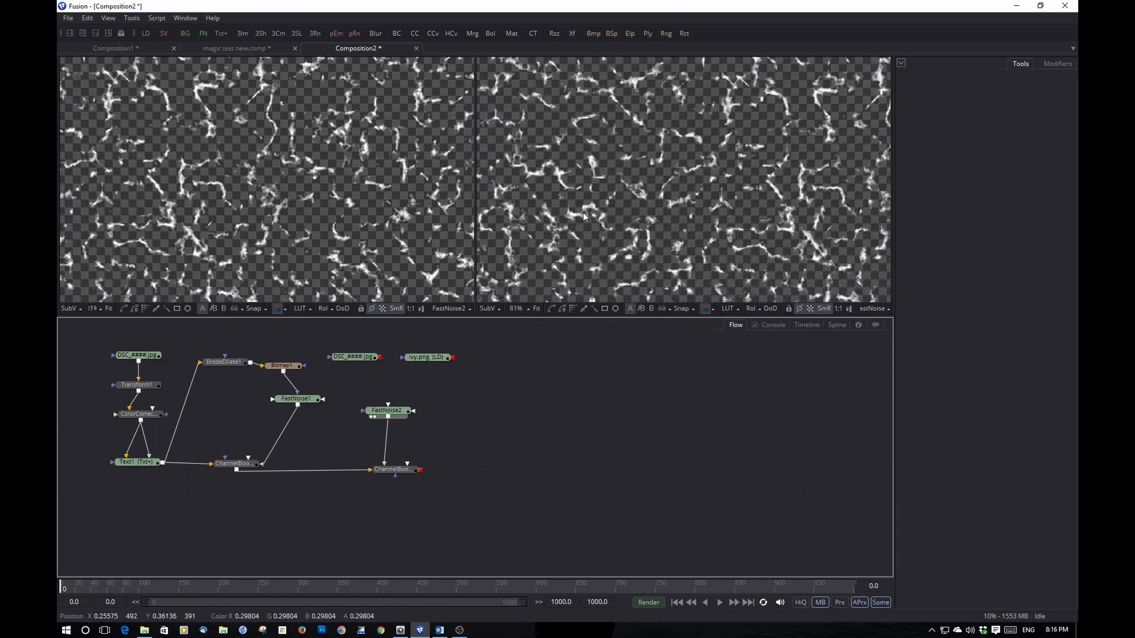
pyautogui.hotkey('ctrl', 'space')
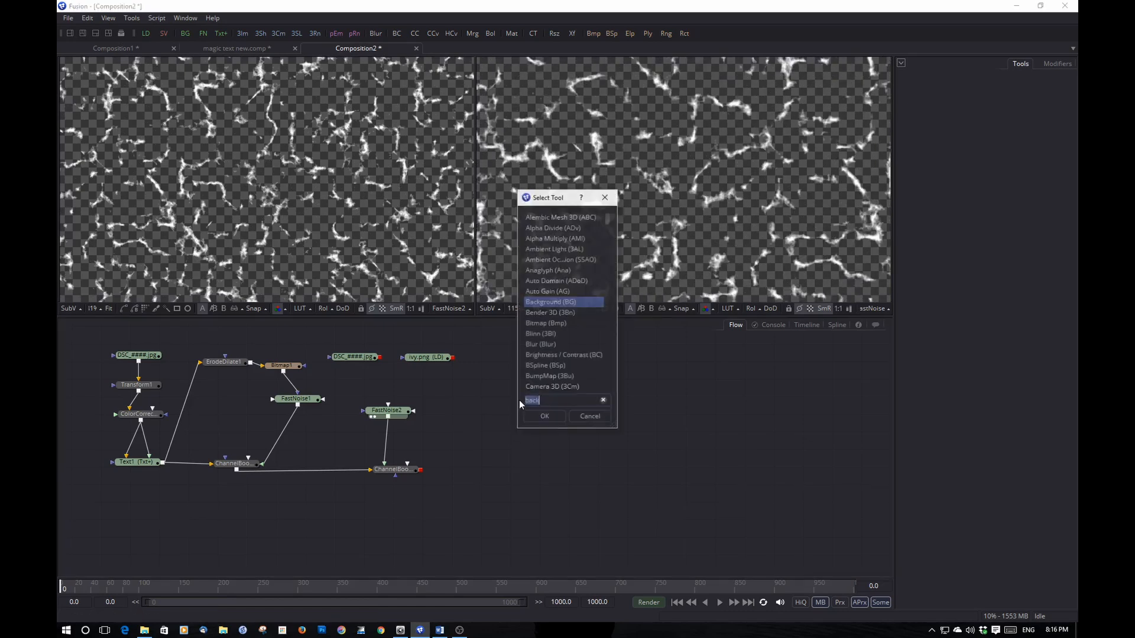
pyautogui.write('bac')
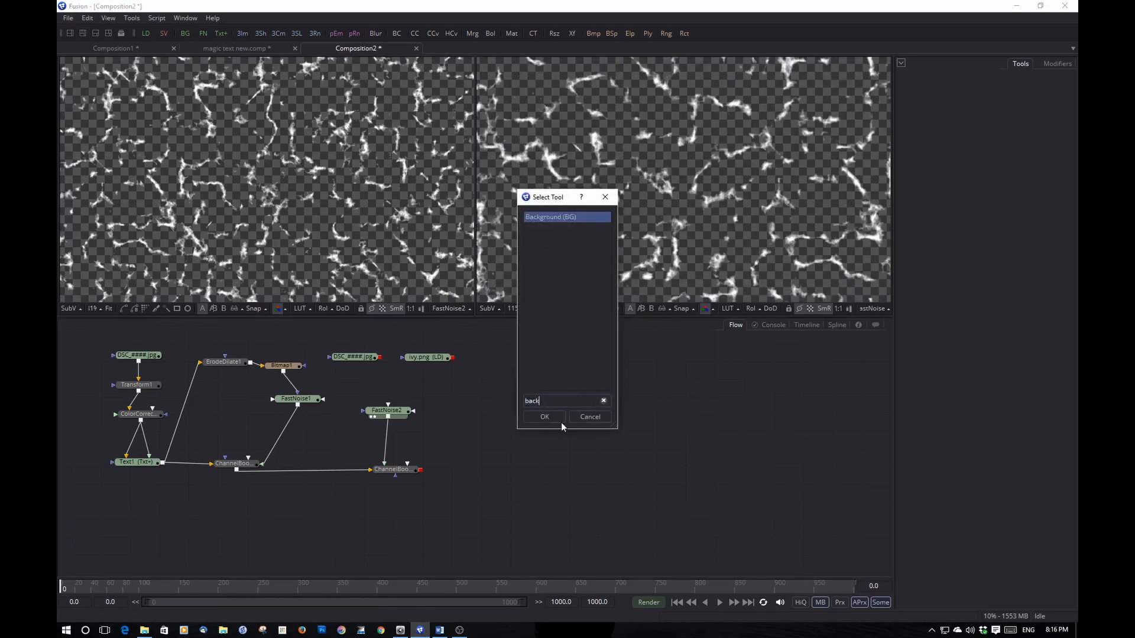
pyautogui.click(545, 417)
pyautogui.moveTo(528, 404); pyautogui.dragTo(497, 416)
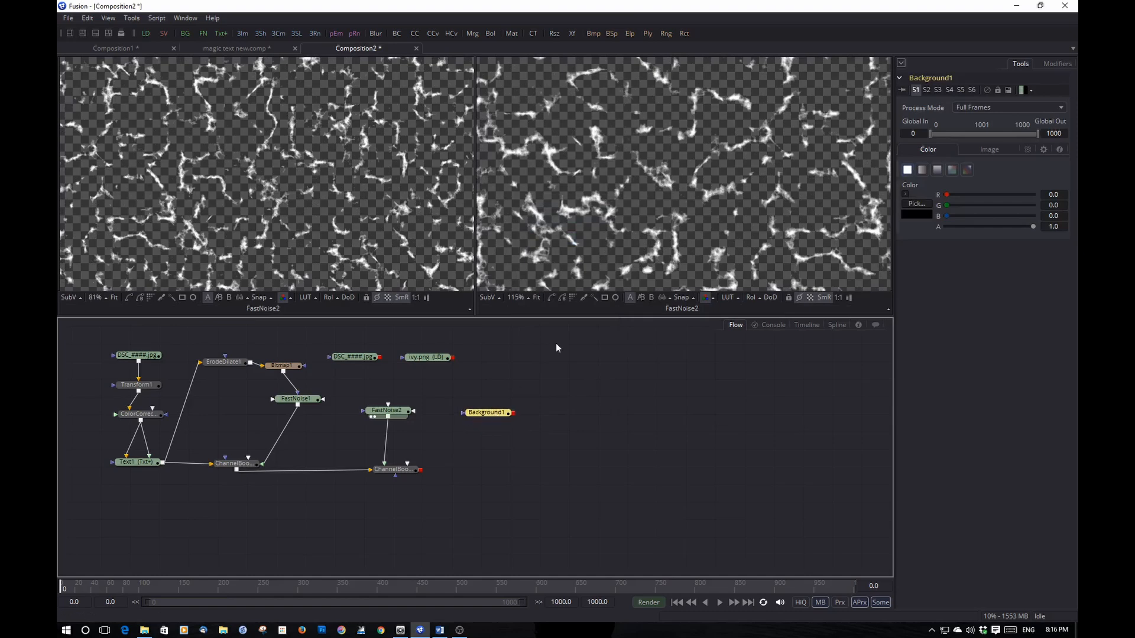
# Set the Background node's colour to dark red #390000.
pyautogui.click(928, 213)
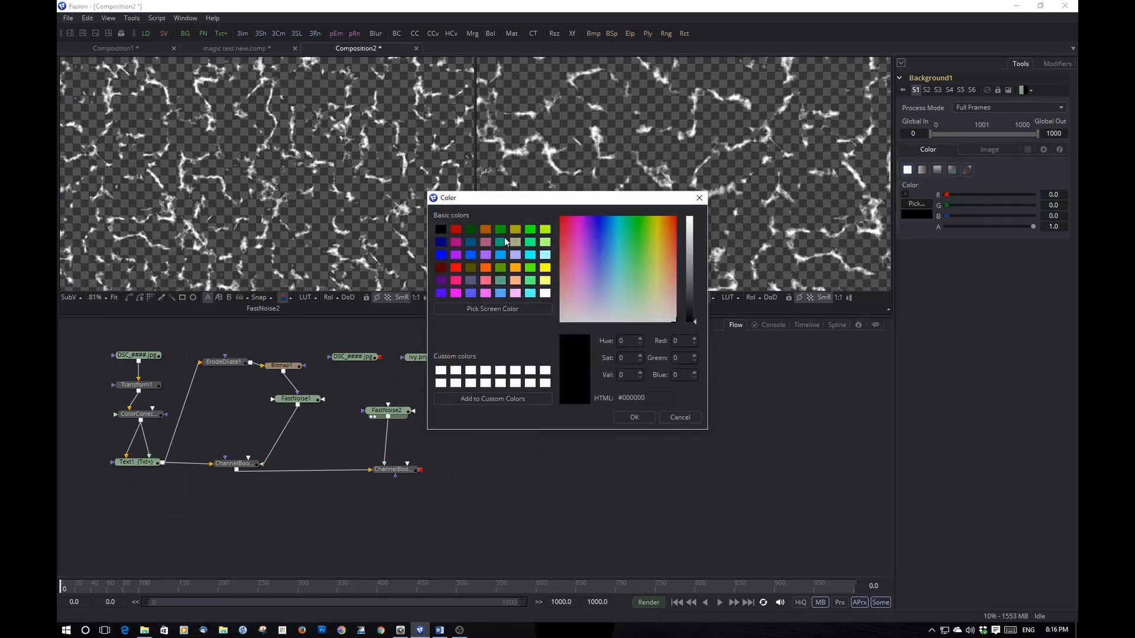
pyautogui.click(457, 230)
pyautogui.click(440, 267)
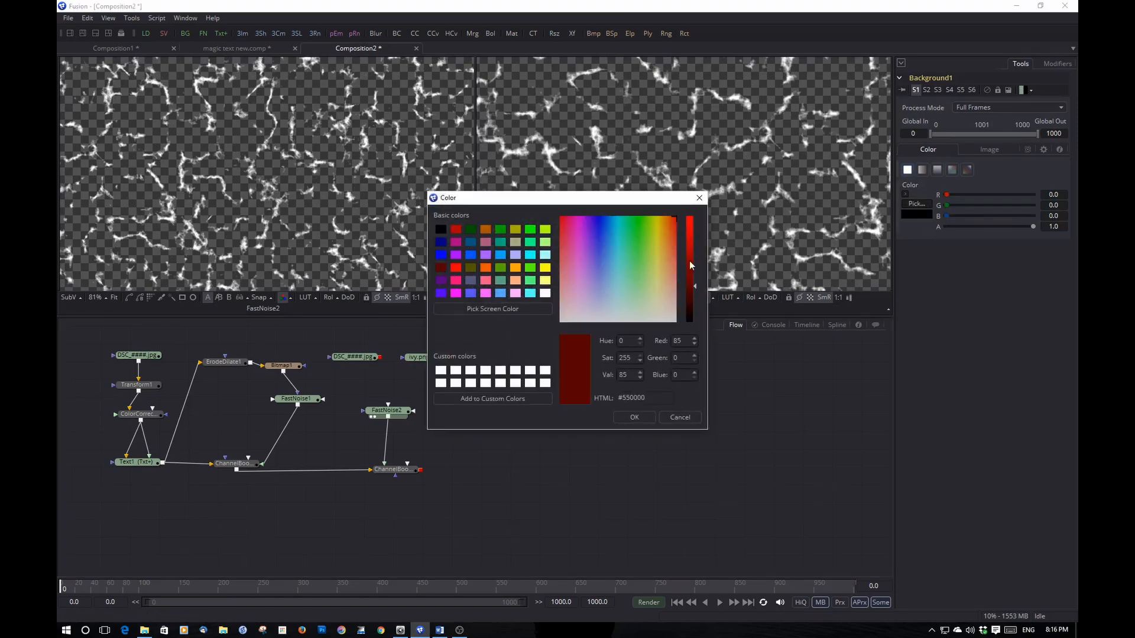
pyautogui.moveTo(695, 286); pyautogui.dragTo(699, 302)
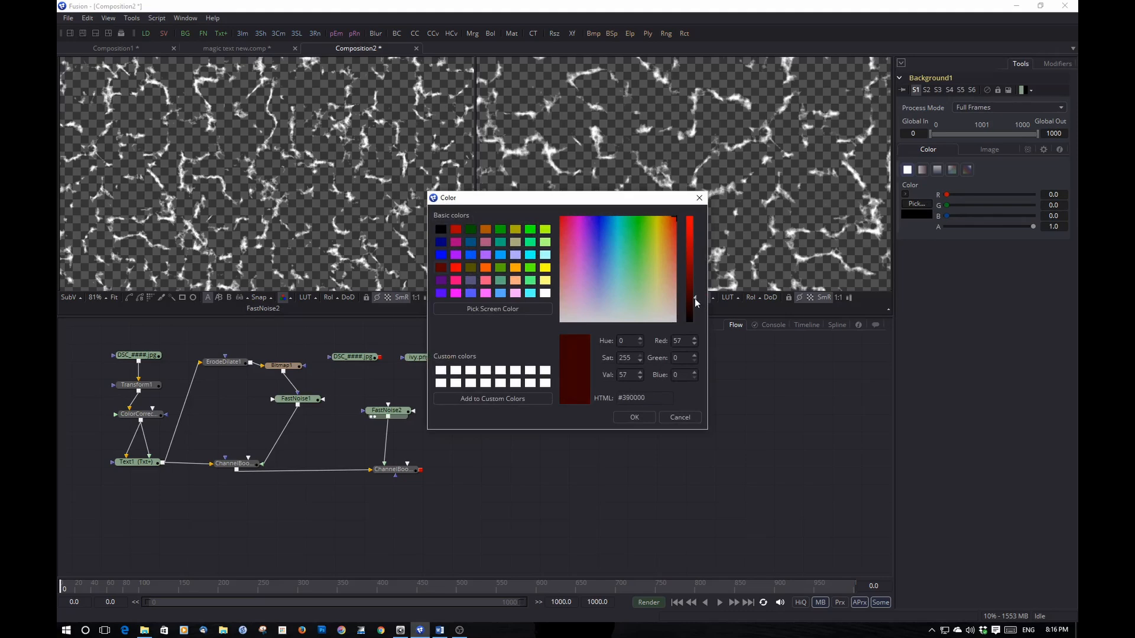
pyautogui.click(643, 417)
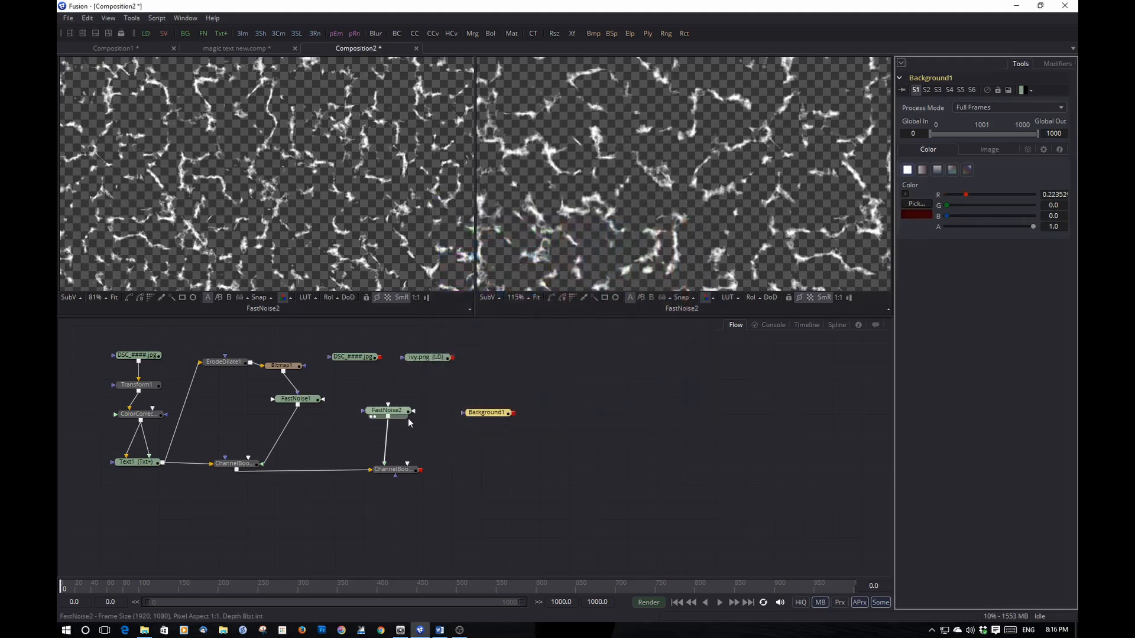
# Mask the Background node with the second FastNoise, and add a Merge node after the second Channel Booleans node.
pyautogui.moveTo(388, 417); pyautogui.dragTo(628, 216)
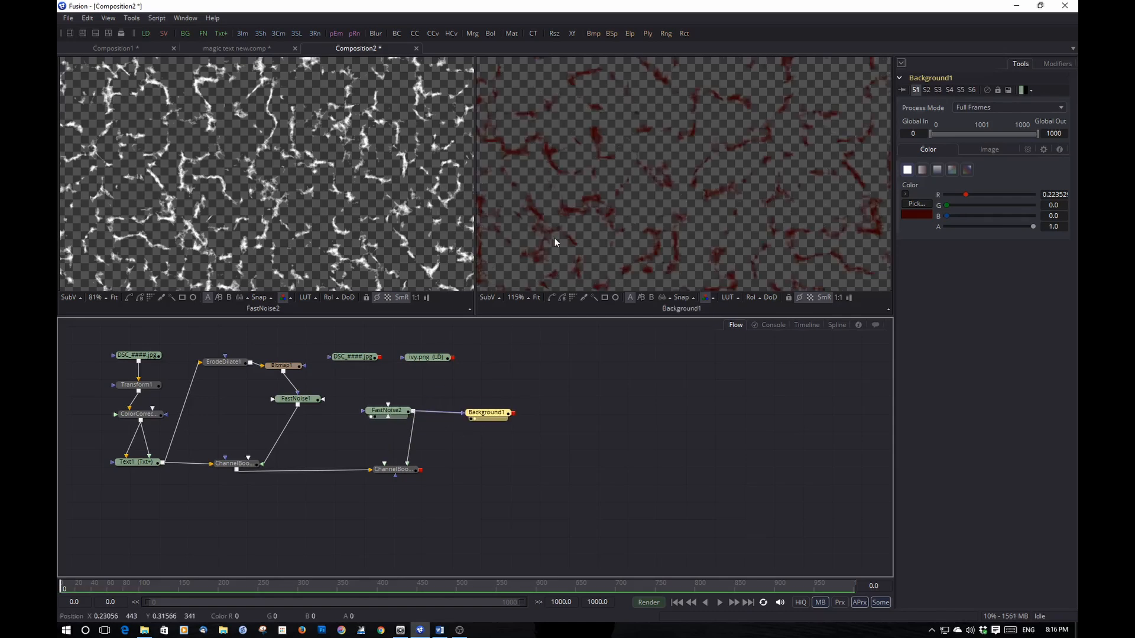
pyautogui.click(393, 469)
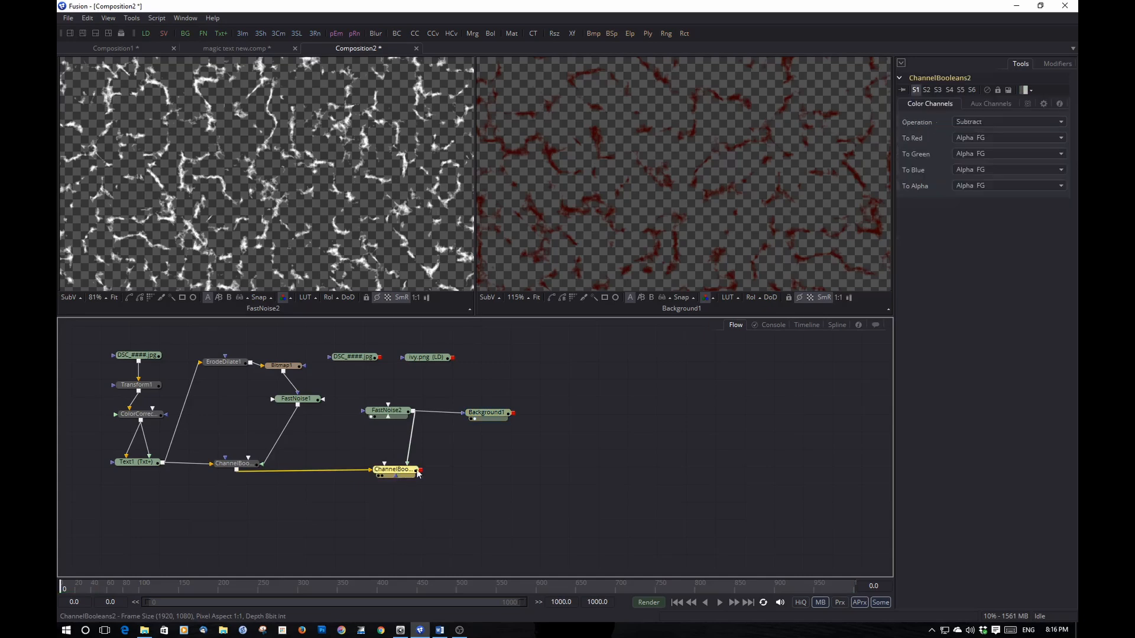
pyautogui.hotkey('shift', 'space')
pyautogui.write('me')
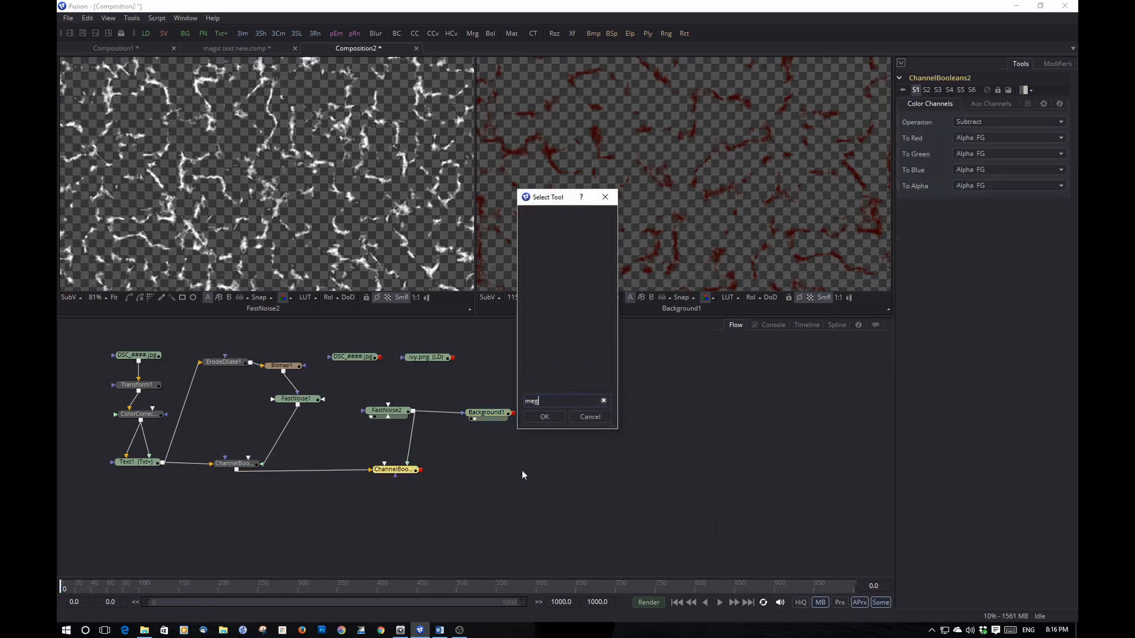
pyautogui.click(531, 415)
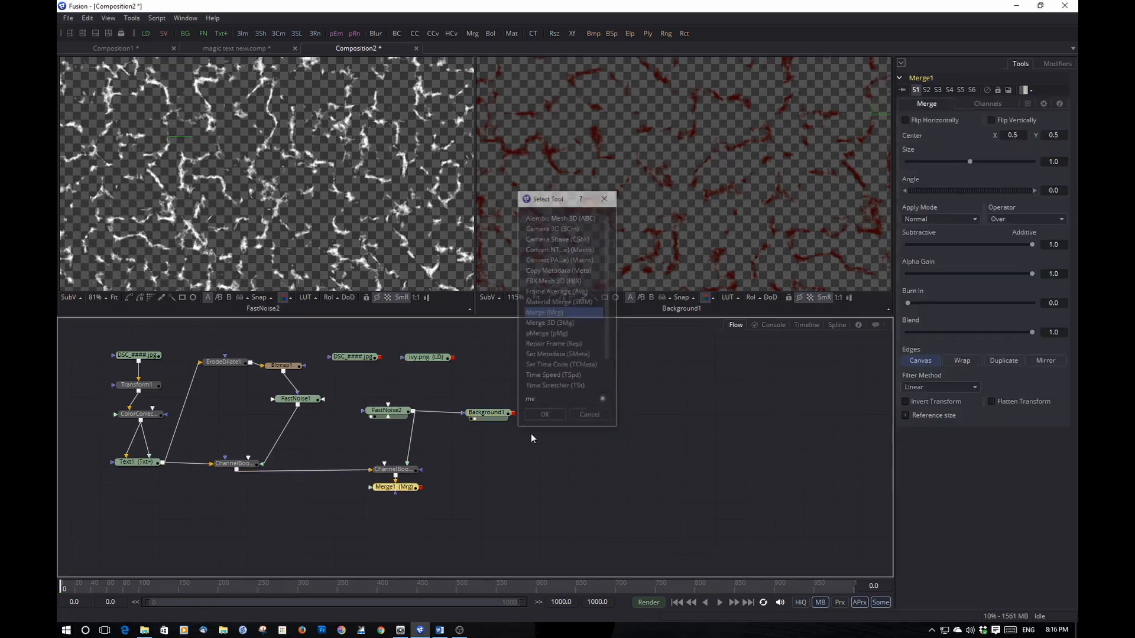
pyautogui.moveTo(396, 486); pyautogui.dragTo(502, 473)
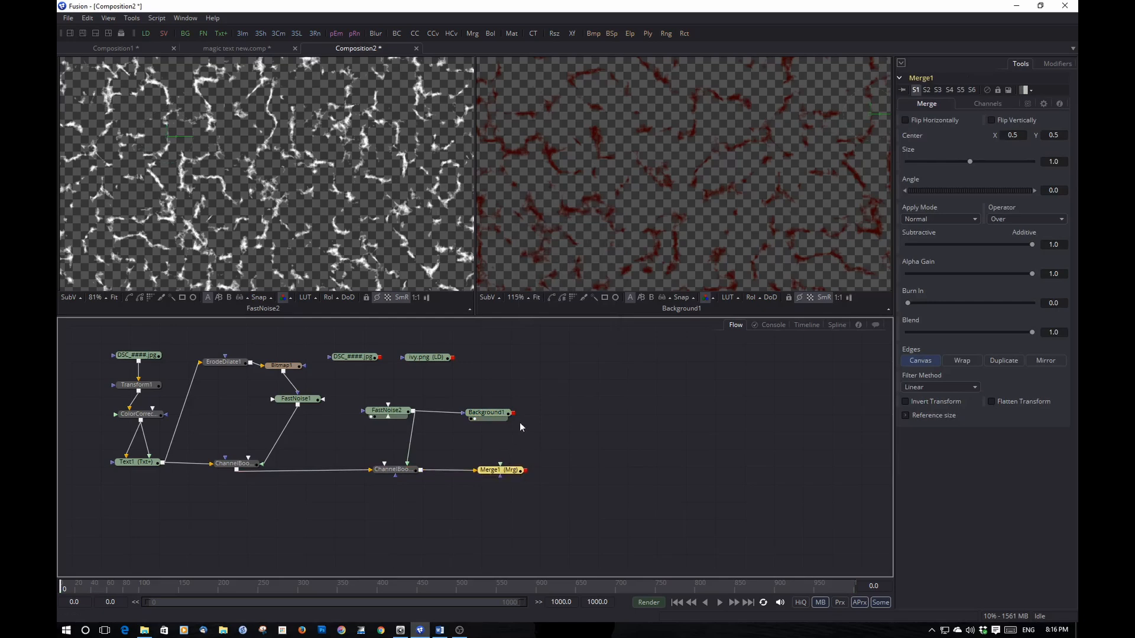
# Connect the masked Background to the Merge node as foreground and show the merged letters in the second viewer.
pyautogui.moveTo(513, 413); pyautogui.dragTo(599, 229)
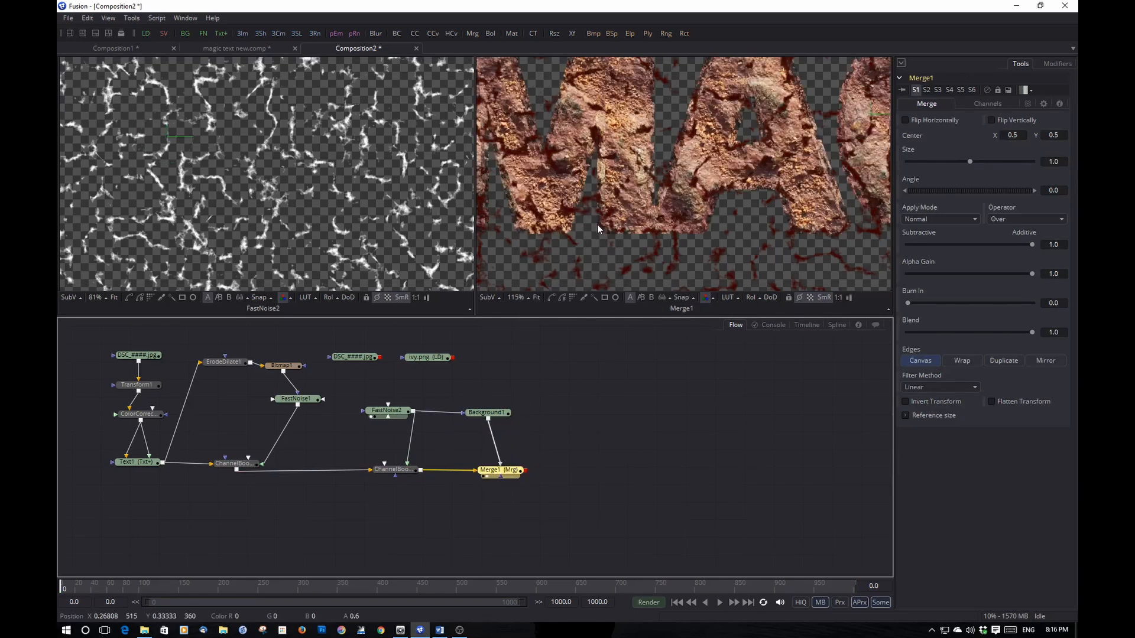
pyautogui.scroll(4, 626, 243)
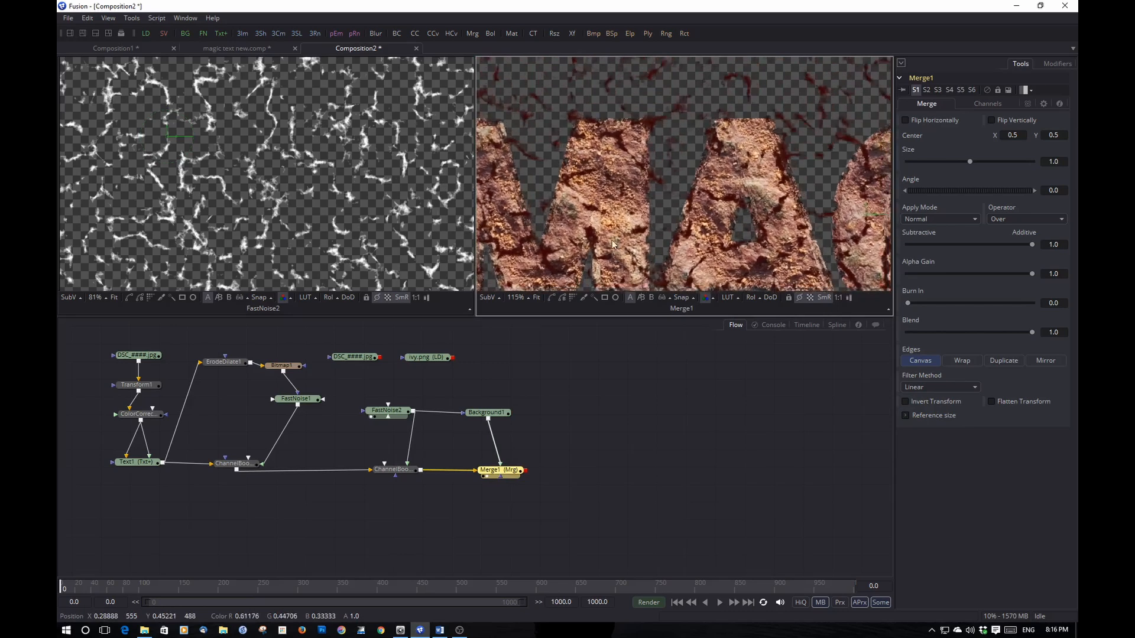
pyautogui.scroll(4, 523, 138)
pyautogui.scroll(-7, 634, 144)
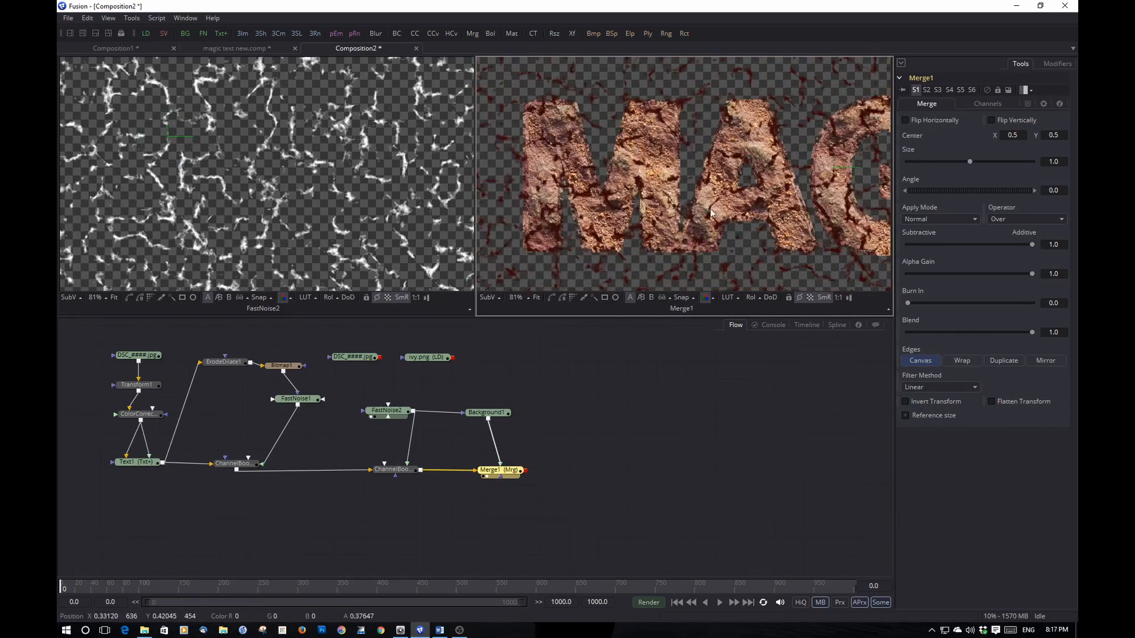
# Set the Merge operator to Atop and check the crack edges on the letter A up close.
pyautogui.click(503, 472)
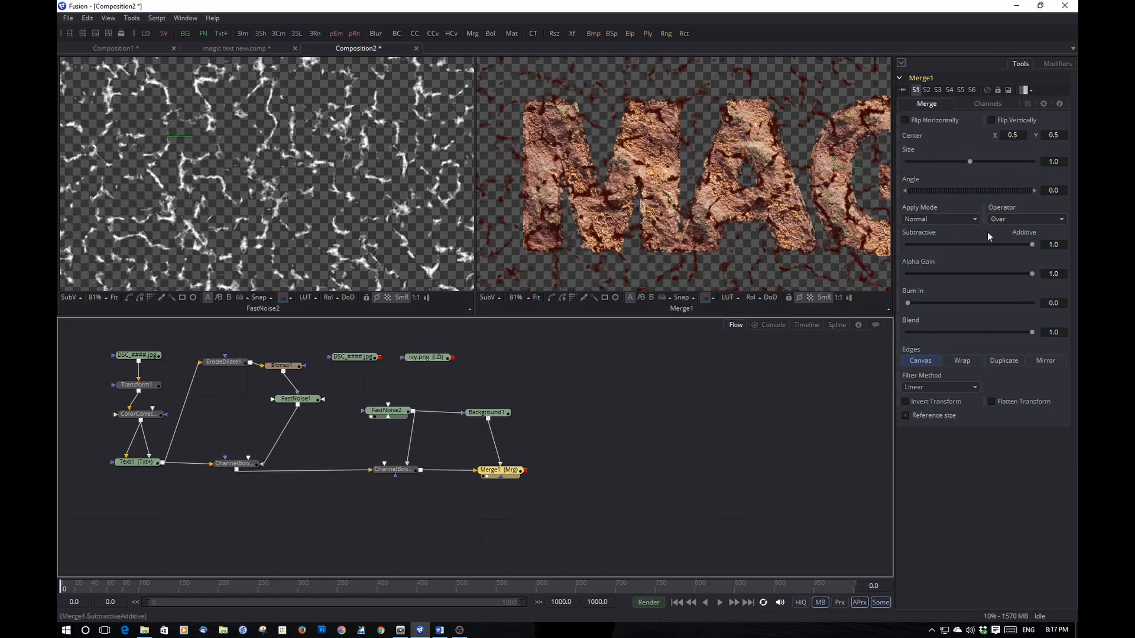
pyautogui.click(1014, 219)
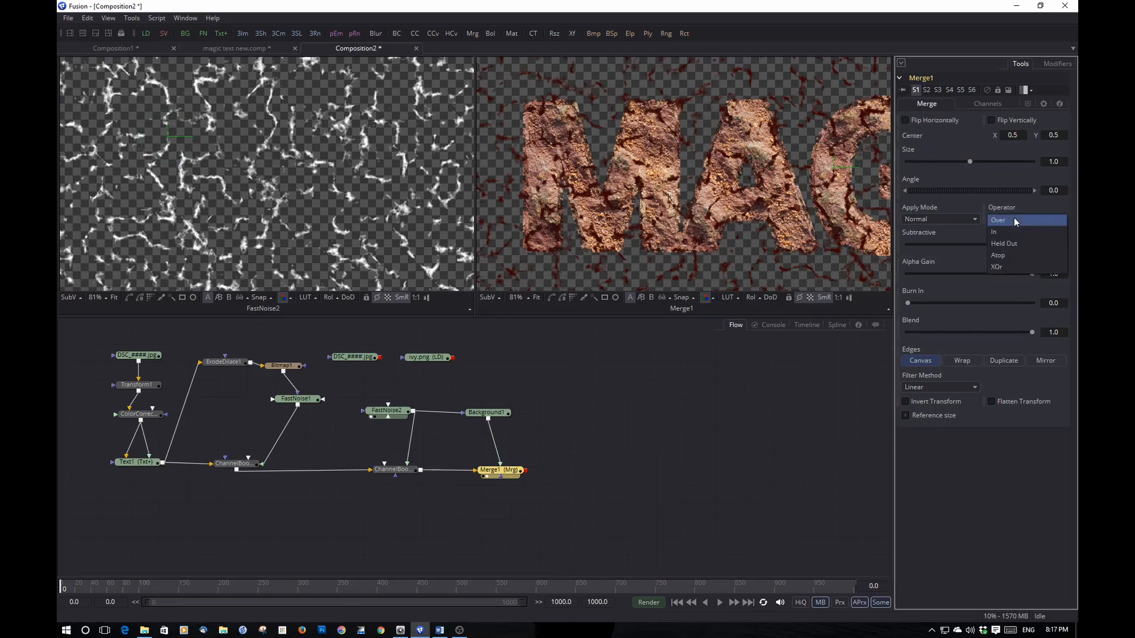
pyautogui.click(1018, 256)
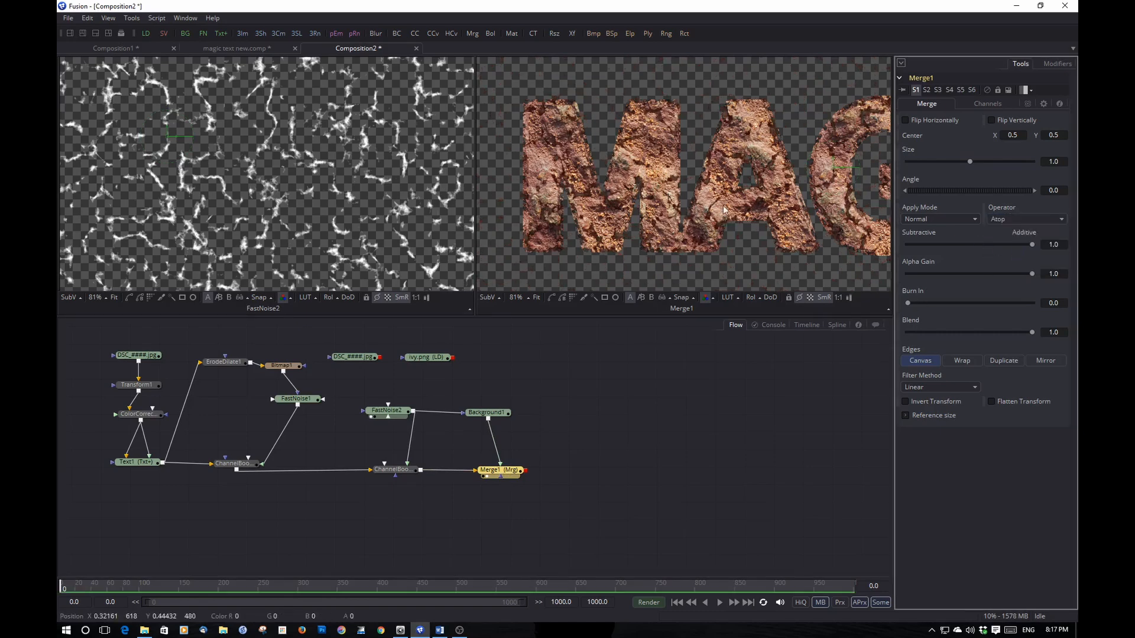
pyautogui.scroll(5, 662, 207)
pyautogui.scroll(2, 652, 197)
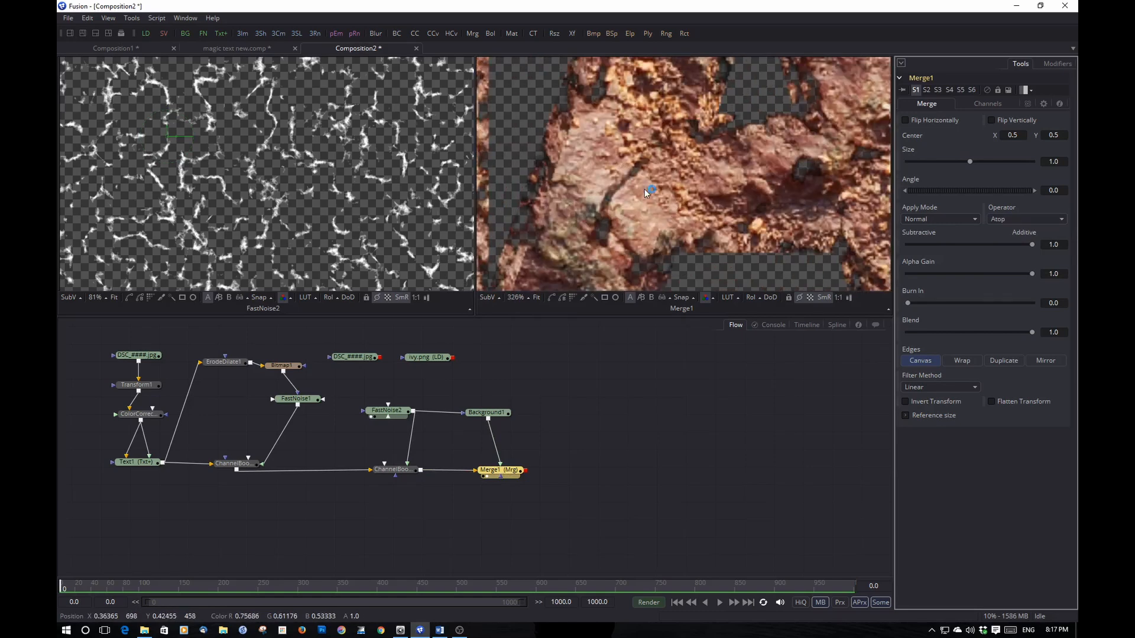
pyautogui.scroll(2, 644, 189)
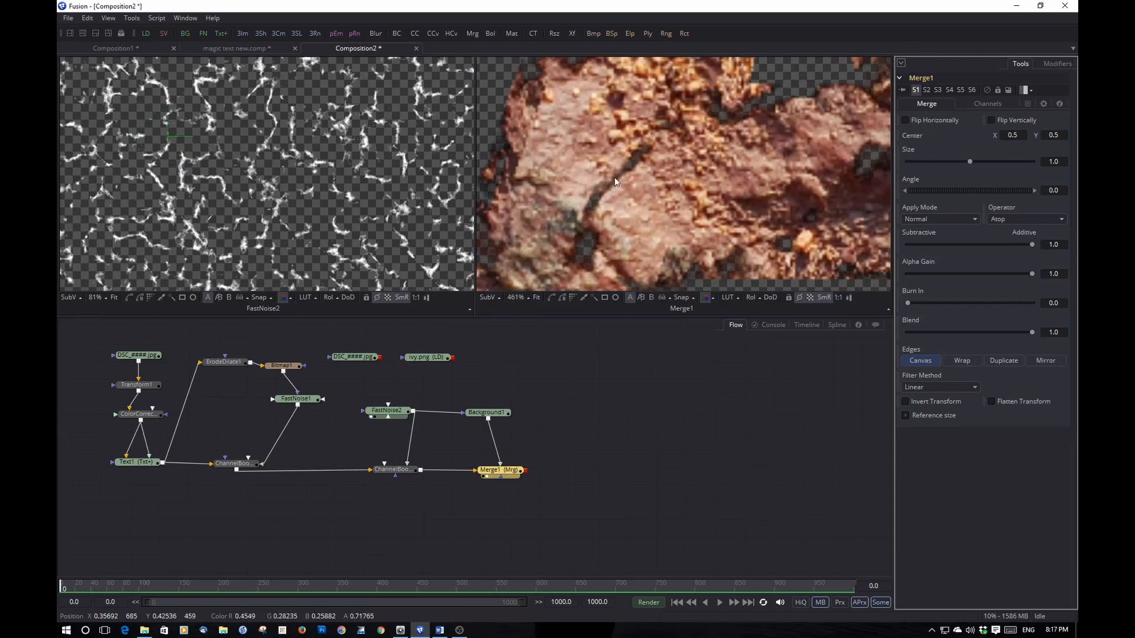
pyautogui.scroll(-1, 633, 166)
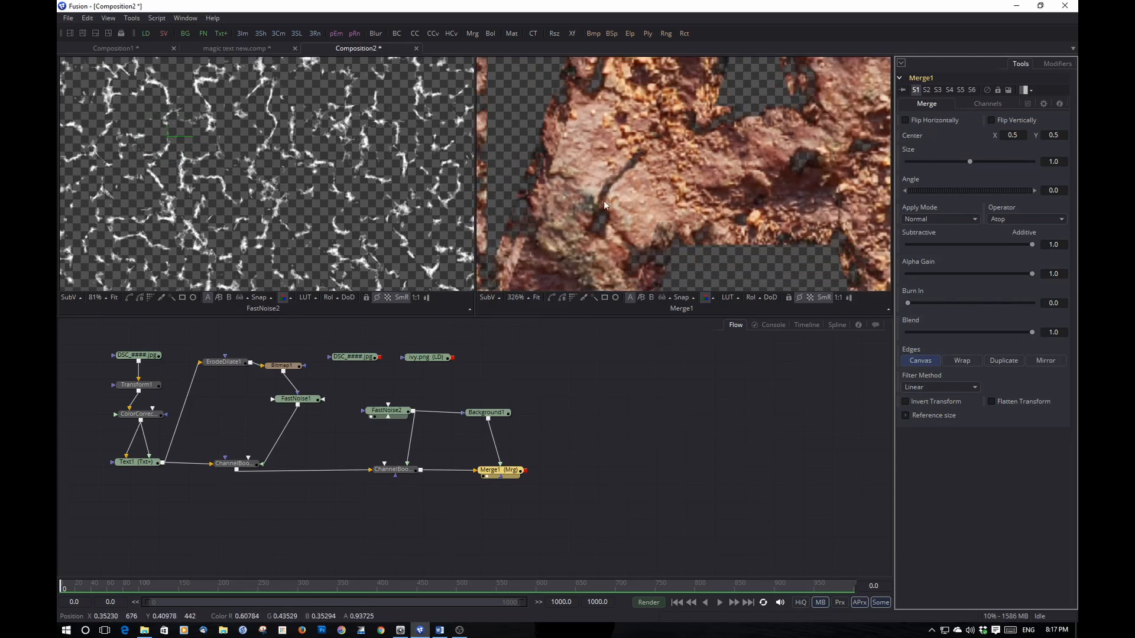
# Move the Background node farther from the second FastNoise node and show it in the first viewer.
pyautogui.click(511, 470)
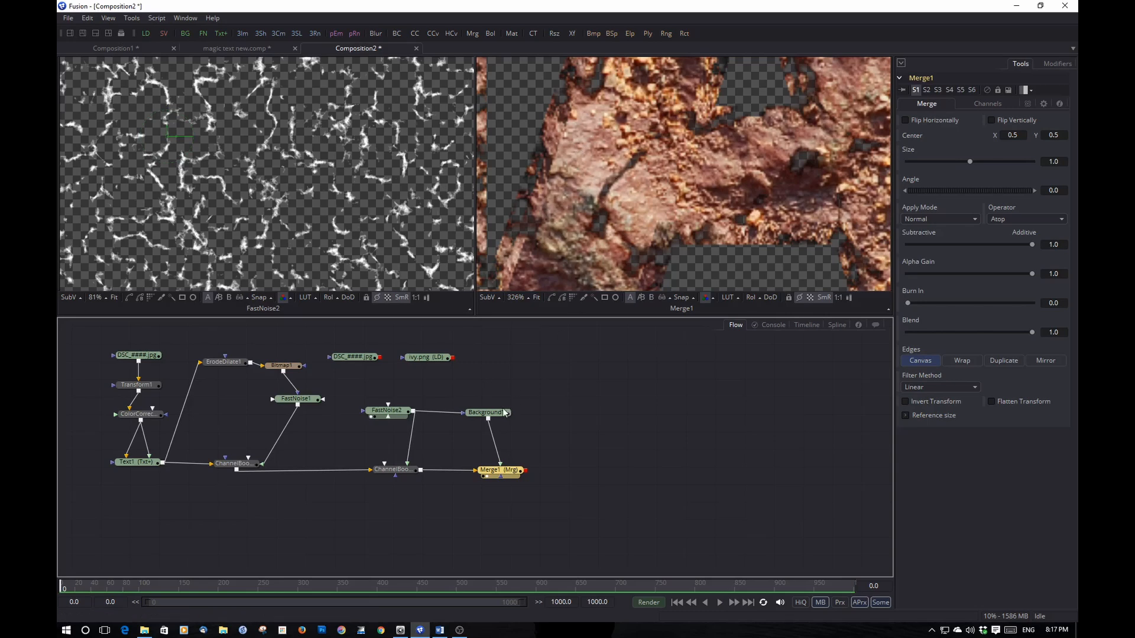
pyautogui.moveTo(498, 417); pyautogui.dragTo(523, 417)
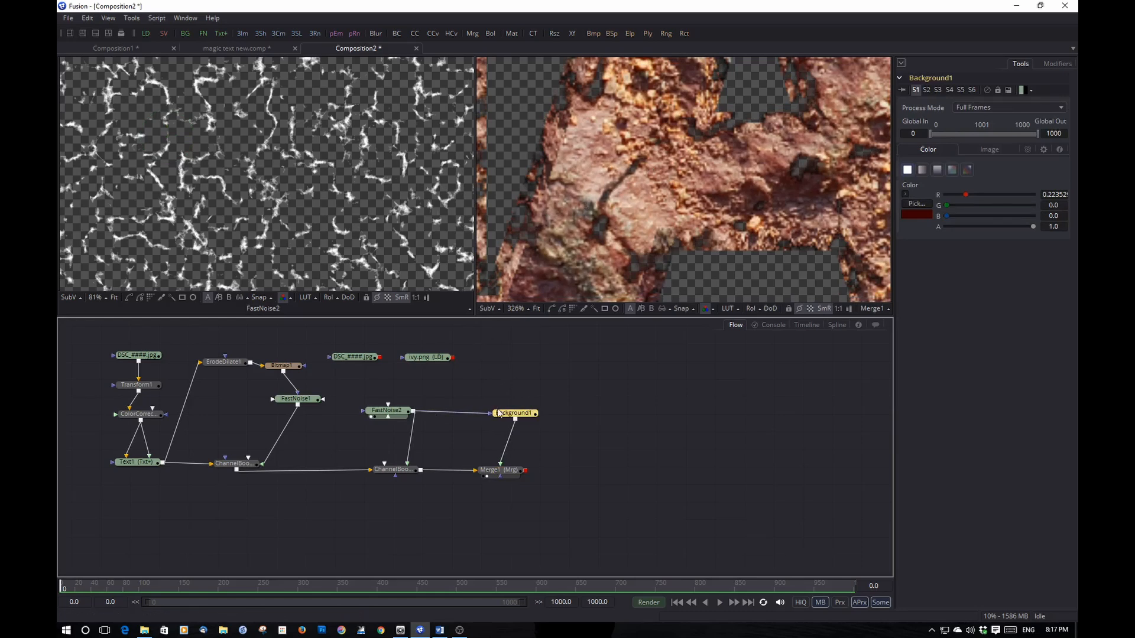
pyautogui.moveTo(499, 414); pyautogui.dragTo(293, 197)
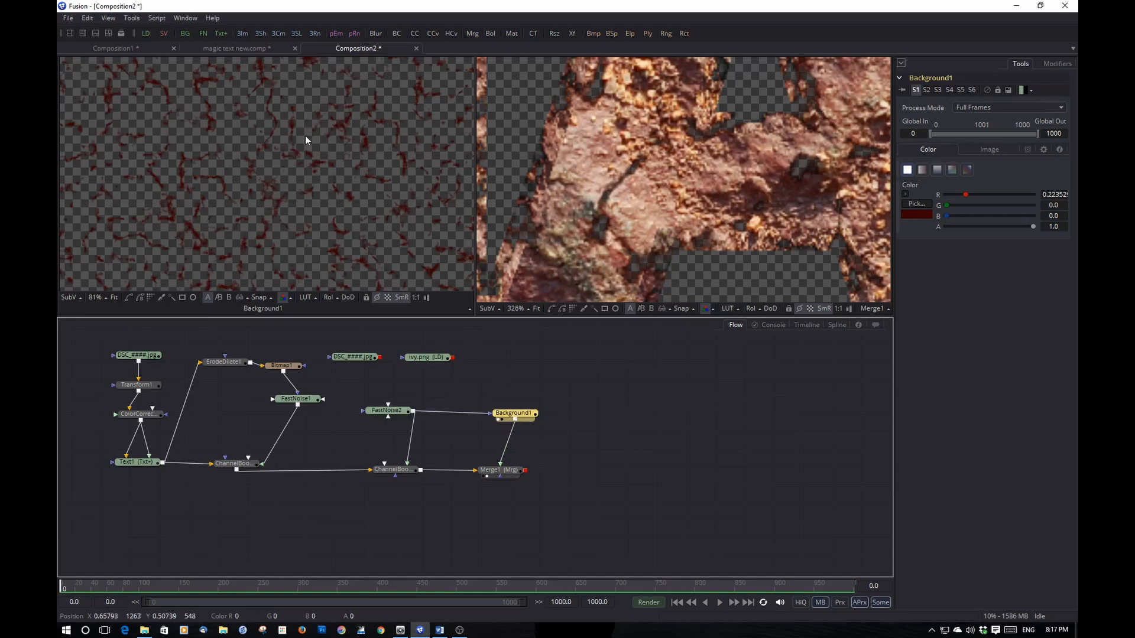
# Insert a Bitmap mask between the second FastNoise and the Background node, and show it in the first viewer.
pyautogui.click(400, 411)
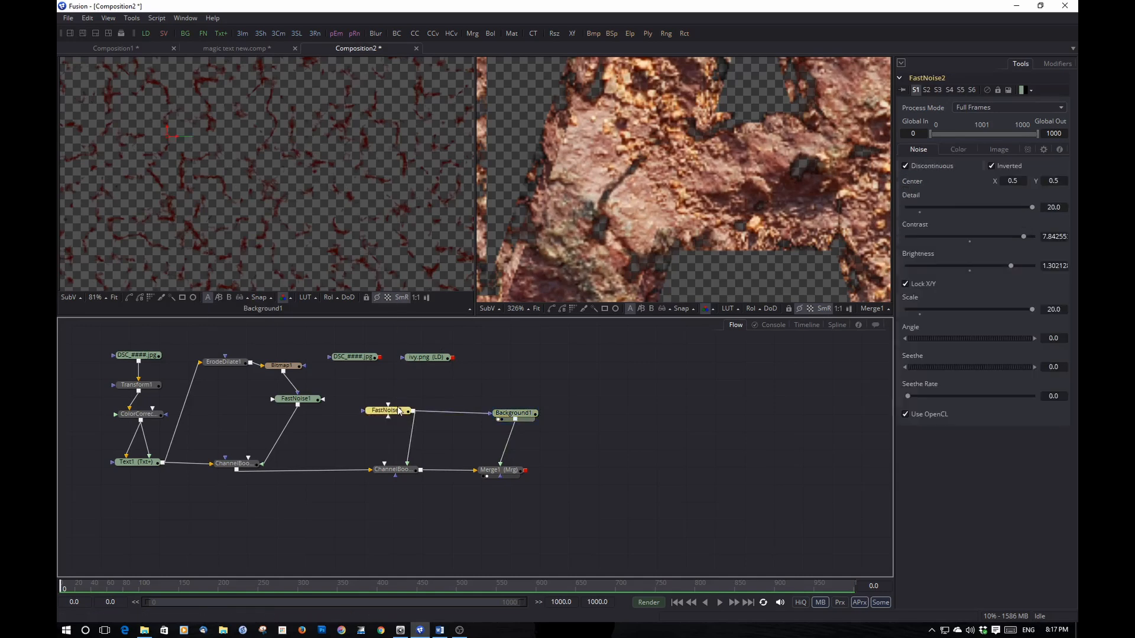
pyautogui.hotkey('shift', 'space')
pyautogui.write('me')
pyautogui.write('bit')
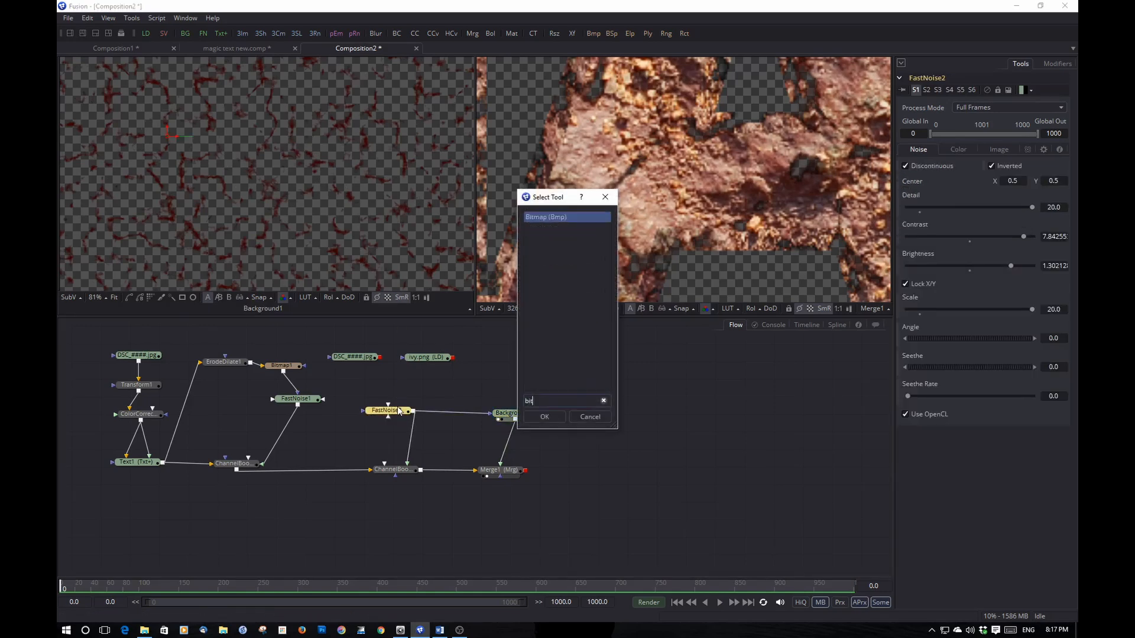
pyautogui.click(544, 417)
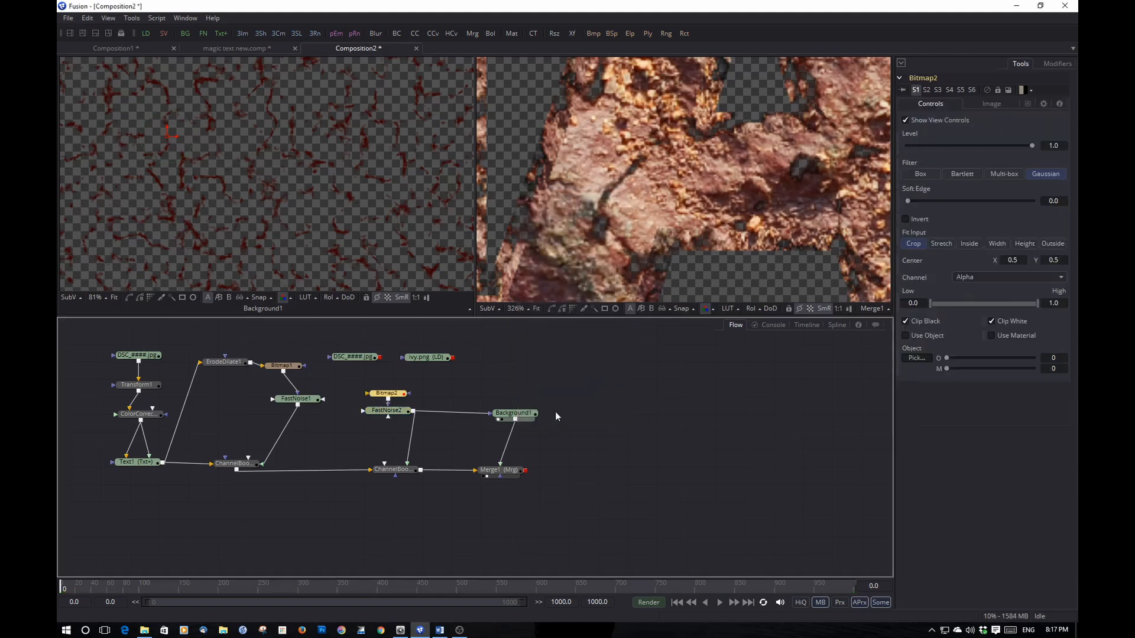
pyautogui.moveTo(484, 399); pyautogui.dragTo(373, 248)
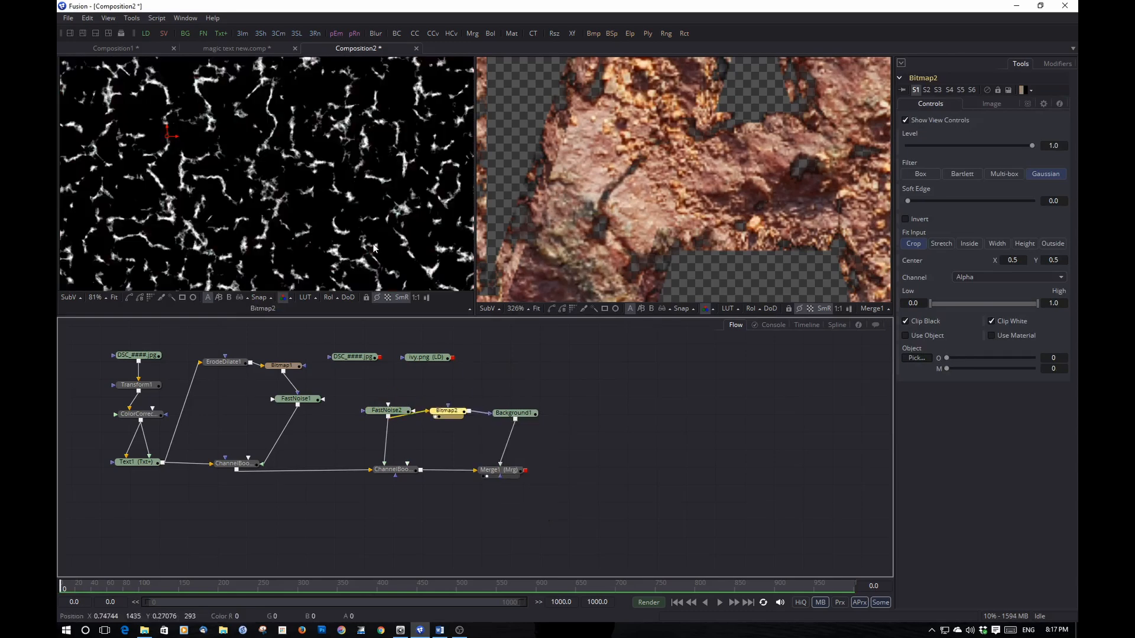
# Insert a Matte Control node between the second Bitmap and the Background node, and show it in the first viewer.
pyautogui.moveTo(515, 412); pyautogui.dragTo(575, 411)
pyautogui.click(449, 414)
pyautogui.click(490, 368)
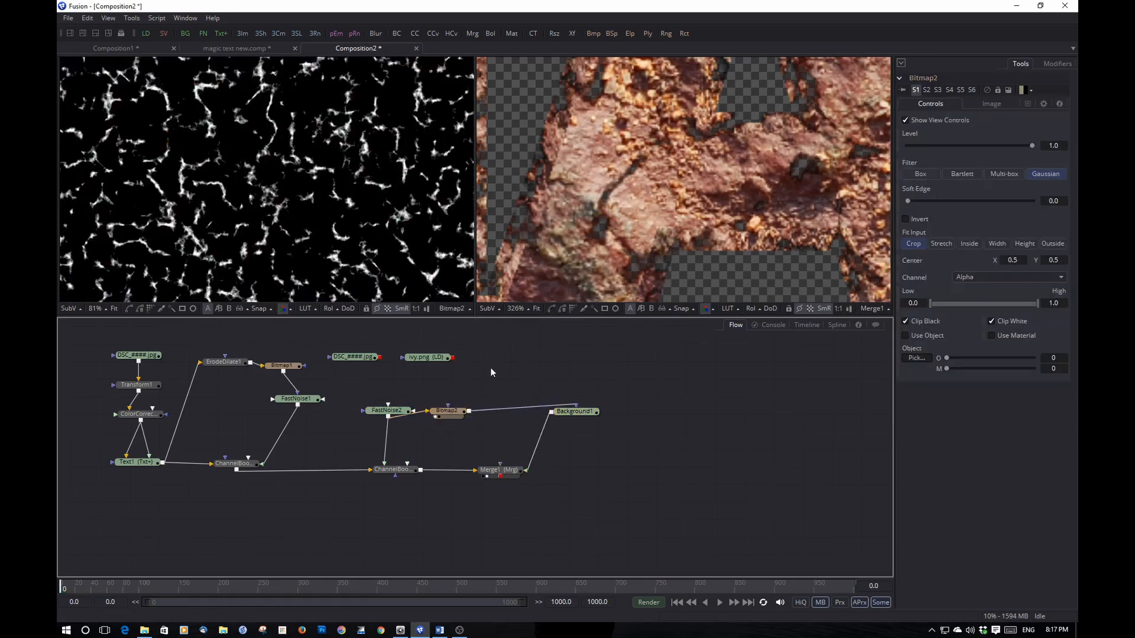
pyautogui.hotkey('ctrl', 'space')
pyautogui.write('matte')
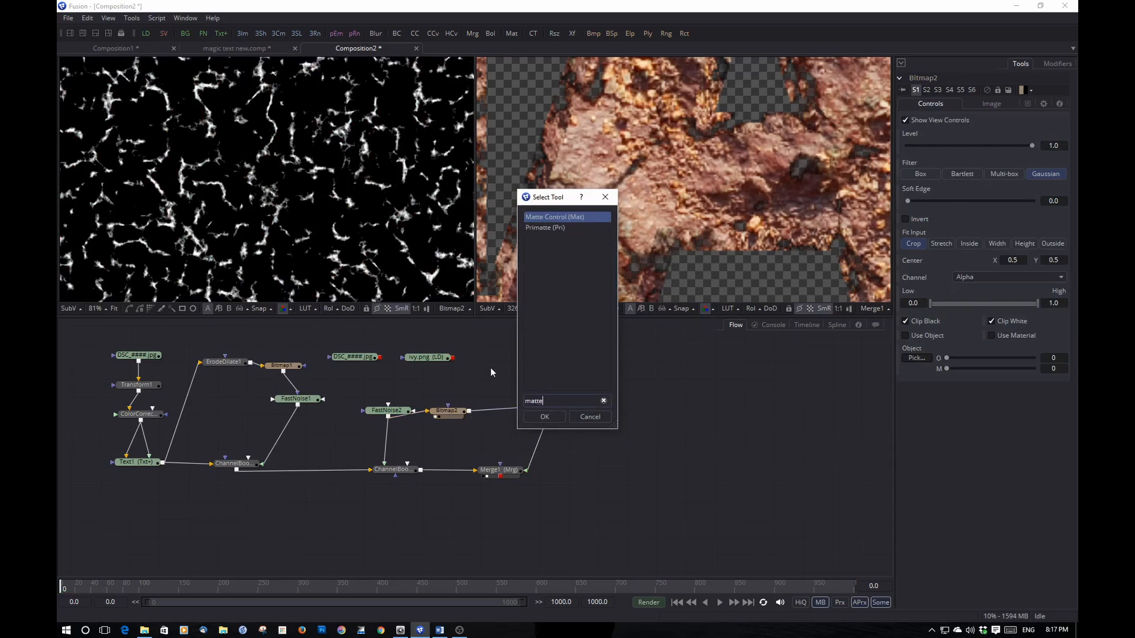
pyautogui.click(562, 416)
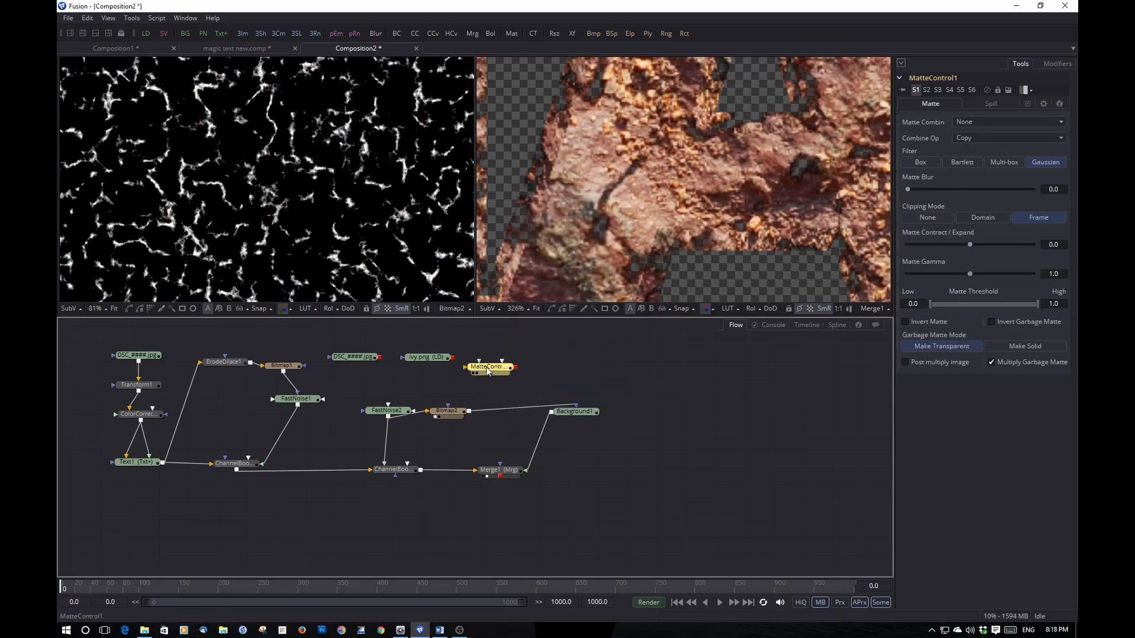
pyautogui.moveTo(485, 362); pyautogui.dragTo(379, 260)
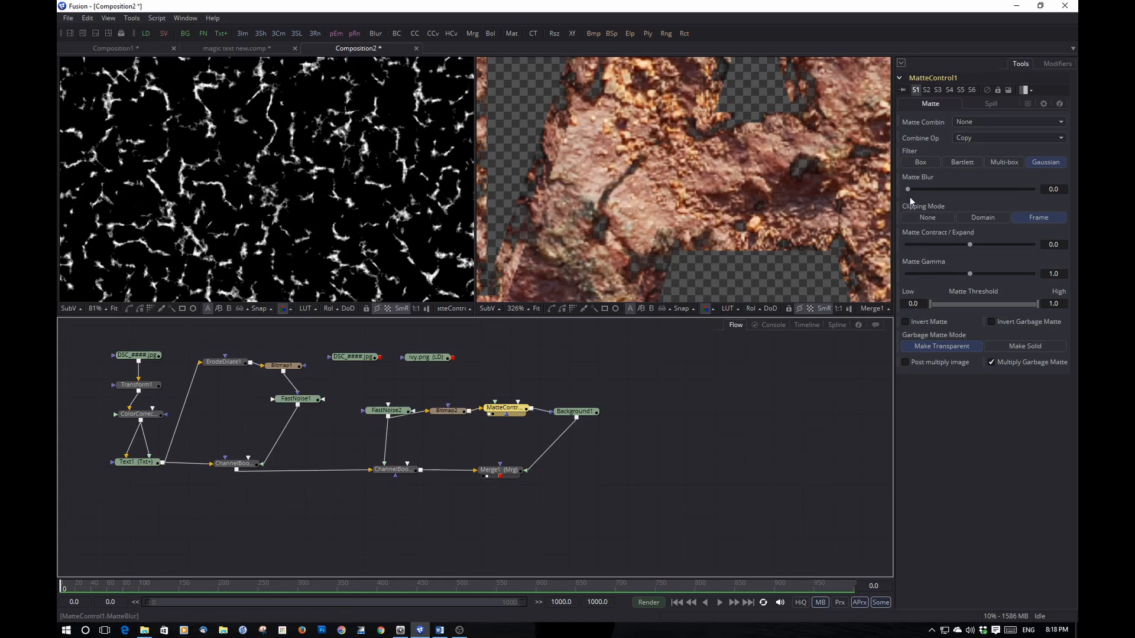
# Set the Matte Control's blur to about 0.77 and contract/expand to about 0.23, checking the Background node in the first viewer.
pyautogui.moveTo(907, 189); pyautogui.dragTo(926, 183)
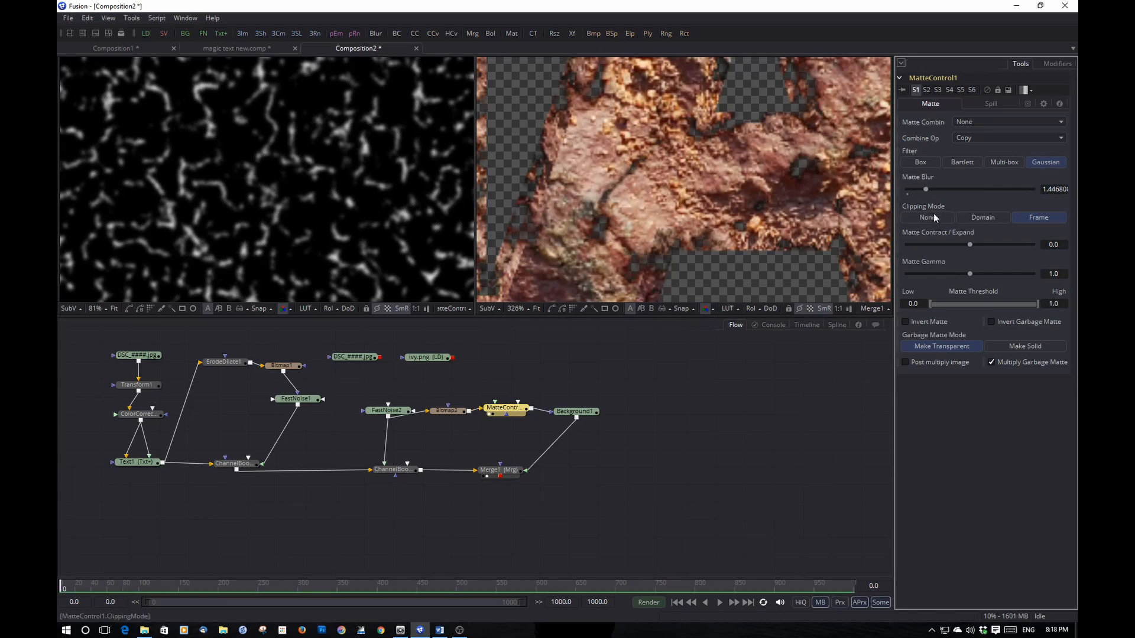
pyautogui.moveTo(968, 243); pyautogui.dragTo(1002, 240)
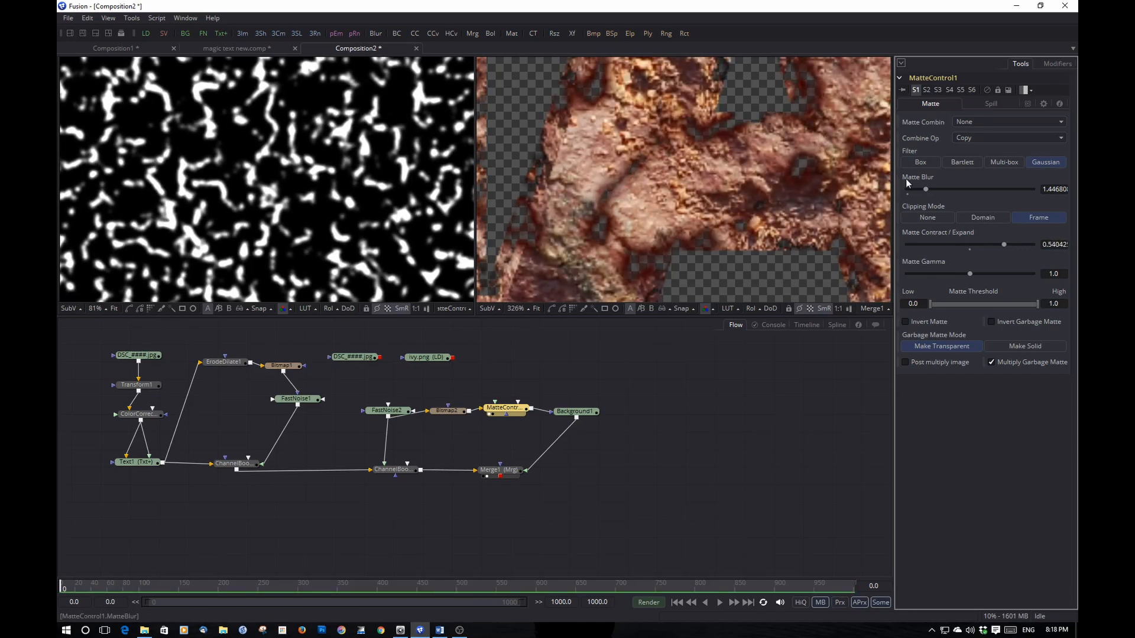
pyautogui.moveTo(924, 186); pyautogui.dragTo(917, 190)
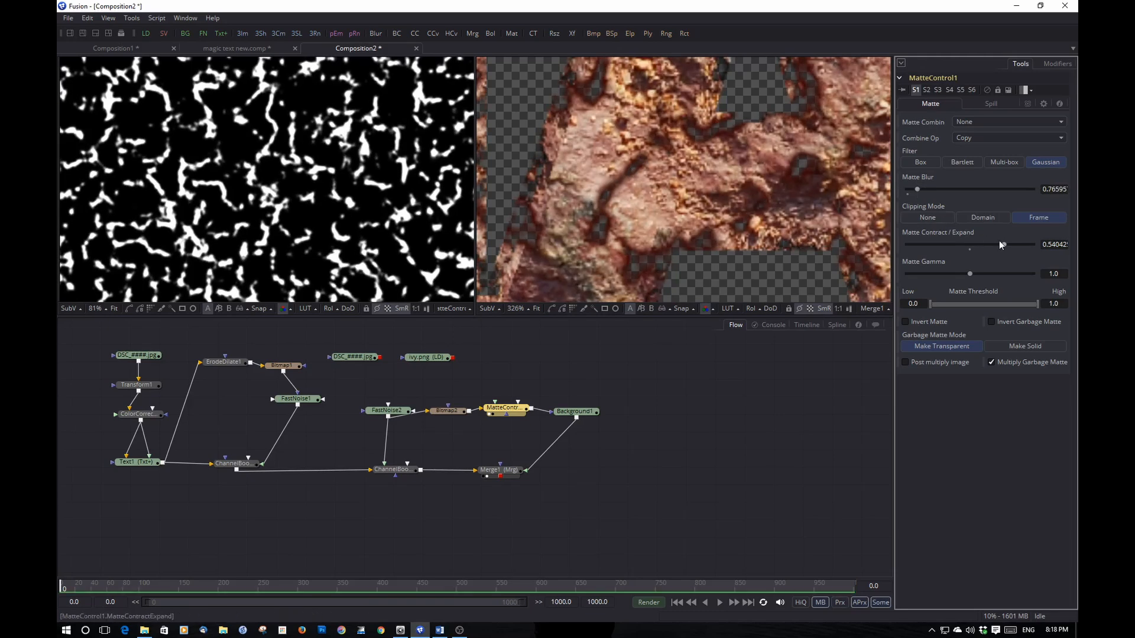
pyautogui.moveTo(1000, 244); pyautogui.dragTo(996, 244)
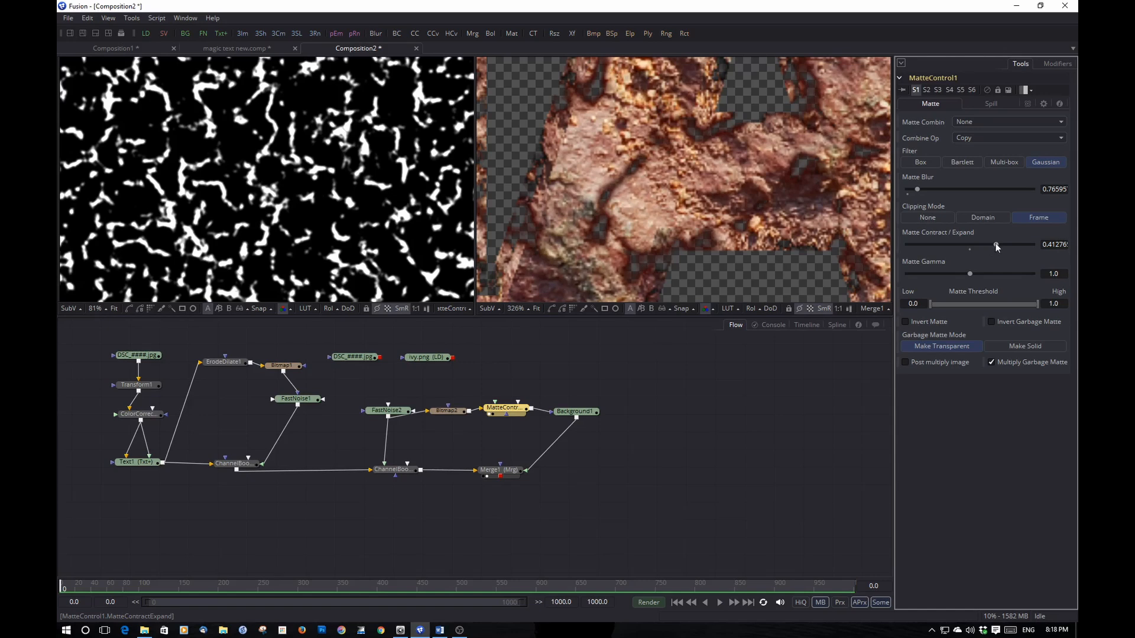
pyautogui.moveTo(996, 244)
pyautogui.mouseDown()
pyautogui.moveTo(976, 247)
pyautogui.moveTo(993, 244)
pyautogui.mouseUp()
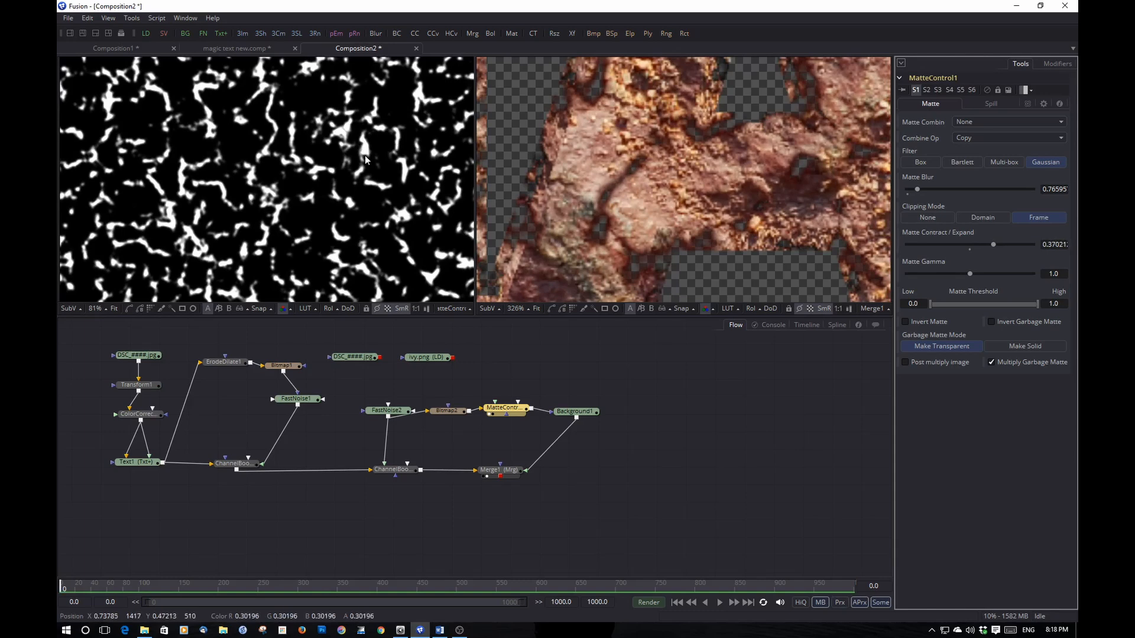
pyautogui.moveTo(587, 412); pyautogui.dragTo(310, 201)
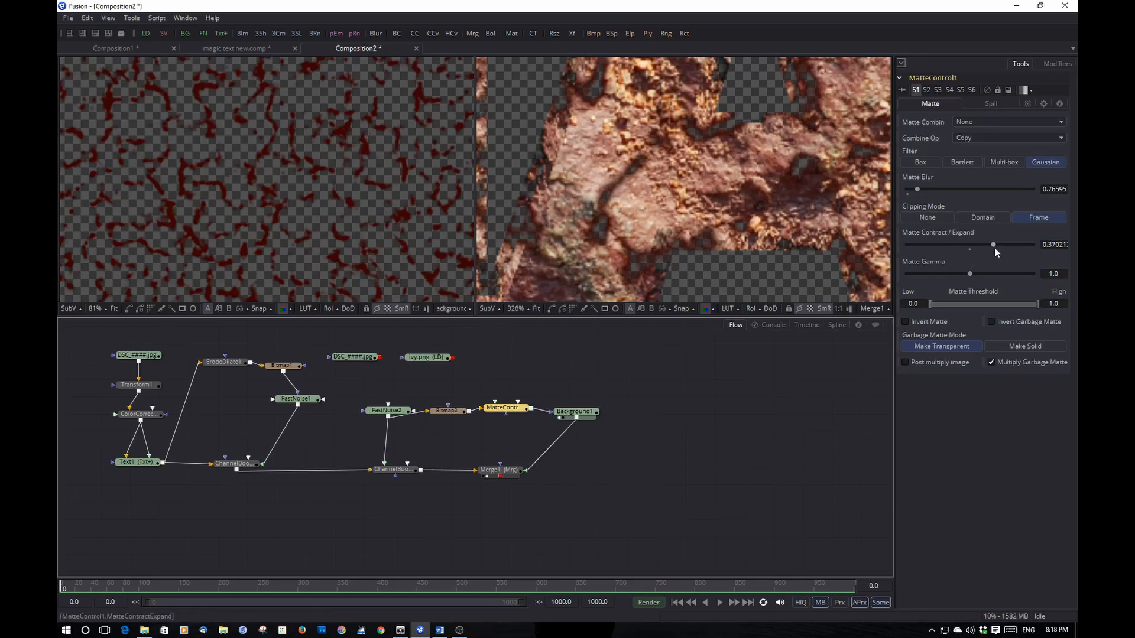
pyautogui.moveTo(995, 247); pyautogui.dragTo(984, 247)
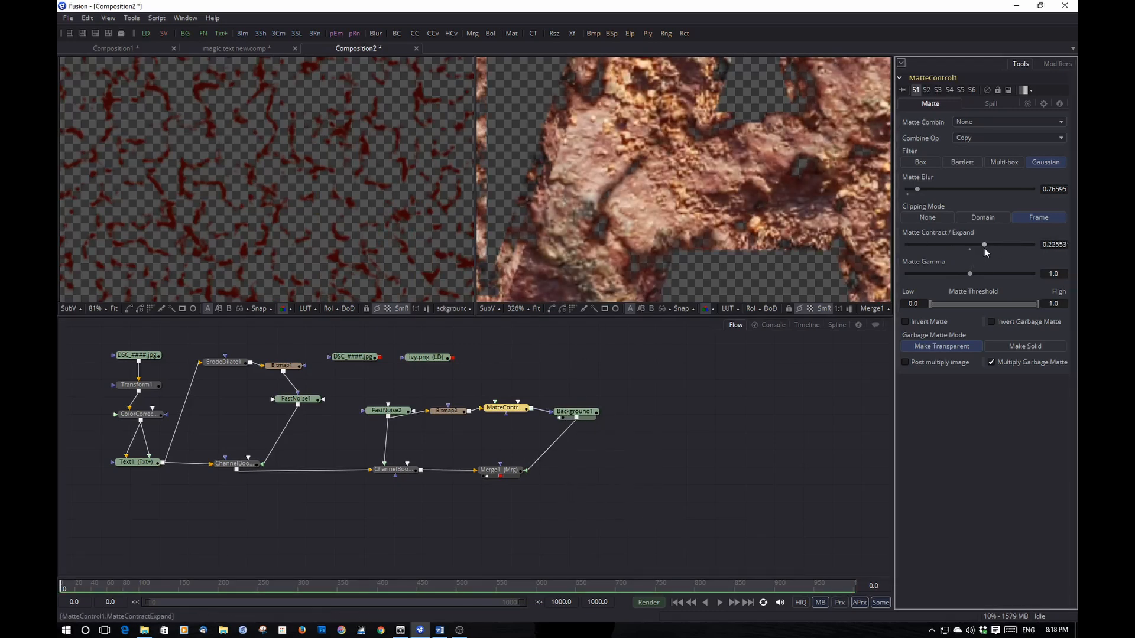
# Lower the Background colour's alpha to about 0.79 and check the cracked letters as a whole.
pyautogui.click(577, 412)
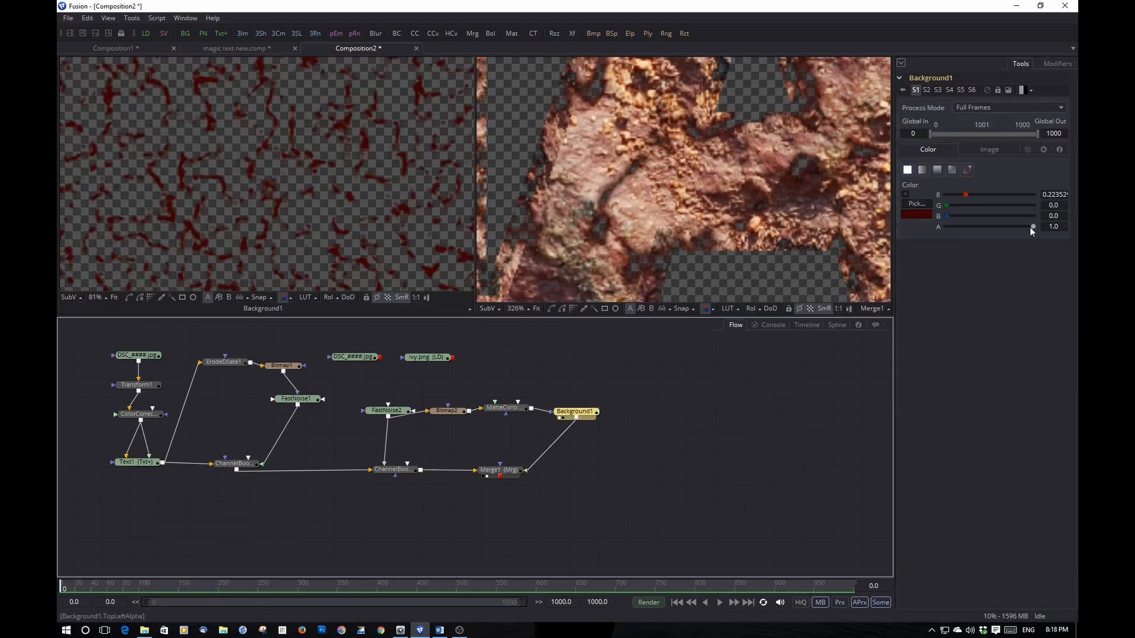
pyautogui.moveTo(1031, 226); pyautogui.dragTo(1013, 229)
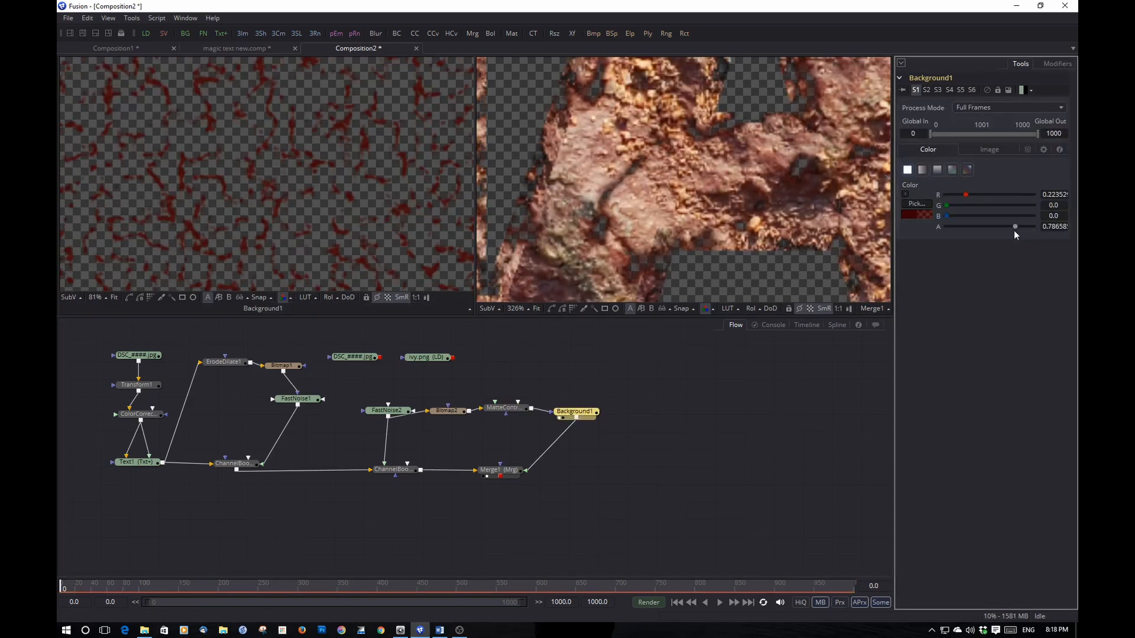
pyautogui.scroll(-5, 672, 195)
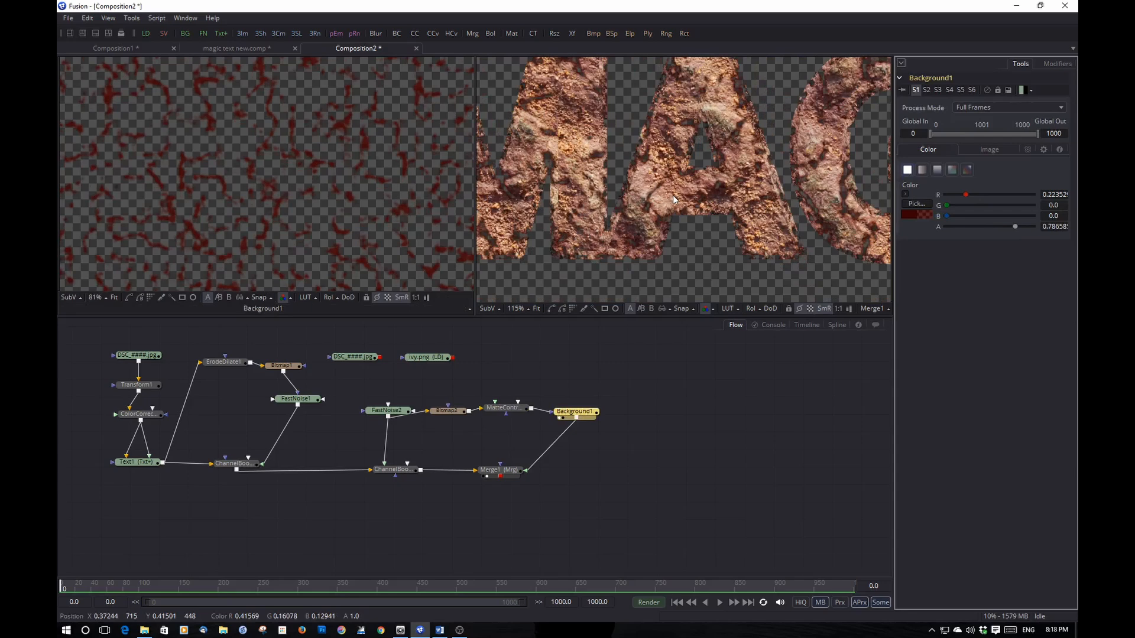
# Move the first Merge node below the Background node and append a second Merge node to its output.
pyautogui.scroll(-1, 672, 195)
pyautogui.scroll(2, 687, 190)
pyautogui.scroll(-1, 687, 189)
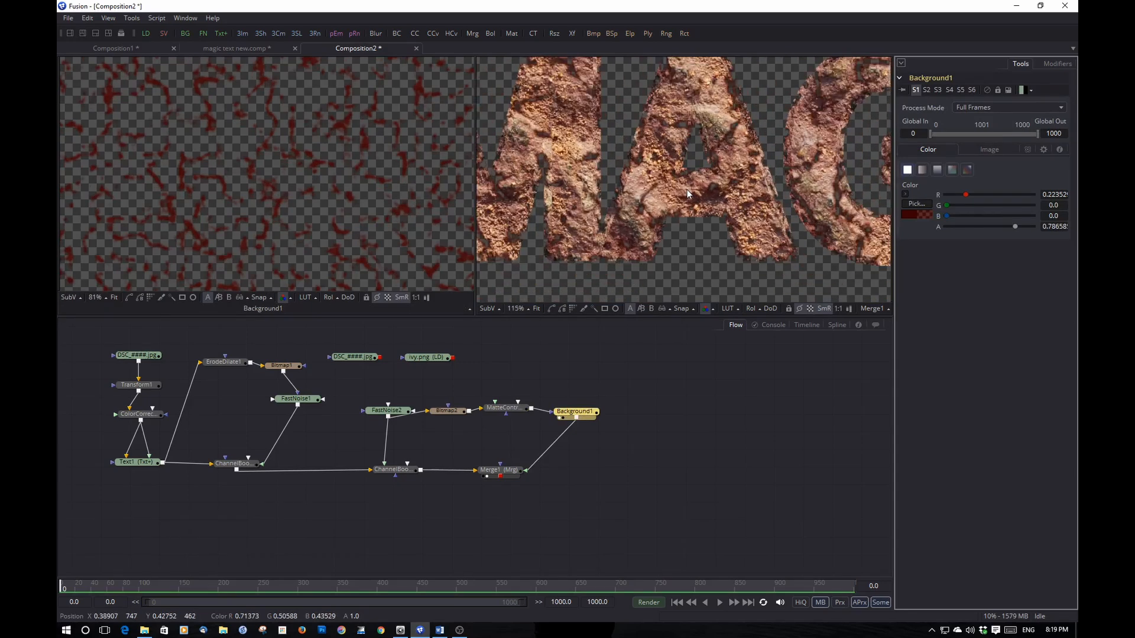
pyautogui.moveTo(507, 475); pyautogui.dragTo(573, 477)
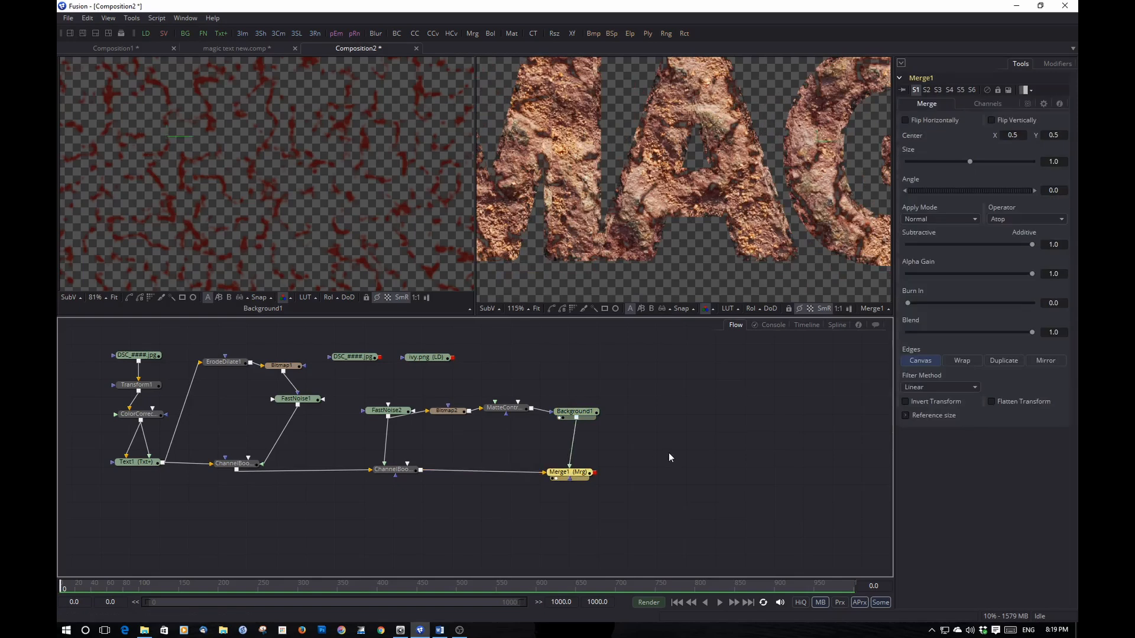
pyautogui.hotkey('ctrl', 'space')
pyautogui.write('merge')
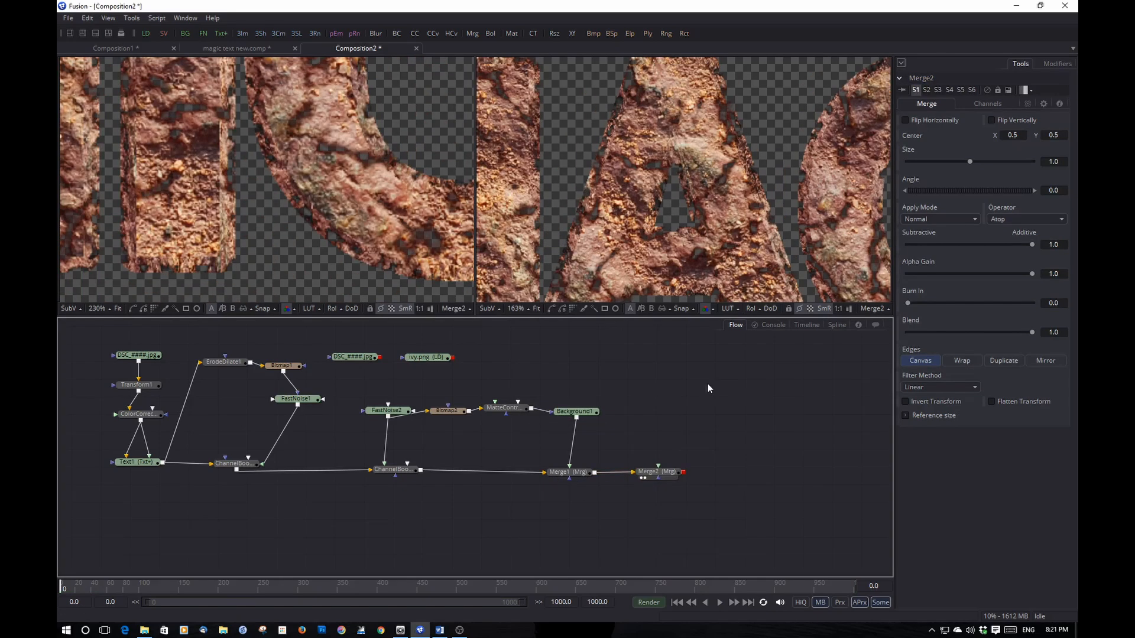
# Add a third FastNoise node, connect it as the second Merge's foreground, and place it just above that Merge.
pyautogui.hotkey('ctrl', 'space')
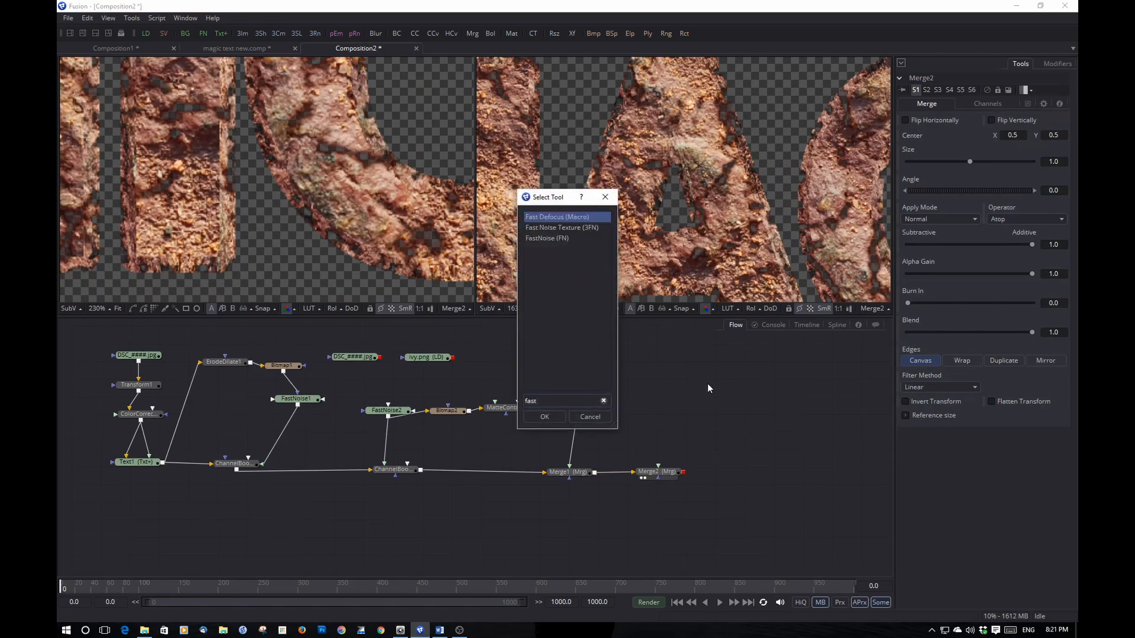
pyautogui.click(544, 417)
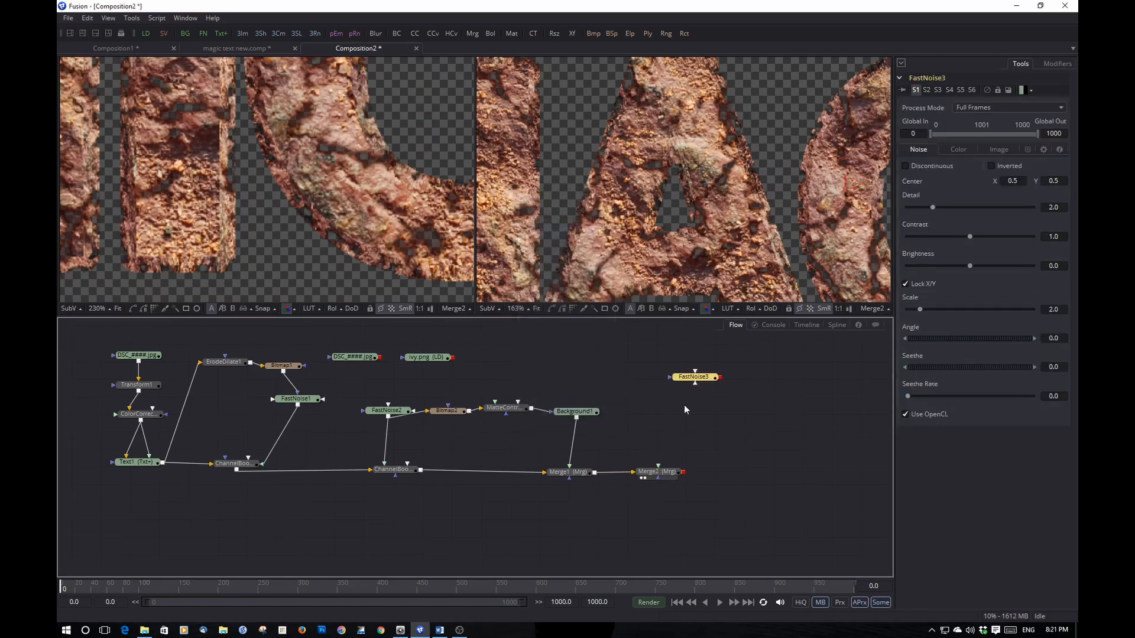
pyautogui.moveTo(717, 384); pyautogui.dragTo(660, 473)
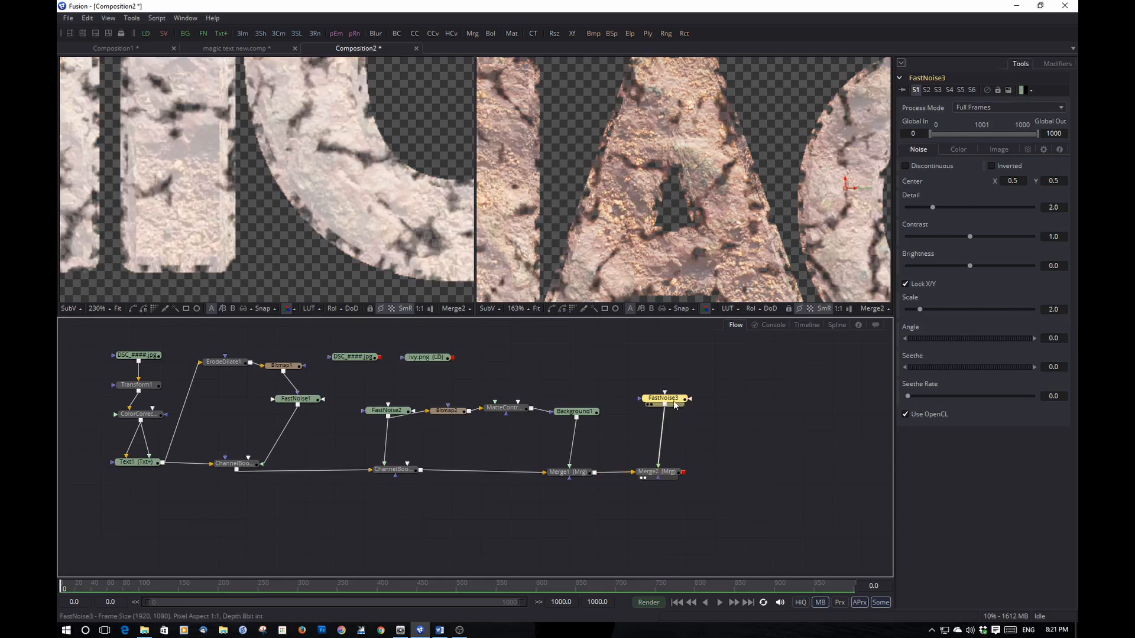
pyautogui.moveTo(674, 403); pyautogui.dragTo(663, 436)
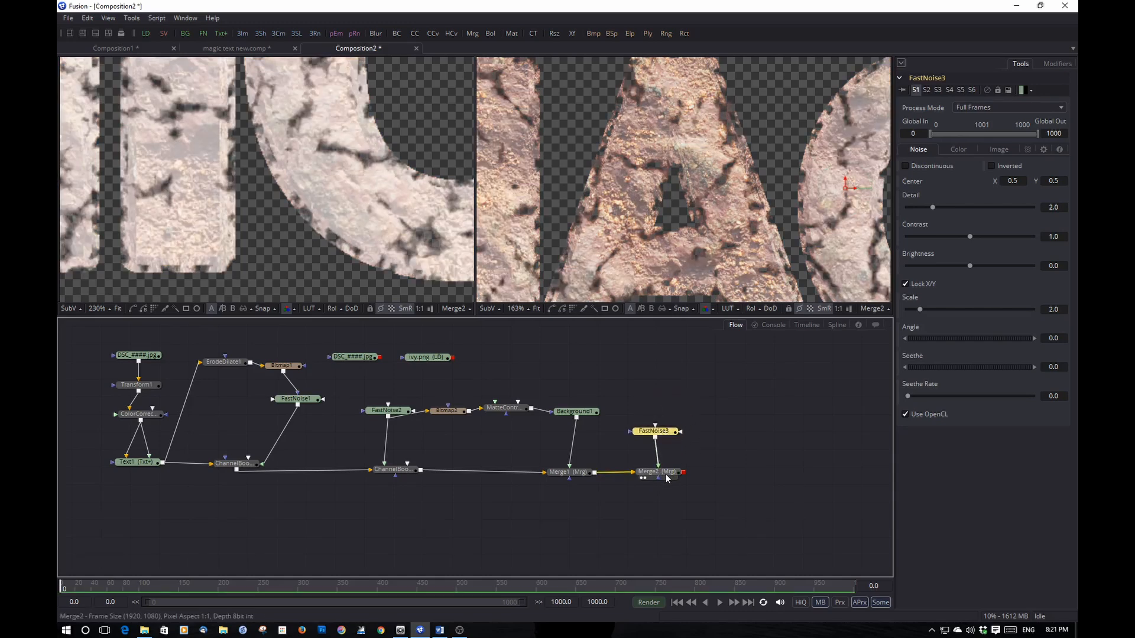
pyautogui.click(656, 472)
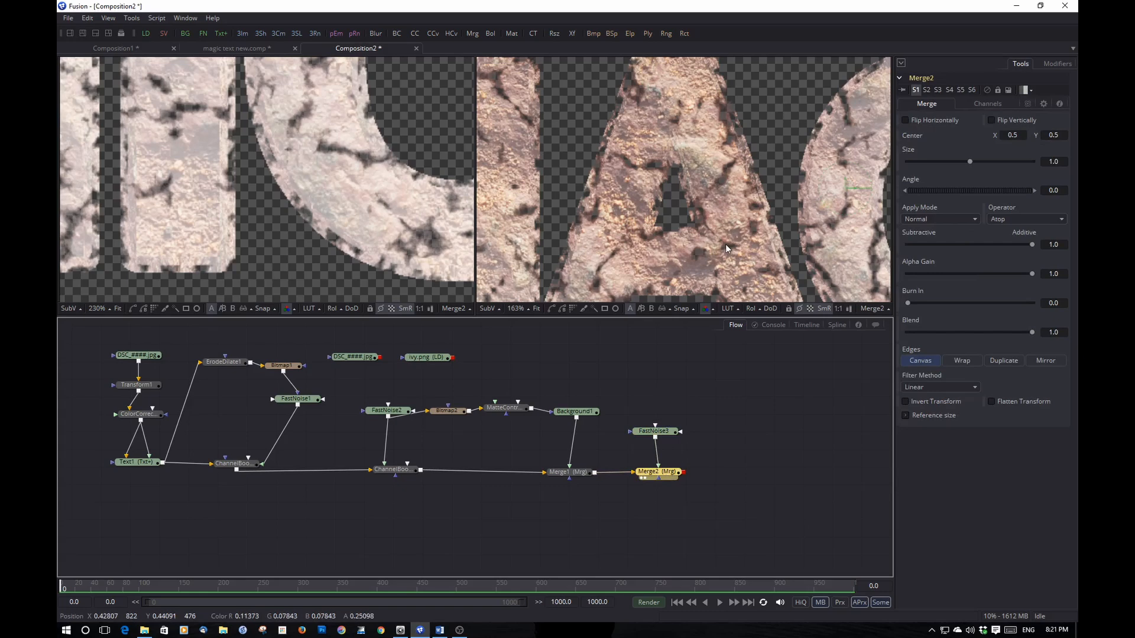
pyautogui.scroll(-3, 728, 249)
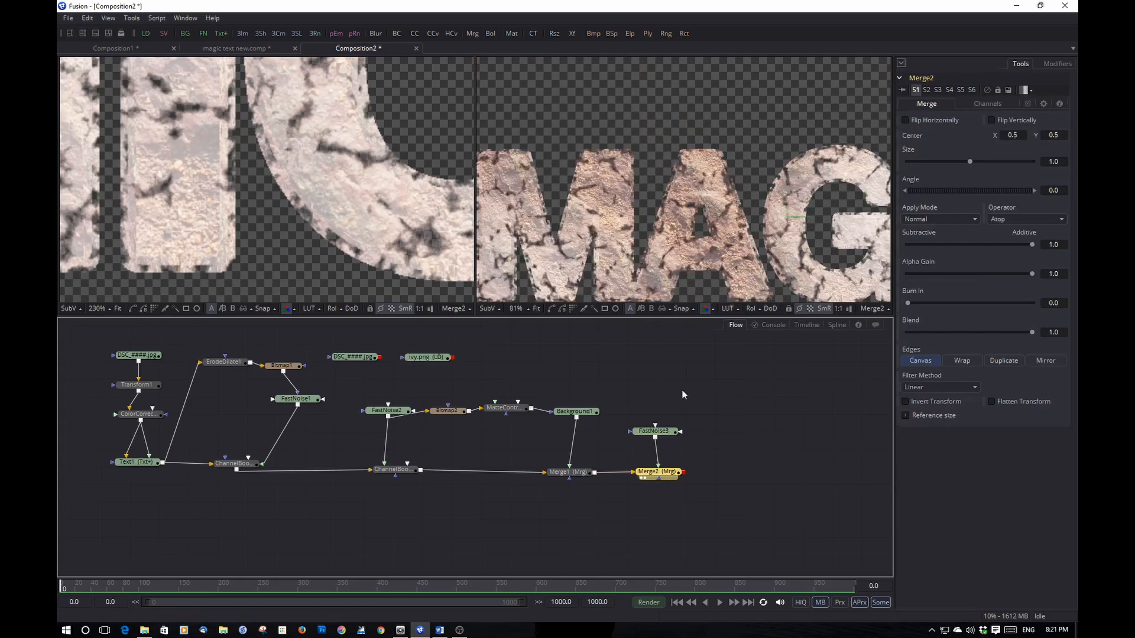
# Set the third FastNoise's detail to about 9.15, scale to 80 and brightness to about -0.69.
pyautogui.click(655, 437)
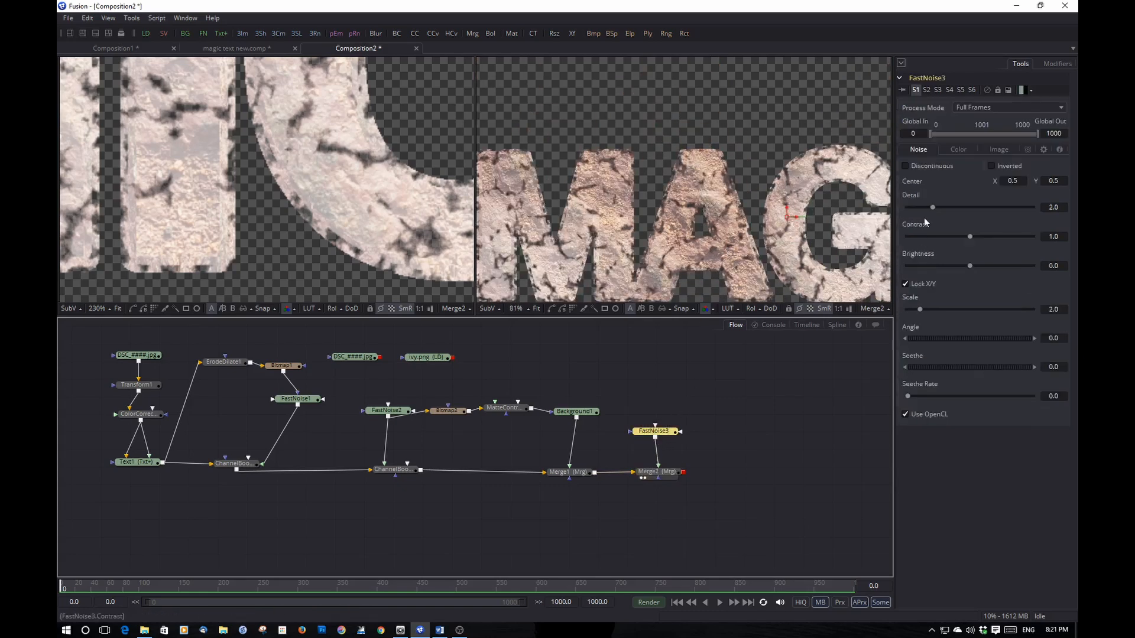
pyautogui.moveTo(931, 208); pyautogui.dragTo(1022, 206)
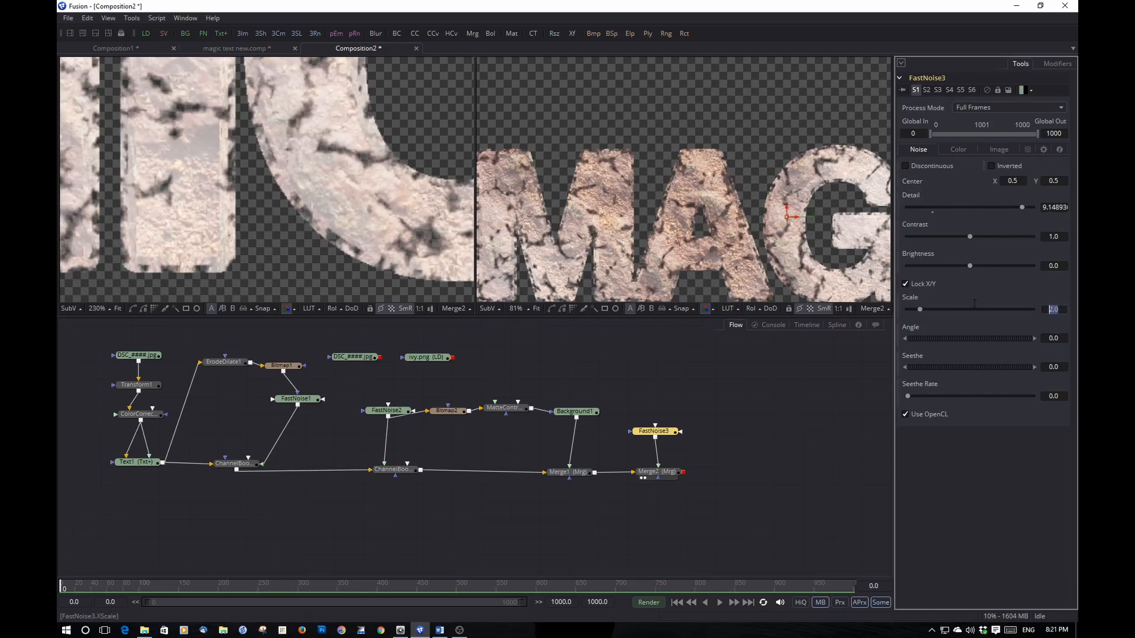
pyautogui.write('80')
pyautogui.press('Tab')
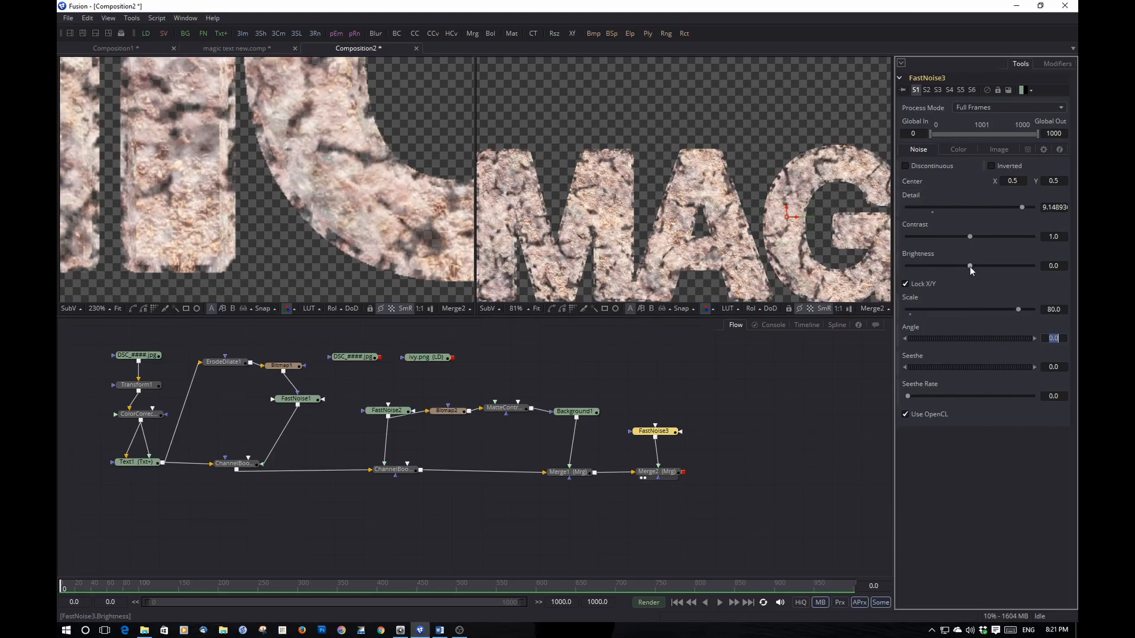
pyautogui.moveTo(969, 267); pyautogui.dragTo(928, 267)
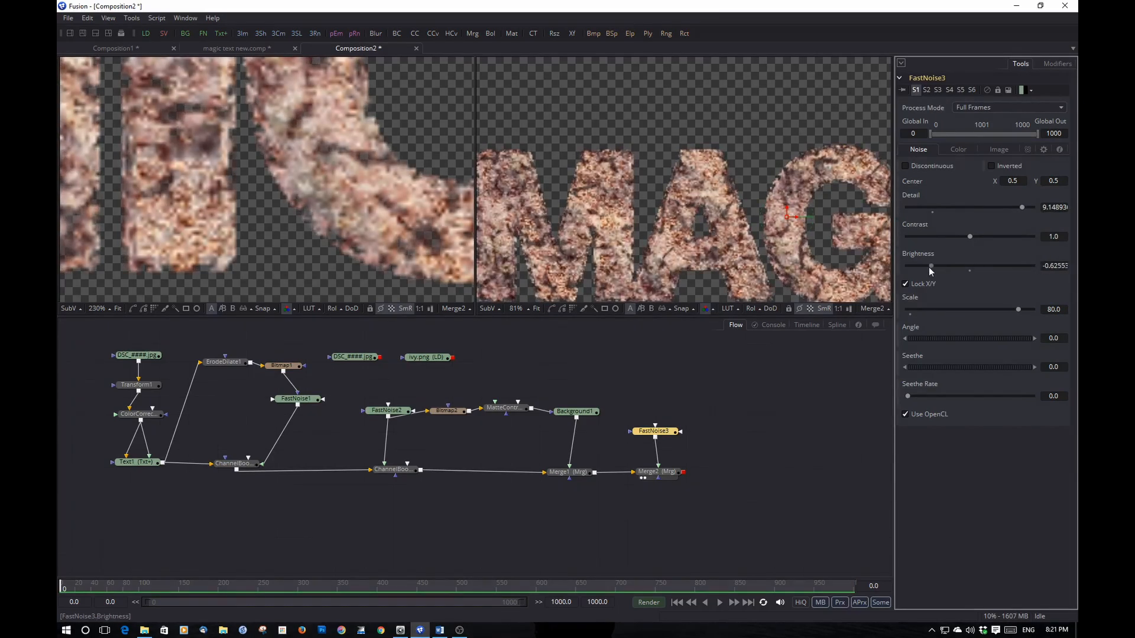
# Raise the third FastNoise's contrast to 9 and lower its brightness to -1.
pyautogui.moveTo(969, 236); pyautogui.dragTo(1041, 233)
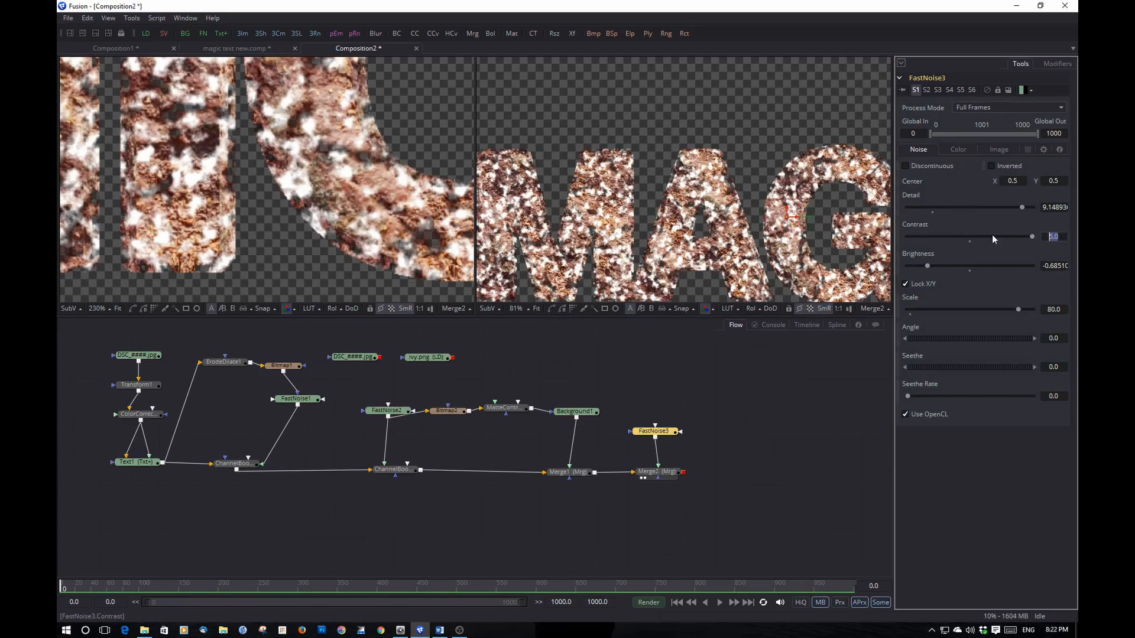
pyautogui.write('8')
pyautogui.press('Tab')
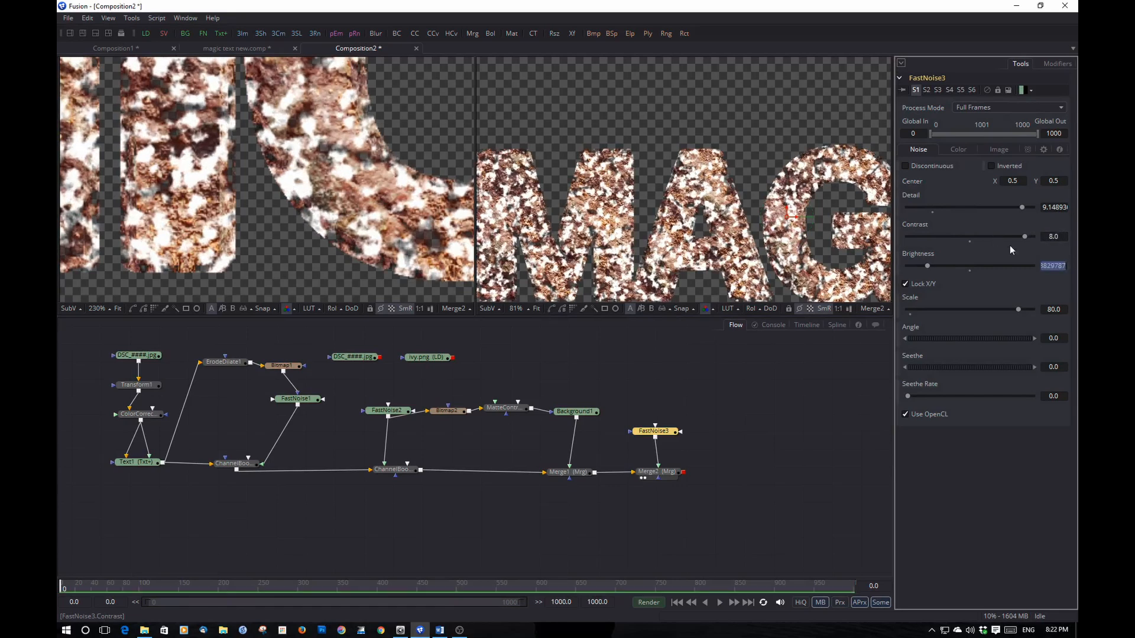
pyautogui.moveTo(1028, 232); pyautogui.dragTo(1034, 234)
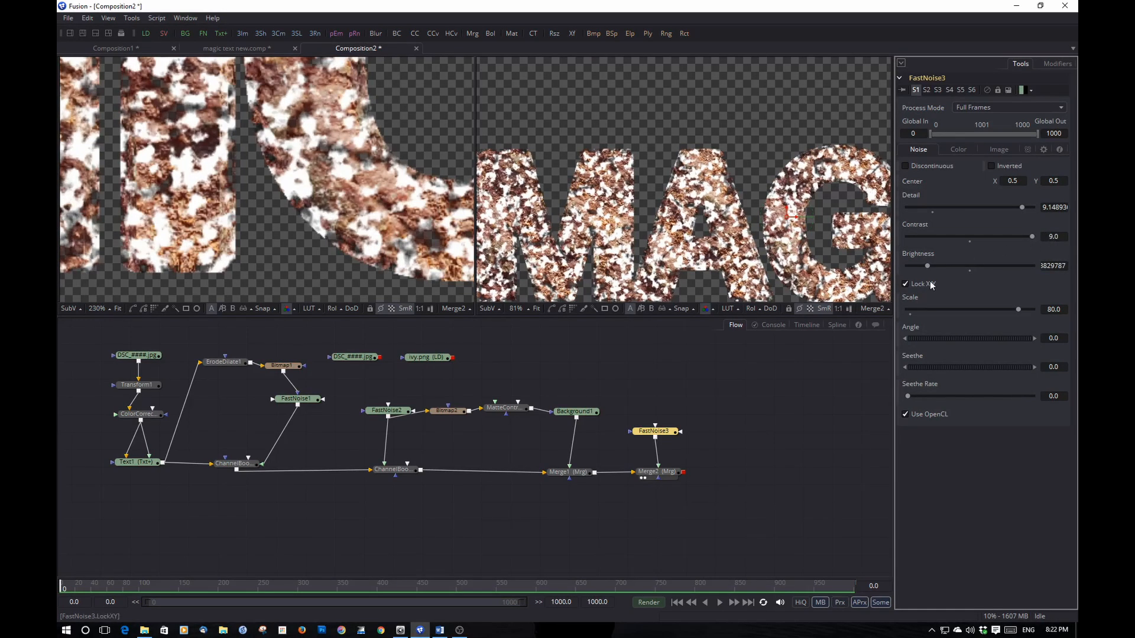
pyautogui.moveTo(927, 264); pyautogui.dragTo(903, 265)
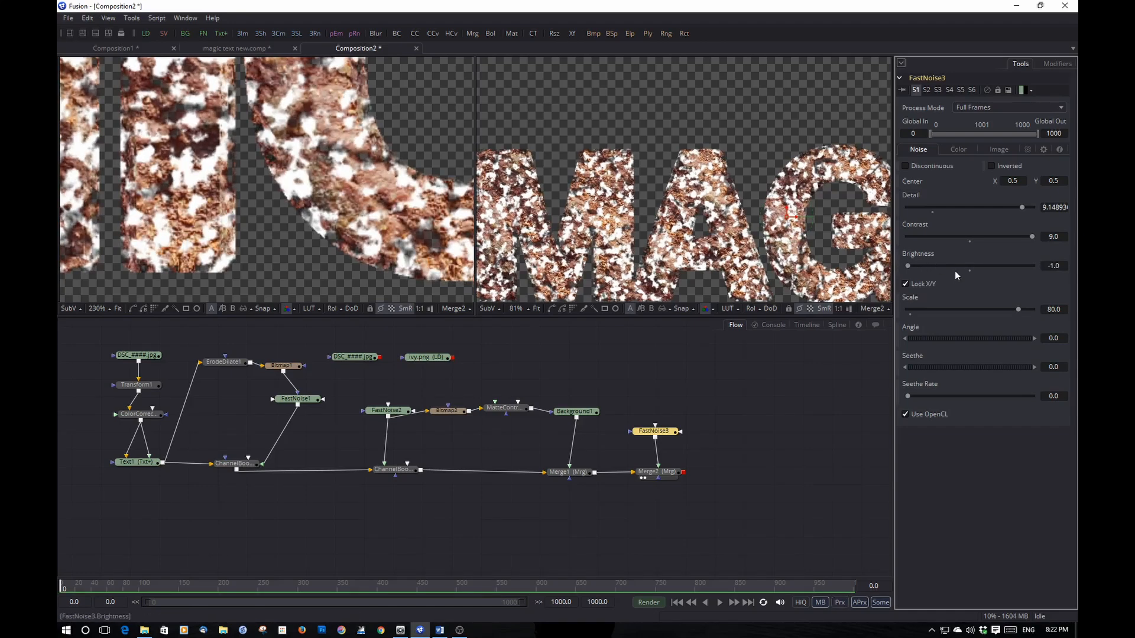
# Set the third FastNoise's scale to 120, detail to about 6.94, contrast to about 3.21 and brightness to about -1.46.
pyautogui.moveTo(1022, 310); pyautogui.dragTo(970, 308)
pyautogui.write('120')
pyautogui.press('Return')
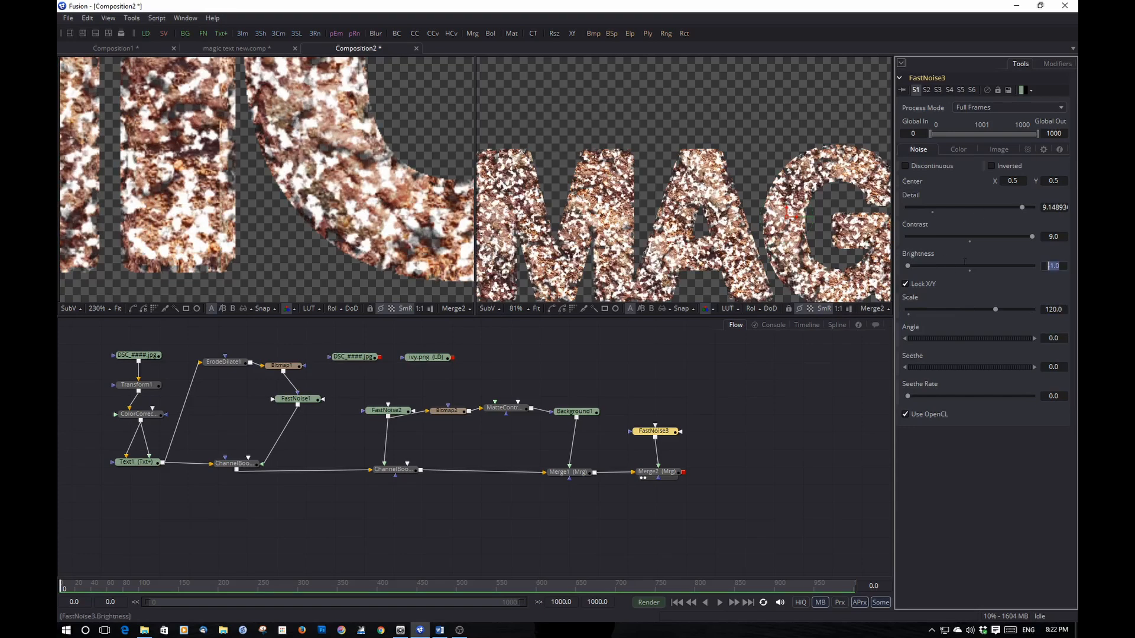
pyautogui.moveTo(908, 265); pyautogui.dragTo(959, 267)
pyautogui.moveTo(1023, 207); pyautogui.dragTo(994, 208)
pyautogui.moveTo(1032, 236); pyautogui.dragTo(992, 237)
pyautogui.moveTo(959, 266); pyautogui.dragTo(988, 236)
pyautogui.moveTo(967, 266); pyautogui.dragTo(959, 268)
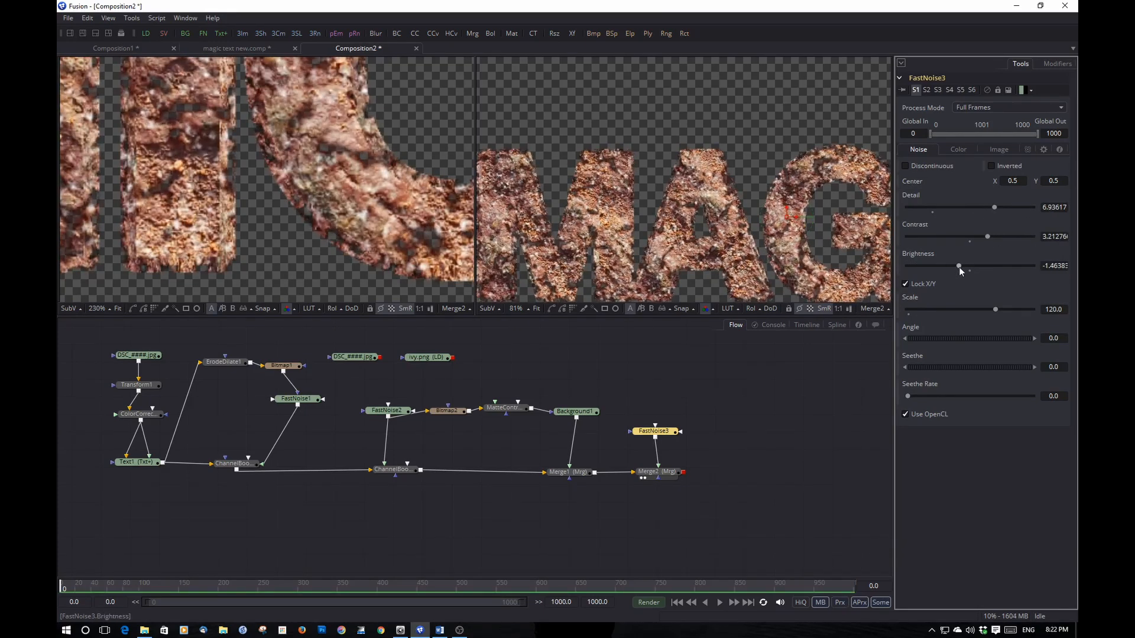
# Show the third FastNoise in the first viewer and set contrast to about 17.75, brightness to -8 and scale to about 65.83.
pyautogui.press('1')
pyautogui.moveTo(991, 231)
pyautogui.mouseDown()
pyautogui.moveTo(1045, 229)
pyautogui.moveTo(1001, 235)
pyautogui.mouseUp()
pyautogui.moveTo(960, 266); pyautogui.dragTo(920, 264)
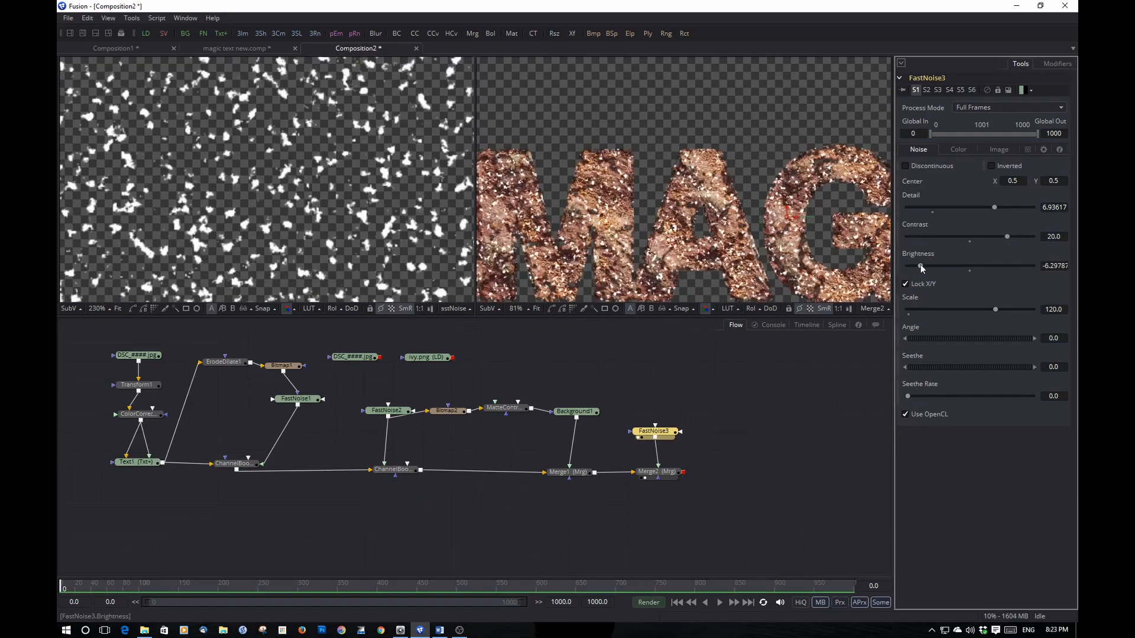
pyautogui.moveTo(996, 309); pyautogui.dragTo(960, 309)
pyautogui.moveTo(921, 265); pyautogui.dragTo(896, 268)
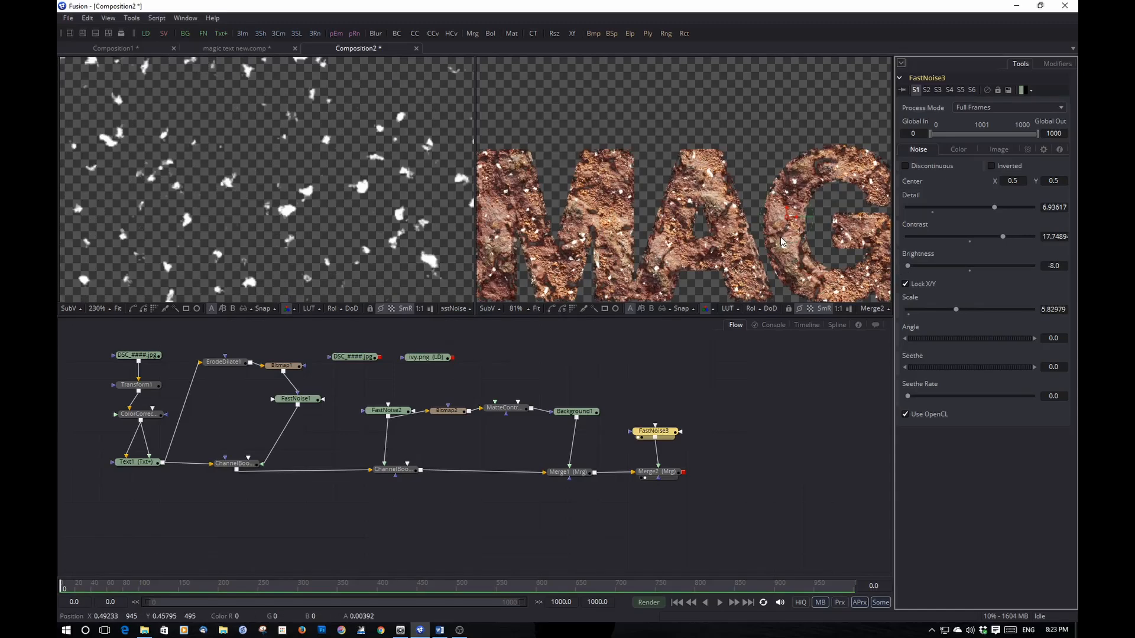
# Change the third FastNoise's Color 2 to a pale yellow of about 0.98 red, 1.0 green and 0.77 blue.
pyautogui.click(958, 151)
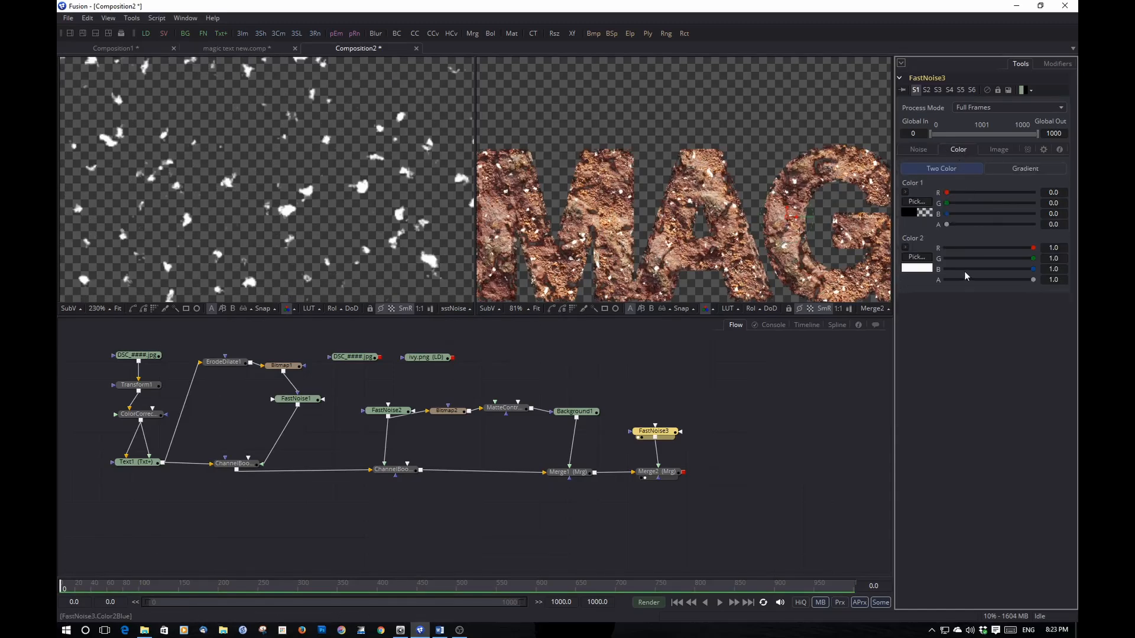
pyautogui.click(920, 268)
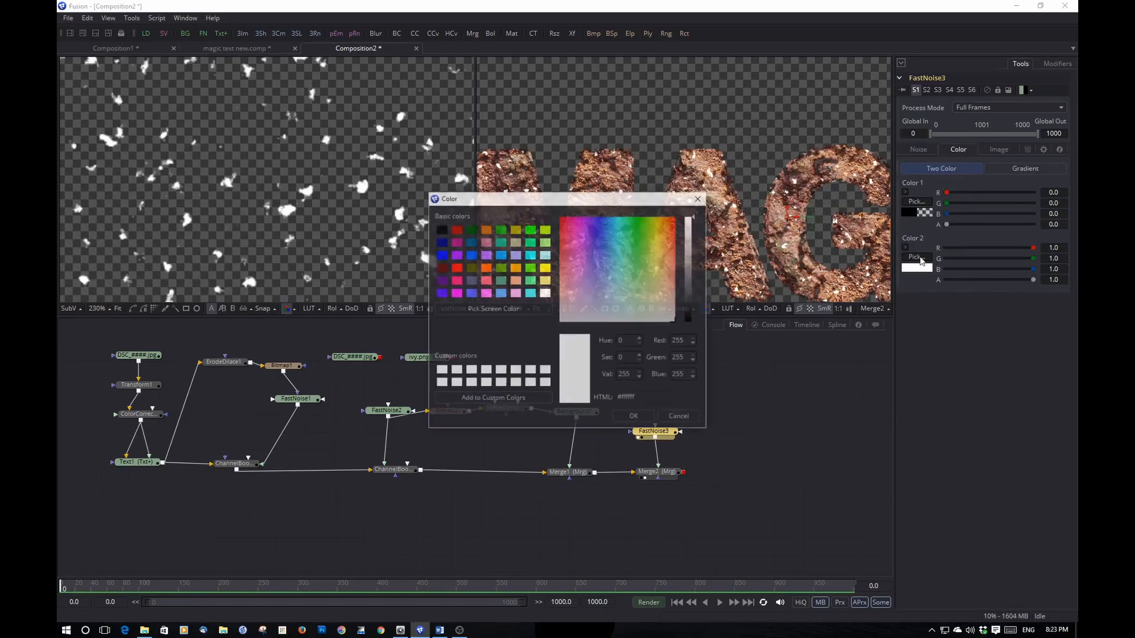
pyautogui.click(548, 281)
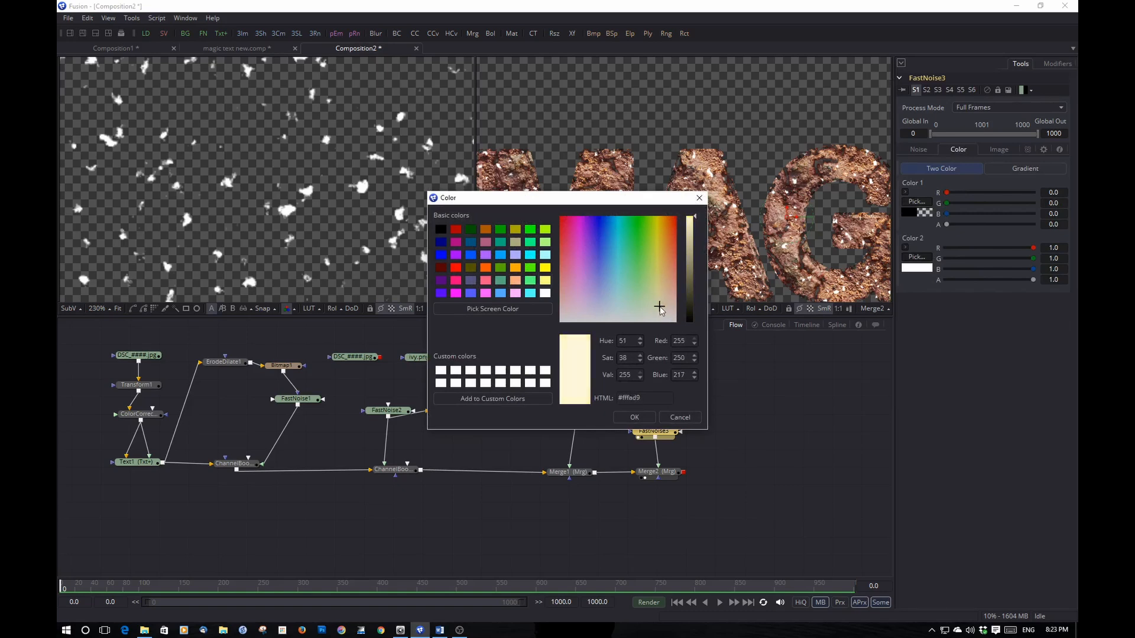
pyautogui.click(635, 418)
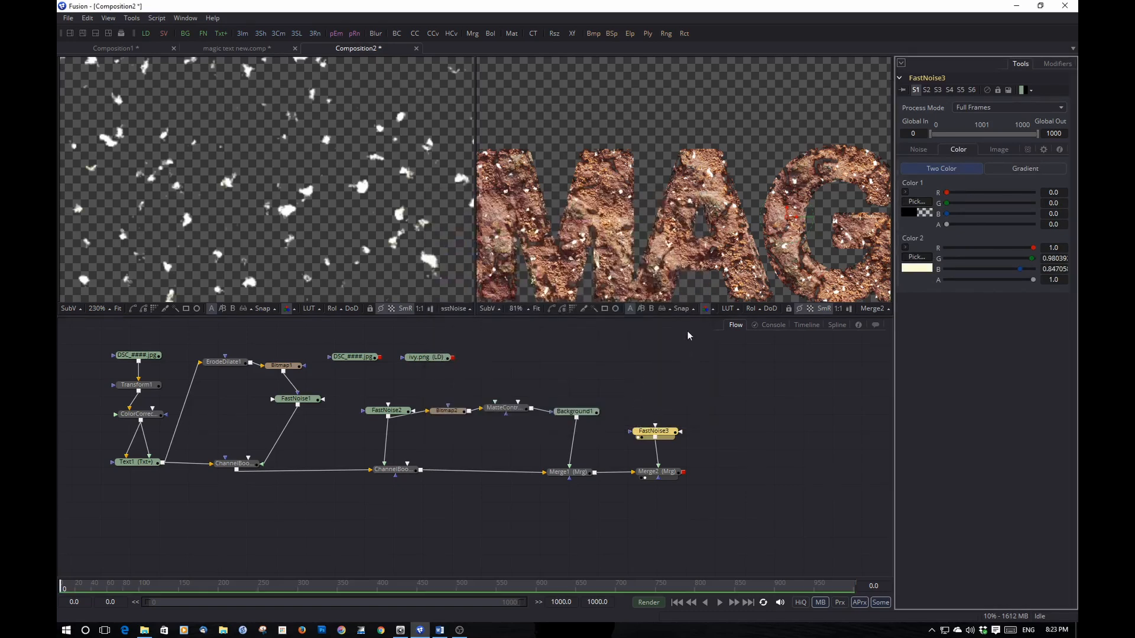
pyautogui.click(918, 258)
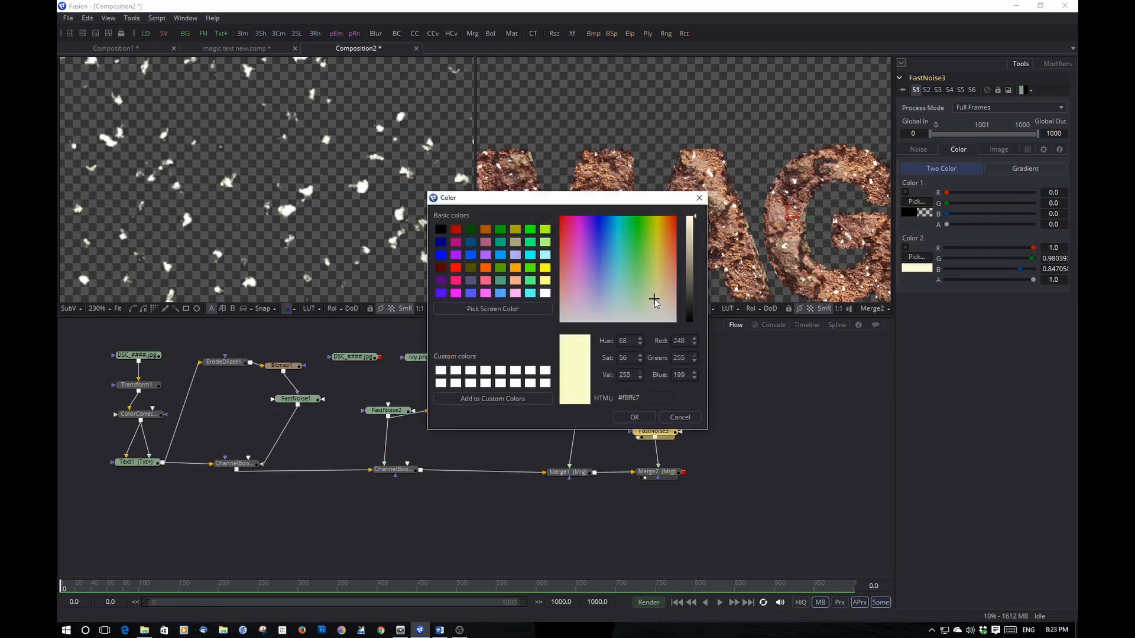
pyautogui.moveTo(649, 295); pyautogui.dragTo(655, 305)
pyautogui.click(635, 418)
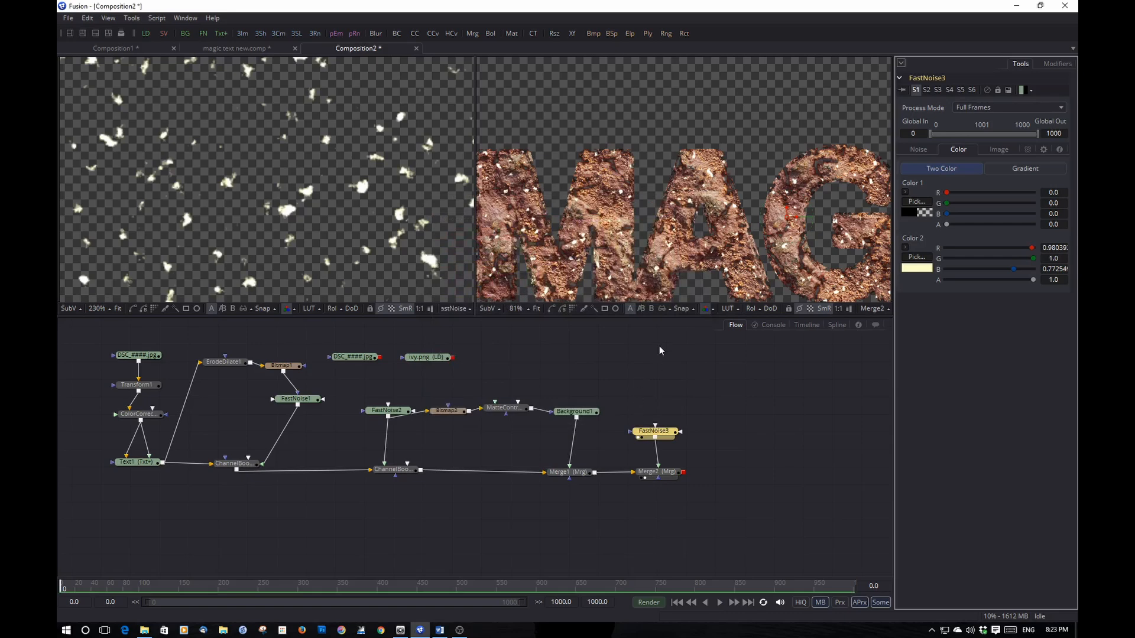
# Insert a Soft Glow node between the third FastNoise and the second Merge, and inspect the speckled letters.
pyautogui.moveTo(672, 436); pyautogui.dragTo(665, 386)
pyautogui.hotkey('shift', 'space')
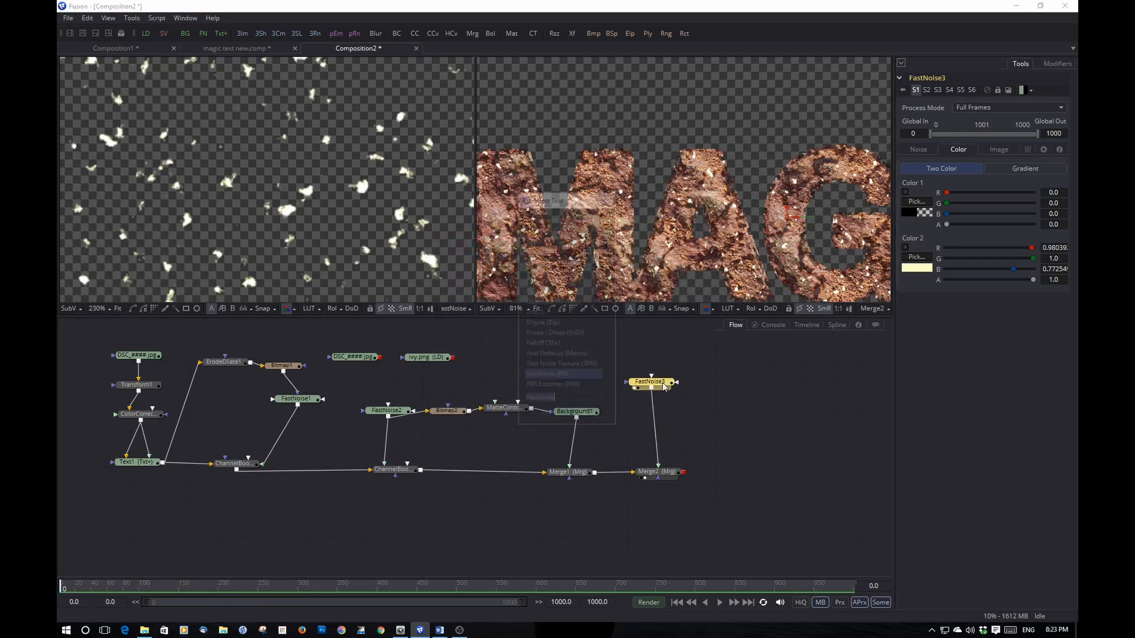
pyautogui.write('soft')
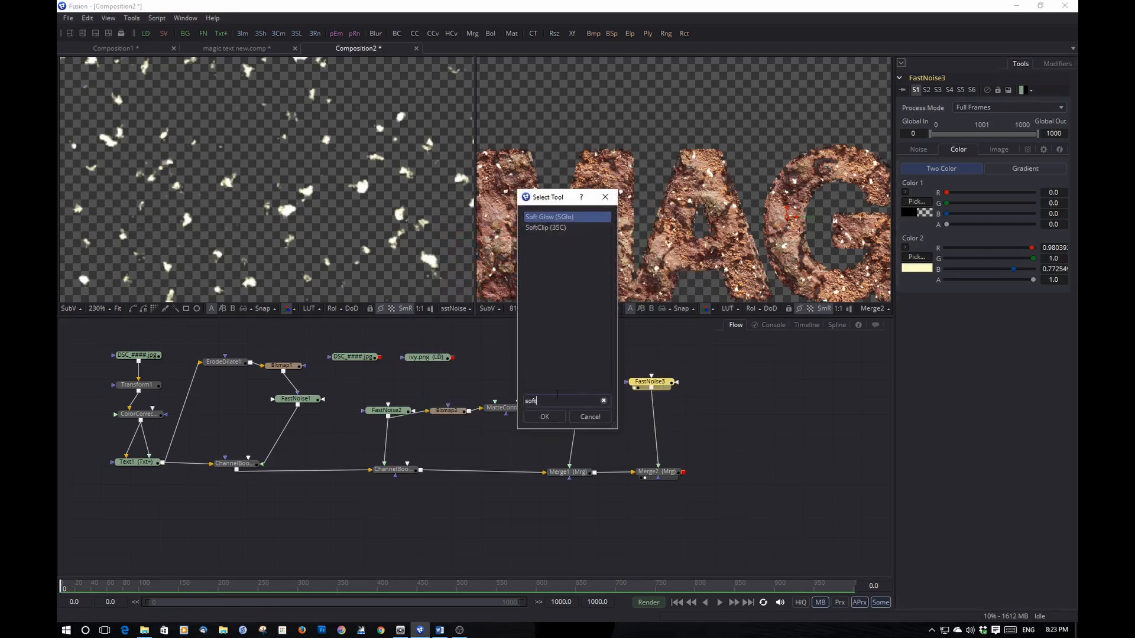
pyautogui.click(545, 417)
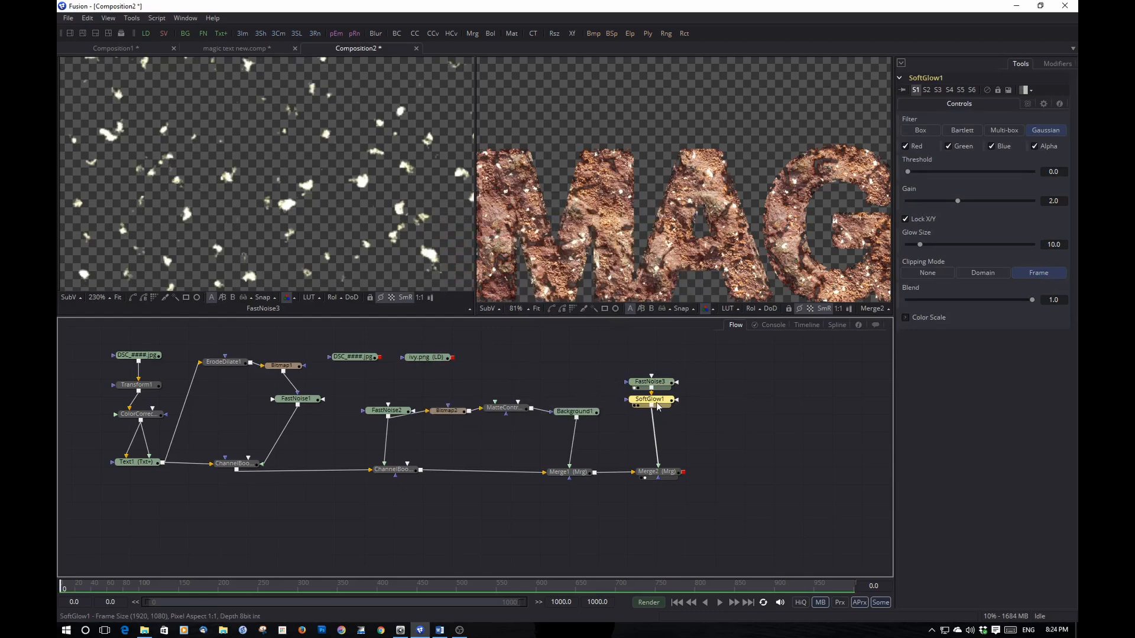
pyautogui.moveTo(658, 407); pyautogui.dragTo(661, 422)
pyautogui.scroll(2, 759, 224)
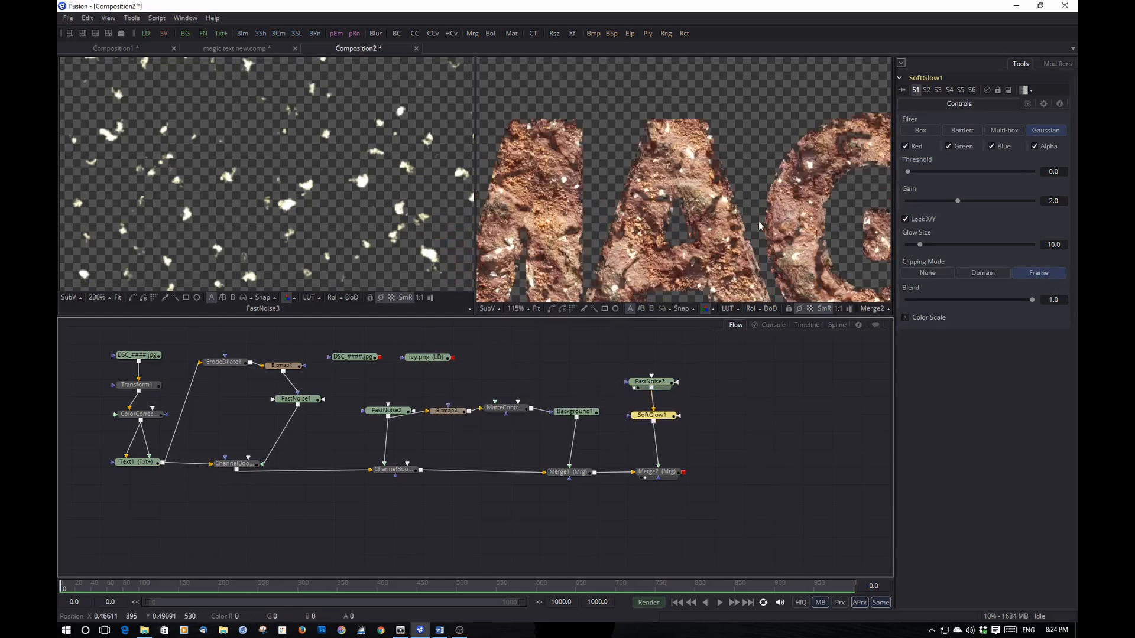
pyautogui.scroll(1, 759, 222)
pyautogui.scroll(-1, 759, 222)
# Set the third FastNoise's seethe rate to about 0.021 and play back the animated speckles.
pyautogui.click(652, 381)
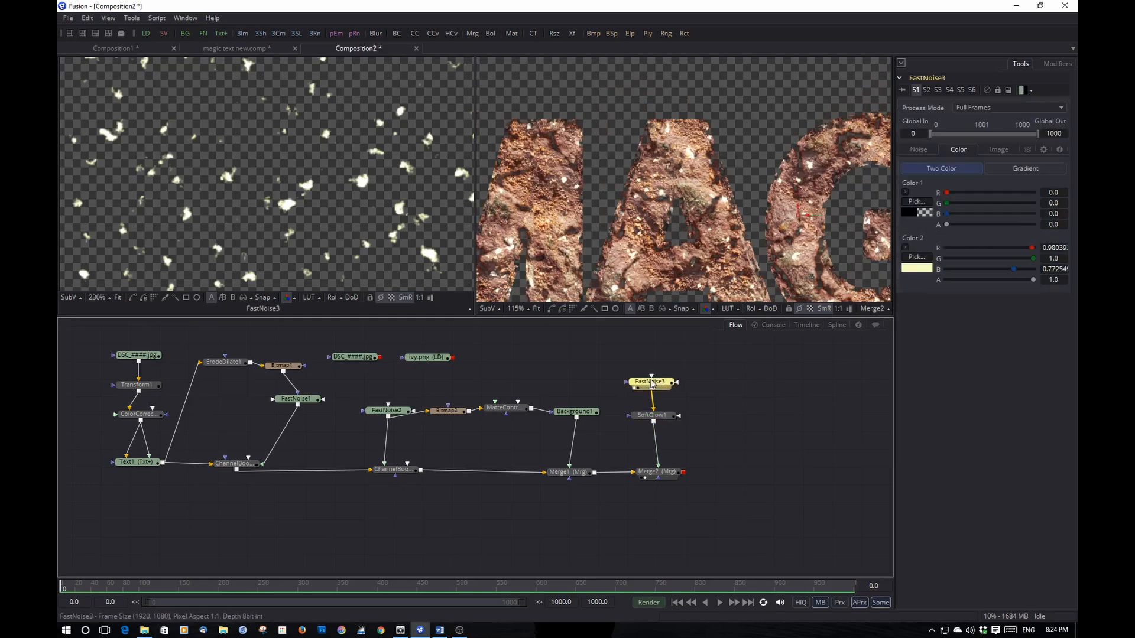
pyautogui.click(919, 149)
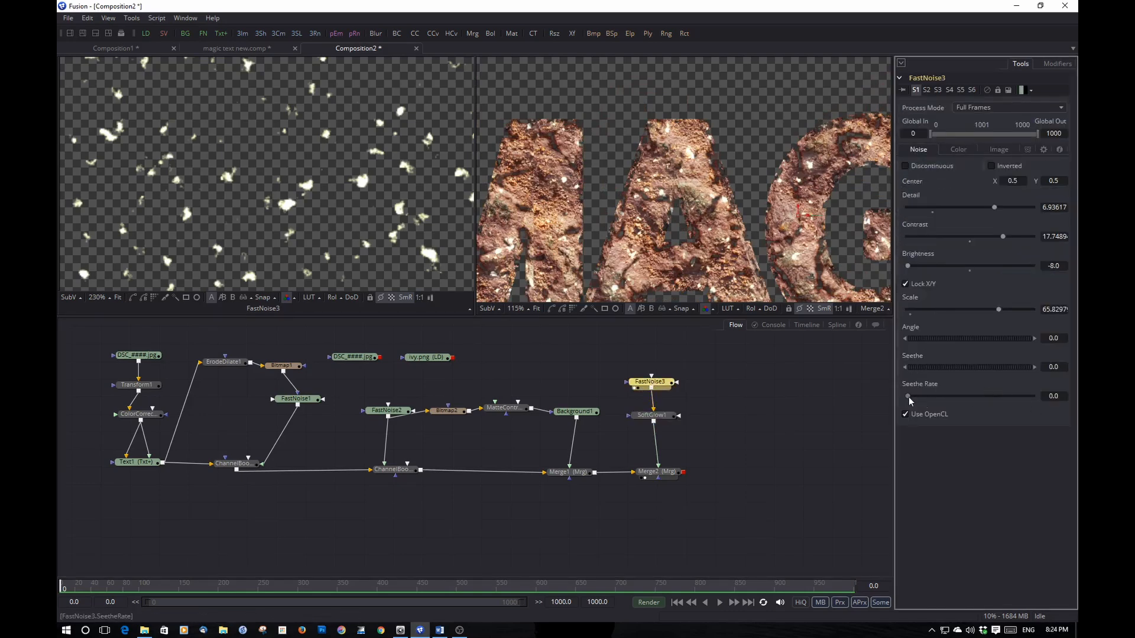
pyautogui.moveTo(909, 396); pyautogui.dragTo(910, 396)
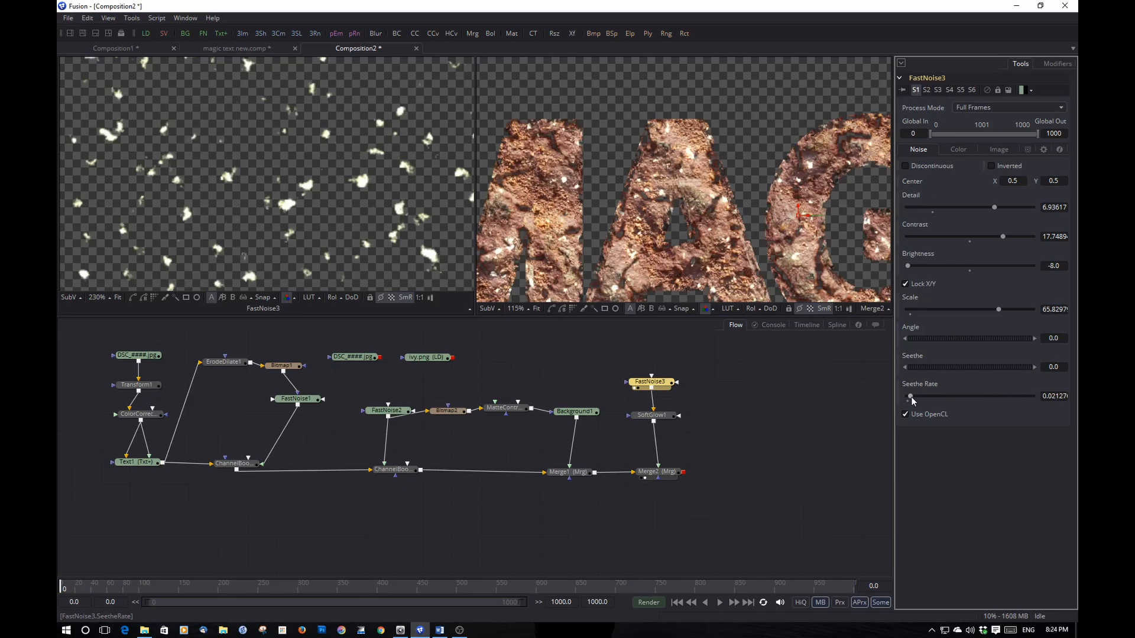
pyautogui.click(720, 602)
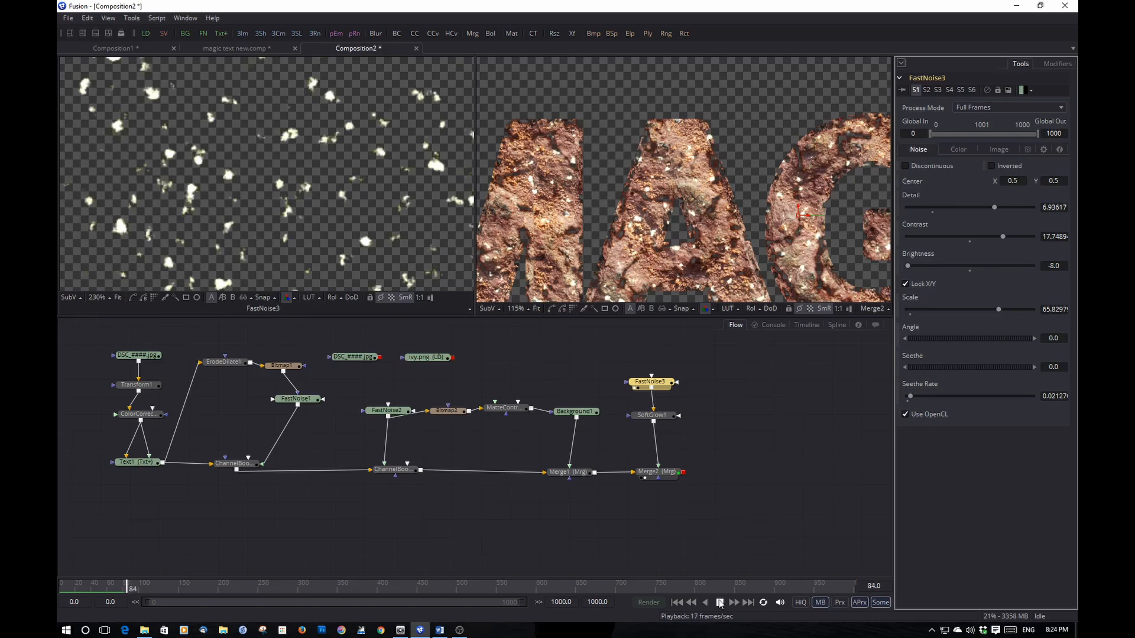
# Stop the playback and change the third FastNoise's Color 2 to a yellow of about 0.95 red, 1.0 green and 0.67 blue.
pyautogui.click(678, 603)
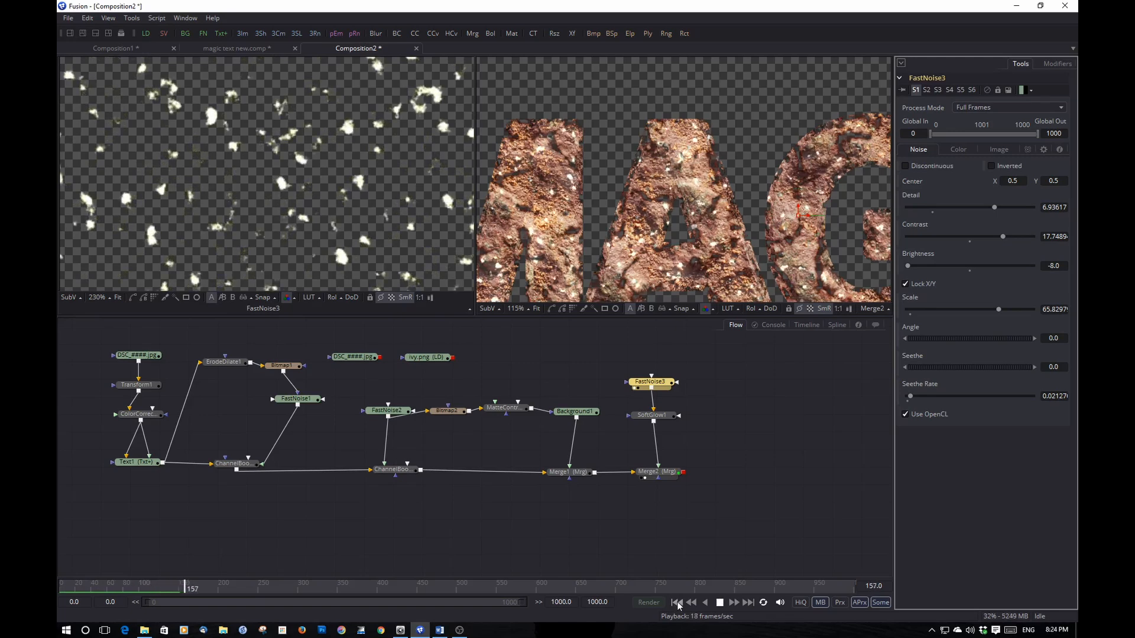
pyautogui.click(721, 603)
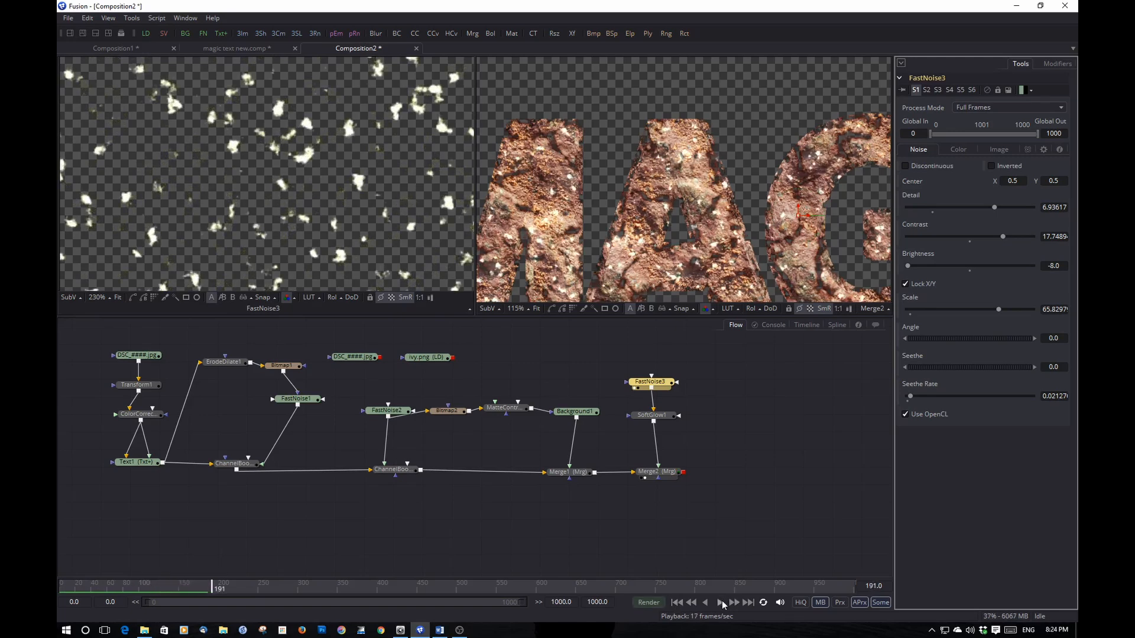
pyautogui.scroll(-2, 612, 456)
pyautogui.scroll(-2, 689, 219)
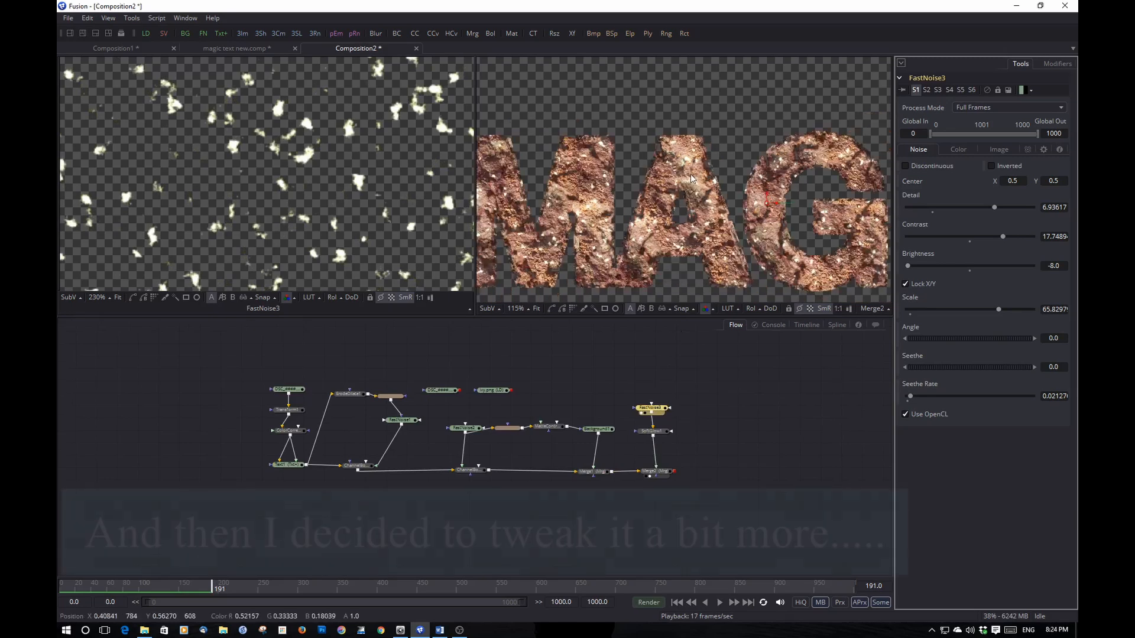
pyautogui.scroll(2, 631, 222)
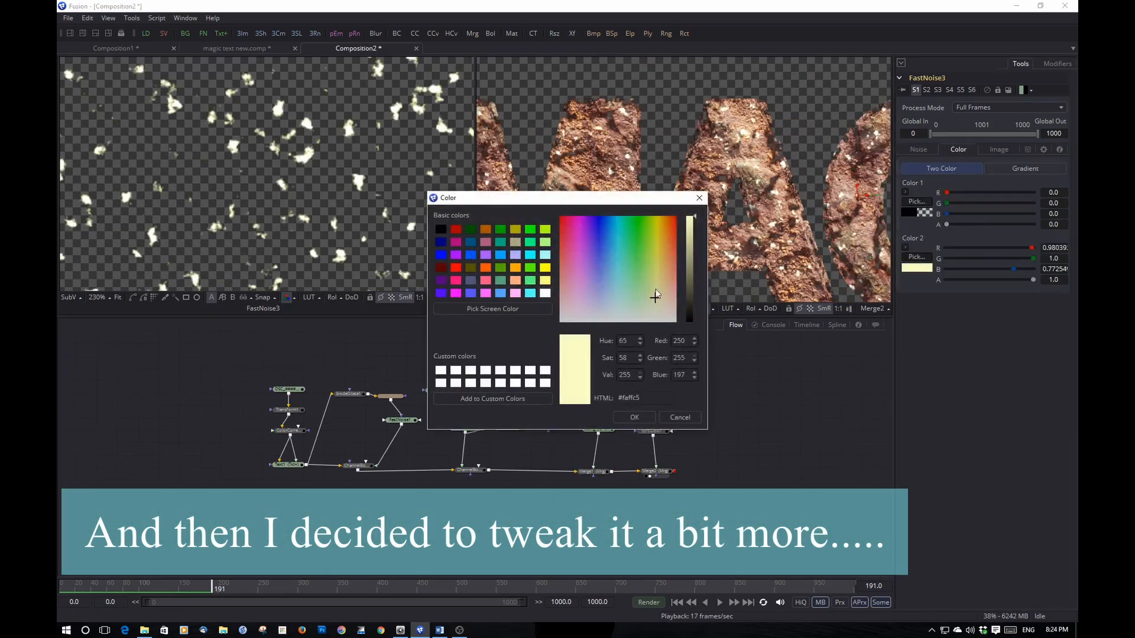
pyautogui.click(643, 416)
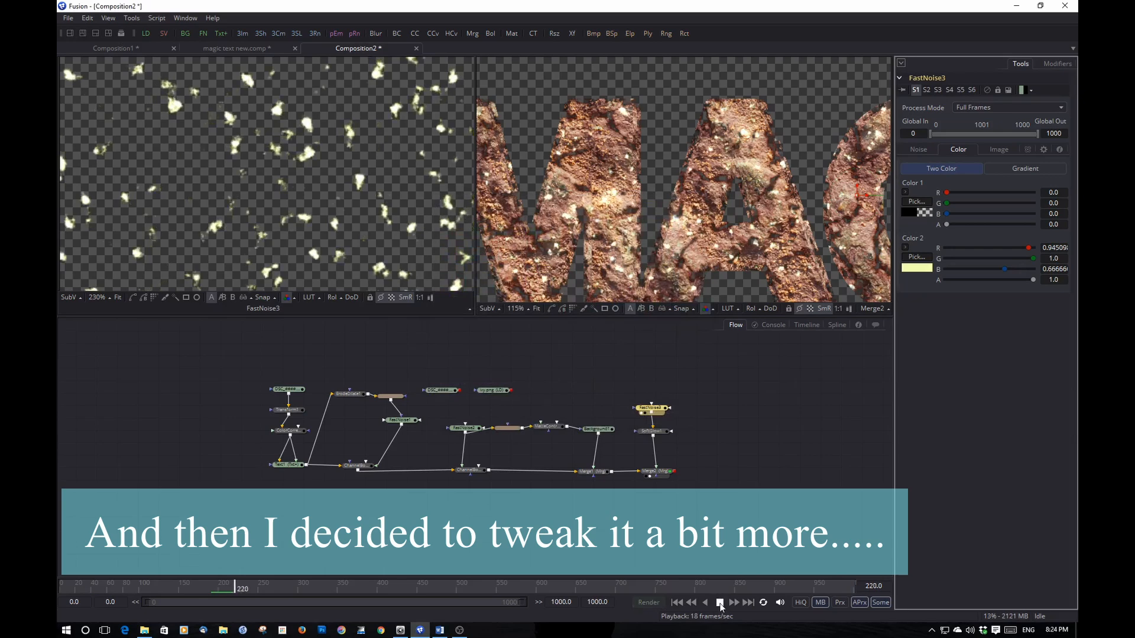
# Set the Soft Glow's gain to about 2.17 and its glow size to about 3.40, checking the speckles in playback.
pyautogui.click(652, 431)
pyautogui.moveTo(973, 197); pyautogui.dragTo(970, 198)
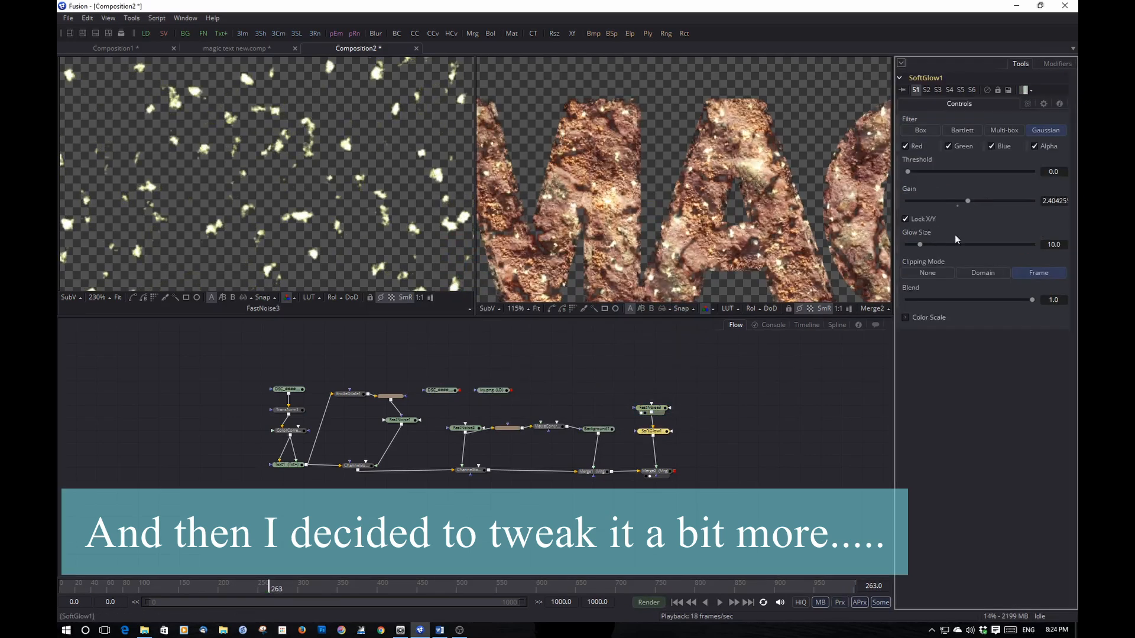
pyautogui.moveTo(920, 244); pyautogui.dragTo(913, 244)
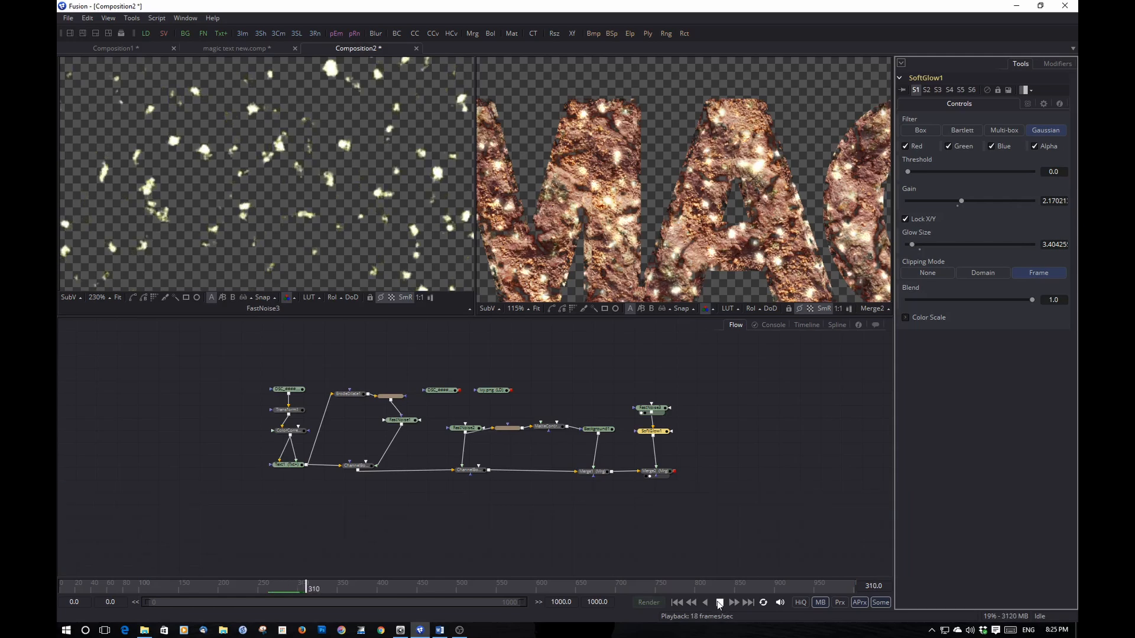
pyautogui.click(719, 603)
# Set the third FastNoise's contrast to about 19.38 and brightness to -10, and preview the sparser speckles in playback.
pyautogui.click(651, 408)
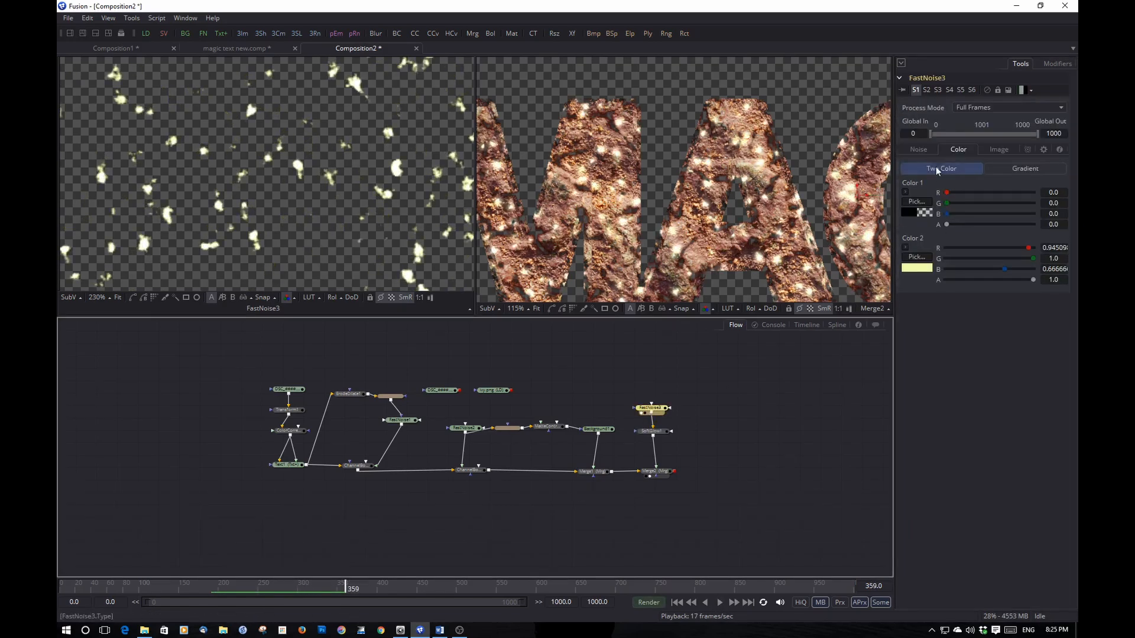
pyautogui.moveTo(1009, 236)
pyautogui.mouseDown()
pyautogui.moveTo(991, 236)
pyautogui.moveTo(1006, 236)
pyautogui.mouseUp()
pyautogui.write('-10')
pyautogui.press('Return')
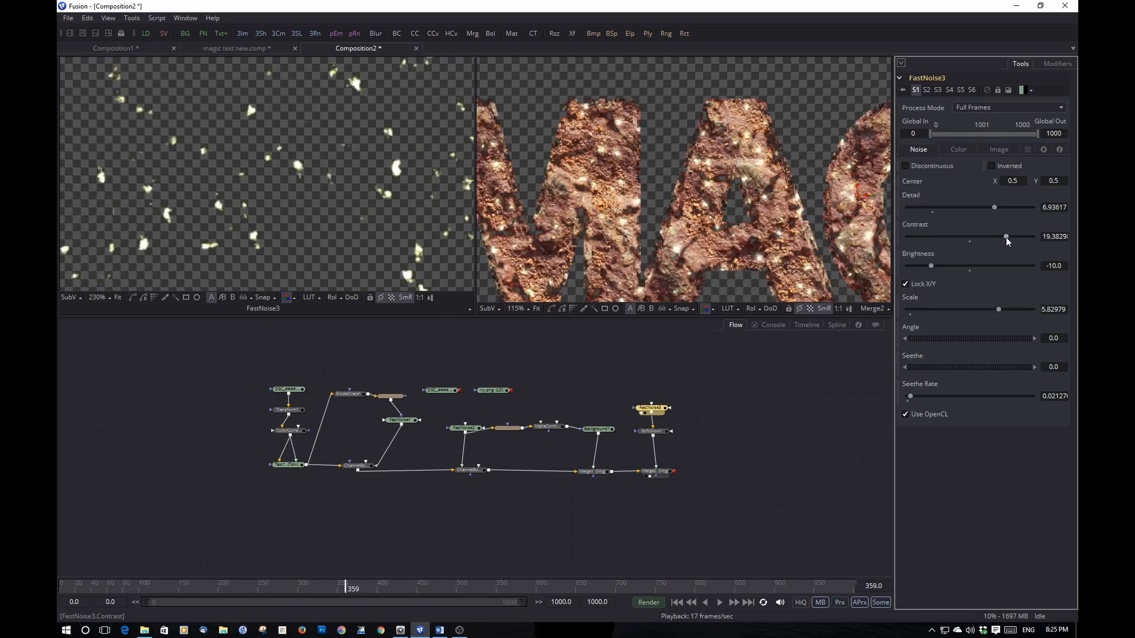
pyautogui.click(720, 605)
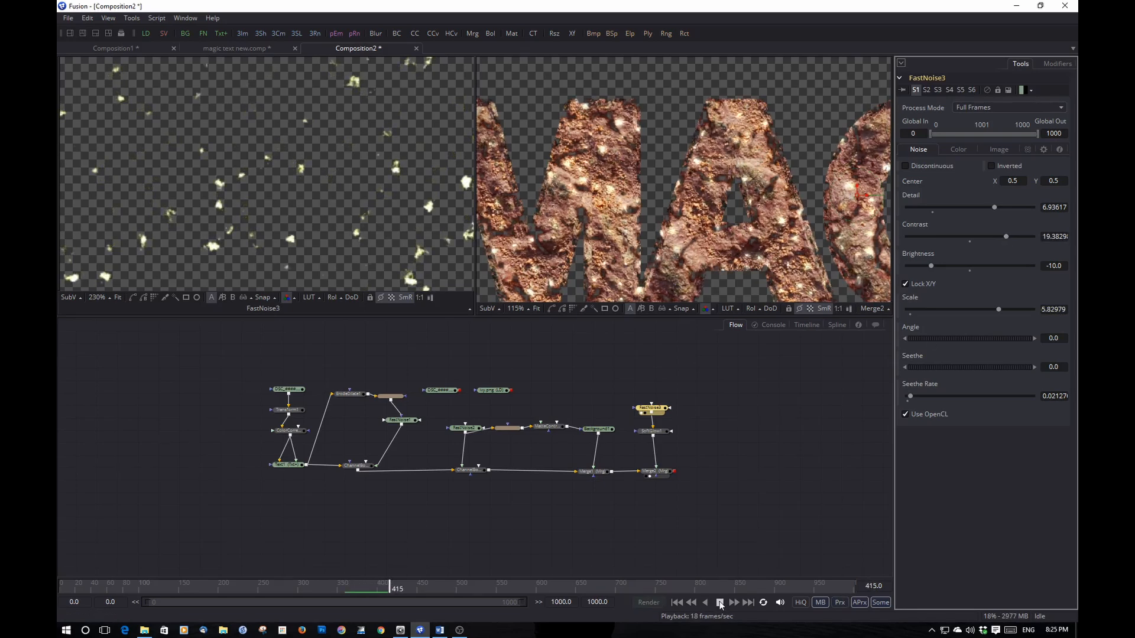
pyautogui.click(720, 604)
# Add a third Merge after the second Merge and set its operator to Atop.
pyautogui.moveTo(694, 524); pyautogui.dragTo(539, 517)
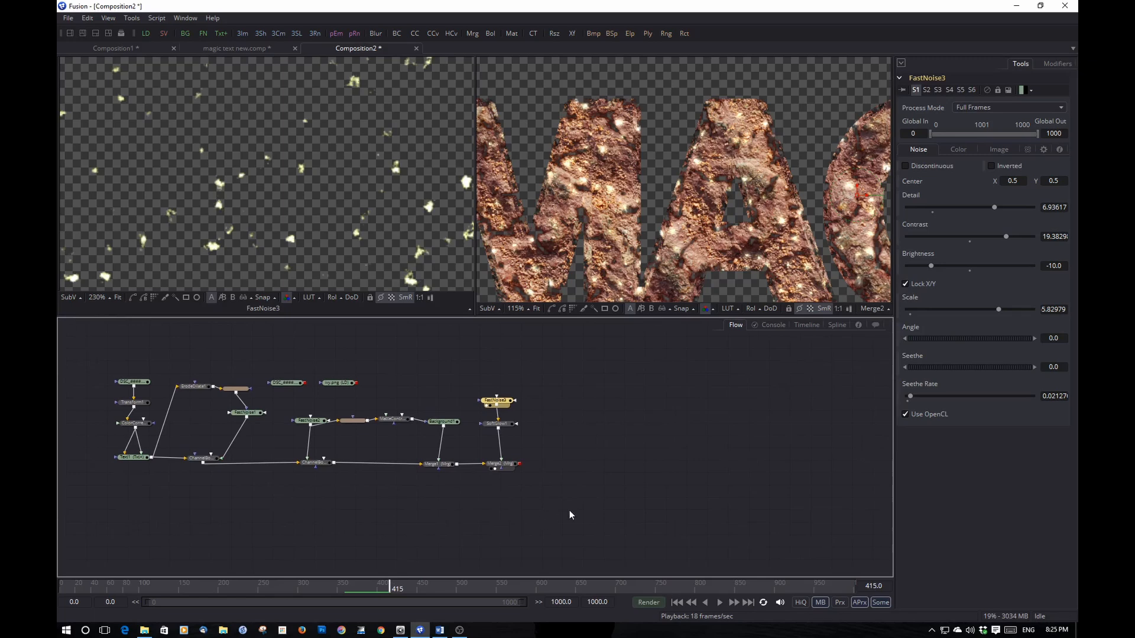
pyautogui.click(500, 464)
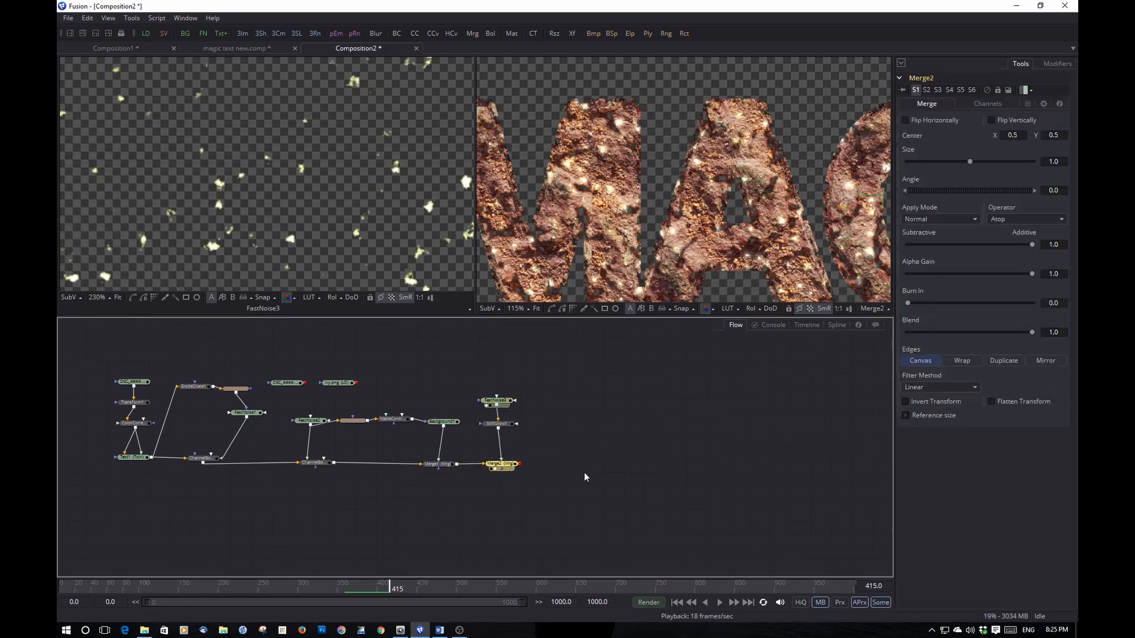
pyautogui.hotkey('ctrl', 'space')
pyautogui.write('merge')
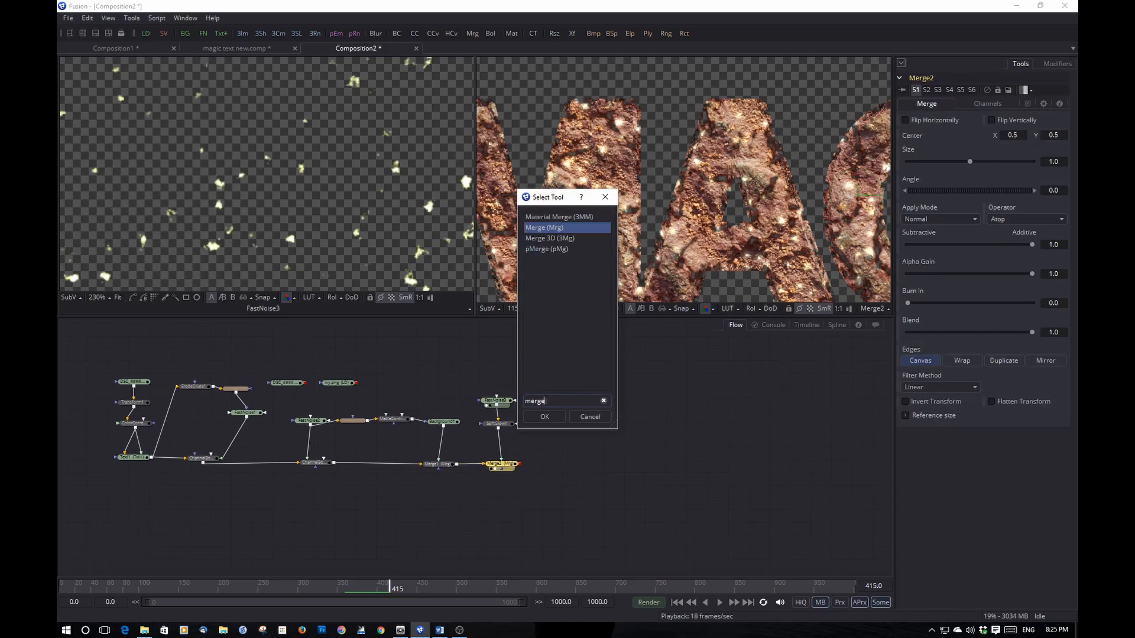
pyautogui.click(552, 419)
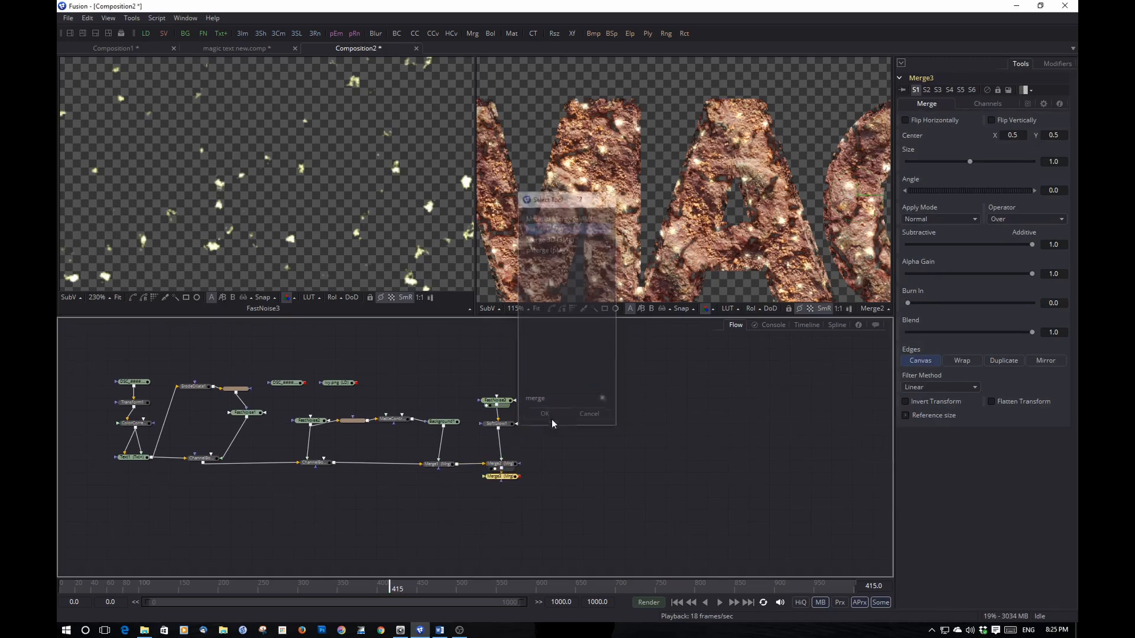
pyautogui.moveTo(504, 480); pyautogui.dragTo(566, 471)
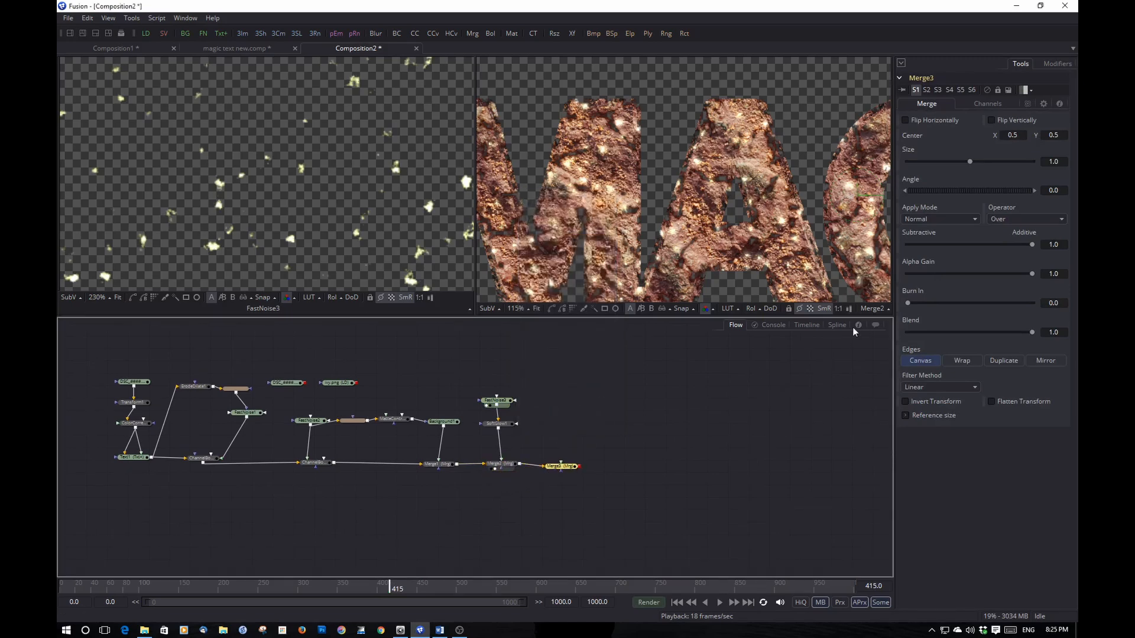
pyautogui.click(1013, 219)
pyautogui.click(1026, 258)
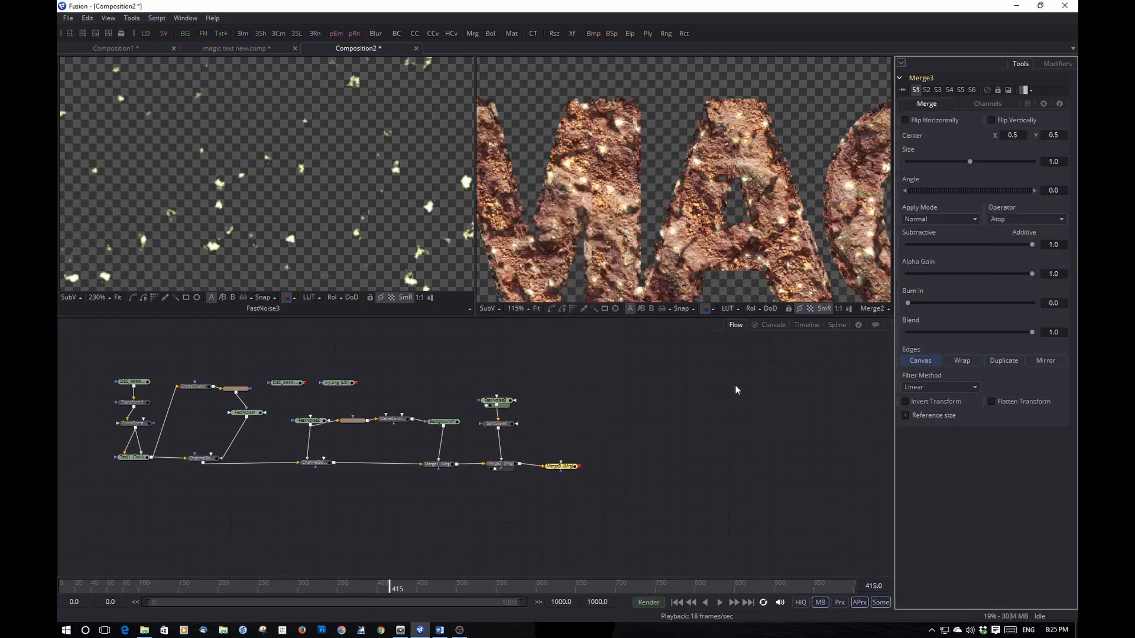
# Add a fourth FastNoise and connect it to the third Merge's foreground.
pyautogui.hotkey('shift', 'space')
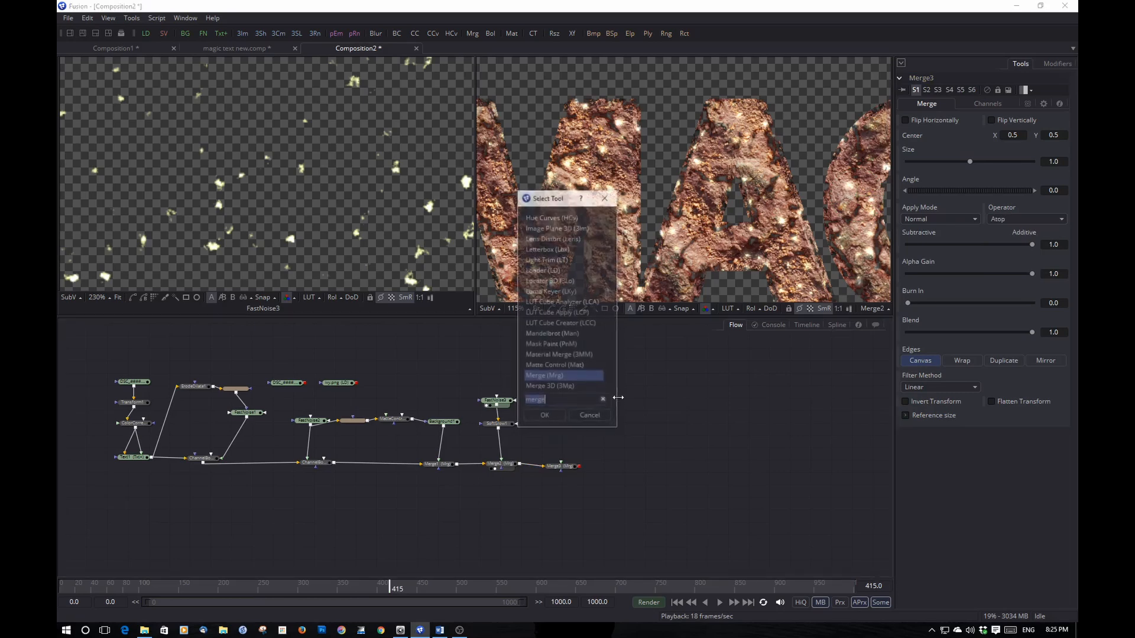
pyautogui.write('fast')
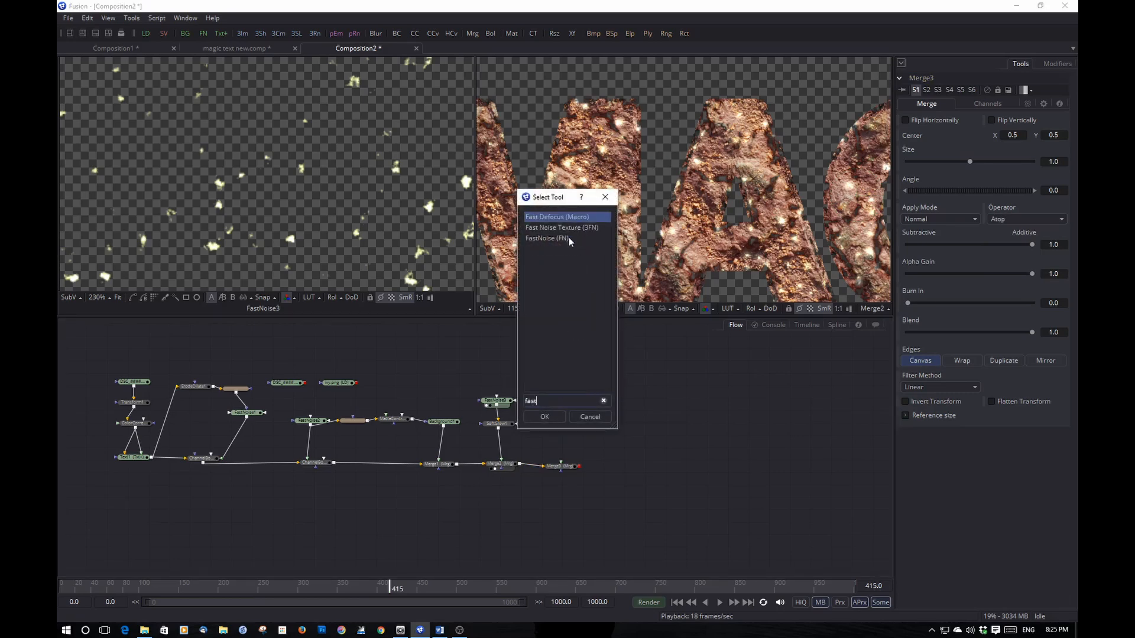
pyautogui.click(569, 238)
pyautogui.click(545, 416)
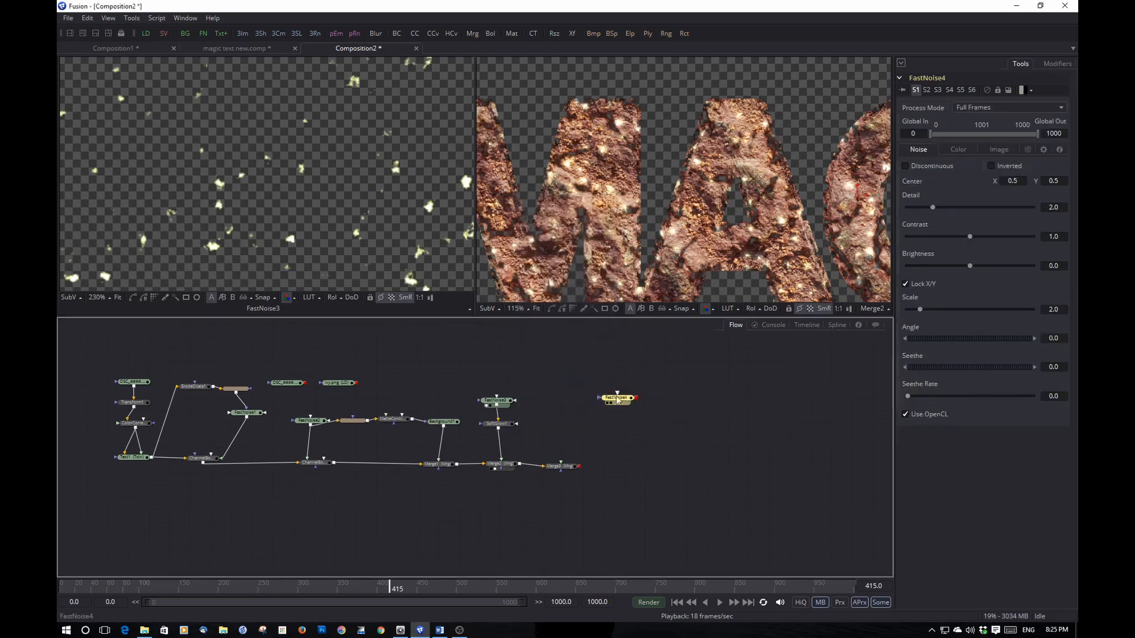
pyautogui.moveTo(617, 399); pyautogui.dragTo(565, 468)
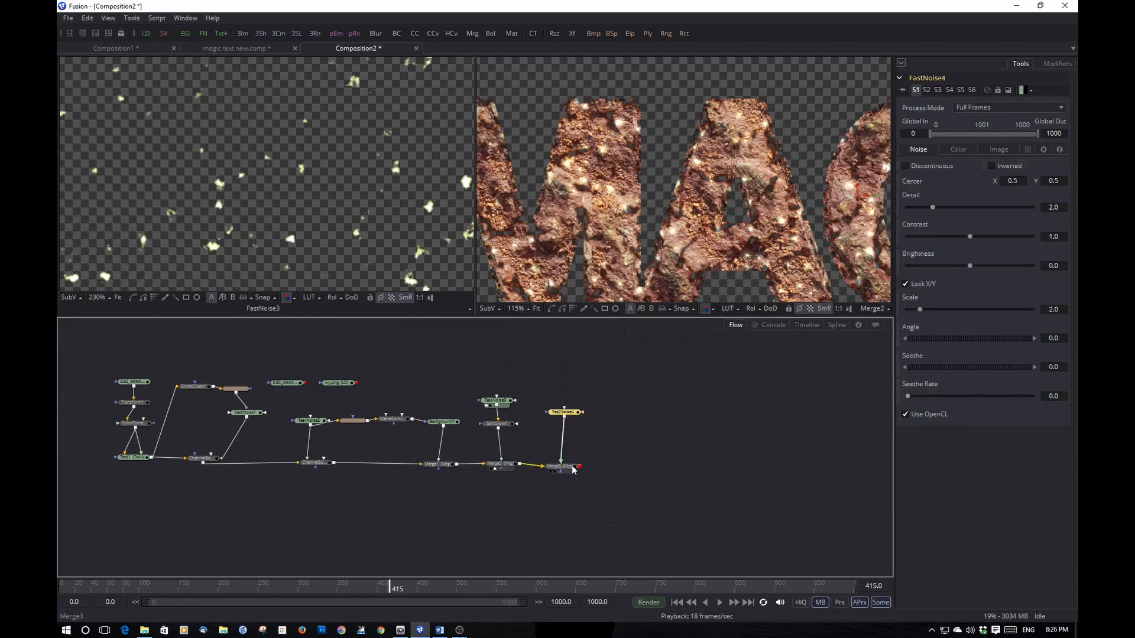
# Show the fourth FastNoise in the first viewer and the third Merge in the second, and place the noise node above the Merge.
pyautogui.scroll(3, 573, 469)
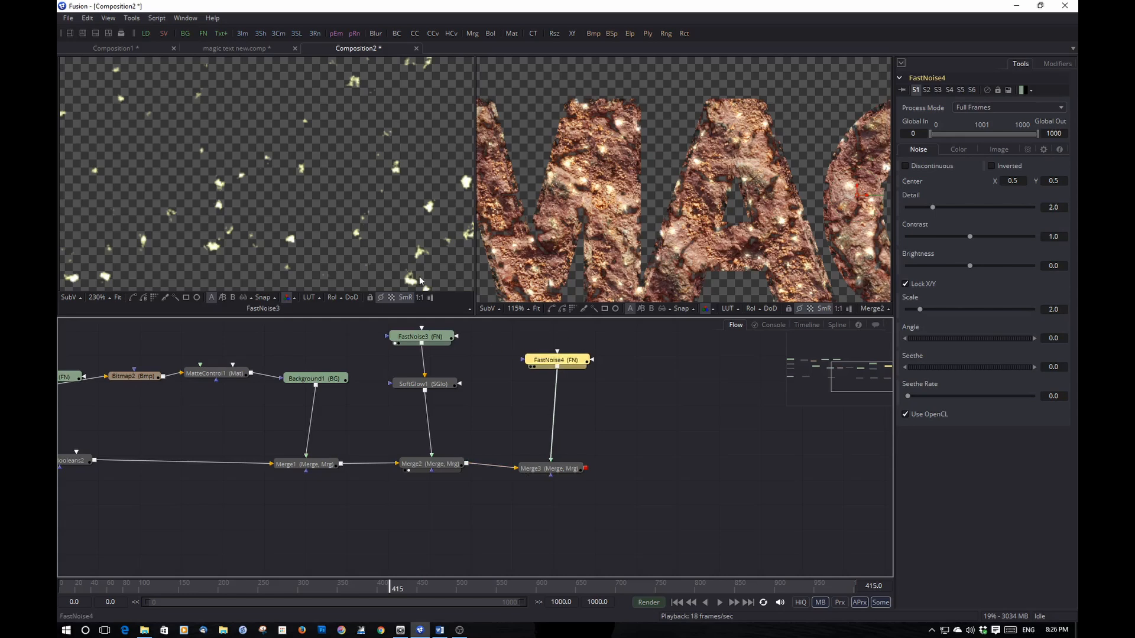
pyautogui.press('1')
pyautogui.press('2')
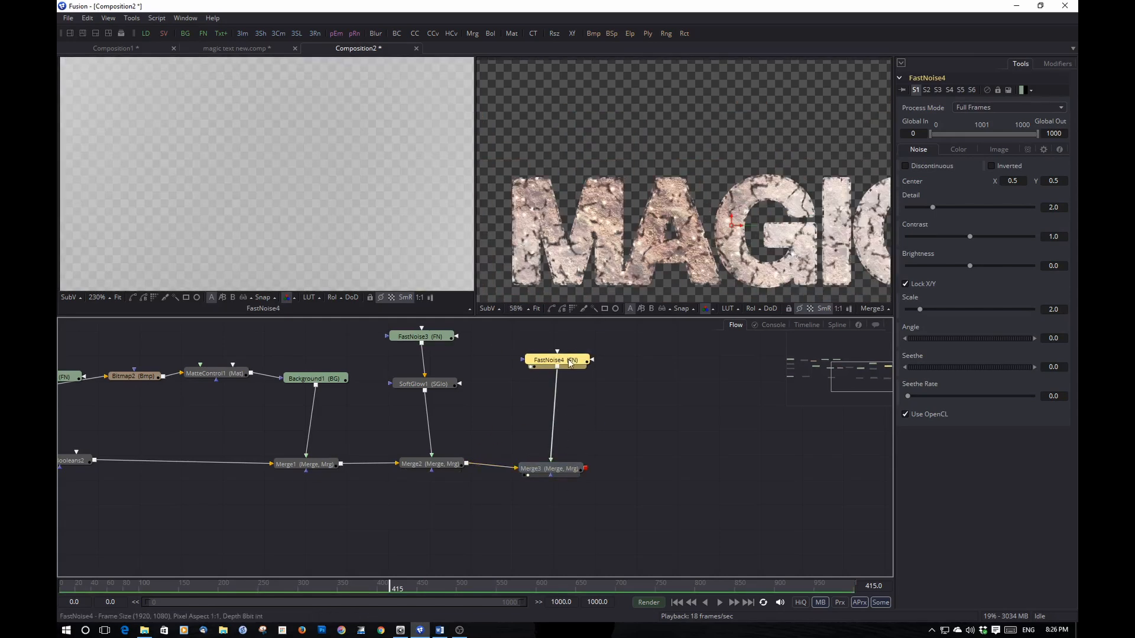
pyautogui.moveTo(561, 360); pyautogui.dragTo(553, 388)
# Change the fourth FastNoise's Color 2 to the dark green #004400.
pyautogui.click(968, 153)
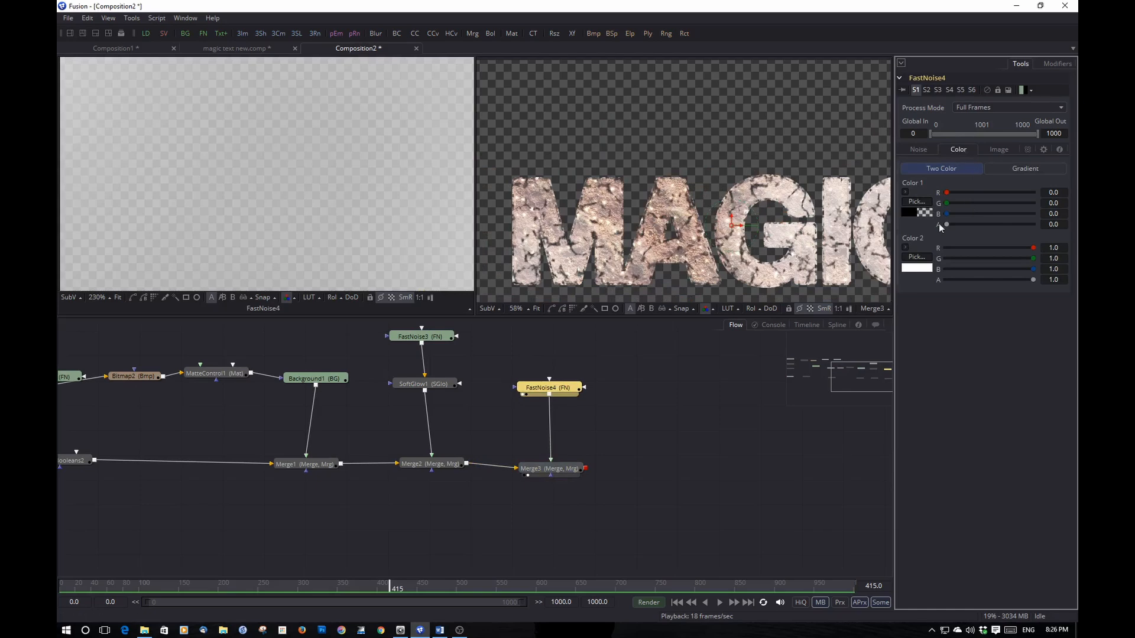
pyautogui.click(916, 257)
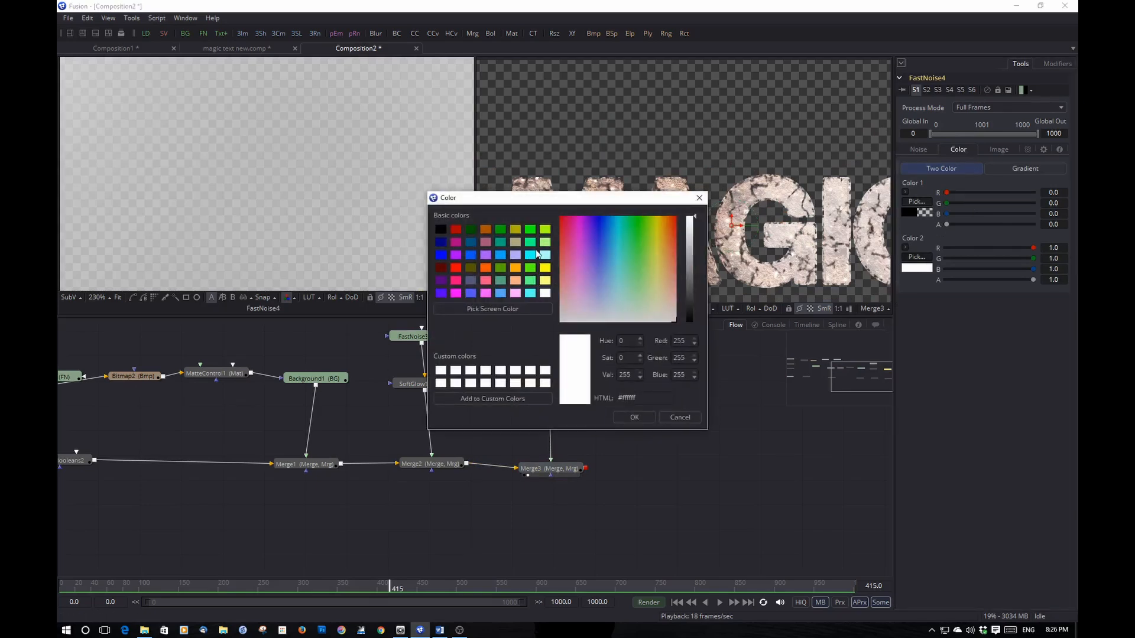
pyautogui.click(474, 230)
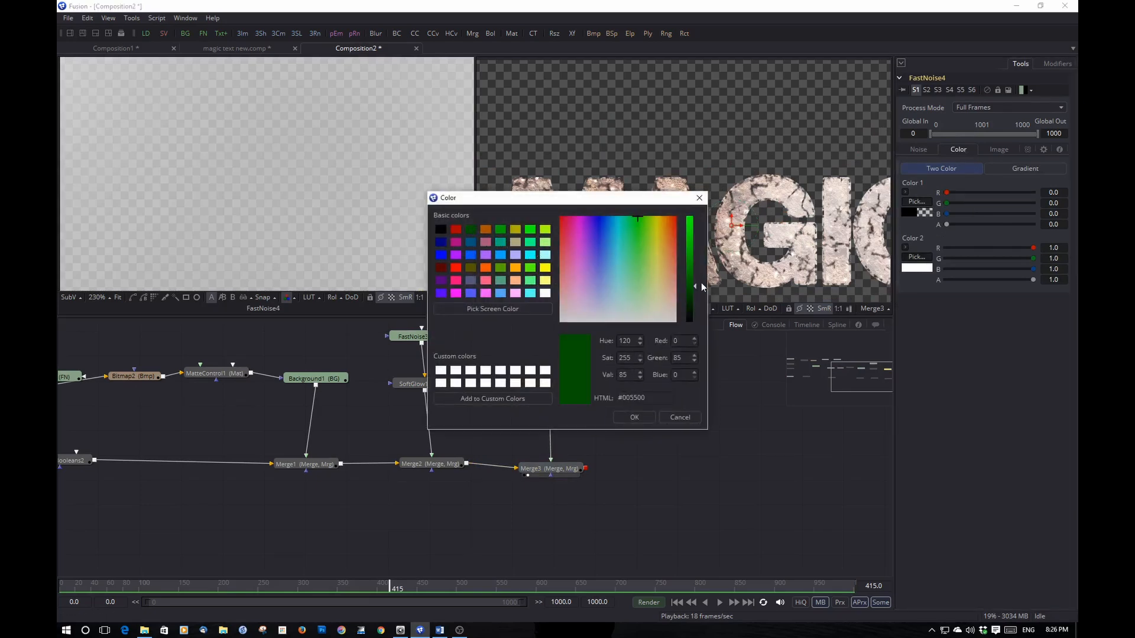
pyautogui.moveTo(696, 286); pyautogui.dragTo(695, 295)
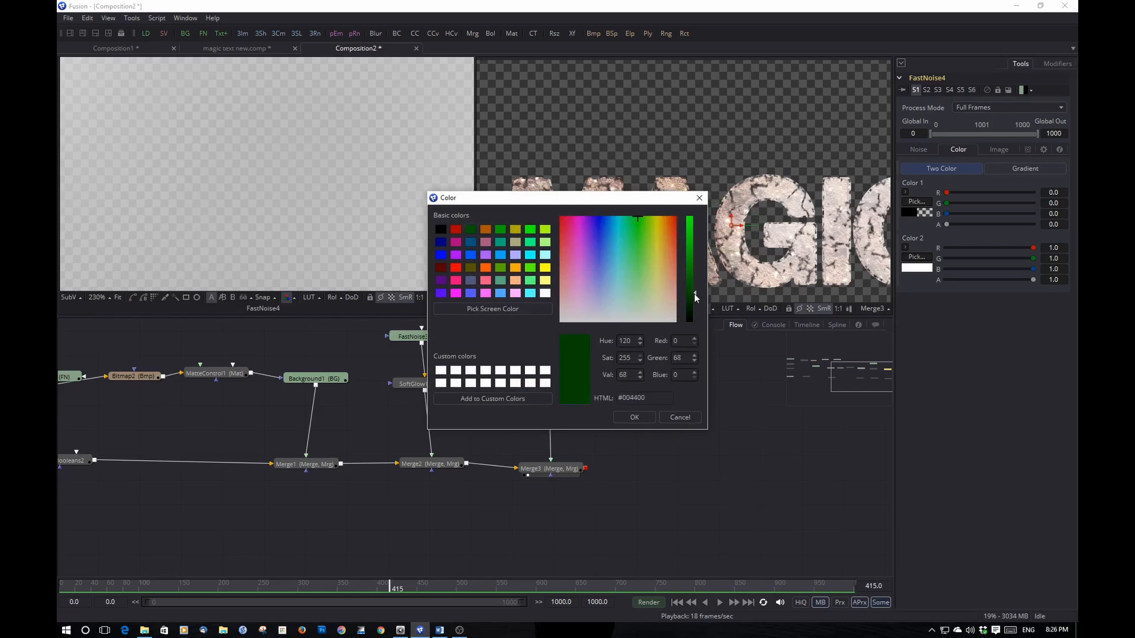
pyautogui.click(629, 419)
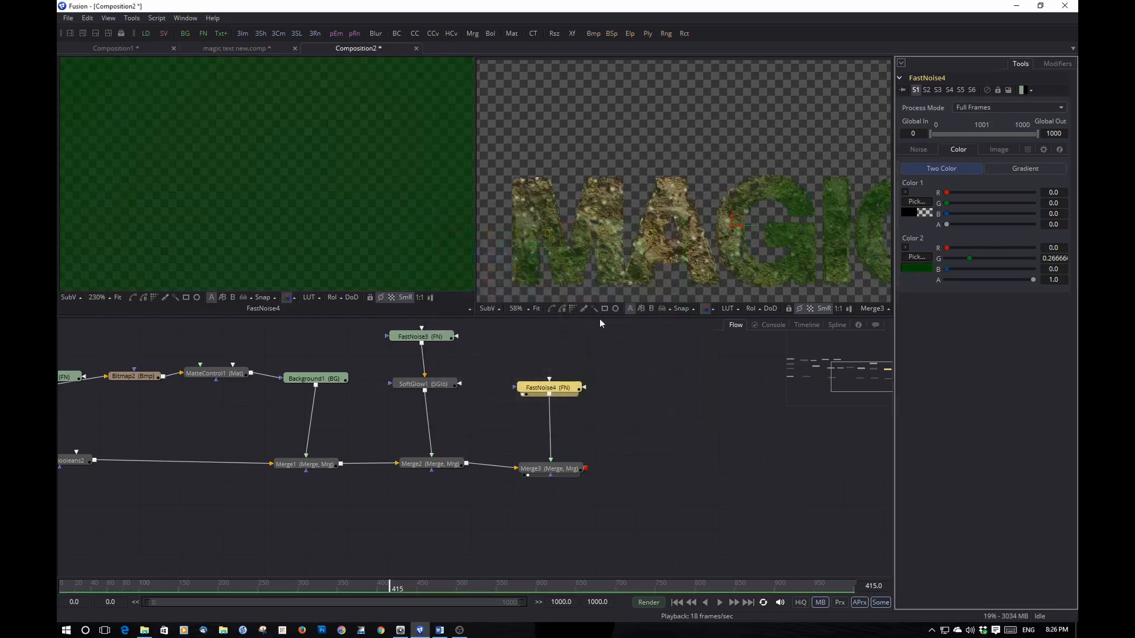
# Set the fourth FastNoise's scale to 40, contrast to about 2.21 and brightness to -1 to break the green into patches.
pyautogui.click(559, 388)
pyautogui.click(916, 152)
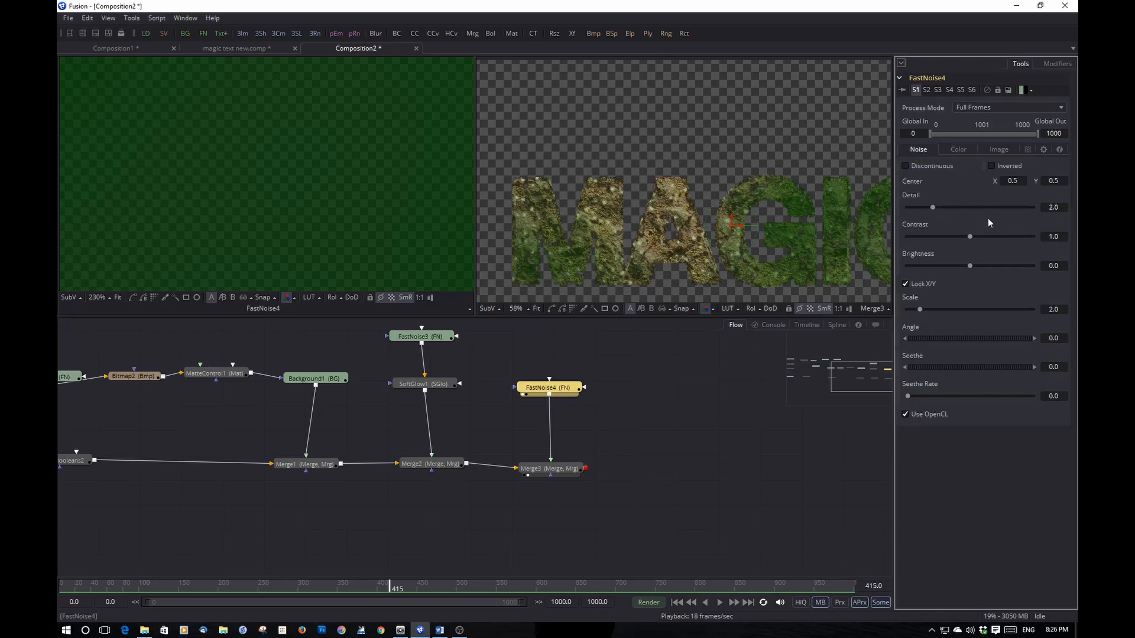
pyautogui.moveTo(920, 310); pyautogui.dragTo(1040, 313)
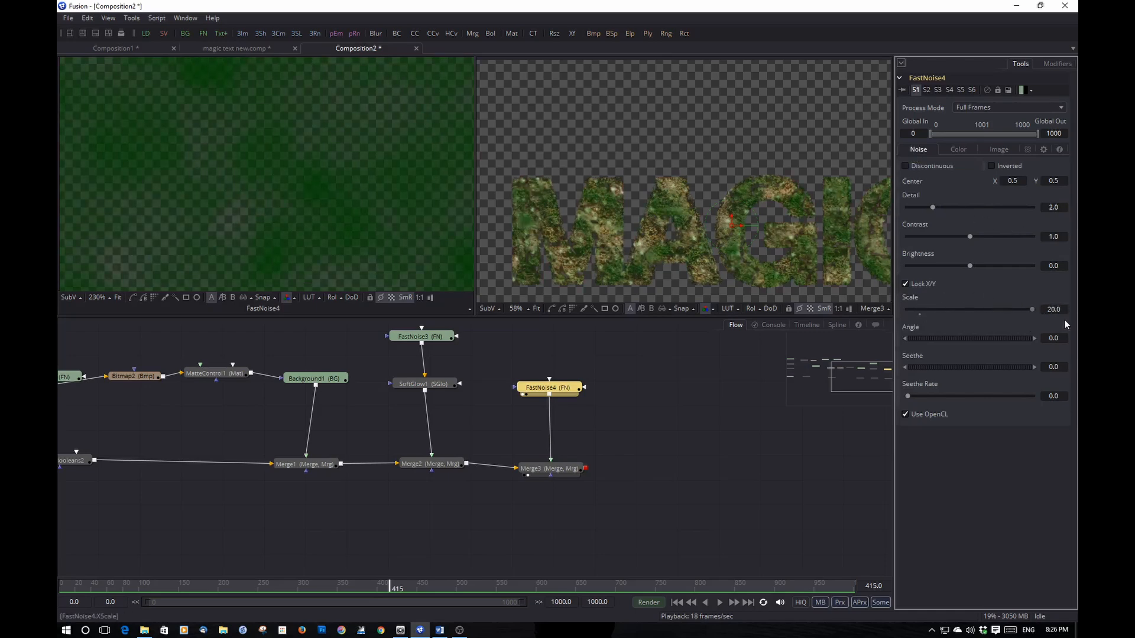
pyautogui.click(1059, 310)
pyautogui.write('40')
pyautogui.press('Tab')
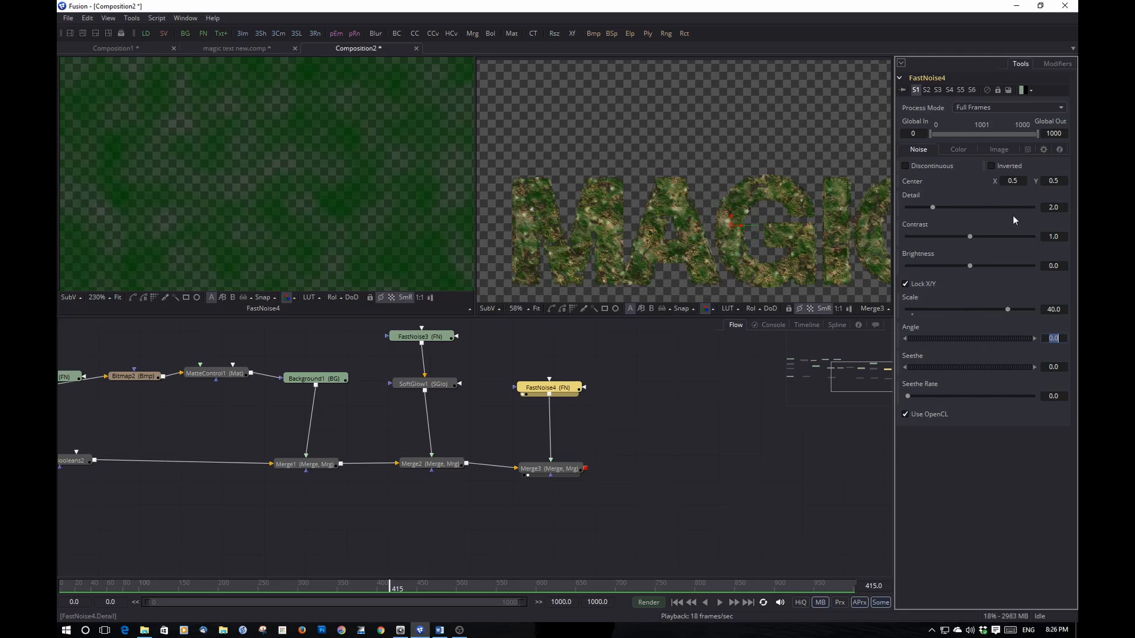
pyautogui.moveTo(970, 237); pyautogui.dragTo(902, 267)
pyautogui.scroll(2, 665, 235)
pyautogui.scroll(2, 665, 236)
pyautogui.scroll(-1, 769, 255)
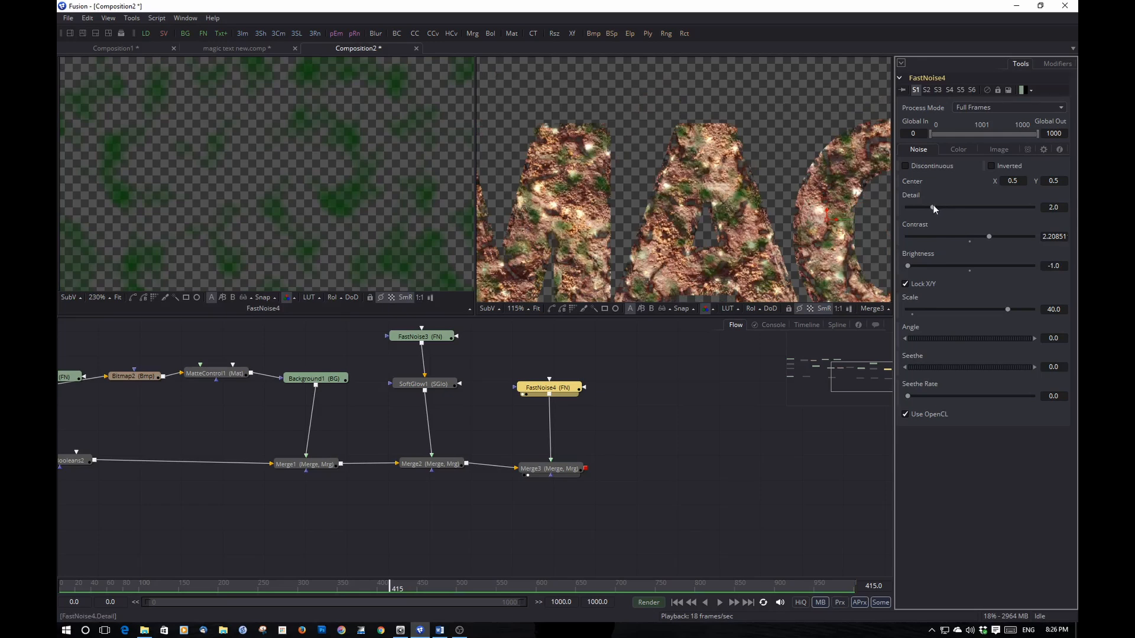
# Set the fourth FastNoise's detail to about 1.62 and scale to about 32.98, and check the green patches on the letters.
pyautogui.moveTo(933, 207)
pyautogui.mouseDown()
pyautogui.moveTo(919, 210)
pyautogui.moveTo(927, 208)
pyautogui.mouseUp()
pyautogui.moveTo(1008, 309); pyautogui.dragTo(992, 310)
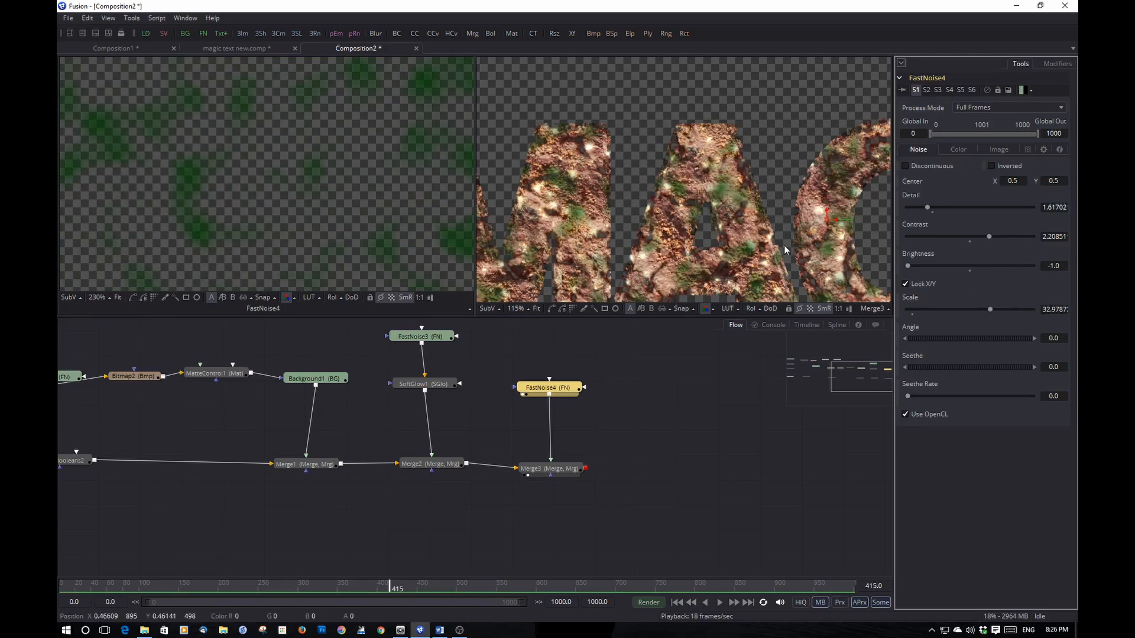
pyautogui.scroll(-1, 784, 246)
pyautogui.scroll(1, 829, 254)
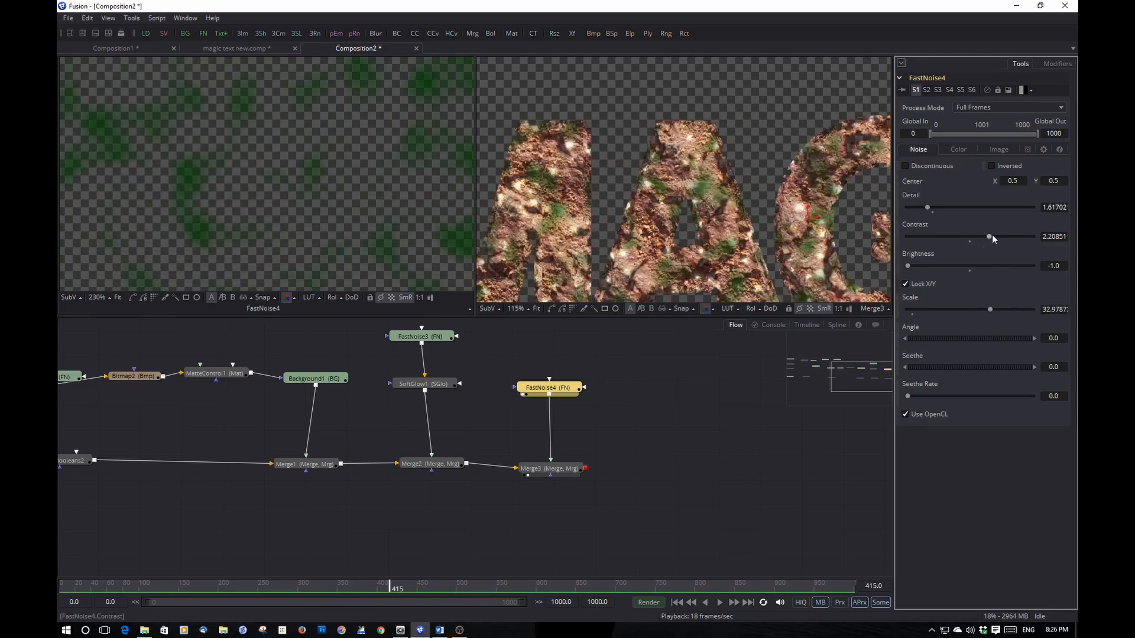
# Set the FastNoise4 contrast to about 2.11, scale to about 17.45 and brightness to about -1.01.
pyautogui.moveTo(992, 236); pyautogui.dragTo(985, 236)
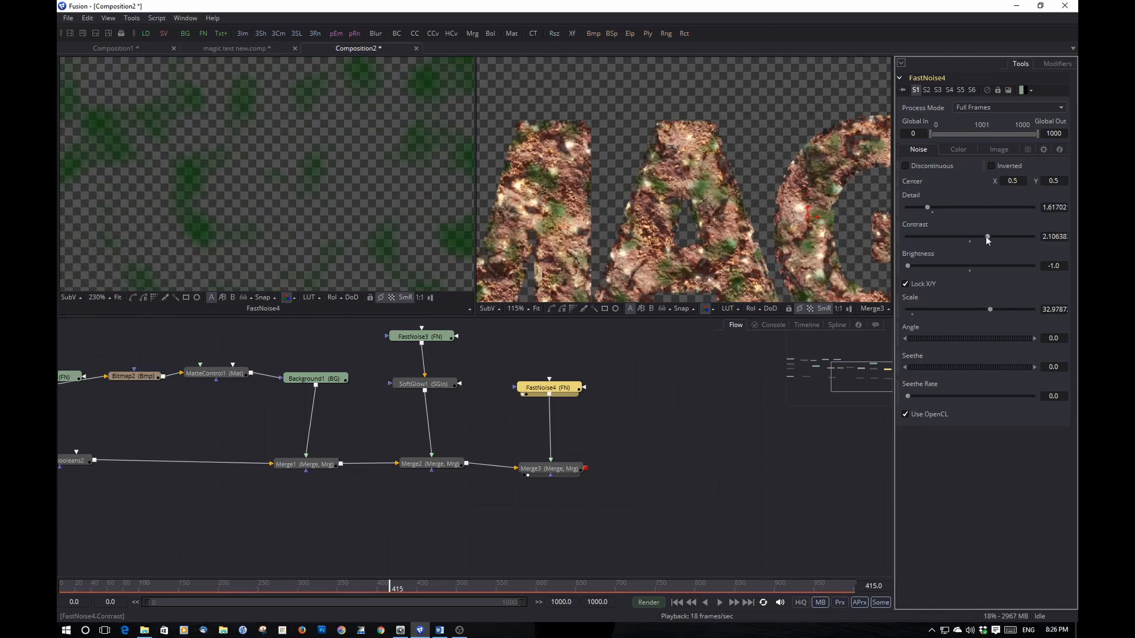
pyautogui.moveTo(991, 311); pyautogui.dragTo(952, 307)
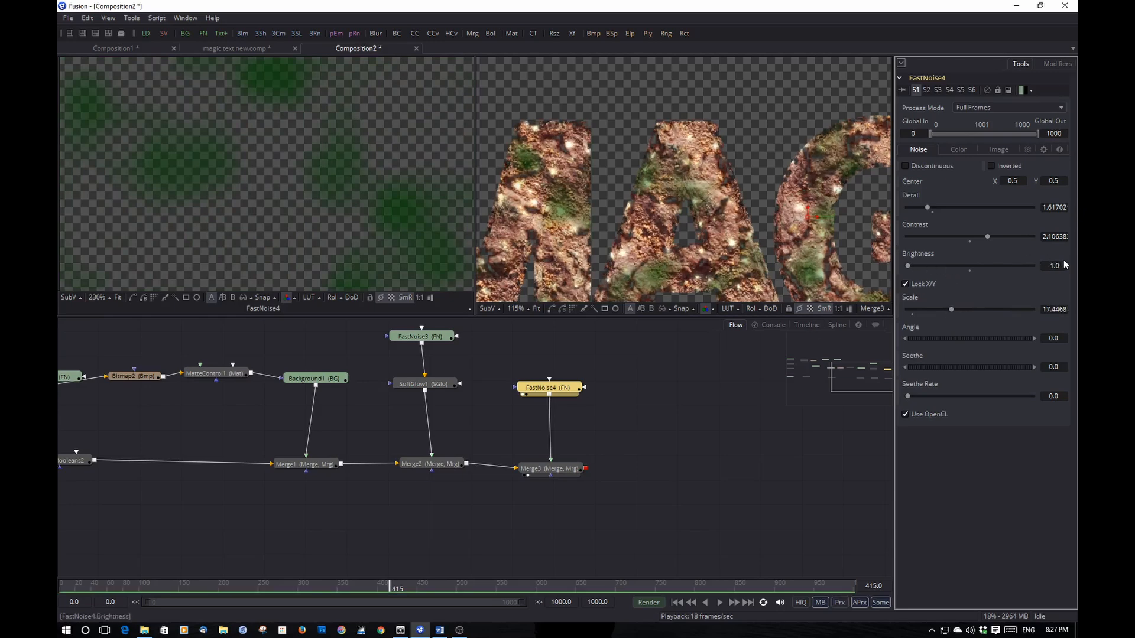
pyautogui.write('-2')
pyautogui.press('Tab')
pyautogui.moveTo(909, 265); pyautogui.dragTo(939, 267)
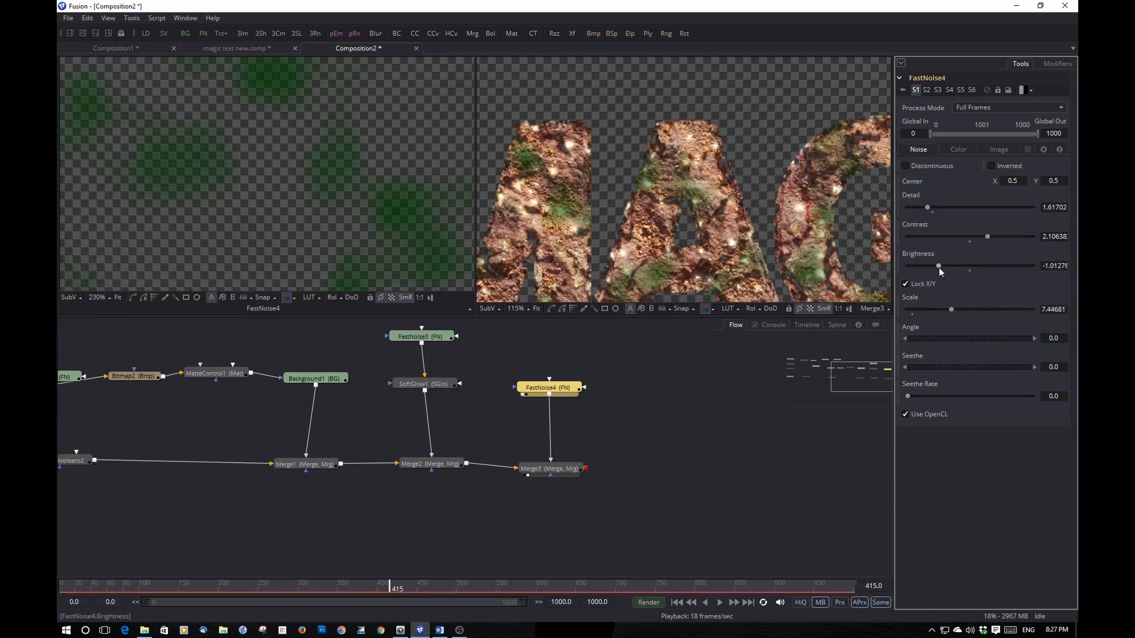
pyautogui.scroll(-2, 745, 265)
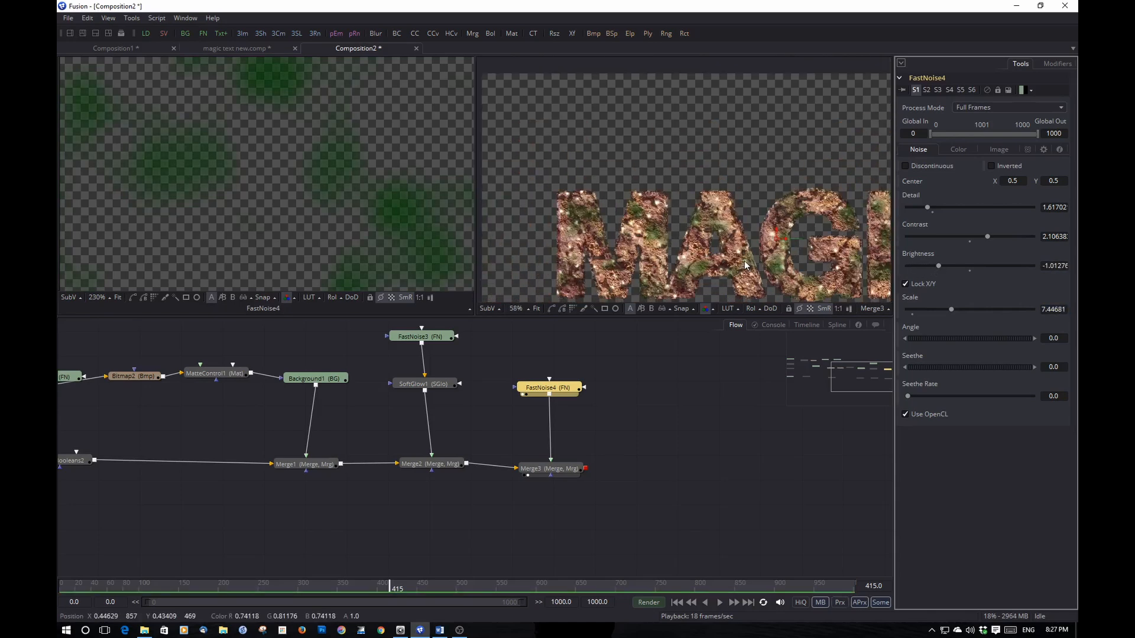
pyautogui.scroll(2, 743, 260)
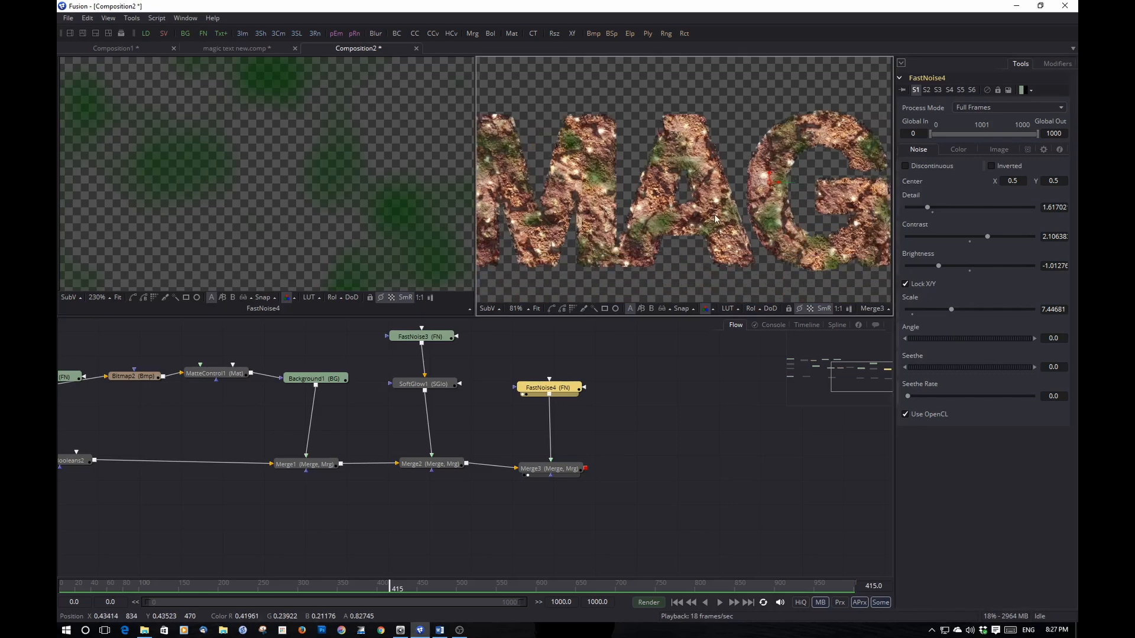
pyautogui.moveTo(715, 219)
pyautogui.mouseDown()
pyautogui.moveTo(652, 244)
pyautogui.moveTo(686, 251)
pyautogui.moveTo(584, 245)
pyautogui.moveTo(705, 233)
pyautogui.moveTo(730, 219)
pyautogui.mouseUp()
# Align Merge3 with its row, add a new Merge node beside it and feed it Merge3's output as background.
pyautogui.moveTo(560, 473); pyautogui.dragTo(556, 459)
pyautogui.click(666, 422)
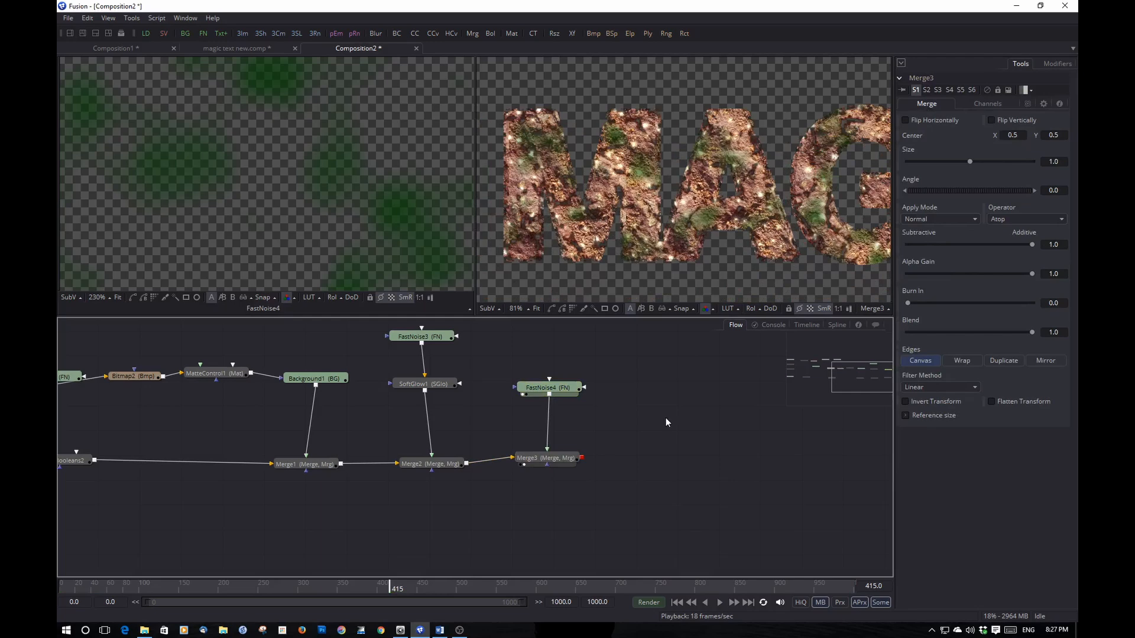
pyautogui.hotkey('ctrl', 'space')
pyautogui.write('merge')
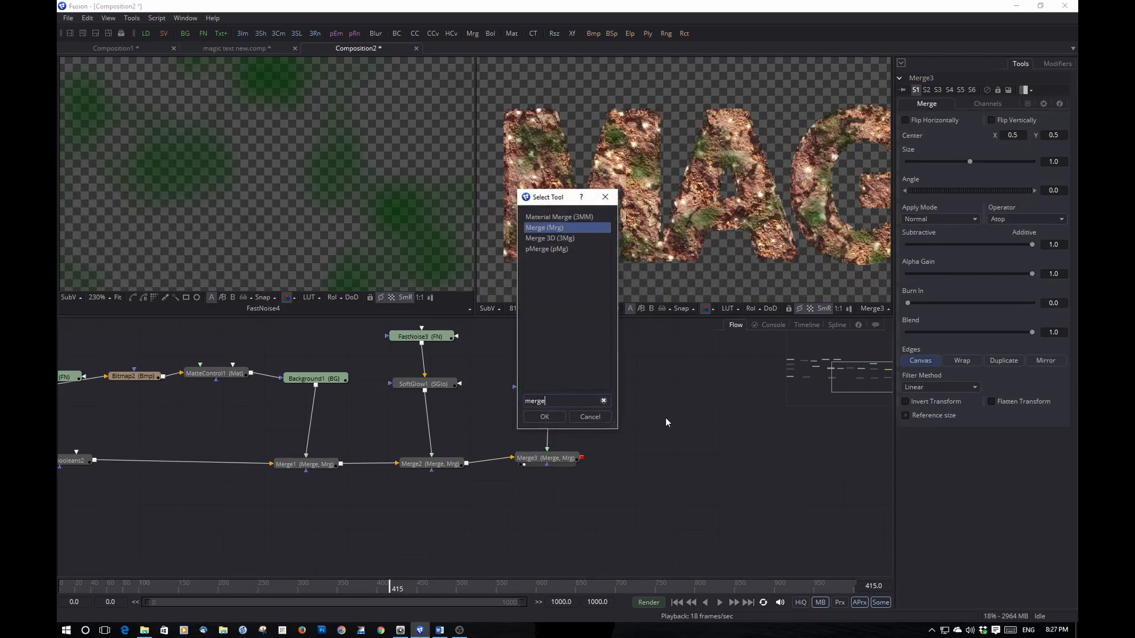
pyautogui.click(555, 414)
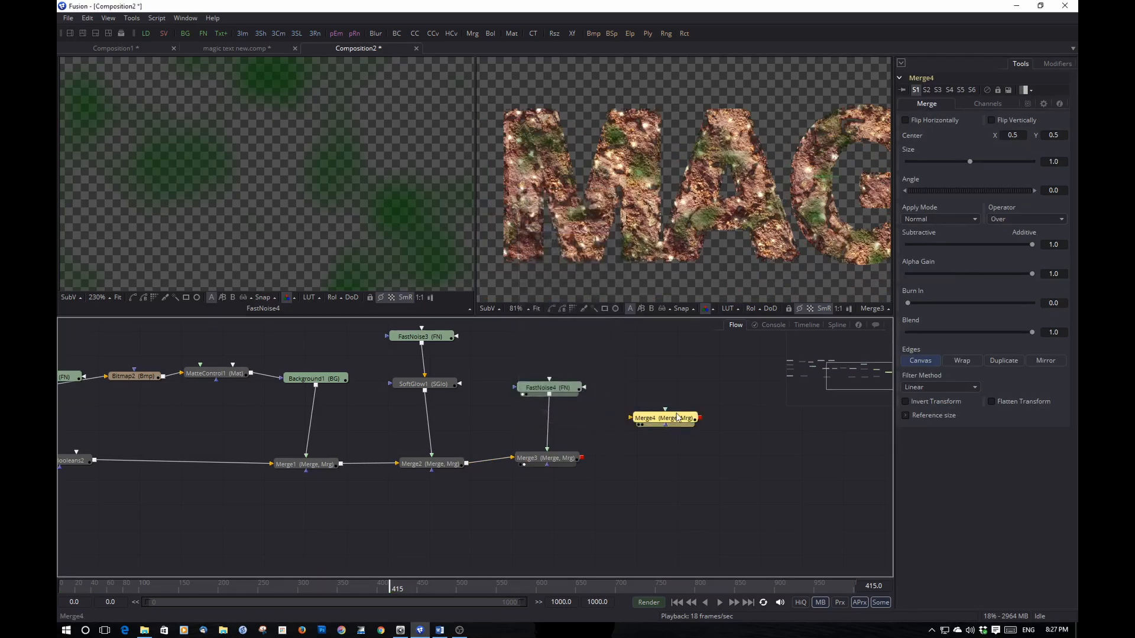
pyautogui.moveTo(662, 417); pyautogui.dragTo(658, 452)
pyautogui.moveTo(582, 458); pyautogui.dragTo(671, 464)
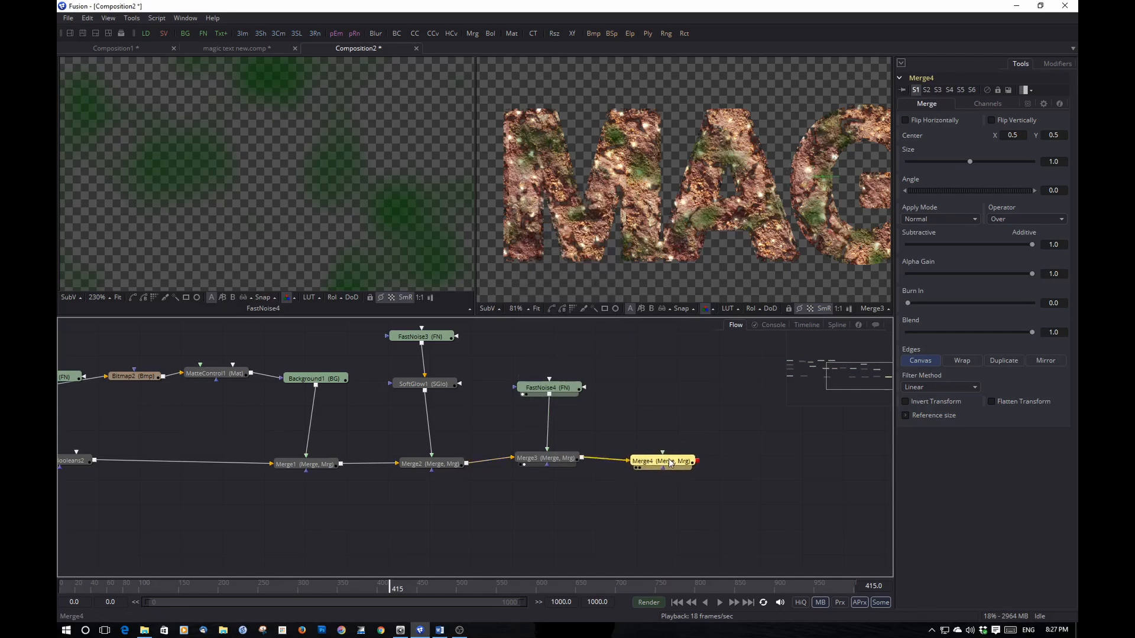
# Bring the ivy.png image from the file browser into the flow above Merge4.
pyautogui.click(657, 391)
pyautogui.moveTo(438, 554); pyautogui.dragTo(544, 610)
pyautogui.moveTo(228, 361); pyautogui.dragTo(765, 426)
pyautogui.moveTo(831, 446); pyautogui.dragTo(686, 430)
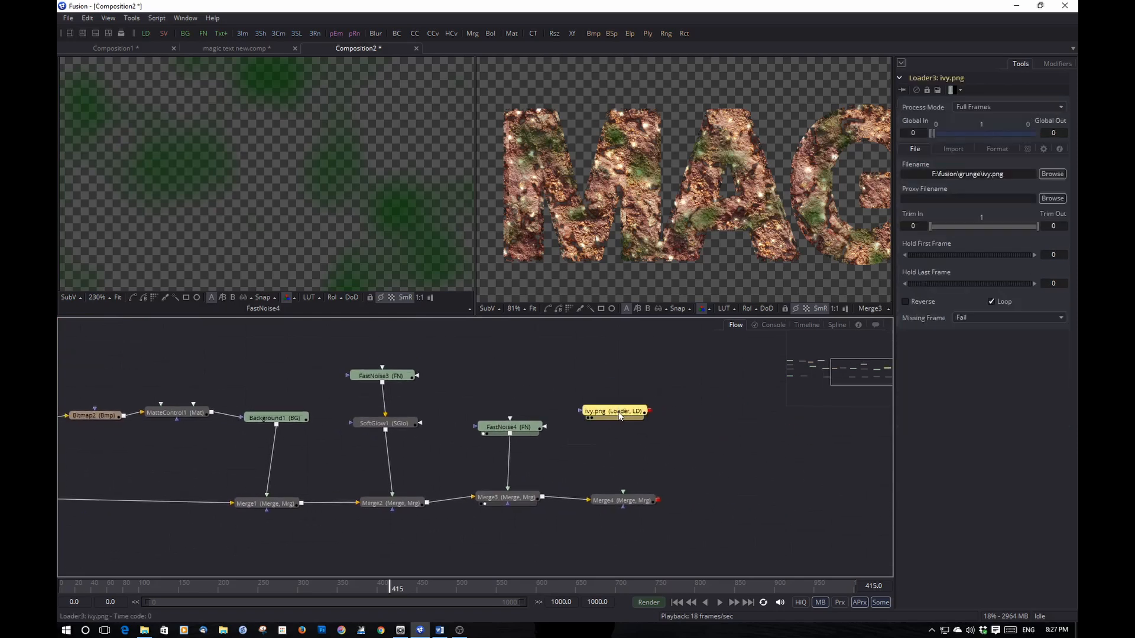
# Add a Transform node after the ivy.png loader, preview it in the first viewer and connect it to Merge4's foreground.
pyautogui.hotkey('ctrl', 'space')
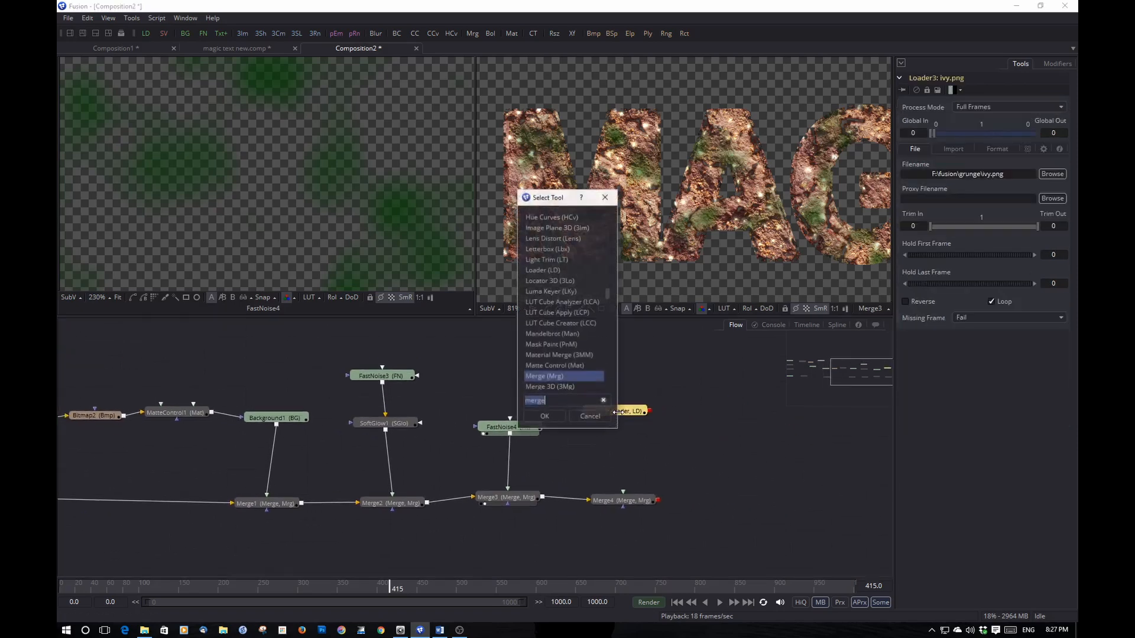
pyautogui.write('trans')
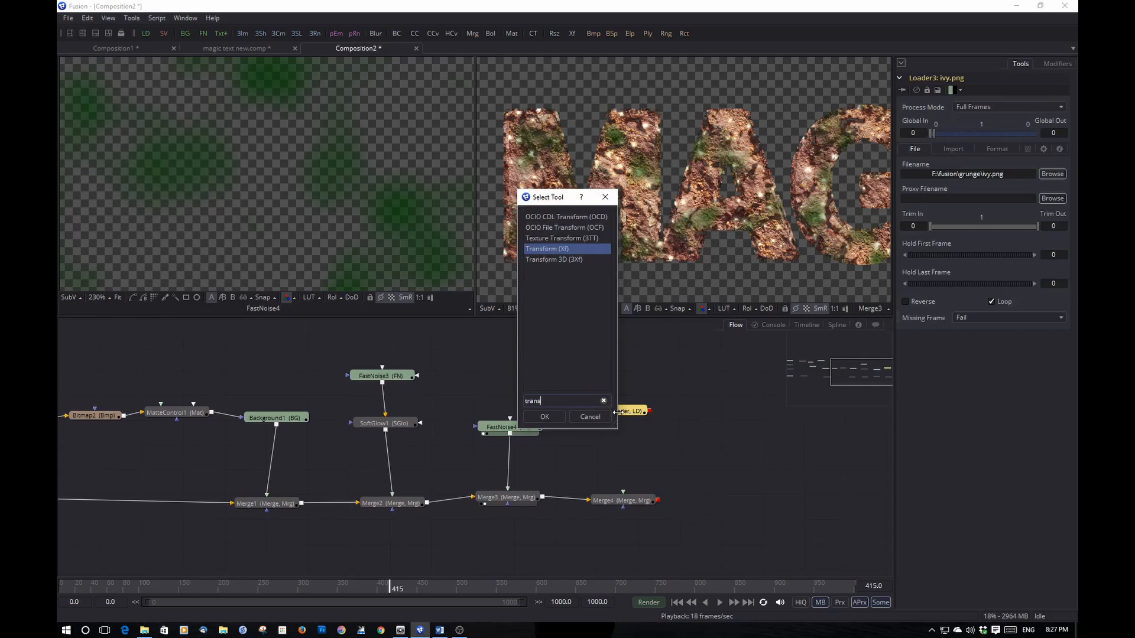
pyautogui.click(547, 417)
pyautogui.moveTo(694, 410); pyautogui.dragTo(346, 255)
pyautogui.scroll(-5, 320, 207)
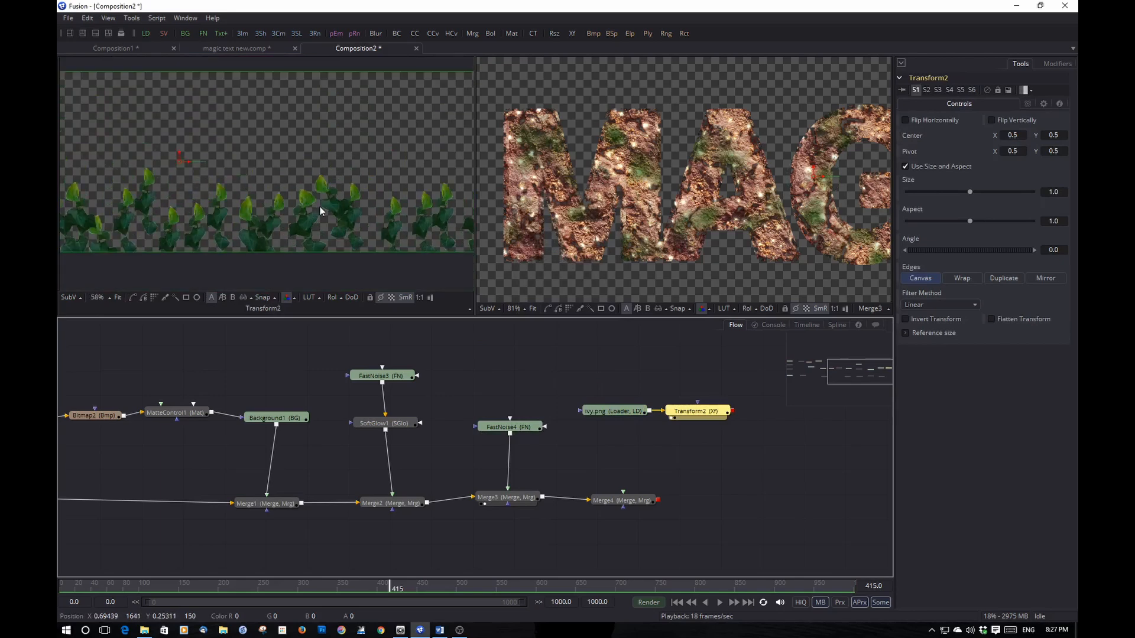
pyautogui.moveTo(703, 417); pyautogui.dragTo(625, 504)
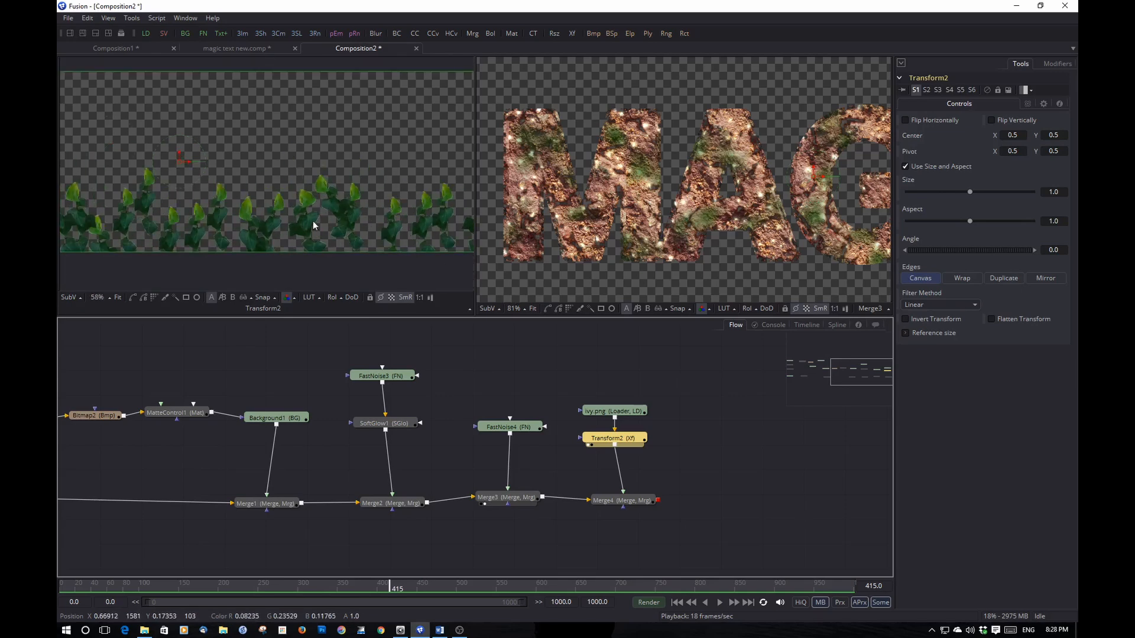
# Show the Merge4 output in the second viewer and frame the MAGIC text with the ivy.
pyautogui.click(644, 500)
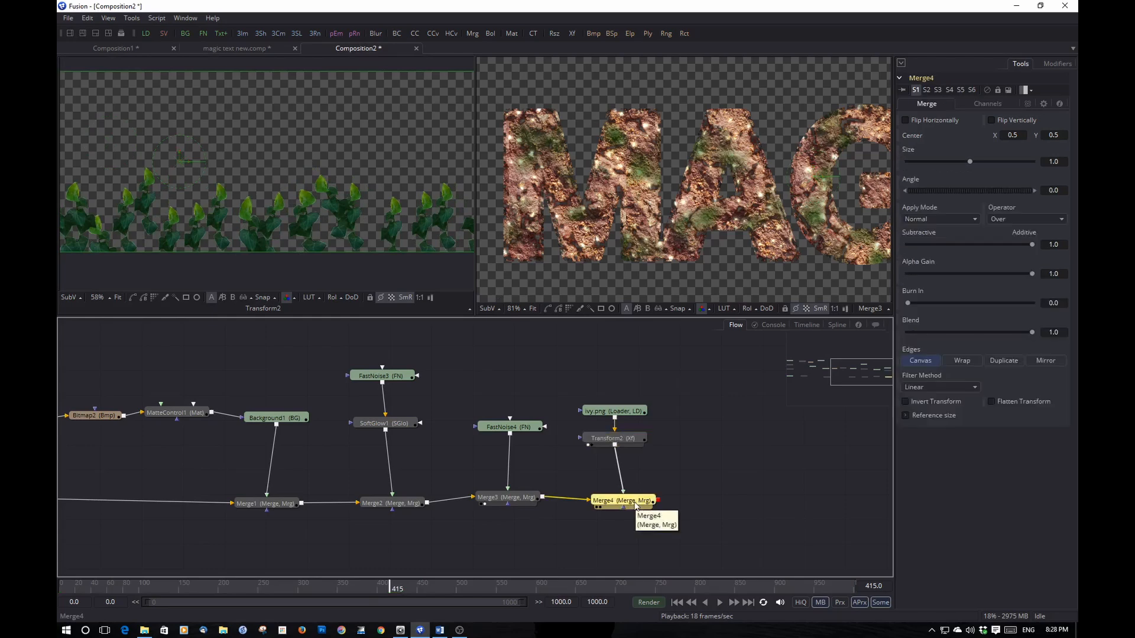
pyautogui.press('2')
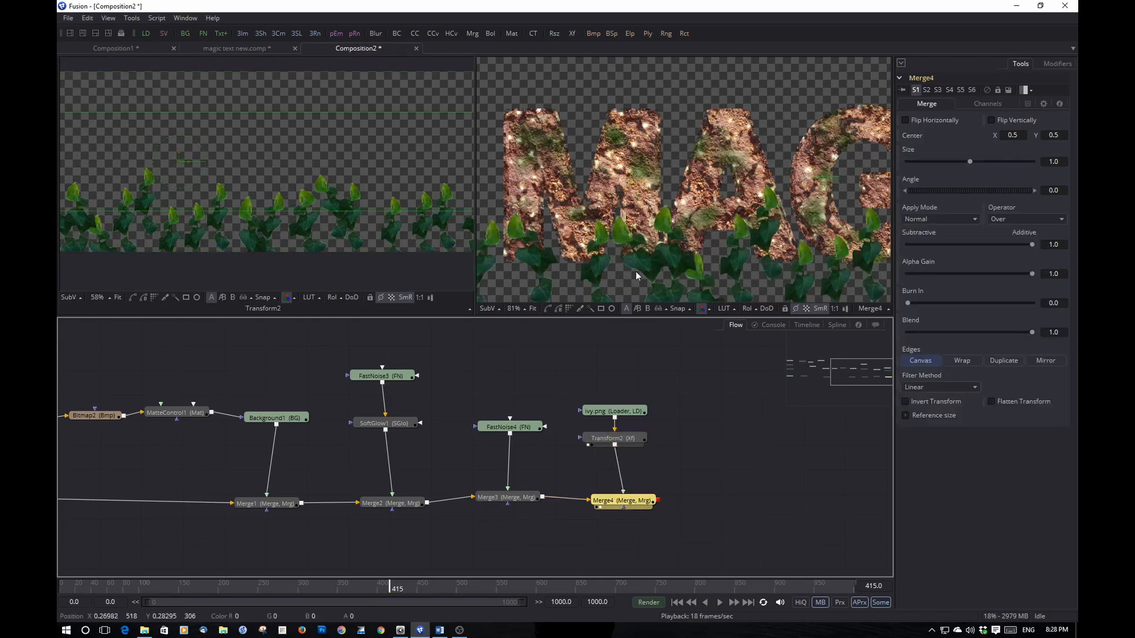
pyautogui.scroll(-1, 636, 273)
pyautogui.scroll(-1, 636, 272)
pyautogui.moveTo(689, 270); pyautogui.dragTo(579, 239)
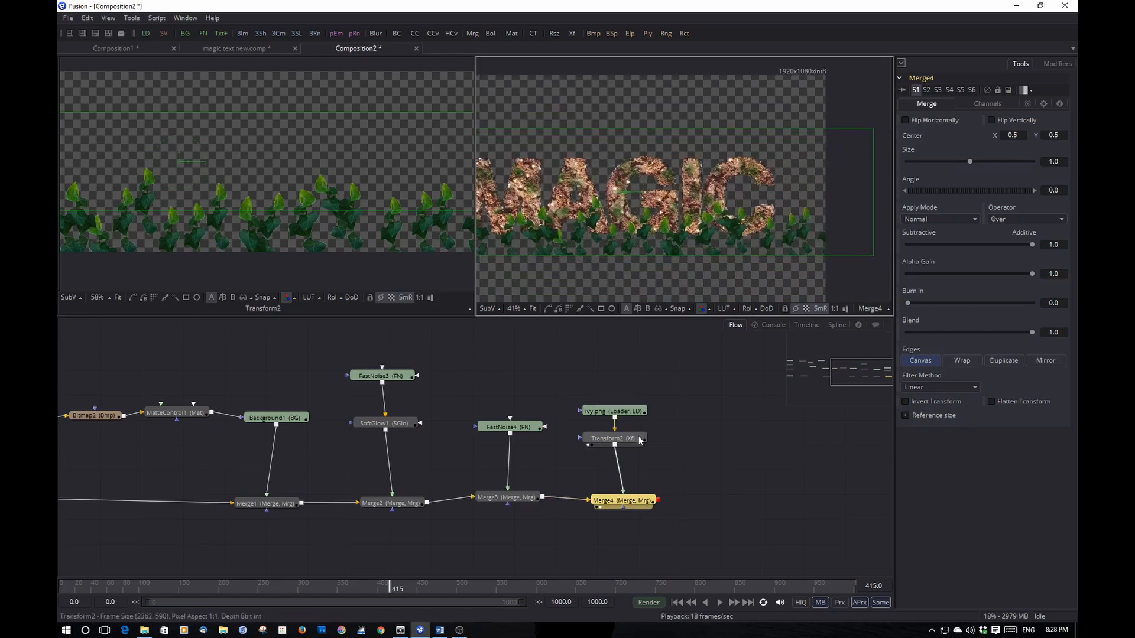
# Scale the ivy to about 0.63 in Transform2 and place its center at about Y 0.475, along the base of the letters.
pyautogui.click(622, 439)
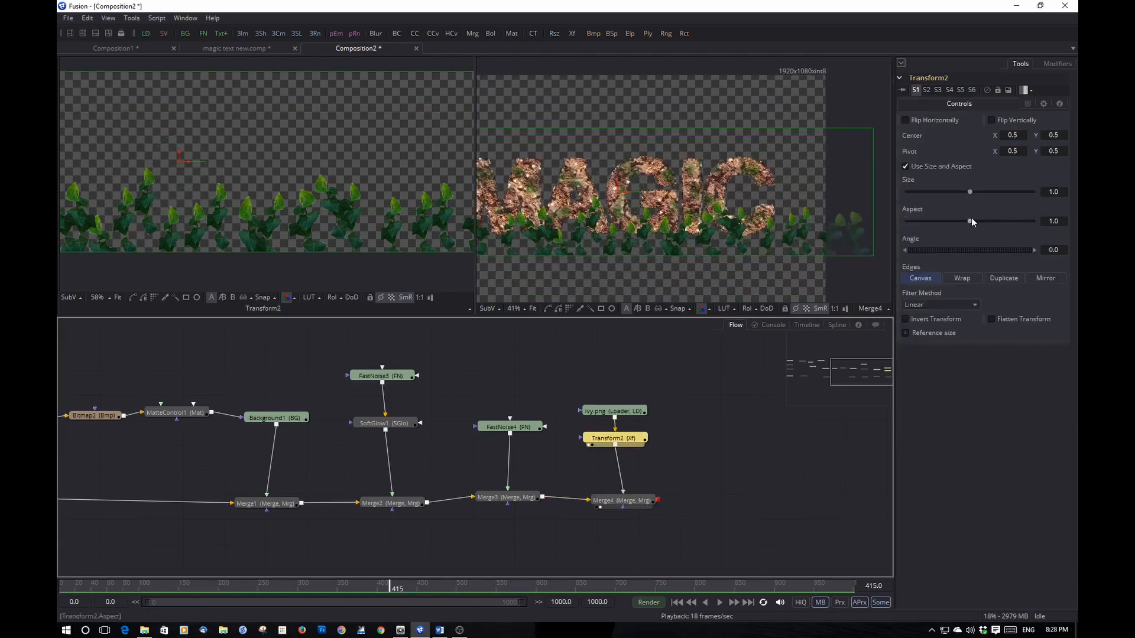
pyautogui.moveTo(971, 193); pyautogui.dragTo(944, 193)
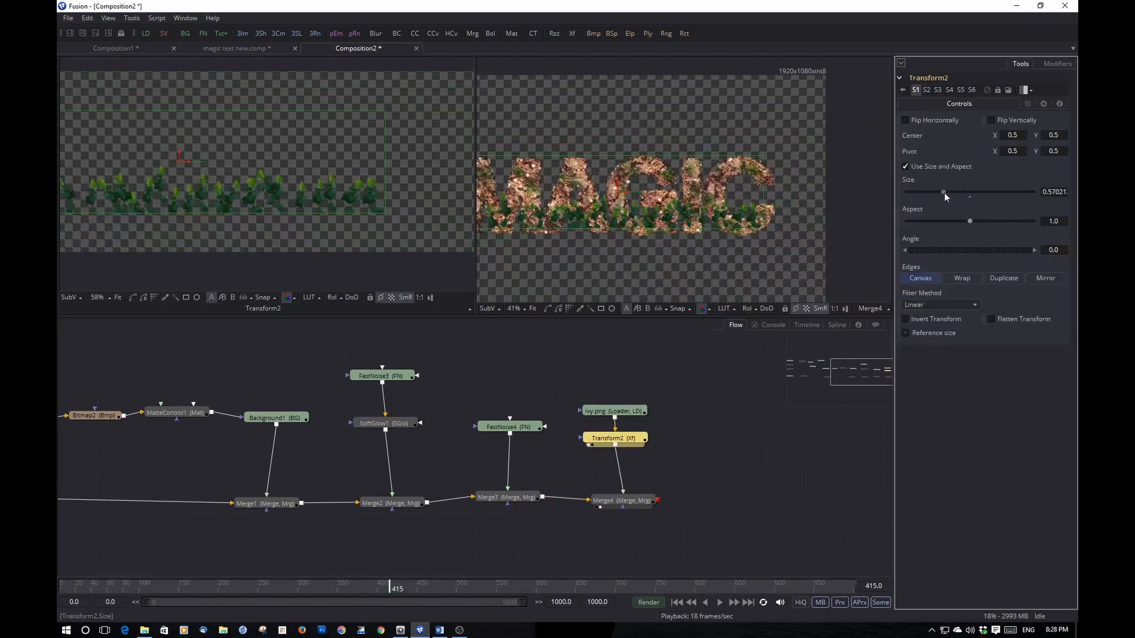
pyautogui.scroll(1, 610, 218)
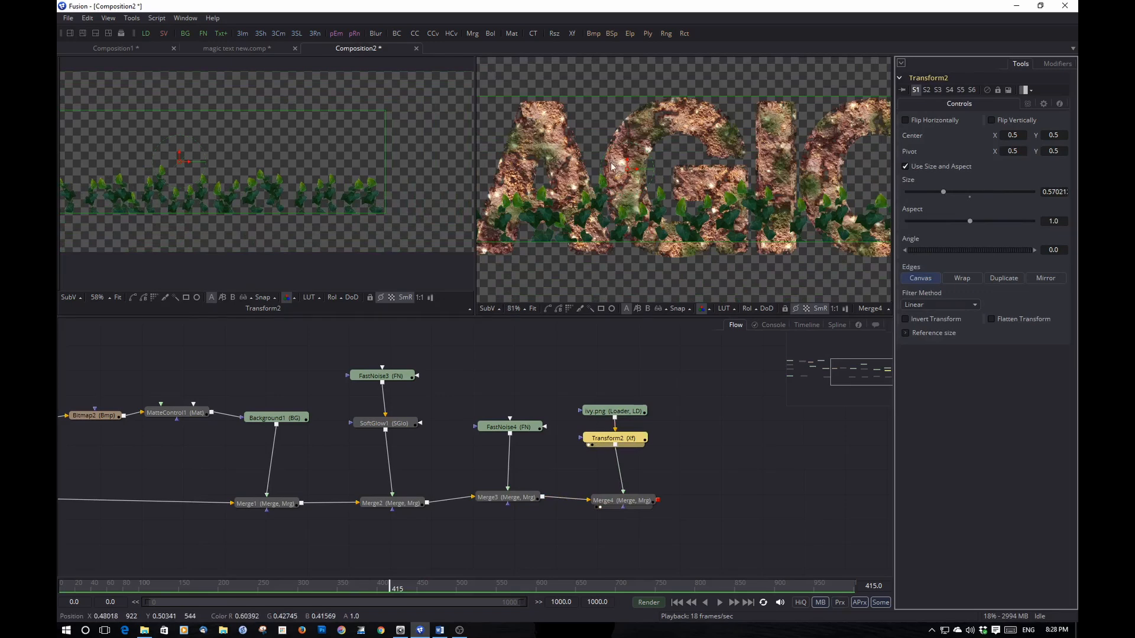
pyautogui.moveTo(627, 161); pyautogui.dragTo(628, 174)
pyautogui.moveTo(739, 251); pyautogui.dragTo(835, 241)
pyautogui.moveTo(940, 194); pyautogui.dragTo(946, 192)
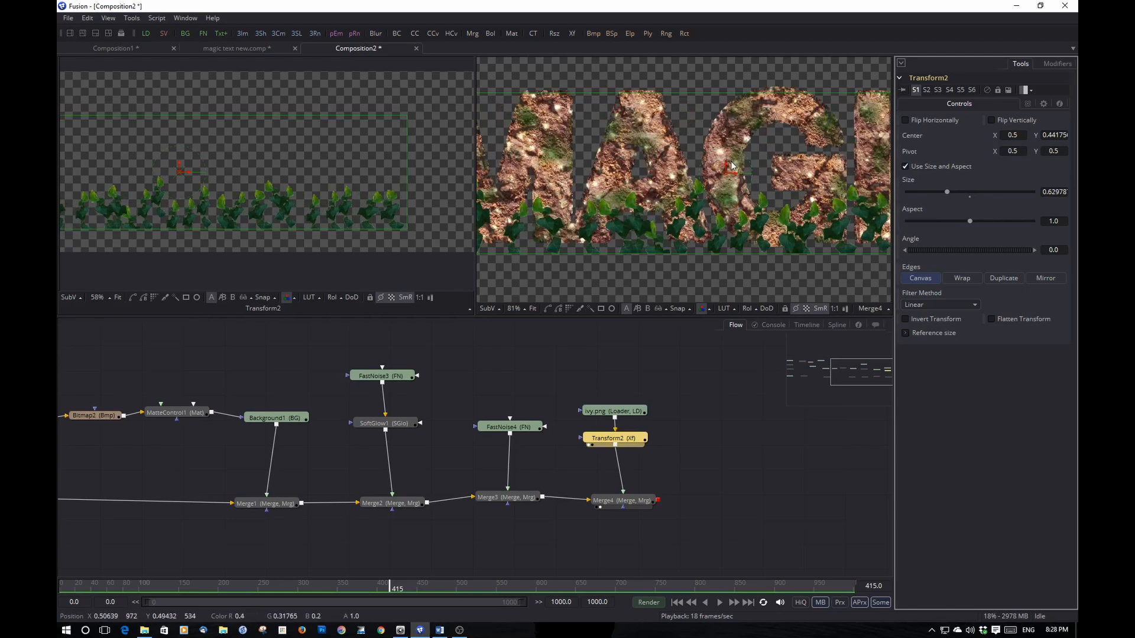
pyautogui.moveTo(725, 165); pyautogui.dragTo(724, 156)
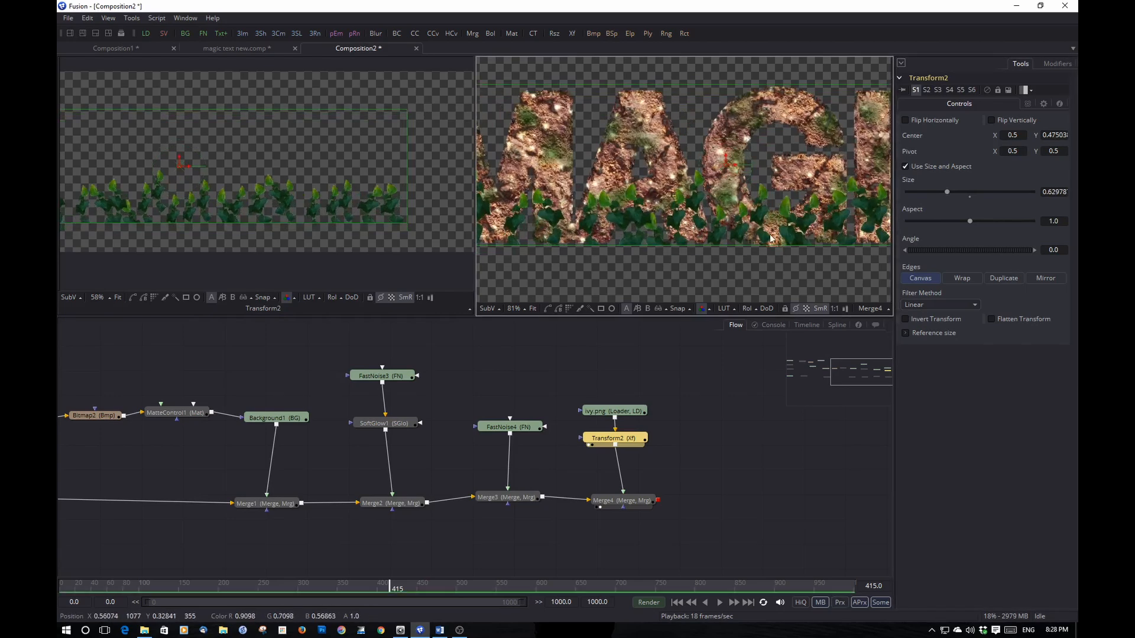
pyautogui.moveTo(770, 237); pyautogui.dragTo(674, 263)
pyautogui.scroll(-2, 677, 265)
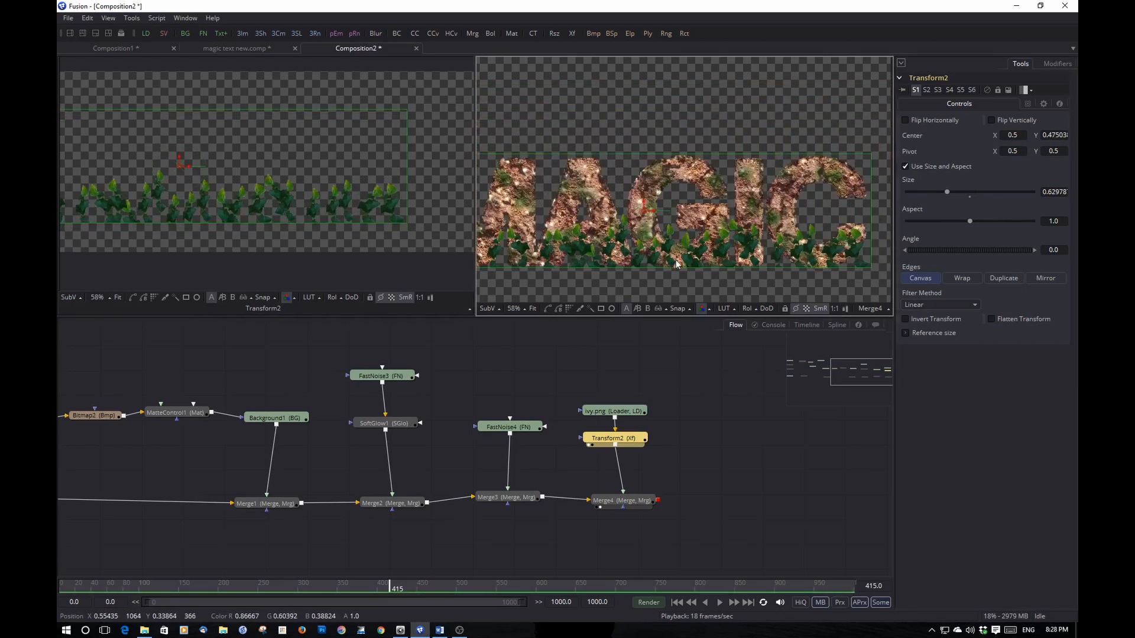
pyautogui.scroll(2, 671, 268)
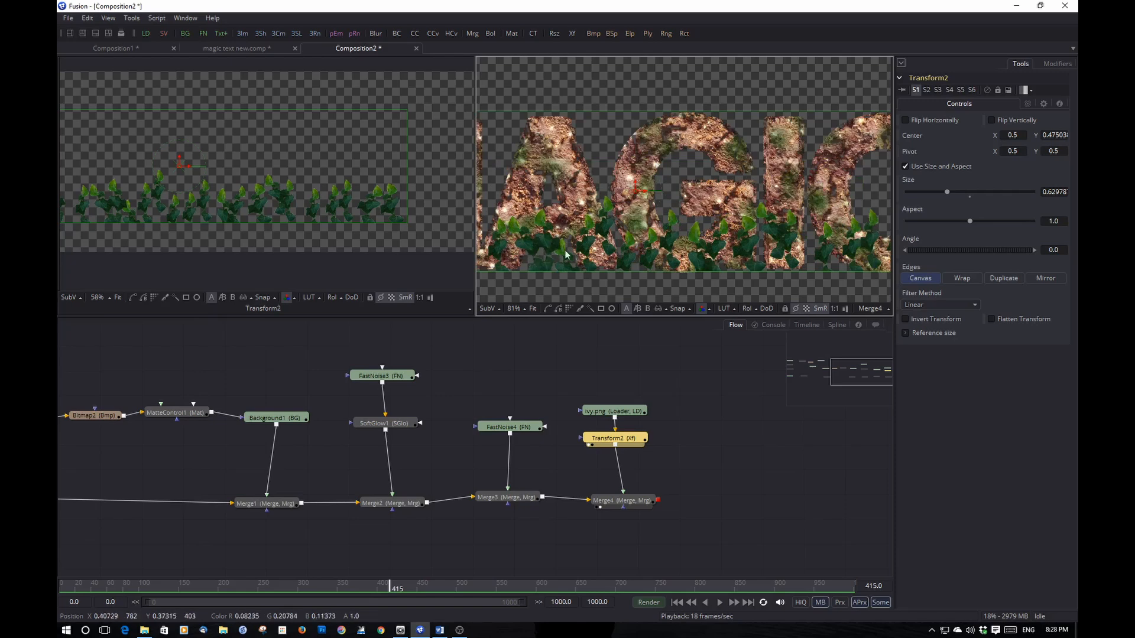
# Try the Atop operator on Merge4 and inspect how the ivy is clipped along the letter edges.
pyautogui.click(628, 502)
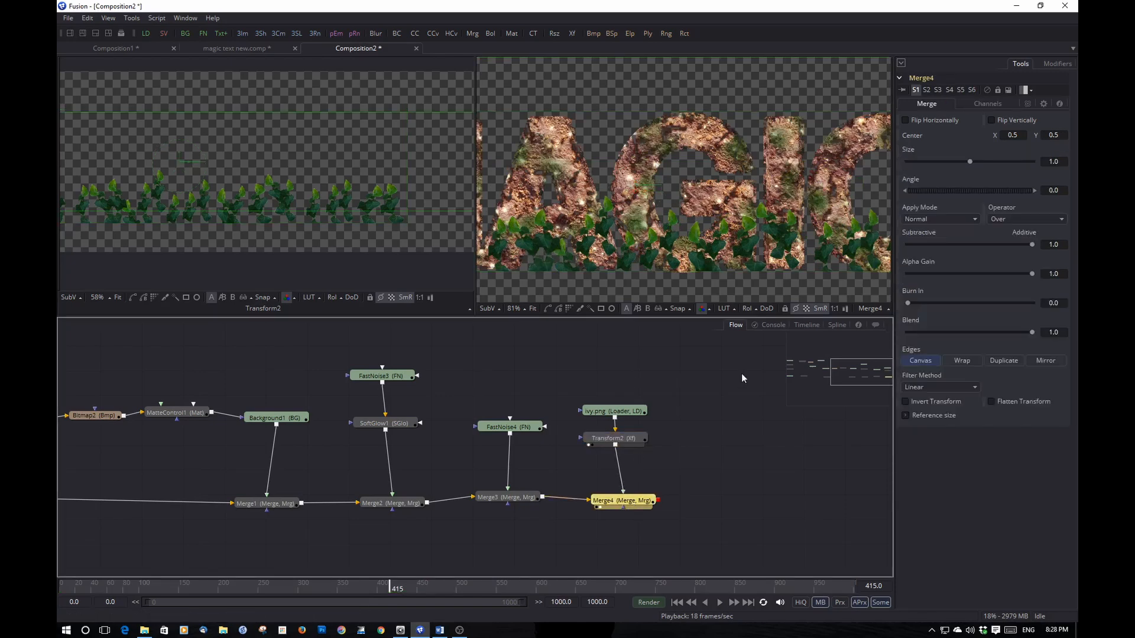
pyautogui.click(1056, 219)
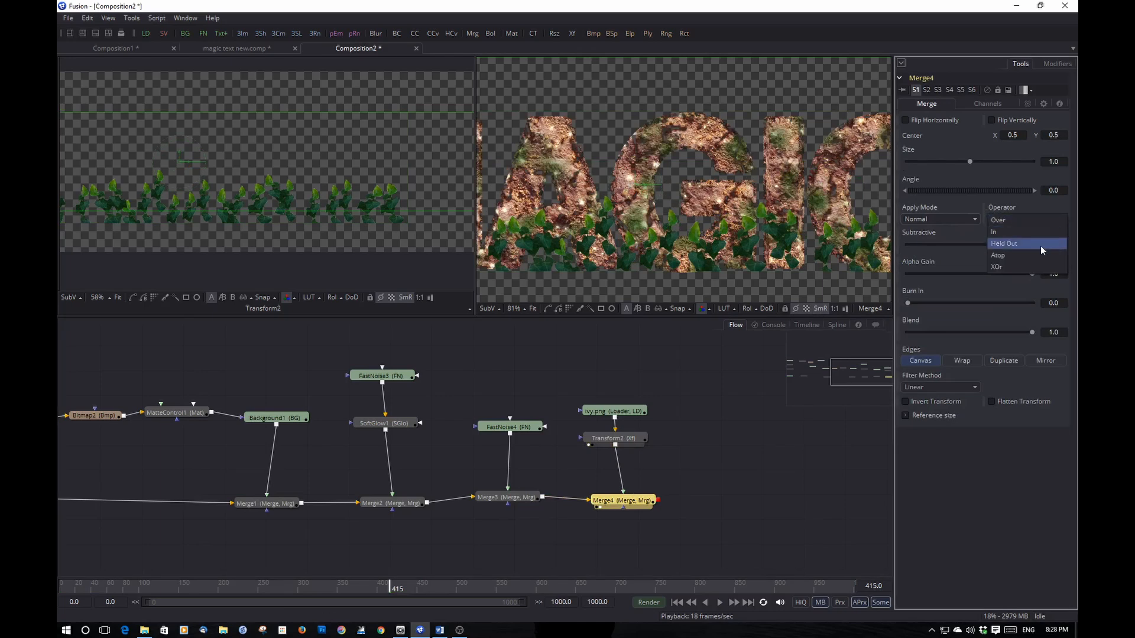
pyautogui.click(1038, 254)
pyautogui.moveTo(648, 242)
pyautogui.mouseDown()
pyautogui.moveTo(853, 227)
pyautogui.moveTo(641, 243)
pyautogui.mouseUp()
pyautogui.scroll(2, 749, 259)
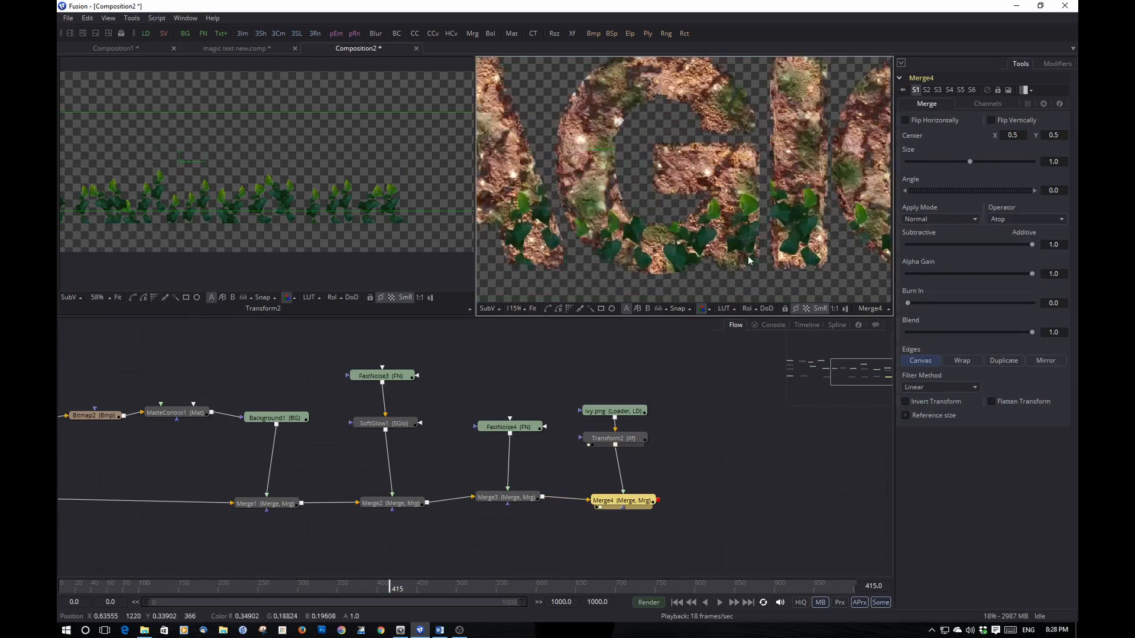
pyautogui.scroll(-1, 748, 259)
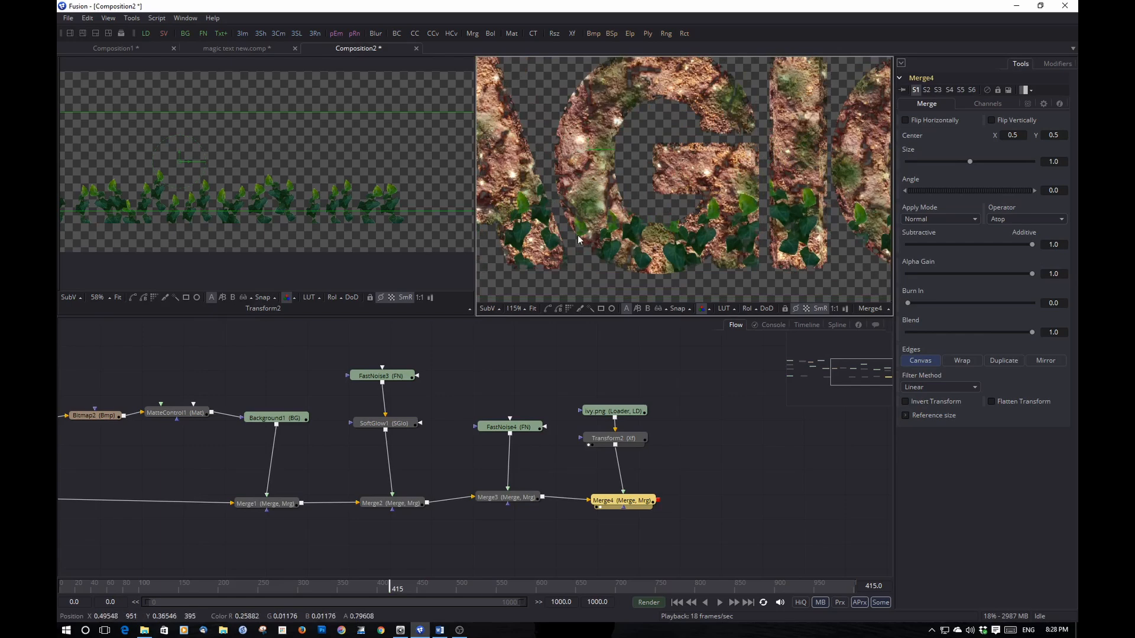
pyautogui.moveTo(595, 244); pyautogui.dragTo(585, 246)
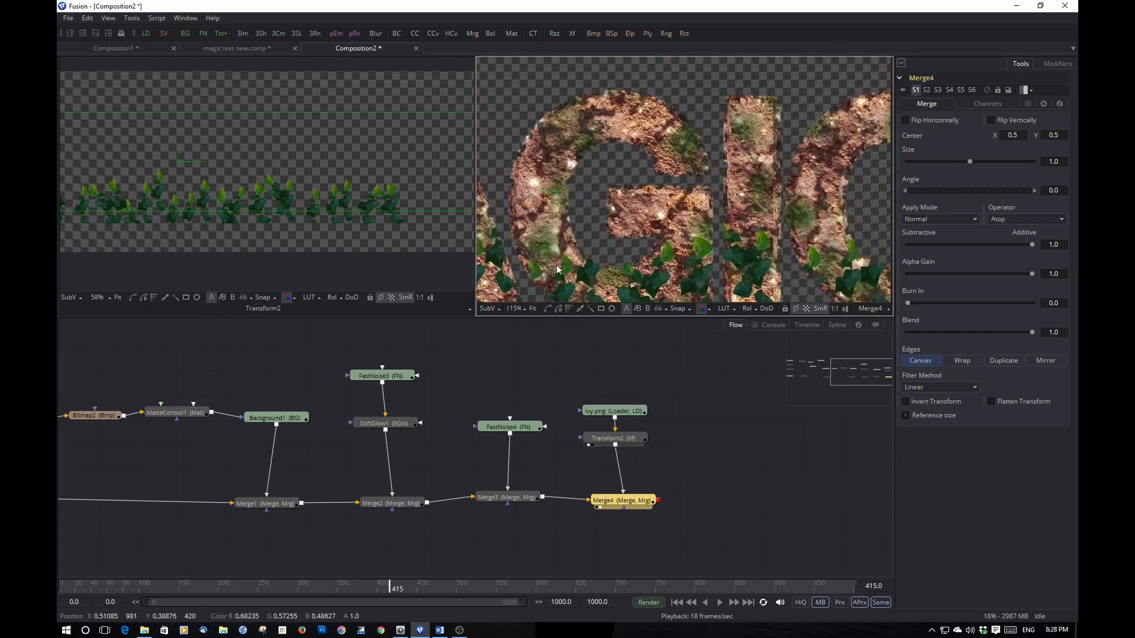
pyautogui.moveTo(692, 257); pyautogui.dragTo(550, 232)
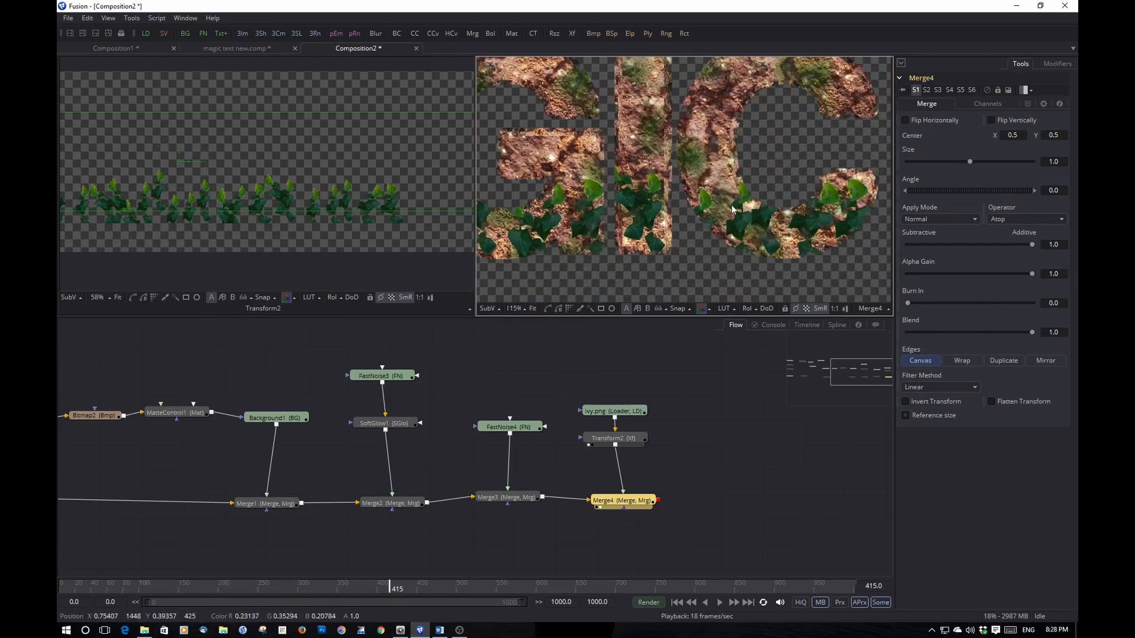
pyautogui.moveTo(731, 206); pyautogui.dragTo(820, 203)
# Set Merge4's operator to Over and connect Merge3's output to Merge4's effect mask.
pyautogui.click(1017, 218)
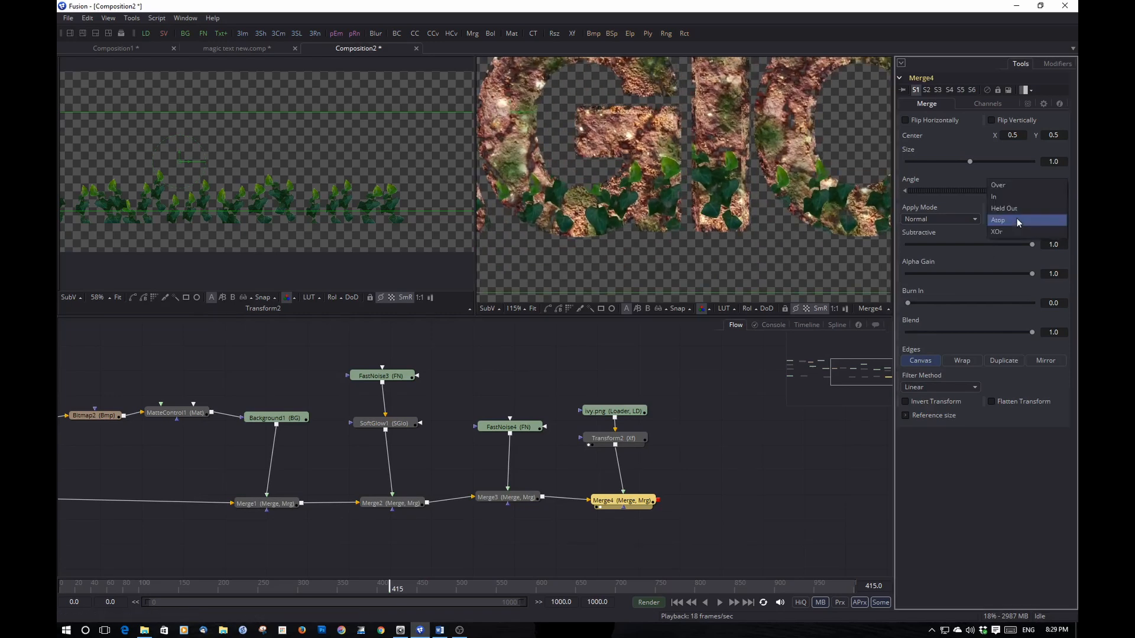
pyautogui.click(1013, 184)
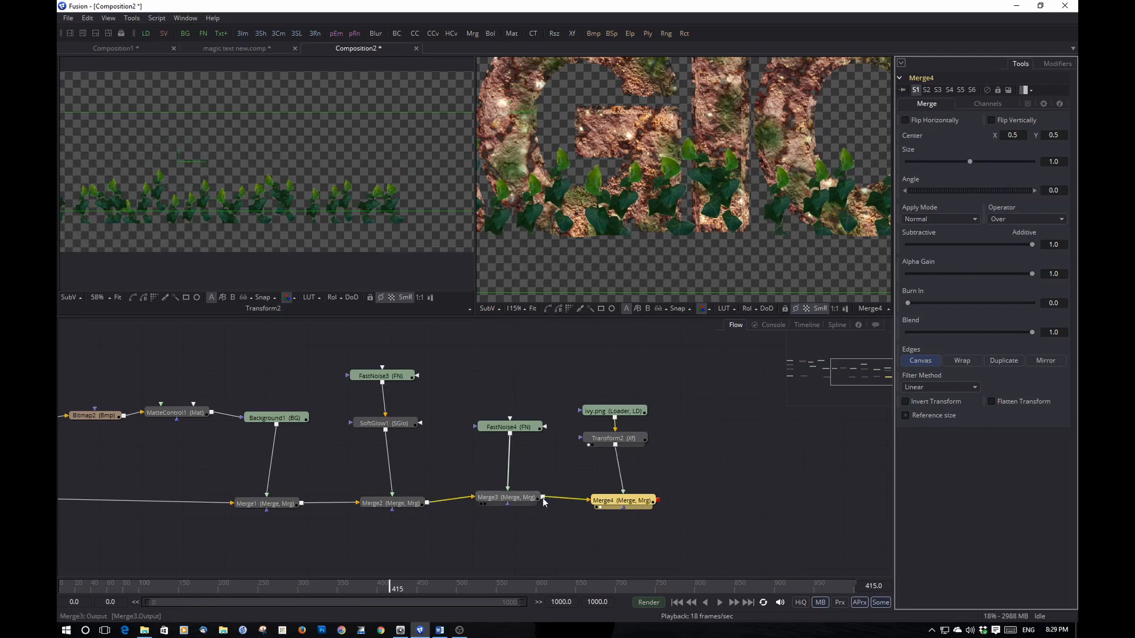
pyautogui.moveTo(543, 498); pyautogui.dragTo(631, 504)
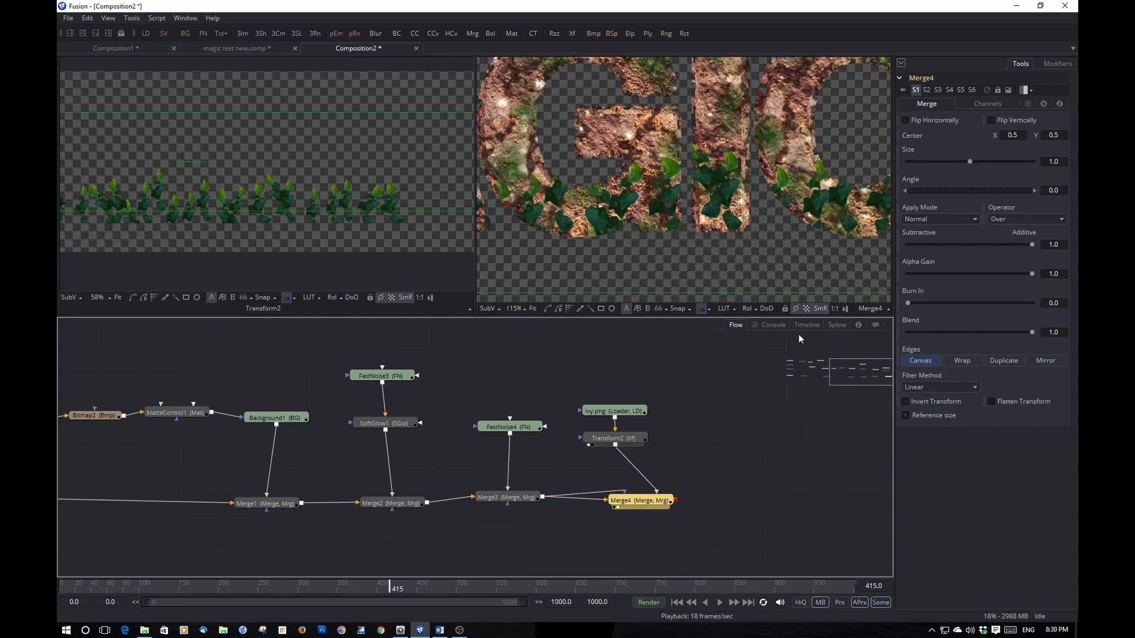
# Add a Matte Control node and place it just below Merge4 in the flow.
pyautogui.click(599, 549)
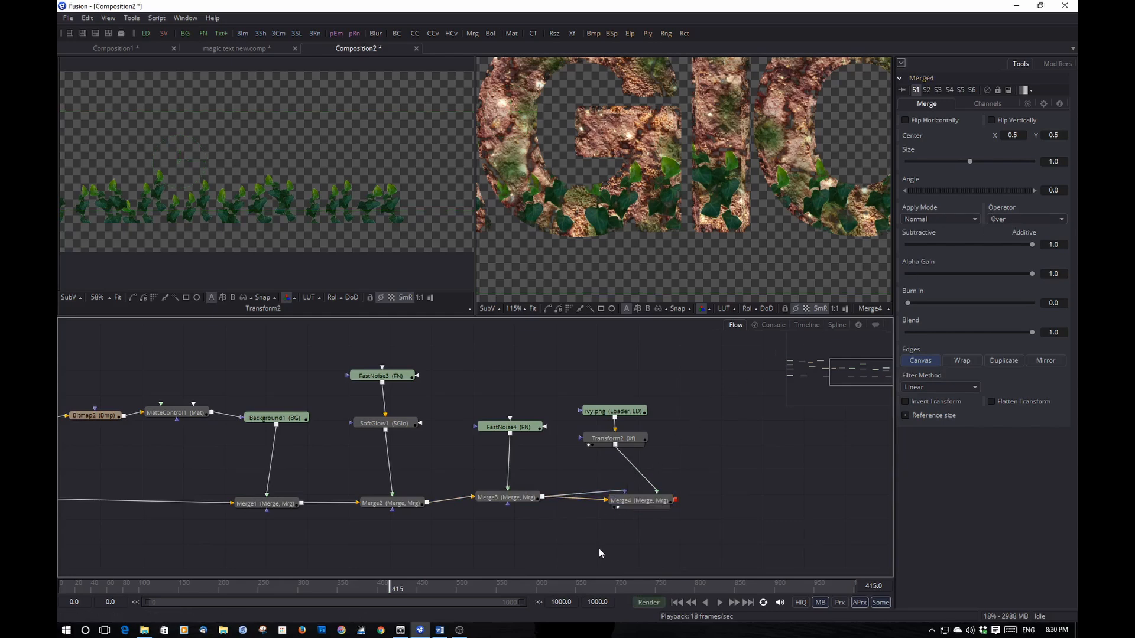
pyautogui.hotkey('ctrl', 'space')
pyautogui.write('matt')
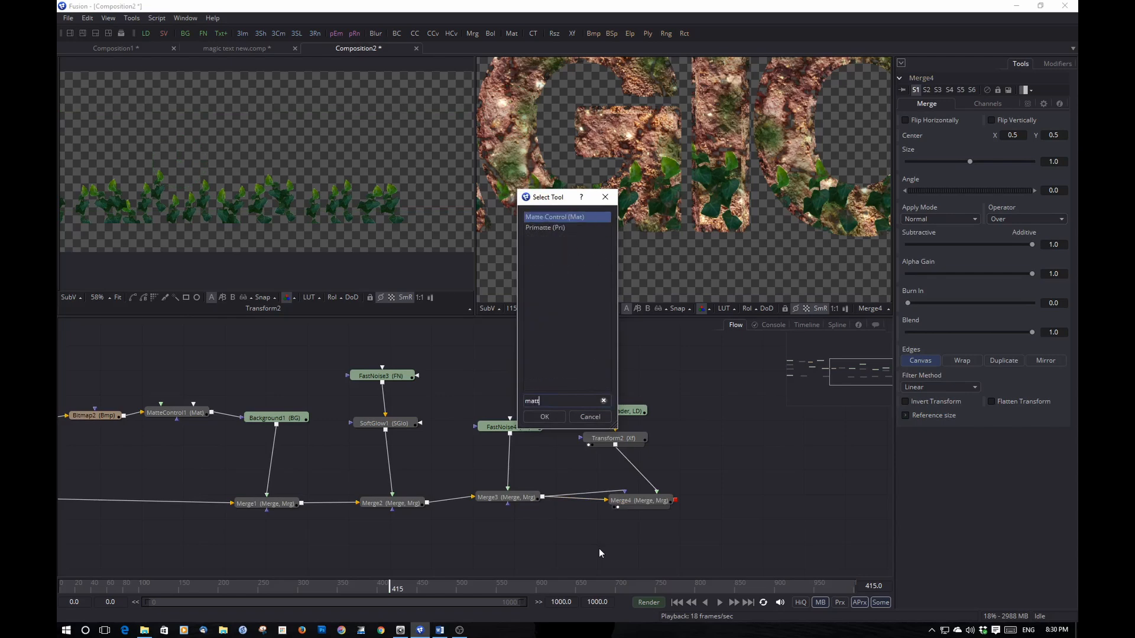
pyautogui.write('e')
pyautogui.click(544, 417)
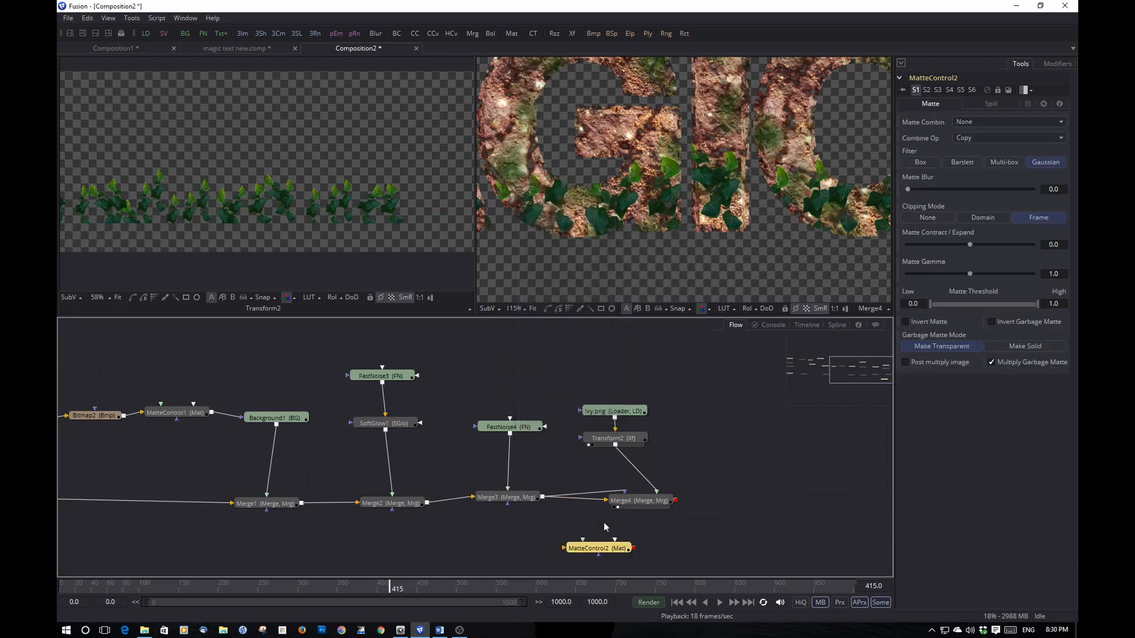
pyautogui.moveTo(604, 554); pyautogui.dragTo(644, 560)
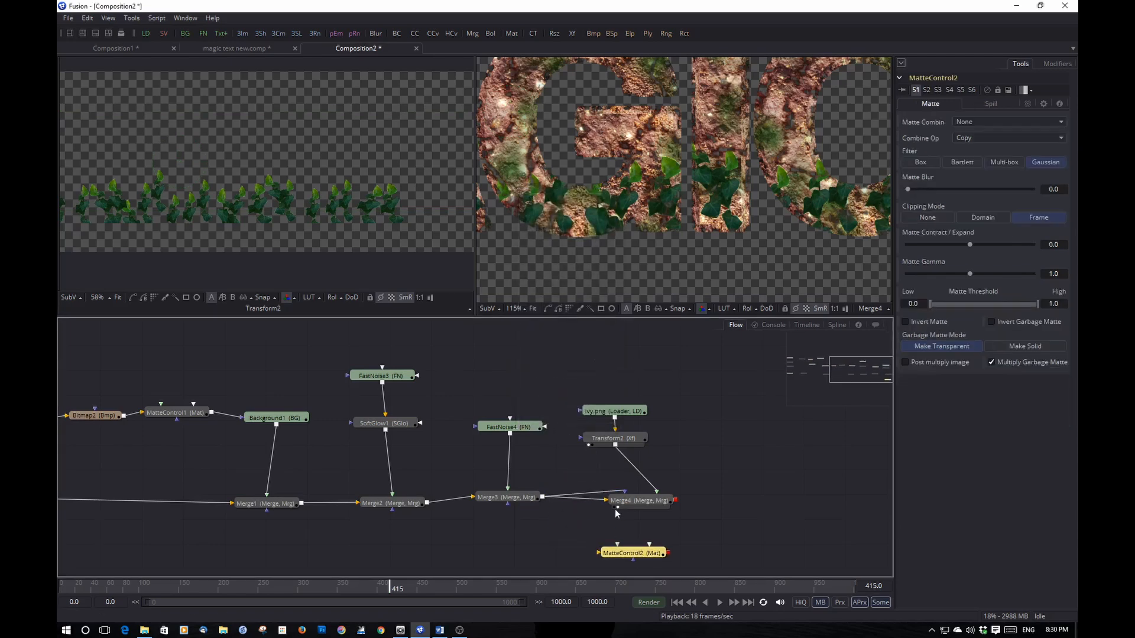
# Replace Merge4's direct mask link by routing Merge3 through the new Matte Control into Merge4's effect mask.
pyautogui.click(618, 493)
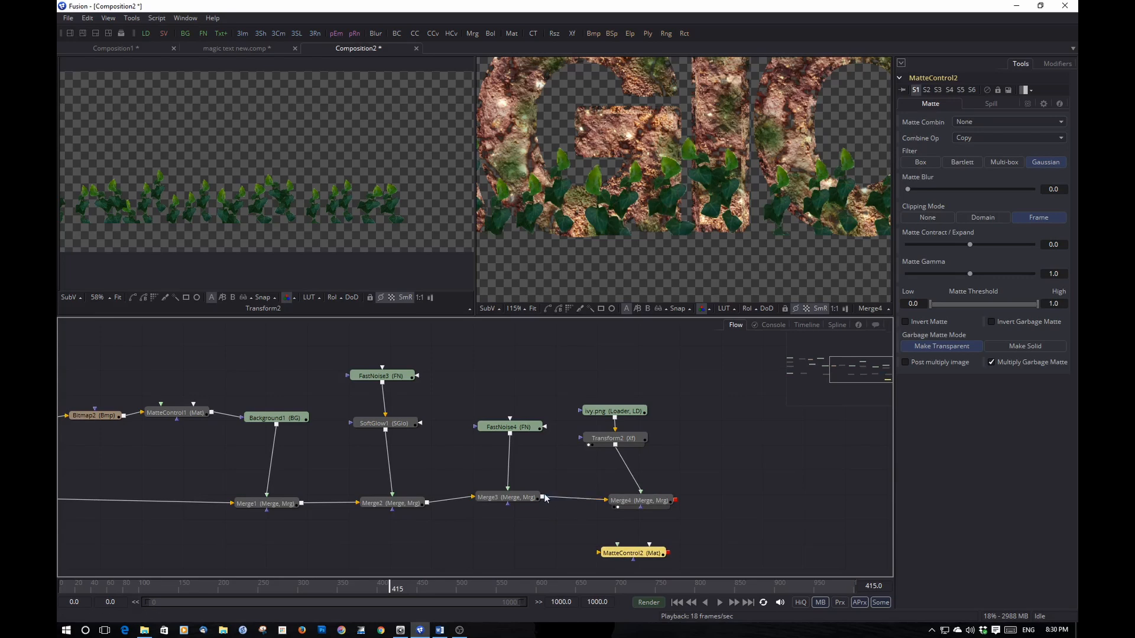
pyautogui.moveTo(542, 497); pyautogui.dragTo(626, 550)
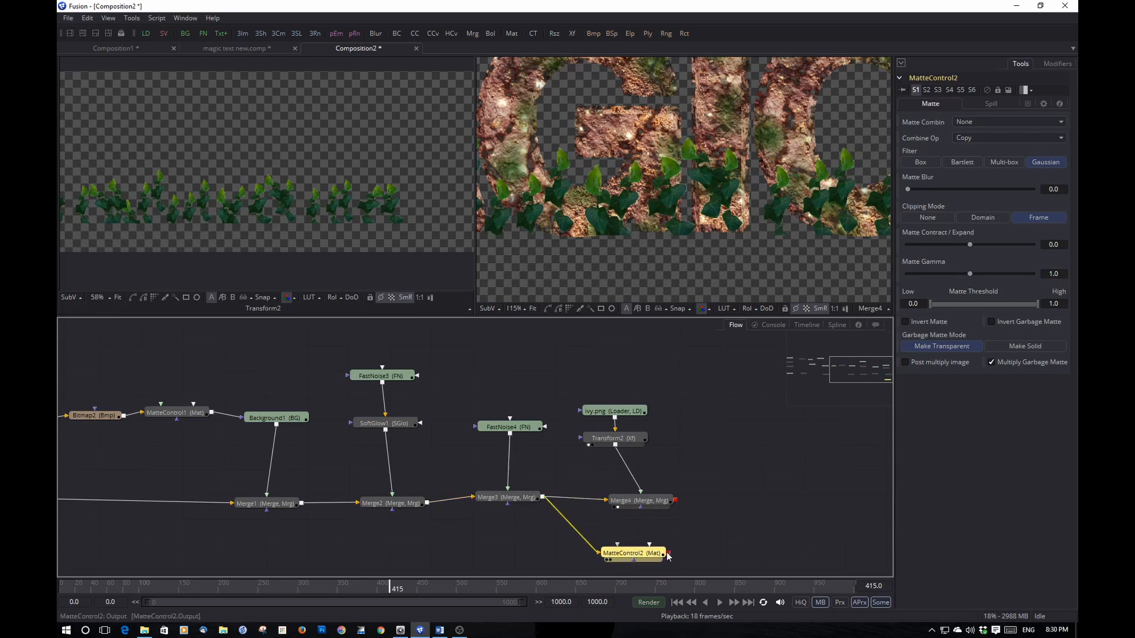
pyautogui.moveTo(668, 553); pyautogui.dragTo(640, 509)
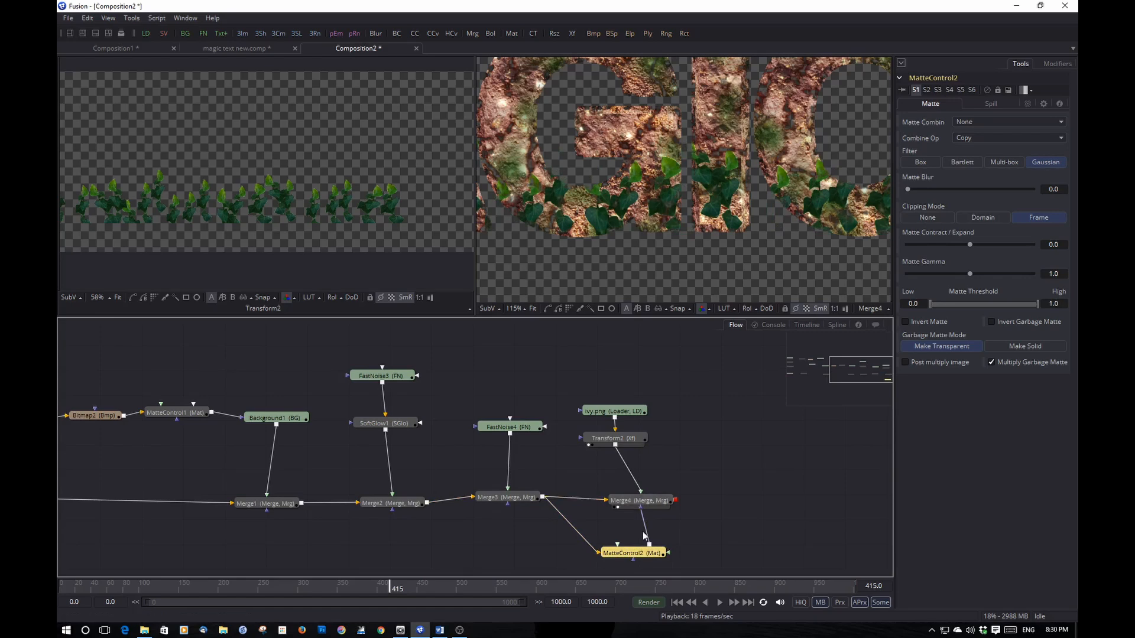
pyautogui.moveTo(638, 560); pyautogui.dragTo(604, 543)
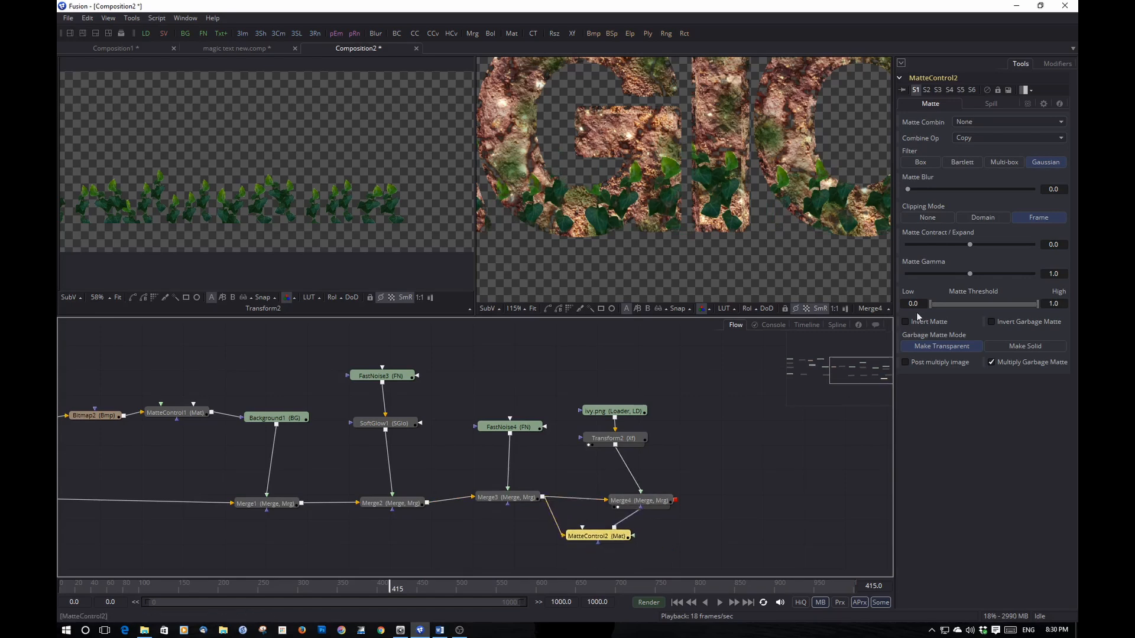
# Set the Matte Control's Contract/Expand to 3.0 and its Matte Blur to about 2.64.
pyautogui.moveTo(970, 246); pyautogui.dragTo(1031, 232)
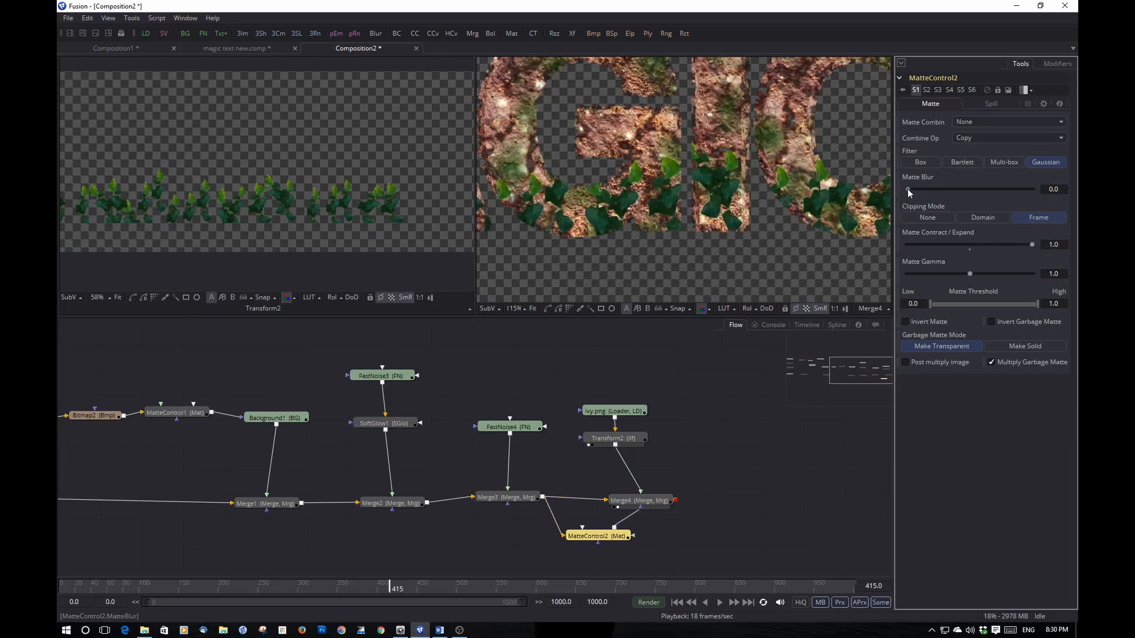
pyautogui.moveTo(906, 189); pyautogui.dragTo(922, 188)
pyautogui.write('3')
pyautogui.press('Return')
pyautogui.moveTo(922, 190); pyautogui.dragTo(940, 188)
pyautogui.moveTo(721, 220); pyautogui.dragTo(949, 265)
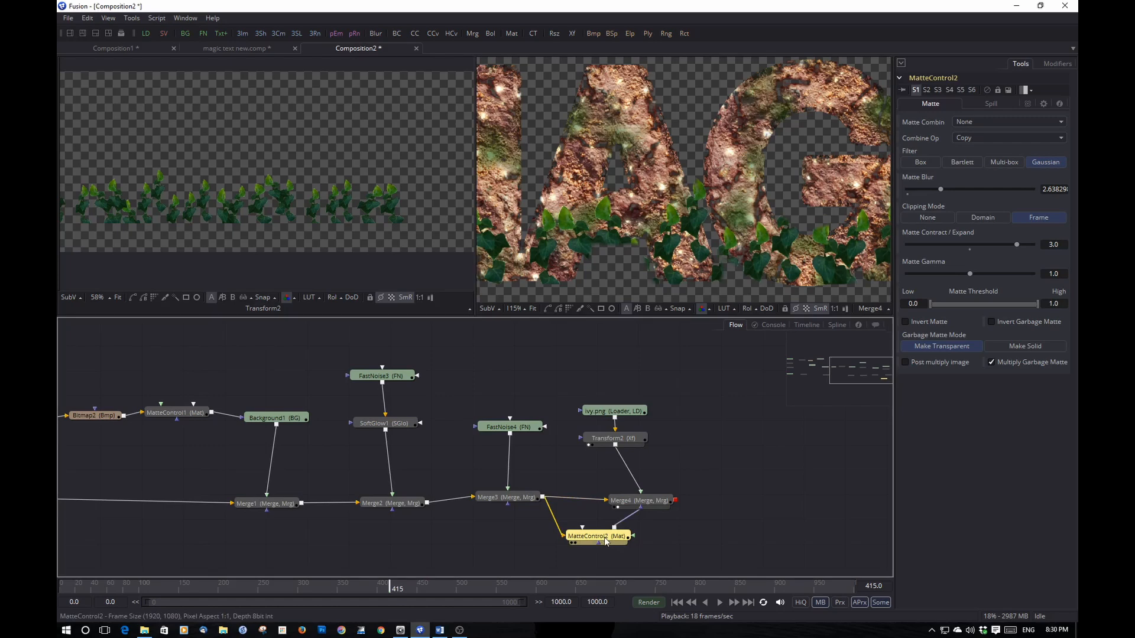
# Detach MatteControl2 from Merge4's effect mask, reconnect it, and compare the ivy's edges along the letters.
pyautogui.click(640, 504)
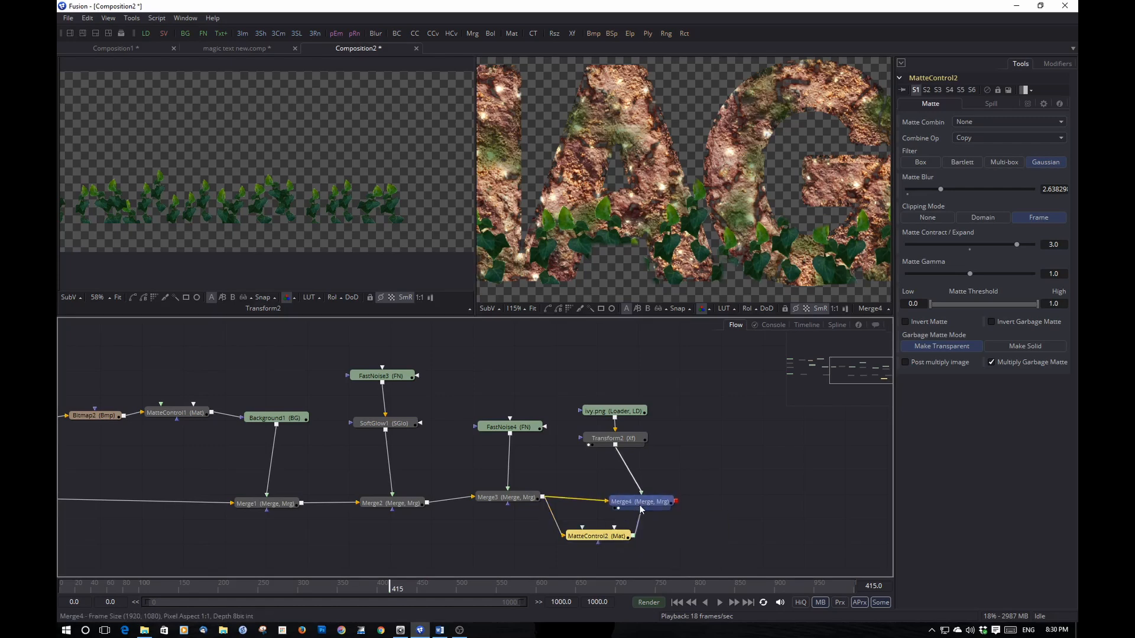
pyautogui.moveTo(640, 506)
pyautogui.mouseDown()
pyautogui.moveTo(636, 492)
pyautogui.moveTo(645, 516)
pyautogui.mouseUp()
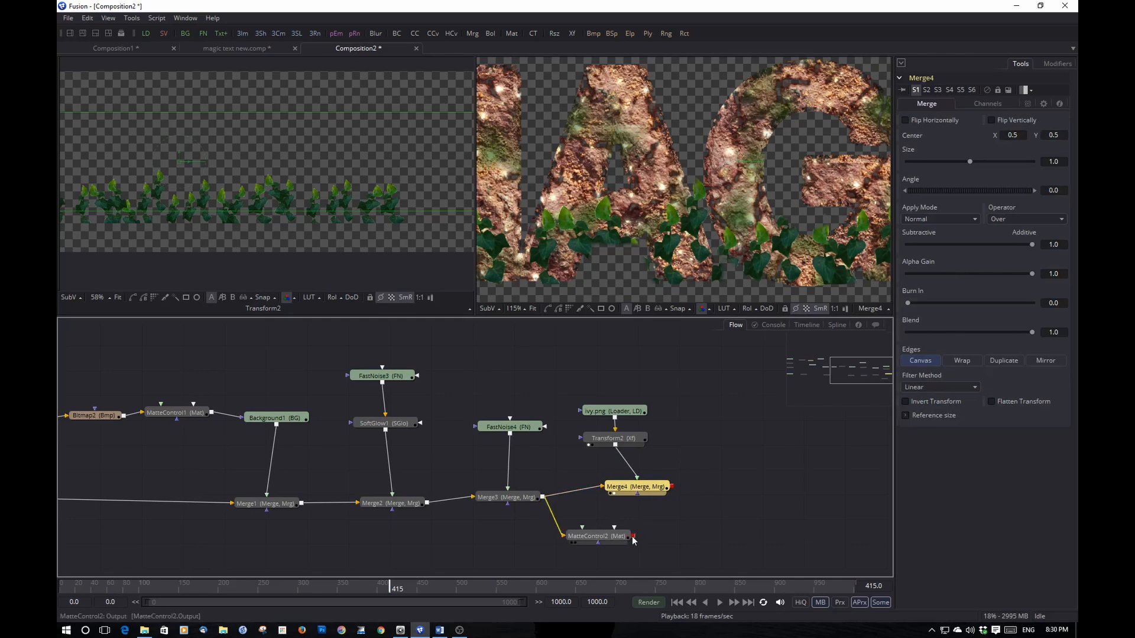
pyautogui.moveTo(653, 286); pyautogui.dragTo(843, 282)
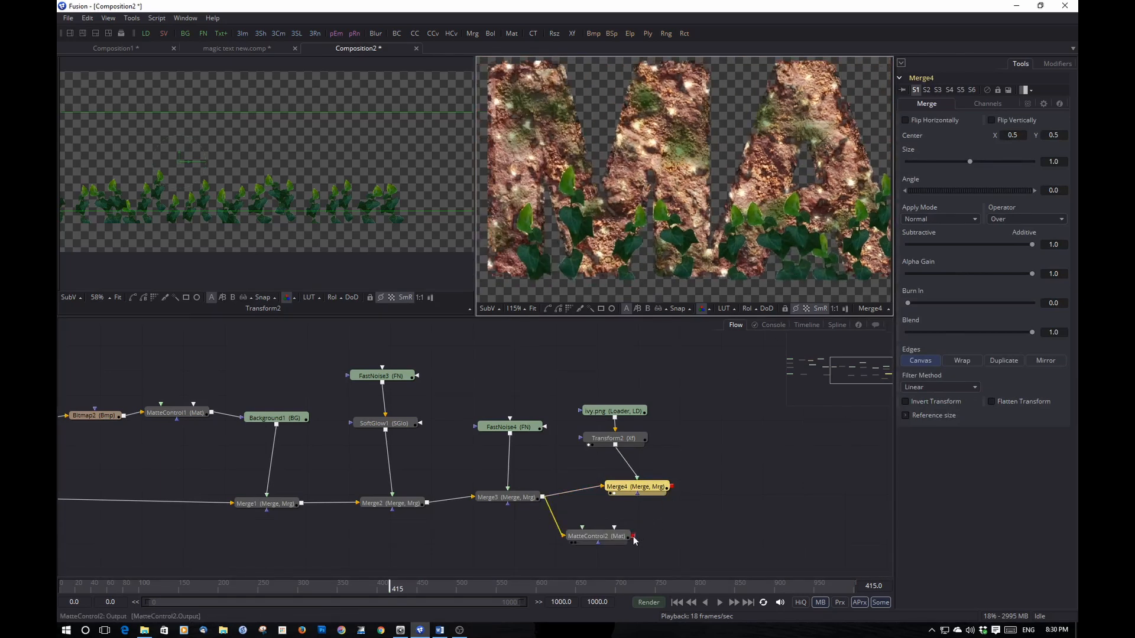
pyautogui.moveTo(634, 536); pyautogui.dragTo(639, 492)
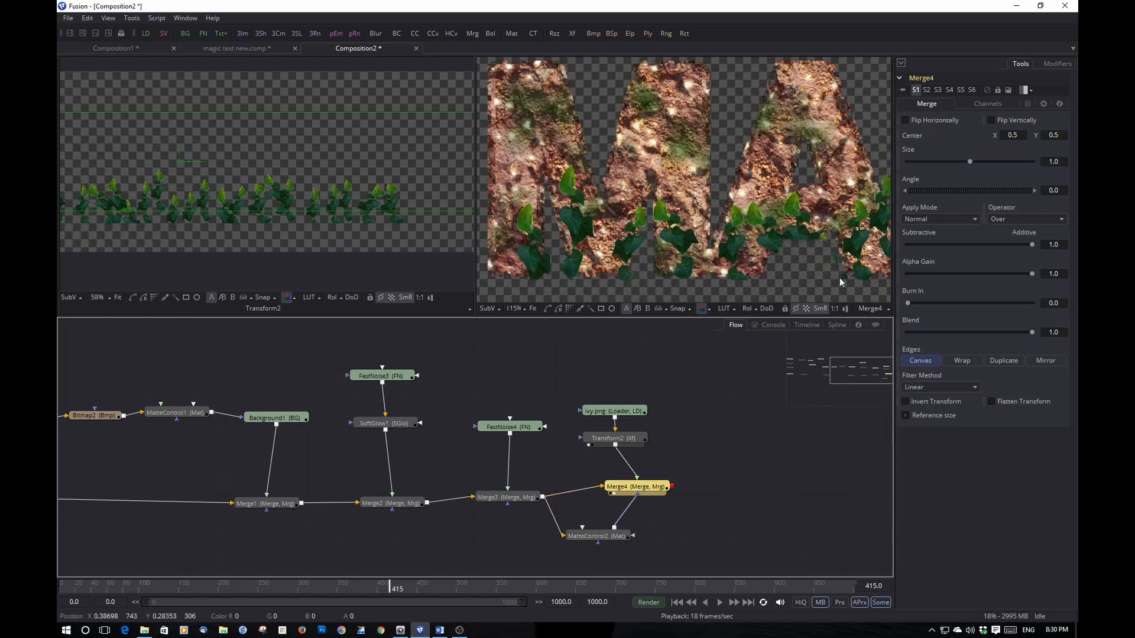
pyautogui.moveTo(815, 240); pyautogui.dragTo(634, 243)
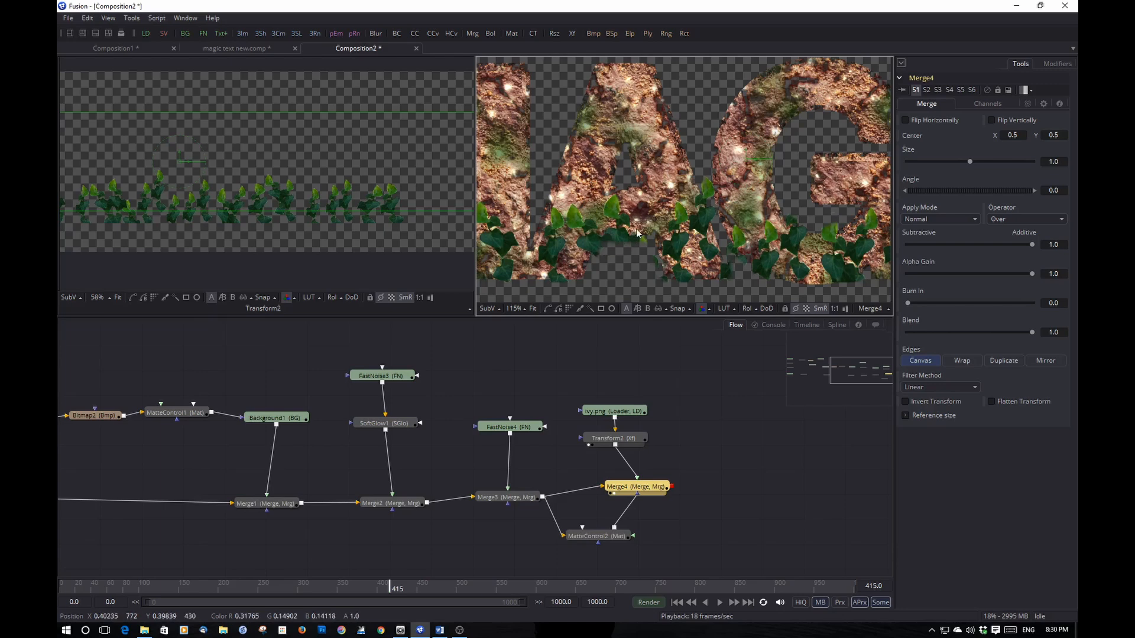
pyautogui.moveTo(635, 237); pyautogui.dragTo(597, 264)
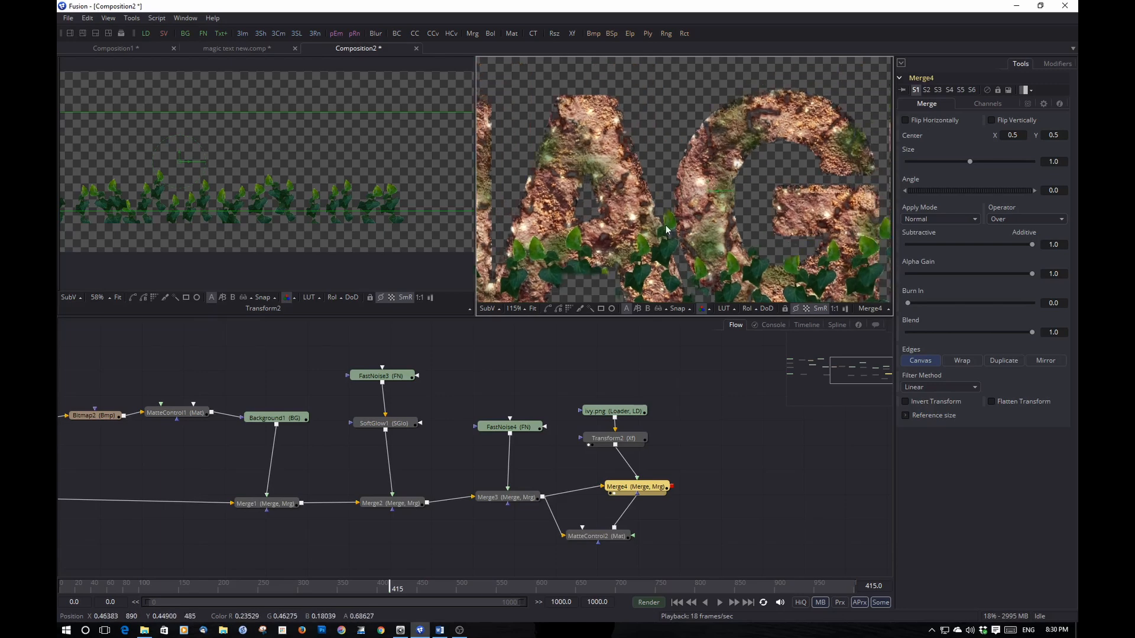
pyautogui.moveTo(668, 230); pyautogui.dragTo(571, 217)
pyautogui.scroll(-3, 572, 218)
pyautogui.scroll(-3, 703, 217)
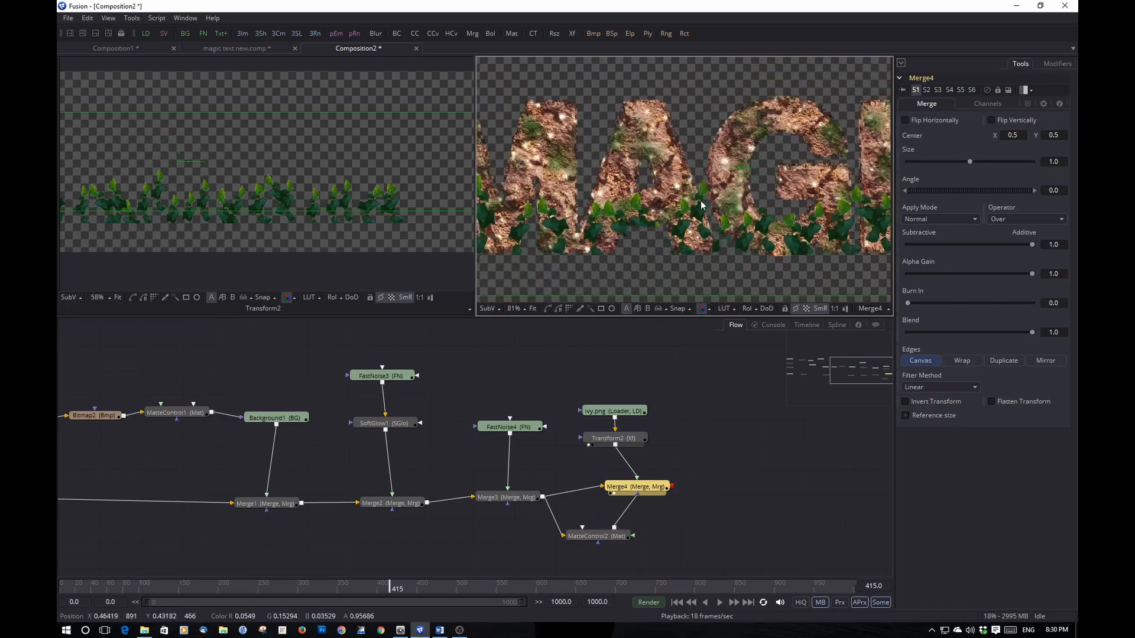
pyautogui.scroll(2, 706, 217)
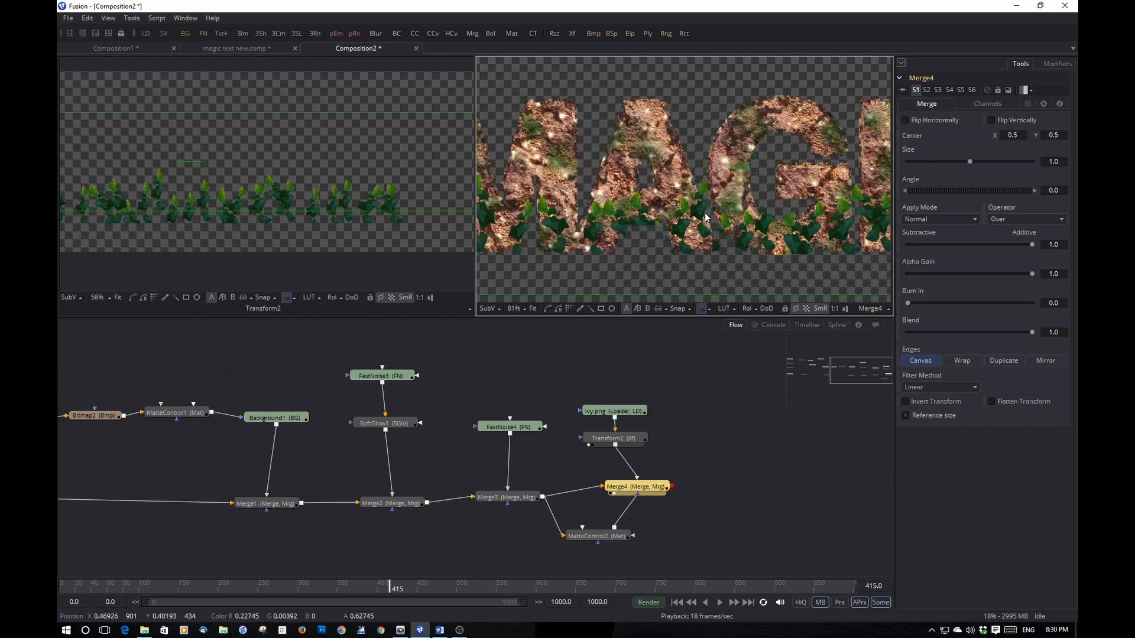
# Move the ivy loader and Transform2 upward and insert a Color Corrector between Transform2 and Merge4.
pyautogui.moveTo(622, 414); pyautogui.dragTo(618, 363)
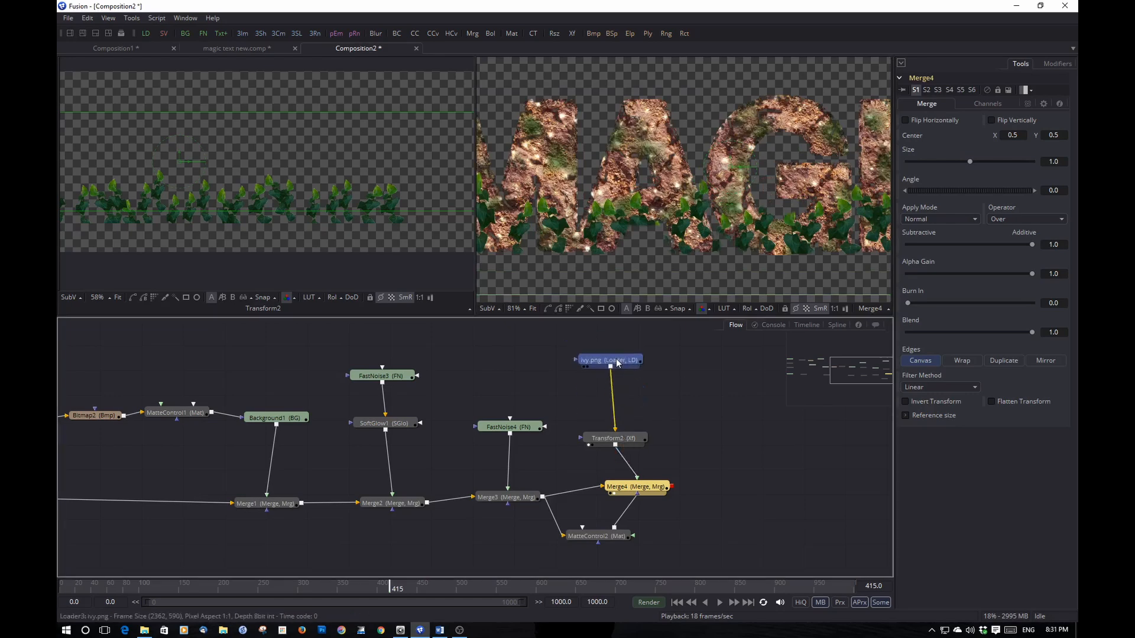
pyautogui.moveTo(615, 438); pyautogui.dragTo(613, 409)
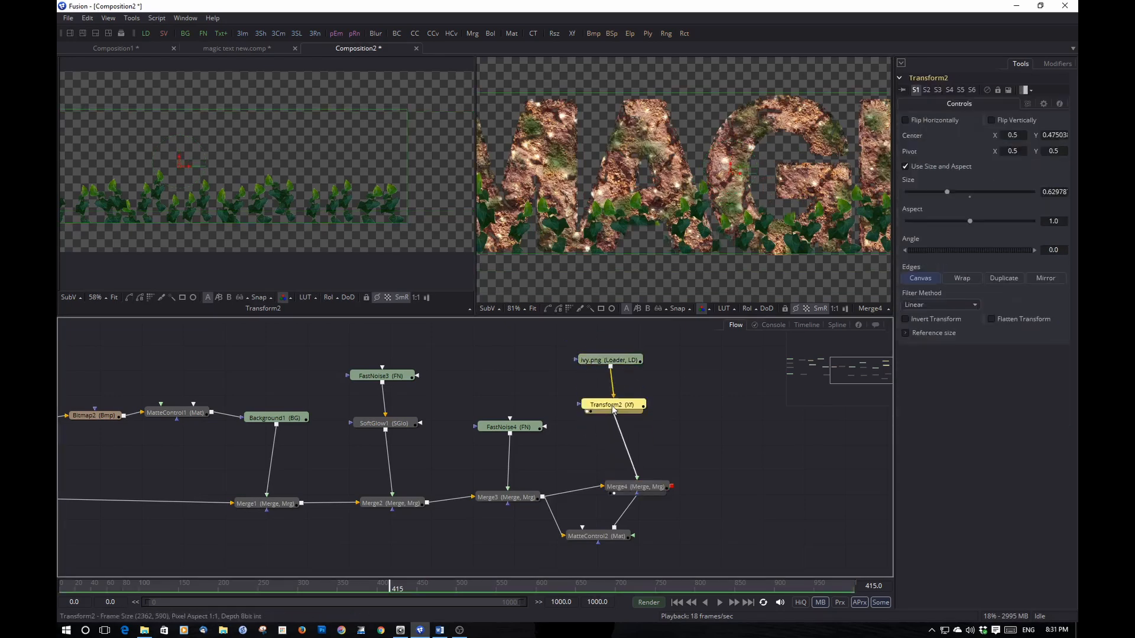
pyautogui.hotkey('shift', 'space')
pyautogui.write('color')
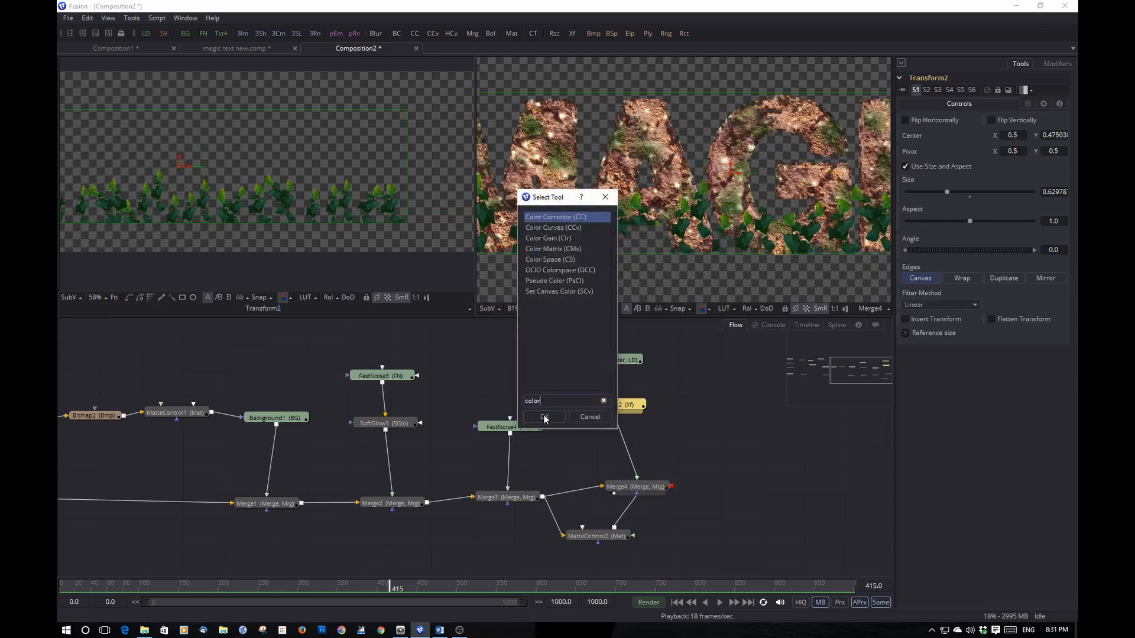
pyautogui.click(545, 417)
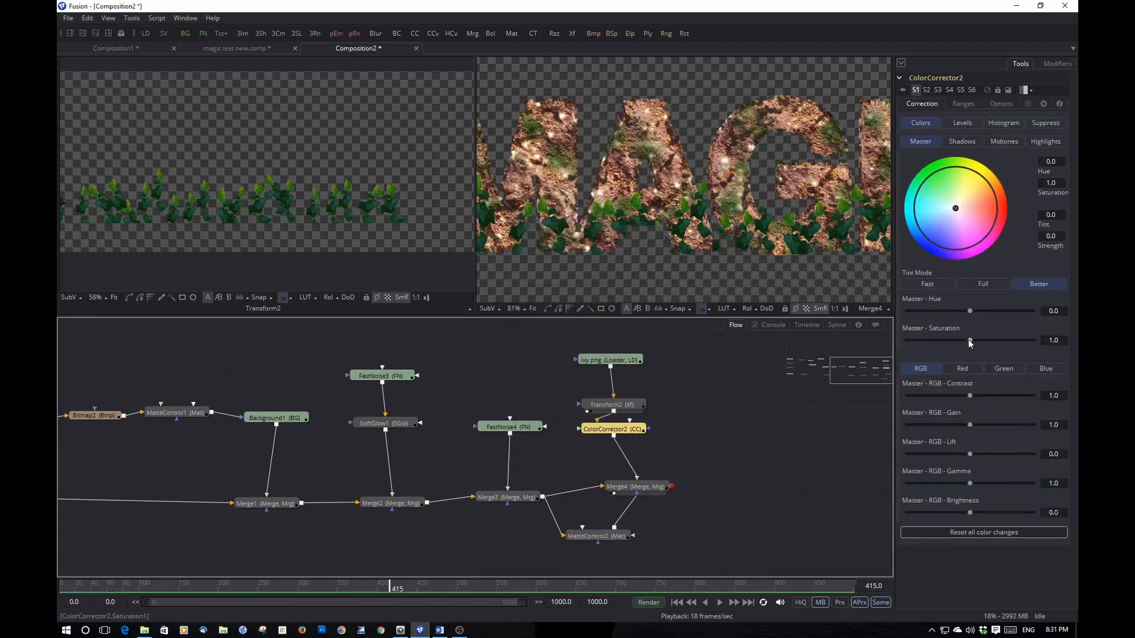
# Reduce the ivy's master saturation to about 0.477 and check the result on the letters.
pyautogui.moveTo(969, 341); pyautogui.dragTo(938, 343)
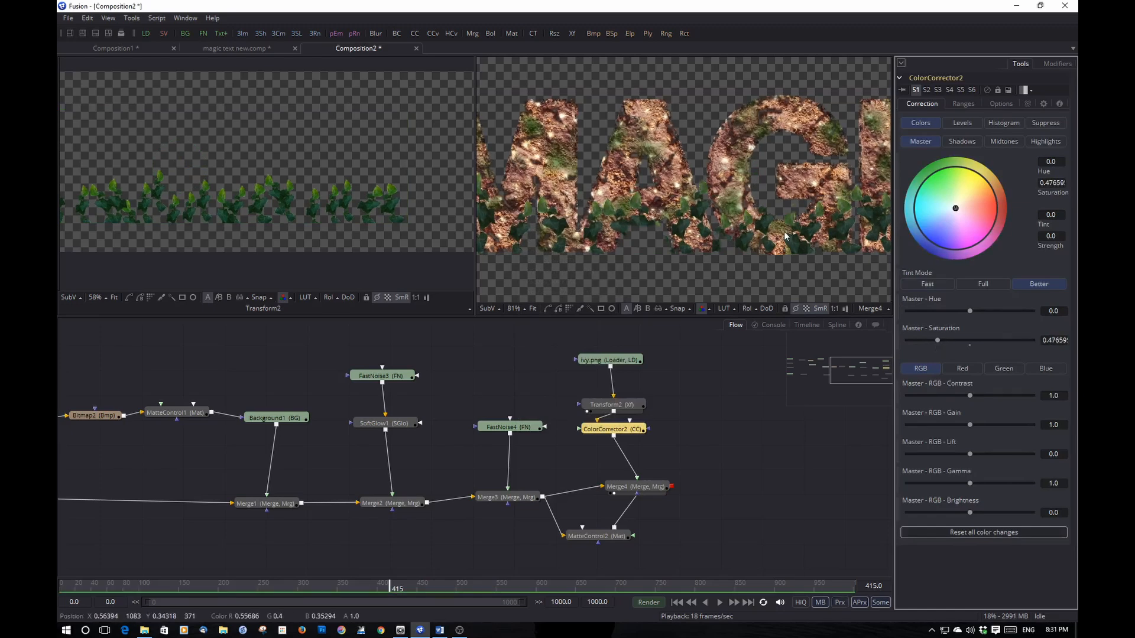
pyautogui.scroll(3, 785, 235)
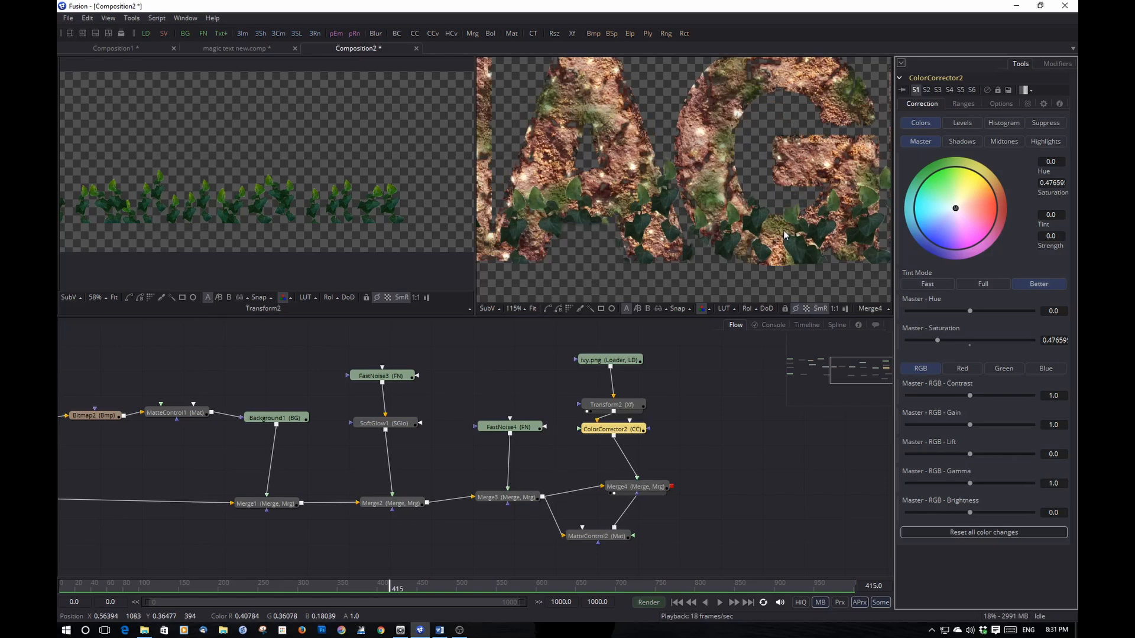
pyautogui.scroll(-4, 757, 279)
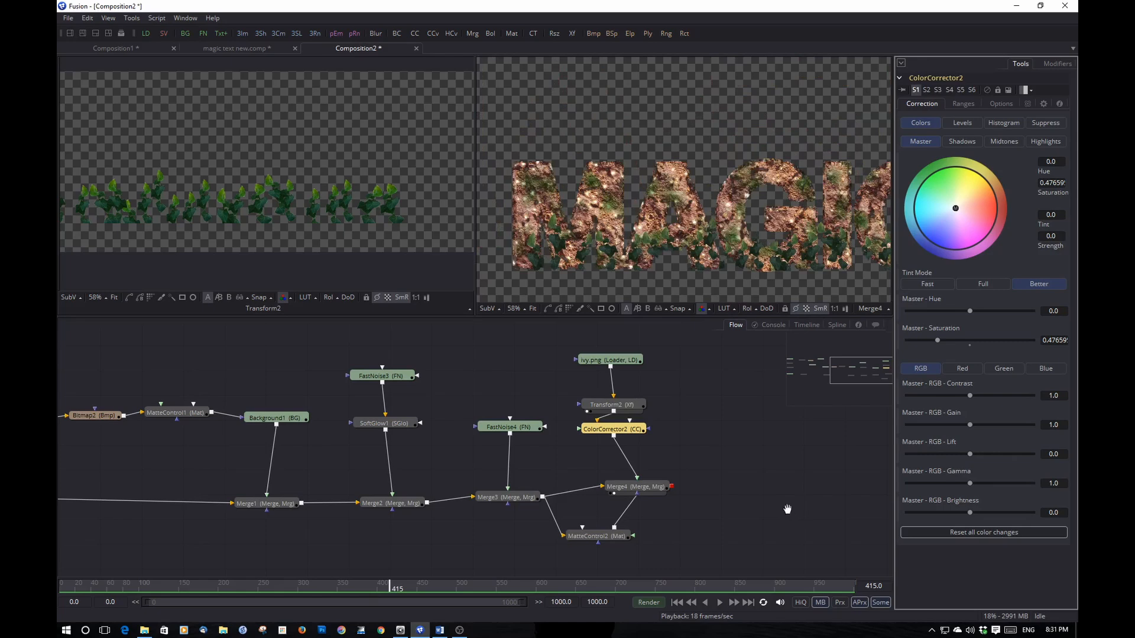
# Add an Image Plane 3D node after Merge4 and connect Merge4's output to it.
pyautogui.moveTo(789, 508); pyautogui.dragTo(587, 484)
pyautogui.click(457, 465)
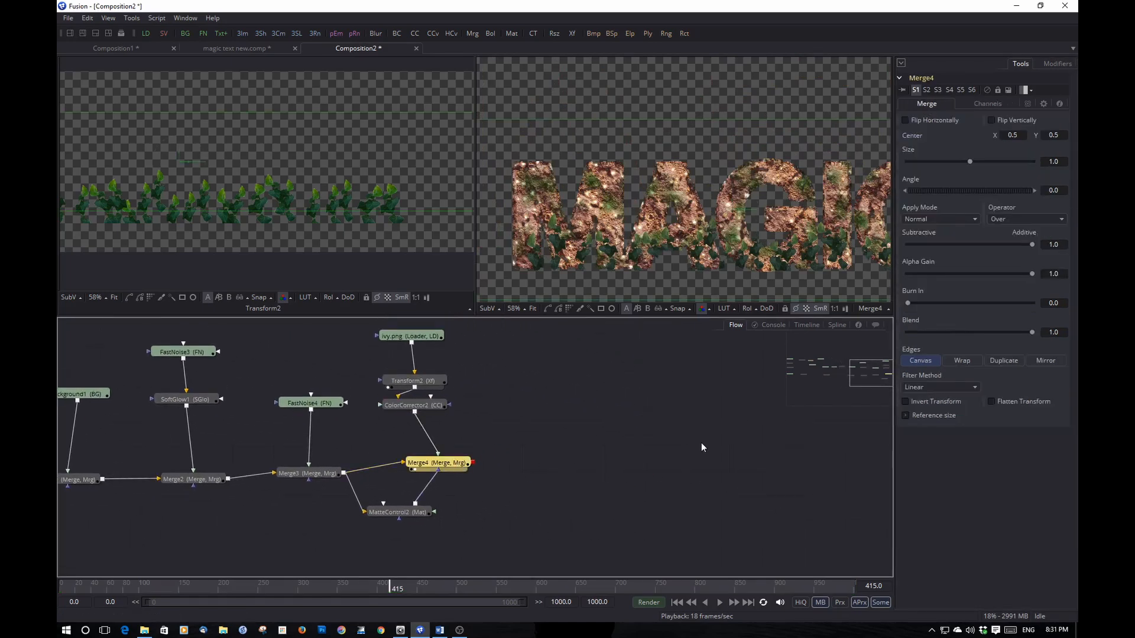
pyautogui.hotkey('ctrl', 'space')
pyautogui.write('color')
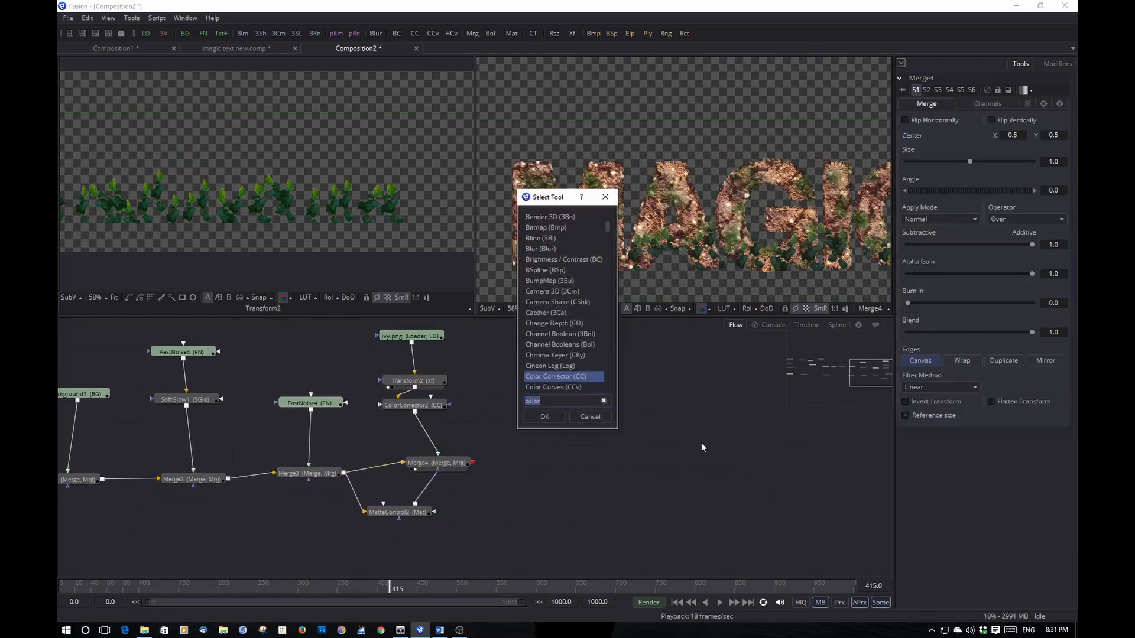
pyautogui.write('image')
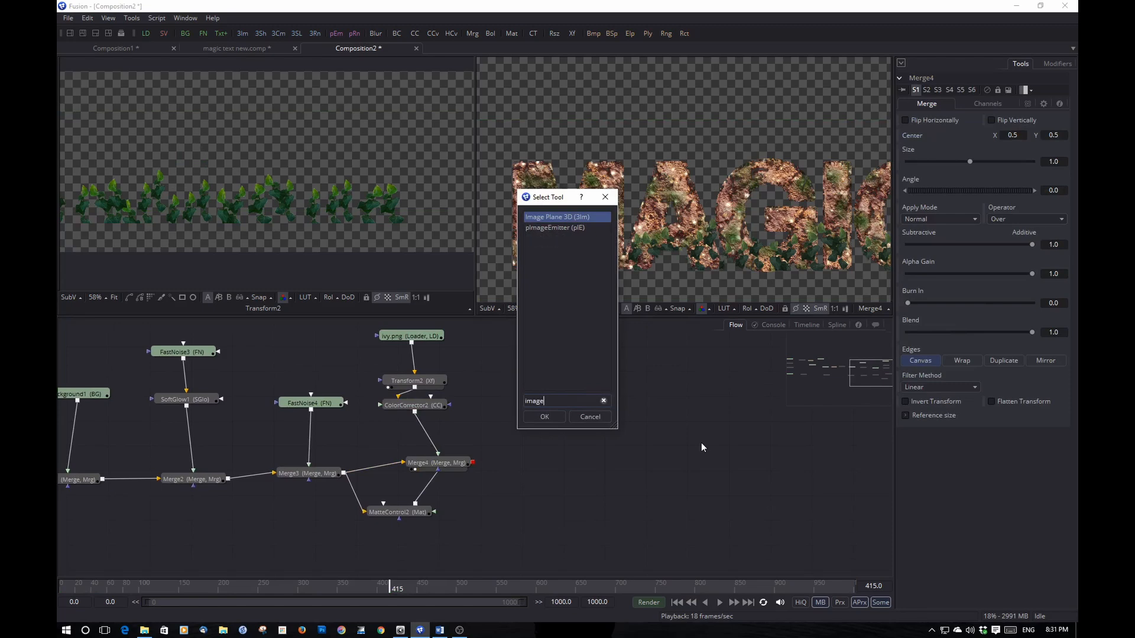
pyautogui.click(554, 418)
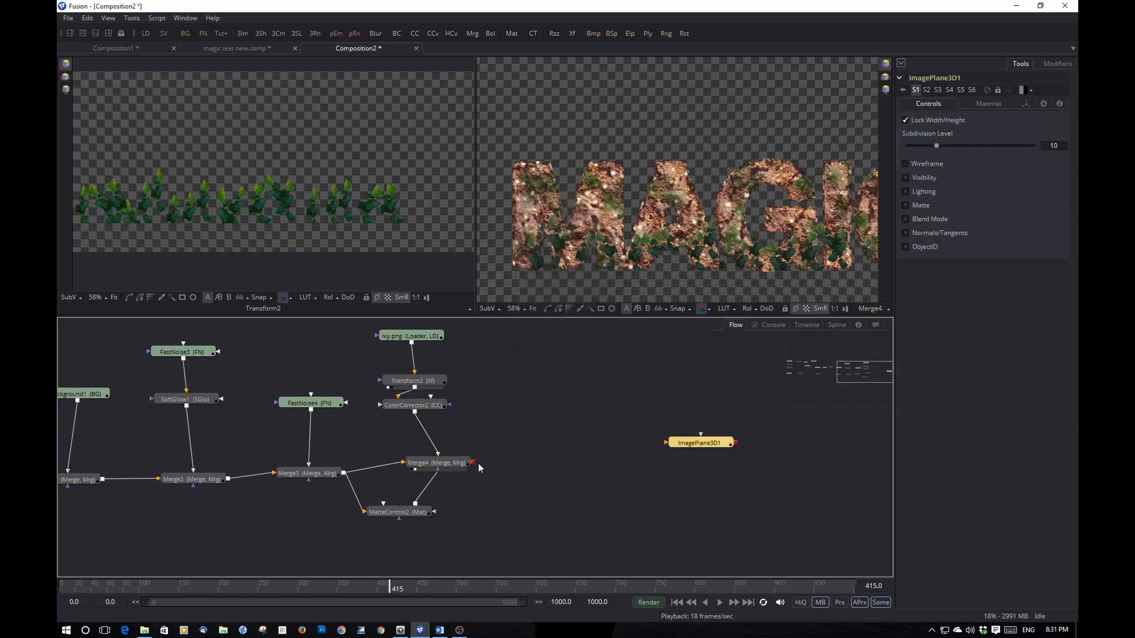
pyautogui.moveTo(473, 463); pyautogui.dragTo(605, 481)
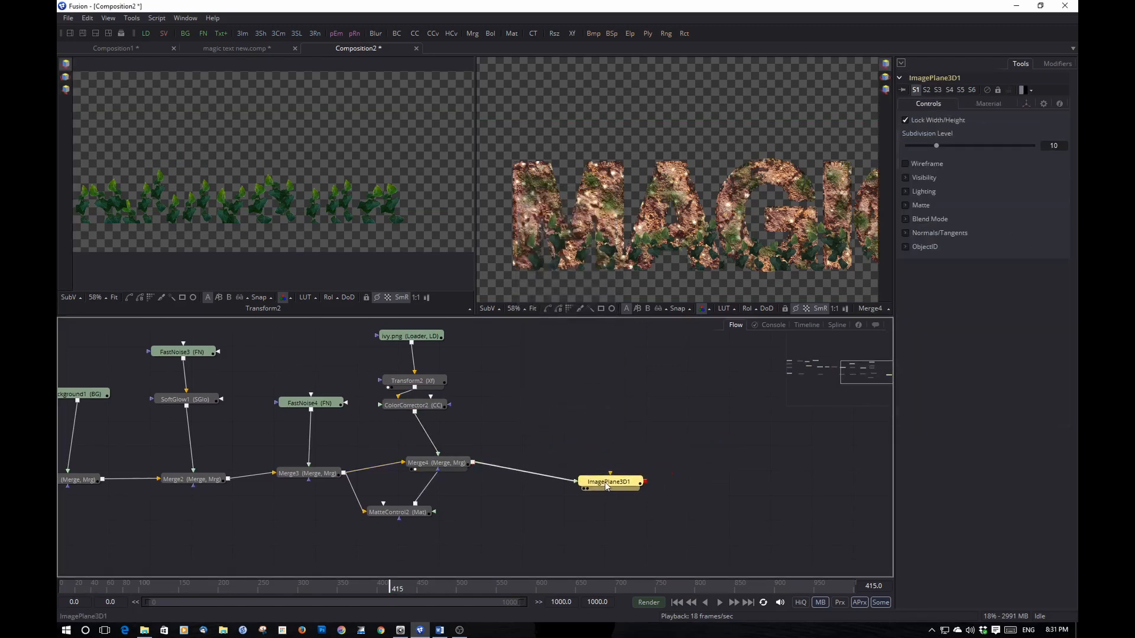
# Show the image plane in the second viewer and frame the MAGIC text from the front in perspective.
pyautogui.press('2')
pyautogui.scroll(3, 746, 240)
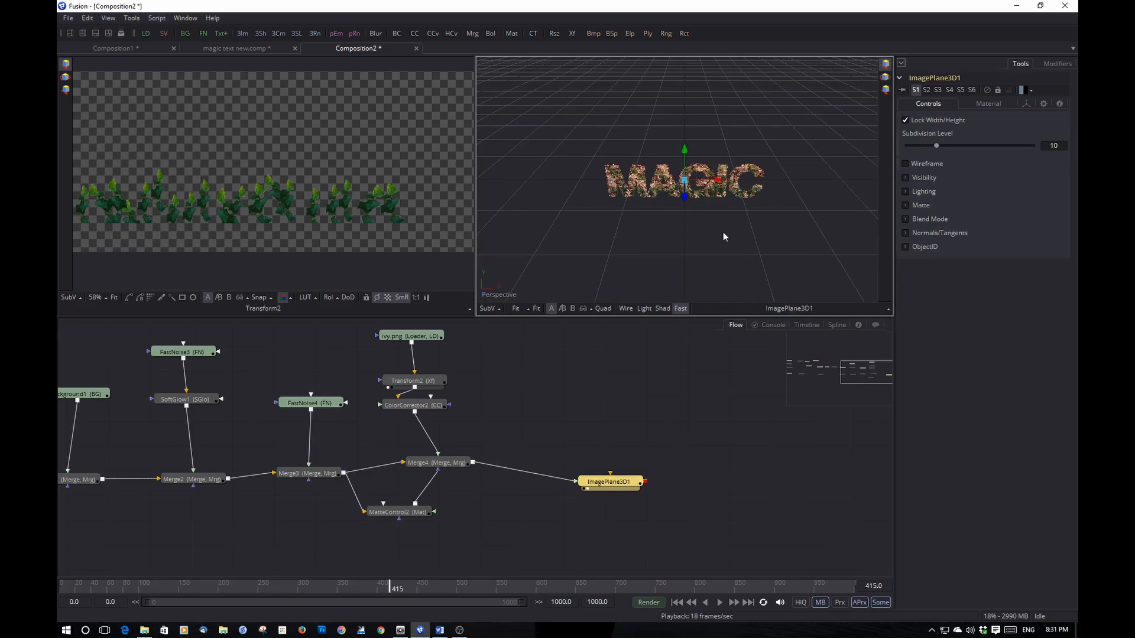
pyautogui.moveTo(723, 236); pyautogui.dragTo(746, 229)
pyautogui.scroll(5, 698, 243)
pyautogui.moveTo(707, 262); pyautogui.dragTo(704, 169)
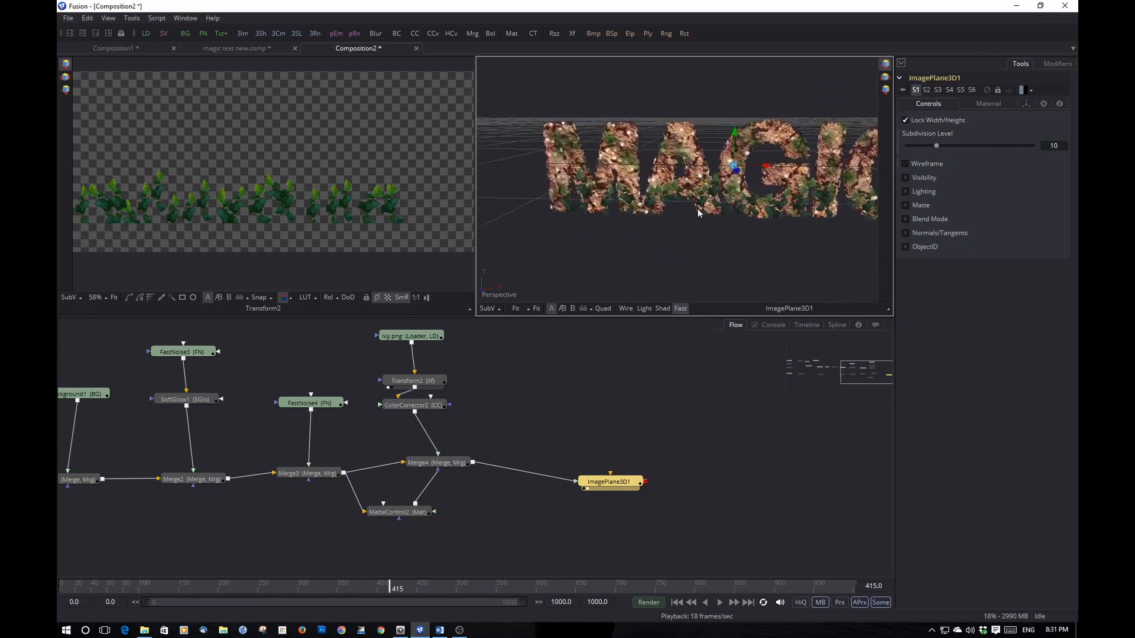
# Align the image plane node in line with Merge4 and add a Merge node next to it.
pyautogui.moveTo(614, 485); pyautogui.dragTo(581, 465)
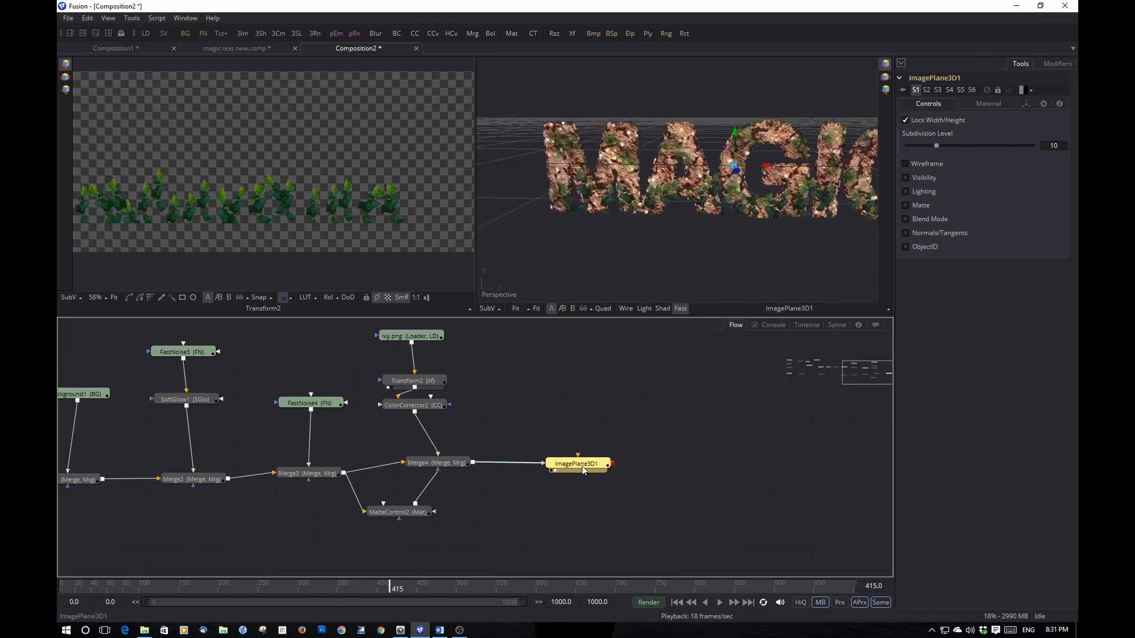
pyautogui.hotkey('ctrl', 'space')
pyautogui.write('merge')
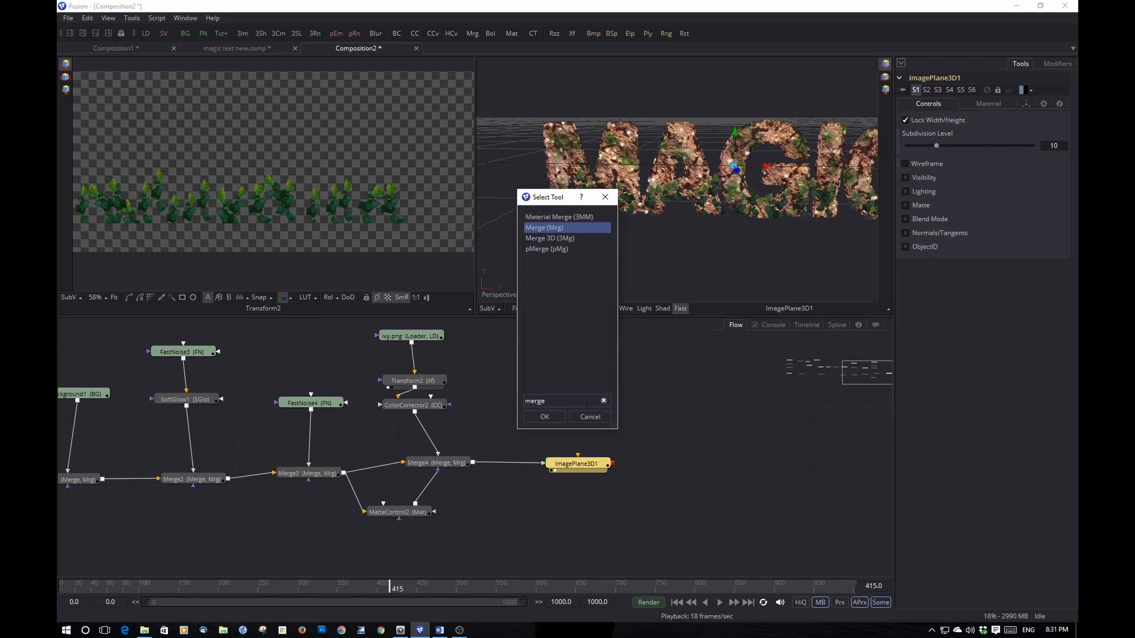
pyautogui.press('Return')
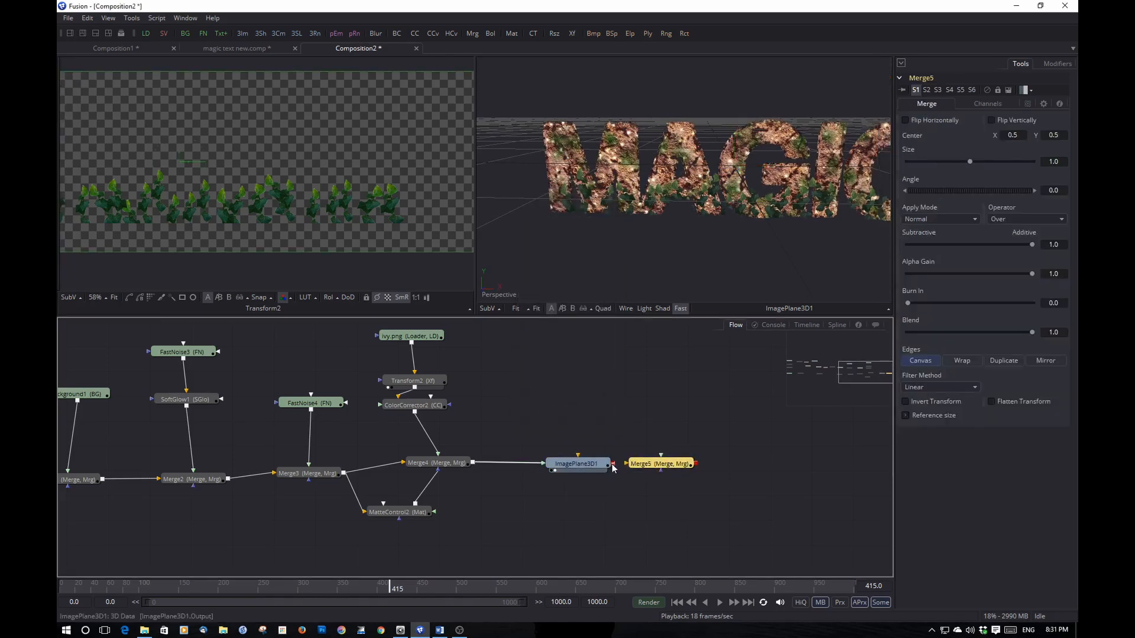
# Replace Merge5 with a Merge 3D node, connect ImagePlane3D1's output to it and show it in the second viewer.
pyautogui.press('Delete')
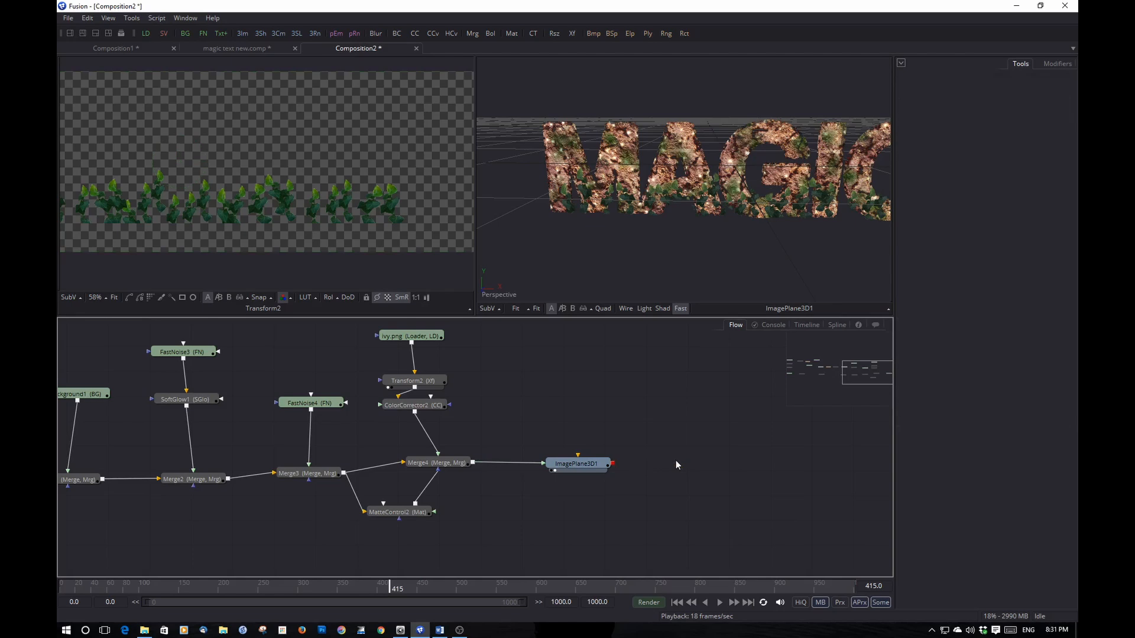
pyautogui.hotkey('ctrl', 'space')
pyautogui.write('merge')
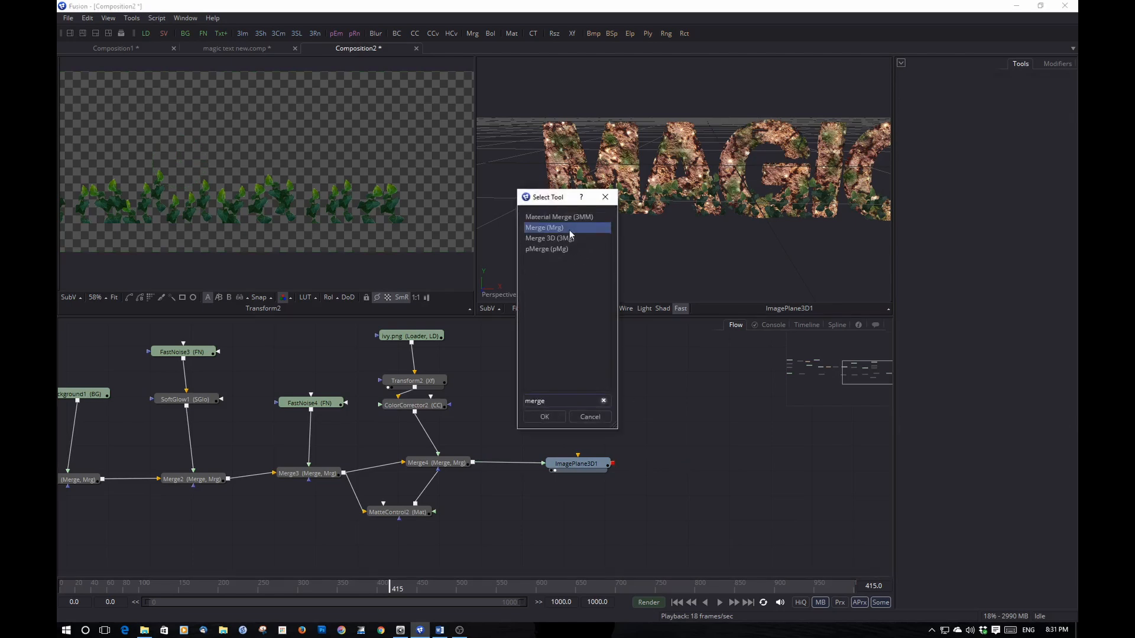
pyautogui.click(571, 237)
pyautogui.click(557, 417)
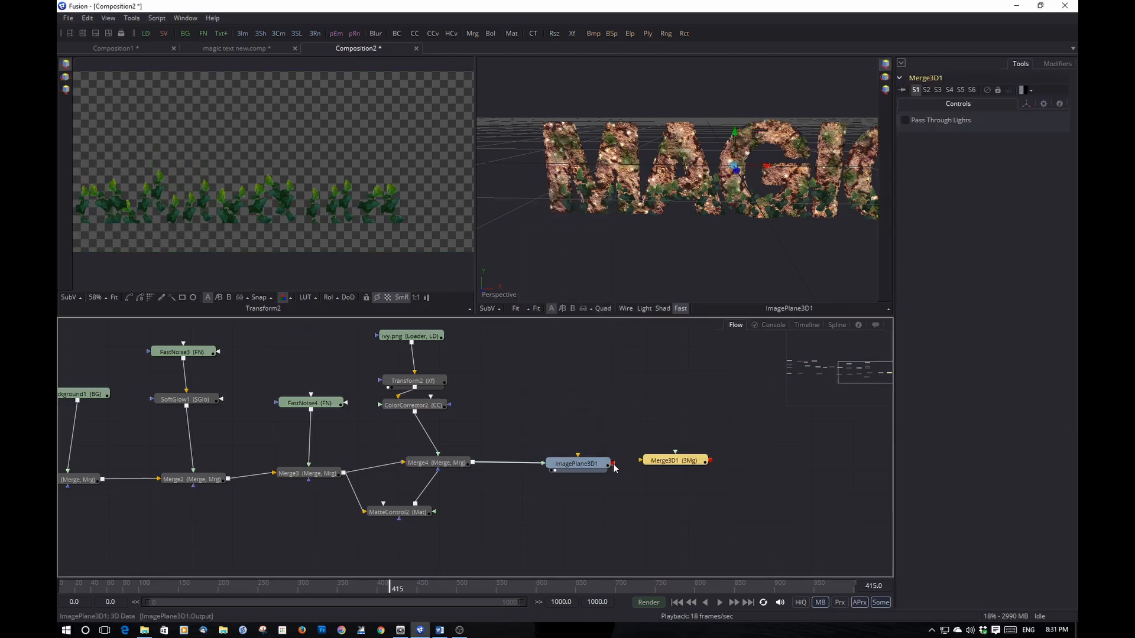
pyautogui.moveTo(672, 460); pyautogui.dragTo(695, 283)
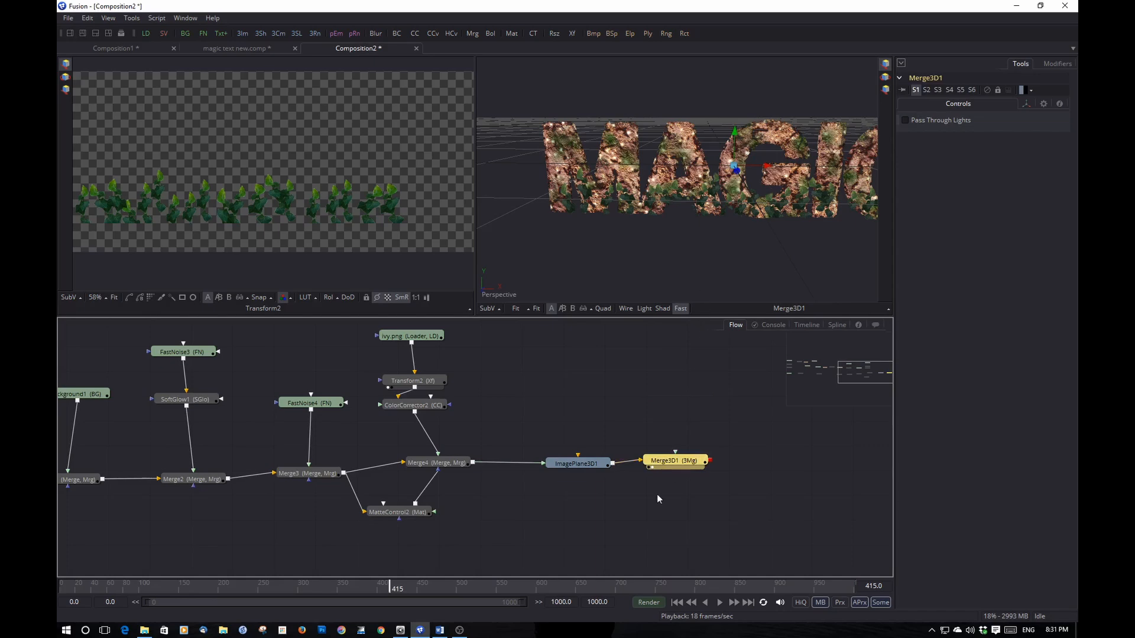
# Add a Camera 3D node below Merge3D1 and connect its output to the 3D merge.
pyautogui.click(663, 520)
pyautogui.hotkey('shift', 'space')
pyautogui.write('camer')
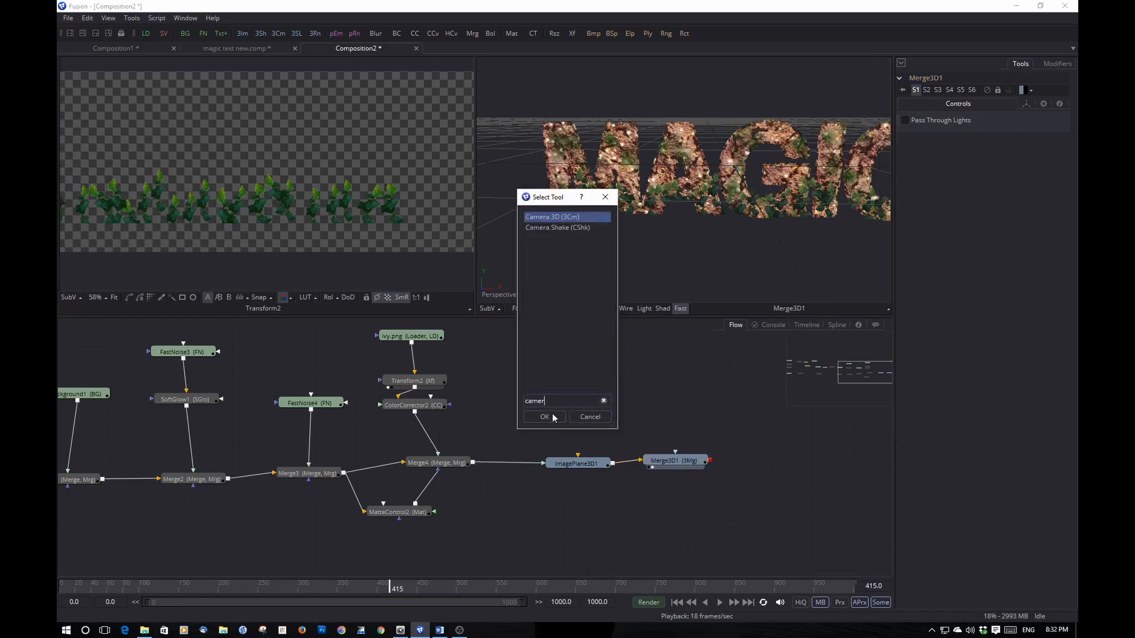
pyautogui.press('Return')
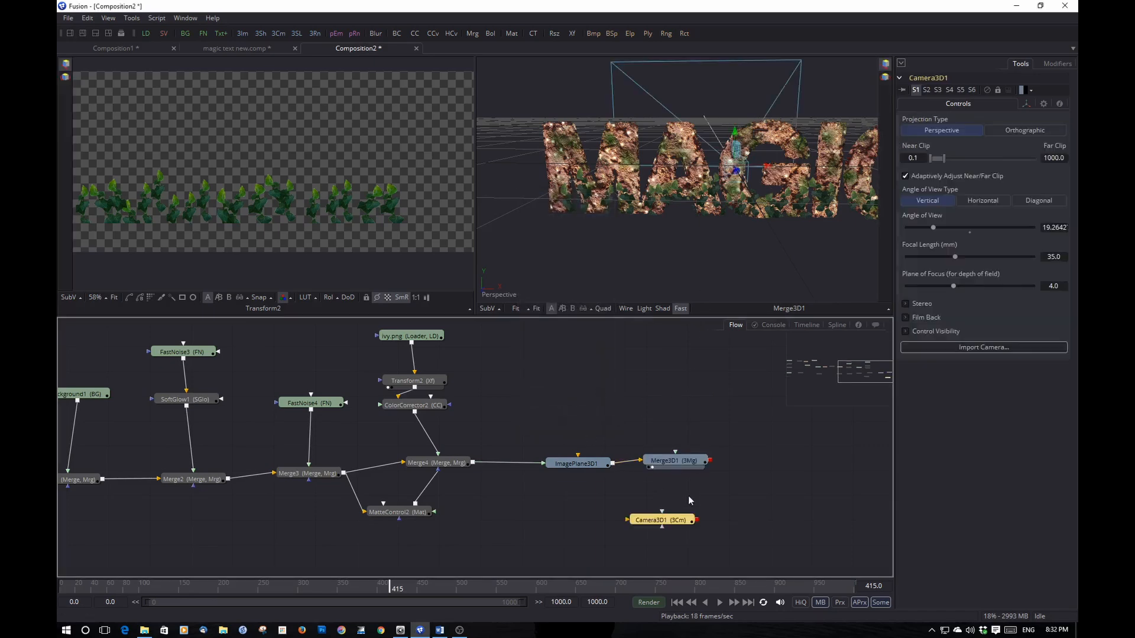
pyautogui.moveTo(696, 520); pyautogui.dragTo(698, 462)
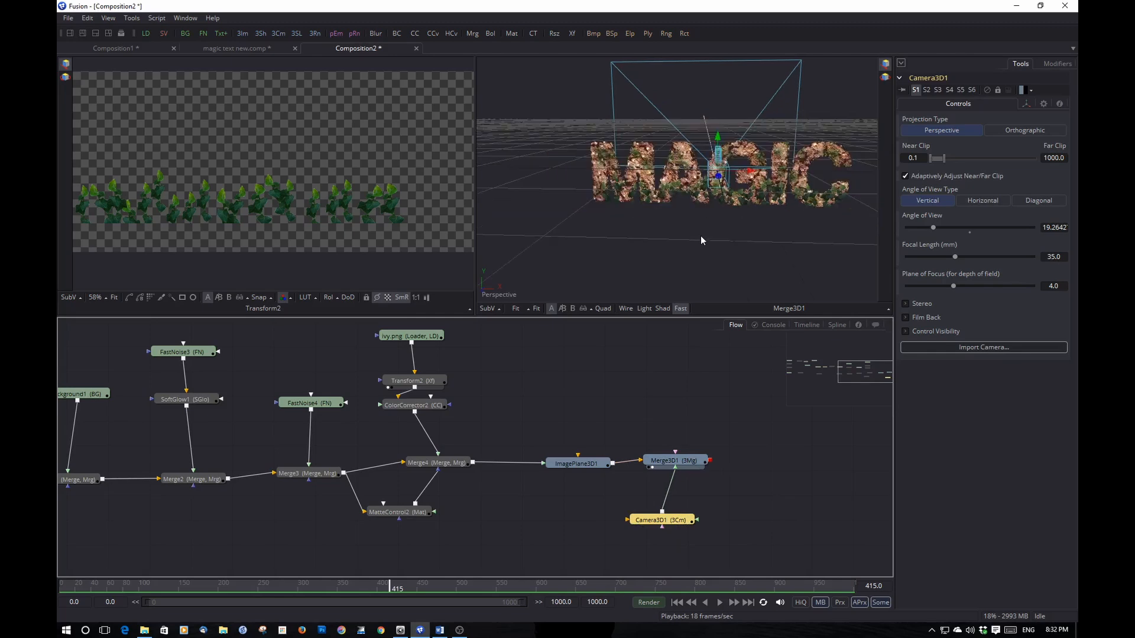
pyautogui.scroll(3, 701, 236)
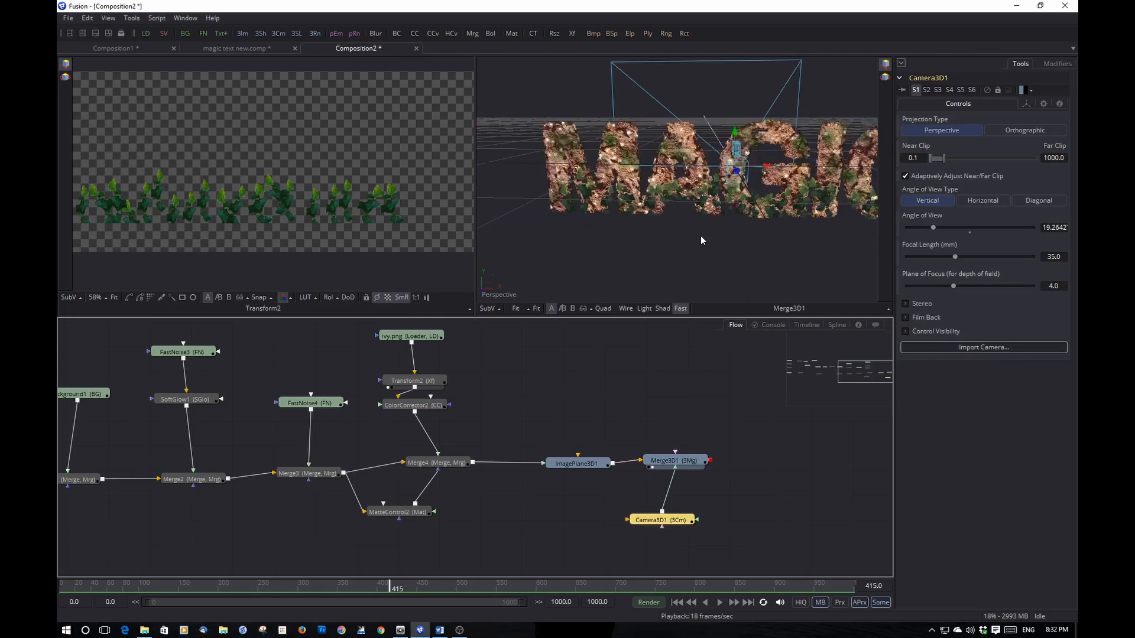
pyautogui.moveTo(700, 236); pyautogui.dragTo(661, 246)
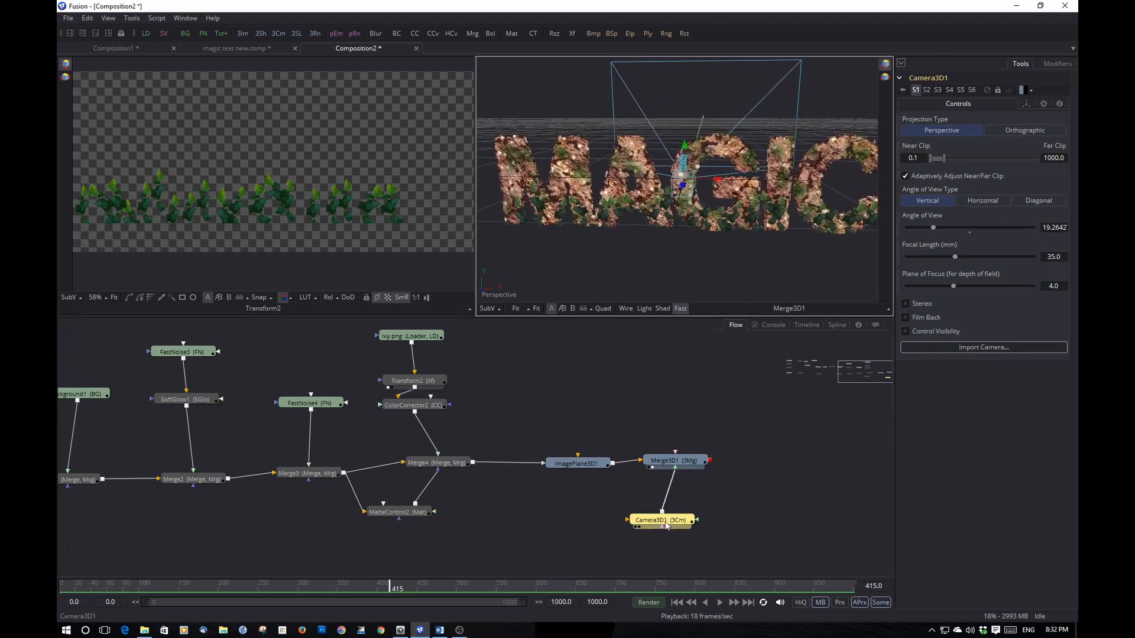
# Tidy the 3D branch by placing the camera under the image plane and lining Merge3D1 up closer to ImagePlane3D1.
pyautogui.moveTo(674, 520); pyautogui.dragTo(554, 520)
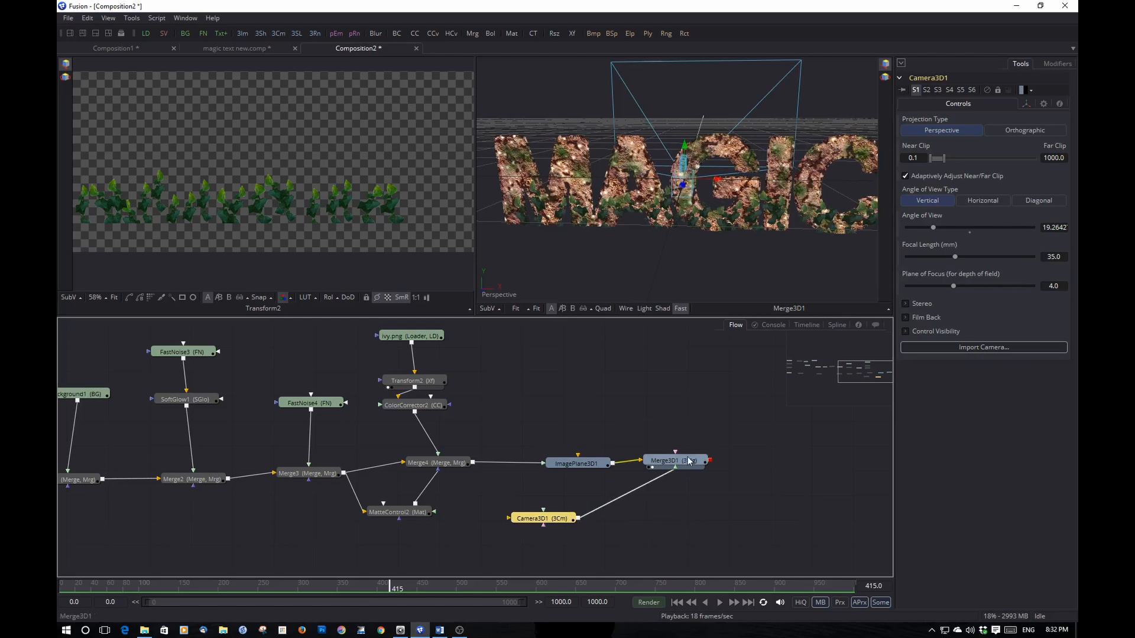
pyautogui.moveTo(676, 460); pyautogui.dragTo(662, 466)
pyautogui.moveTo(561, 467); pyautogui.dragTo(549, 466)
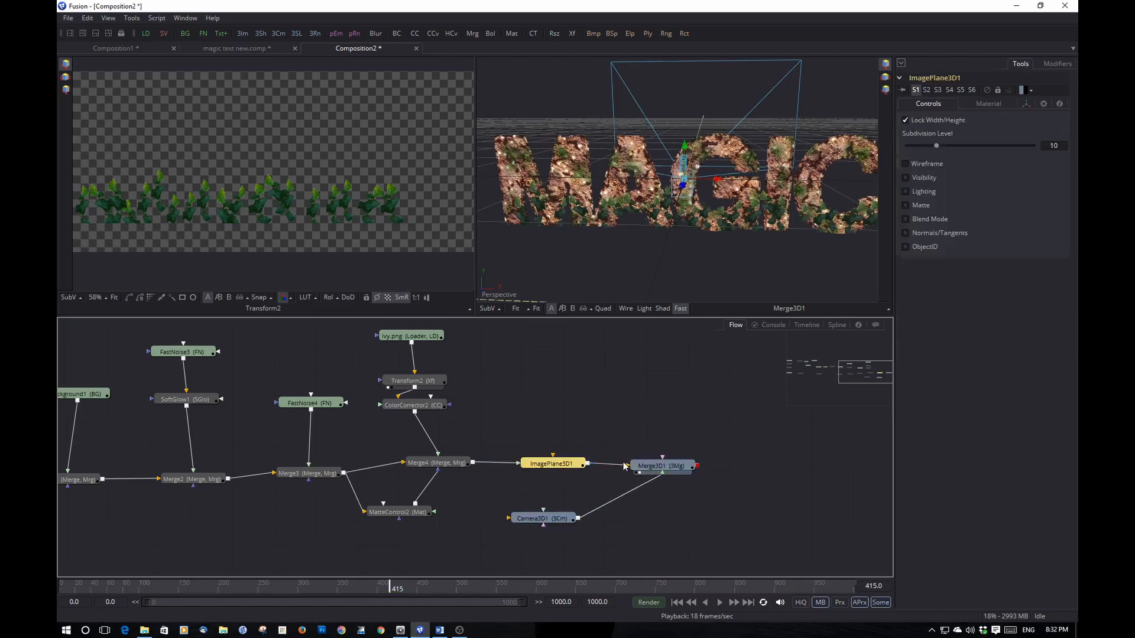
pyautogui.click(637, 464)
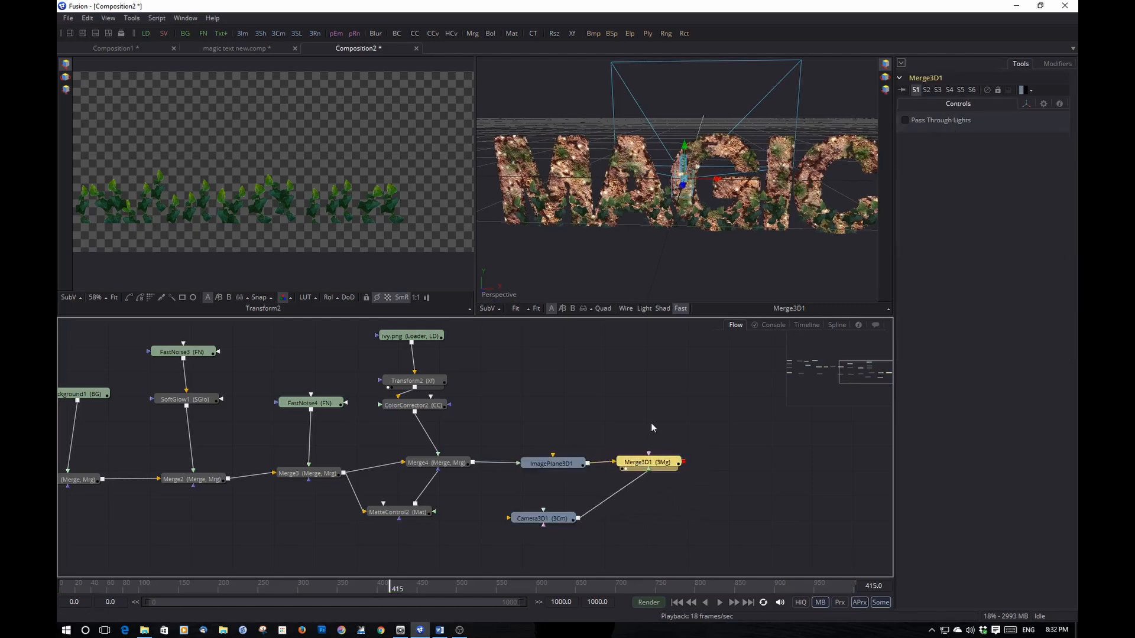
# Bring the DSC_####.jpg loader from the start of the flow to the free area below Merge3D1.
pyautogui.moveTo(637, 389); pyautogui.dragTo(704, 464)
pyautogui.moveTo(588, 403); pyautogui.dragTo(888, 525)
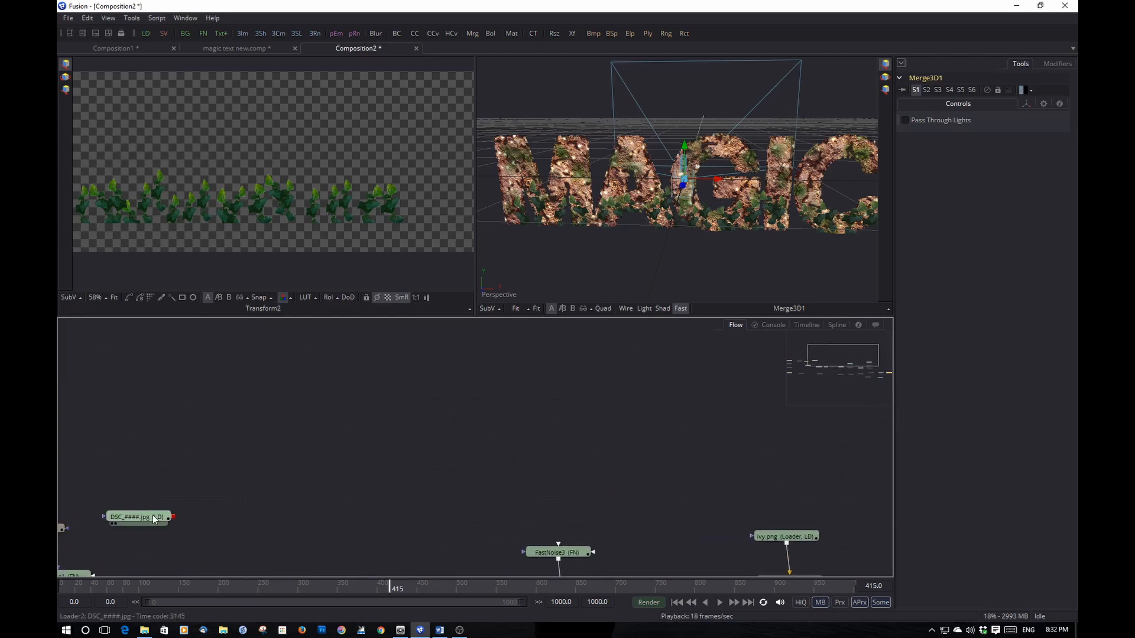
pyautogui.moveTo(154, 519); pyautogui.dragTo(838, 448)
pyautogui.moveTo(618, 453); pyautogui.dragTo(228, 412)
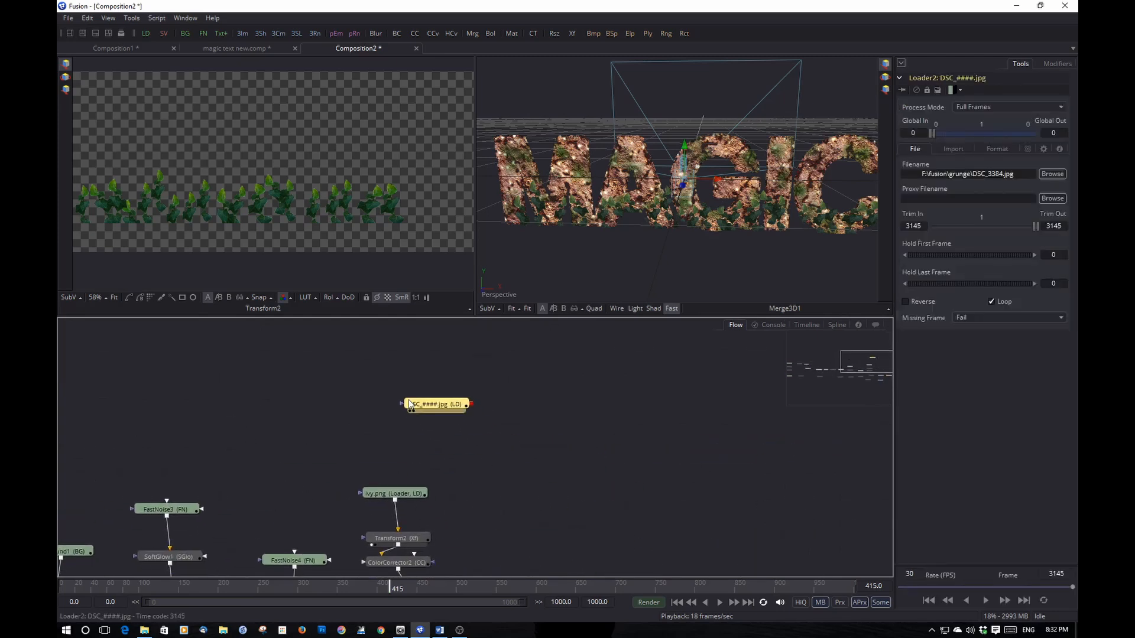
pyautogui.moveTo(409, 404); pyautogui.dragTo(614, 480)
pyautogui.moveTo(692, 483); pyautogui.dragTo(541, 544)
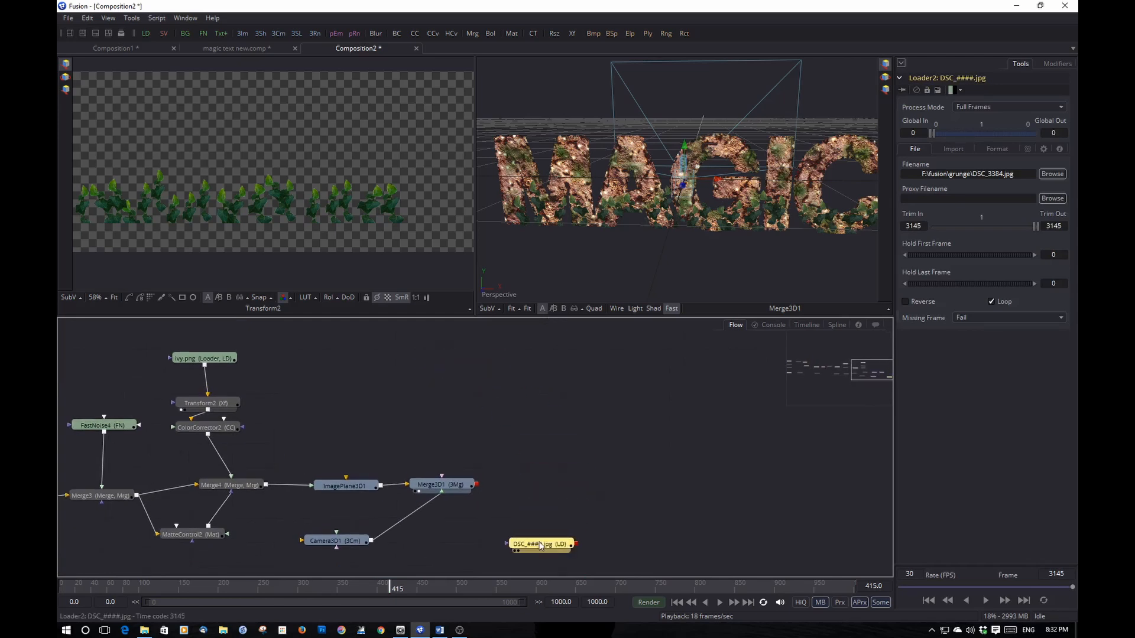
pyautogui.scroll(-3, 541, 544)
pyautogui.moveTo(549, 474); pyautogui.dragTo(501, 526)
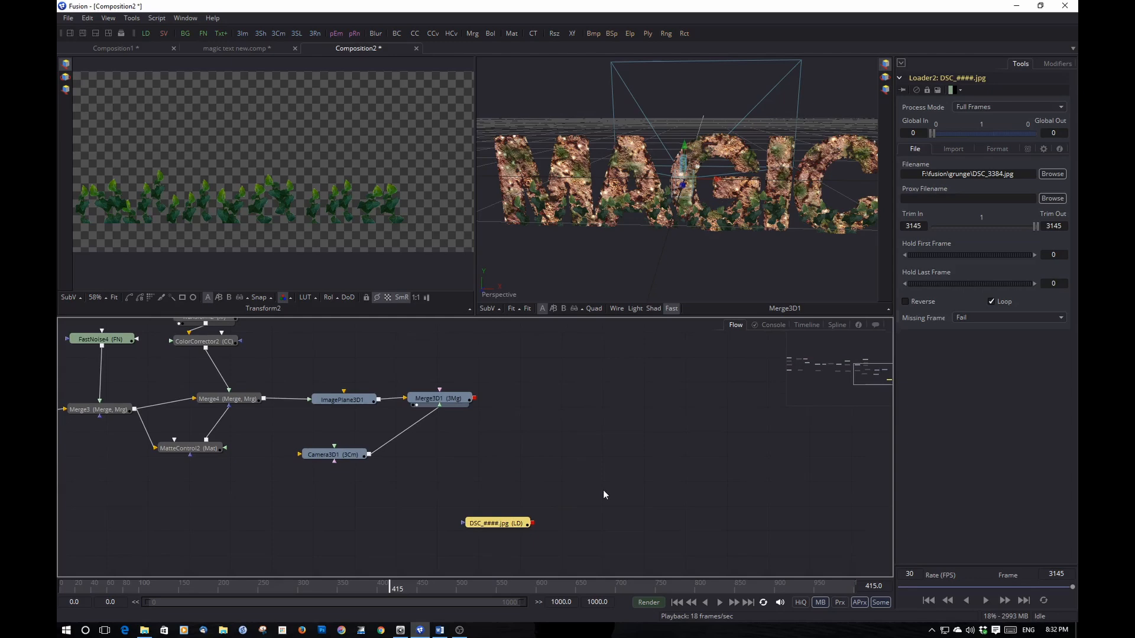
# Add an Image Plane 3D node after the DSC_####.jpg loader and view the wall plane in the first viewer.
pyautogui.hotkey('ctrl', 'space')
pyautogui.write('image')
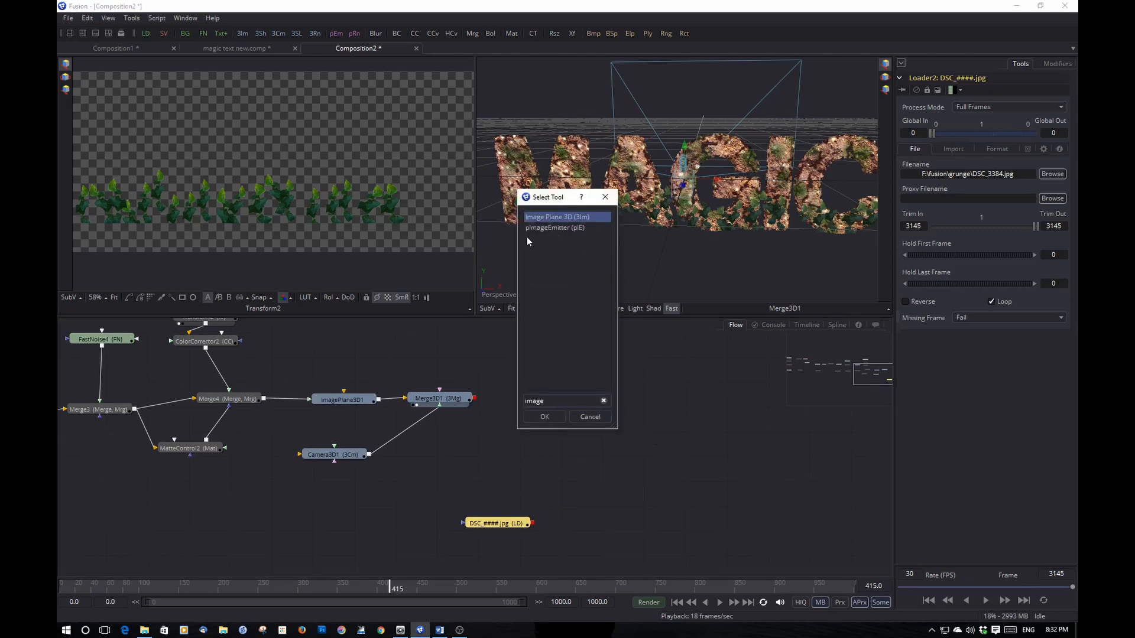
pyautogui.click(544, 417)
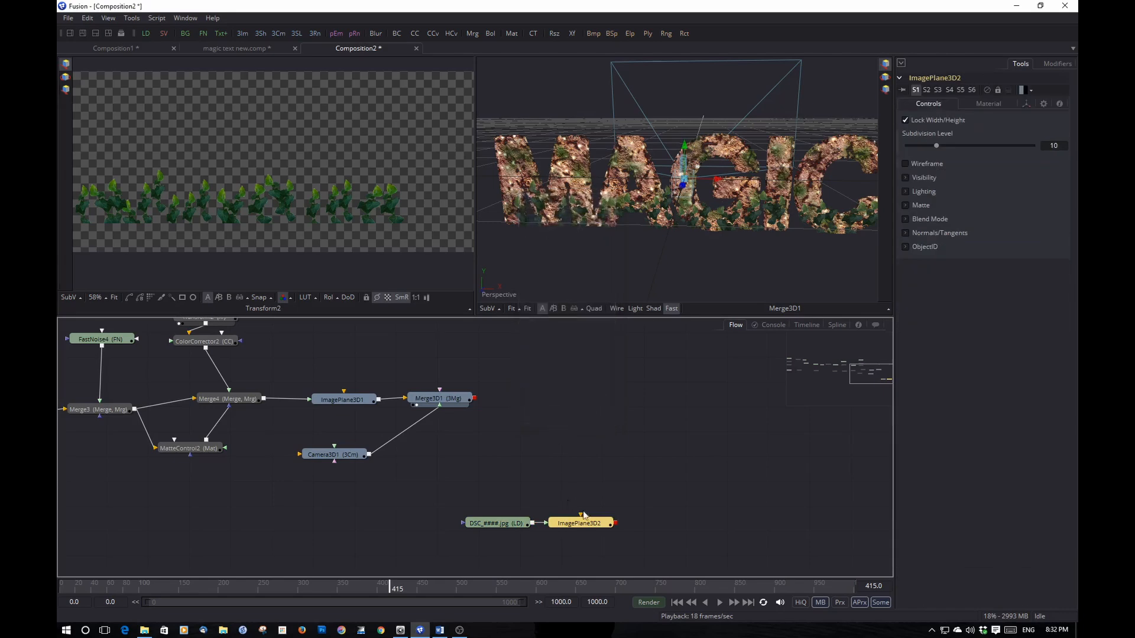
pyautogui.press('1')
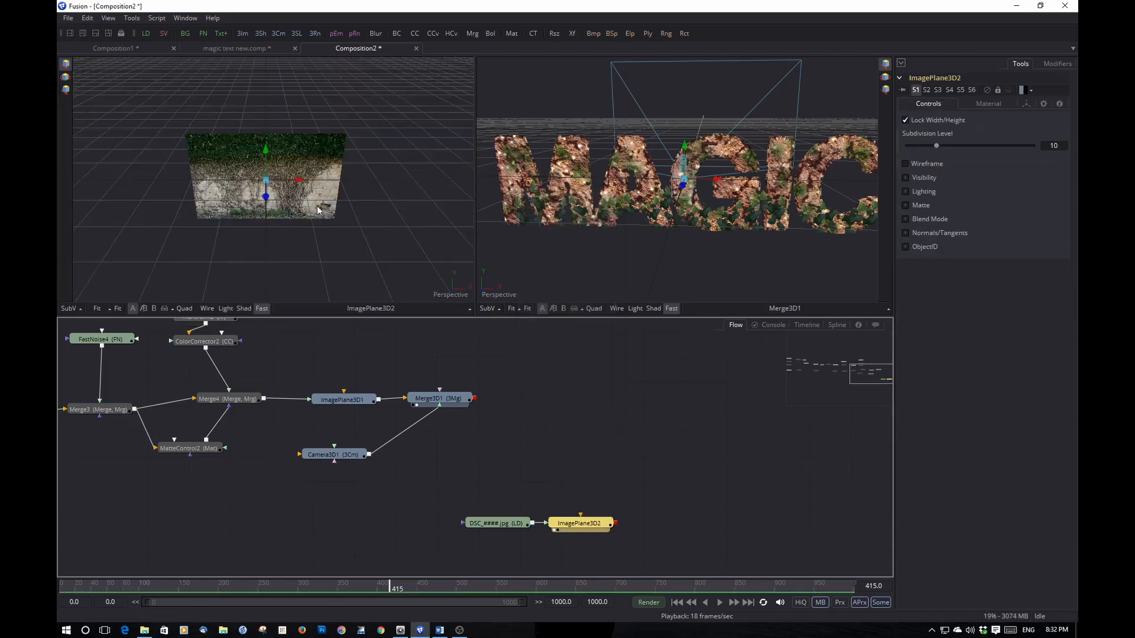
pyautogui.moveTo(262, 158); pyautogui.dragTo(352, 229)
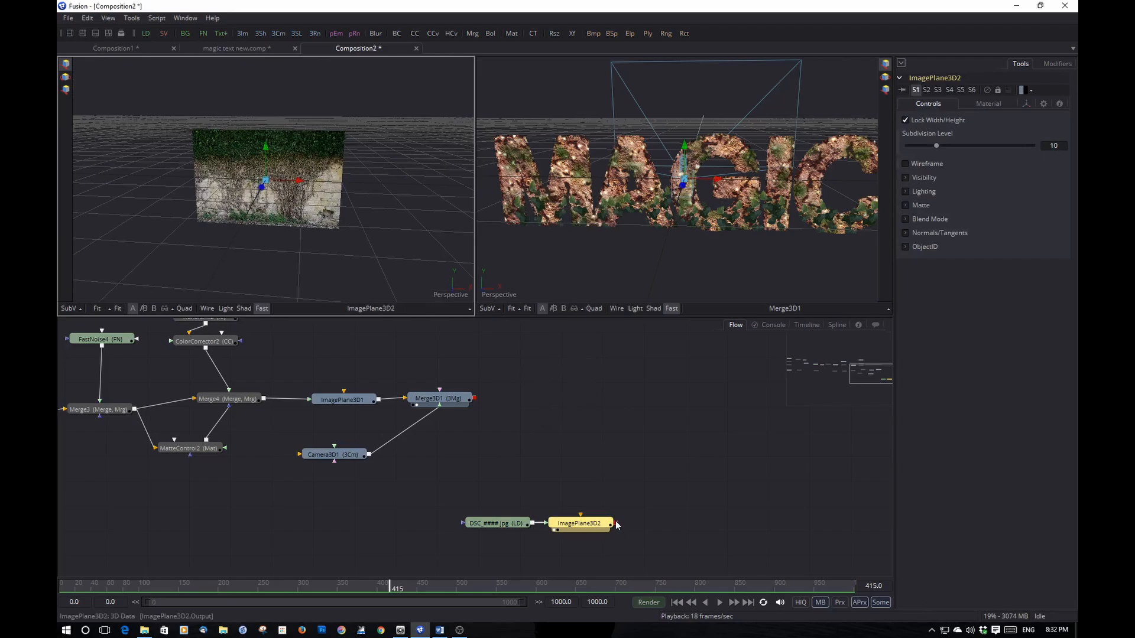
# Connect ImagePlane3D2 to Merge3D1 and orbit the scene to see how the wall intersects the letters.
pyautogui.moveTo(615, 523); pyautogui.dragTo(452, 403)
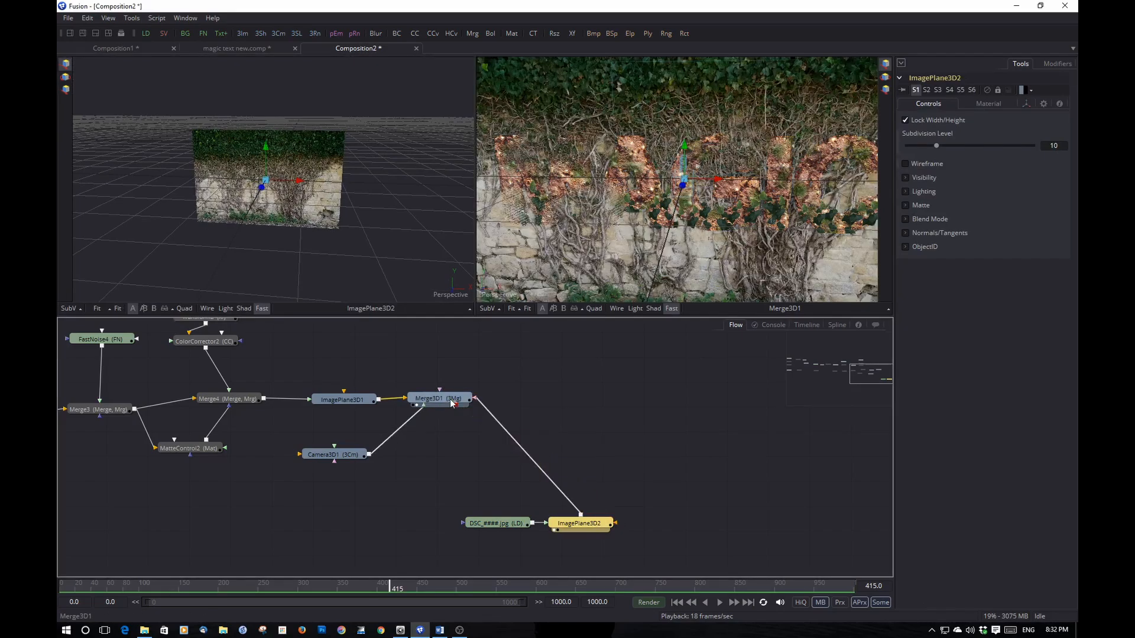
pyautogui.moveTo(743, 230); pyautogui.dragTo(662, 255)
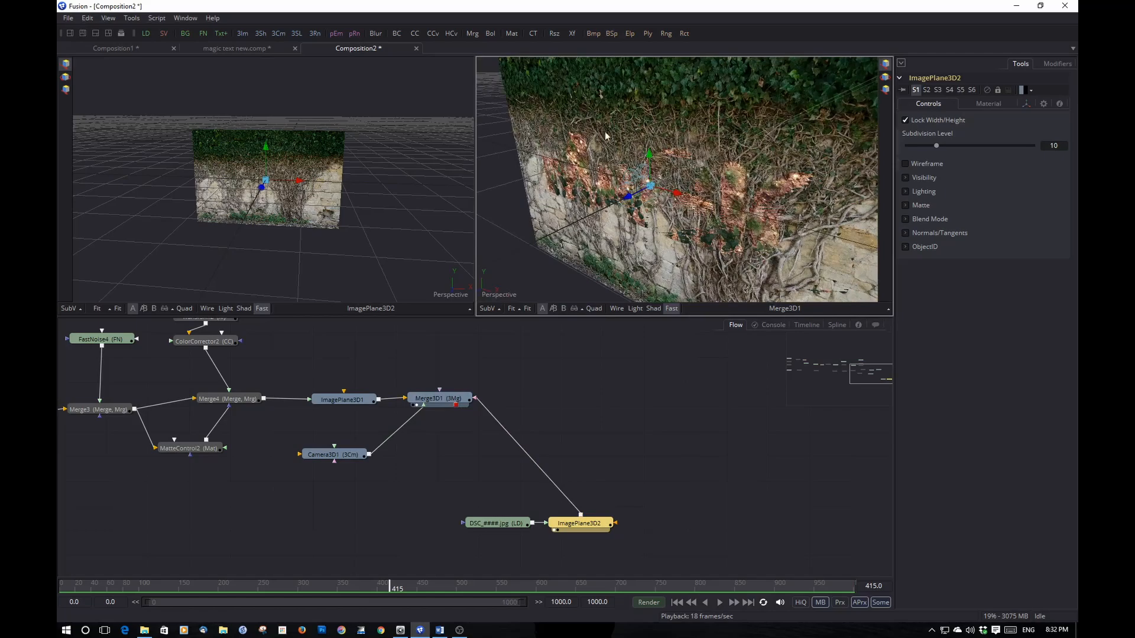
pyautogui.moveTo(709, 125); pyautogui.dragTo(710, 151)
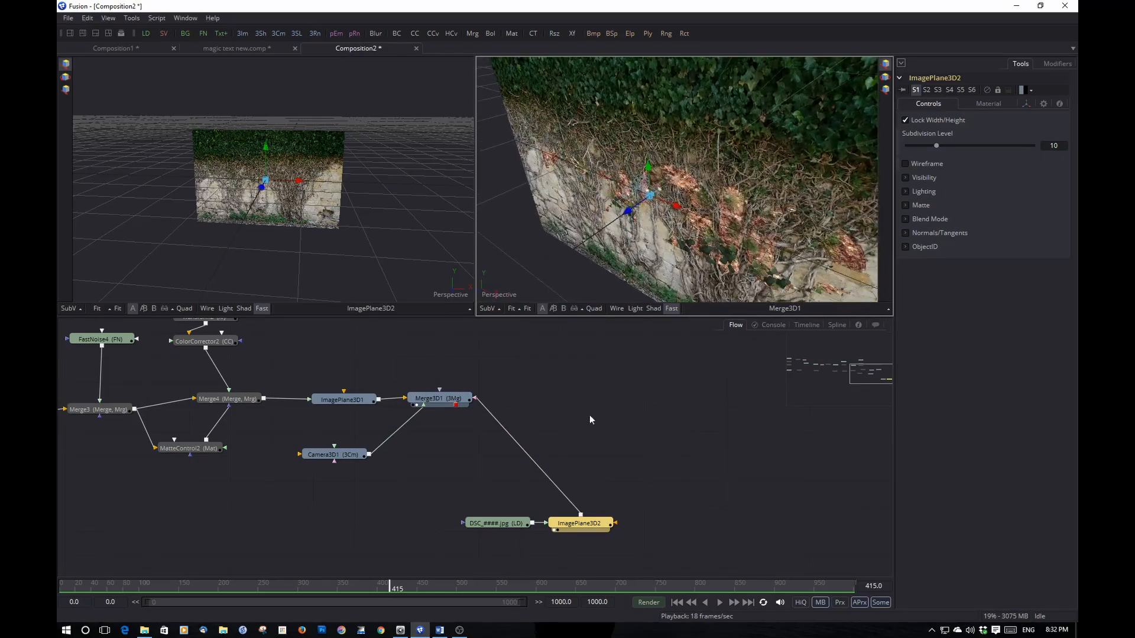
# Move the wall image plane back behind the MAGIC text with a Z offset of about -2.347.
pyautogui.click(587, 527)
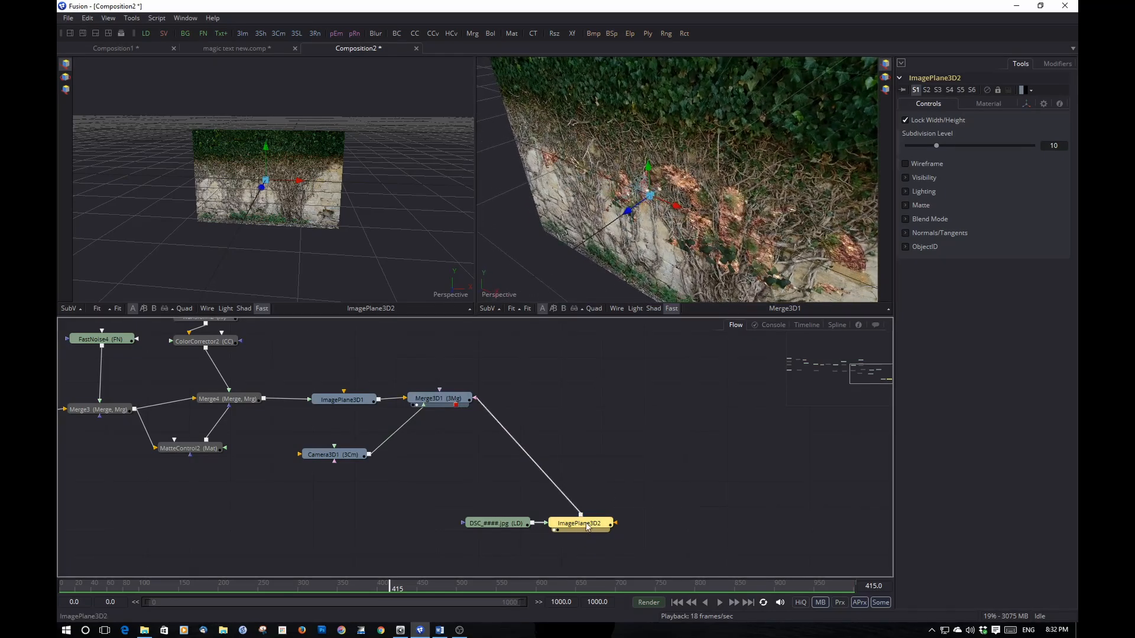
pyautogui.click(1027, 103)
pyautogui.moveTo(994, 198); pyautogui.dragTo(981, 203)
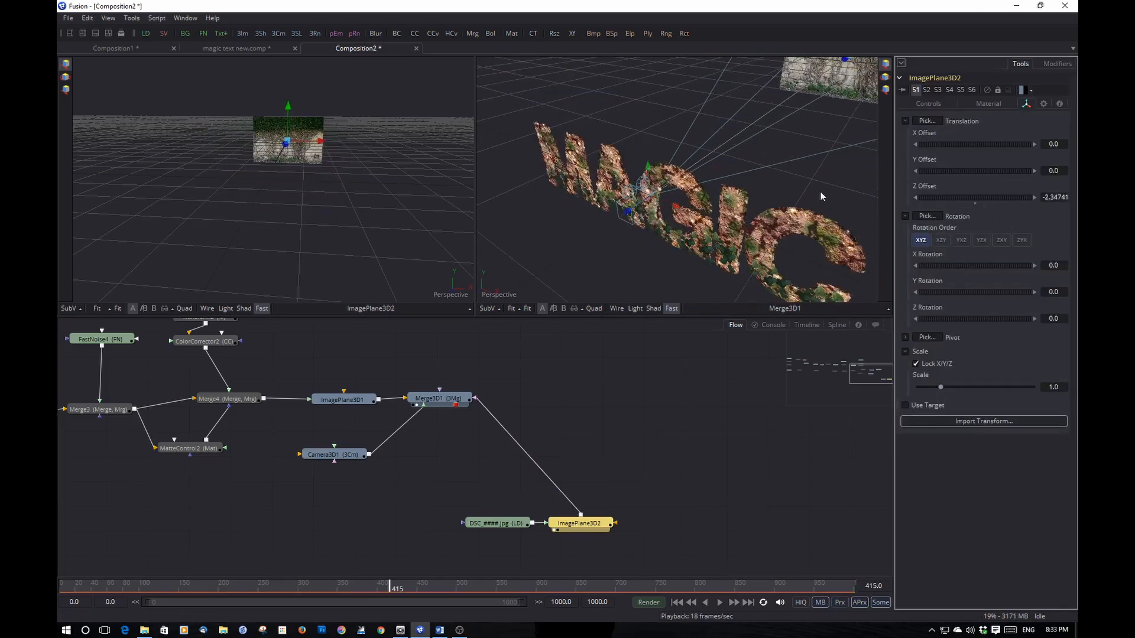
pyautogui.moveTo(820, 193); pyautogui.dragTo(825, 106)
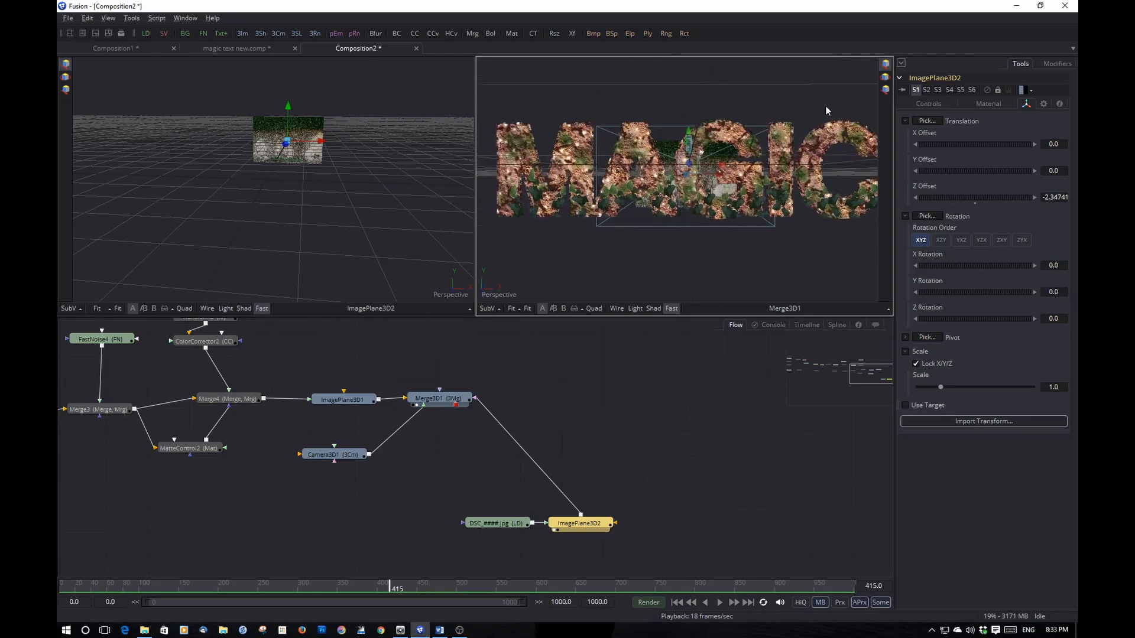
# Enlarge the wall image plane to a uniform scale of 8 so that it fills the background behind the text.
pyautogui.click(589, 523)
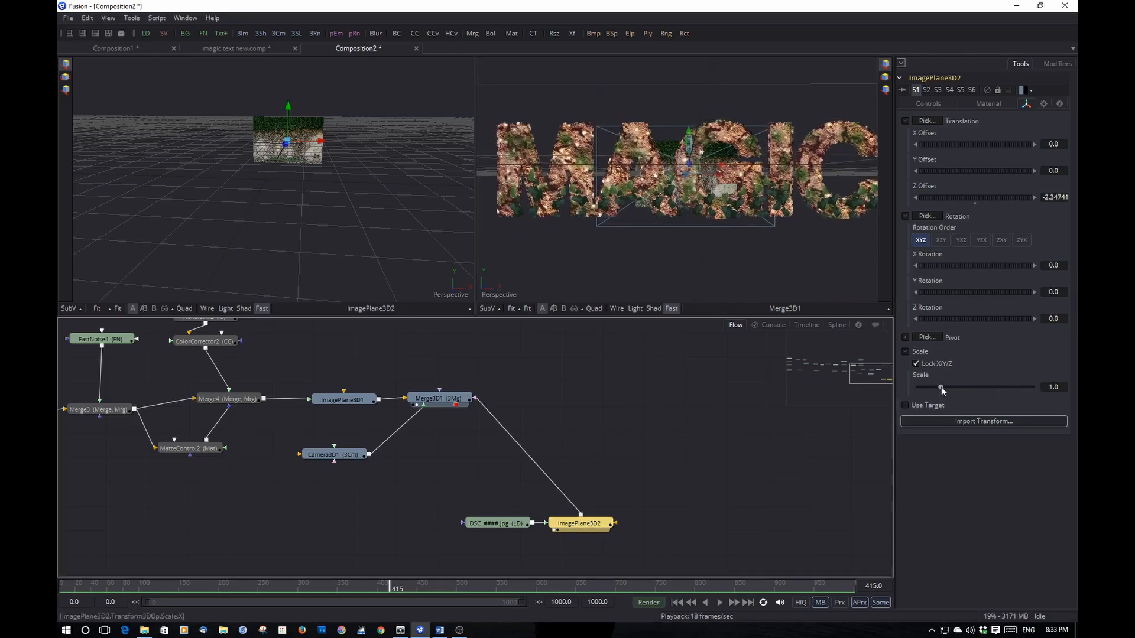
pyautogui.moveTo(941, 387); pyautogui.dragTo(1068, 385)
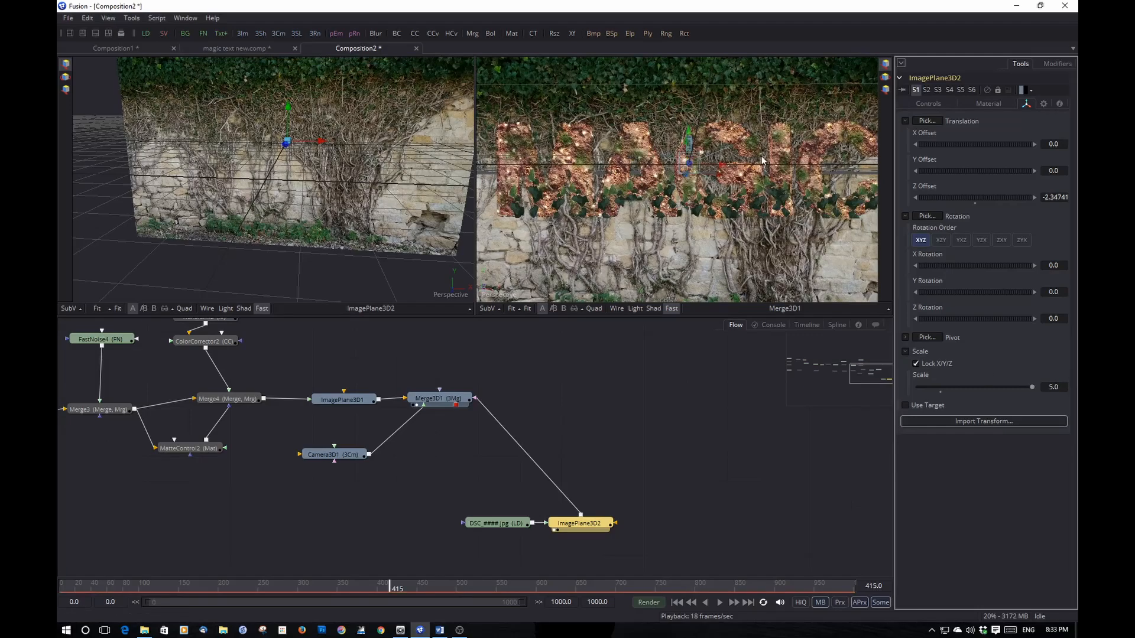
pyautogui.moveTo(762, 160); pyautogui.dragTo(788, 177)
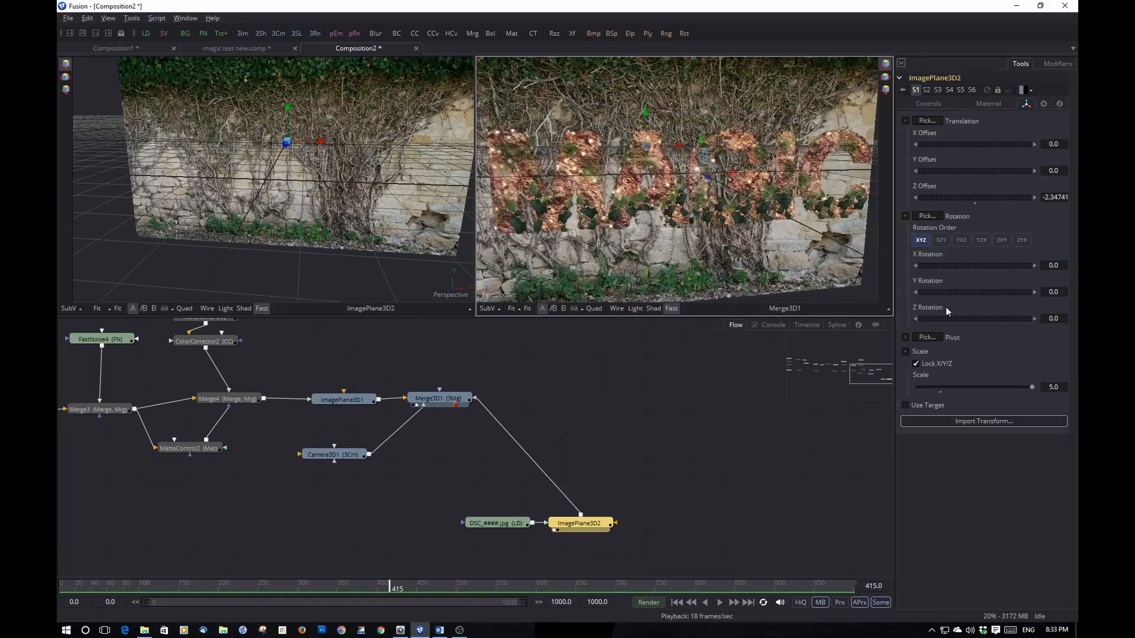
pyautogui.moveTo(1060, 388); pyautogui.dragTo(1003, 392)
pyautogui.write('8')
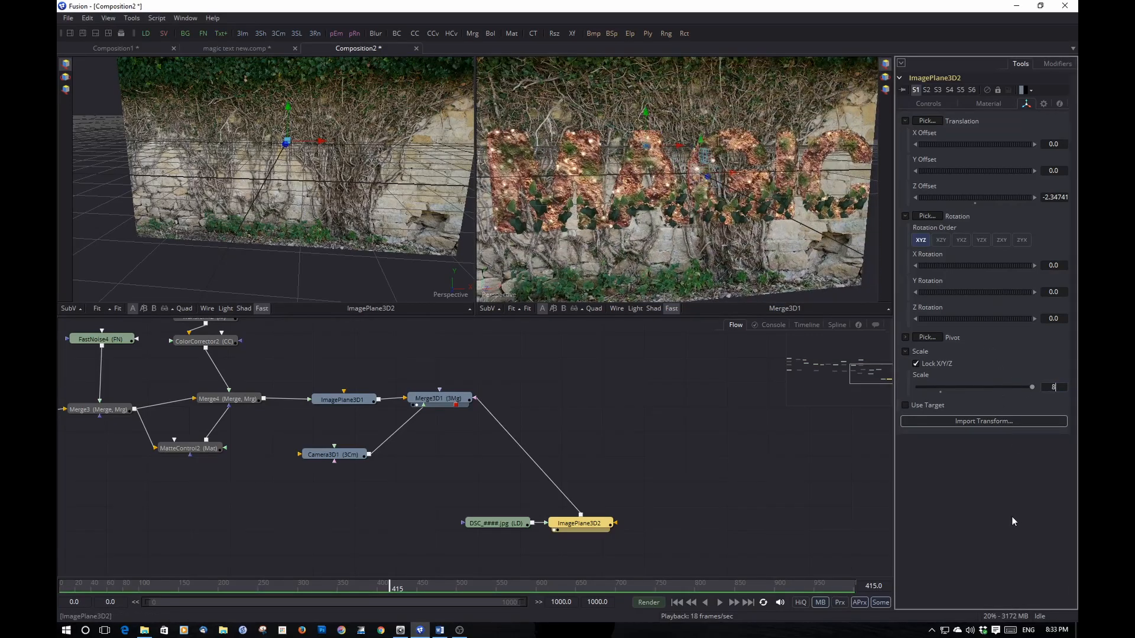
pyautogui.press('Return')
pyautogui.moveTo(813, 263); pyautogui.dragTo(776, 287)
pyautogui.scroll(-5, 767, 279)
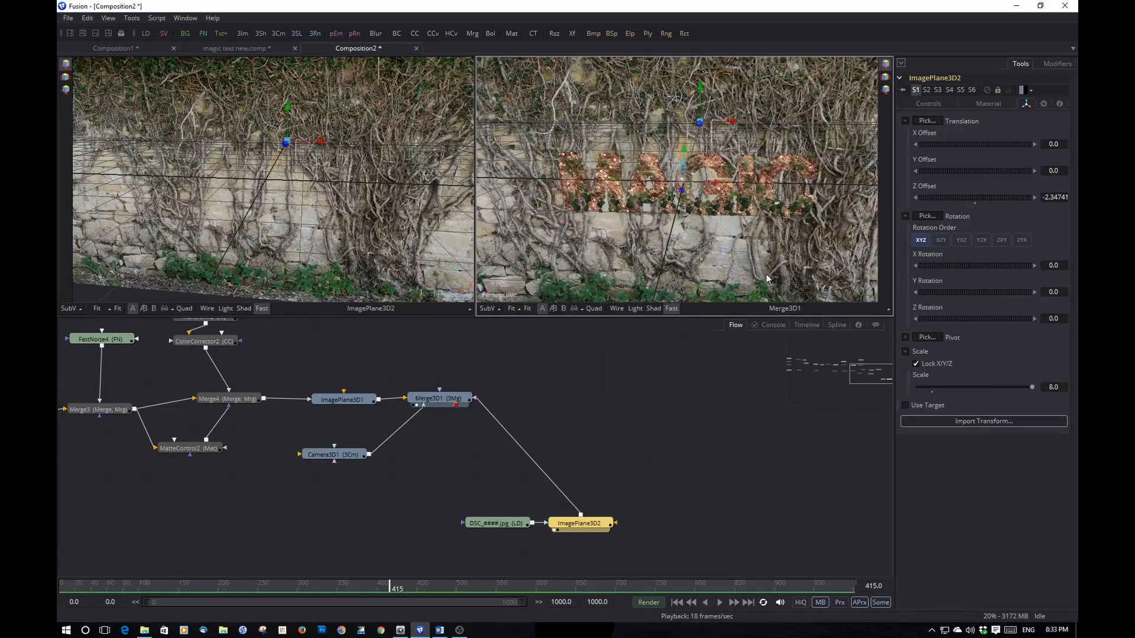
pyautogui.scroll(-1, 763, 267)
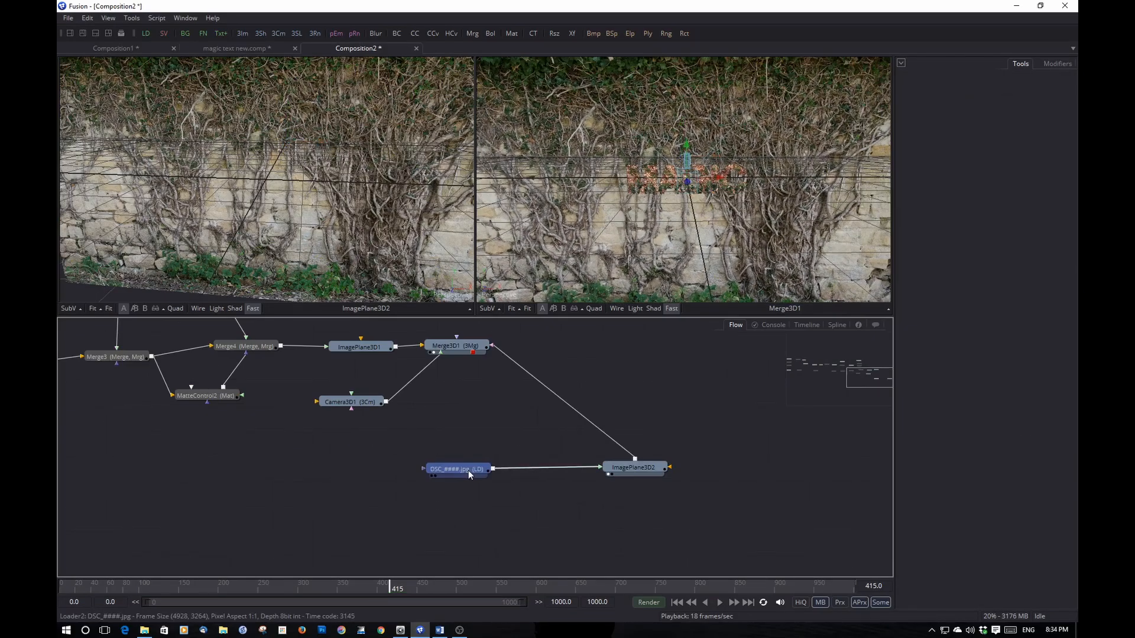
# Insert a Color Corrector node between the DSC_####.jpg loader and ImagePlane3D2, spacing the loader out to make room.
pyautogui.click(468, 471)
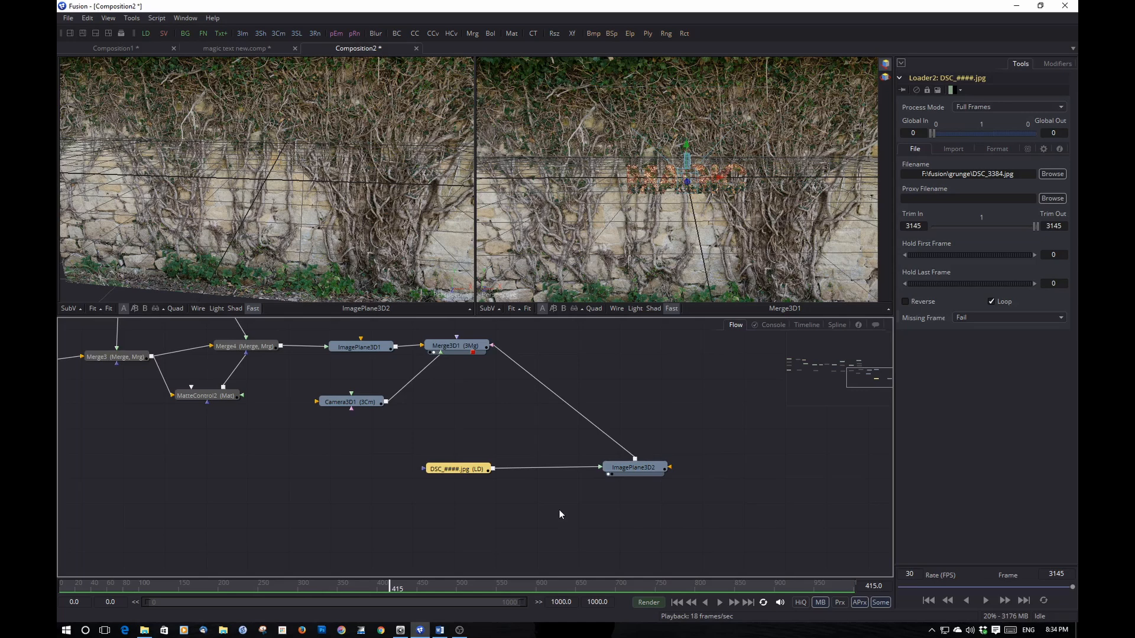
pyautogui.moveTo(457, 469); pyautogui.dragTo(418, 469)
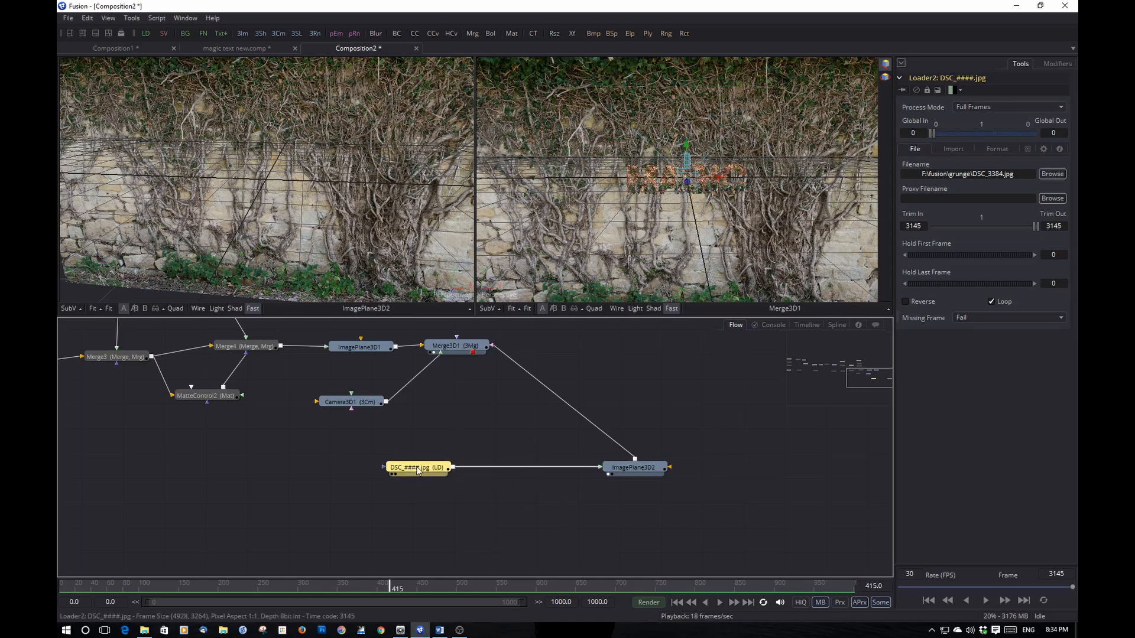
pyautogui.hotkey('shift', 'space')
pyautogui.write('col')
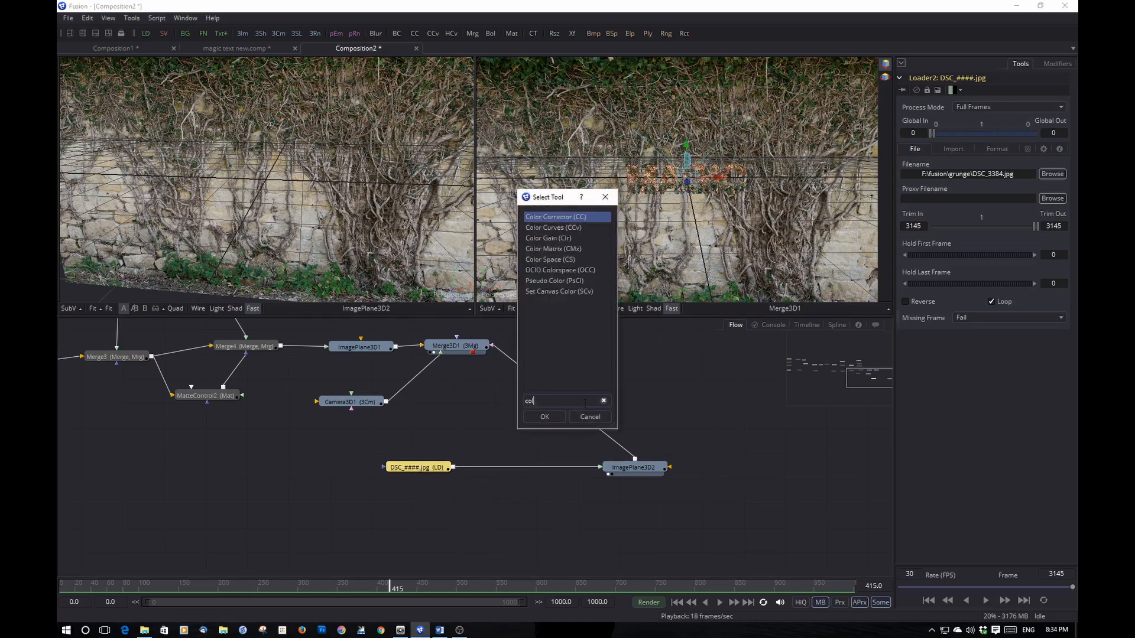
pyautogui.click(541, 416)
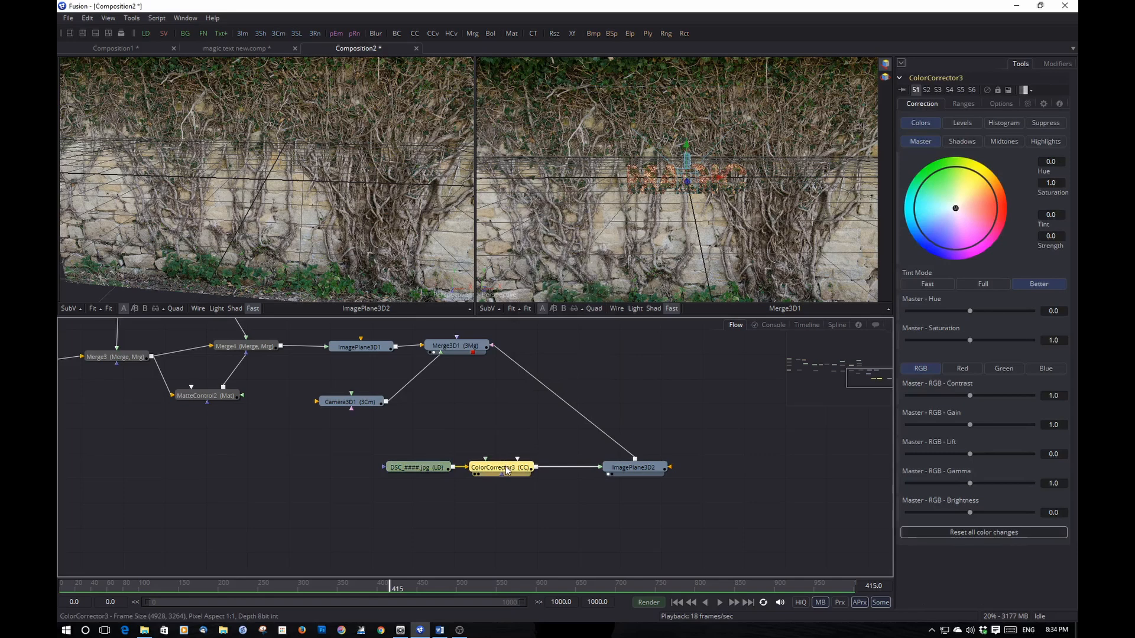
# View the new color corrector in the first viewer and lower its master saturation to about 0.349.
pyautogui.press('1')
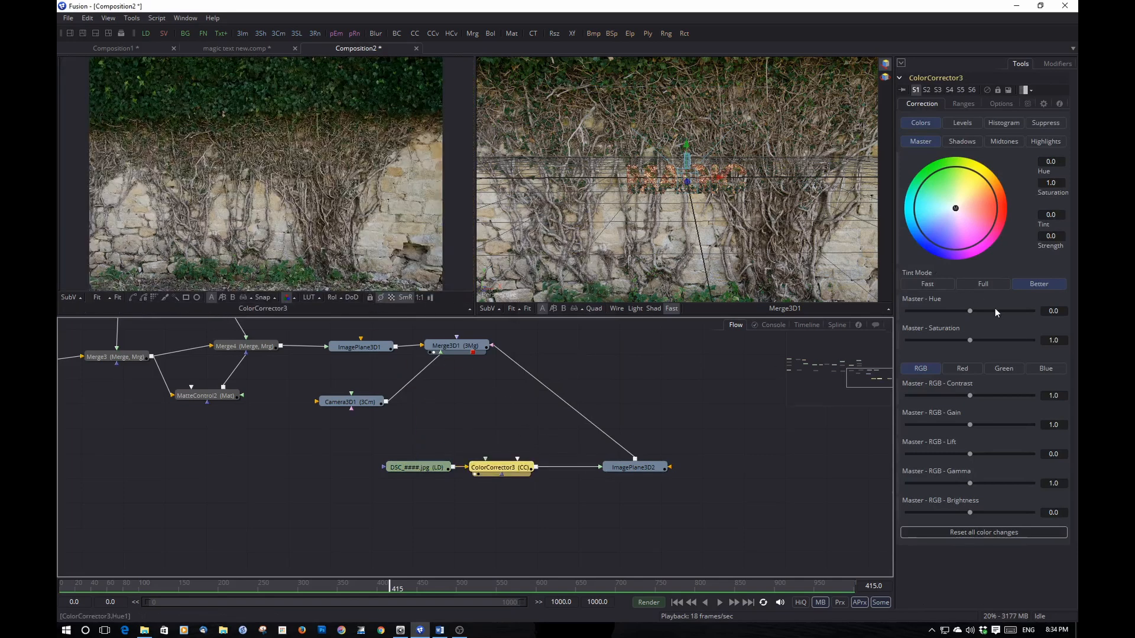
pyautogui.moveTo(968, 343); pyautogui.dragTo(934, 347)
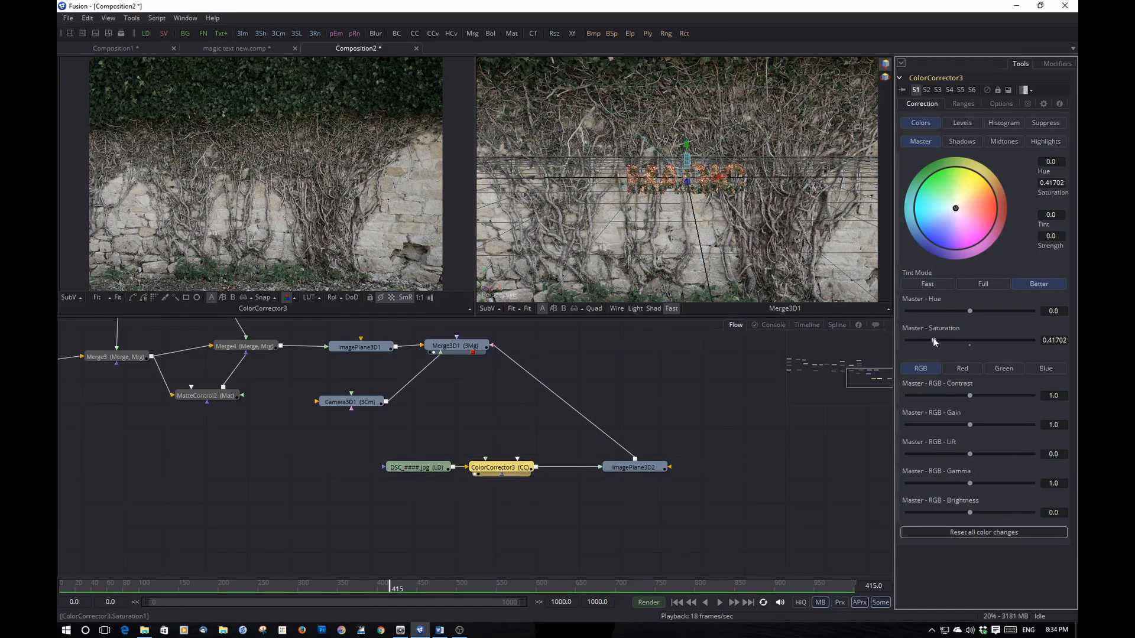
pyautogui.moveTo(933, 340); pyautogui.dragTo(928, 345)
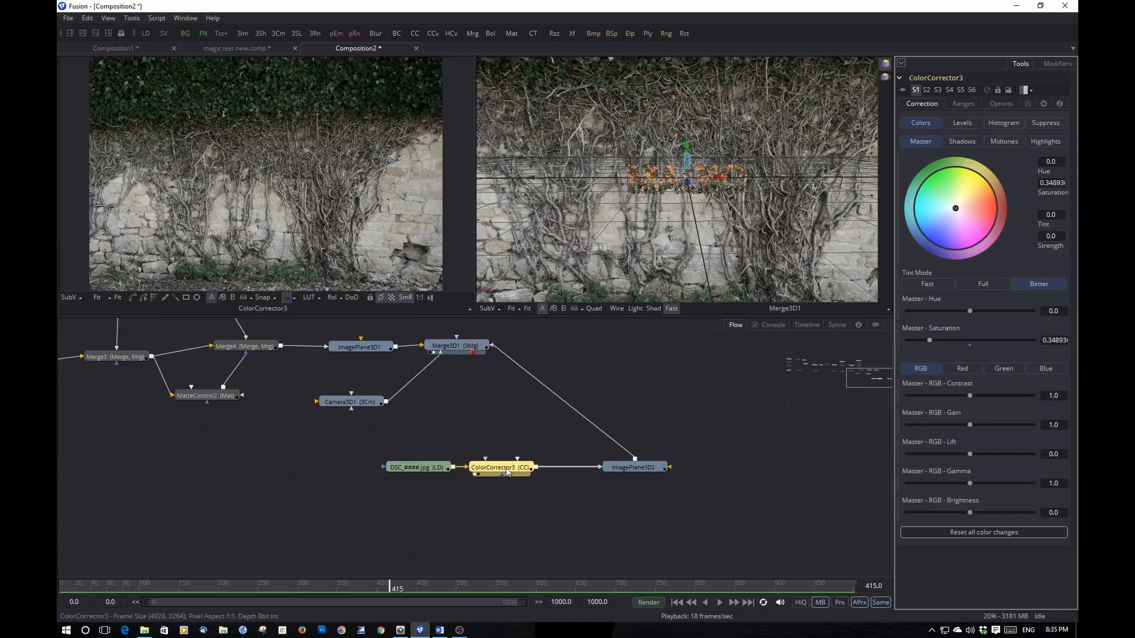
# Insert a Blinn material node between ColorCorrector3 and ImagePlane3D2, shifting the loader and color corracter nodes back to make room.
pyautogui.moveTo(435, 467); pyautogui.dragTo(367, 467)
pyautogui.moveTo(511, 472); pyautogui.dragTo(466, 473)
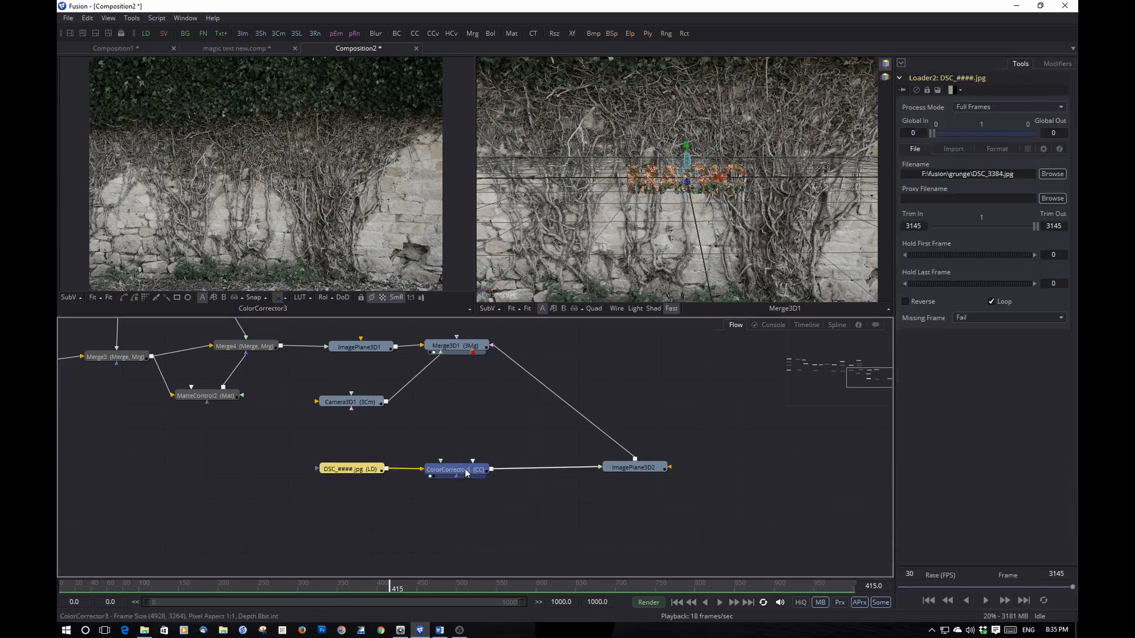
pyautogui.click(466, 472)
pyautogui.hotkey('ctrl', 'space')
pyautogui.write('col')
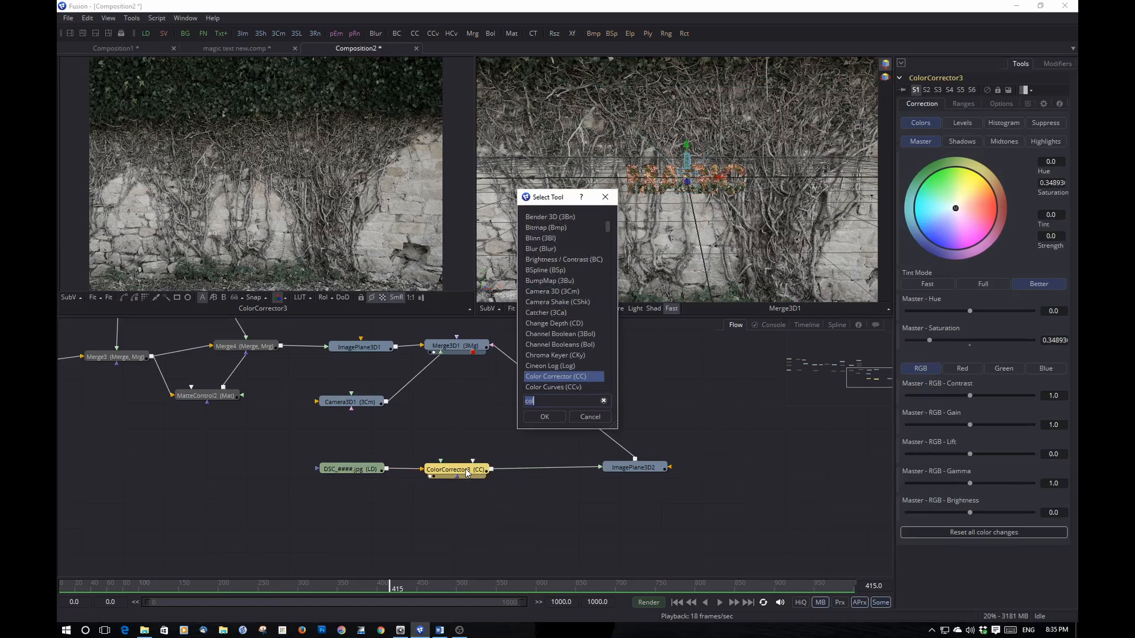
pyautogui.write('bli')
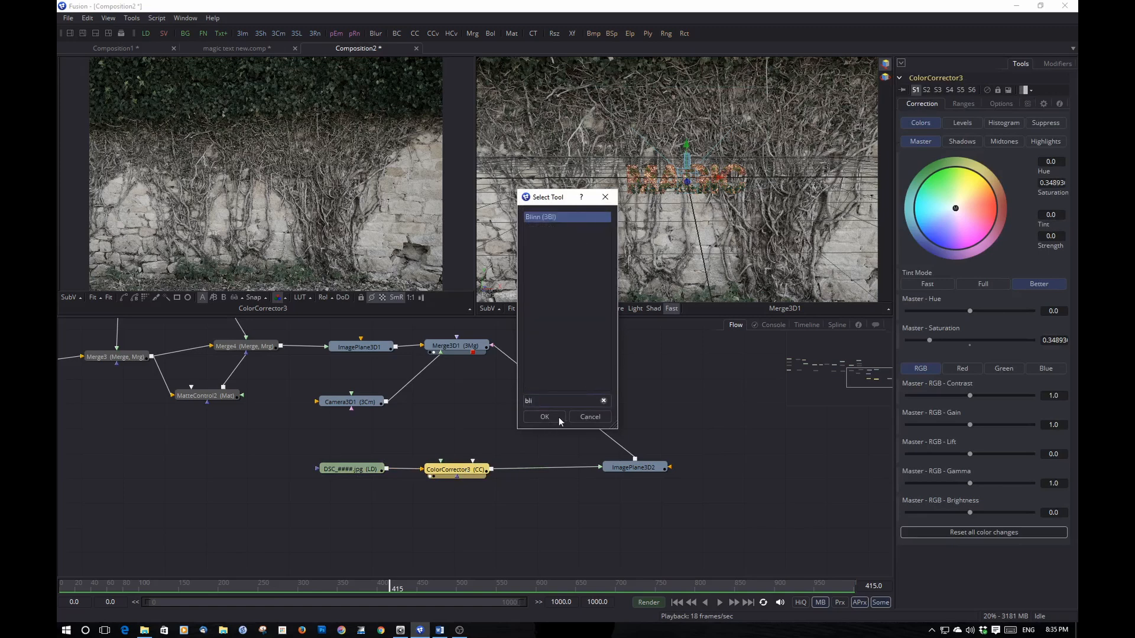
pyautogui.click(559, 418)
pyautogui.moveTo(475, 470); pyautogui.dragTo(457, 474)
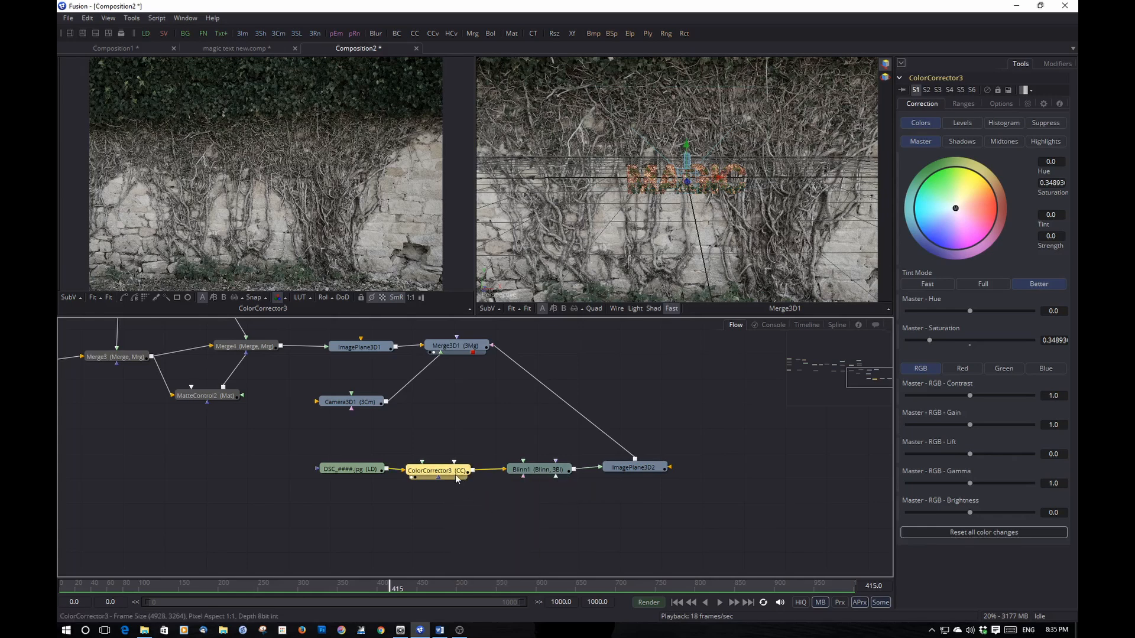
# Add a BumpMap (3Bu) node after ColorCorrector3.
pyautogui.click(624, 533)
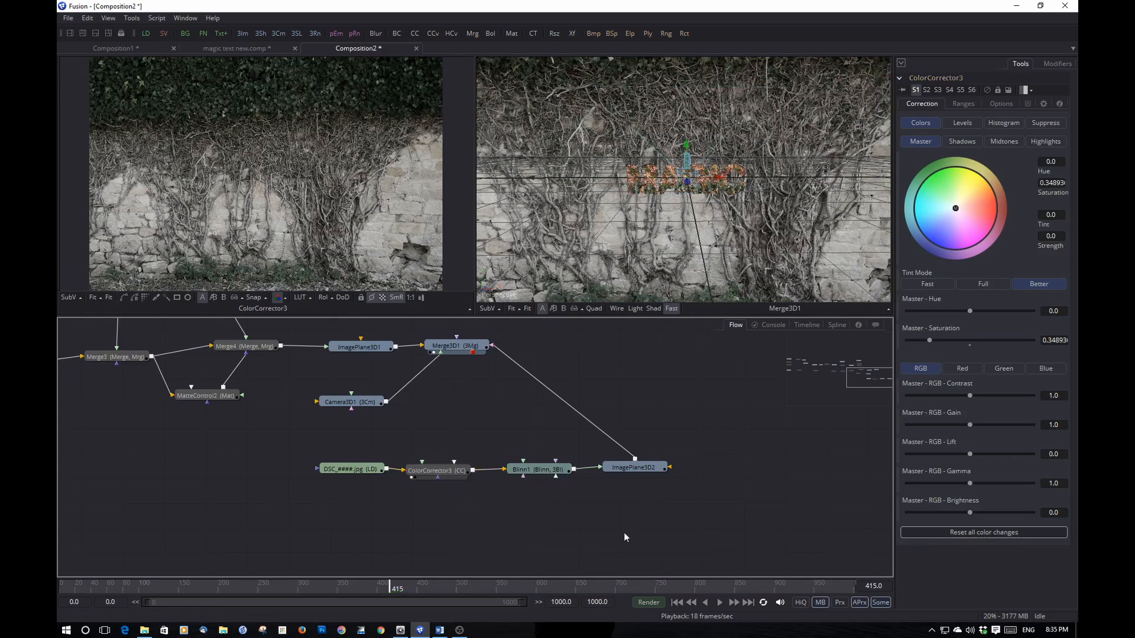
pyautogui.click(435, 472)
pyautogui.hotkey('ctrl', 'space')
pyautogui.write('bumo')
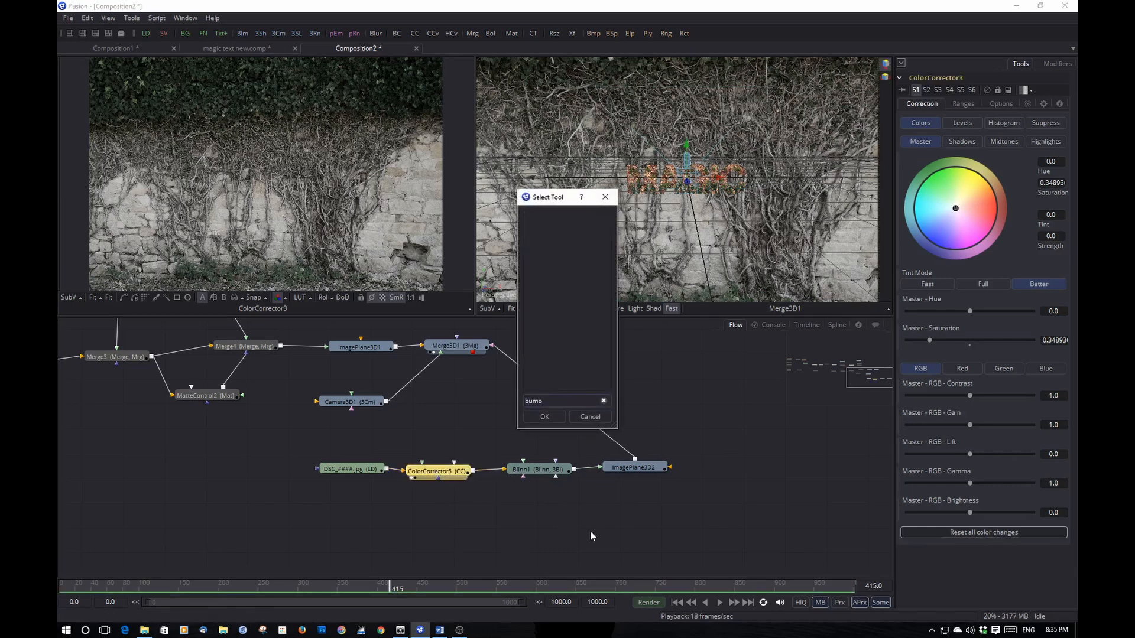
pyautogui.press('BackSpace')
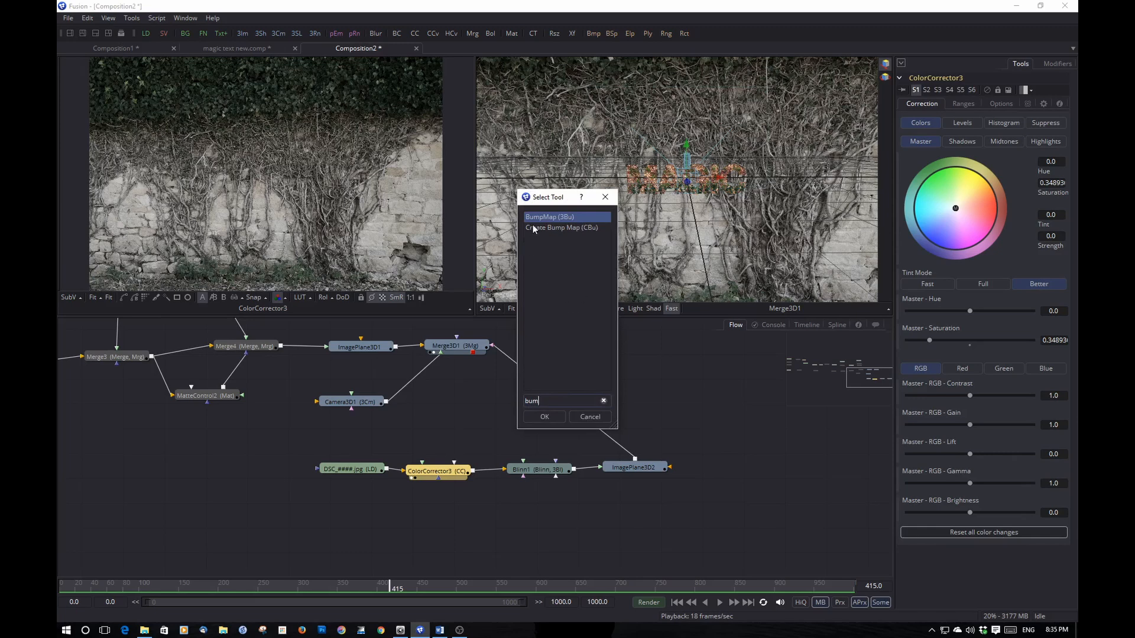
pyautogui.click(544, 416)
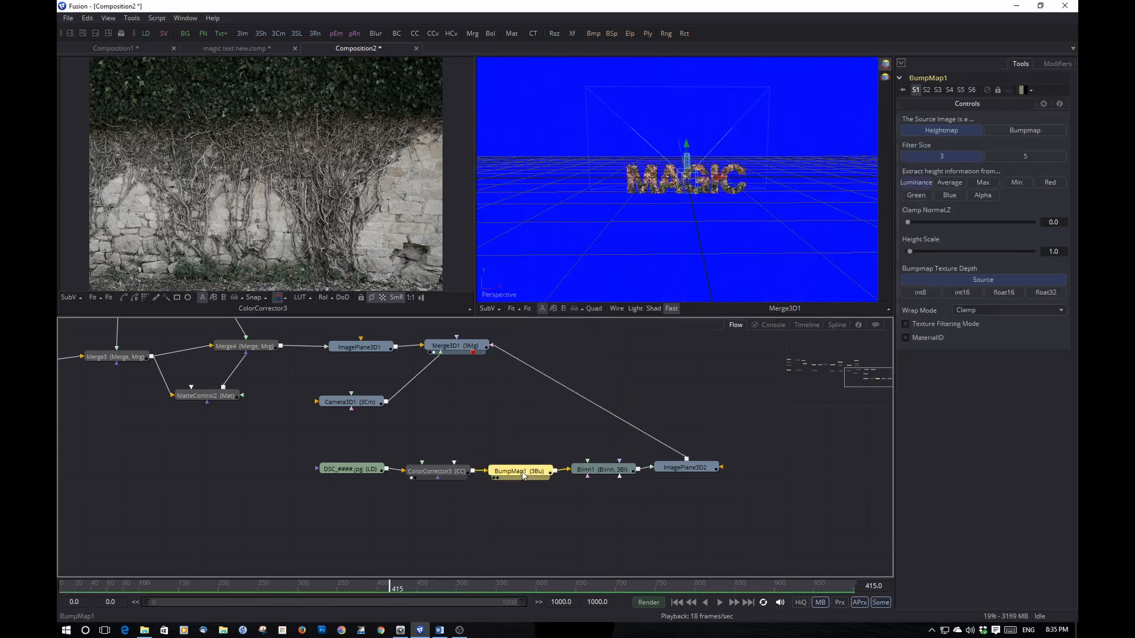
# Branch BumpMap1 off ColorCorrector3 below the main chain, view it in the first viewer, and connect its output to Blinn1's bump map input.
pyautogui.moveTo(520, 470); pyautogui.dragTo(536, 528)
pyautogui.moveTo(472, 470); pyautogui.dragTo(232, 147)
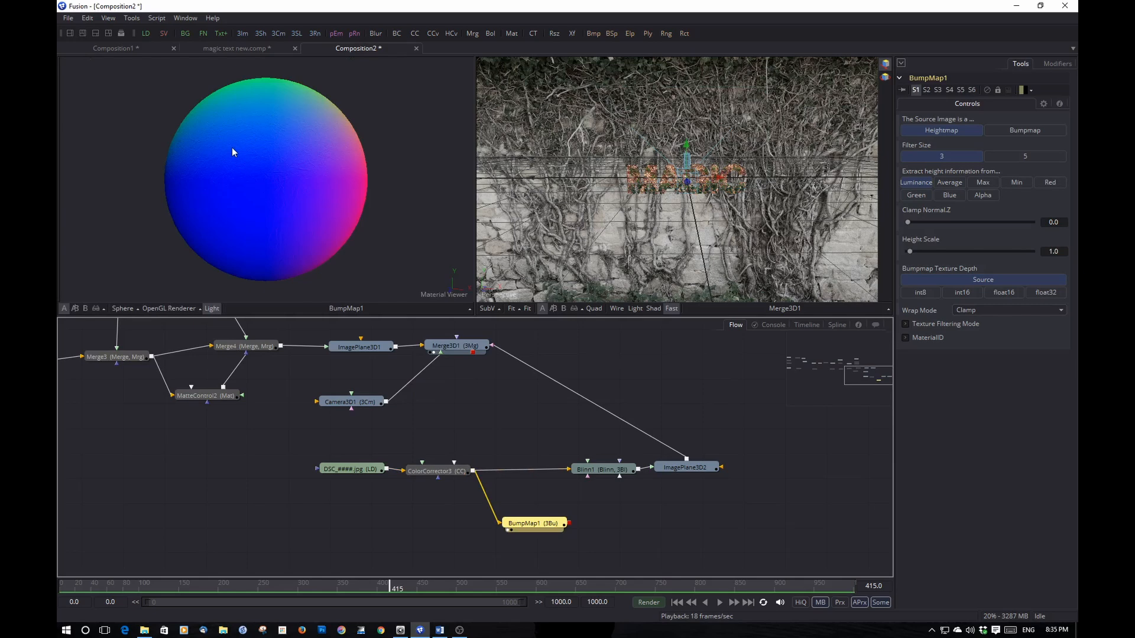
pyautogui.click(278, 193)
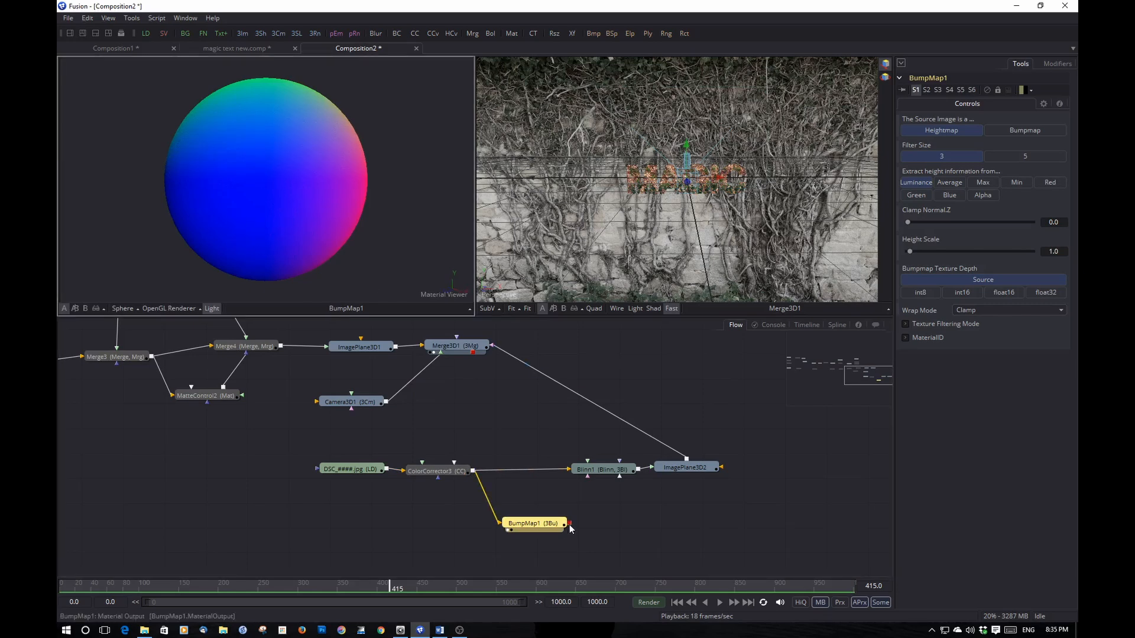
pyautogui.moveTo(569, 524); pyautogui.dragTo(619, 474)
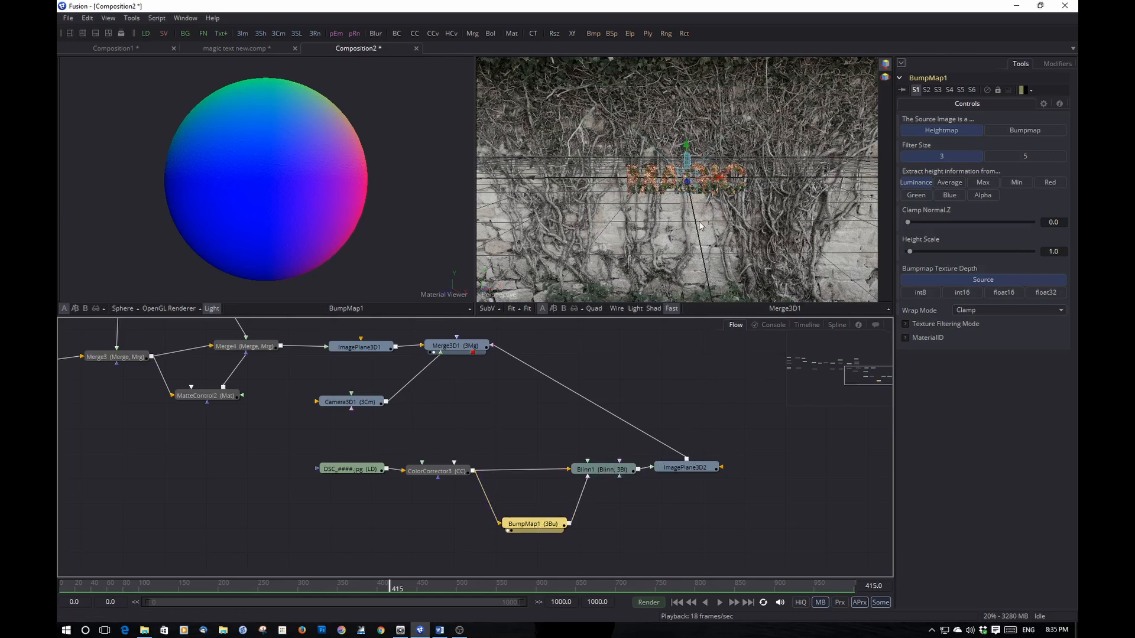
# Compare the wall up close with and without the bump map by toggling BumpMap1's pass-through, leaving it bypassed.
pyautogui.moveTo(700, 225); pyautogui.dragTo(677, 242)
pyautogui.scroll(6, 677, 242)
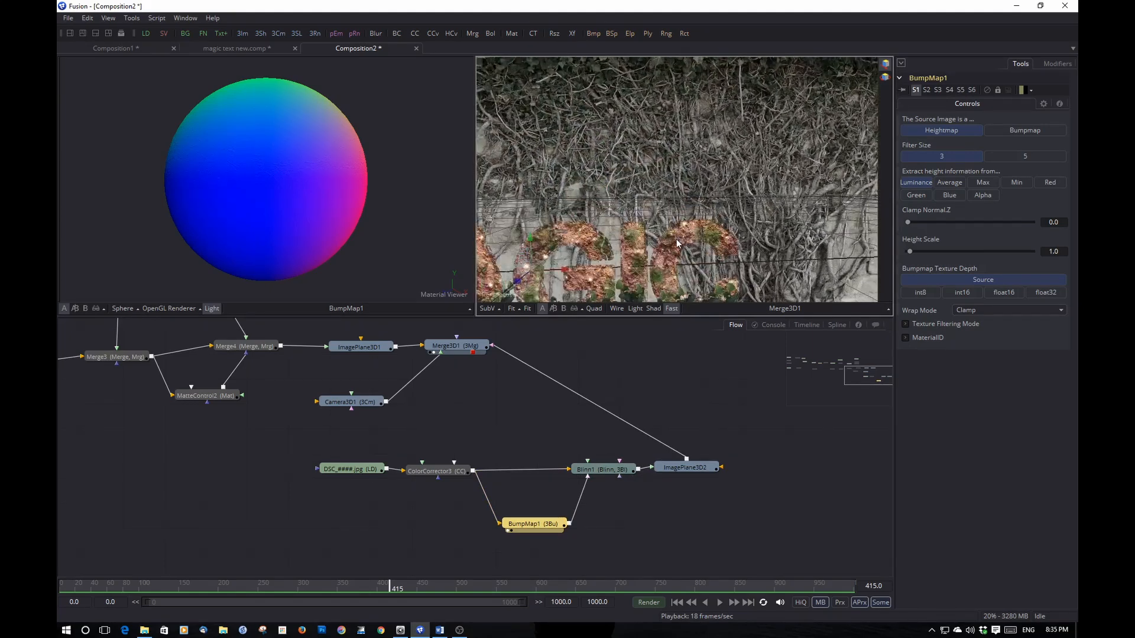
pyautogui.scroll(2, 678, 243)
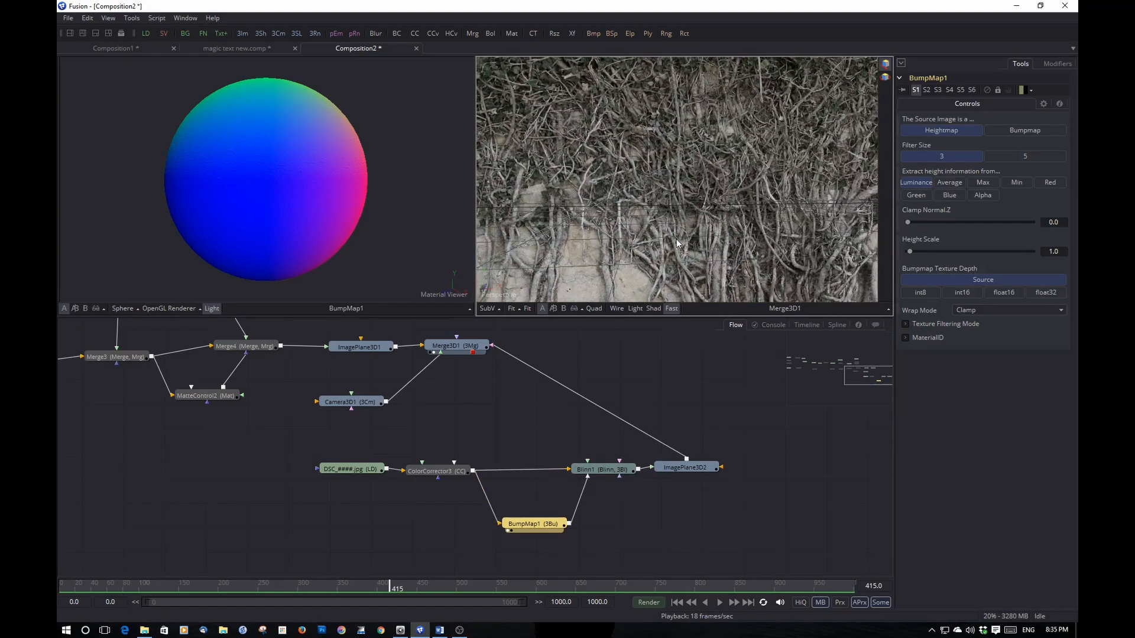
pyautogui.click(535, 530)
pyautogui.hotkey('ctrl', 'p')
pyautogui.hotkey('ctrl', 'p')
pyautogui.hotkey('ctrl', 'p')
pyautogui.hotkey('ctrl', 'p')
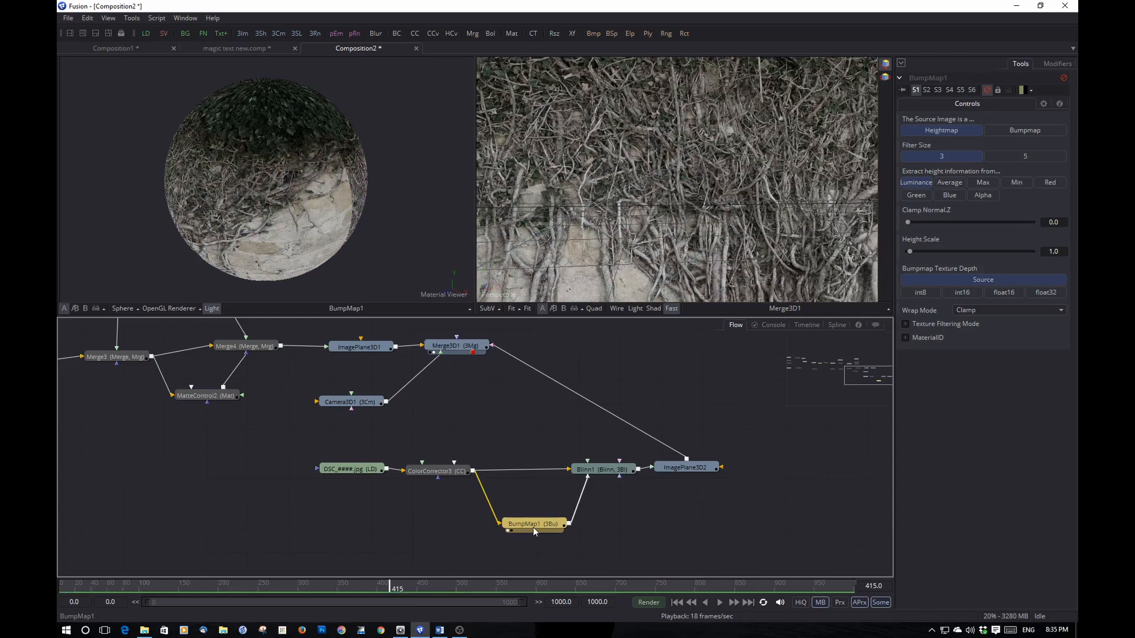
pyautogui.hotkey('ctrl', 'p')
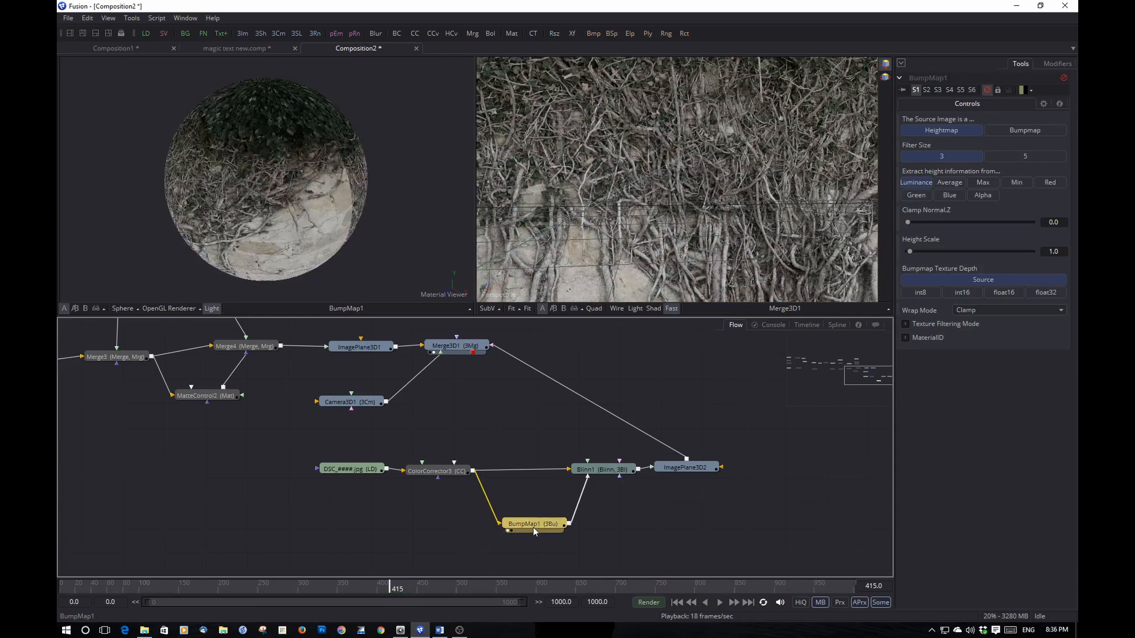
# Add a Spot Light node, connect it to Merge3D1, and place it above the merge in the flow.
pyautogui.click(472, 352)
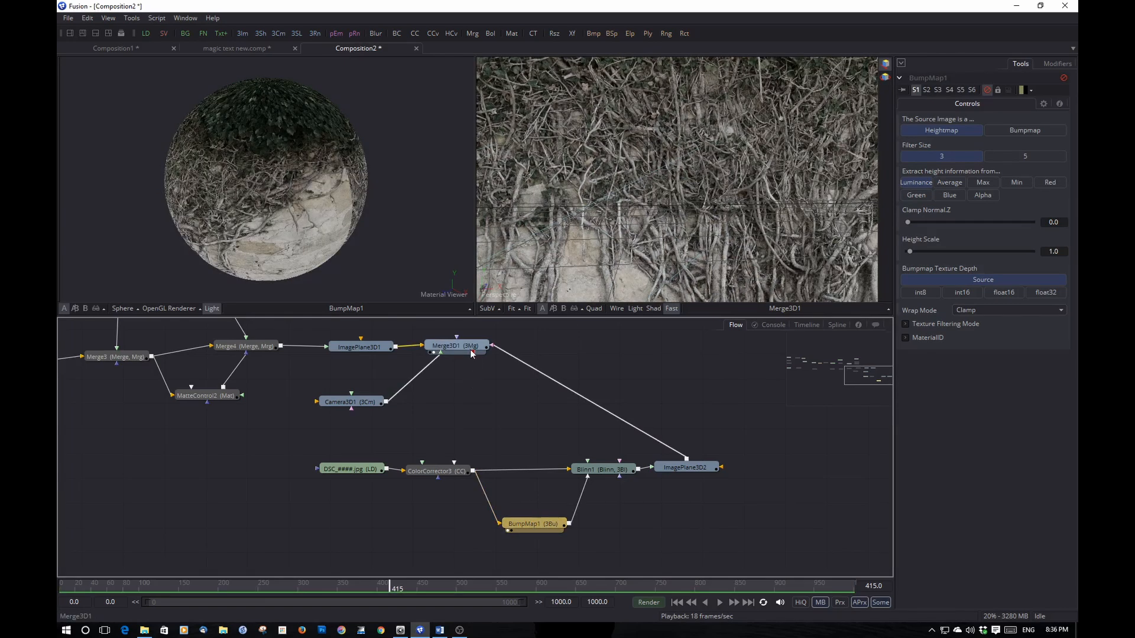
pyautogui.click(470, 348)
pyautogui.moveTo(578, 362); pyautogui.dragTo(620, 416)
pyautogui.click(650, 381)
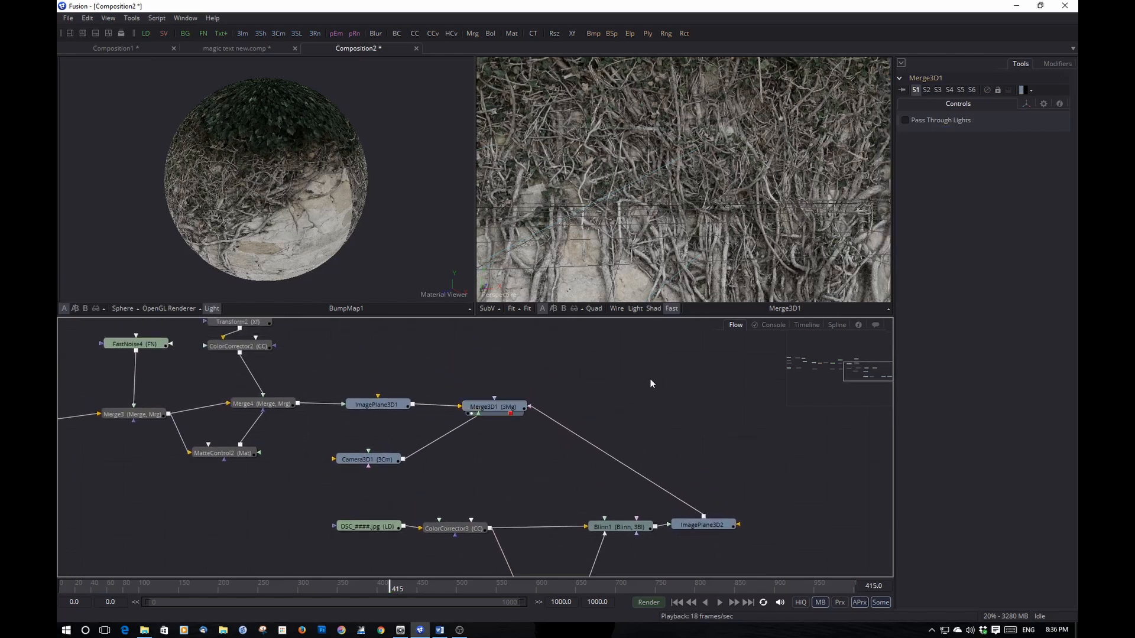
pyautogui.hotkey('ctrl', 'space')
pyautogui.write('bumlight')
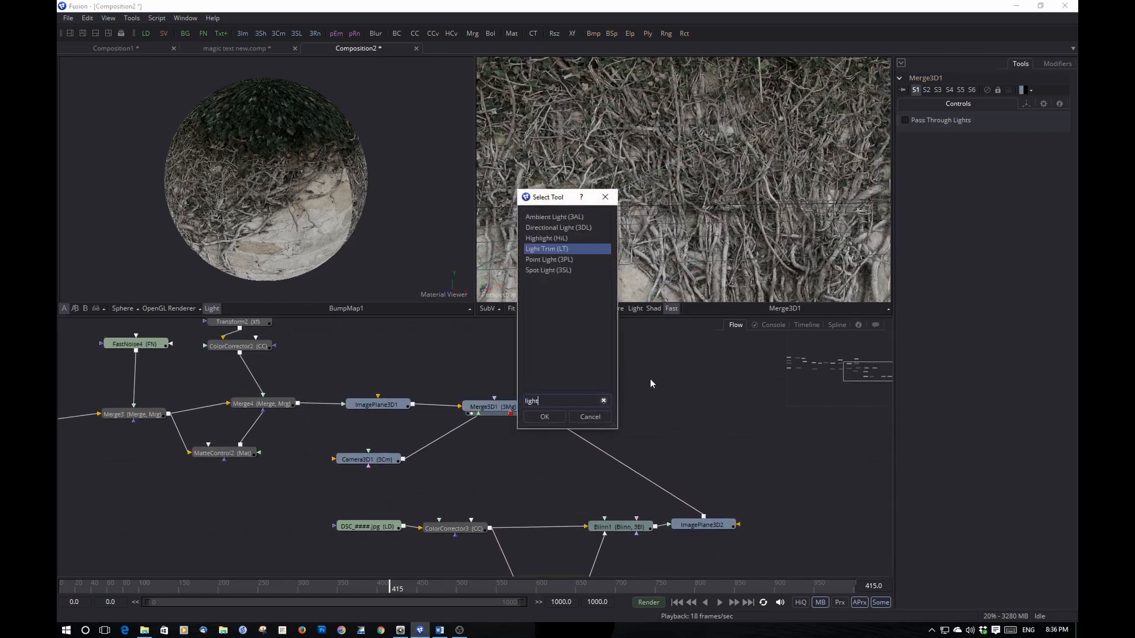
pyautogui.click(551, 270)
pyautogui.click(555, 419)
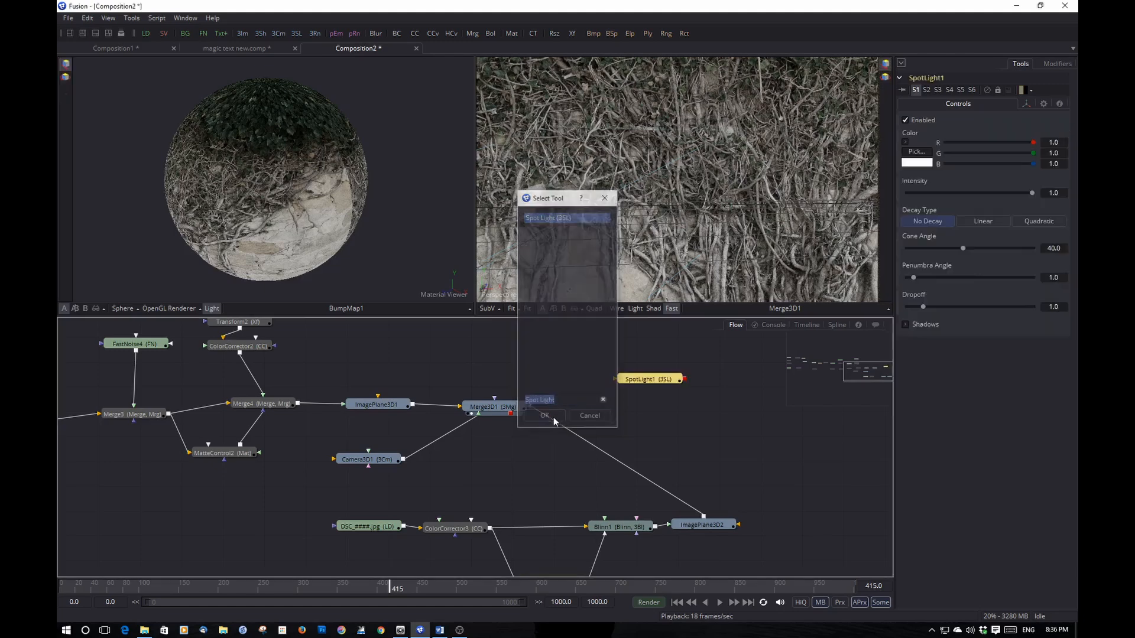
pyautogui.moveTo(686, 383); pyautogui.dragTo(511, 410)
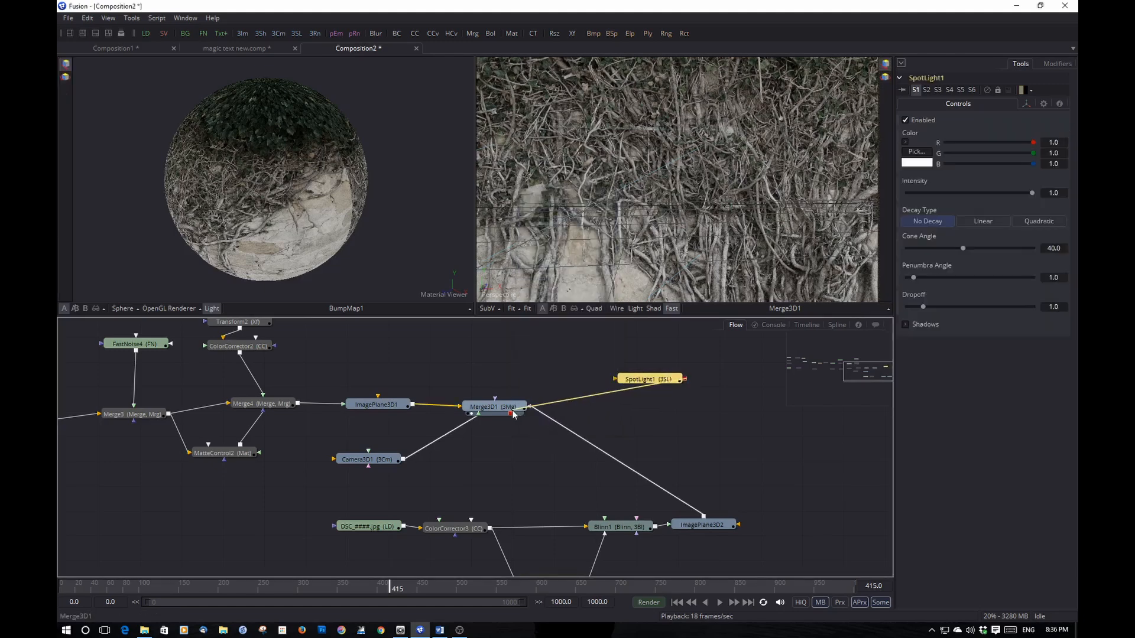
pyautogui.moveTo(625, 380); pyautogui.dragTo(426, 368)
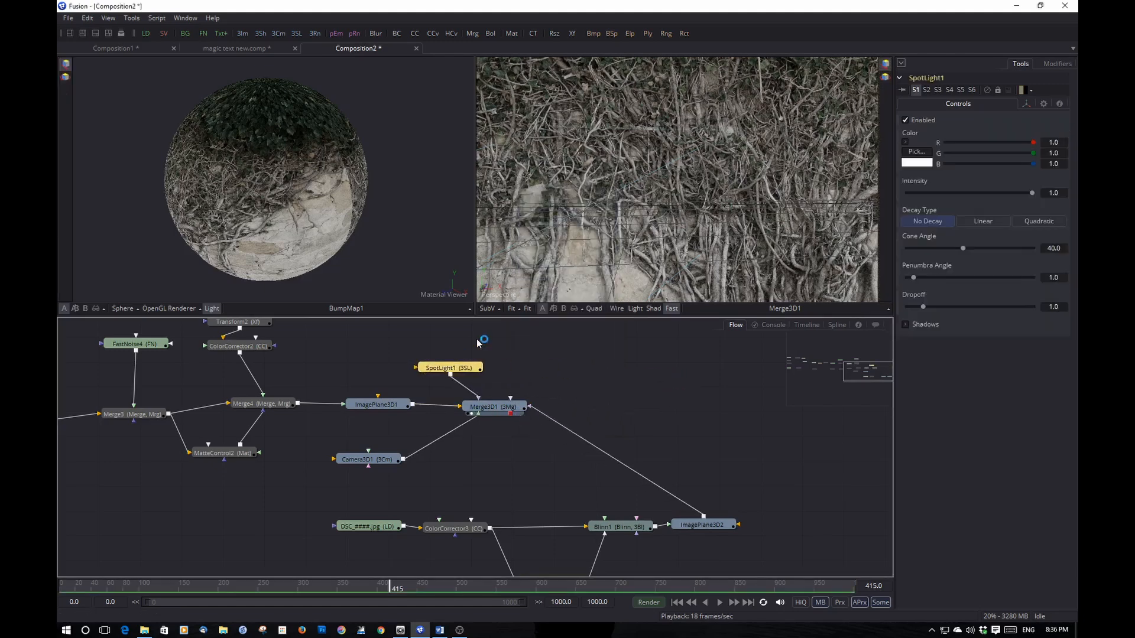
# Move the spot light along its Z axis away from the wall, well behind the camera and facing the MAGIC text.
pyautogui.scroll(-5, 616, 233)
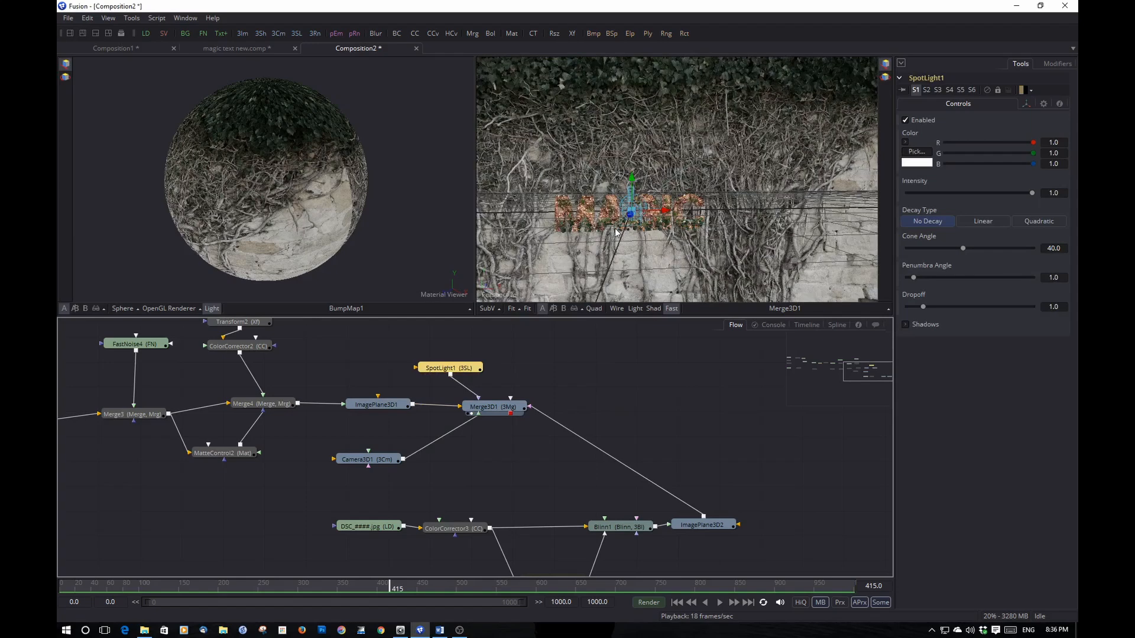
pyautogui.moveTo(709, 213); pyautogui.dragTo(555, 273)
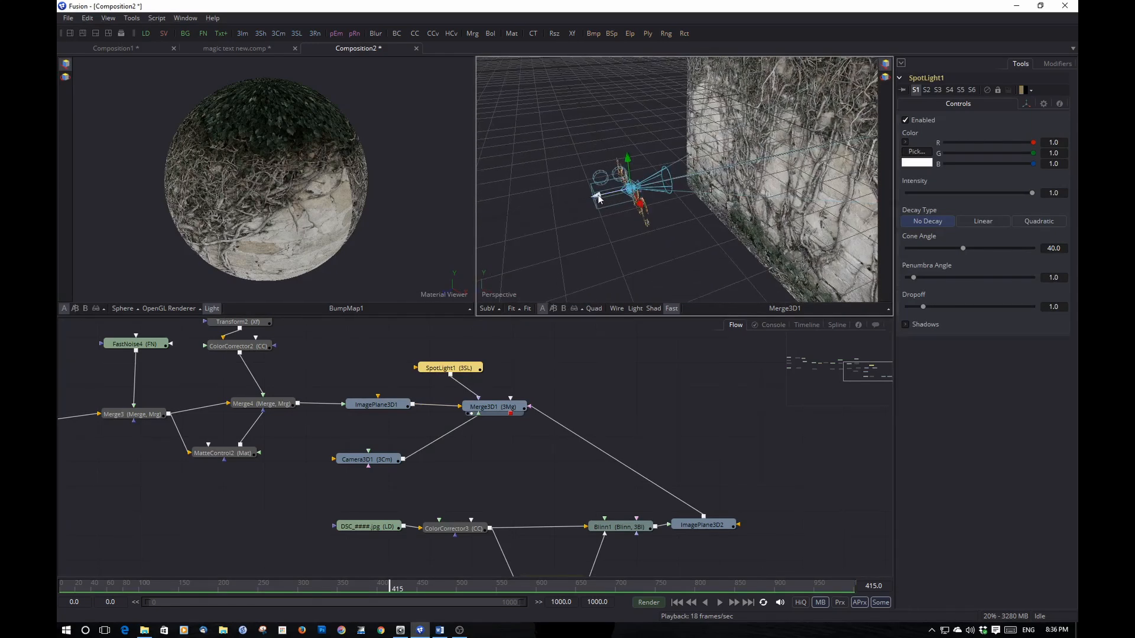
pyautogui.moveTo(598, 198); pyautogui.dragTo(455, 250)
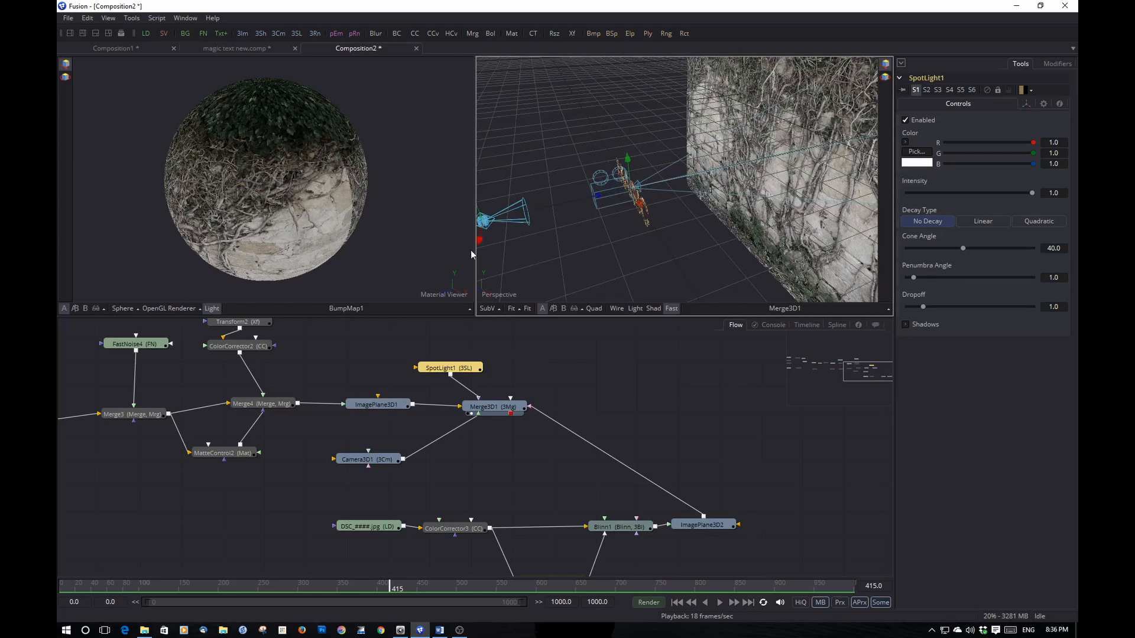
pyautogui.moveTo(531, 259); pyautogui.dragTo(603, 253)
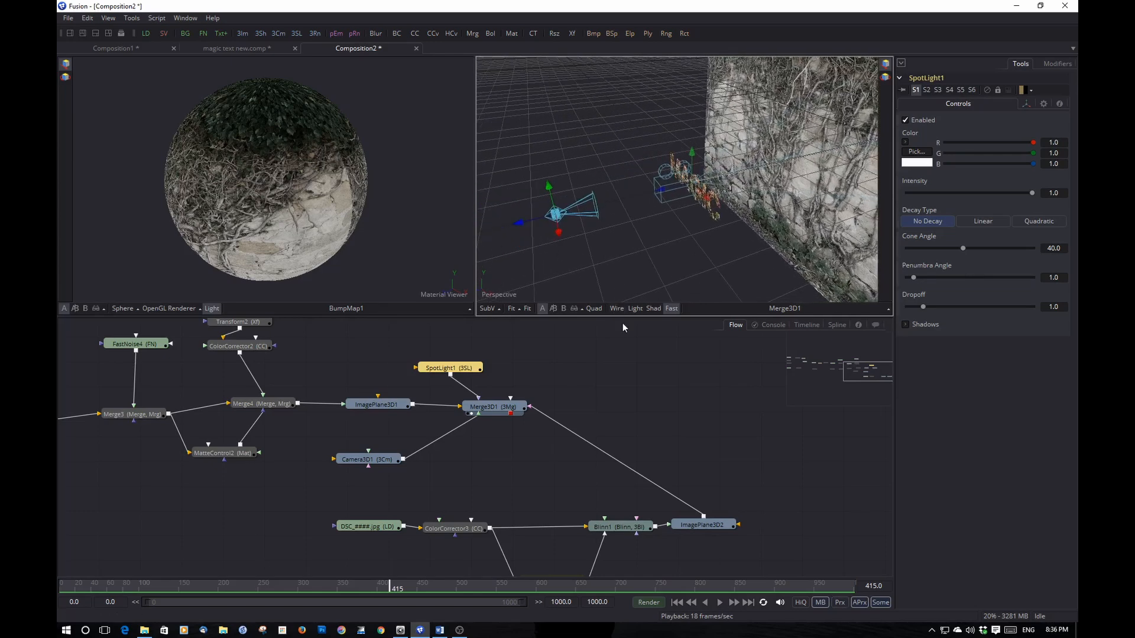
# Turn on lighting in the Merge3D1 viewer and examine the spot light's effect on the MAGIC text and wall from the front.
pyautogui.click(637, 309)
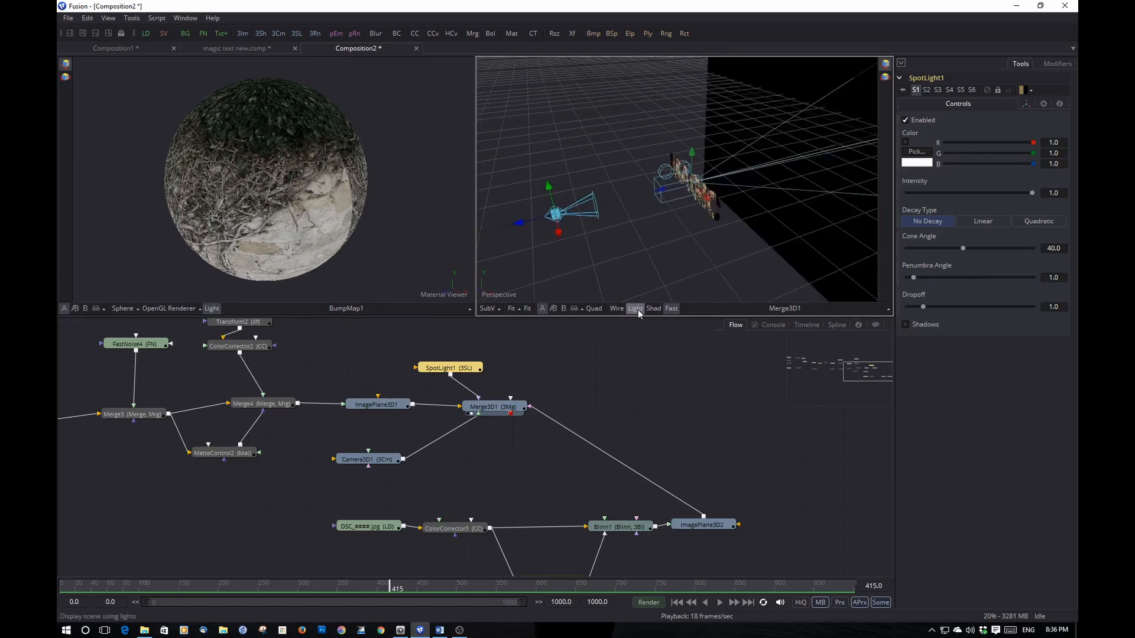
pyautogui.moveTo(644, 240); pyautogui.dragTo(818, 188)
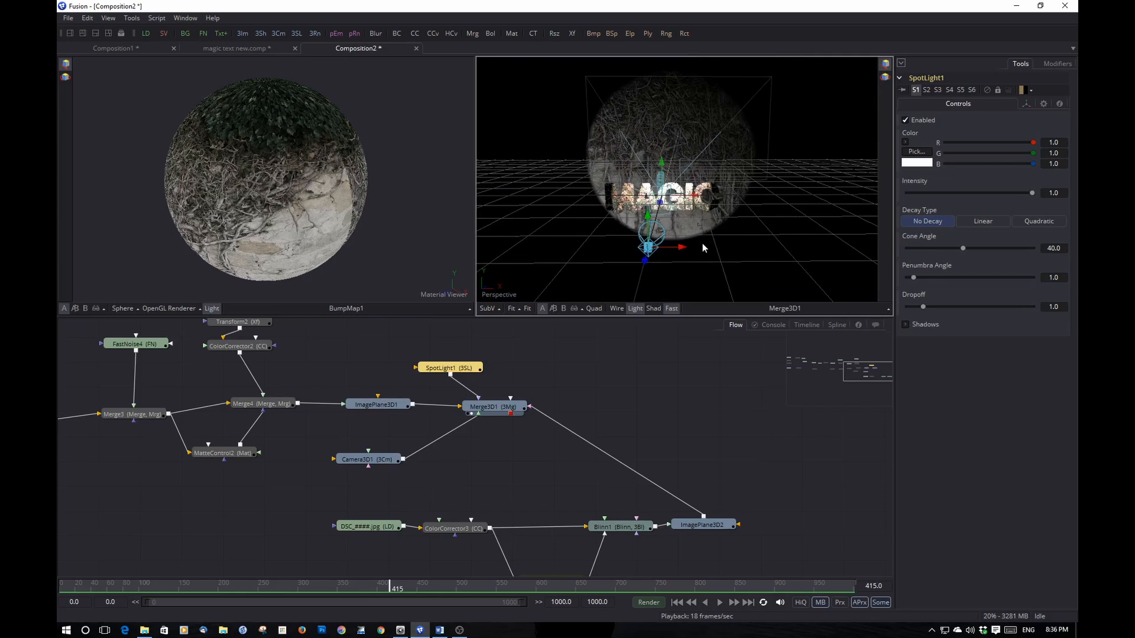
pyautogui.scroll(2, 668, 209)
pyautogui.scroll(-2, 668, 209)
pyautogui.scroll(2, 668, 208)
pyautogui.scroll(-2, 668, 208)
pyautogui.scroll(2, 668, 209)
pyautogui.scroll(-1, 668, 209)
pyautogui.scroll(-2, 668, 209)
pyautogui.scroll(2, 689, 223)
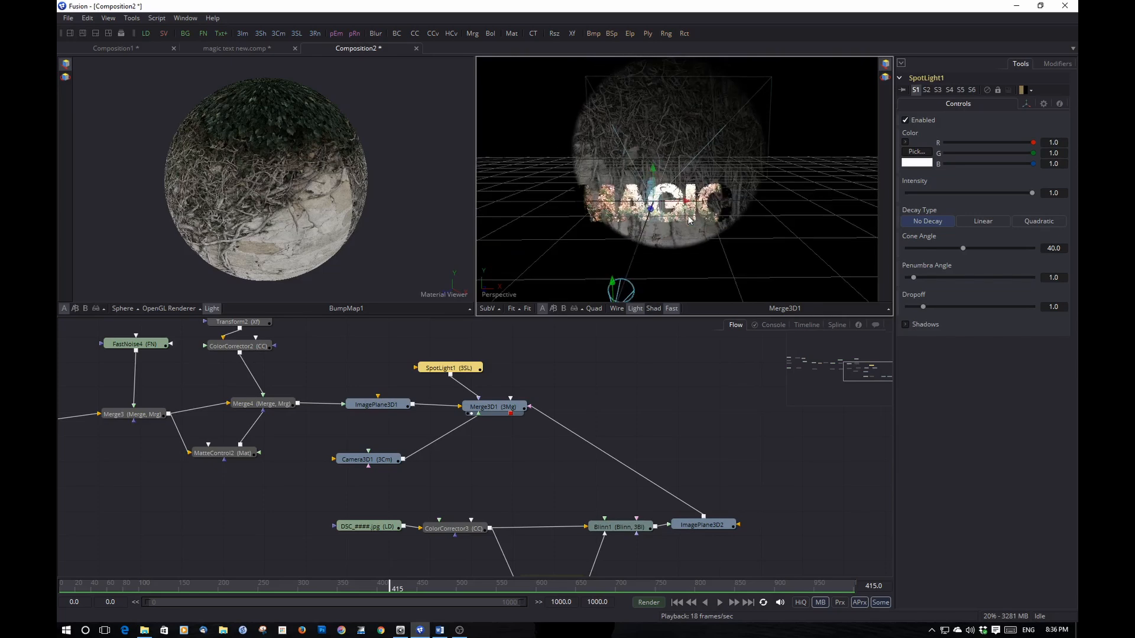
# Widen SpotLight1's cone angle to about 78 and soften its edge with a penumbra angle of 20.
pyautogui.scroll(-2, 632, 283)
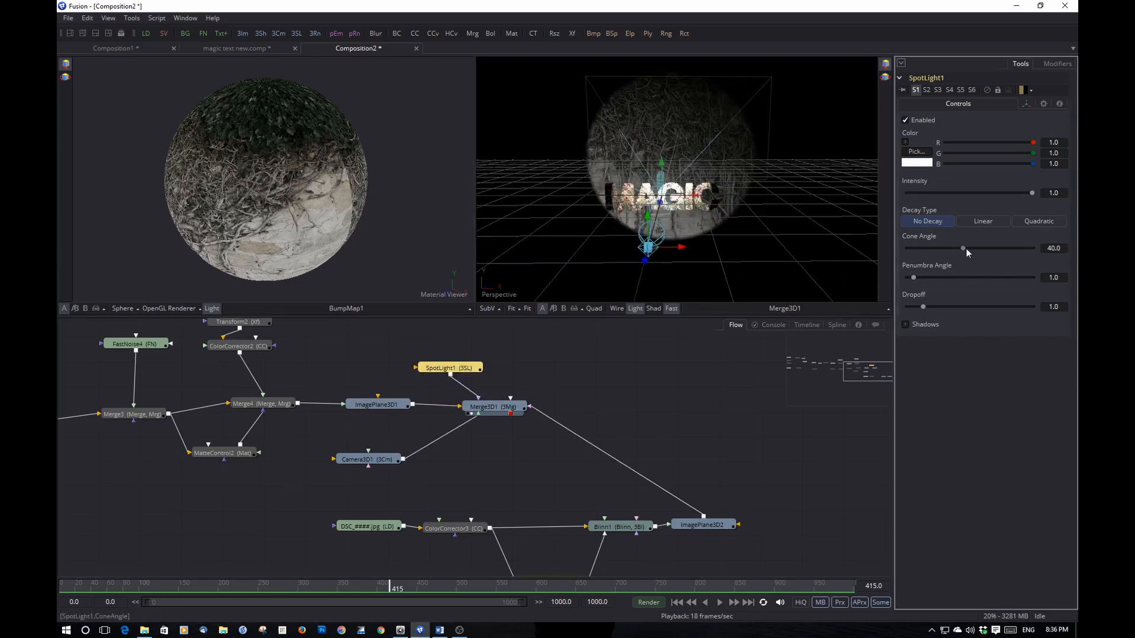
pyautogui.moveTo(965, 248); pyautogui.dragTo(1013, 249)
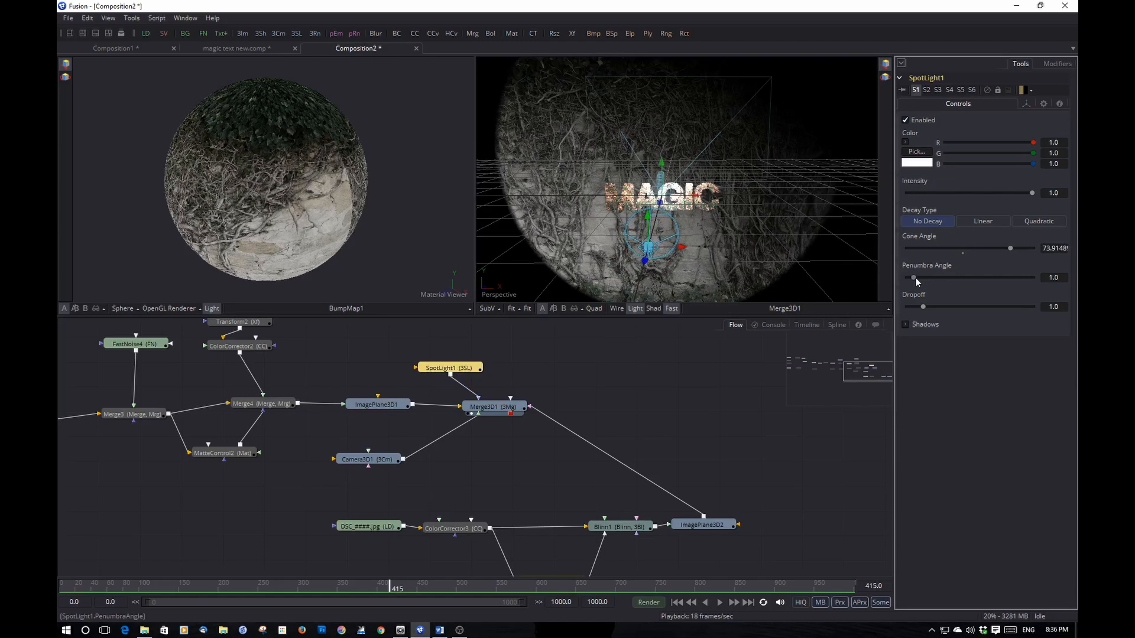
pyautogui.moveTo(915, 278); pyautogui.dragTo(1062, 278)
pyautogui.moveTo(762, 242)
pyautogui.mouseDown()
pyautogui.moveTo(658, 176)
pyautogui.moveTo(755, 204)
pyautogui.moveTo(744, 232)
pyautogui.mouseUp()
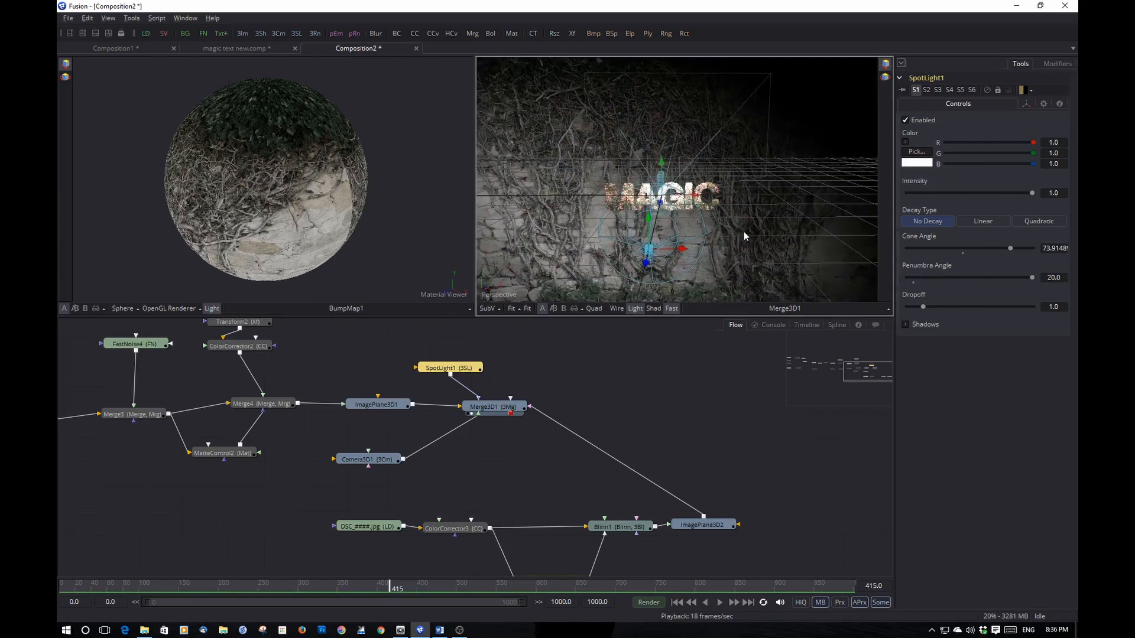
pyautogui.moveTo(1009, 247); pyautogui.dragTo(1017, 247)
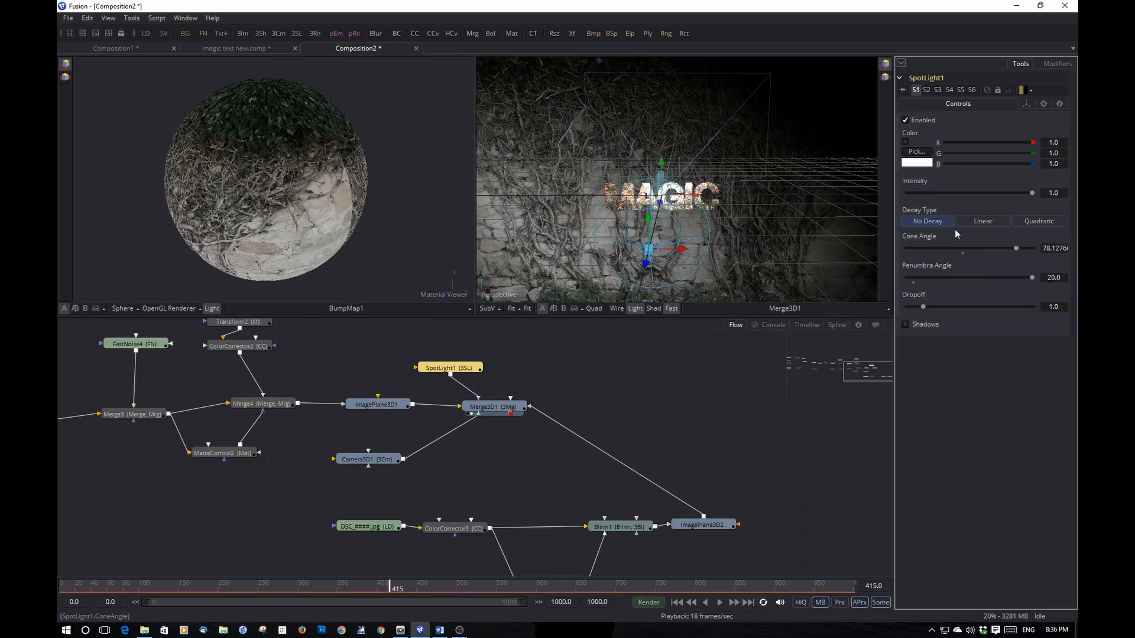
pyautogui.moveTo(819, 198); pyautogui.dragTo(767, 195)
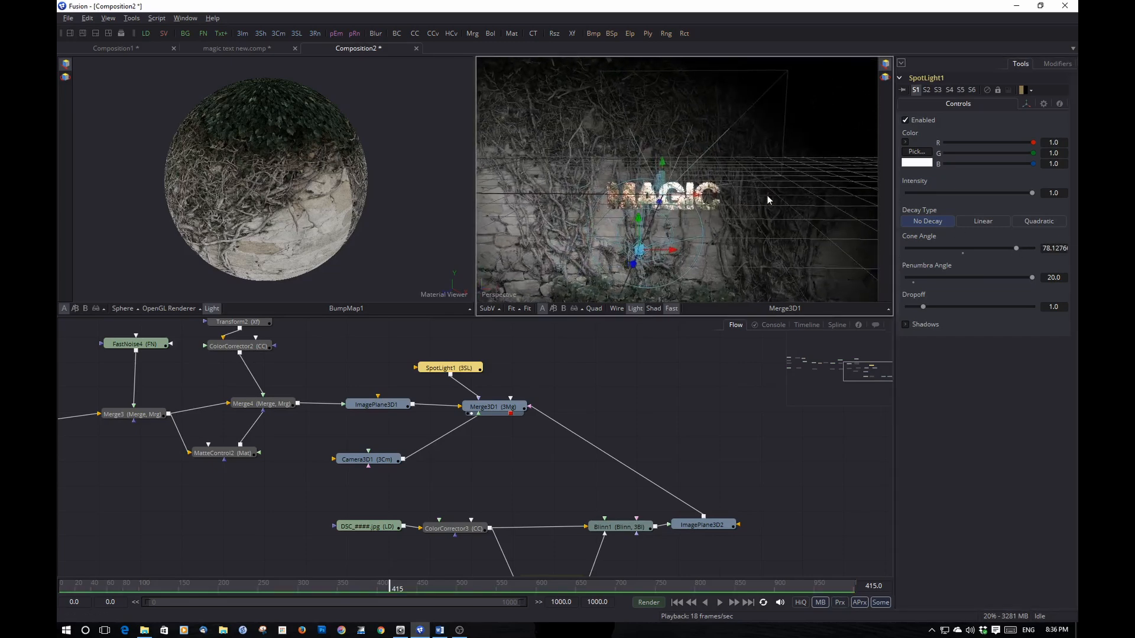
# Add an Ambient Light node, connect it to Merge3D1, and set its intensity to about 0.12.
pyautogui.hotkey('shift', 'space')
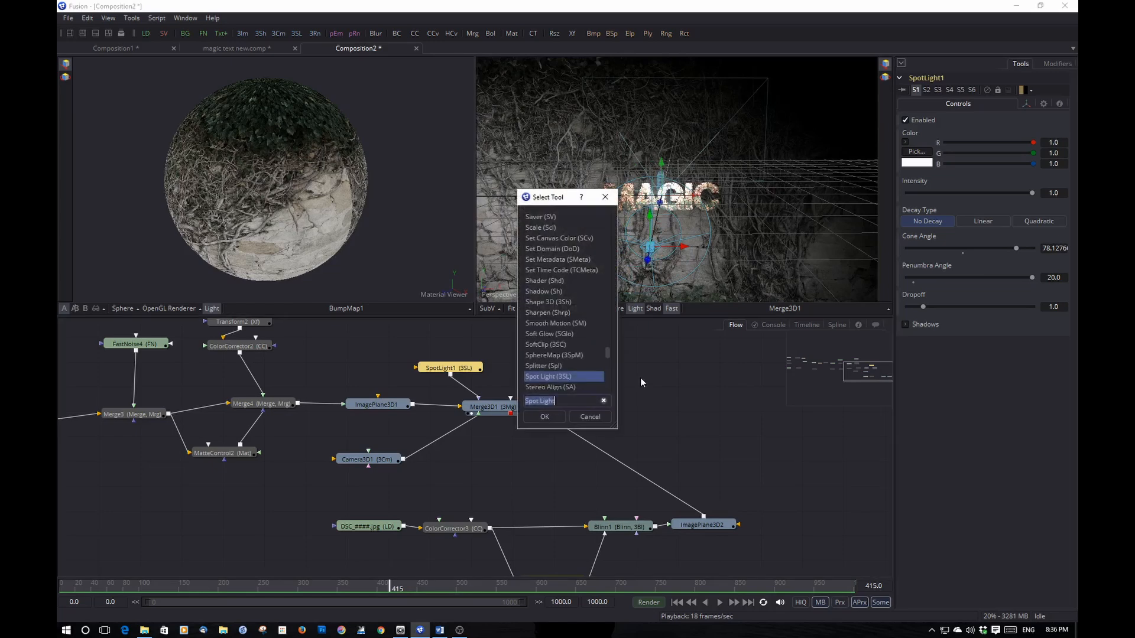
pyautogui.click(612, 415)
pyautogui.click(666, 416)
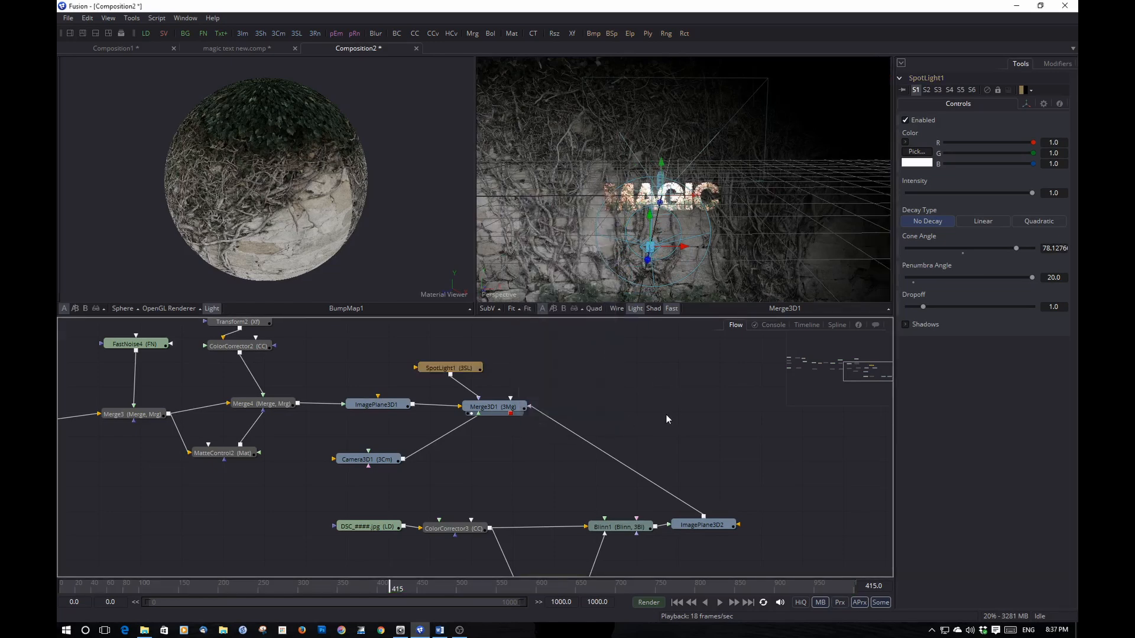
pyautogui.hotkey('shift', 'space')
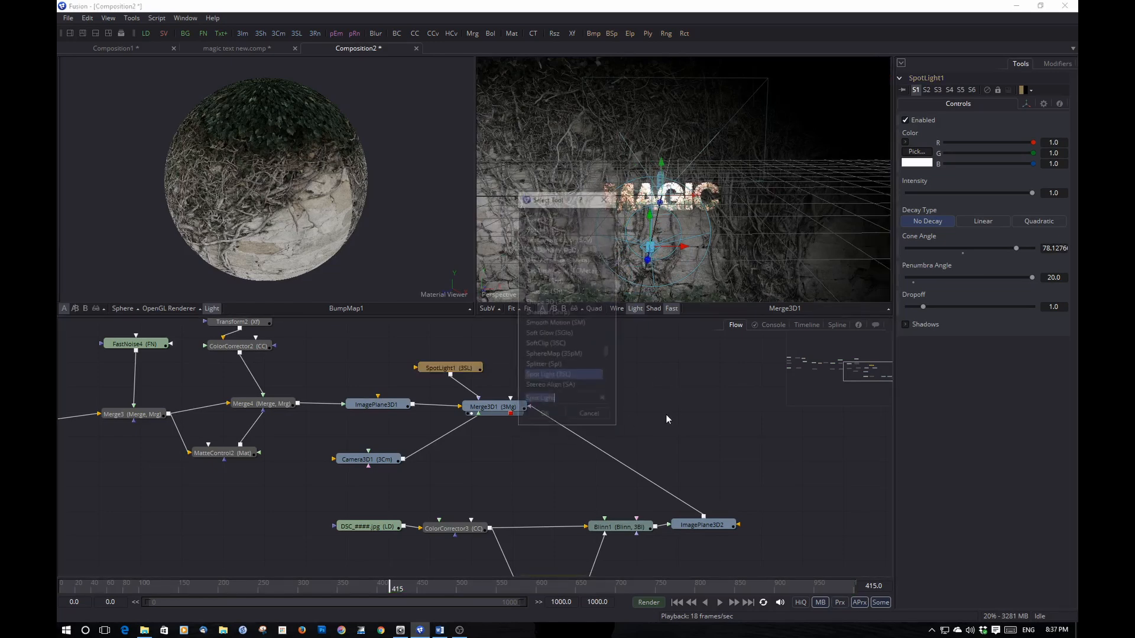
pyautogui.write('am')
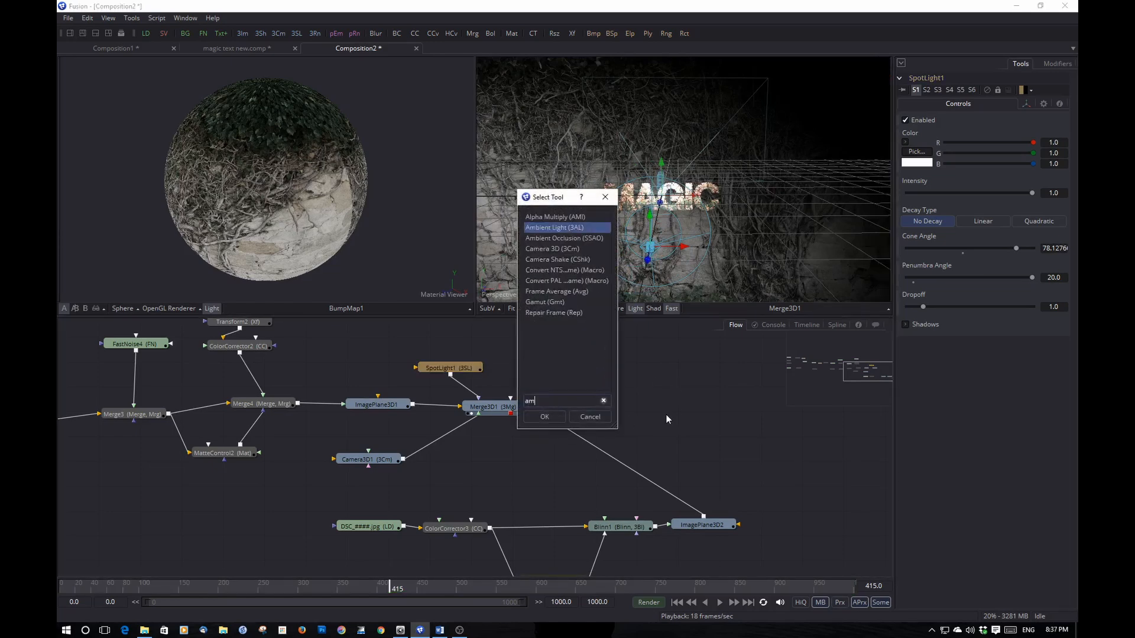
pyautogui.click(548, 415)
pyautogui.moveTo(670, 412); pyautogui.dragTo(509, 408)
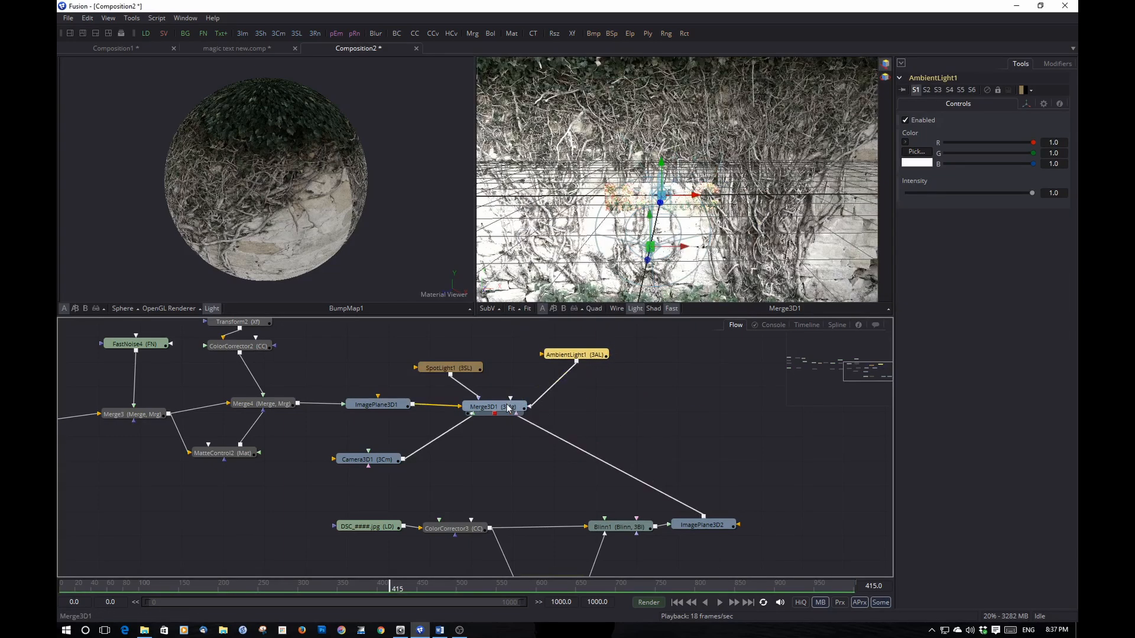
pyautogui.moveTo(1032, 193); pyautogui.dragTo(922, 200)
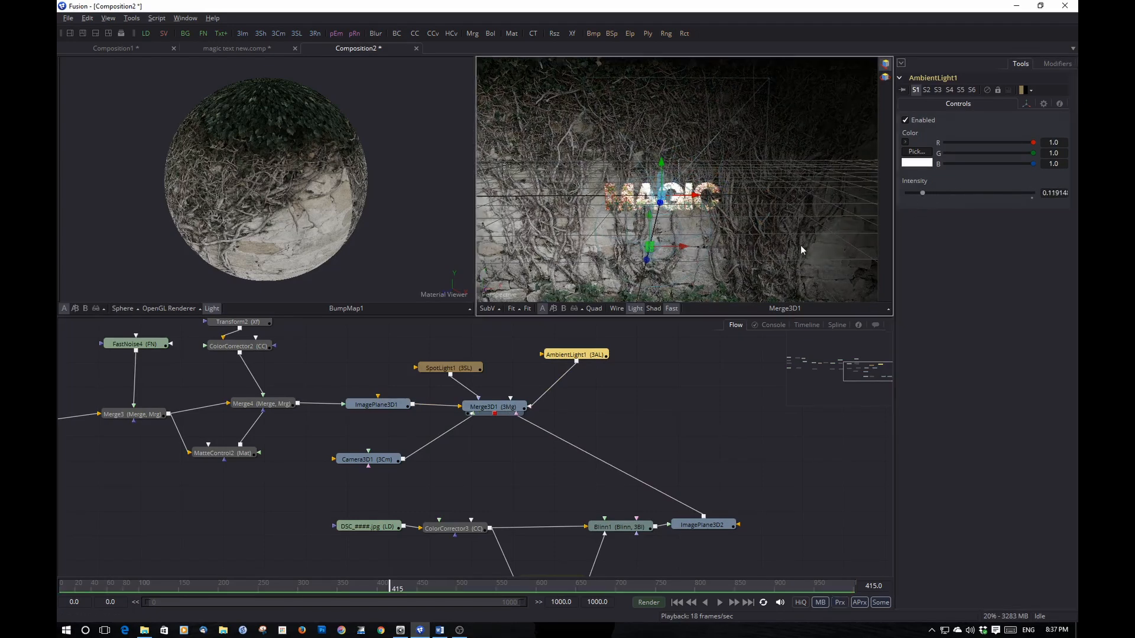
# Turn off pass-through on BumpMap1 so the bump map affects the wall under the scene lights.
pyautogui.moveTo(800, 245)
pyautogui.mouseDown()
pyautogui.moveTo(622, 243)
pyautogui.moveTo(722, 274)
pyautogui.moveTo(888, 205)
pyautogui.moveTo(793, 180)
pyautogui.moveTo(778, 235)
pyautogui.moveTo(790, 233)
pyautogui.mouseUp()
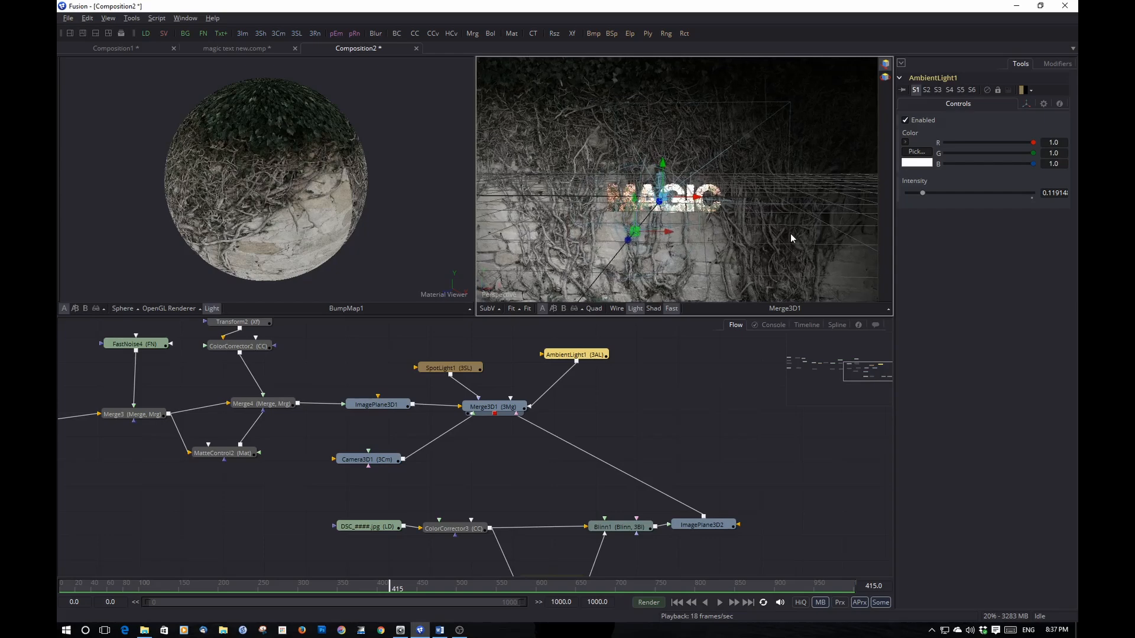
pyautogui.scroll(6, 687, 253)
pyautogui.scroll(6, 691, 246)
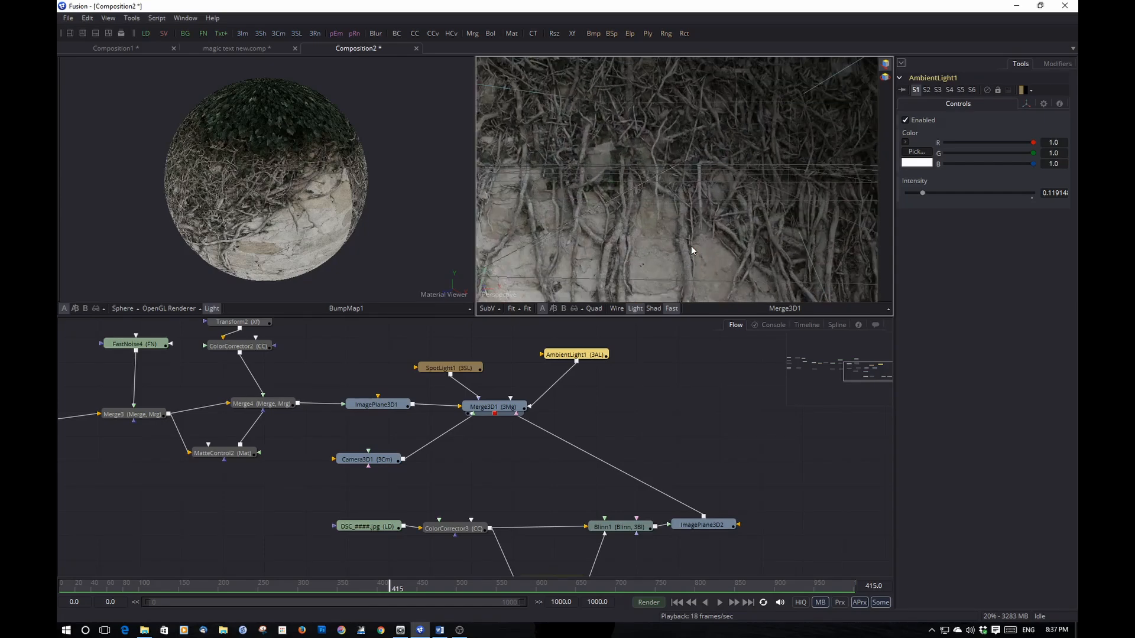
pyautogui.moveTo(677, 206); pyautogui.dragTo(676, 216)
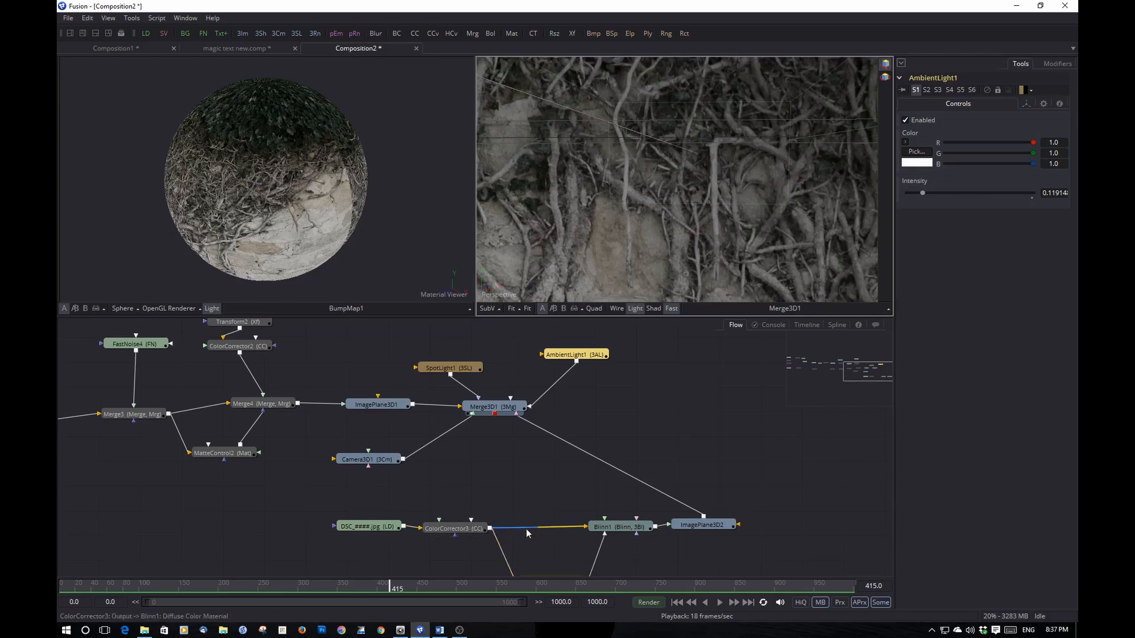
pyautogui.moveTo(595, 475); pyautogui.dragTo(595, 389)
pyautogui.click(555, 496)
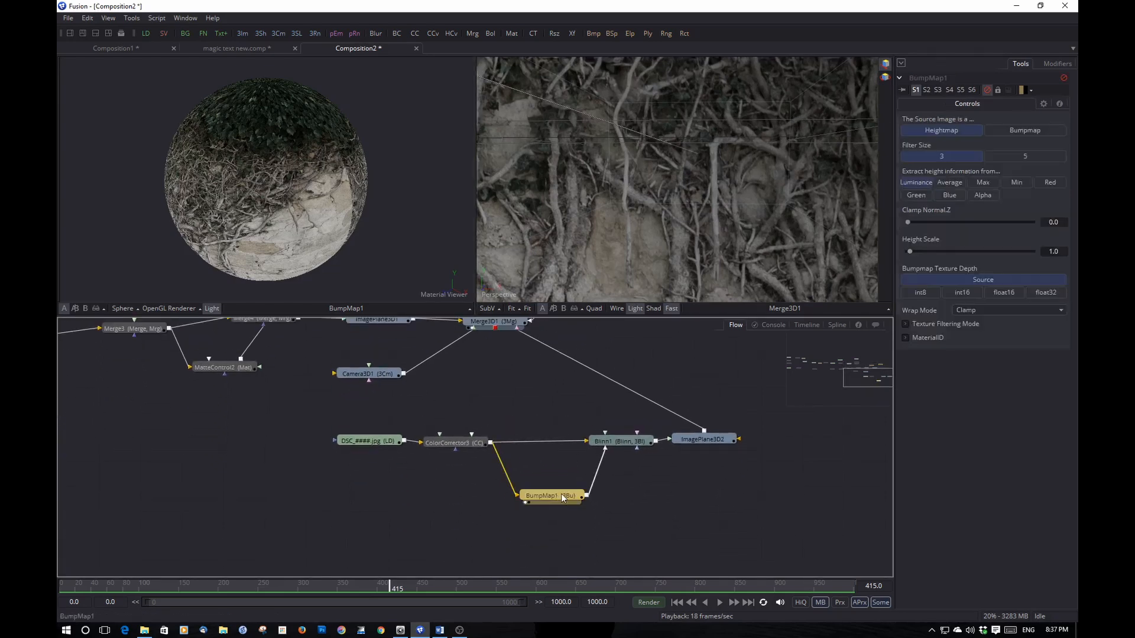
pyautogui.hotkey('ctrl', 'p')
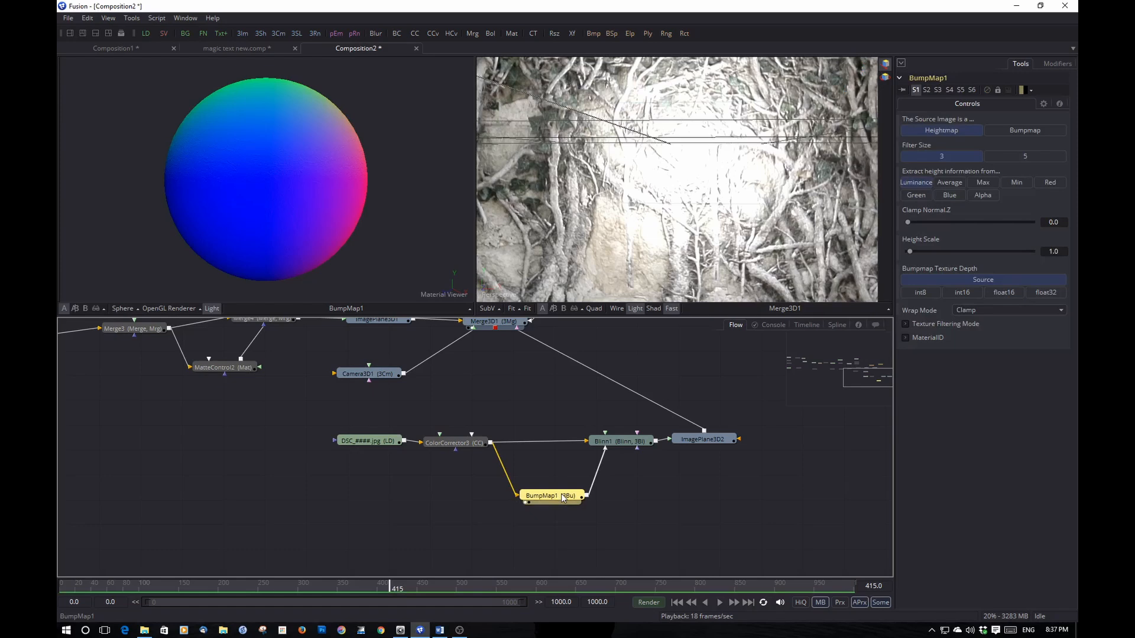
# Set the Blinn1 wall material's specular intensity to about 0.11 and its specular exponent to about 28.
pyautogui.click(629, 445)
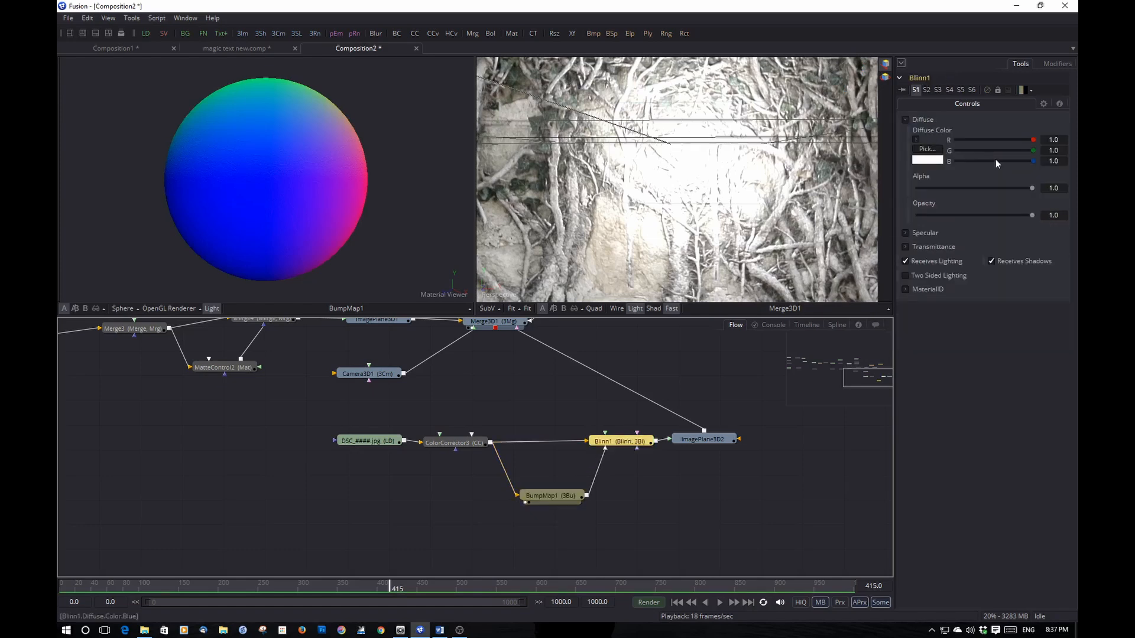
pyautogui.click(911, 234)
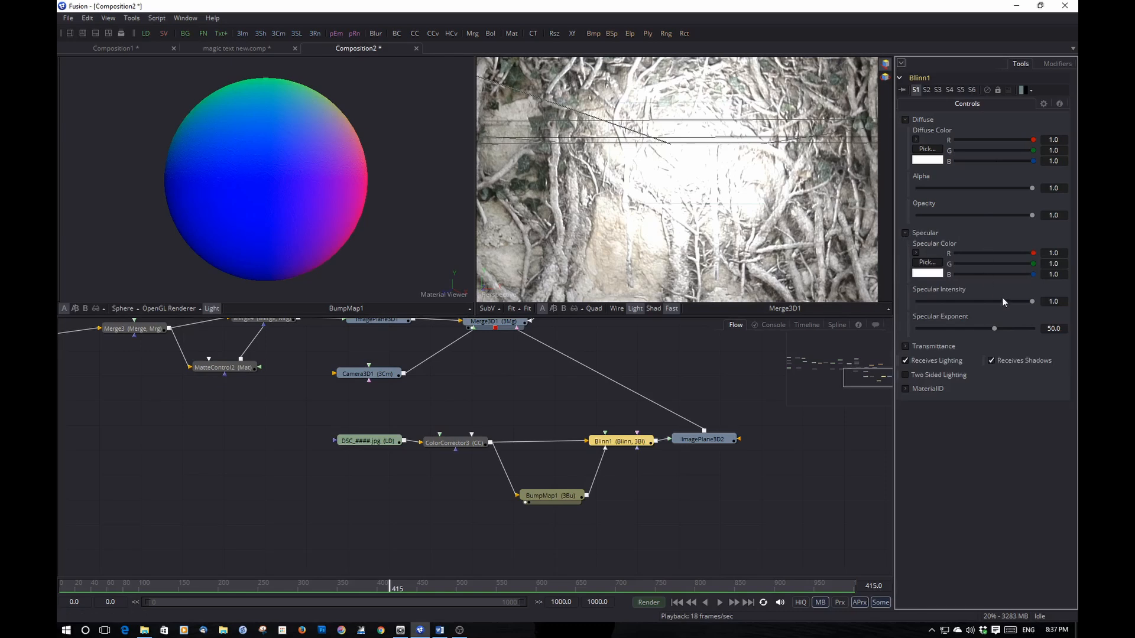
pyautogui.moveTo(1032, 301); pyautogui.dragTo(931, 304)
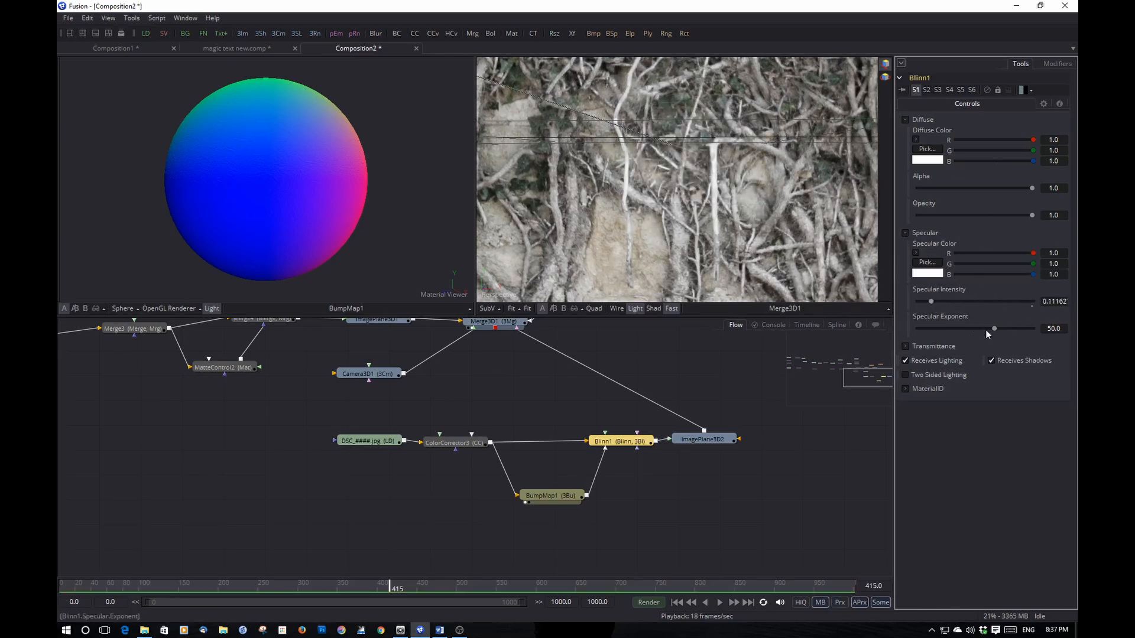
pyautogui.moveTo(985, 330)
pyautogui.mouseDown()
pyautogui.moveTo(961, 331)
pyautogui.moveTo(1006, 329)
pyautogui.moveTo(976, 328)
pyautogui.mouseUp()
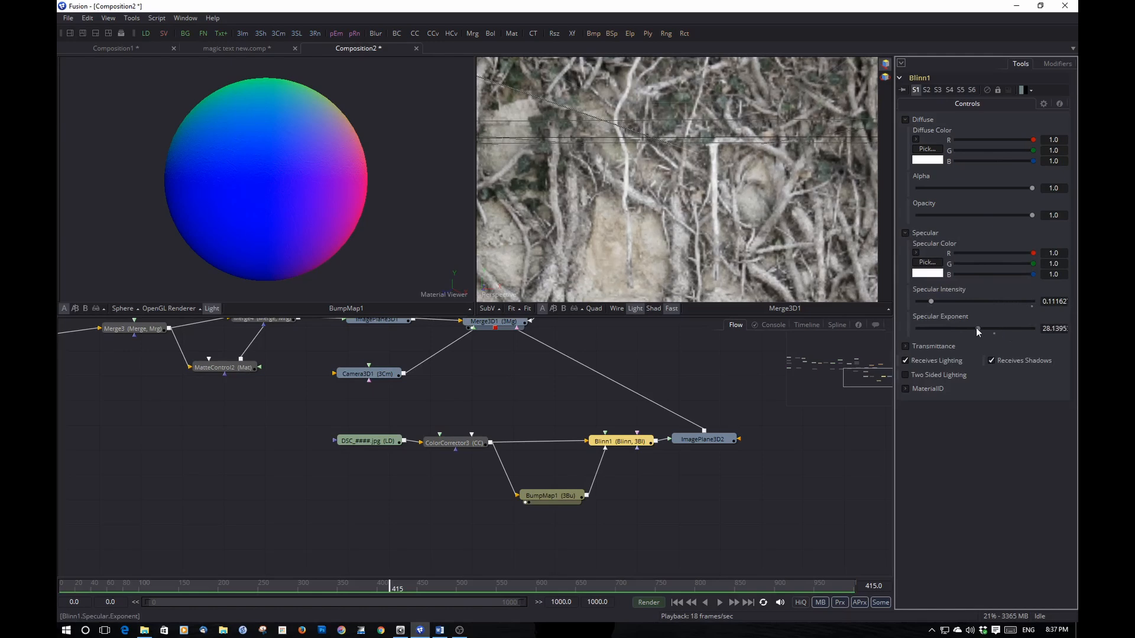
# Set BumpMap1's height scale to about 11.3 and check the wall relief behind the MAGIC text.
pyautogui.click(555, 495)
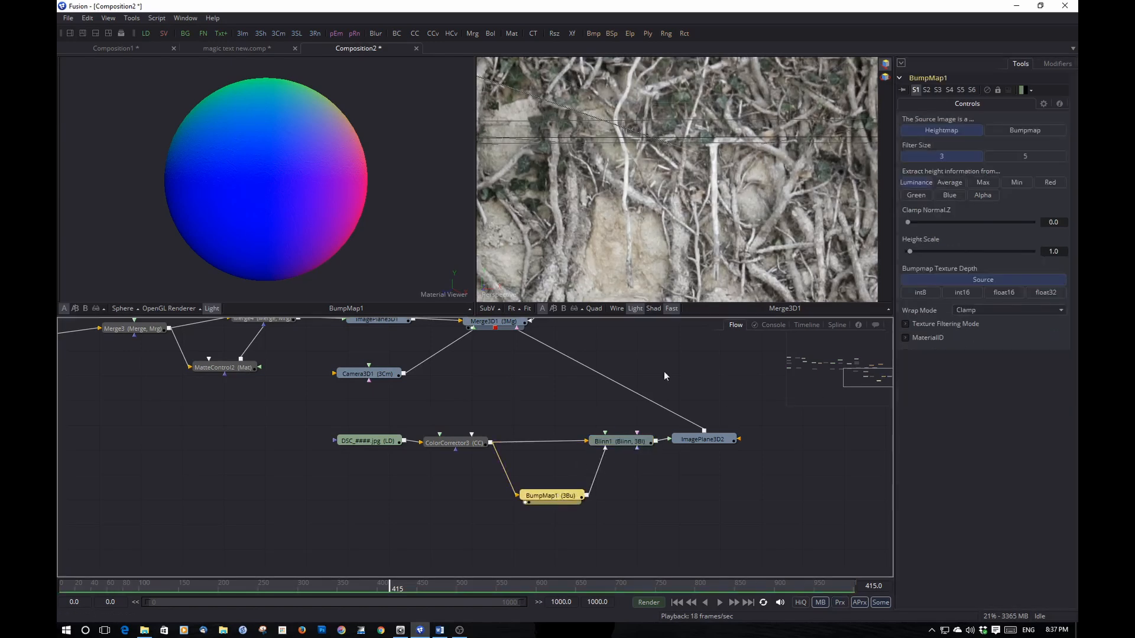
pyautogui.moveTo(909, 253); pyautogui.dragTo(936, 251)
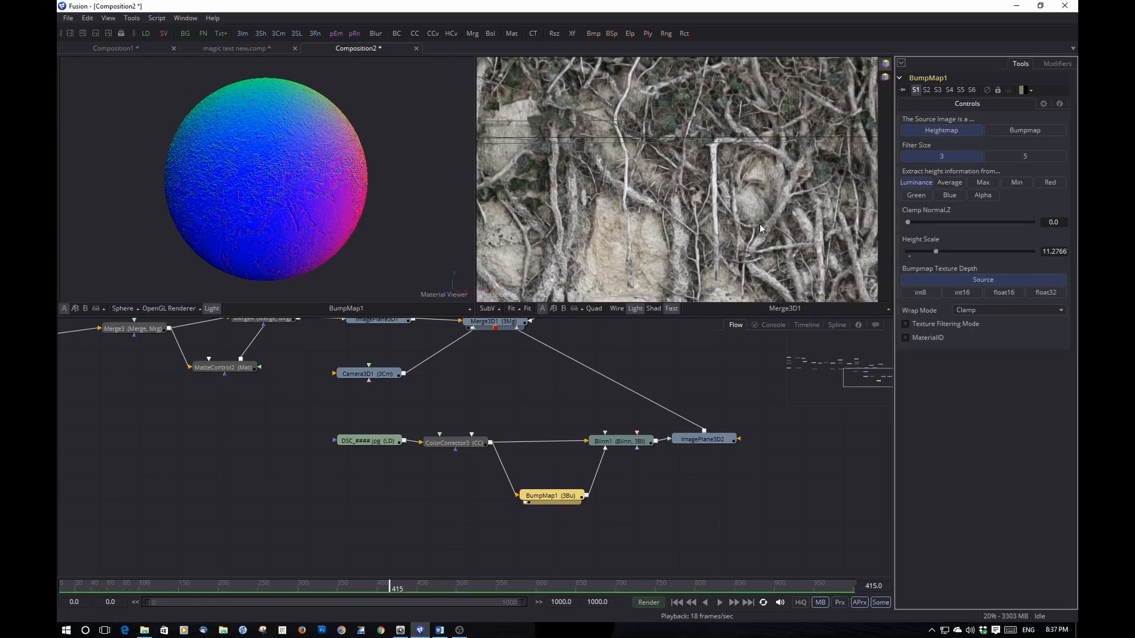
pyautogui.moveTo(760, 225)
pyautogui.mouseDown()
pyautogui.moveTo(640, 245)
pyautogui.moveTo(666, 217)
pyautogui.moveTo(763, 231)
pyautogui.mouseUp()
pyautogui.scroll(-5, 761, 230)
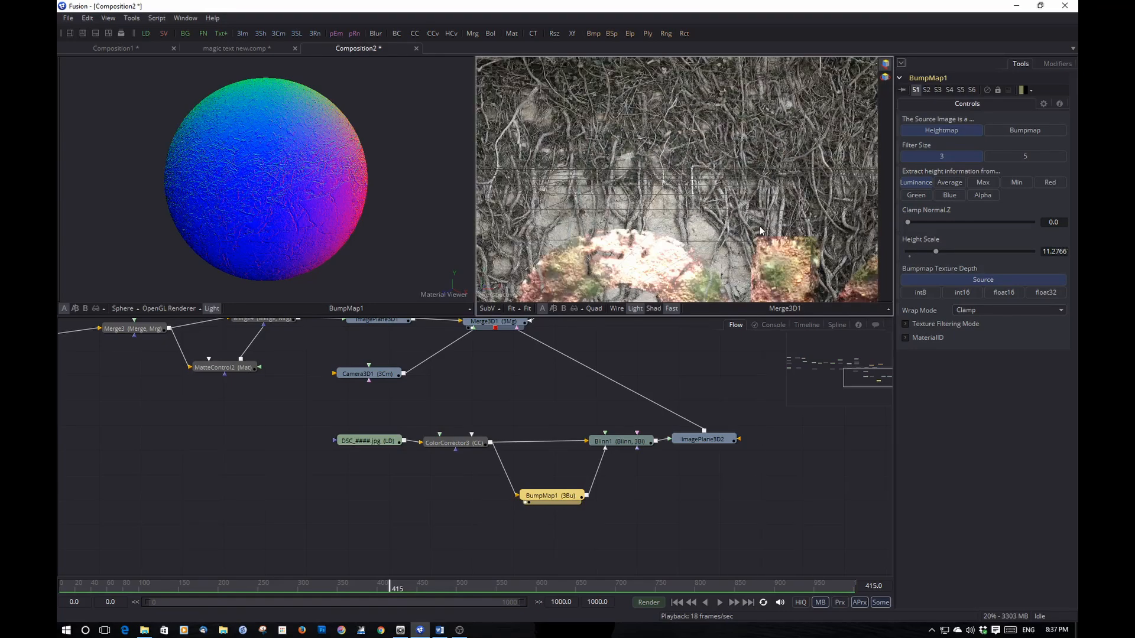
pyautogui.moveTo(715, 254)
pyautogui.mouseDown()
pyautogui.moveTo(717, 236)
pyautogui.moveTo(715, 245)
pyautogui.mouseUp()
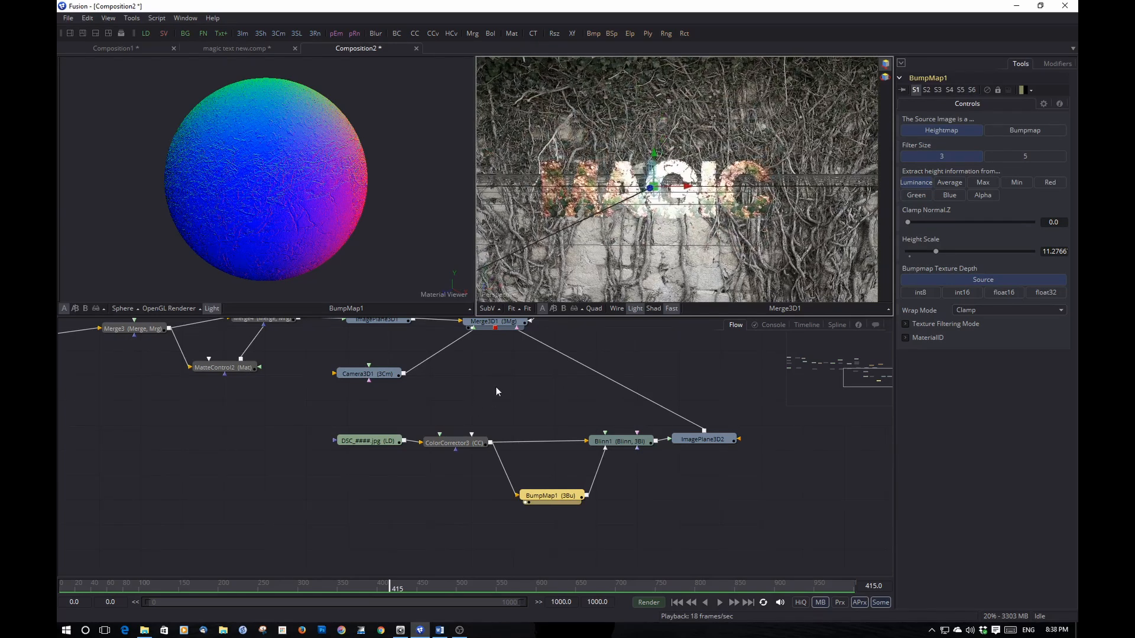
# Set the specular intensity of the MAGIC text's ImagePlane3D1 material to about 0.06 and its specular exponent to about 19.
pyautogui.moveTo(497, 391); pyautogui.dragTo(526, 477)
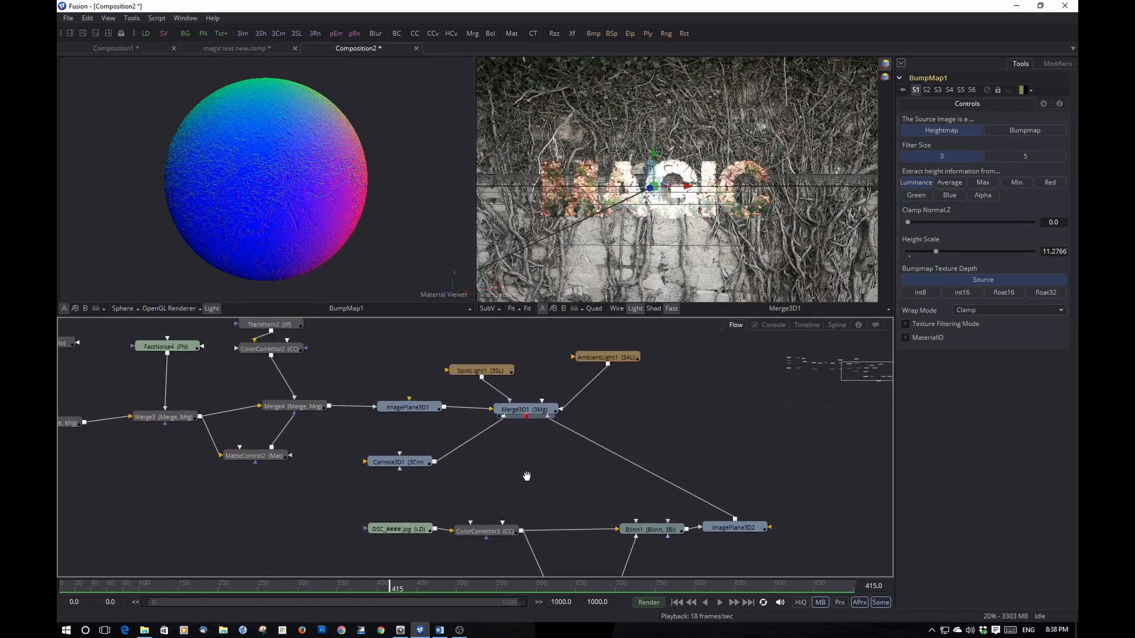
pyautogui.click(414, 408)
pyautogui.click(993, 104)
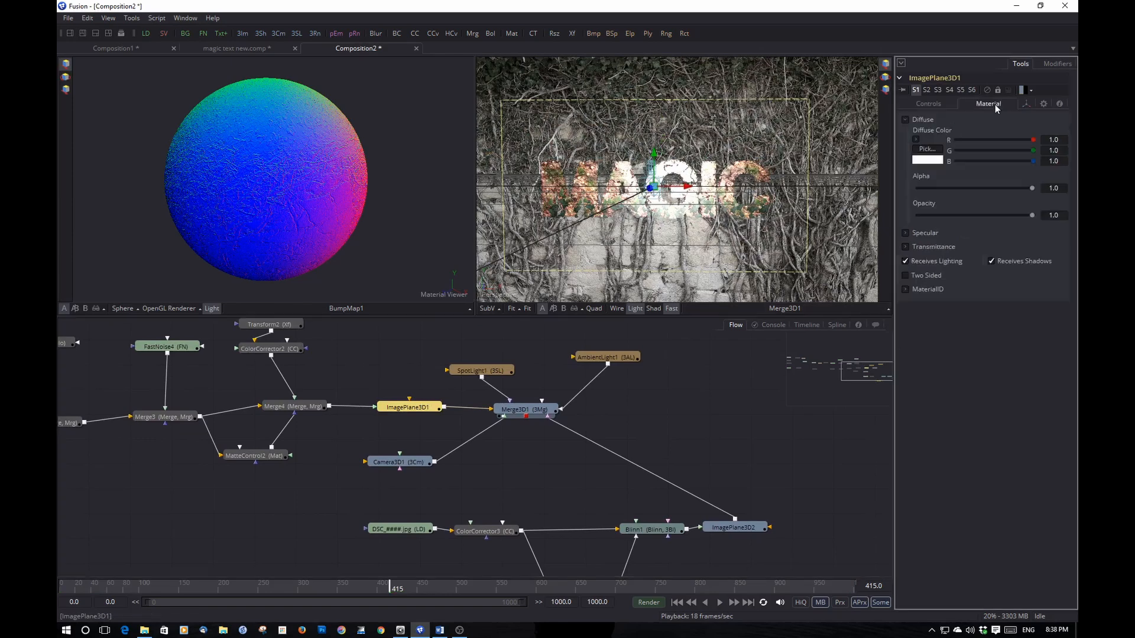
pyautogui.click(906, 232)
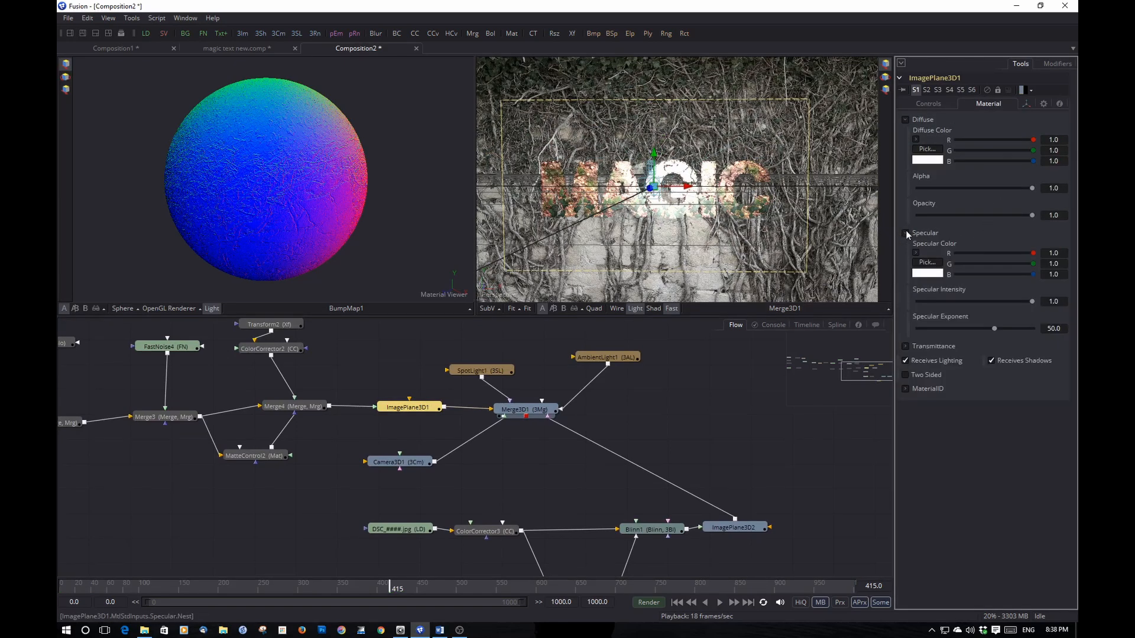
pyautogui.moveTo(1032, 302); pyautogui.dragTo(926, 304)
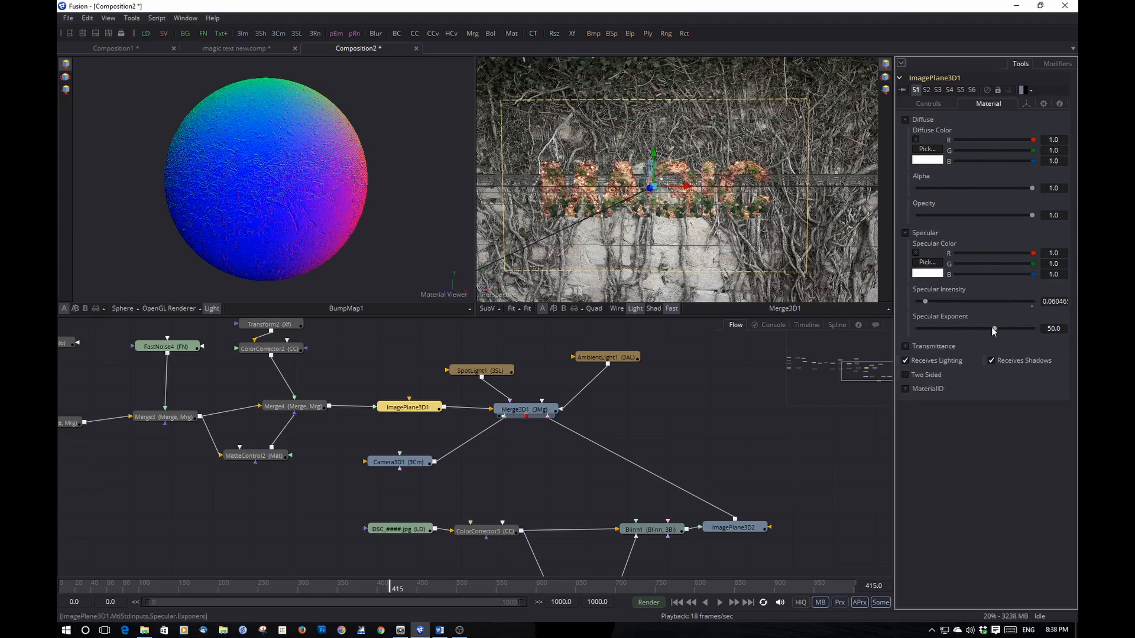
pyautogui.moveTo(993, 329); pyautogui.dragTo(960, 329)
pyautogui.moveTo(708, 241)
pyautogui.mouseDown()
pyautogui.moveTo(712, 254)
pyautogui.moveTo(719, 244)
pyautogui.moveTo(695, 239)
pyautogui.moveTo(705, 235)
pyautogui.mouseUp()
pyautogui.scroll(4, 699, 225)
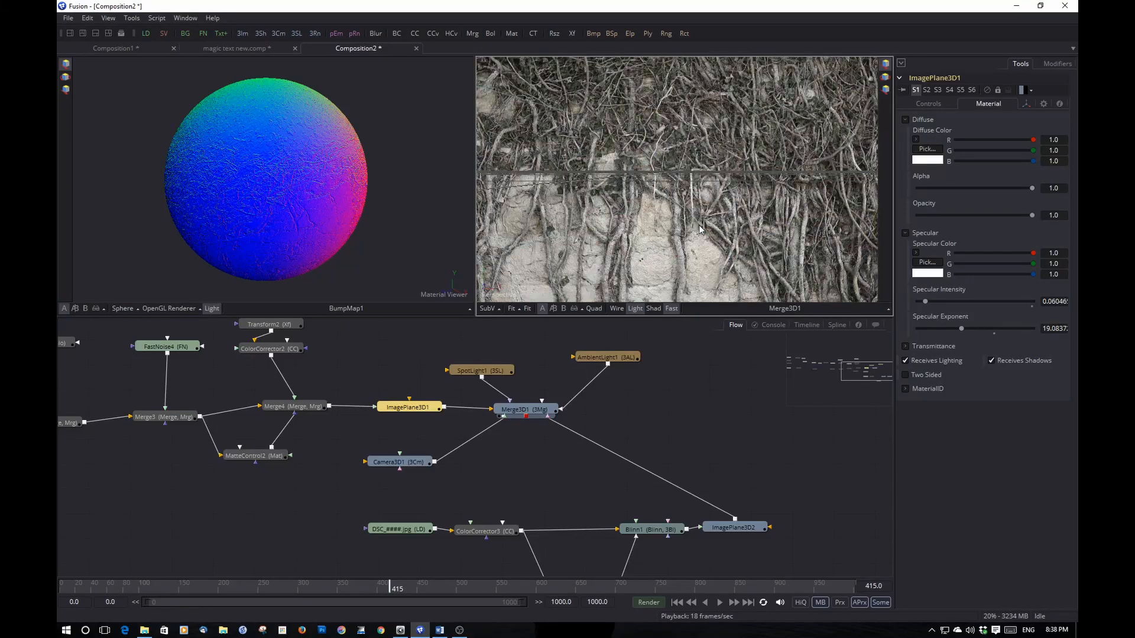
pyautogui.scroll(-4, 699, 225)
pyautogui.scroll(3, 699, 225)
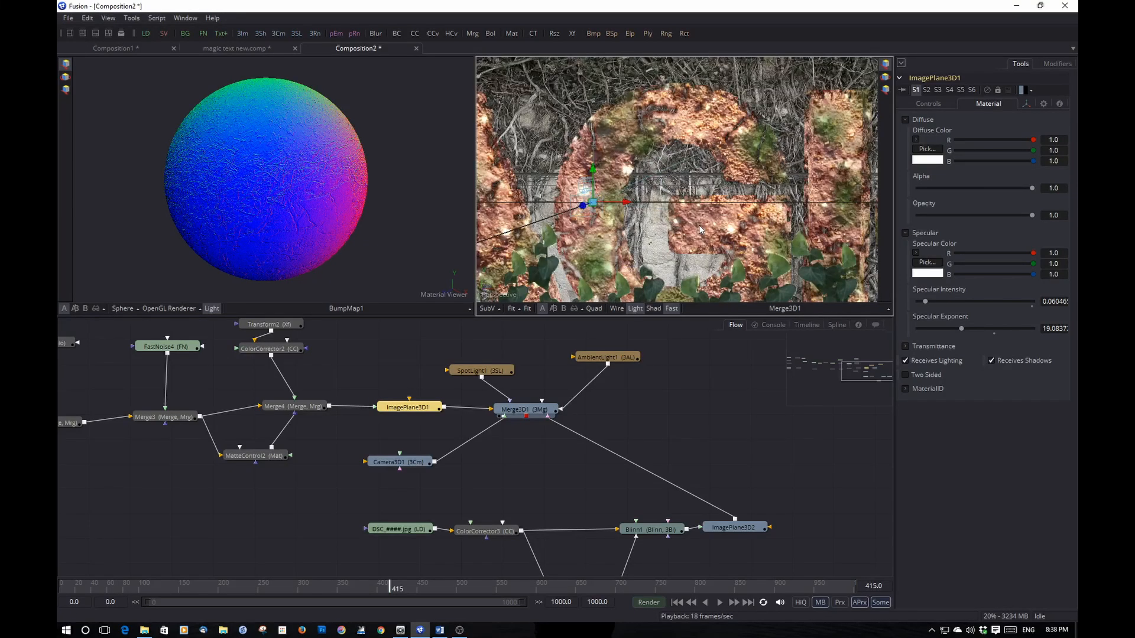
pyautogui.scroll(-3, 698, 225)
pyautogui.moveTo(703, 246)
pyautogui.mouseDown()
pyautogui.moveTo(700, 228)
pyautogui.moveTo(704, 240)
pyautogui.mouseUp()
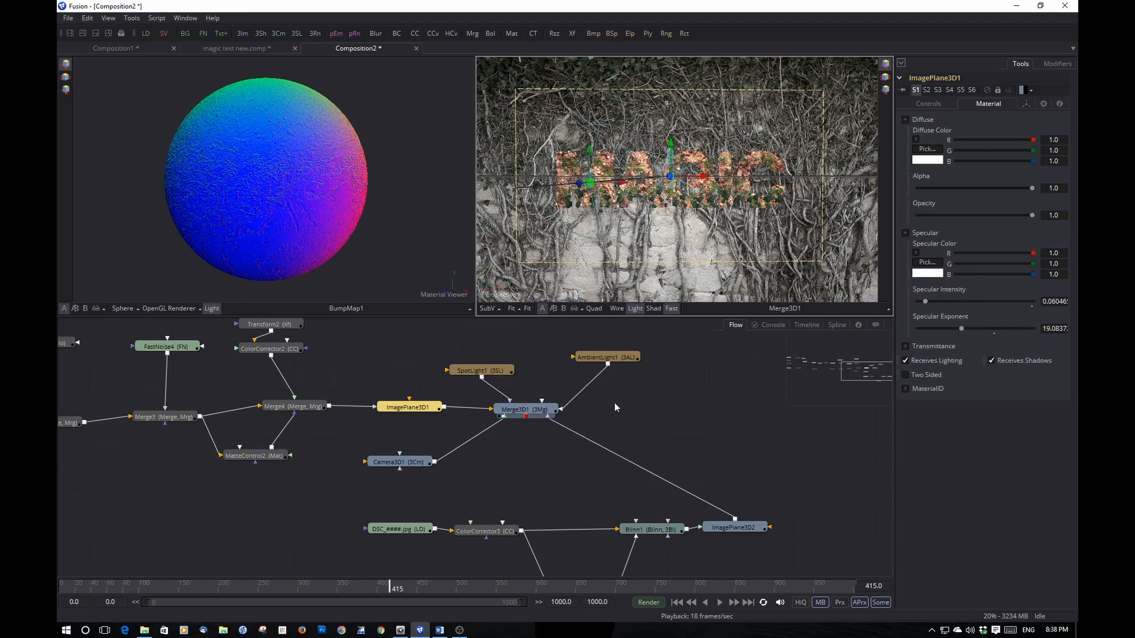
# Switch to the magic text new.comp composition and examine its Renderer3D1 output in the second viewer.
pyautogui.click(257, 52)
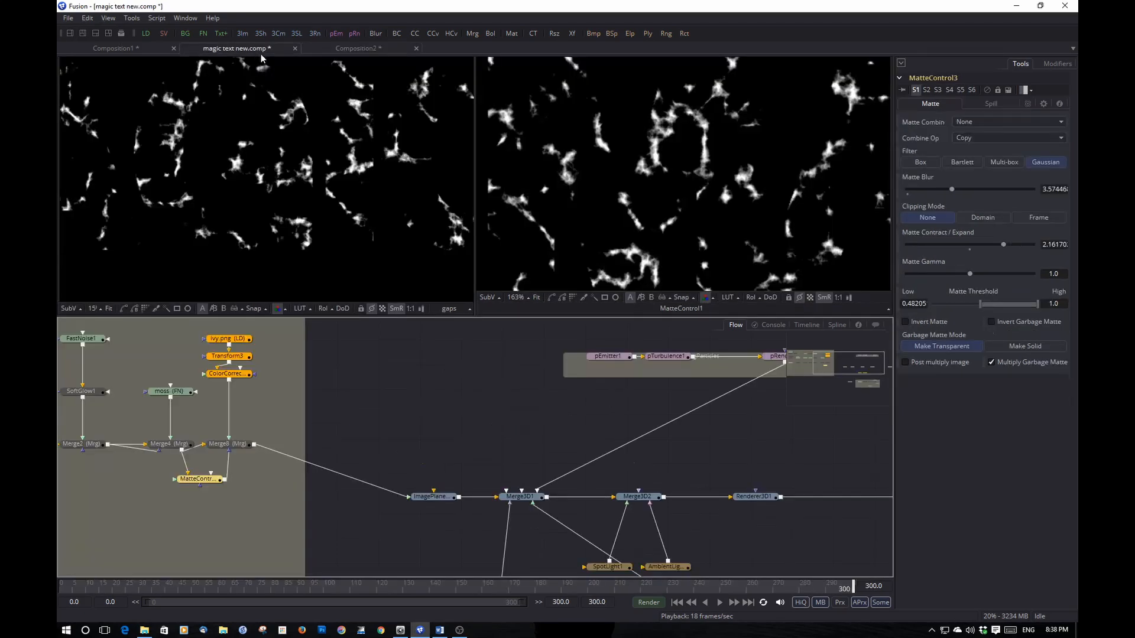
pyautogui.moveTo(789, 402); pyautogui.dragTo(561, 408)
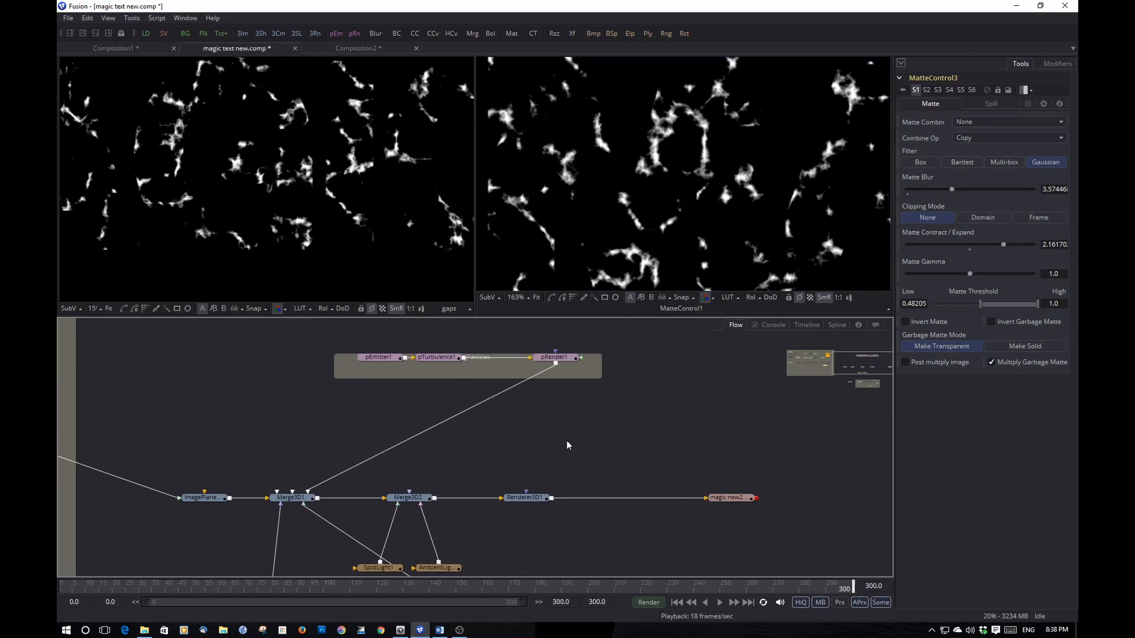
pyautogui.click(534, 498)
pyautogui.press('2')
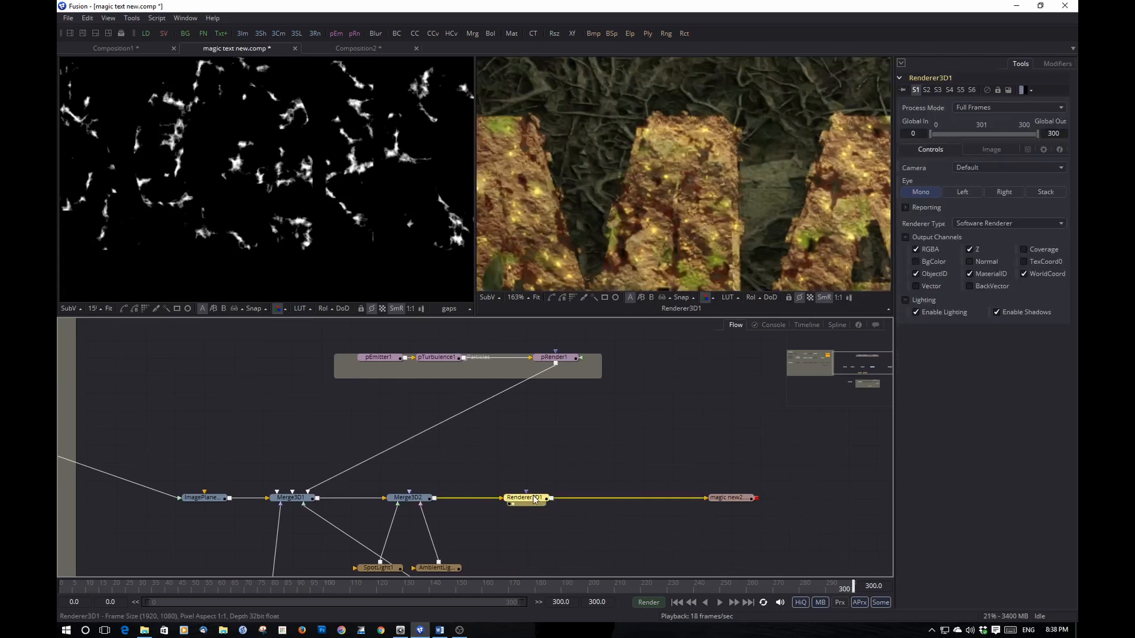
pyautogui.moveTo(645, 231)
pyautogui.mouseDown()
pyautogui.moveTo(640, 193)
pyautogui.moveTo(644, 211)
pyautogui.mouseUp()
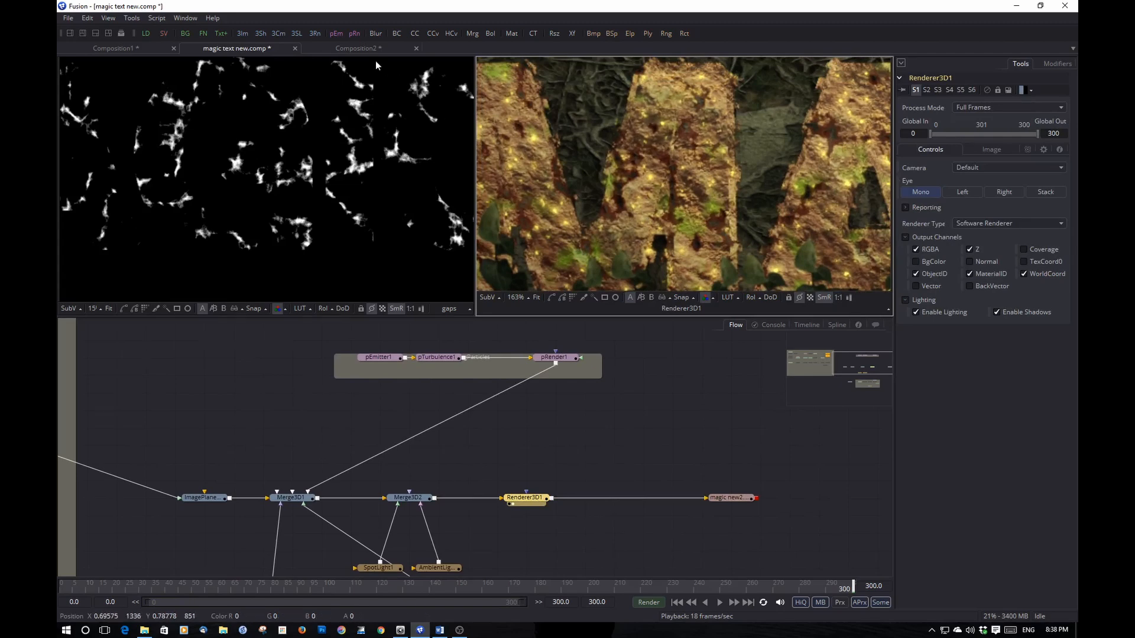
# Return to Composition2 and tint SpotLight1 a pale yellow of about R 1.0, G 1.0, B 0.7.
pyautogui.click(363, 47)
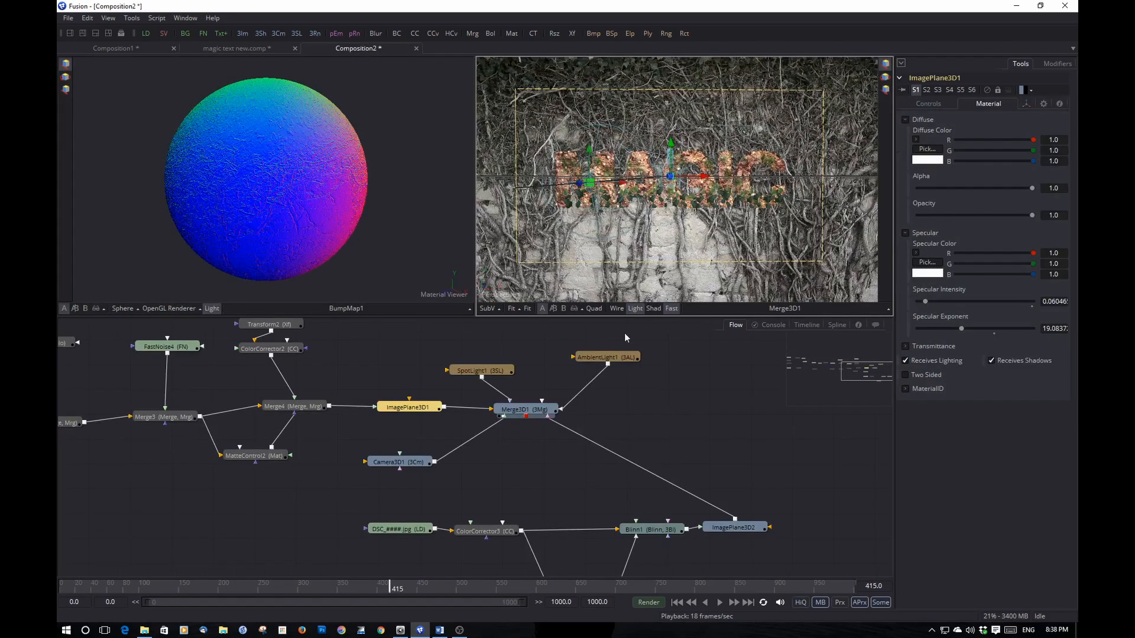
pyautogui.click(495, 372)
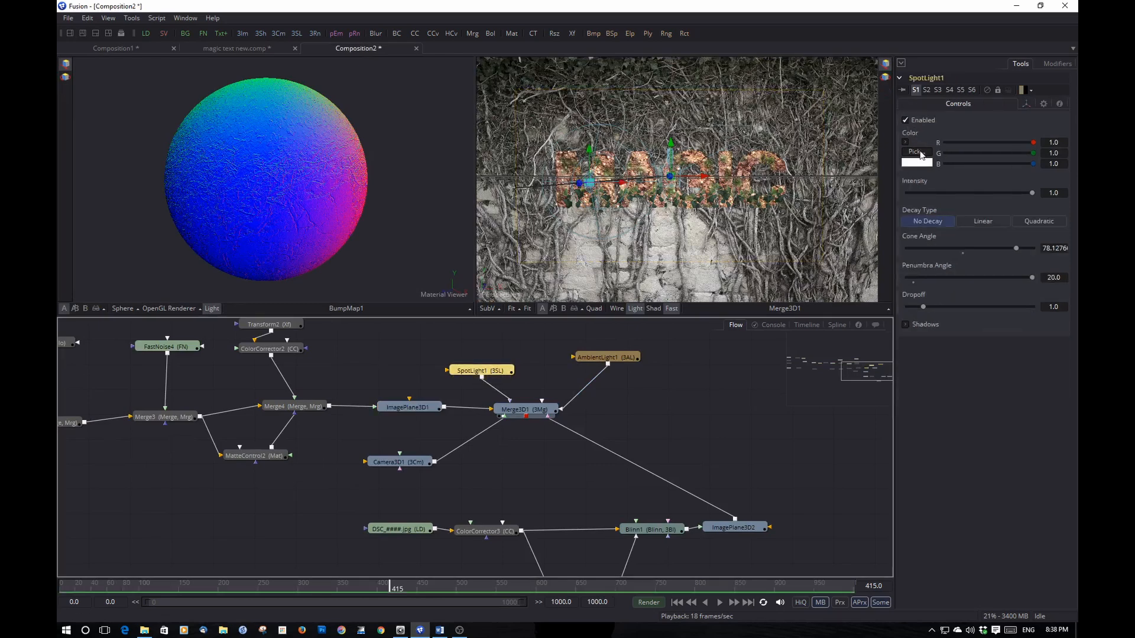
pyautogui.click(920, 153)
pyautogui.click(545, 282)
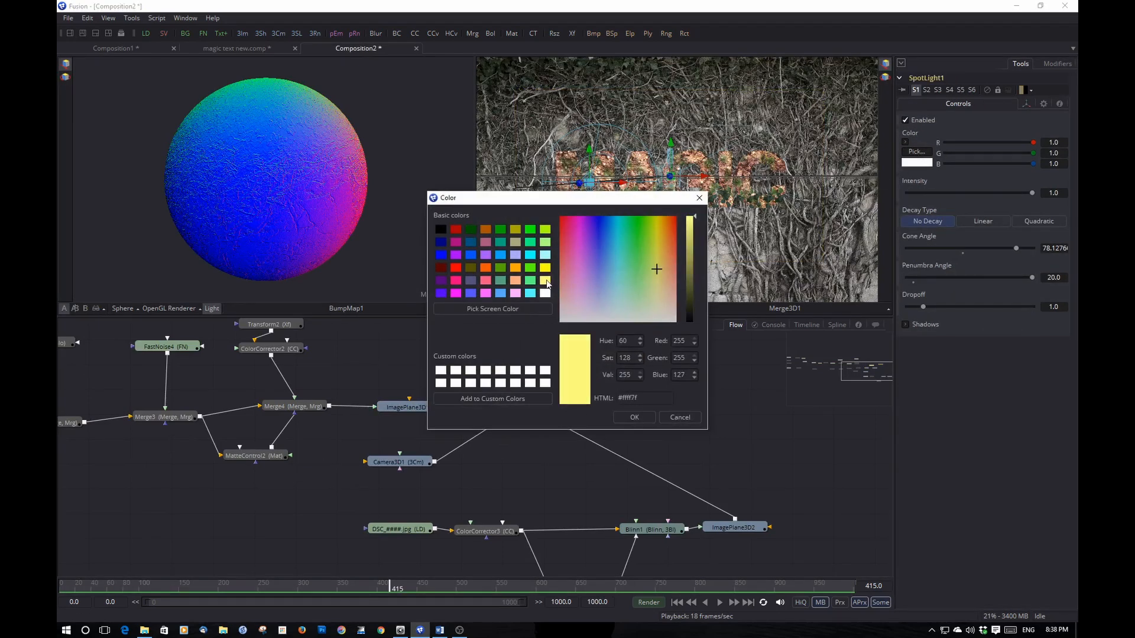
pyautogui.click(635, 417)
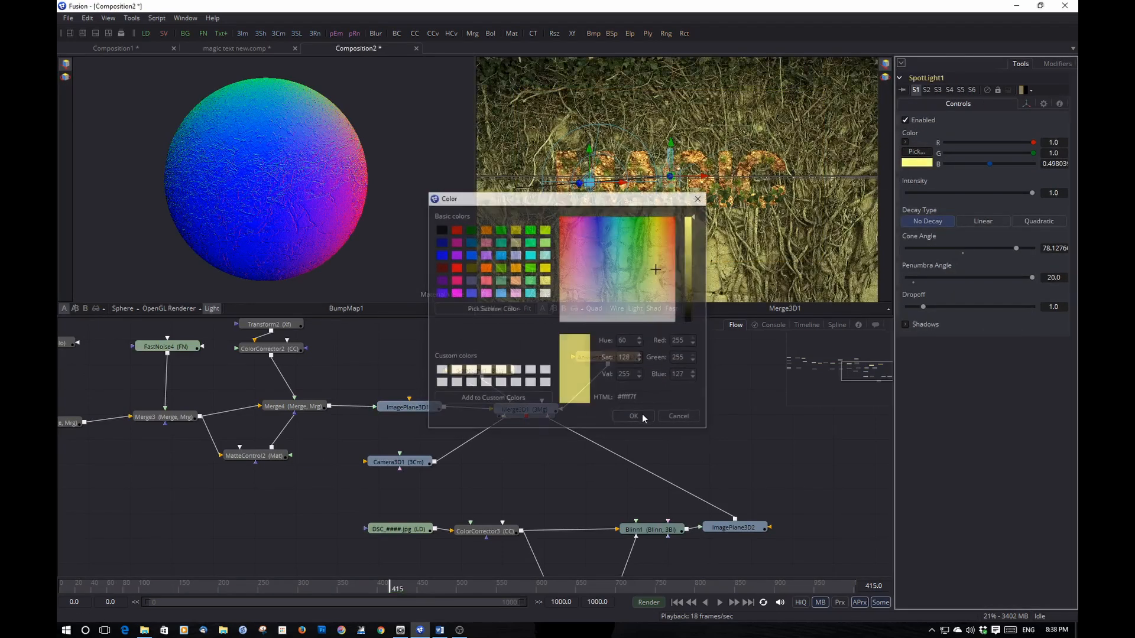
pyautogui.click(916, 152)
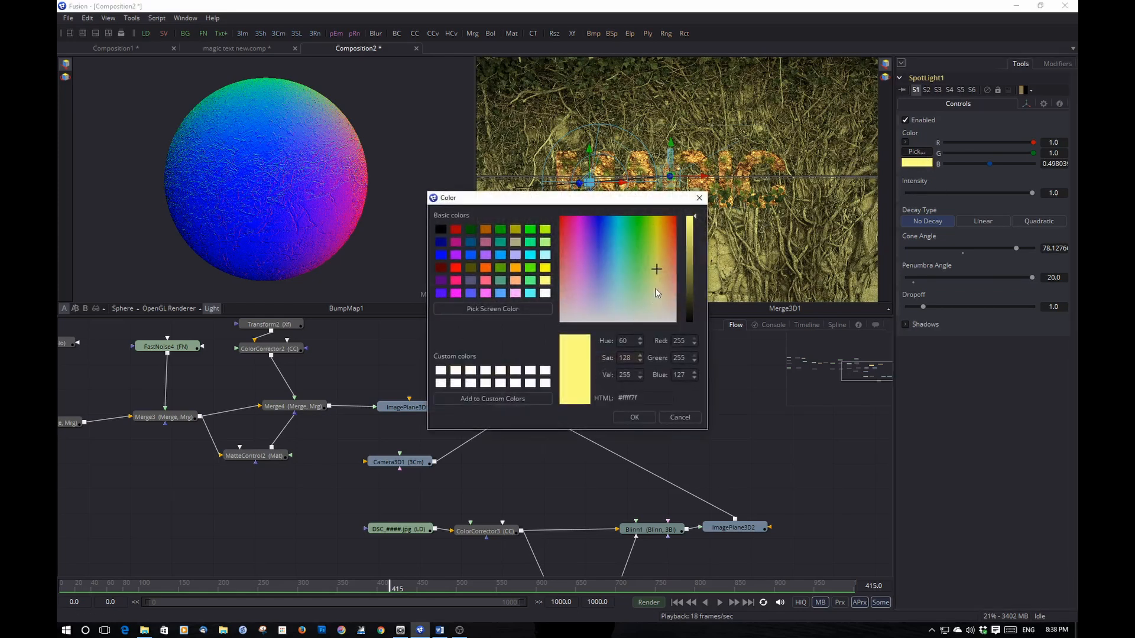
pyautogui.moveTo(657, 293); pyautogui.dragTo(654, 303)
pyautogui.click(642, 418)
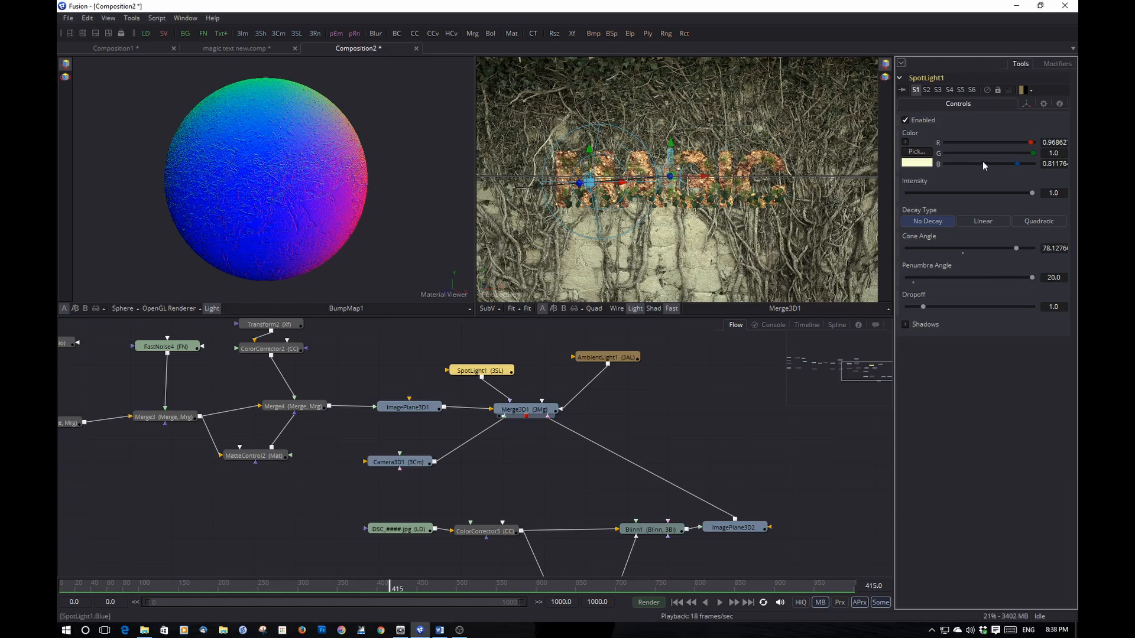
pyautogui.click(917, 152)
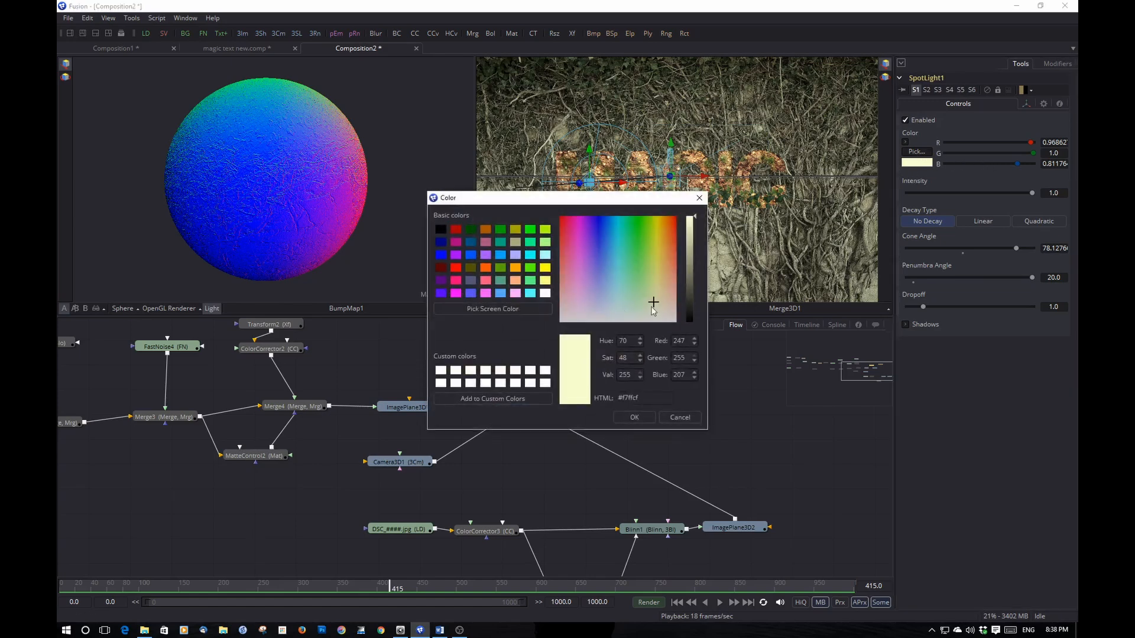
pyautogui.moveTo(654, 299); pyautogui.dragTo(657, 290)
pyautogui.click(631, 418)
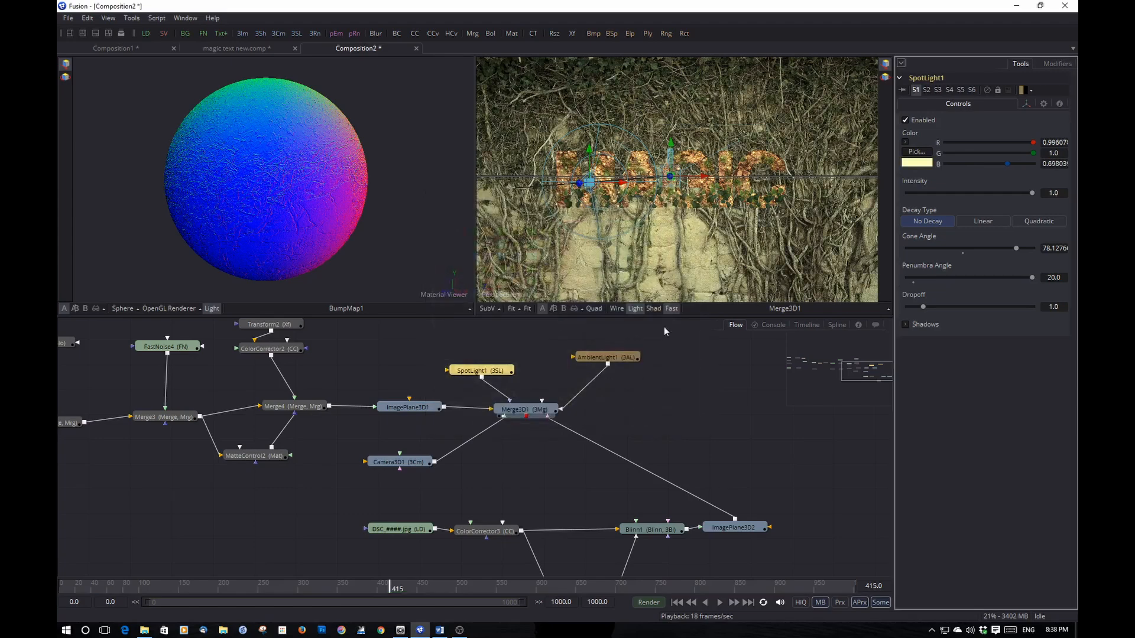
# Inspect the yellow-lit MAGIC text up close and compare it with the render in magic text new.comp.
pyautogui.scroll(3, 709, 218)
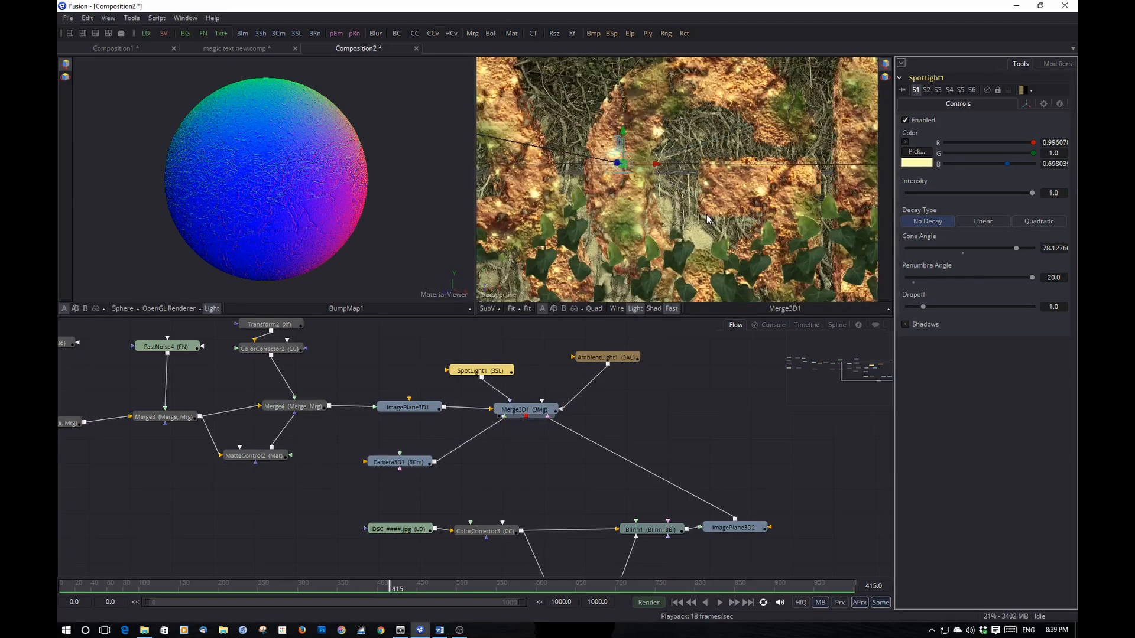
pyautogui.moveTo(707, 219); pyautogui.dragTo(526, 181)
pyautogui.scroll(-5, 694, 225)
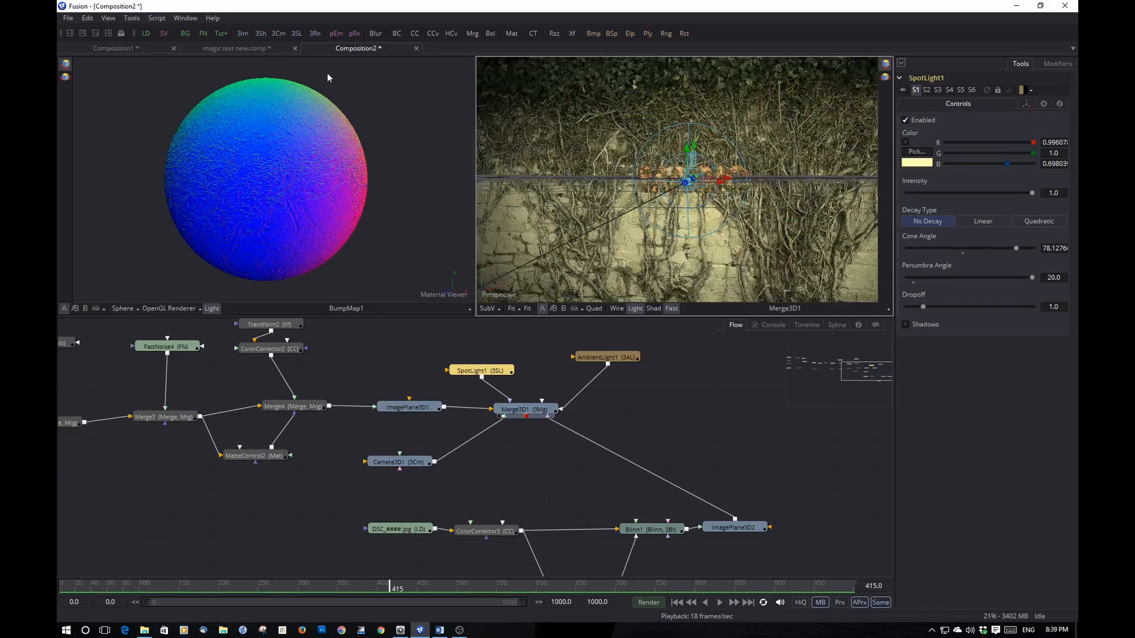
pyautogui.click(263, 48)
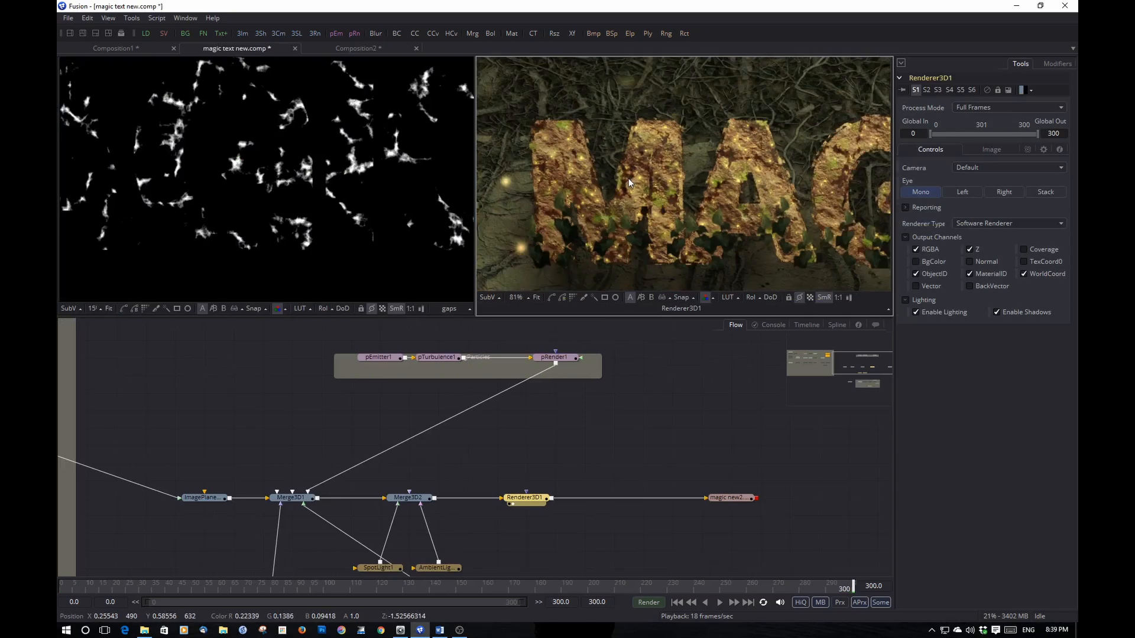
pyautogui.scroll(2, 630, 182)
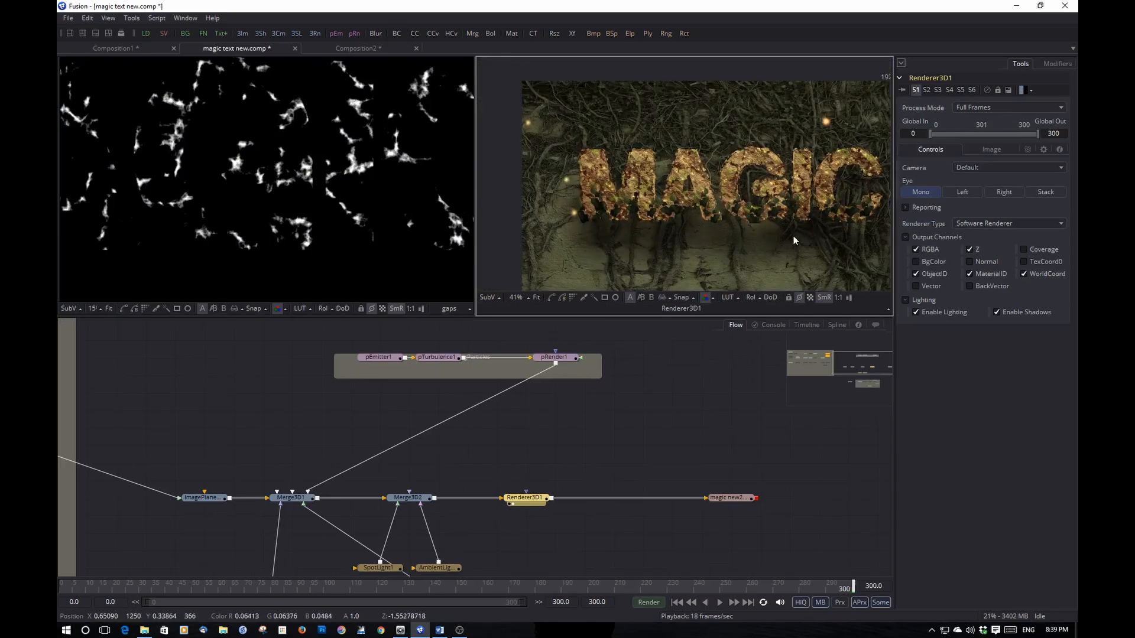
# In Composition2, move SpotLight1 to a Y offset of about 0.17 and Z offset of about 1.19, with X rotation about -3.4.
pyautogui.click(363, 47)
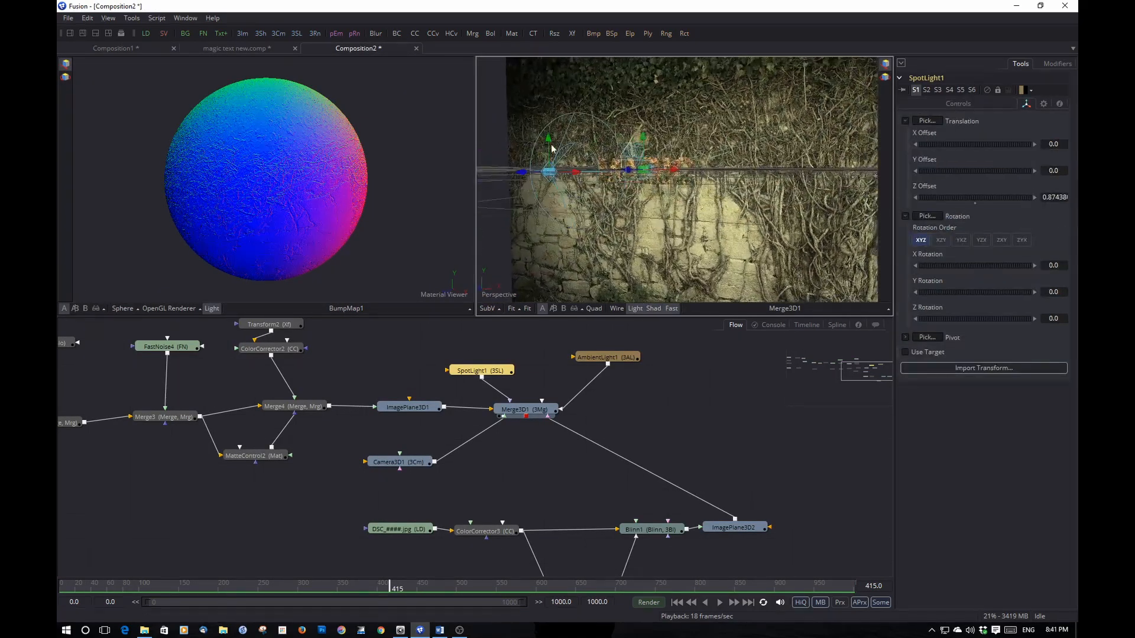
pyautogui.moveTo(547, 139); pyautogui.dragTo(547, 105)
pyautogui.moveTo(955, 263)
pyautogui.mouseDown()
pyautogui.moveTo(914, 268)
pyautogui.moveTo(947, 260)
pyautogui.mouseUp()
pyautogui.moveTo(583, 210); pyautogui.dragTo(654, 201)
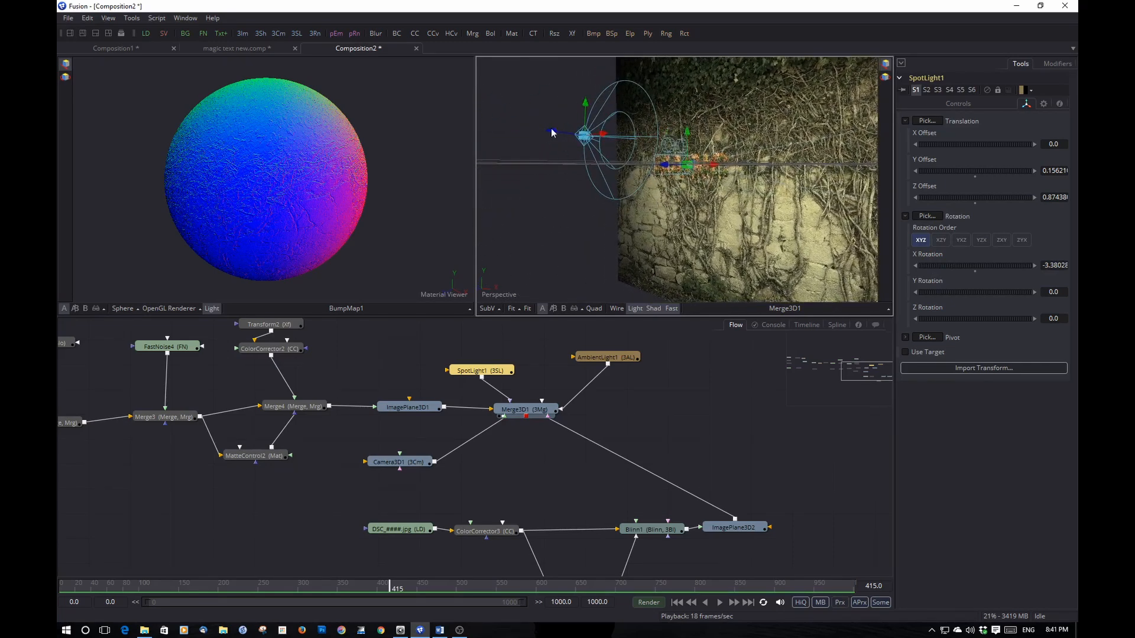
pyautogui.moveTo(584, 134); pyautogui.dragTo(491, 127)
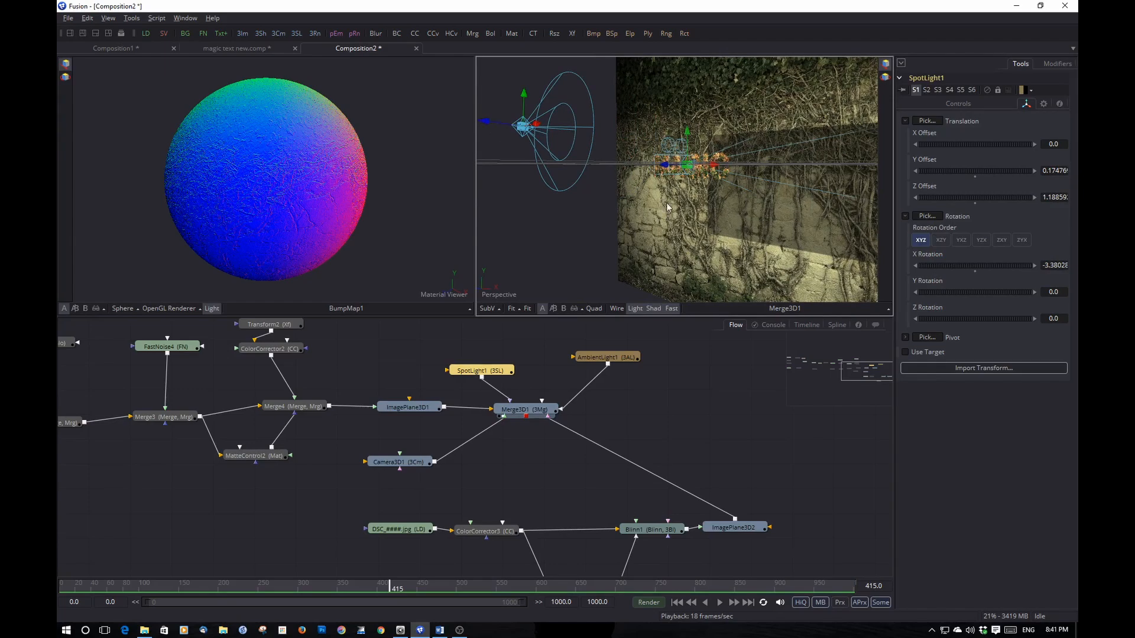
# Examine the text plane's shadow on the wall from several angles and check the ImagePlane3D1 and Merge3D1 settings.
pyautogui.moveTo(666, 202); pyautogui.dragTo(773, 219)
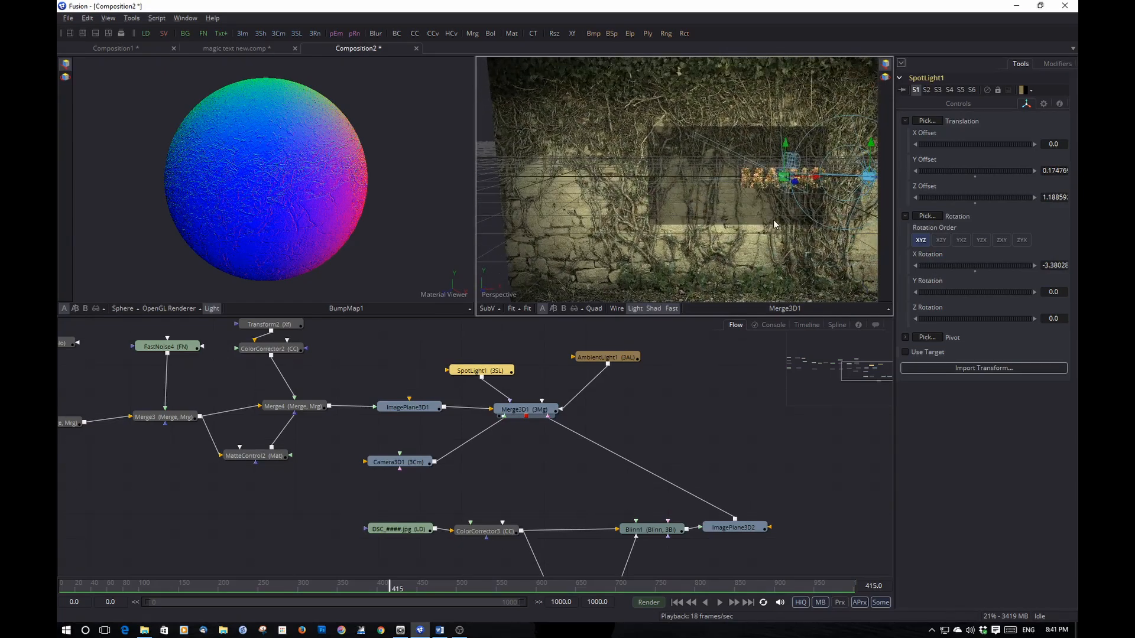
pyautogui.scroll(4, 714, 190)
pyautogui.scroll(-2, 714, 189)
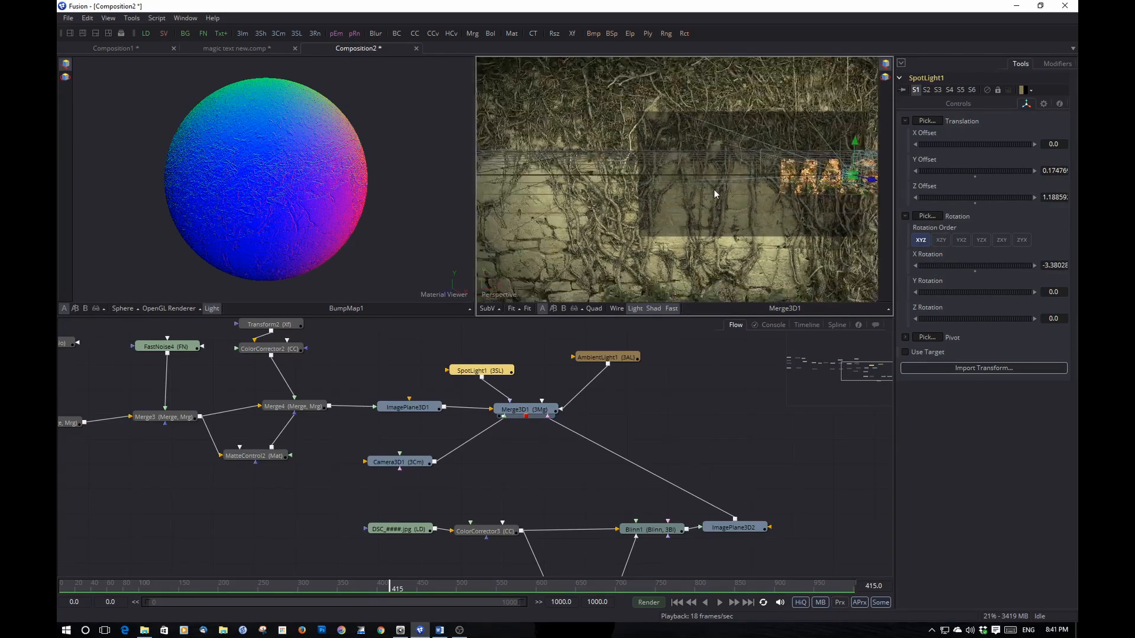
pyautogui.moveTo(714, 189); pyautogui.dragTo(651, 198)
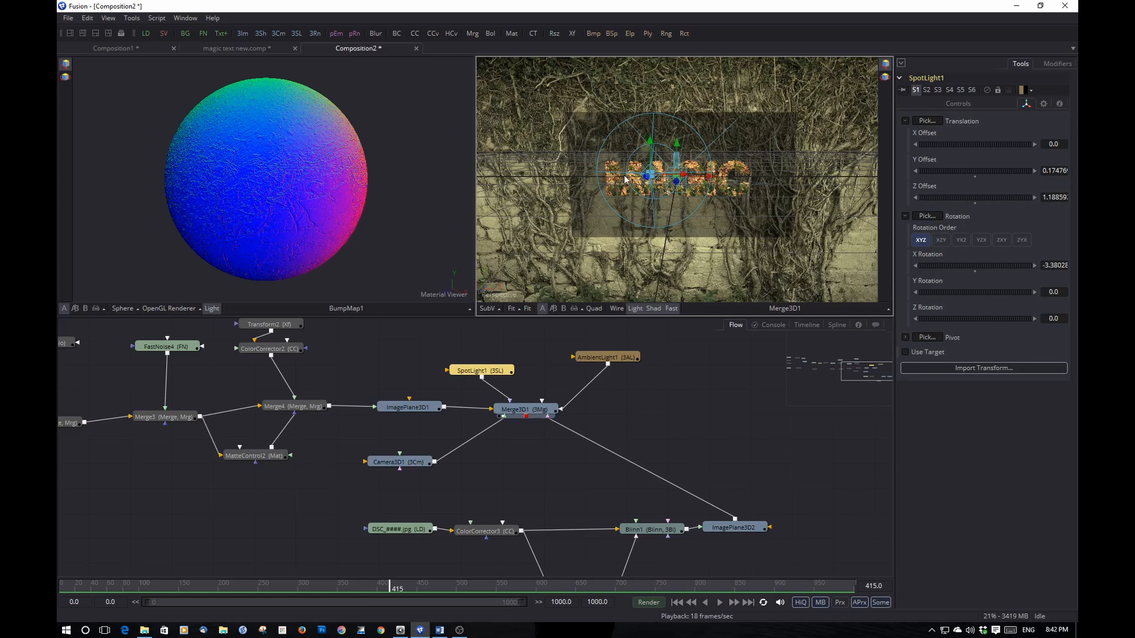
pyautogui.click(407, 408)
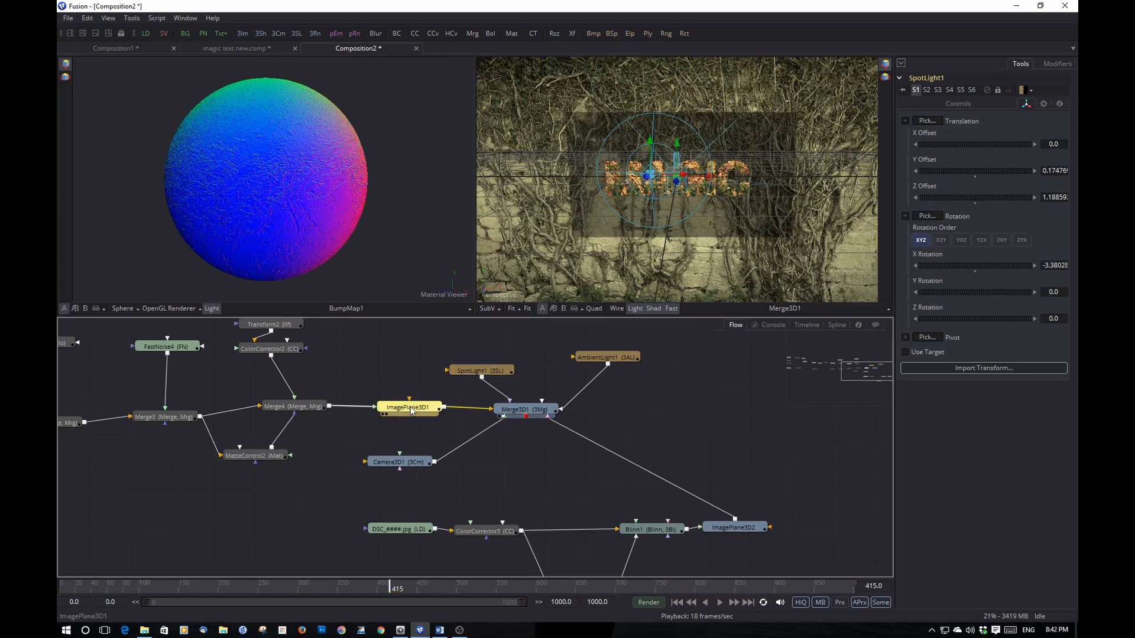
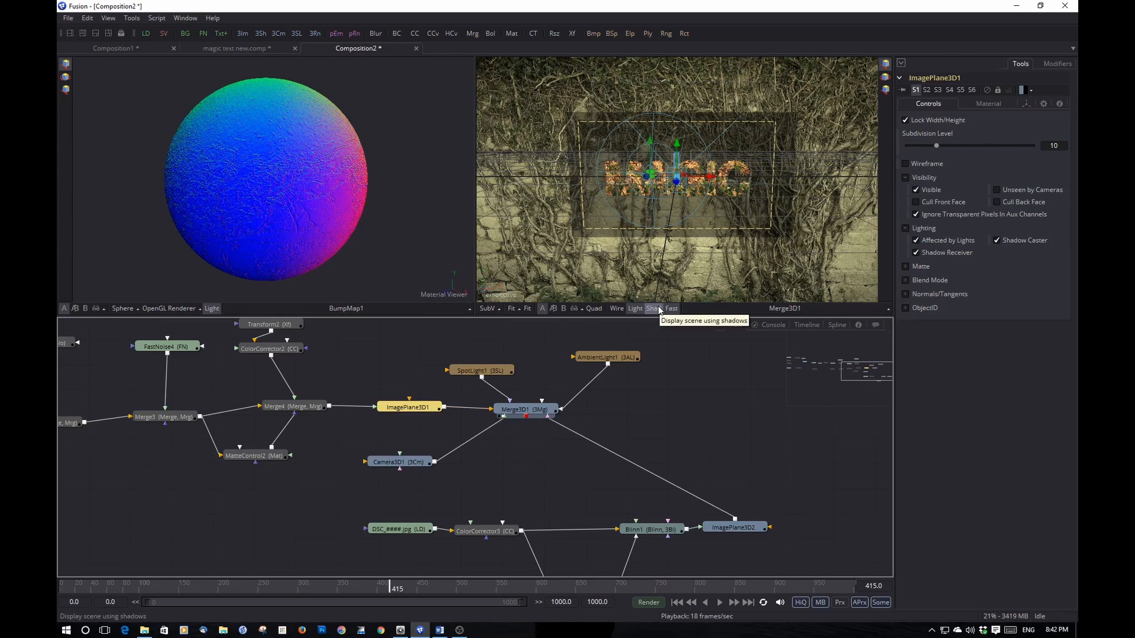
pyautogui.click(542, 414)
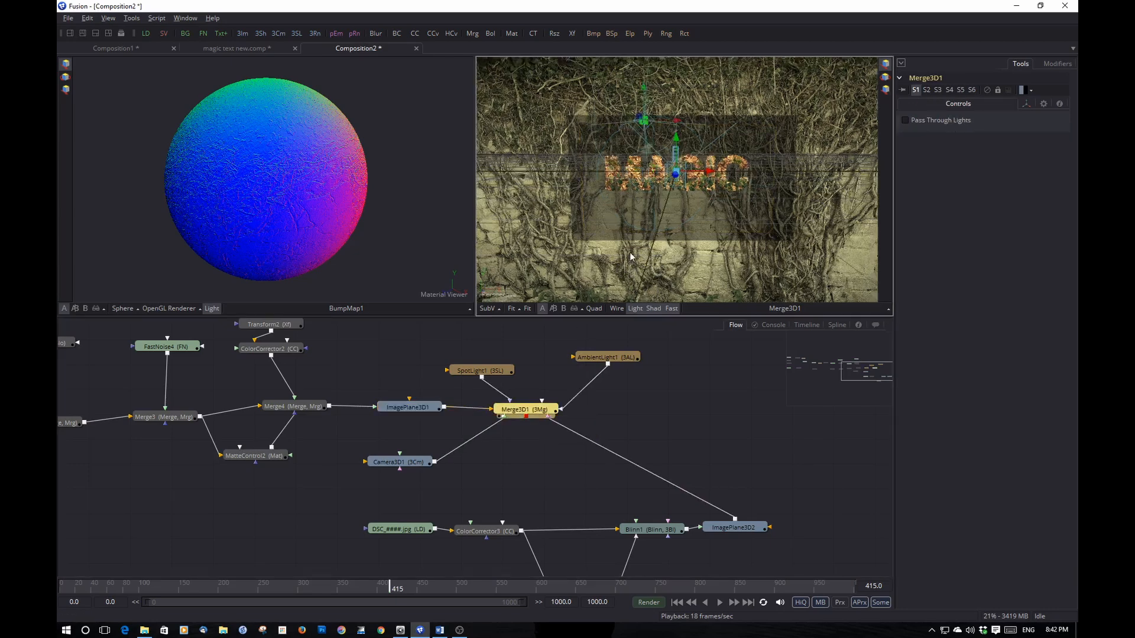
pyautogui.moveTo(630, 253)
pyautogui.mouseDown()
pyautogui.moveTo(629, 240)
pyautogui.moveTo(622, 255)
pyautogui.moveTo(633, 255)
pyautogui.mouseUp()
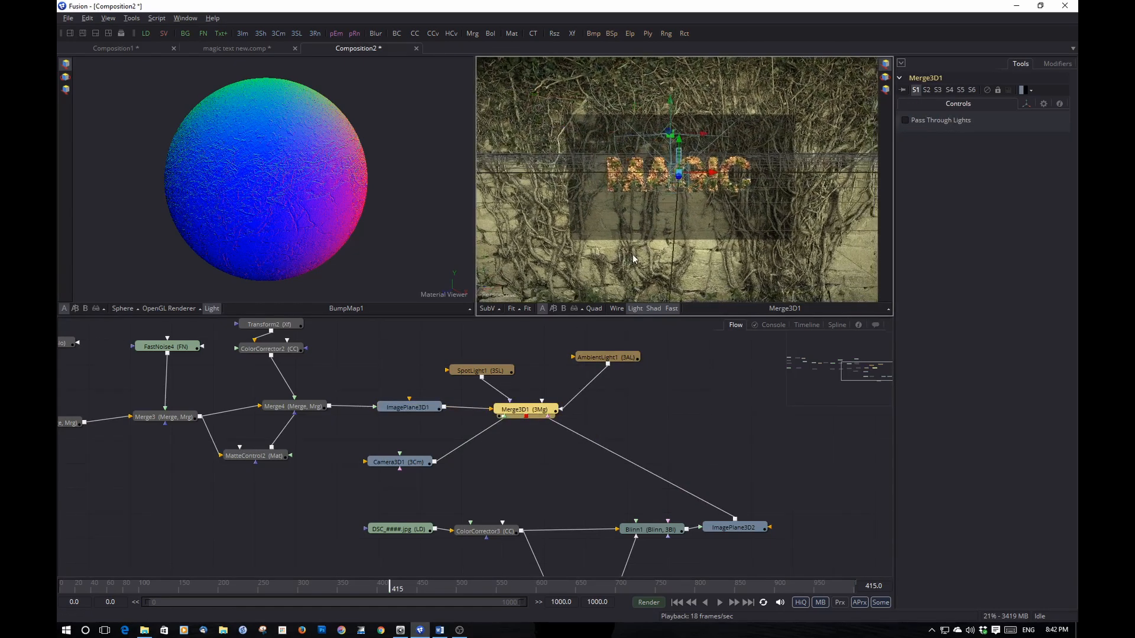
pyautogui.moveTo(715, 254); pyautogui.dragTo(711, 248)
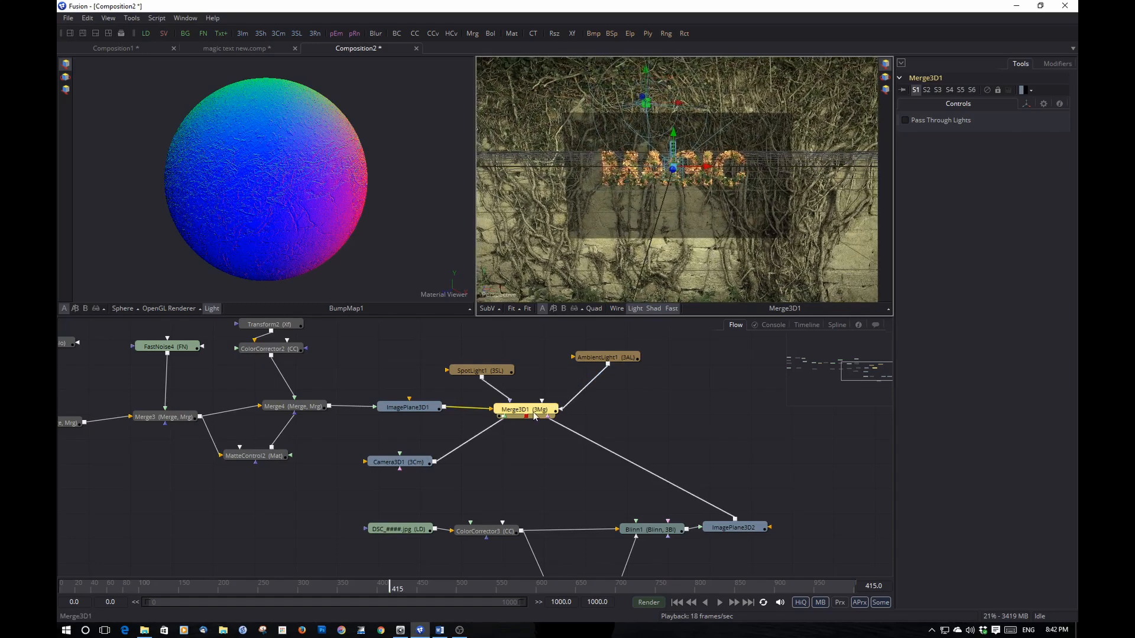
# Copy the current perspective point of view to Camera3D1 and view the scene through that camera.
pyautogui.rightClick(496, 292)
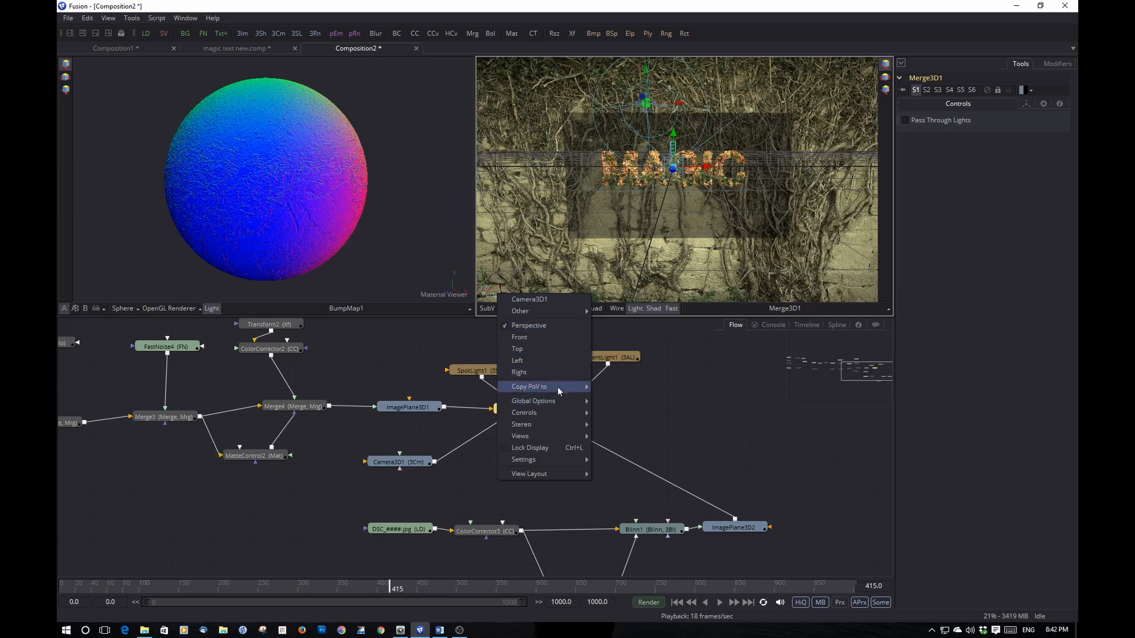
pyautogui.moveTo(558, 387)
pyautogui.click(633, 388)
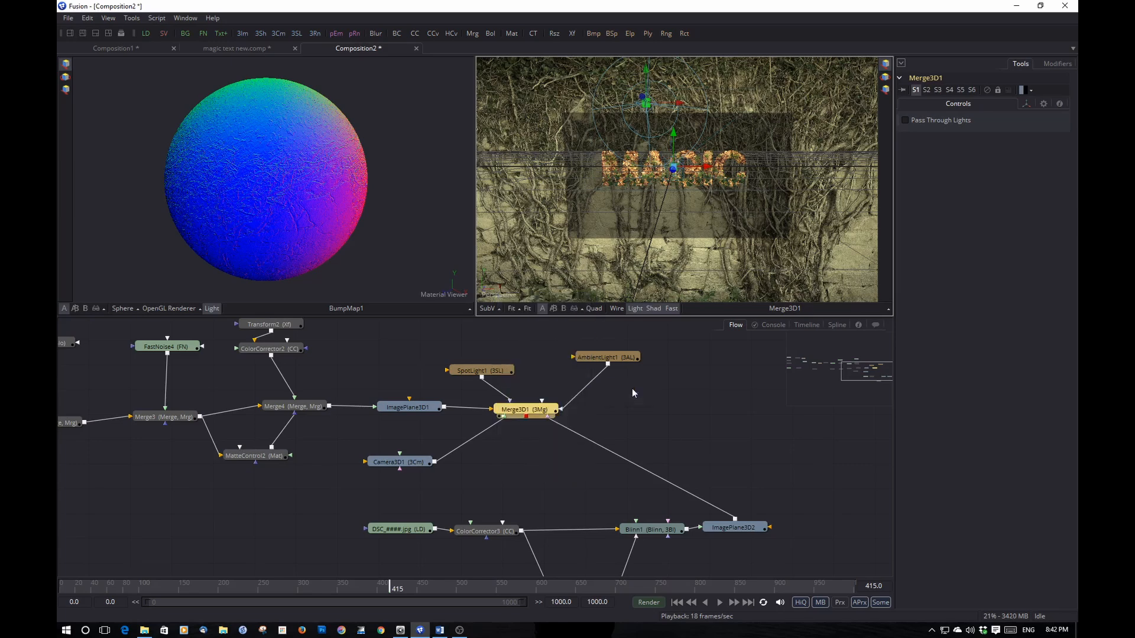
pyautogui.rightClick(509, 294)
pyautogui.click(539, 309)
# Add a Renderer 3D node after Merge3D1 and show its output in the first viewer.
pyautogui.click(531, 410)
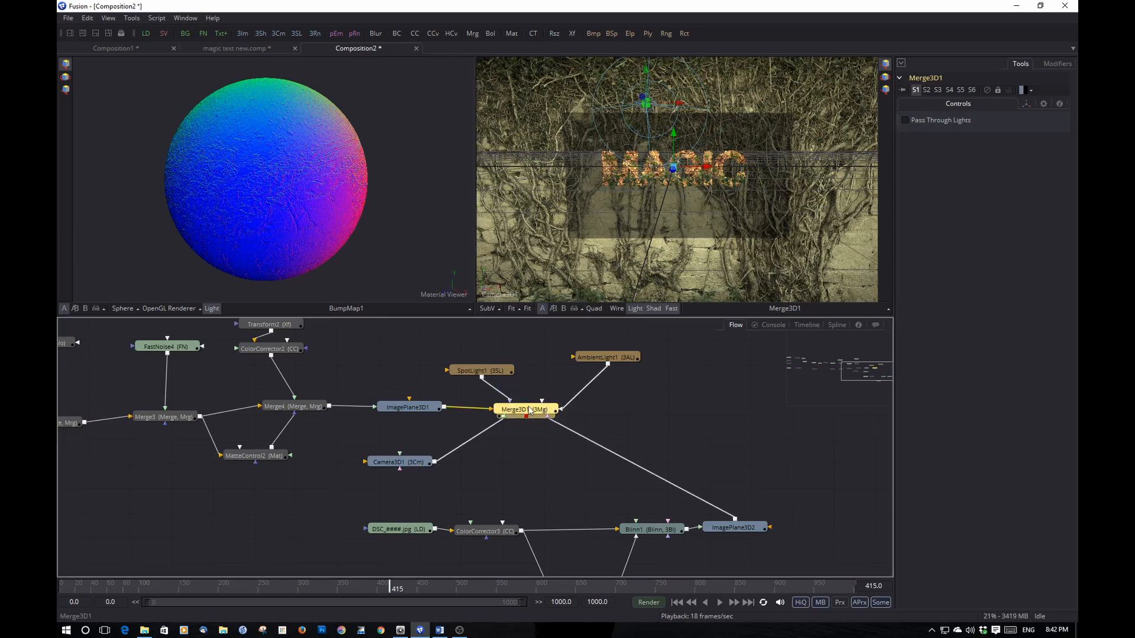
pyautogui.hotkey('ctrl', 'space')
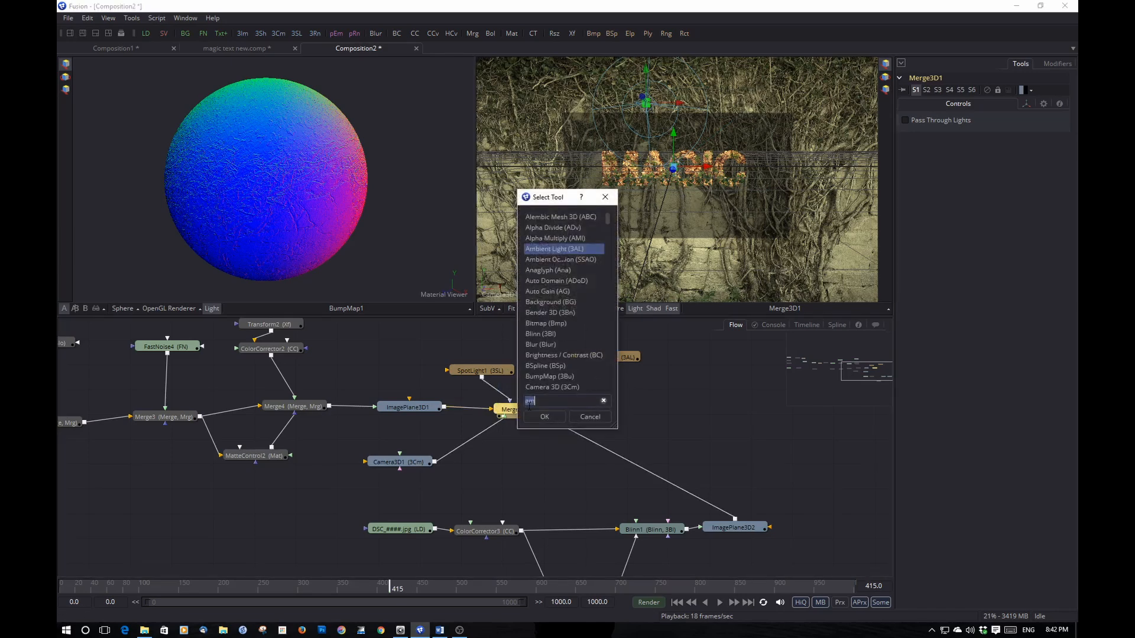
pyautogui.write('rende')
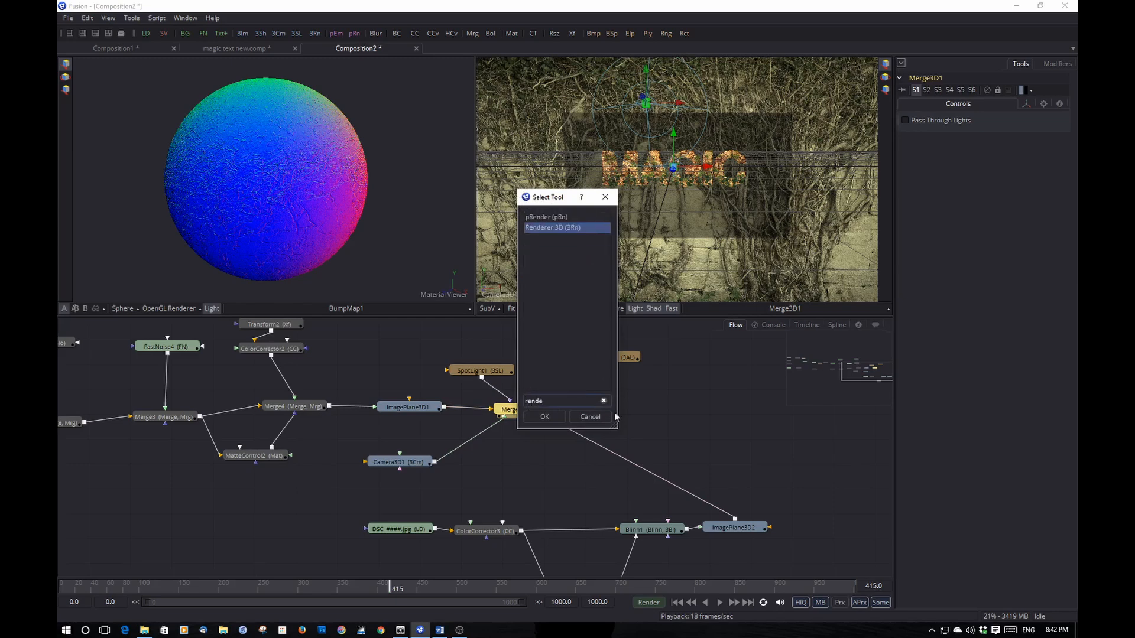
pyautogui.click(544, 417)
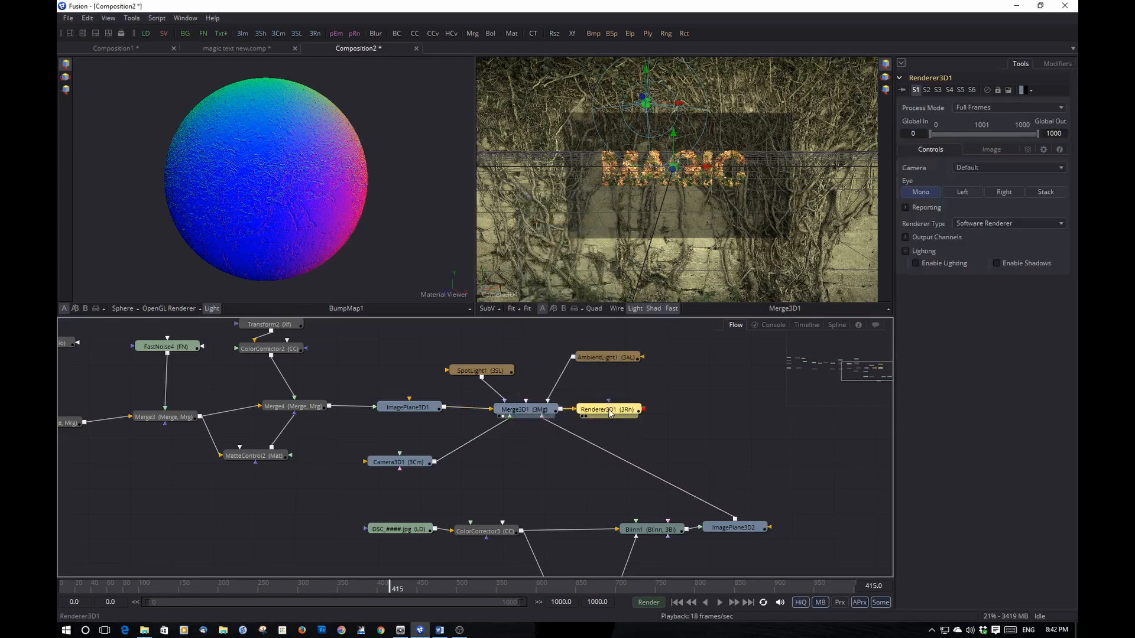
pyautogui.press('1')
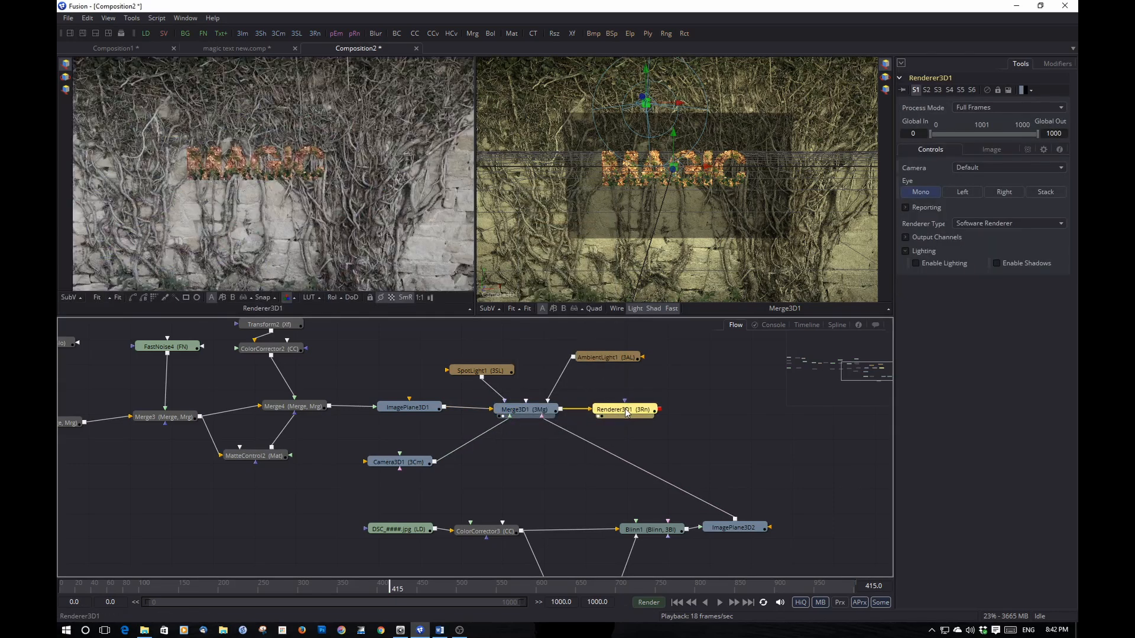
# Enable lighting and shadows on Renderer3D1 and bring the camera closer to the MAGIC text.
pyautogui.click(916, 264)
pyautogui.click(996, 263)
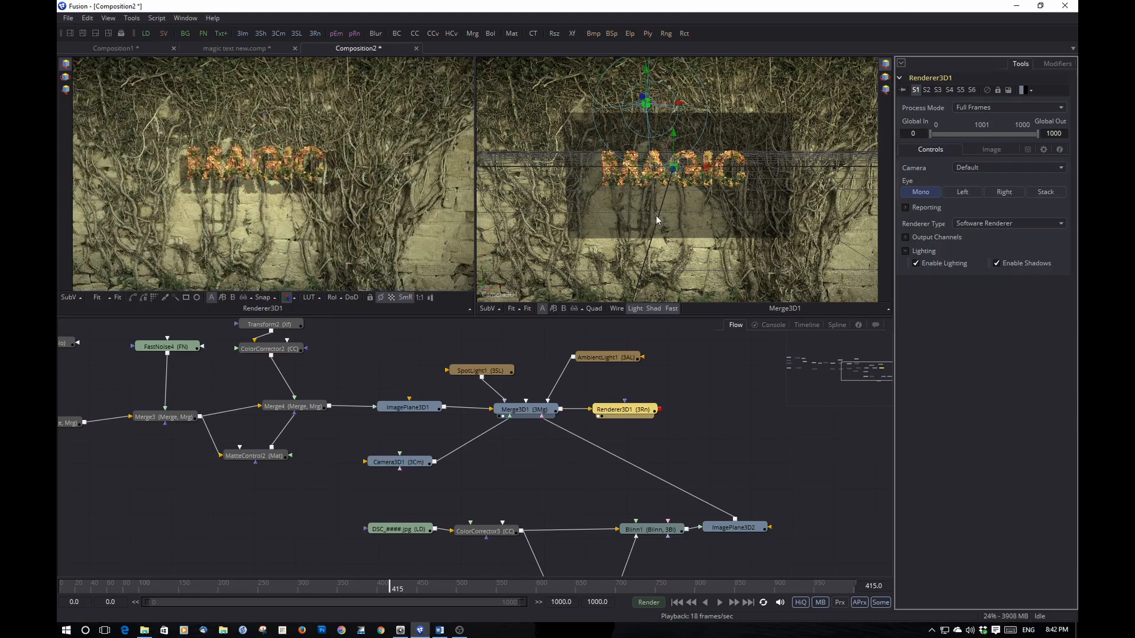
pyautogui.scroll(3, 657, 220)
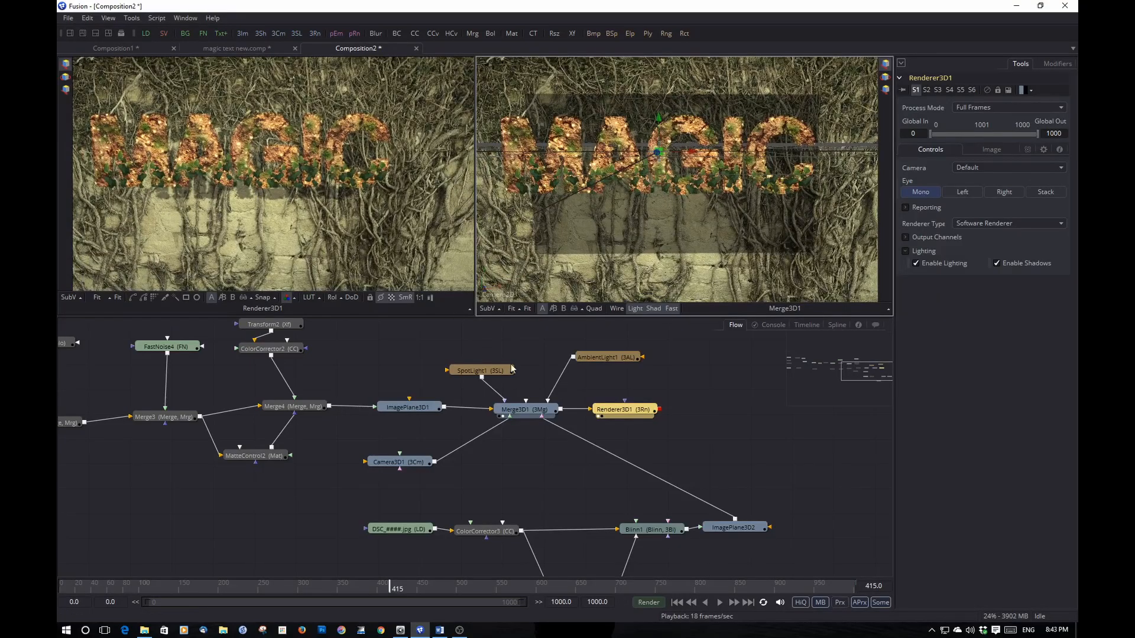
# Set the shadow softness of SpotLight1 to Constant.
pyautogui.click(479, 371)
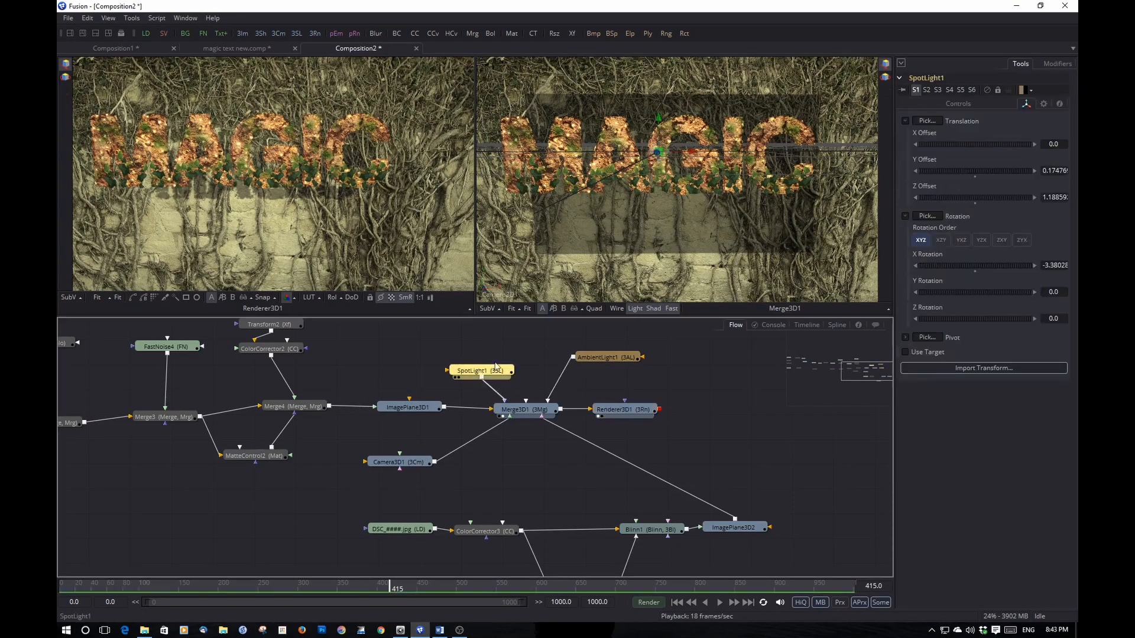
pyautogui.click(975, 103)
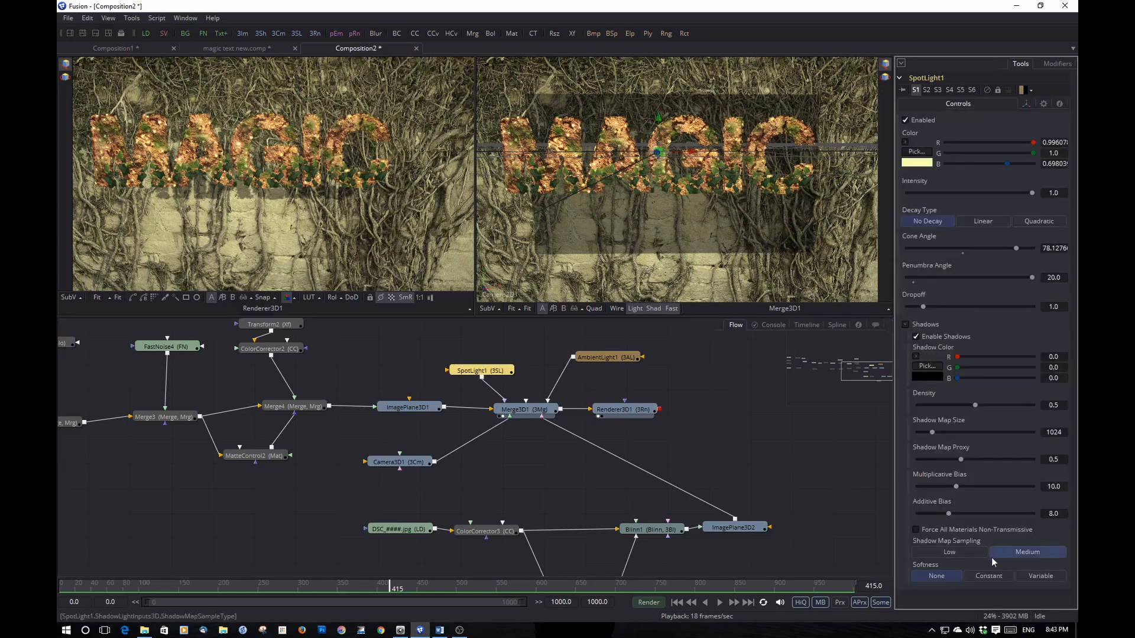
pyautogui.click(1001, 578)
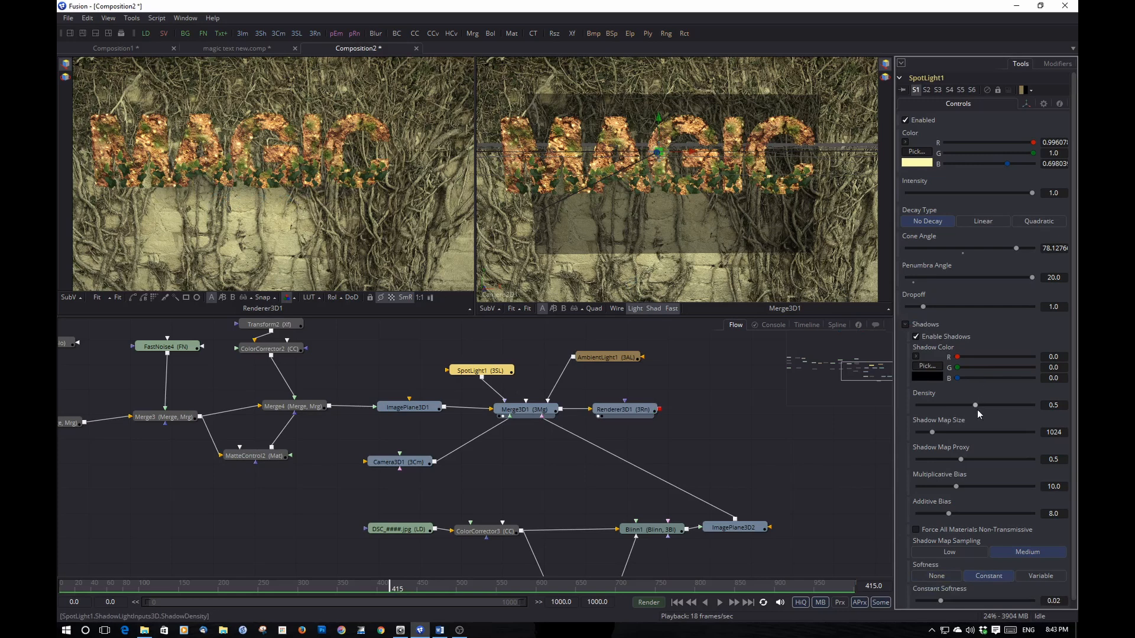
# Raise the shadow density of SpotLight1 to about 0.77 and switch the Merge3D1 viewer from the camera to the Perspective view.
pyautogui.moveTo(974, 403); pyautogui.dragTo(1006, 399)
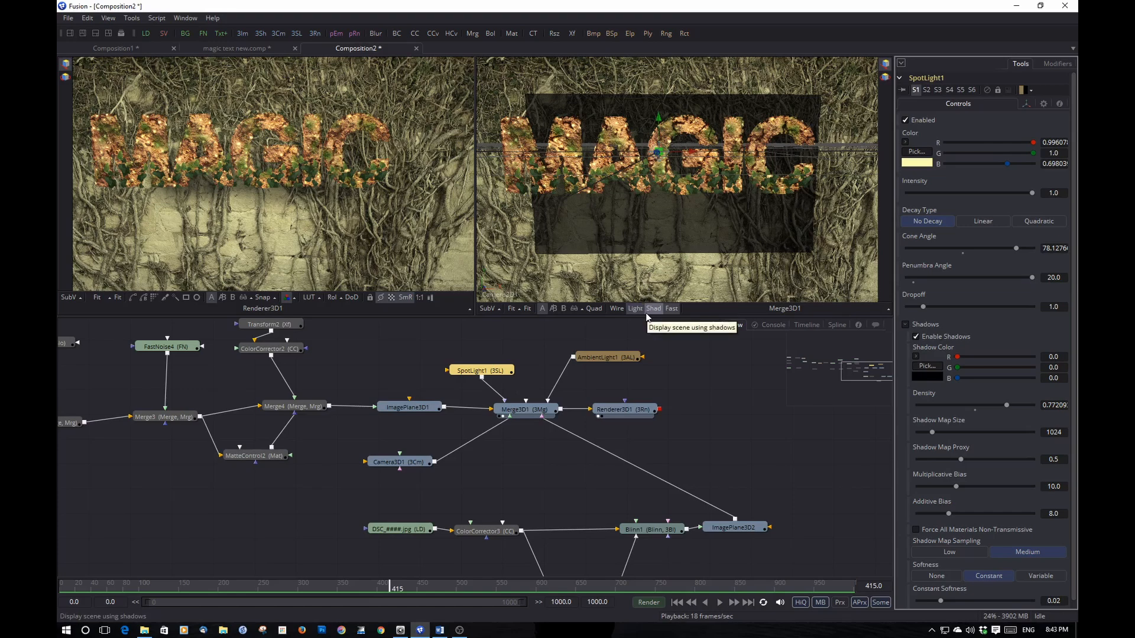
pyautogui.rightClick(509, 296)
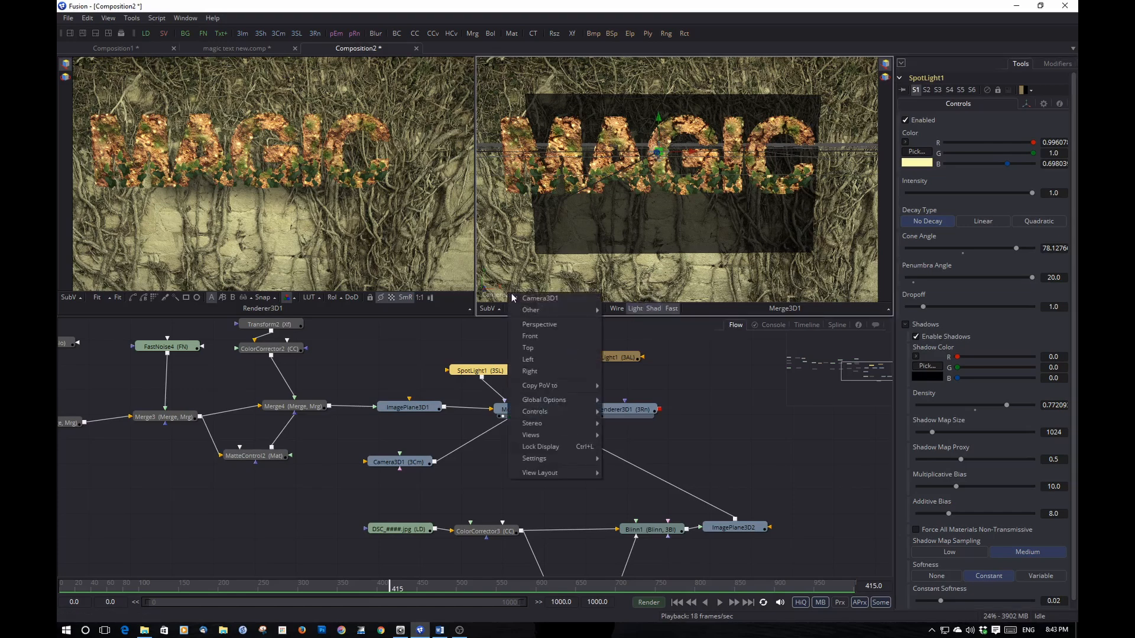
pyautogui.click(544, 322)
pyautogui.moveTo(695, 244); pyautogui.dragTo(583, 114)
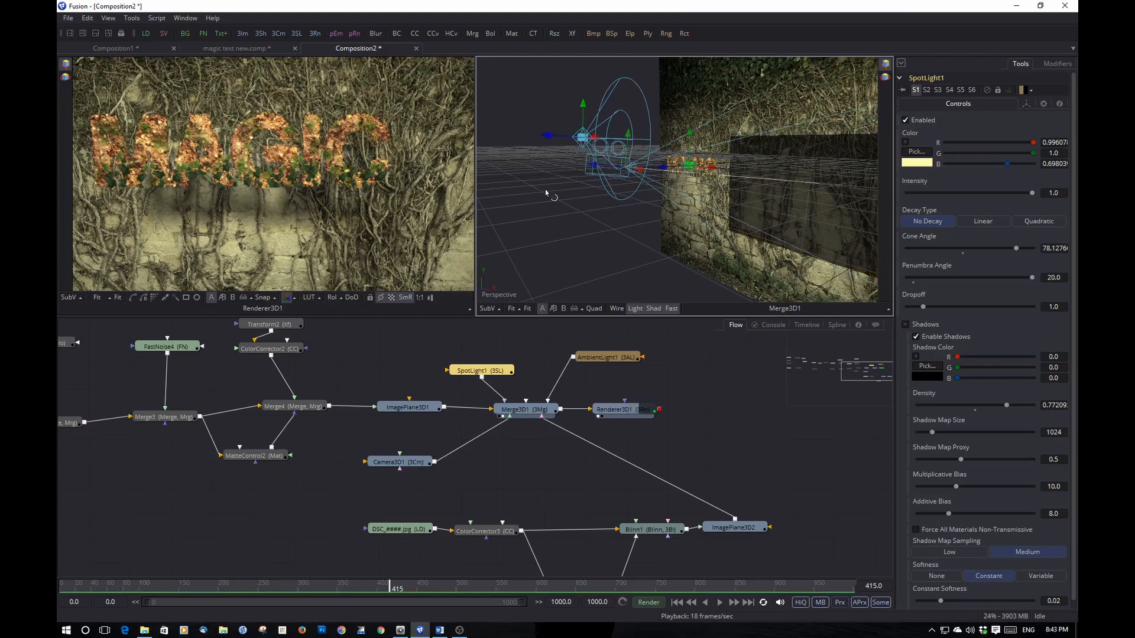
pyautogui.moveTo(539, 209); pyautogui.dragTo(634, 208)
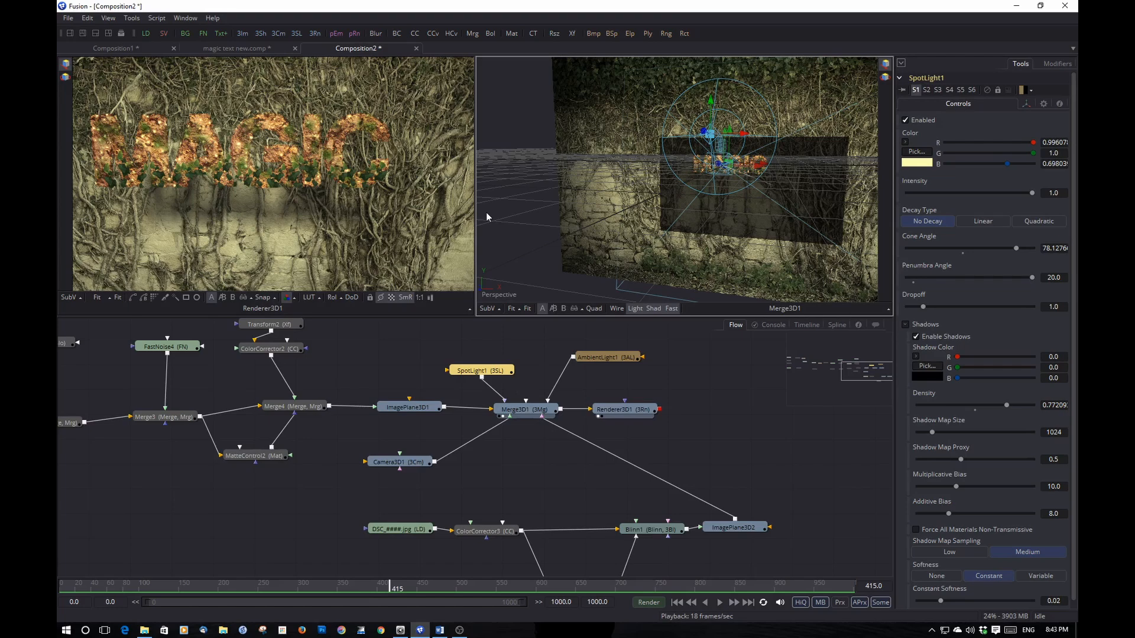
pyautogui.moveTo(663, 218); pyautogui.dragTo(686, 237)
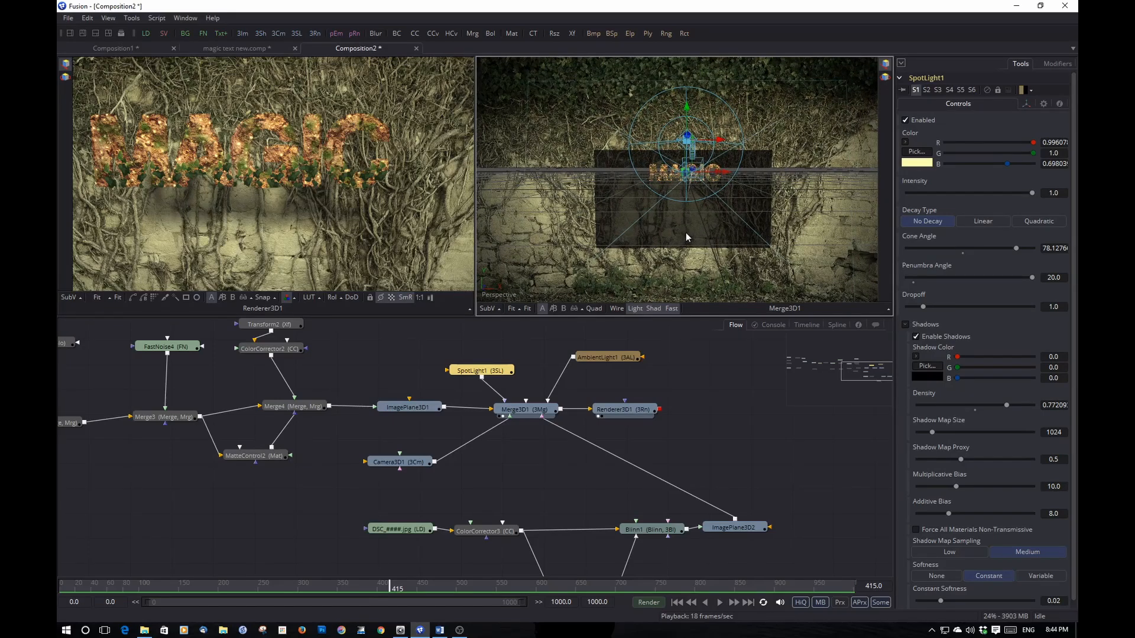
# Add a pEmitter node connected to a pRender node in free flow space and show pRender1 in the first viewer.
pyautogui.moveTo(742, 466); pyautogui.dragTo(579, 487)
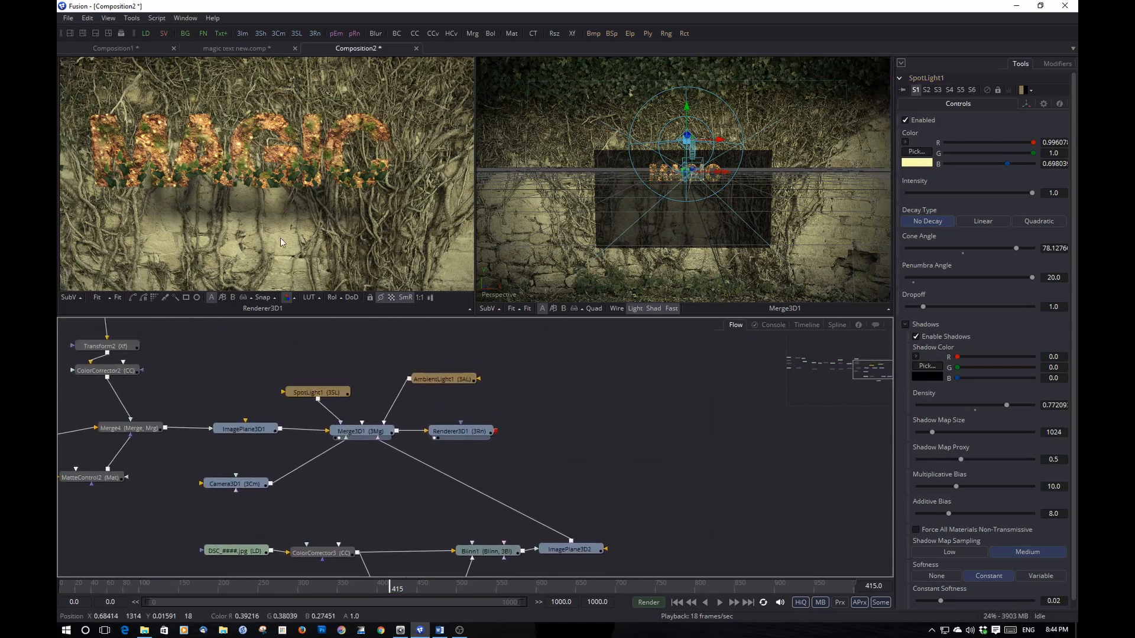
pyautogui.click(334, 34)
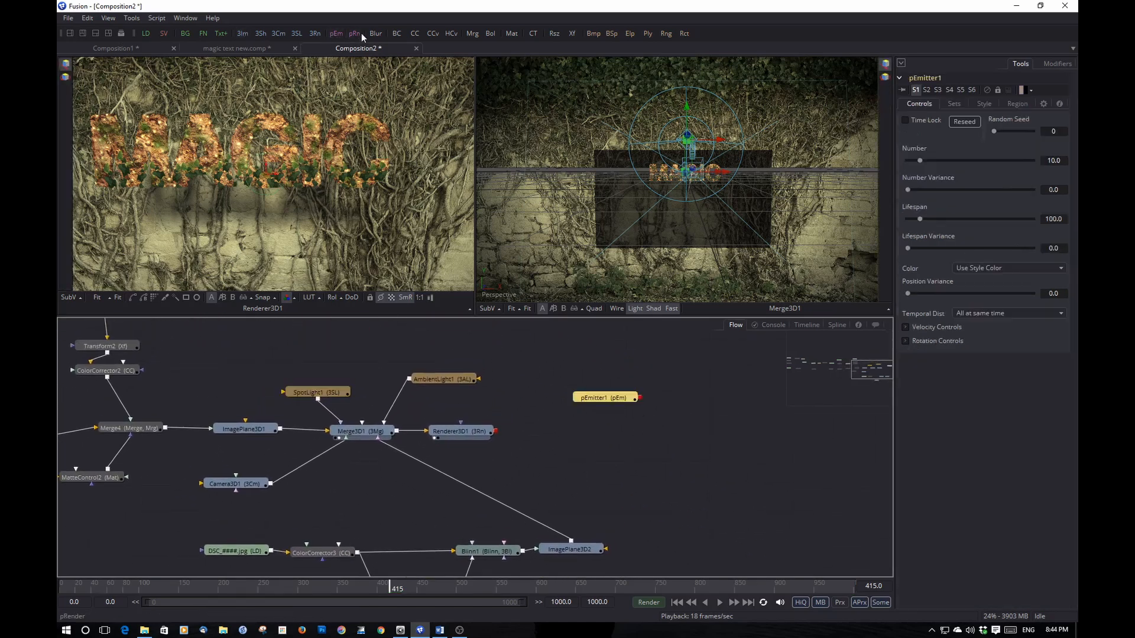
pyautogui.click(354, 33)
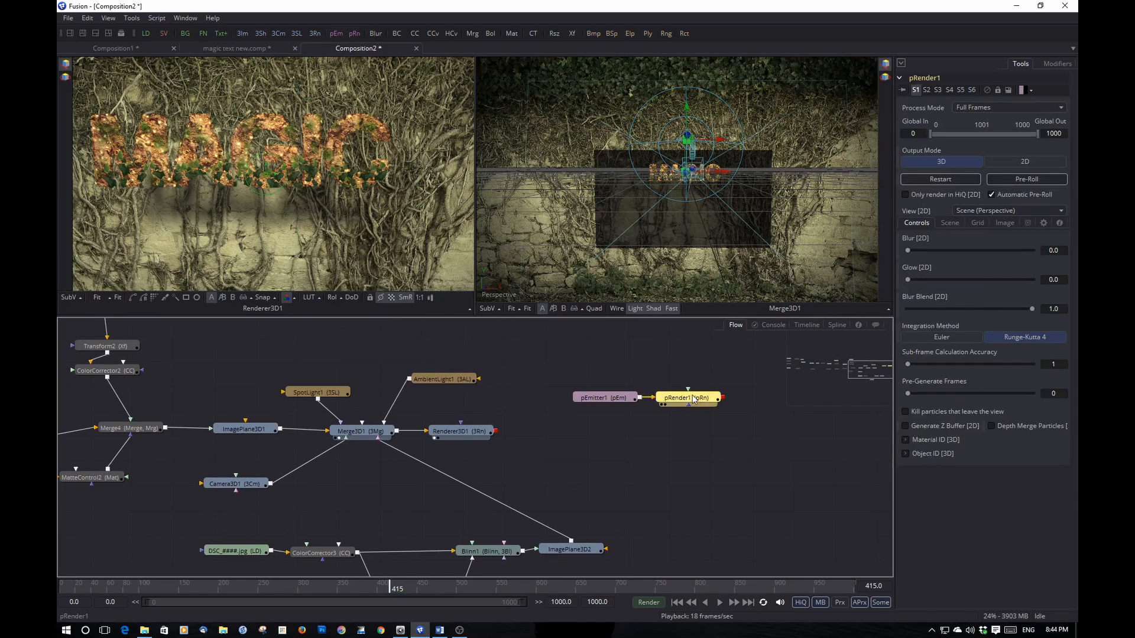
pyautogui.moveTo(694, 399); pyautogui.dragTo(301, 184)
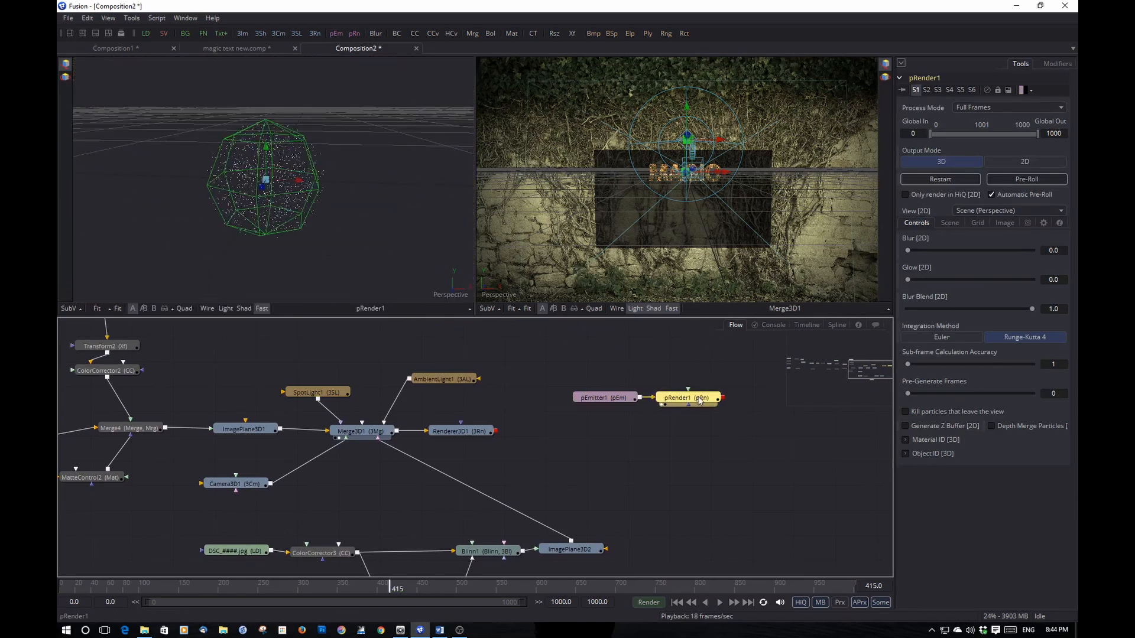
pyautogui.moveTo(697, 399); pyautogui.dragTo(708, 396)
# Change the region of pEmitter1 to Cube and raise its width, height and depth to 1.0.
pyautogui.click(616, 393)
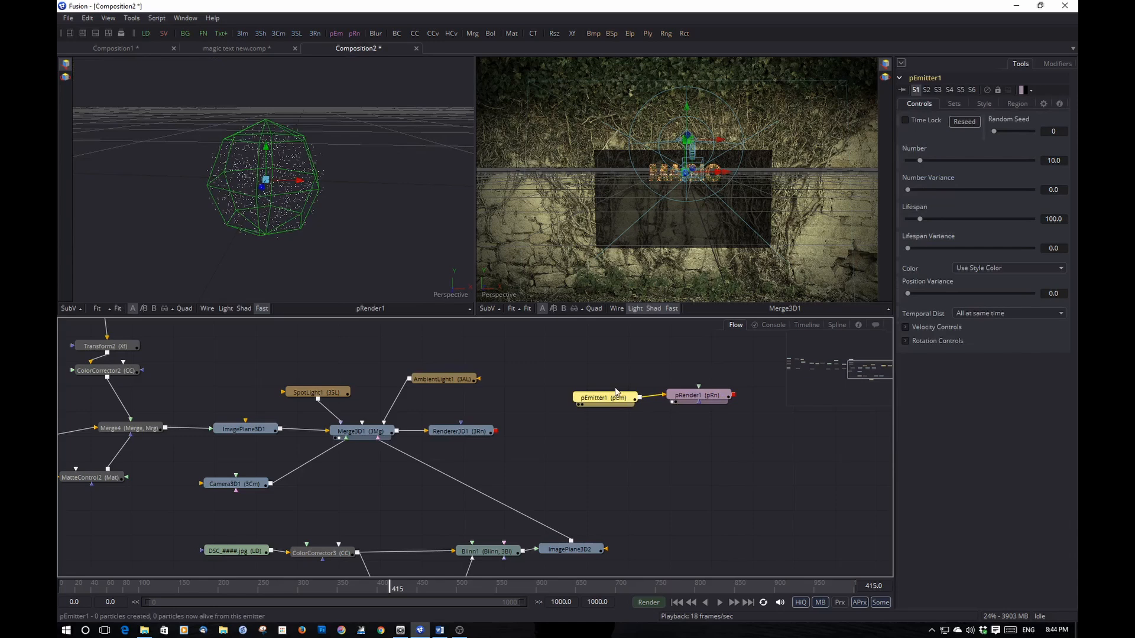
pyautogui.click(1017, 103)
pyautogui.click(1011, 123)
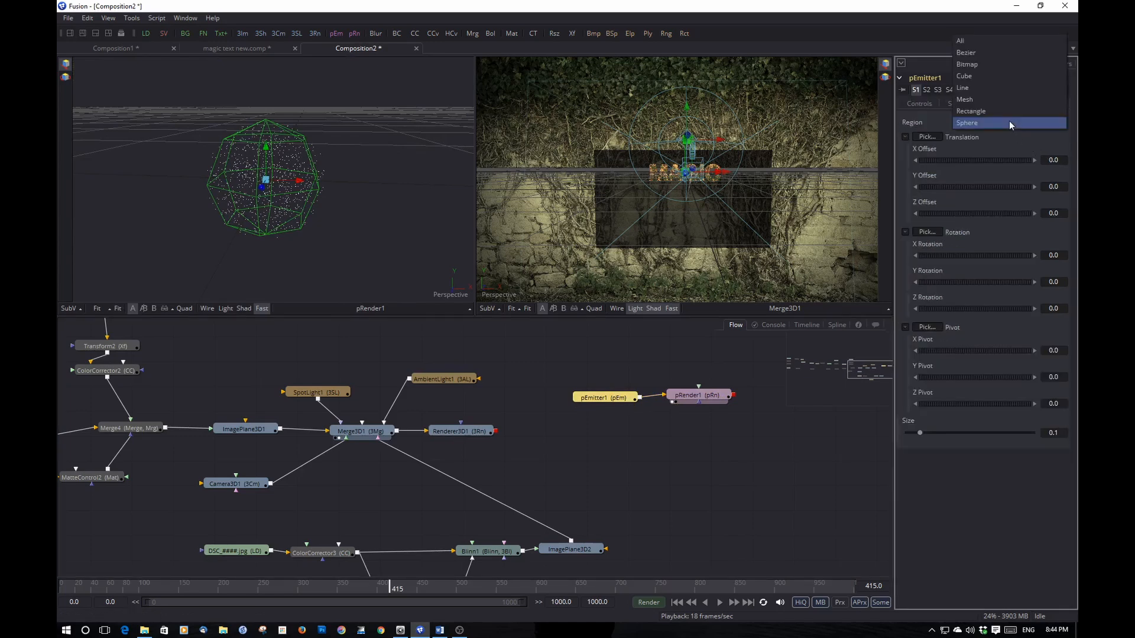
pyautogui.click(983, 79)
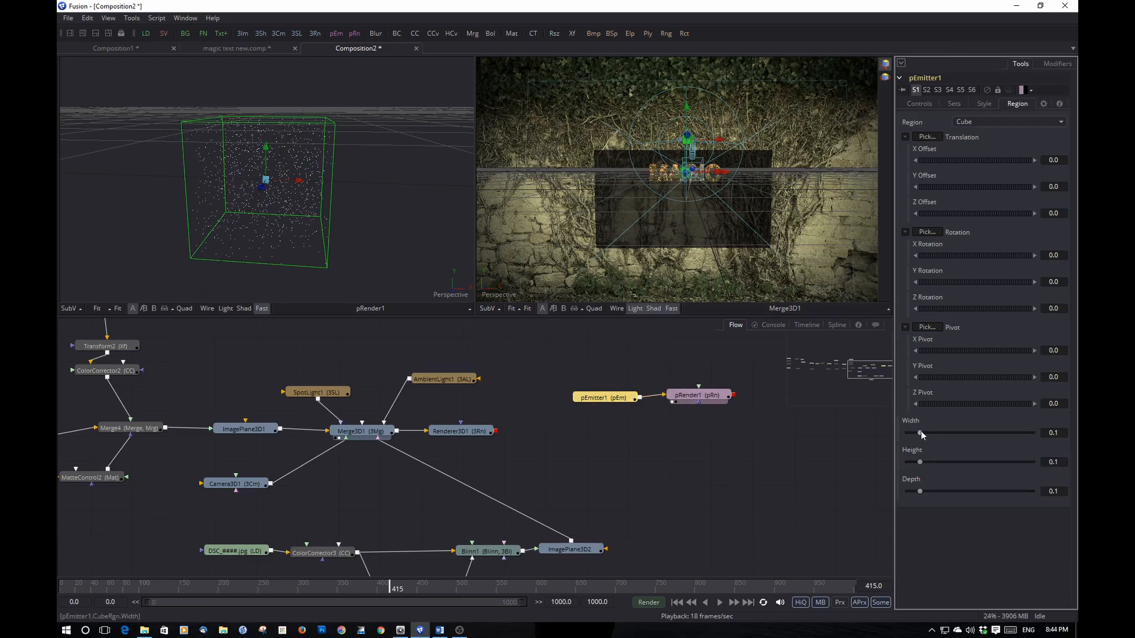
pyautogui.moveTo(921, 433); pyautogui.dragTo(1038, 442)
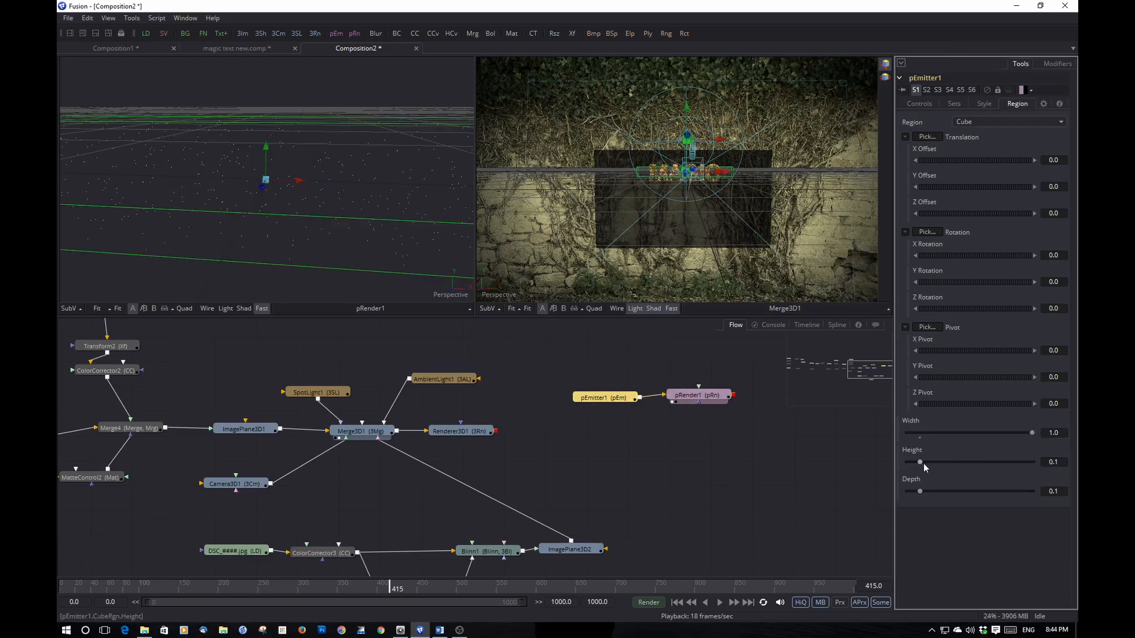
pyautogui.moveTo(920, 462); pyautogui.dragTo(1034, 469)
pyautogui.moveTo(927, 491); pyautogui.dragTo(1033, 492)
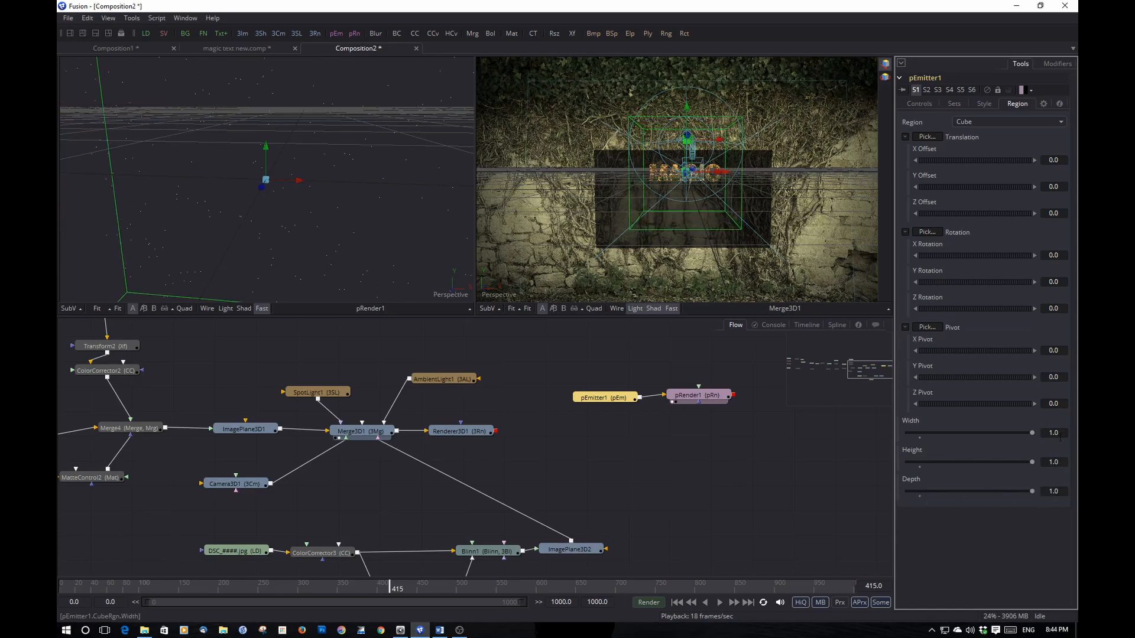
# Set the width, height and depth of the emitter's cube region to 3.0.
pyautogui.click(1058, 434)
pyautogui.write('3')
pyautogui.click(1064, 462)
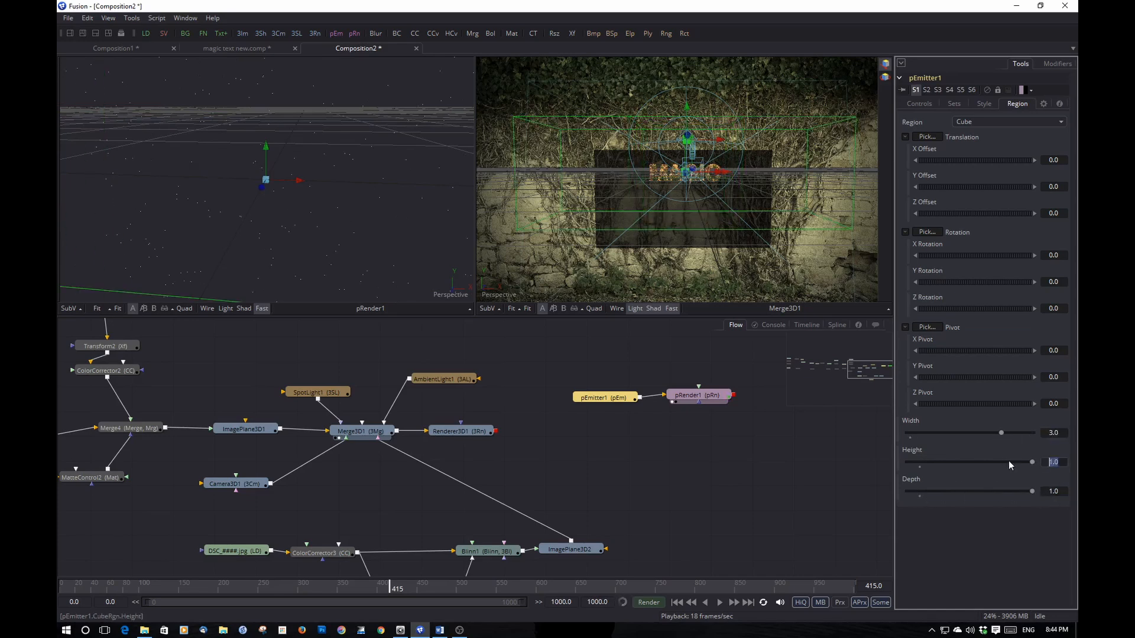
pyautogui.write('3')
pyautogui.click(1058, 491)
pyautogui.write('3')
pyautogui.press('Return')
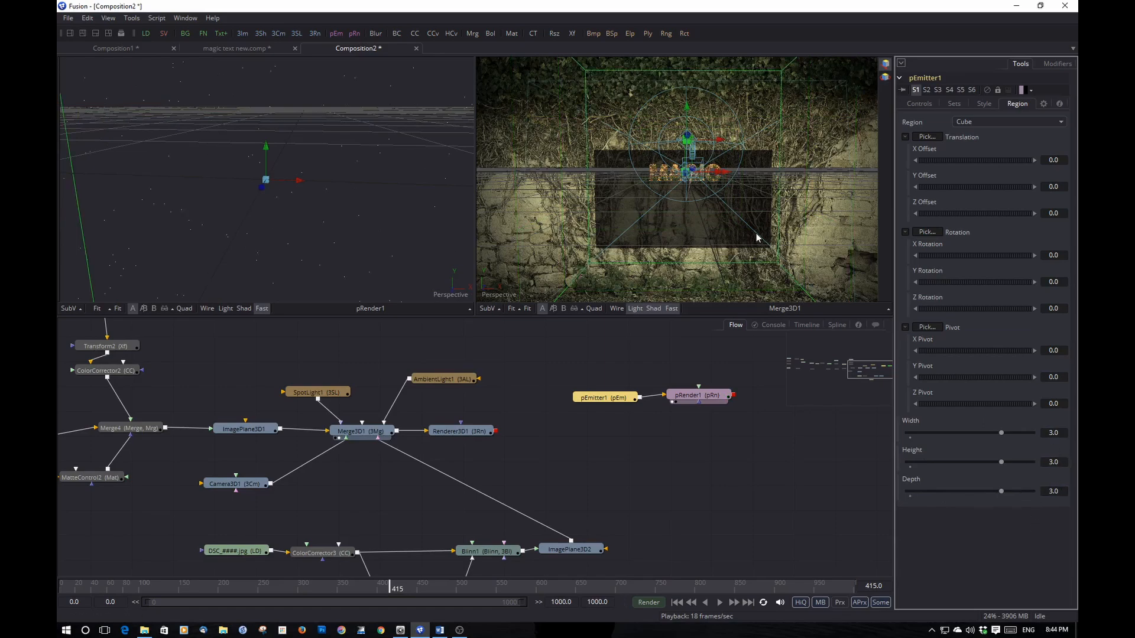
# Enlarge the emitter's cube region to a width of 6.0 and a height of 5.0, checking it against the wall.
pyautogui.moveTo(756, 238); pyautogui.dragTo(770, 271)
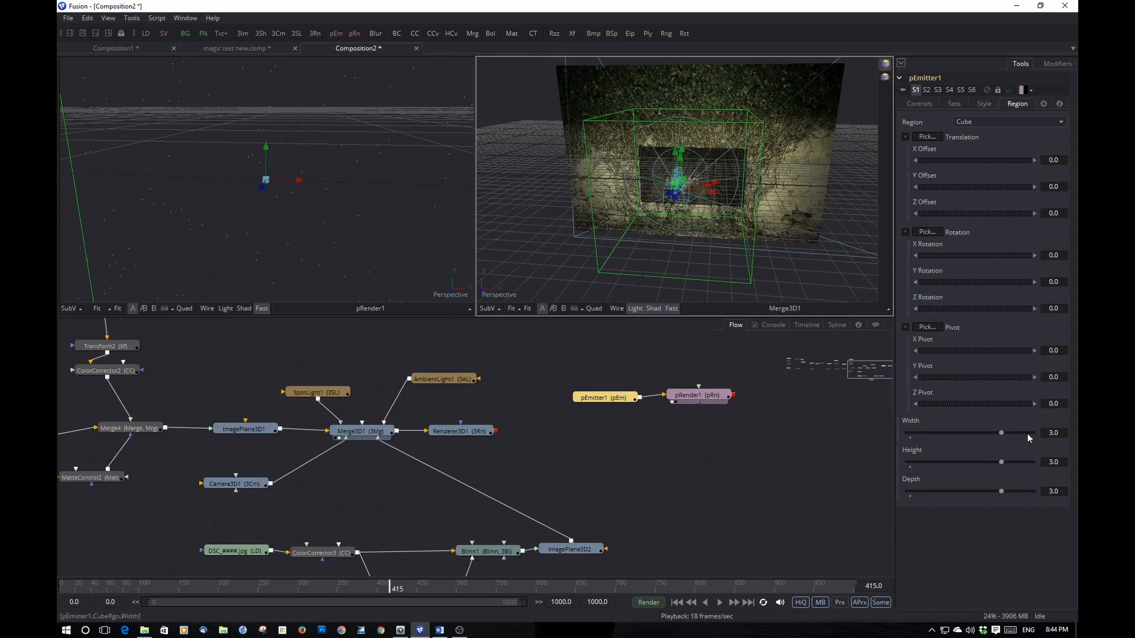
pyautogui.moveTo(1001, 433)
pyautogui.mouseDown()
pyautogui.moveTo(1071, 438)
pyautogui.moveTo(989, 428)
pyautogui.mouseUp()
pyautogui.write('6')
pyautogui.click(1027, 558)
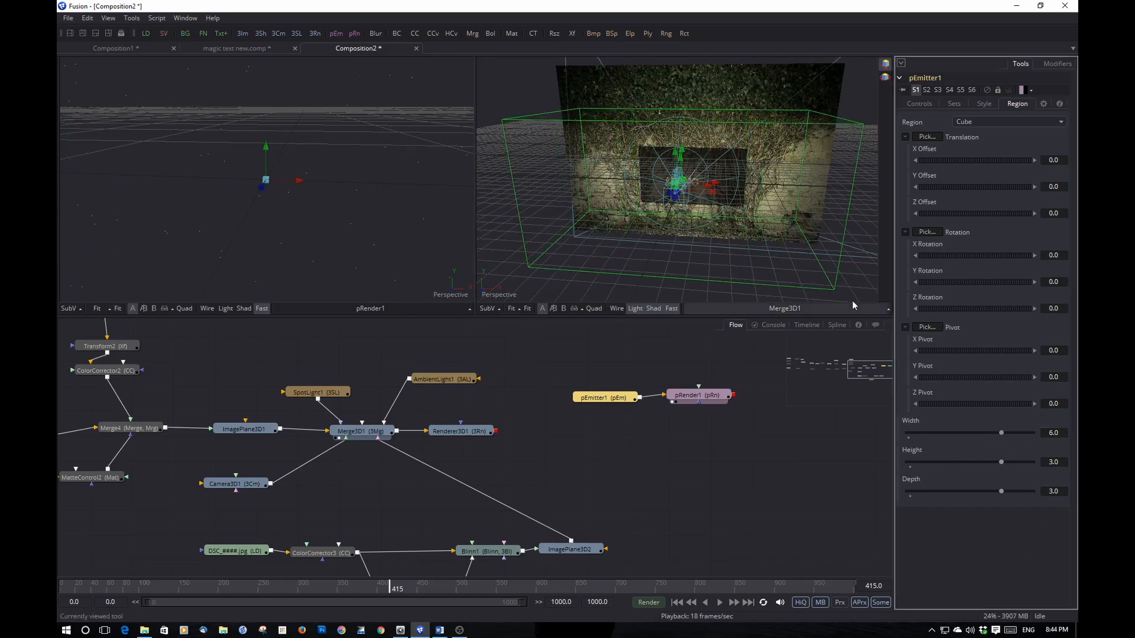
pyautogui.moveTo(1064, 464); pyautogui.dragTo(1002, 465)
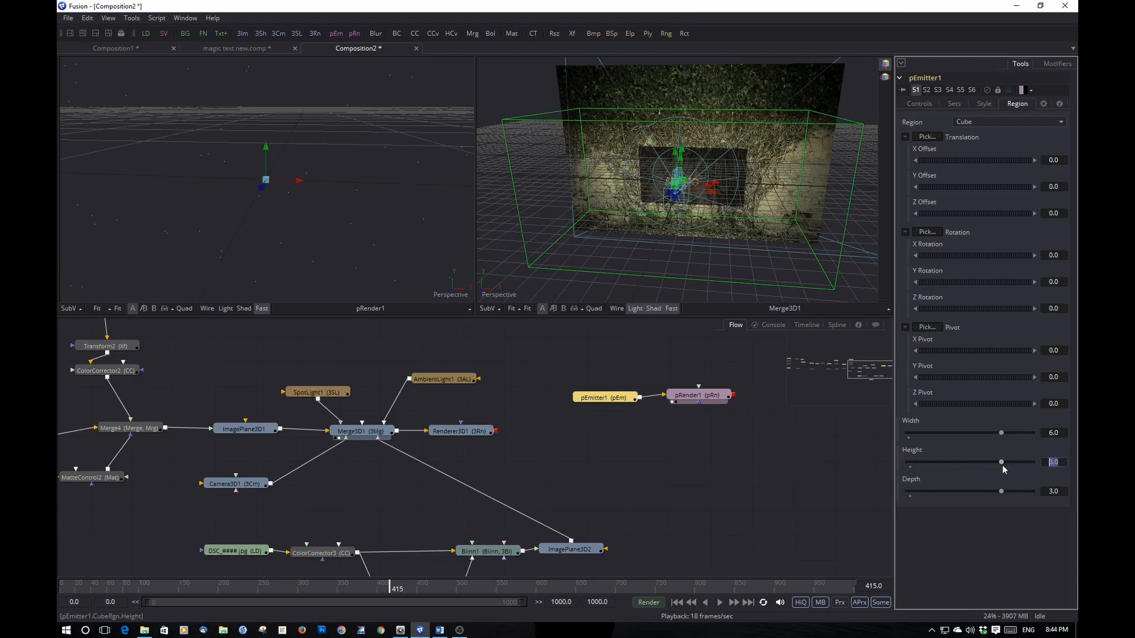
pyautogui.write('5')
pyautogui.click(1028, 527)
pyautogui.moveTo(840, 290); pyautogui.dragTo(710, 342)
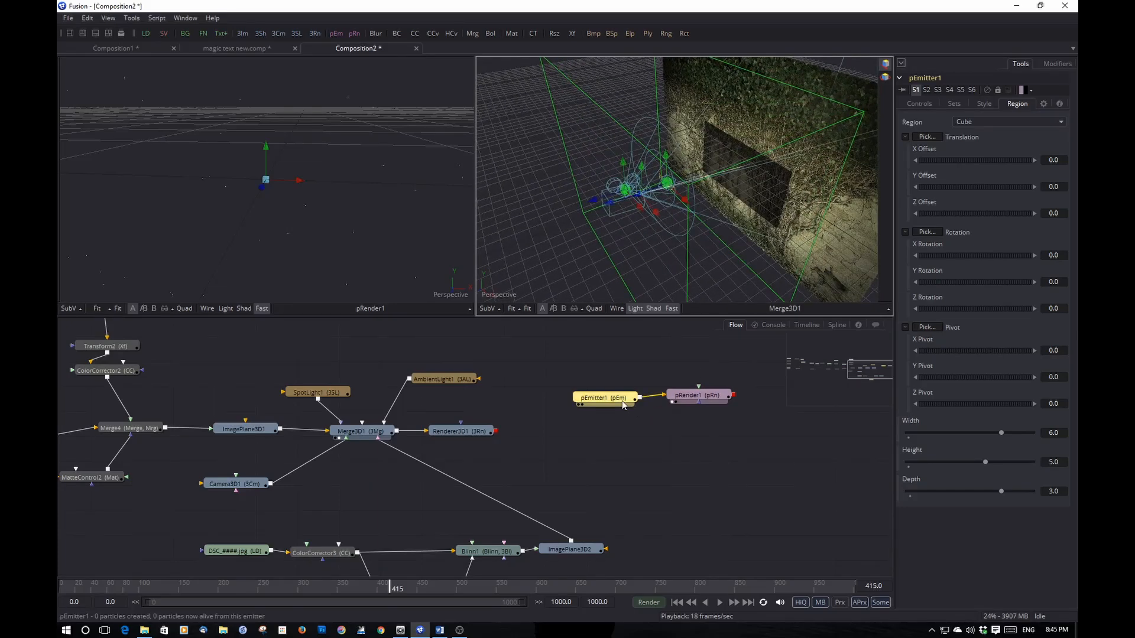
# Set the particle Number of pEmitter1 to 250 at frame 0 and animate that value.
pyautogui.click(930, 103)
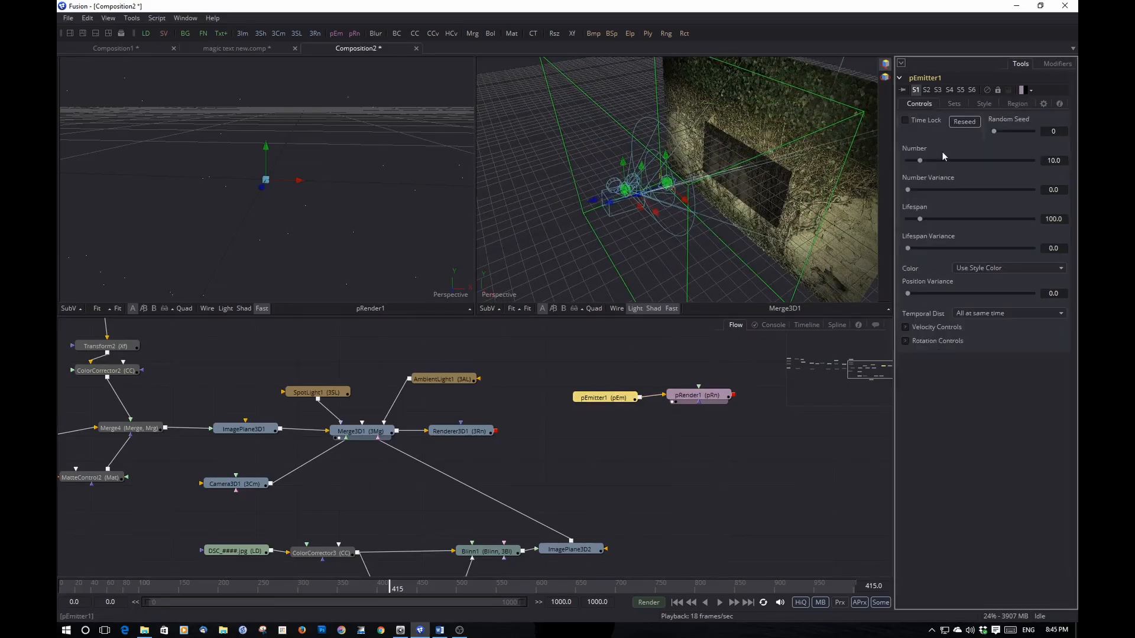
pyautogui.click(677, 603)
pyautogui.moveTo(920, 161); pyautogui.dragTo(1041, 167)
pyautogui.click(1053, 160)
pyautogui.write('250')
pyautogui.press('Return')
pyautogui.rightClick(917, 153)
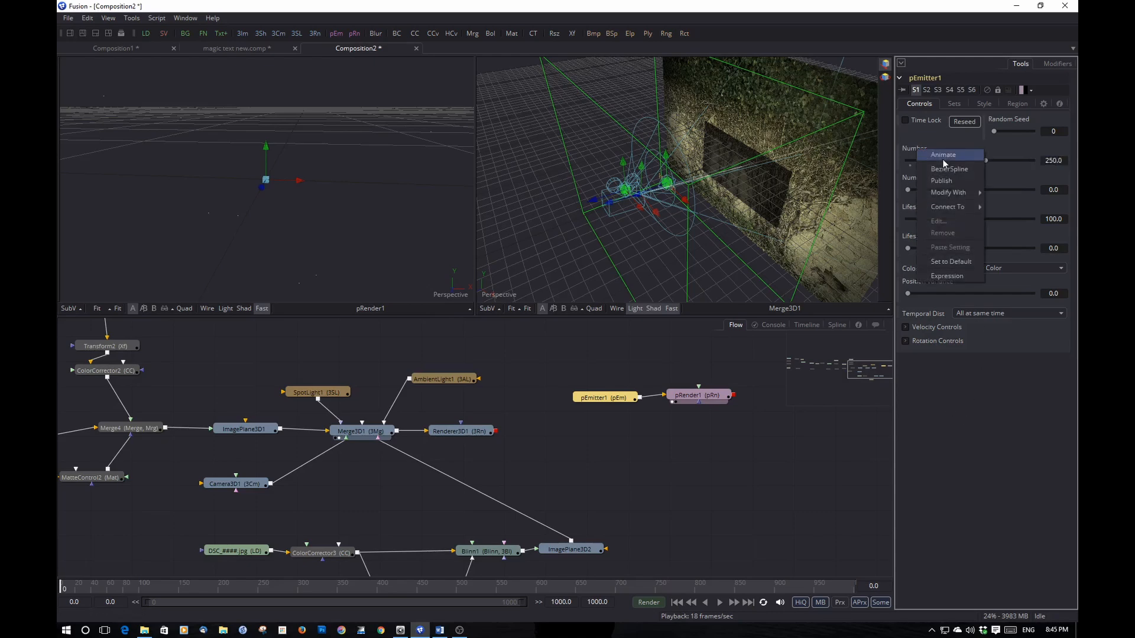
pyautogui.click(937, 155)
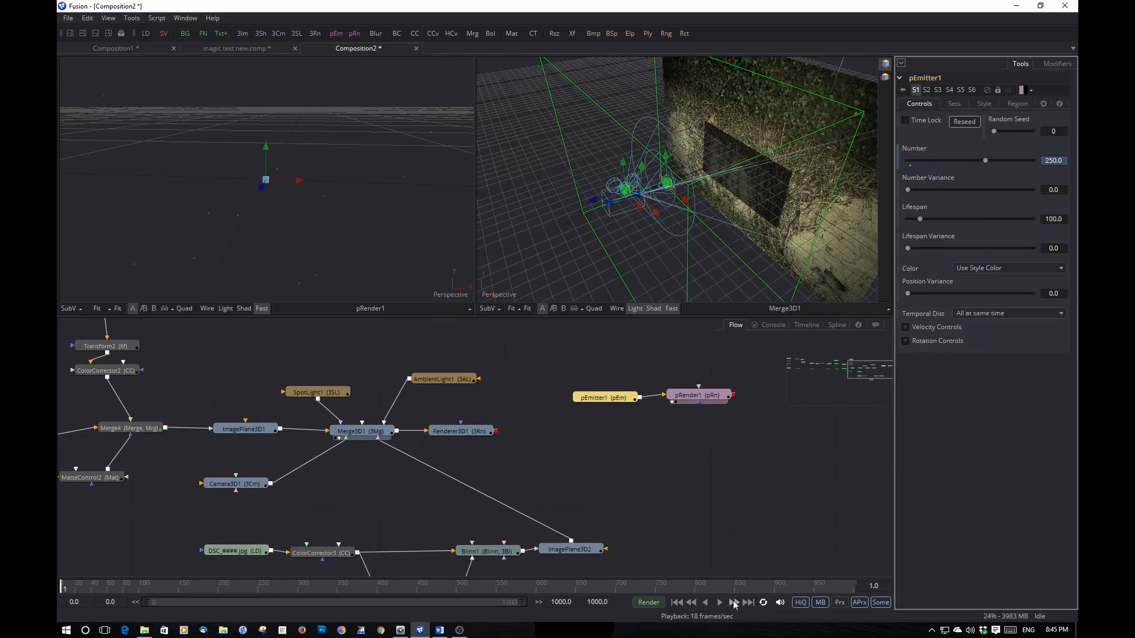
# Keyframe the emitter's particle Number to 0 at frame 1.
pyautogui.moveTo(1060, 159); pyautogui.dragTo(1034, 156)
pyautogui.write('0')
pyautogui.press('Return')
# Set the particle Lifespan of pEmitter1 to 300.
pyautogui.moveTo(920, 221); pyautogui.dragTo(1067, 227)
pyautogui.moveTo(1064, 219); pyautogui.dragTo(956, 215)
pyautogui.write('300')
pyautogui.press('Return')
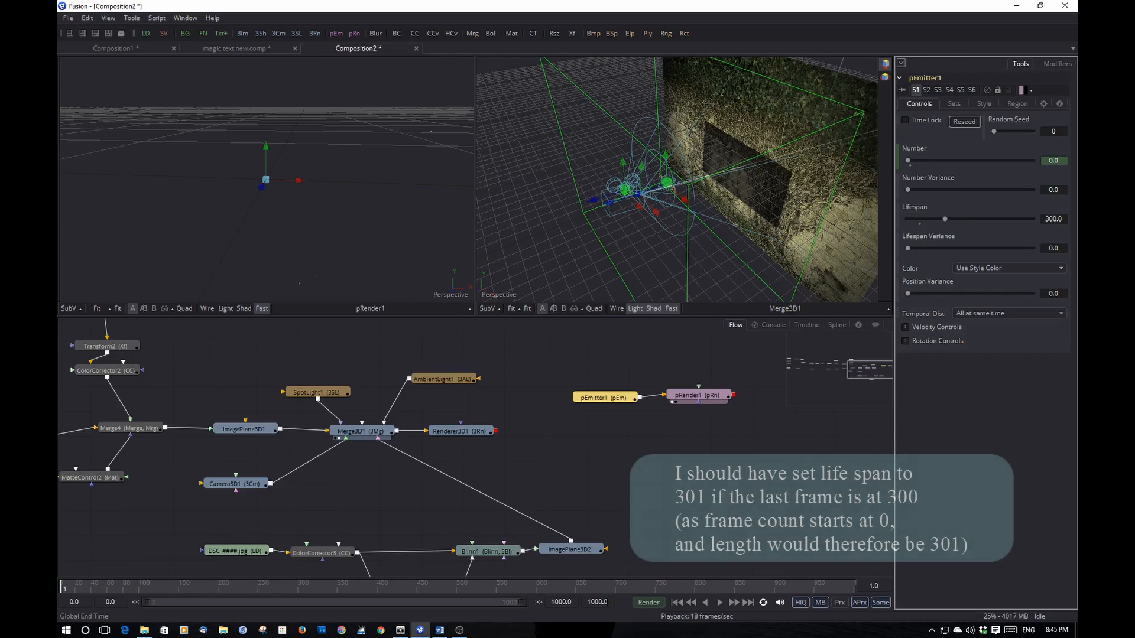
# Set the composition's global end time to 300.
pyautogui.click(598, 602)
pyautogui.write('3')
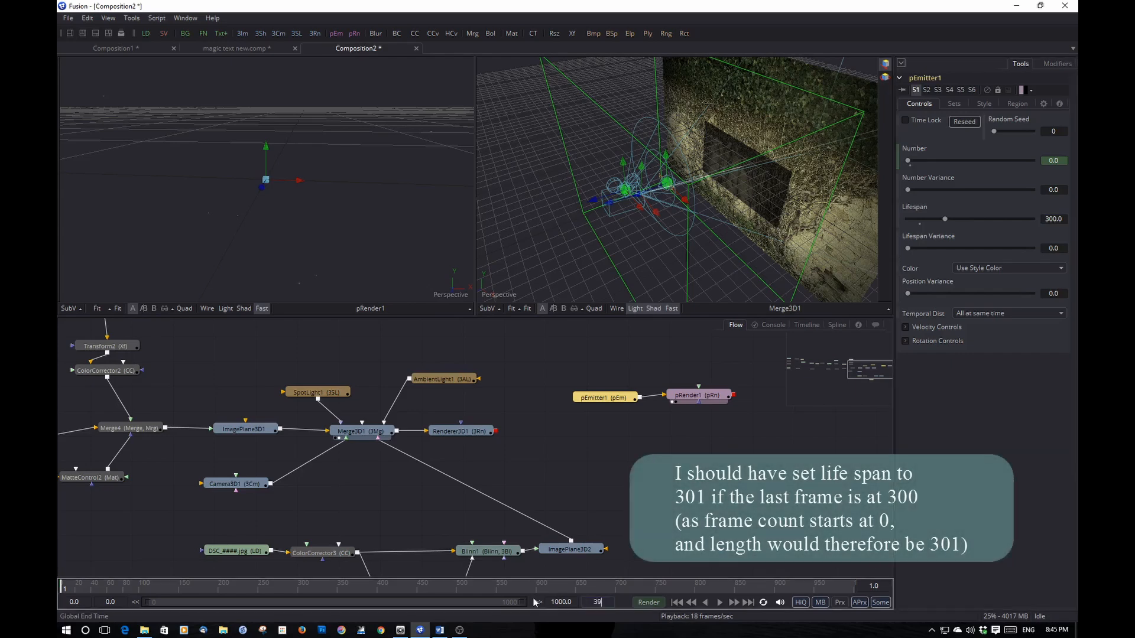
pyautogui.write('00')
pyautogui.press('Return')
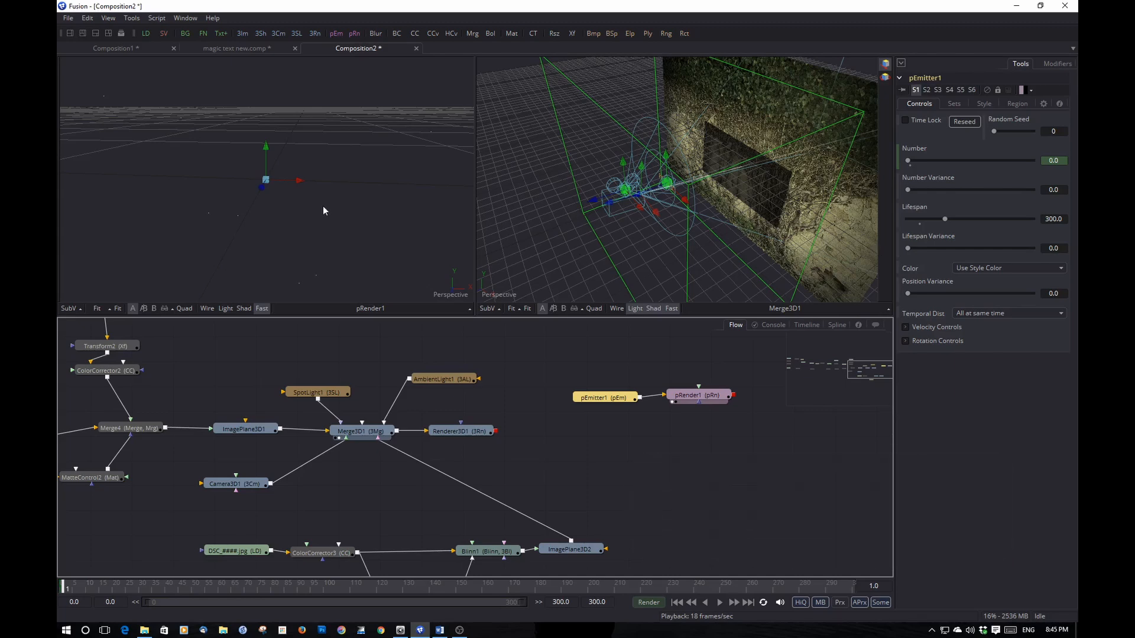
# Change the particle style of pEmitter1 to Blob.
pyautogui.click(984, 105)
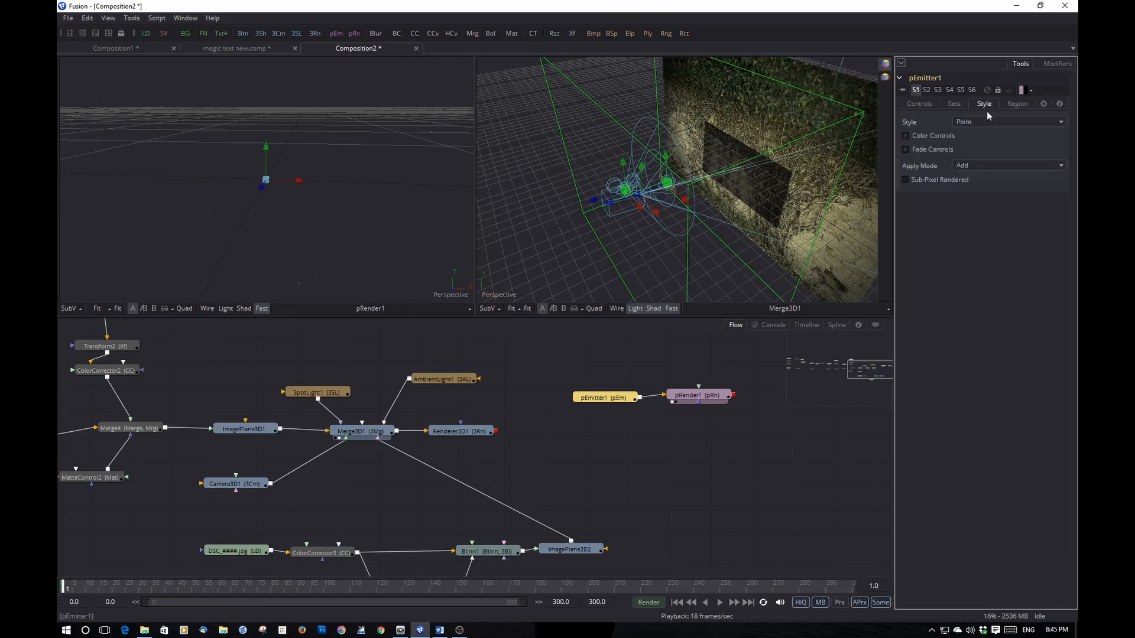
pyautogui.click(988, 120)
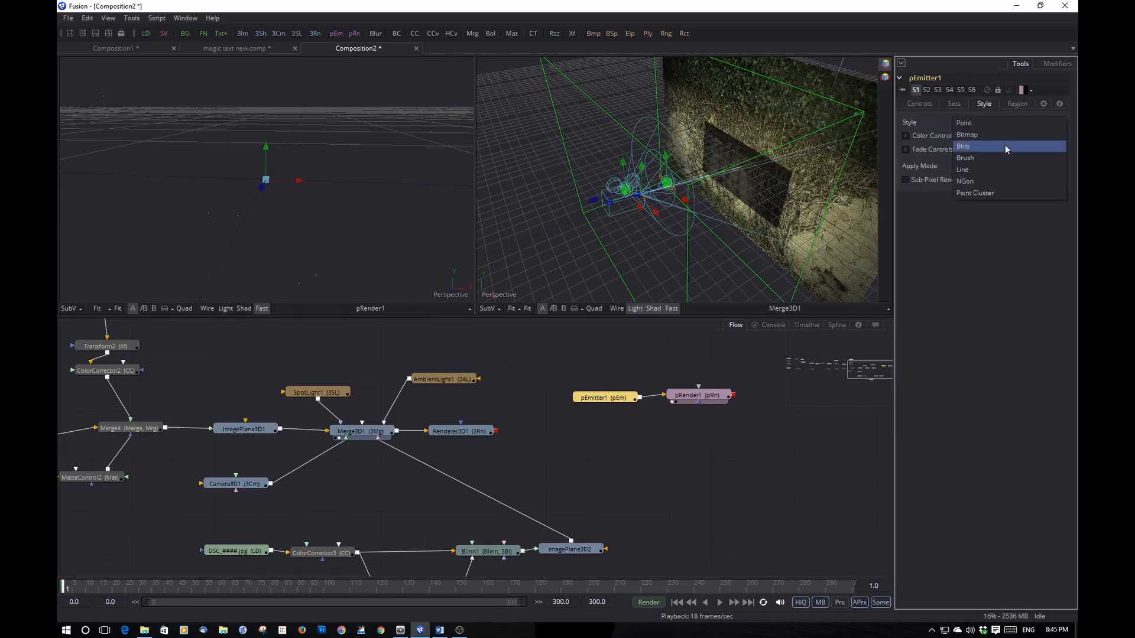
pyautogui.click(1006, 147)
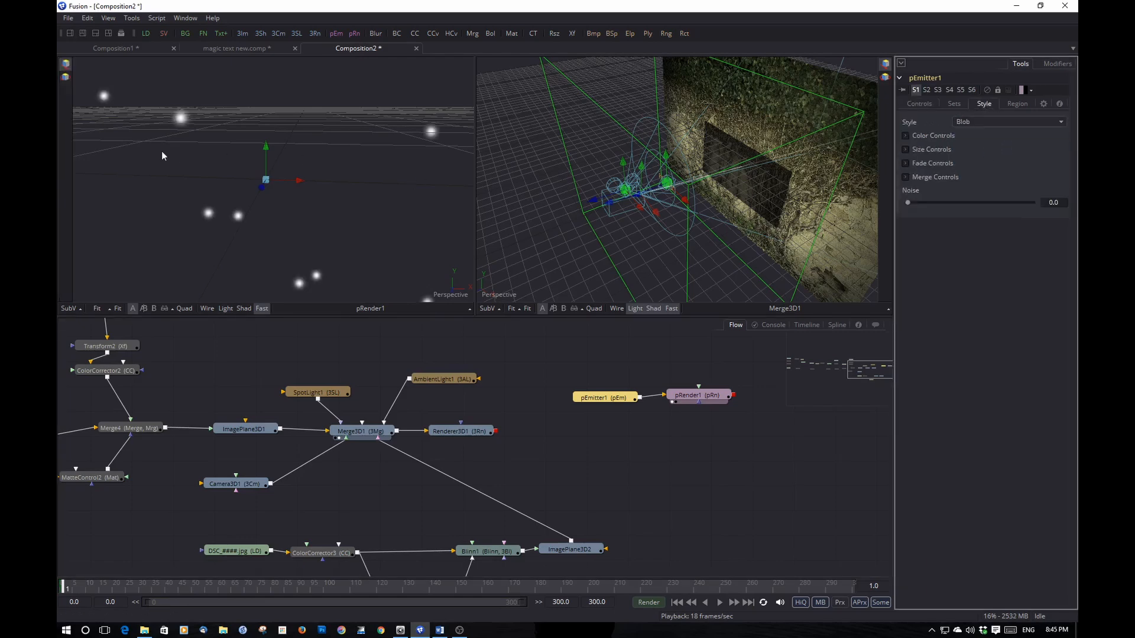
# Set the transparency sorting of the pRender1 viewer to Quick Sort.
pyautogui.rightClick(207, 151)
pyautogui.moveTo(274, 233)
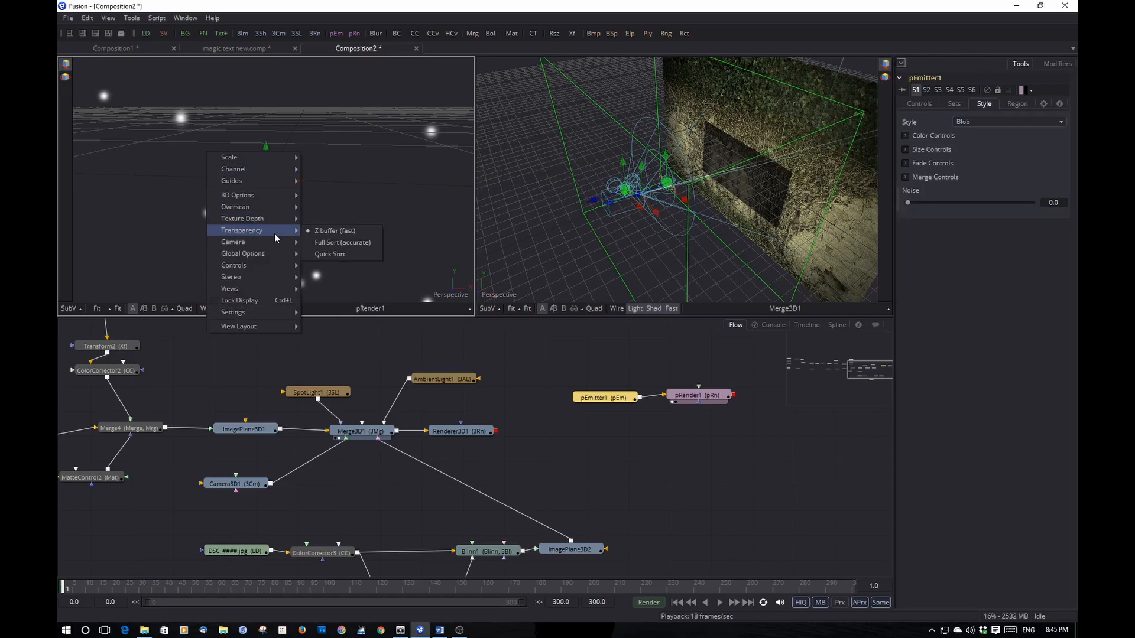
pyautogui.click(343, 254)
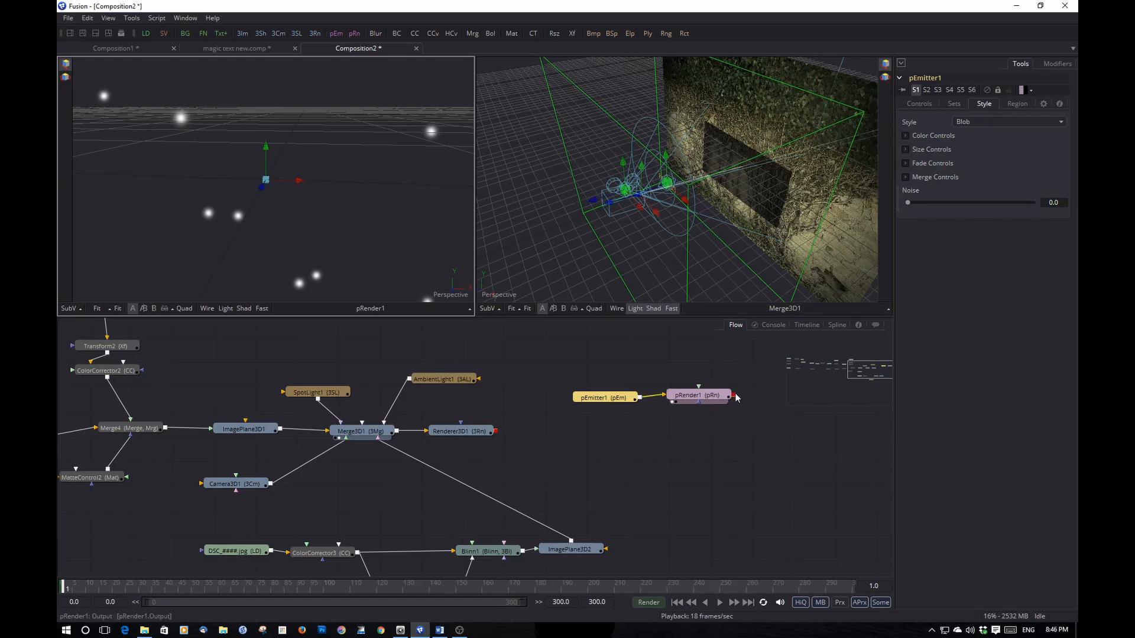
# Connect the pRender1 output to Merge3D1 and inspect the particles around the MAGIC text and wall from several angles.
pyautogui.moveTo(734, 395); pyautogui.dragTo(372, 433)
pyautogui.moveTo(686, 251); pyautogui.dragTo(613, 186)
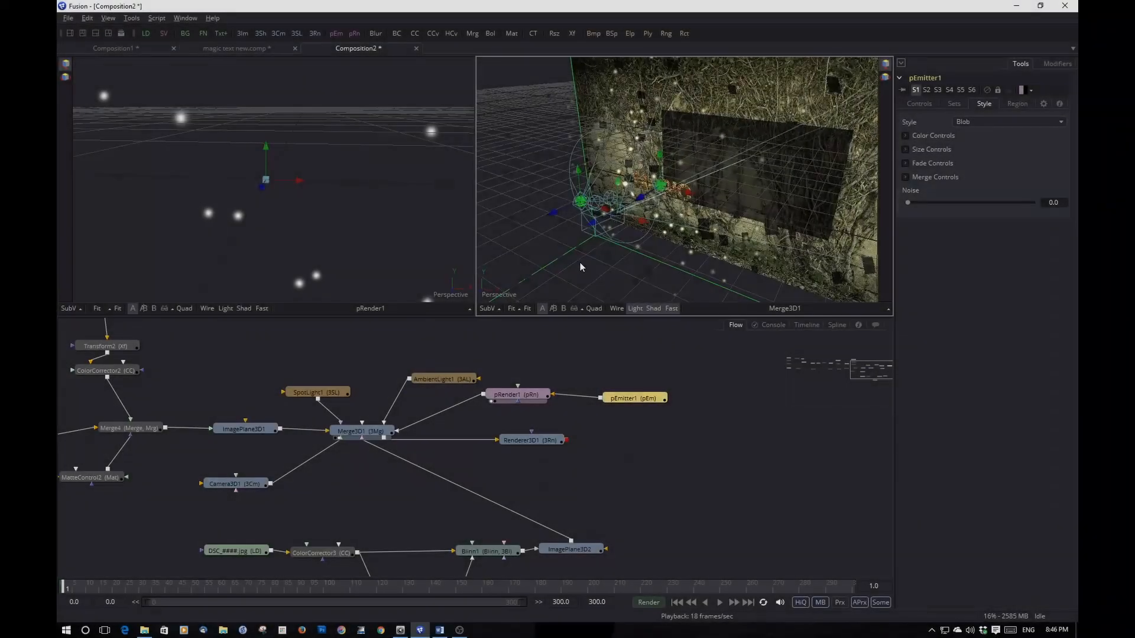
pyautogui.moveTo(580, 263); pyautogui.dragTo(554, 284)
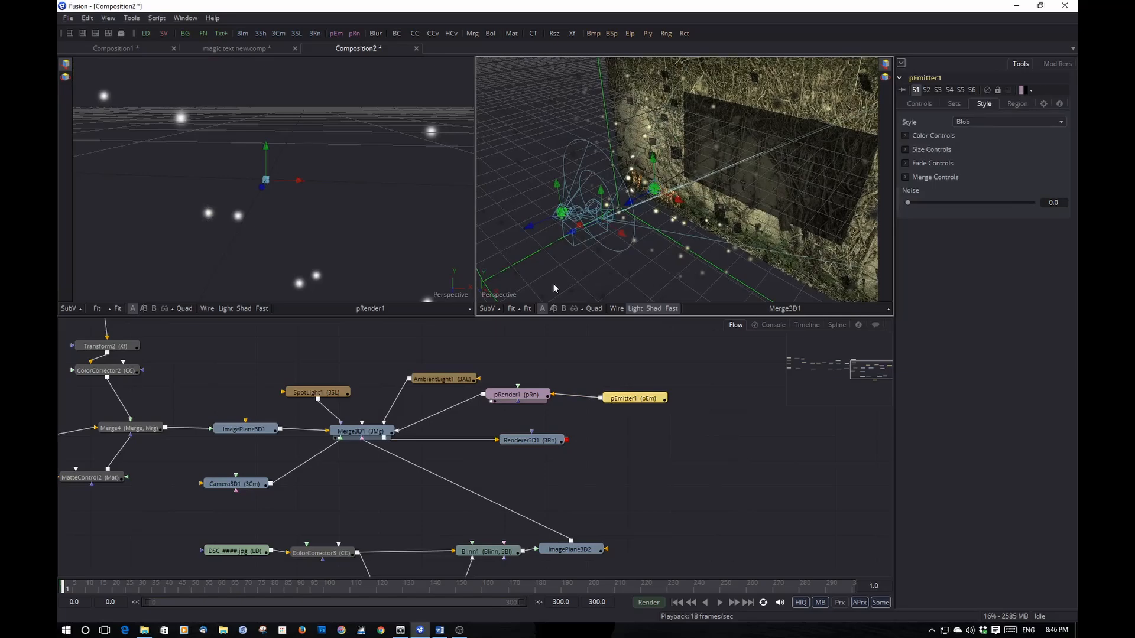
pyautogui.moveTo(626, 247); pyautogui.dragTo(655, 264)
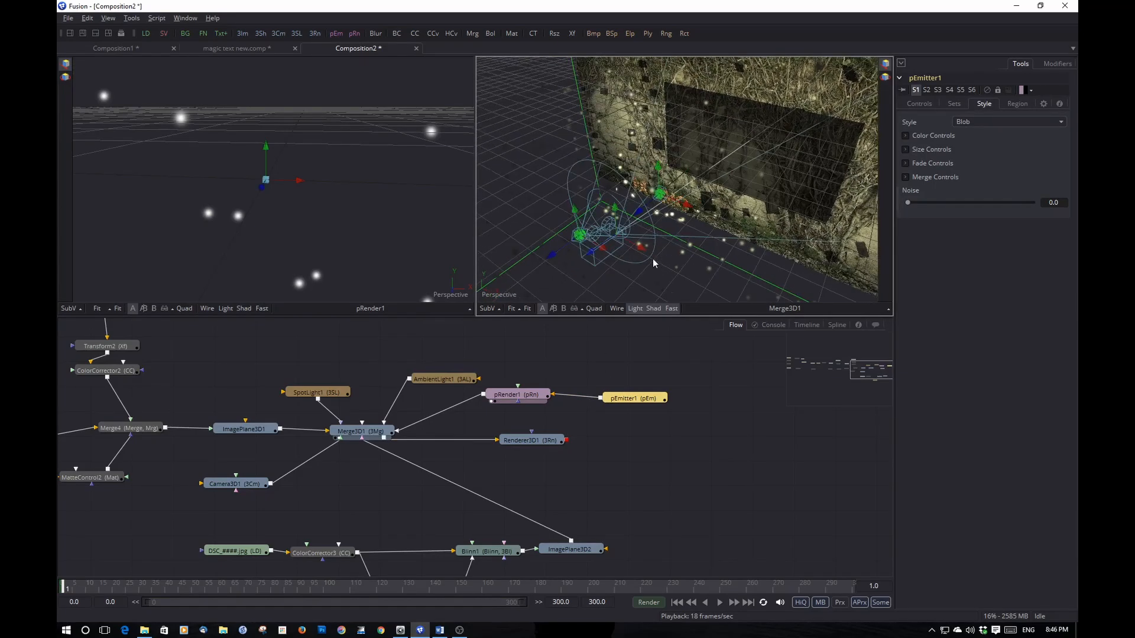
pyautogui.moveTo(797, 142); pyautogui.dragTo(823, 66)
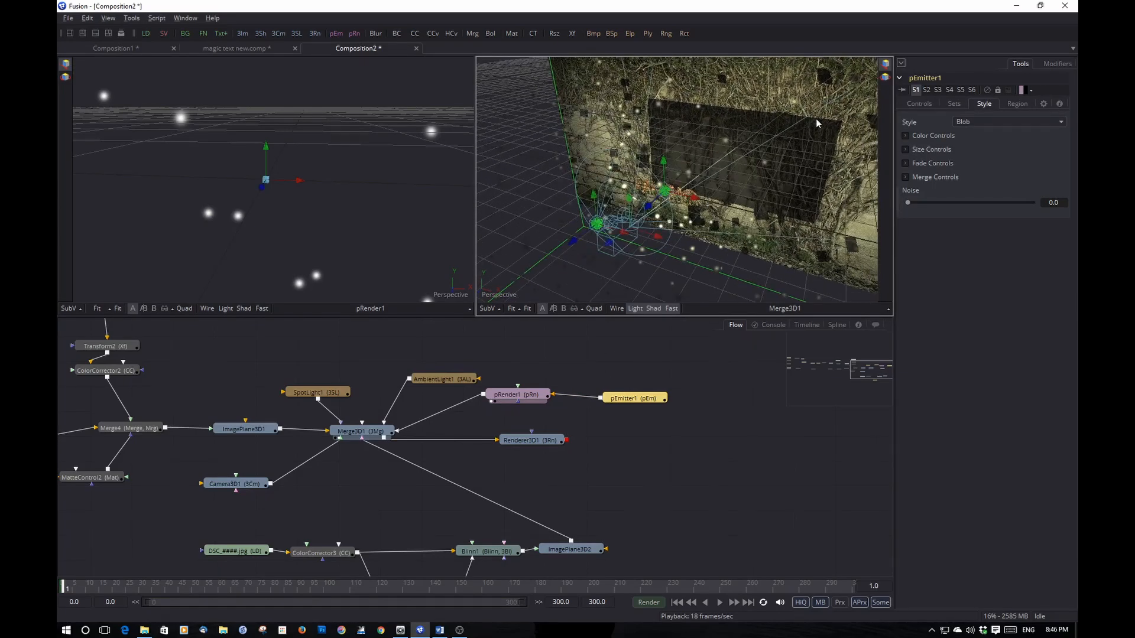
# View the Renderer3D1 output and copy a frontal perspective view of the whole ivy wall to Camera3D1.
pyautogui.click(544, 443)
pyautogui.press('1')
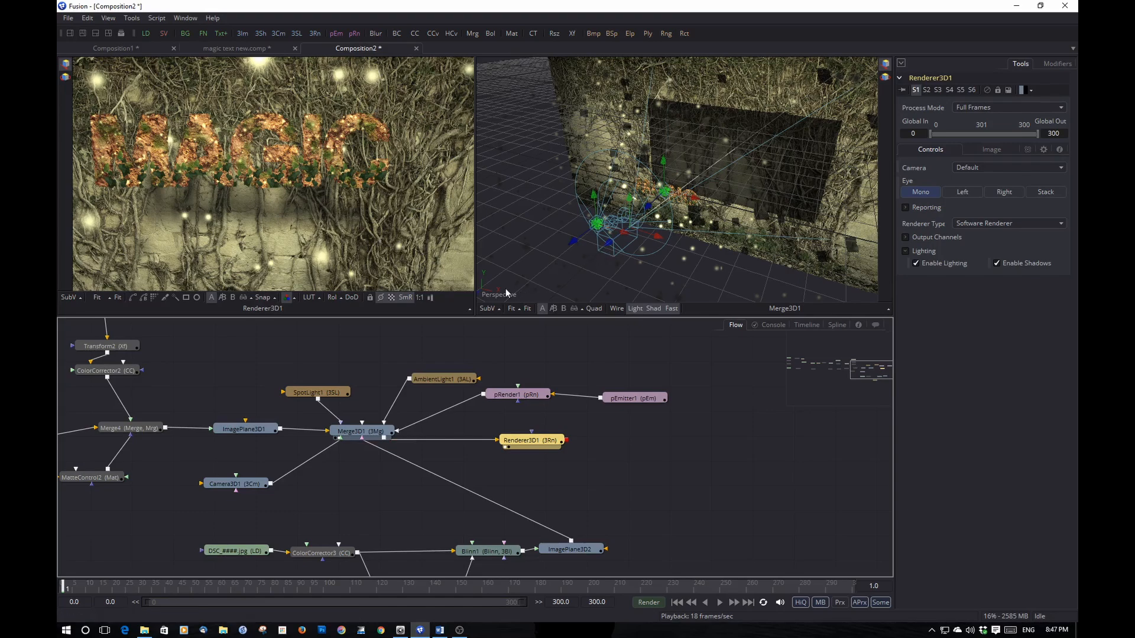
pyautogui.moveTo(565, 272); pyautogui.dragTo(632, 199)
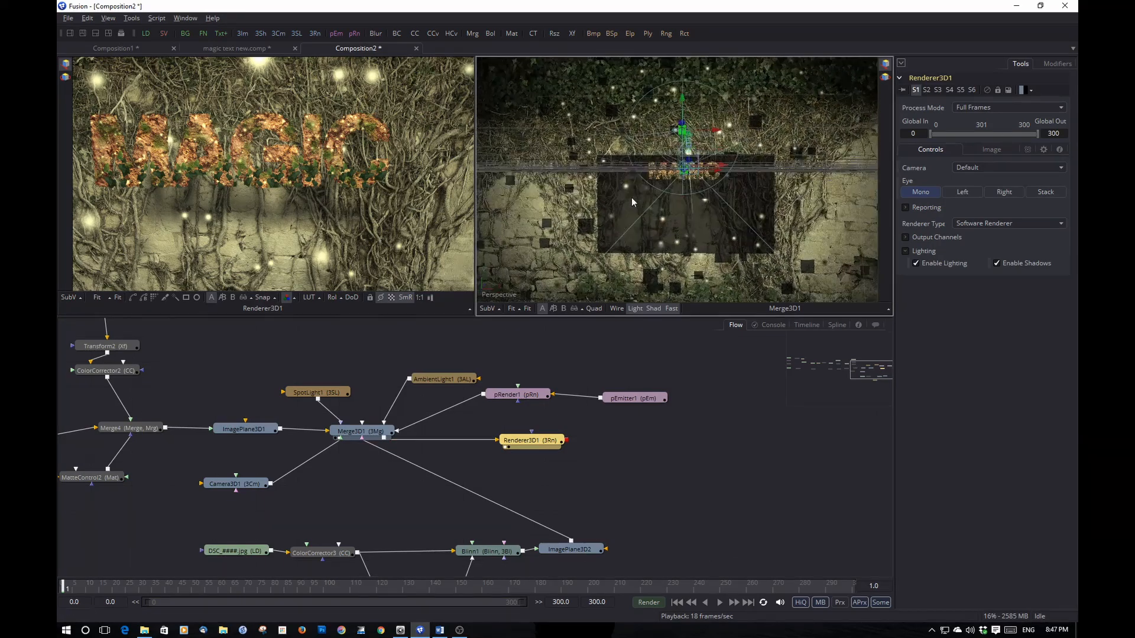
pyautogui.rightClick(490, 296)
pyautogui.moveTo(561, 383)
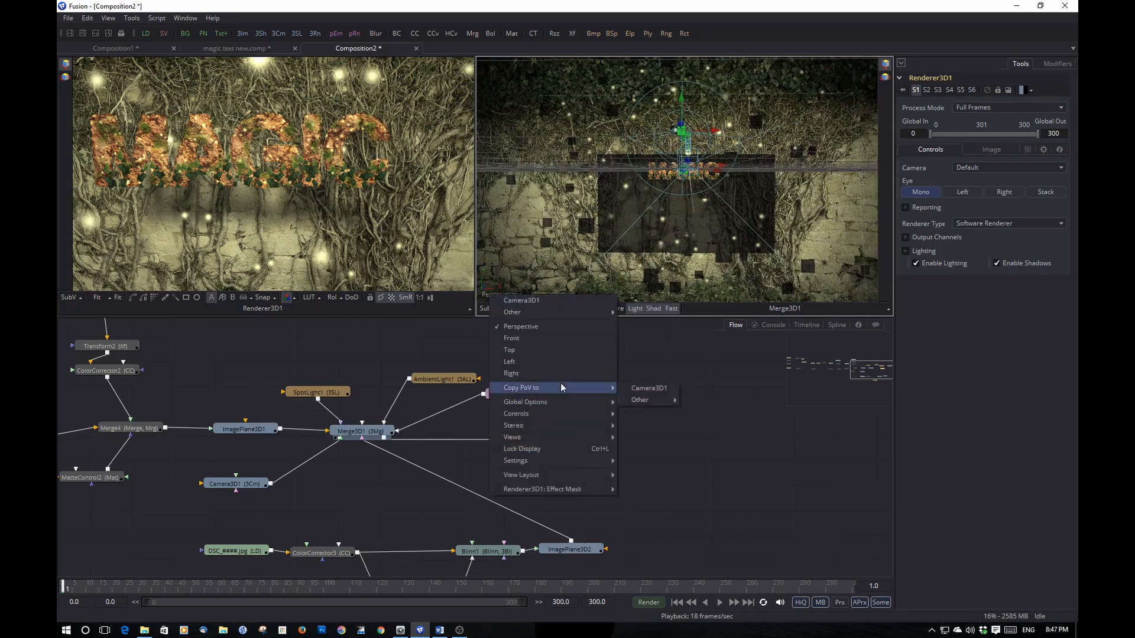
pyautogui.click(653, 387)
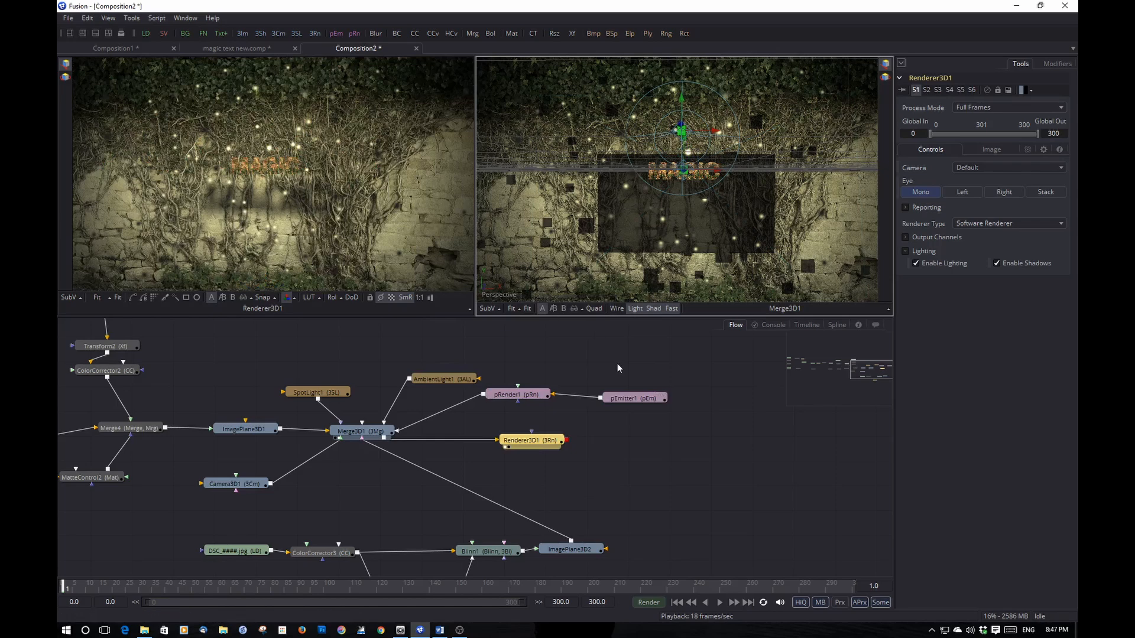
# Return to frame 0 and rearrange the particle nodes so pEmitter1 sits to the left of pRender1 in the flow.
pyautogui.click(514, 395)
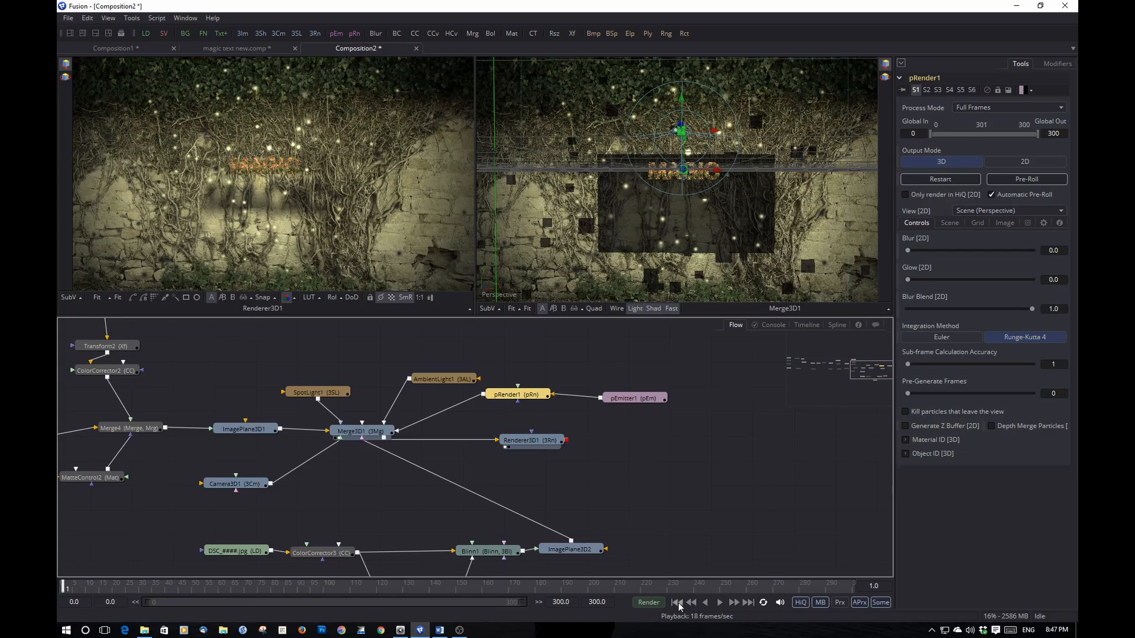
pyautogui.click(677, 602)
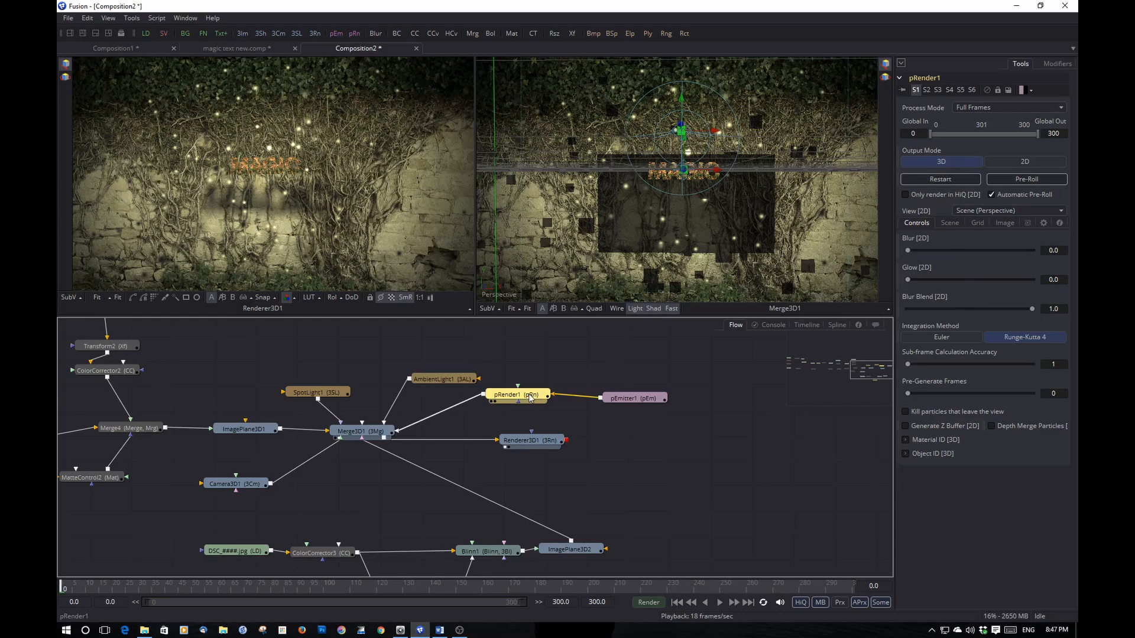
pyautogui.moveTo(530, 397); pyautogui.dragTo(734, 386)
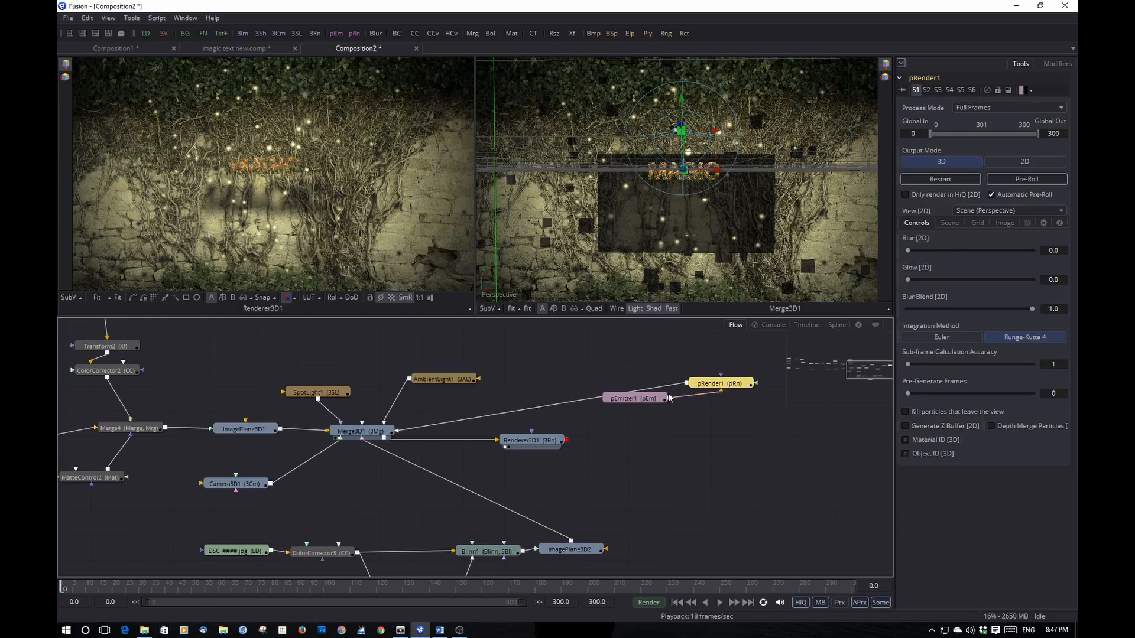
pyautogui.moveTo(643, 403); pyautogui.dragTo(580, 367)
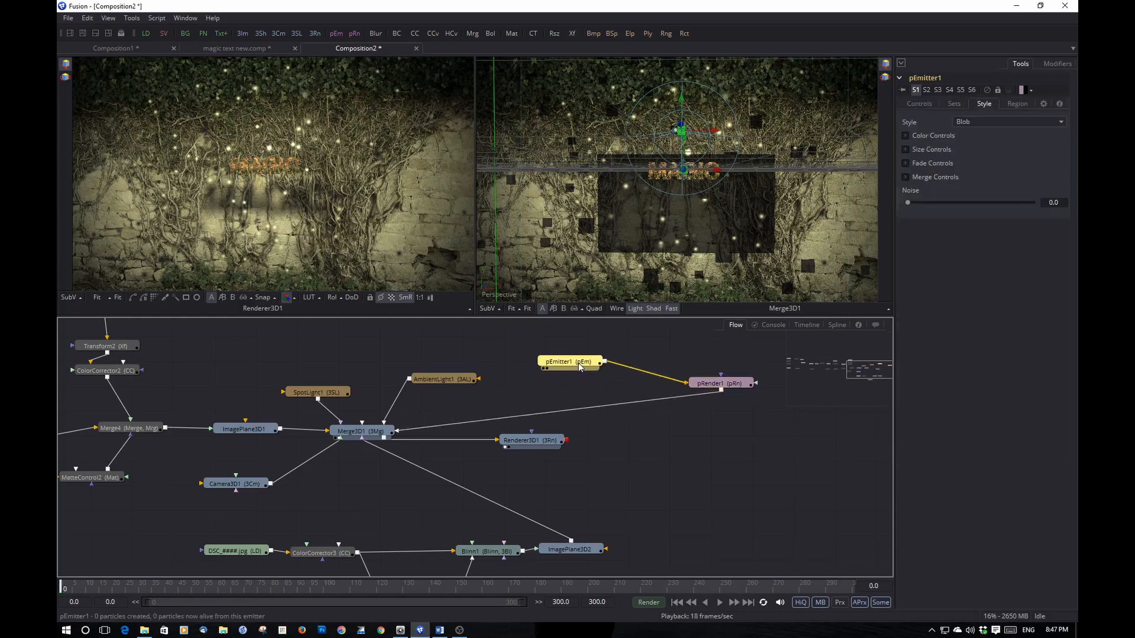
# Set the blob particle color of pEmitter1 to pale yellow #ffffb0.
pyautogui.click(926, 105)
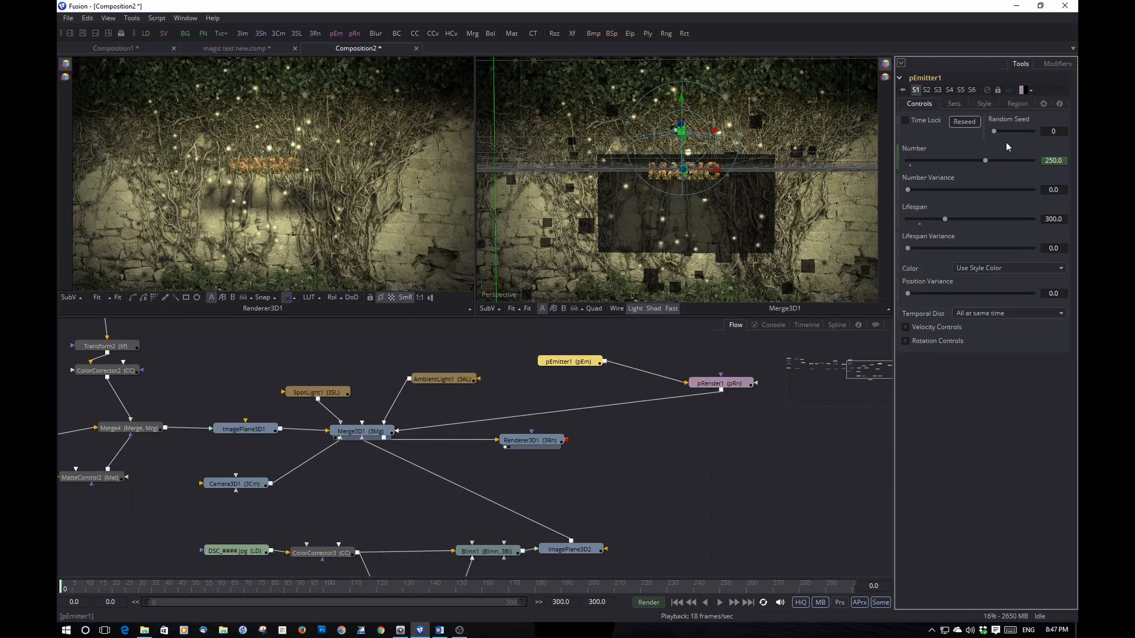
pyautogui.click(984, 105)
pyautogui.click(906, 136)
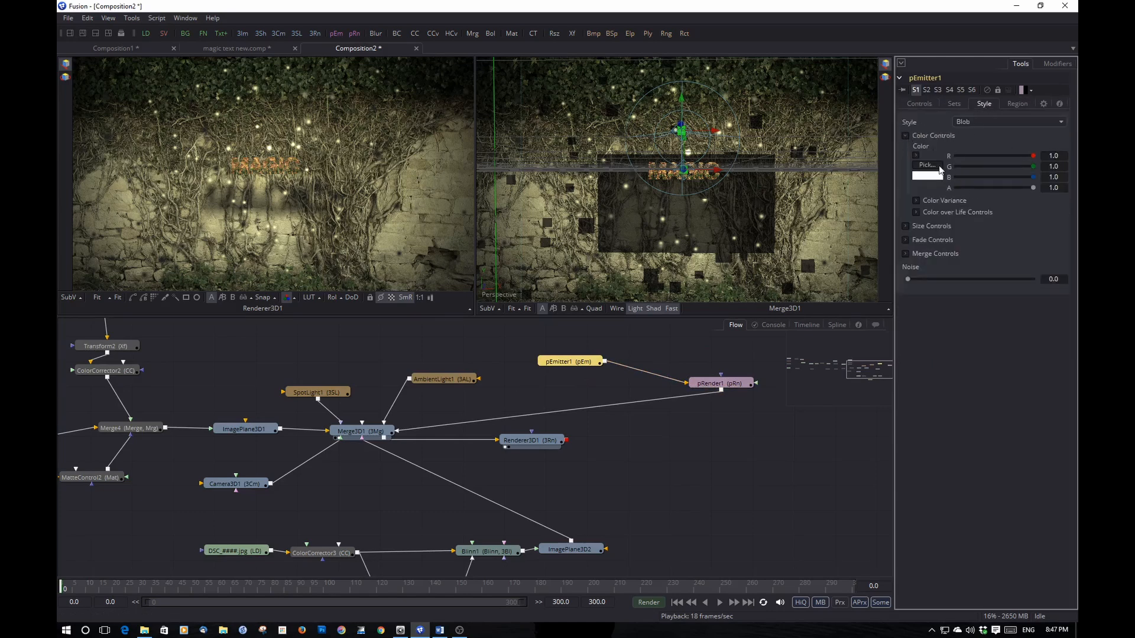
pyautogui.click(939, 169)
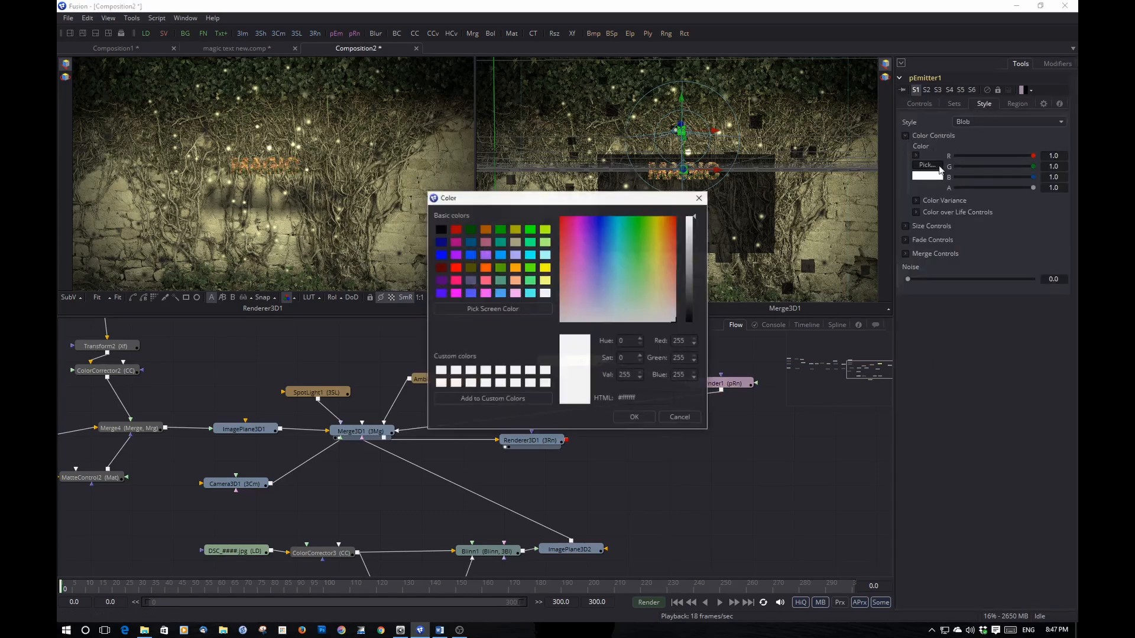
pyautogui.click(545, 283)
pyautogui.moveTo(657, 271); pyautogui.dragTo(657, 289)
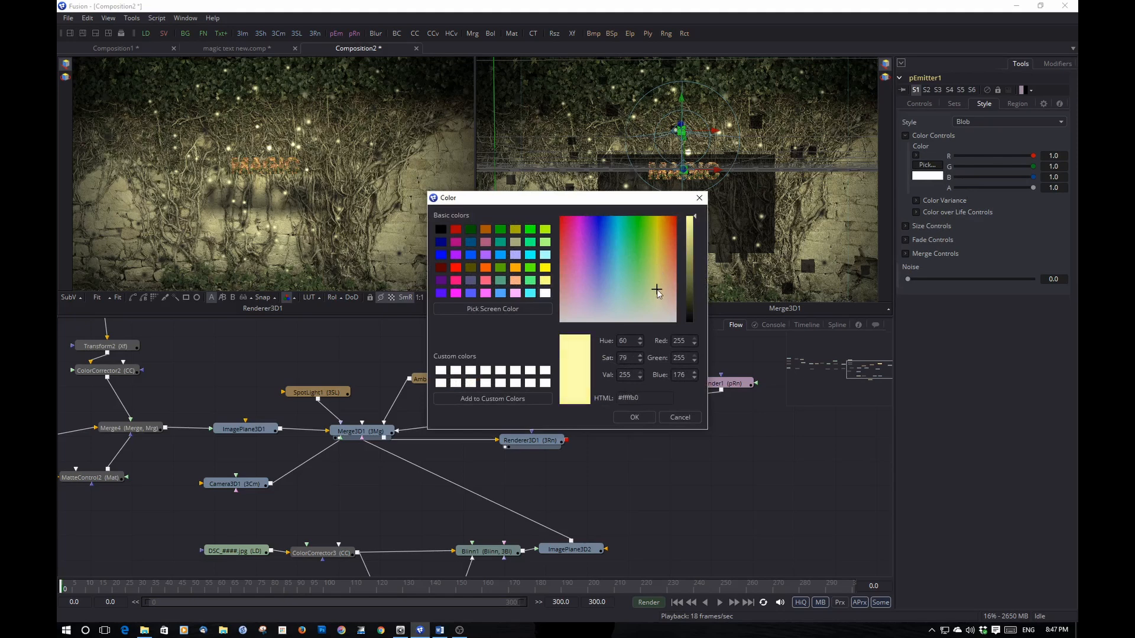
pyautogui.click(634, 417)
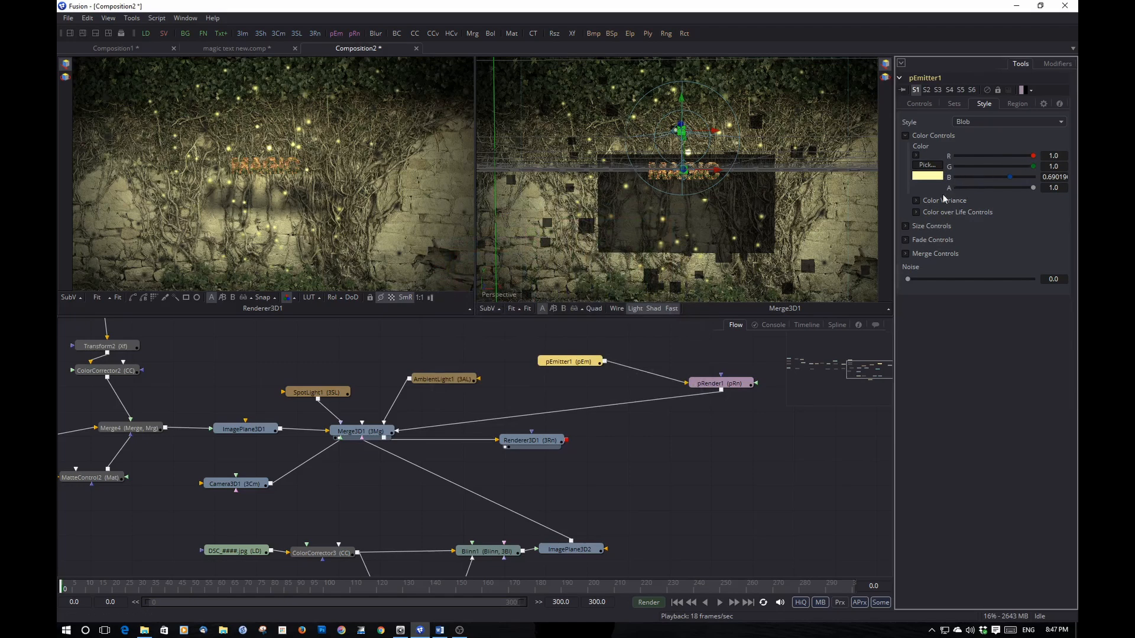
# Vary the pEmitter1 particles with Red High about 0.79, Size about 0.149 and Size Variance about 0.091.
pyautogui.click(916, 201)
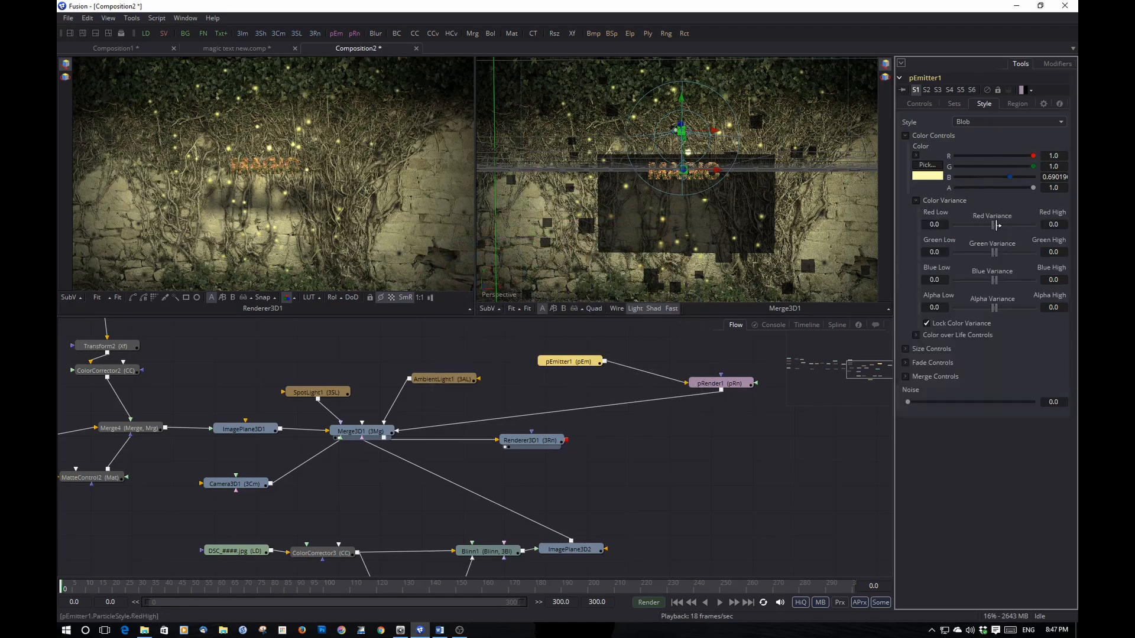
pyautogui.moveTo(995, 225); pyautogui.dragTo(1031, 224)
pyautogui.click(905, 349)
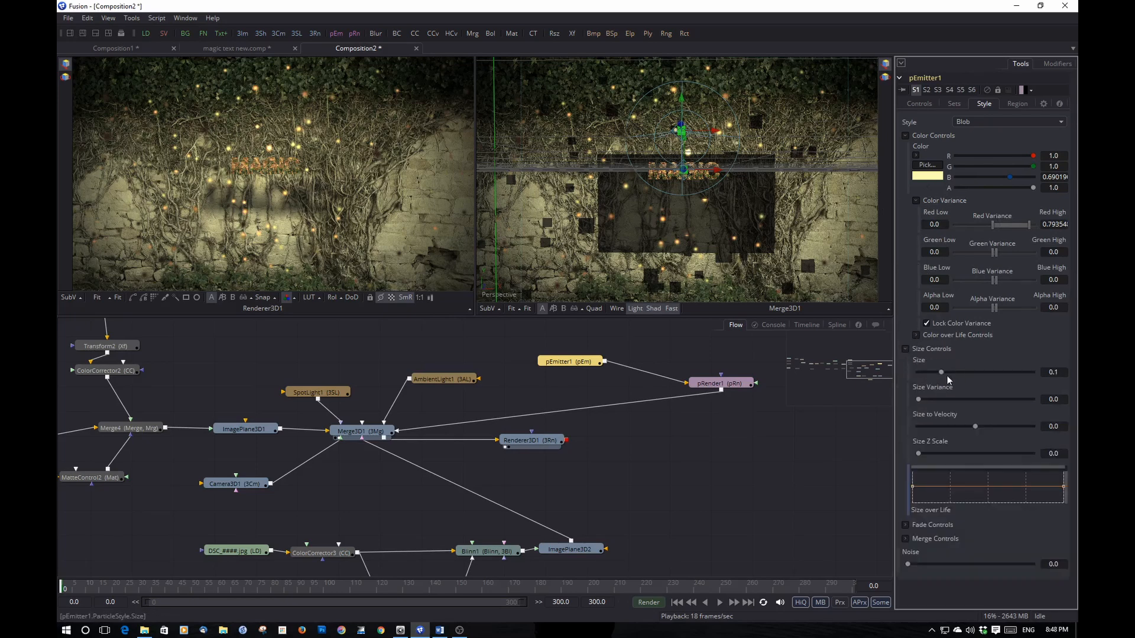
pyautogui.moveTo(942, 371)
pyautogui.mouseDown()
pyautogui.moveTo(977, 370)
pyautogui.moveTo(956, 377)
pyautogui.moveTo(940, 405)
pyautogui.moveTo(952, 379)
pyautogui.mouseUp()
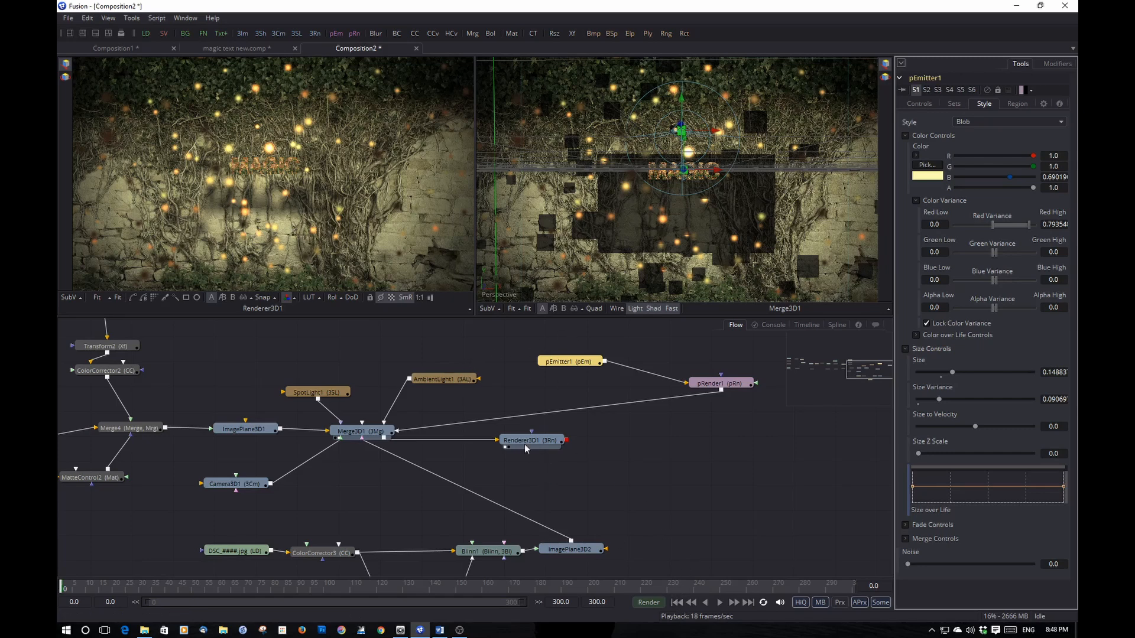
# Animate the whole translation group of Camera3D1 at frame 0.
pyautogui.moveTo(479, 454); pyautogui.dragTo(571, 428)
pyautogui.click(350, 458)
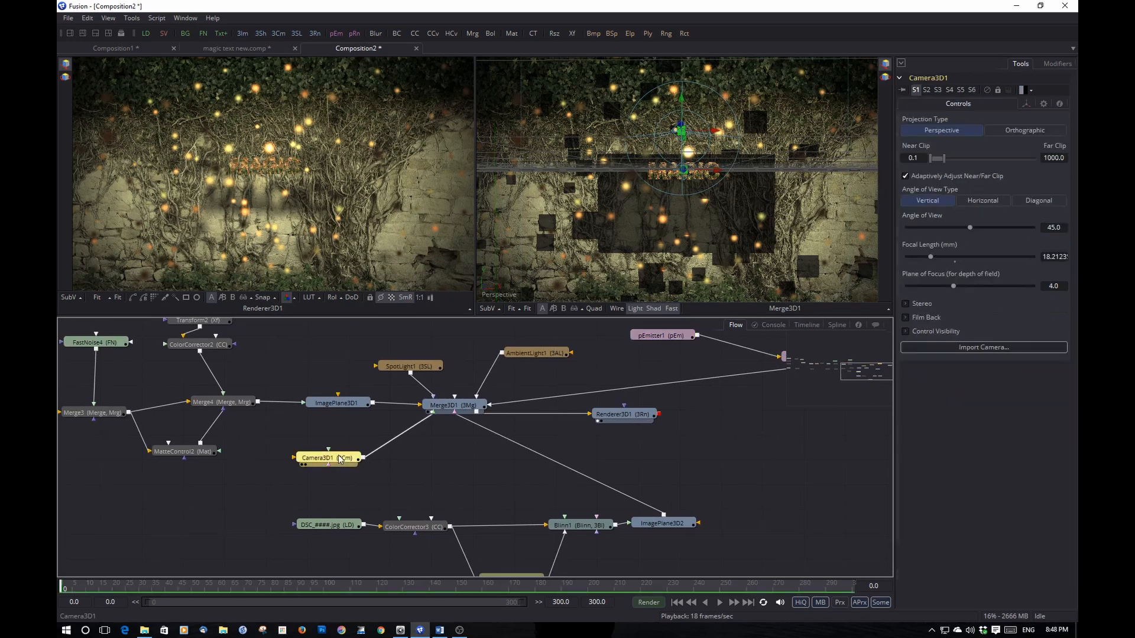
pyautogui.scroll(-2, 464, 461)
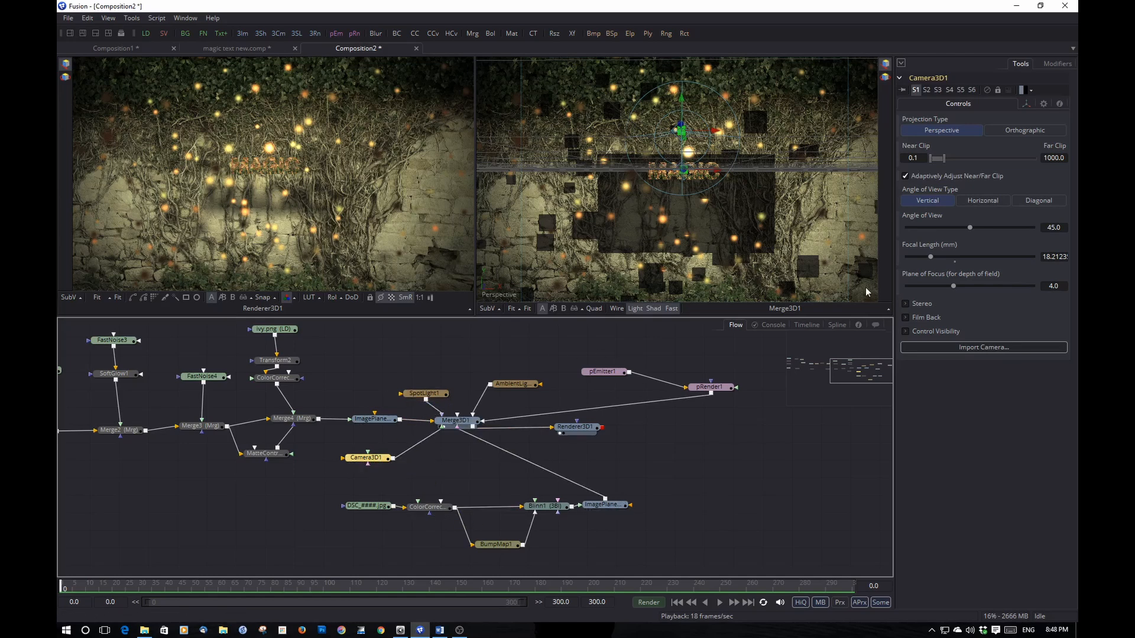
pyautogui.click(1027, 104)
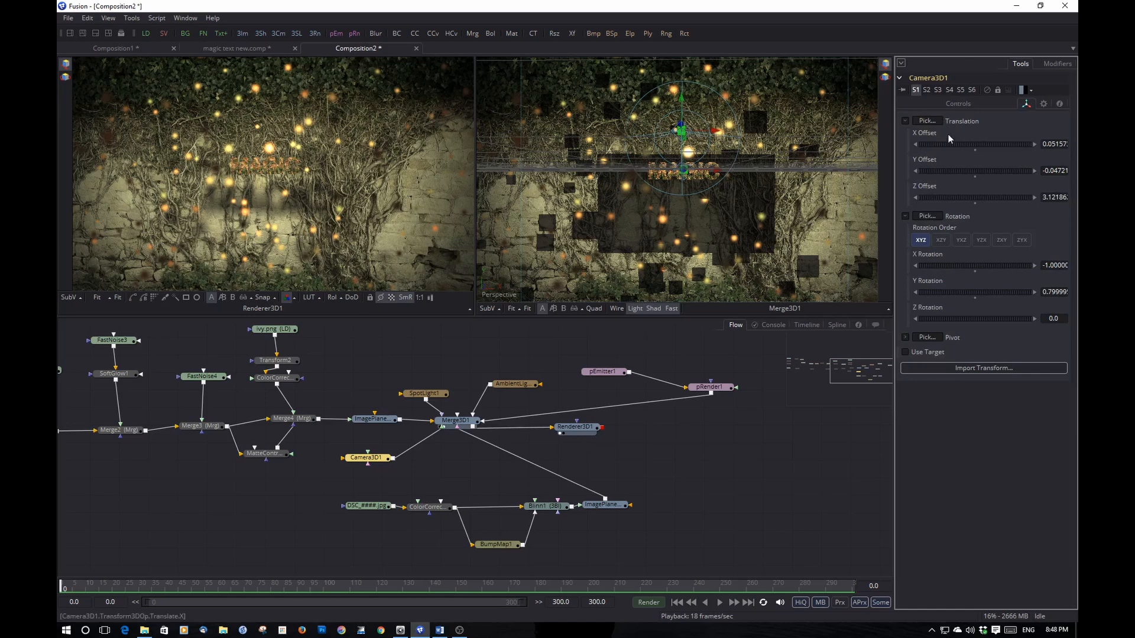
pyautogui.rightClick(974, 122)
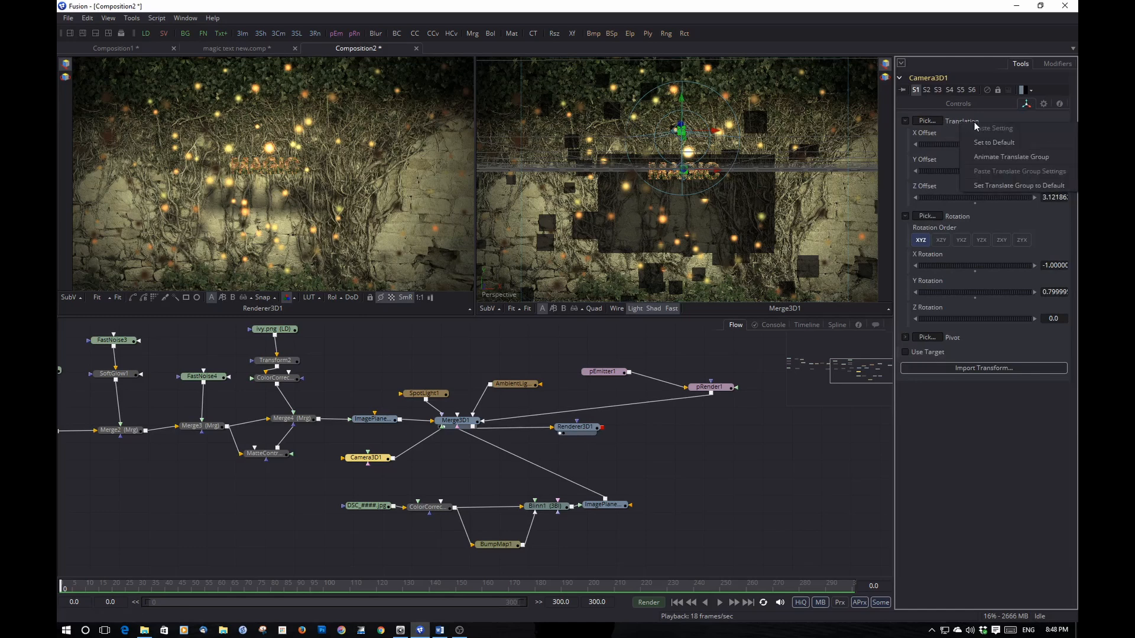
pyautogui.click(1023, 157)
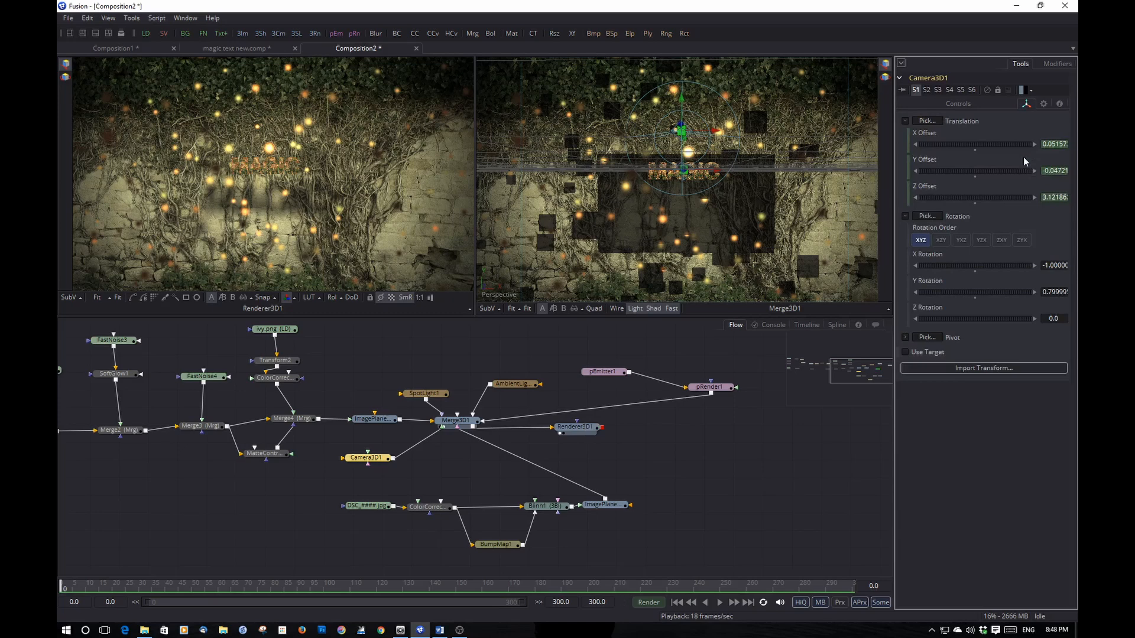
# Animate the whole rotation group of Camera3D1 at frame 0.
pyautogui.rightClick(950, 228)
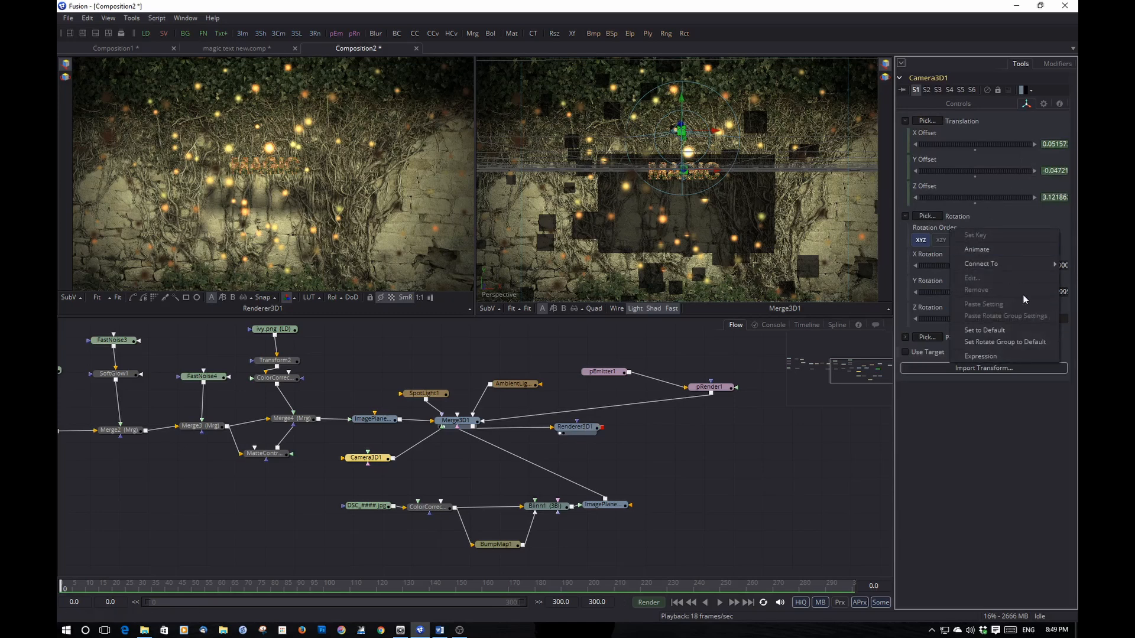
pyautogui.click(1047, 221)
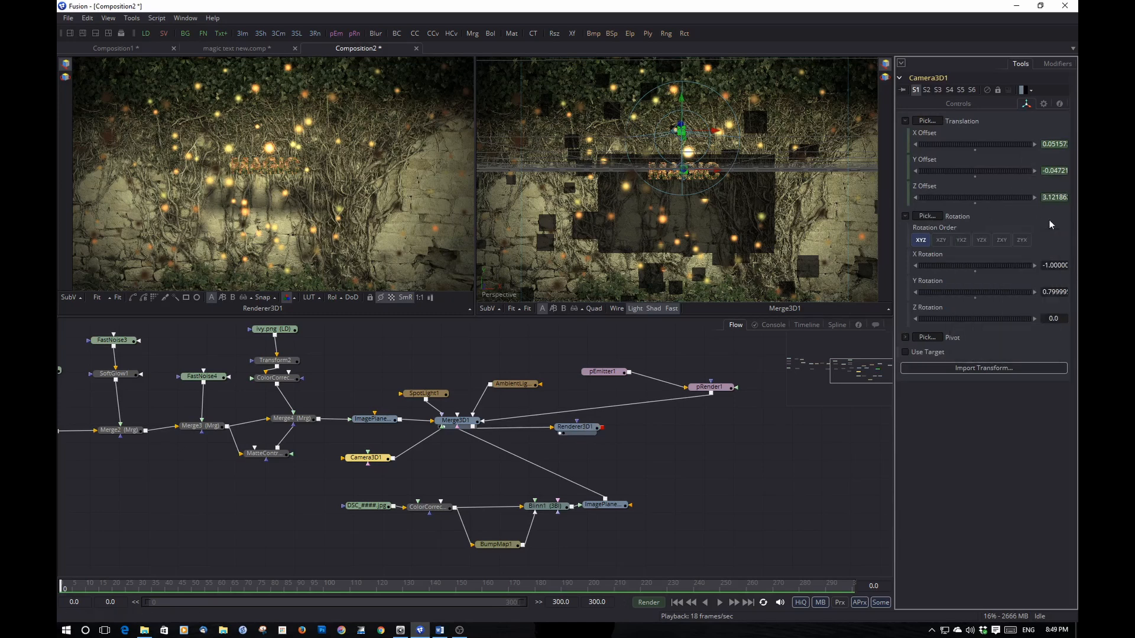
pyautogui.rightClick(940, 253)
pyautogui.click(1007, 272)
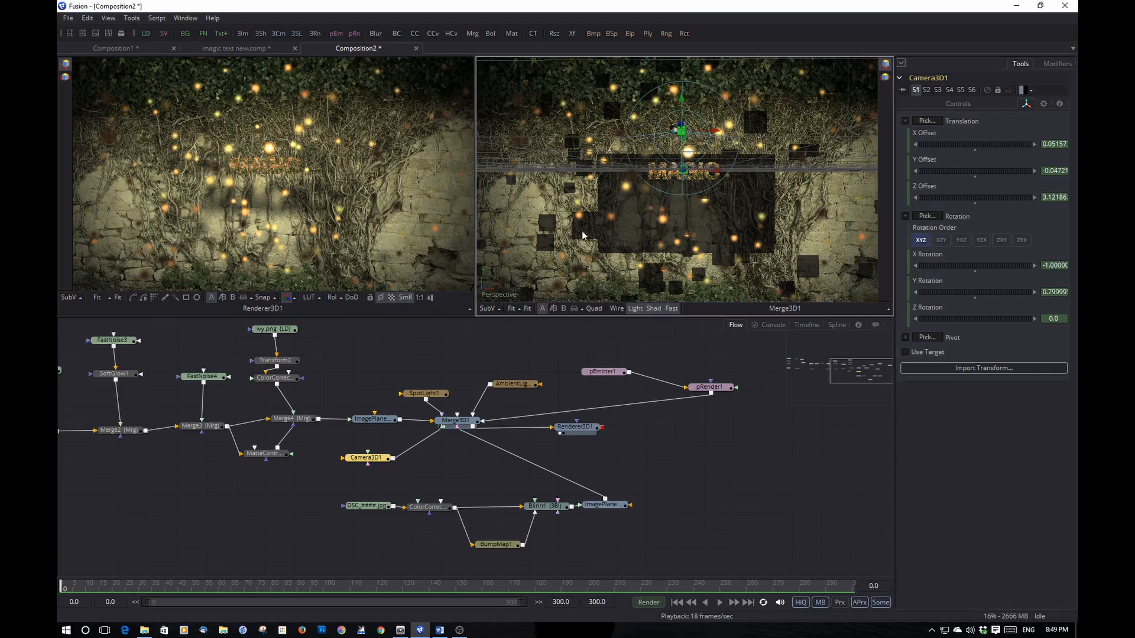
# Frame the MAGIC text somewhat closer in the perspective view and copy that viewpoint to Camera3D1 at frame 0.
pyautogui.moveTo(607, 253); pyautogui.dragTo(687, 253)
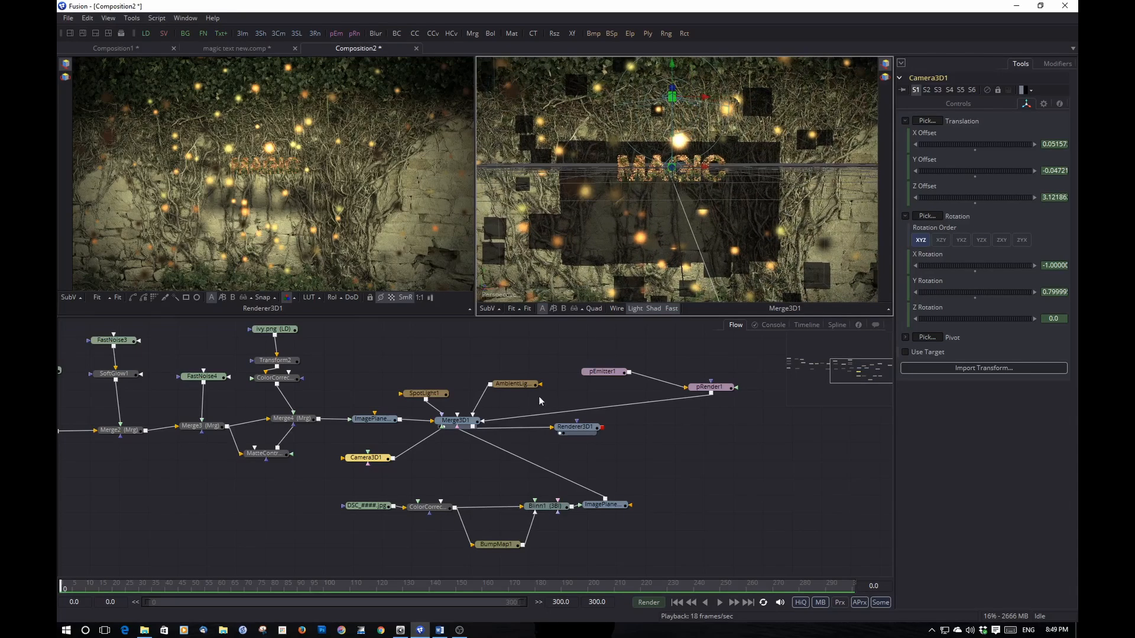
pyautogui.rightClick(494, 296)
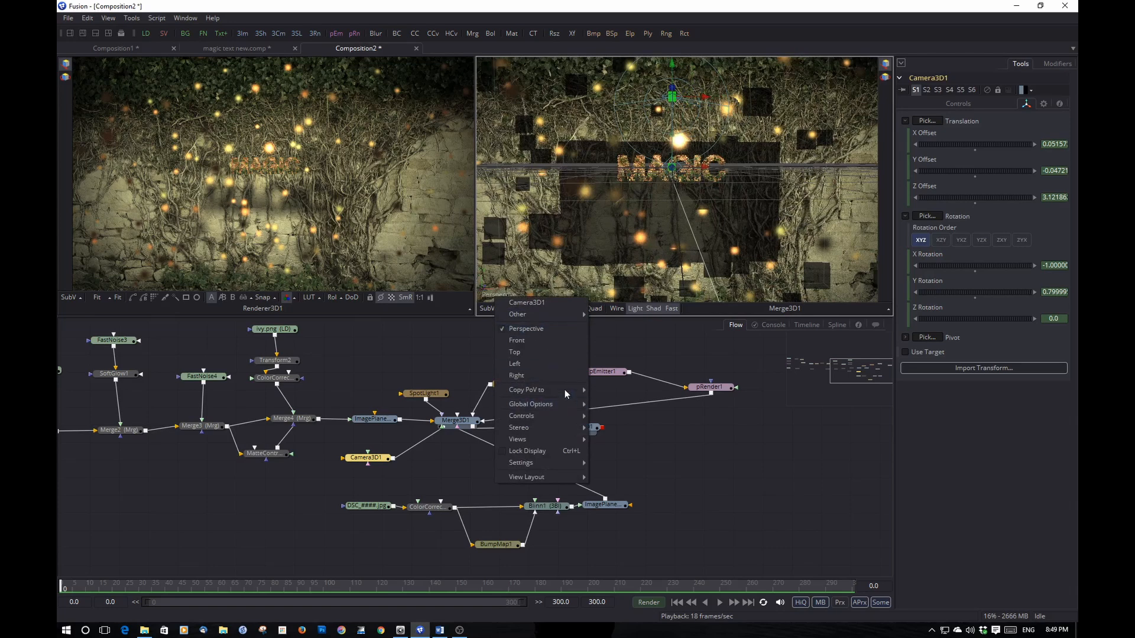
pyautogui.moveTo(569, 389)
pyautogui.click(619, 391)
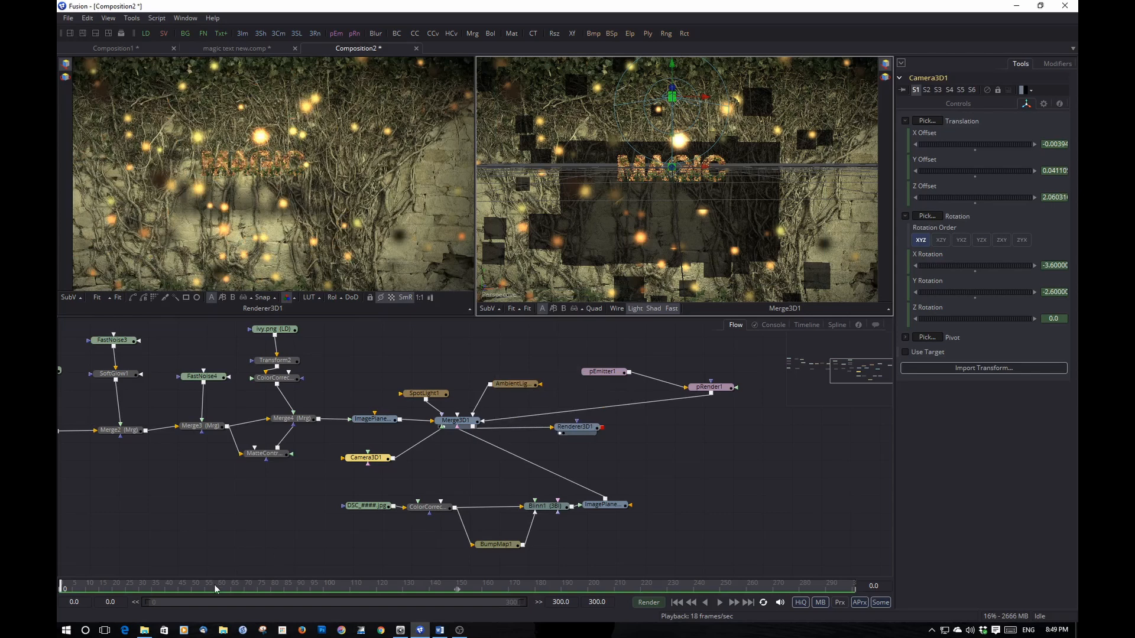
# At frame 100, frame a close-up of the MAGIC letters in the perspective view and copy that viewpoint to Camera3D1.
pyautogui.click(324, 589)
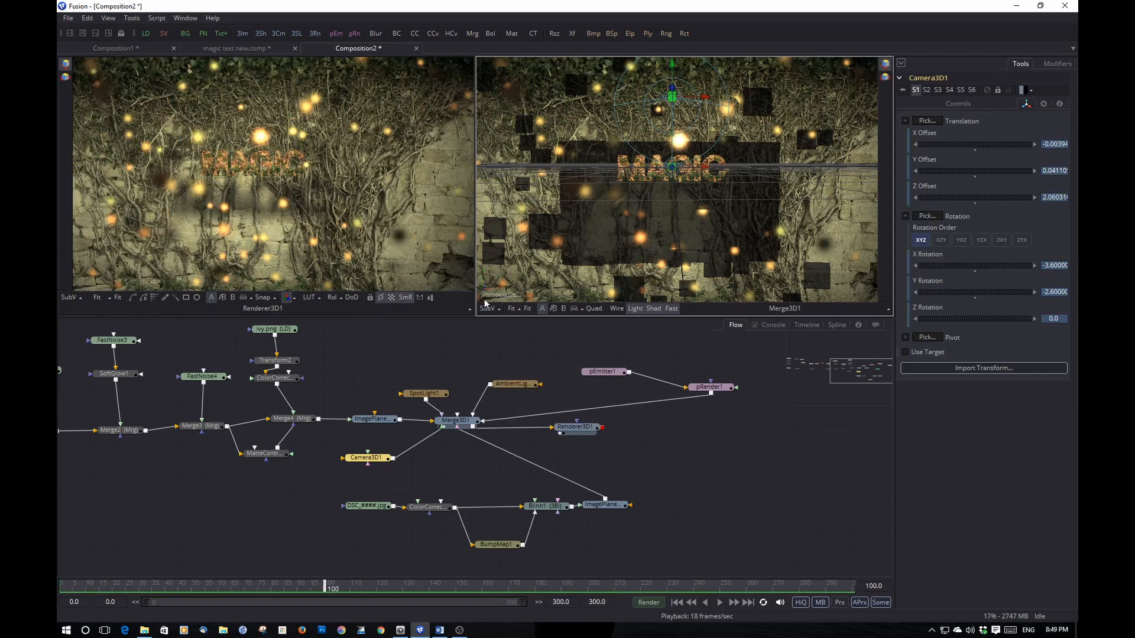
pyautogui.scroll(5, 675, 191)
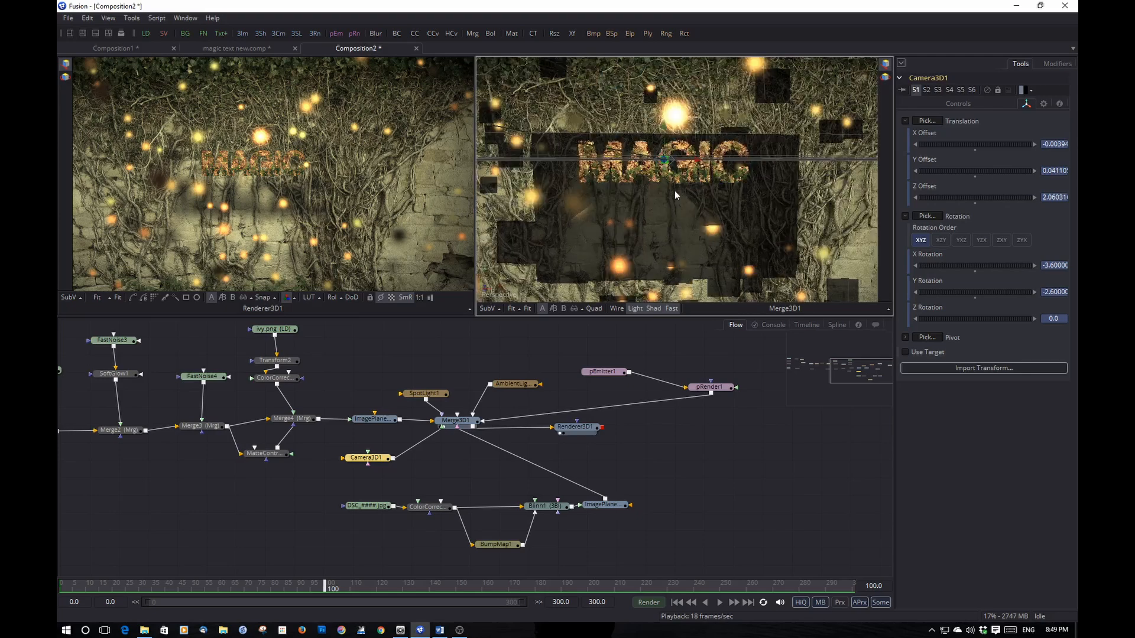
pyautogui.scroll(2, 678, 188)
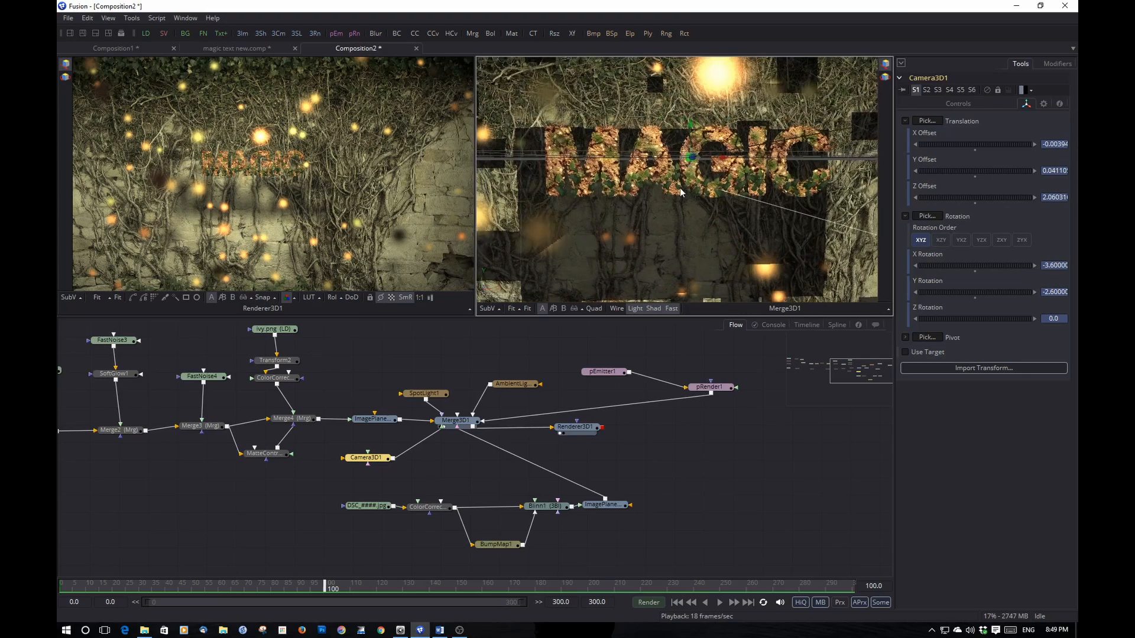
pyautogui.scroll(2, 680, 188)
pyautogui.scroll(-4, 679, 181)
pyautogui.scroll(-2, 679, 181)
pyautogui.moveTo(678, 197); pyautogui.dragTo(676, 183)
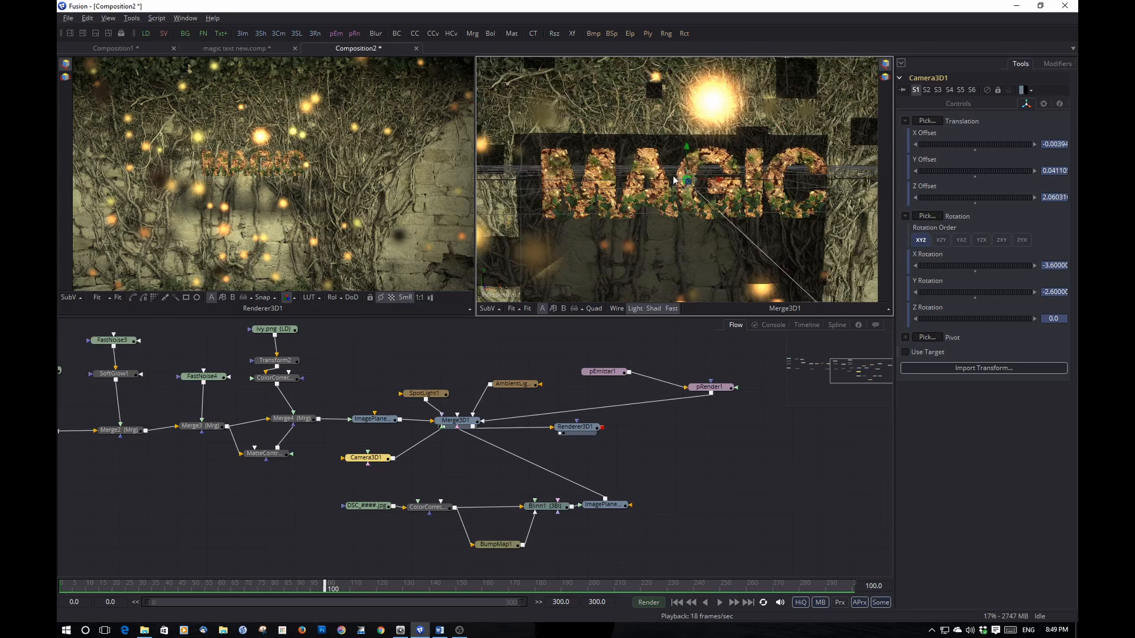
pyautogui.scroll(2, 658, 196)
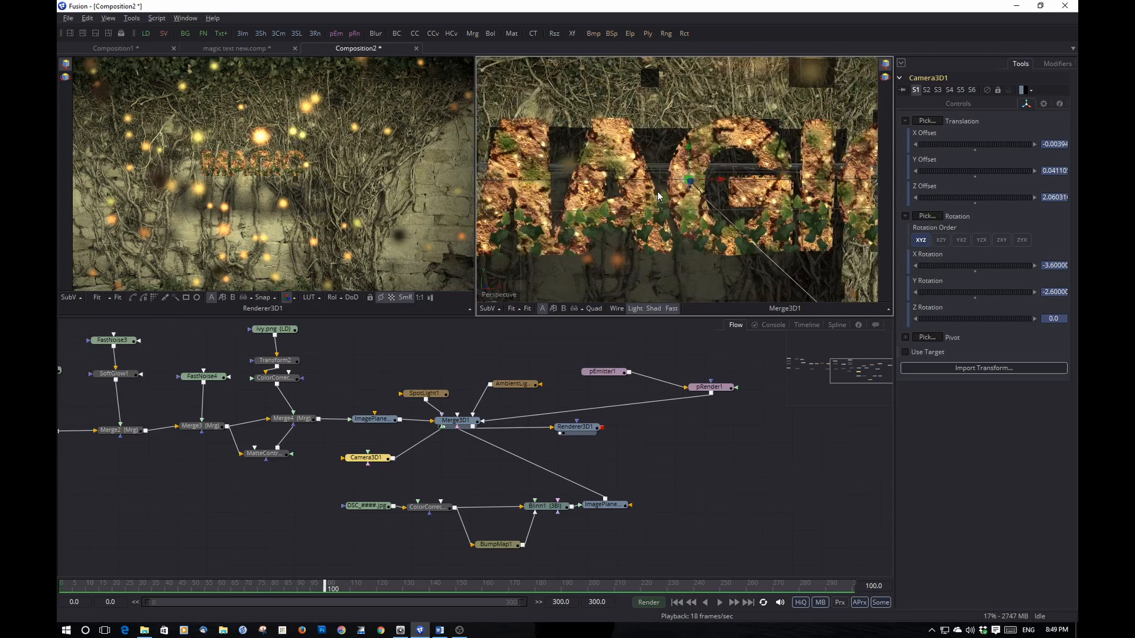
pyautogui.rightClick(496, 298)
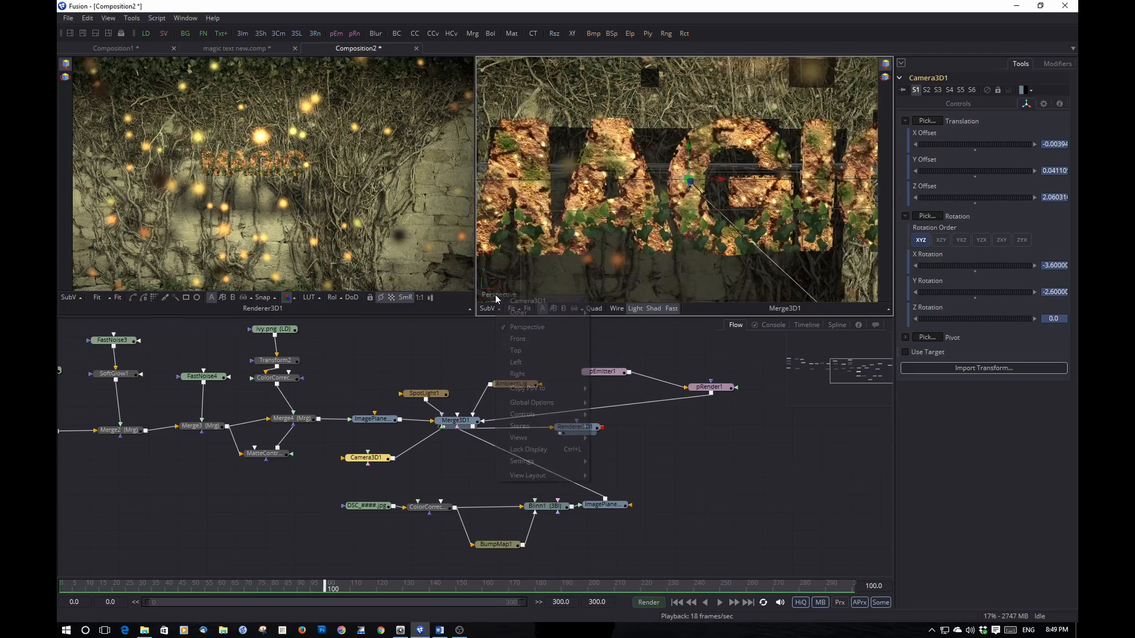
pyautogui.moveTo(566, 390)
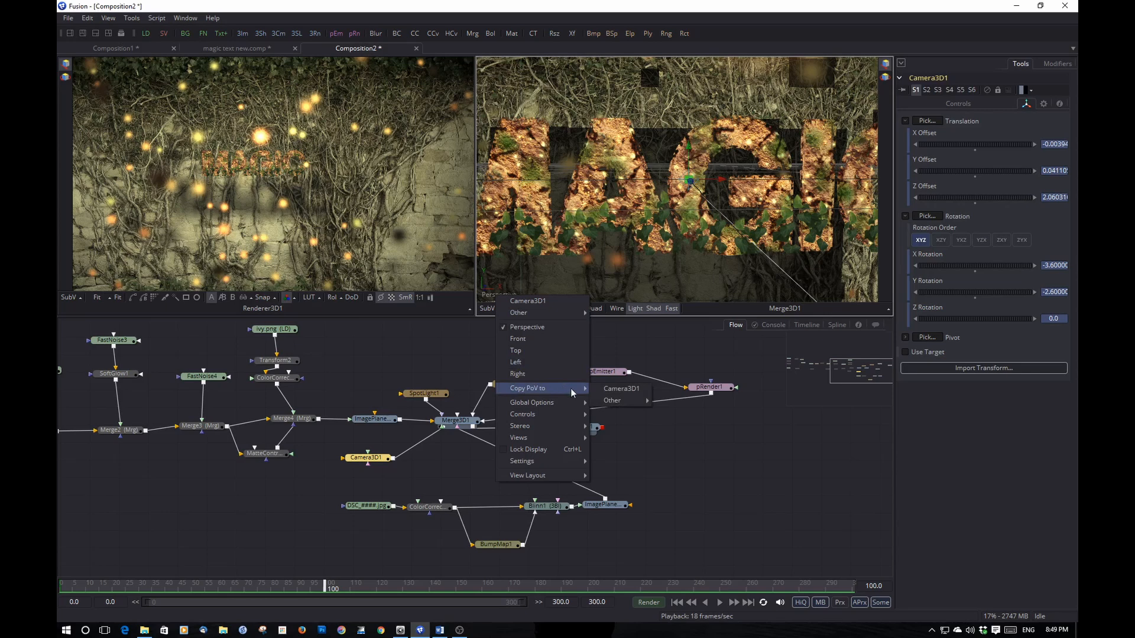
pyautogui.click(621, 389)
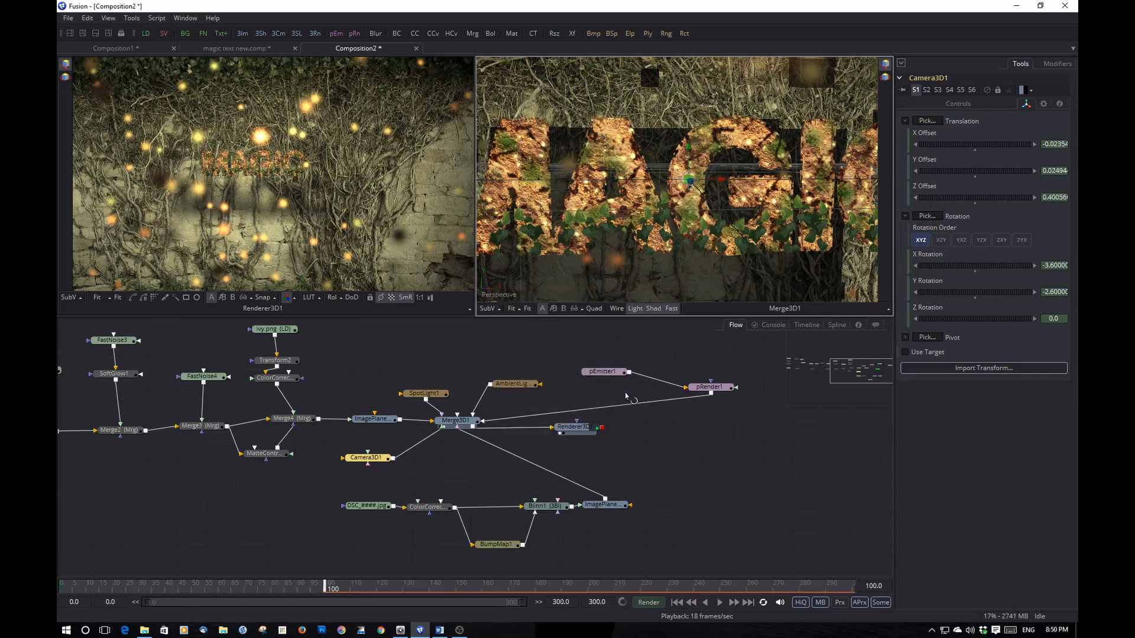
# Look through Camera3D1 in the Merge3D1 view and set the camera's Z Offset at frame 100 to about 0.588.
pyautogui.rightClick(499, 292)
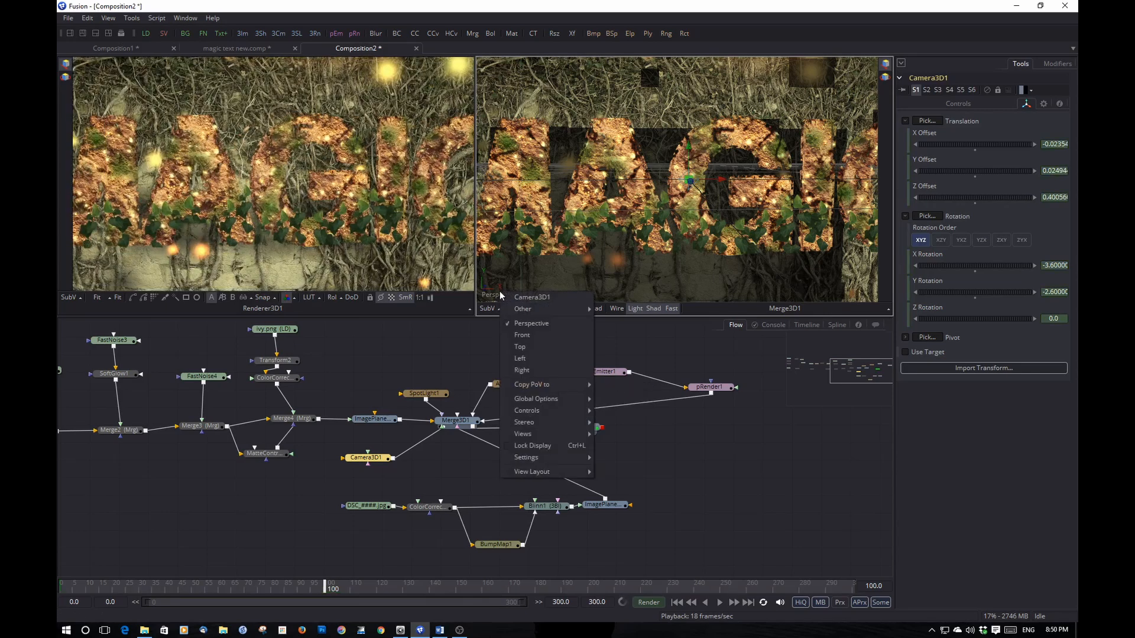
pyautogui.click(535, 297)
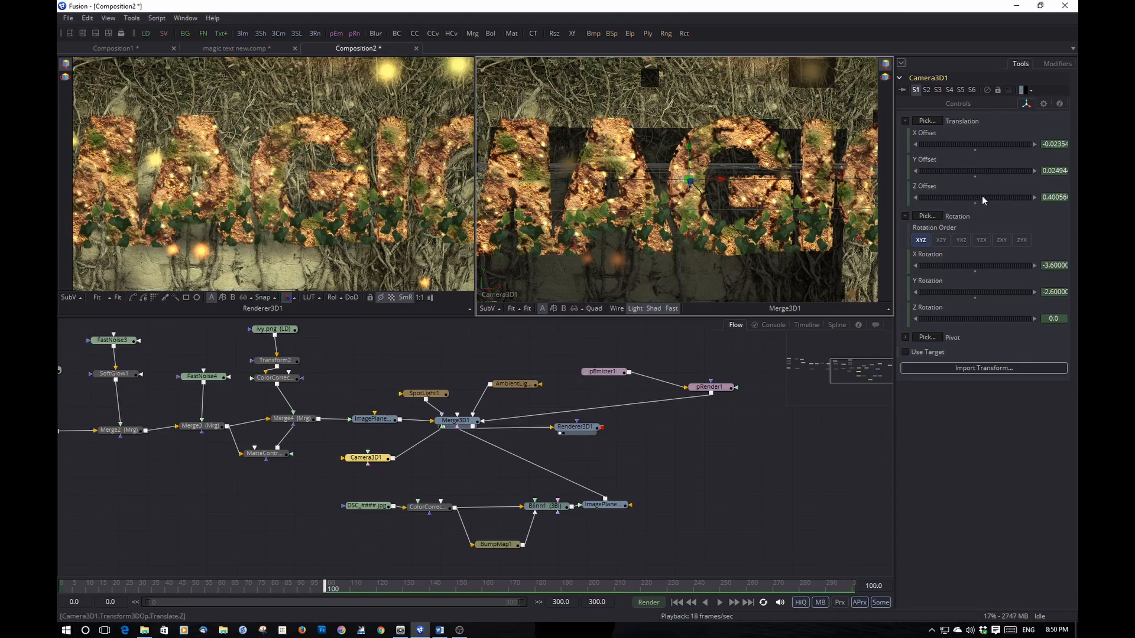
pyautogui.moveTo(982, 197); pyautogui.dragTo(984, 196)
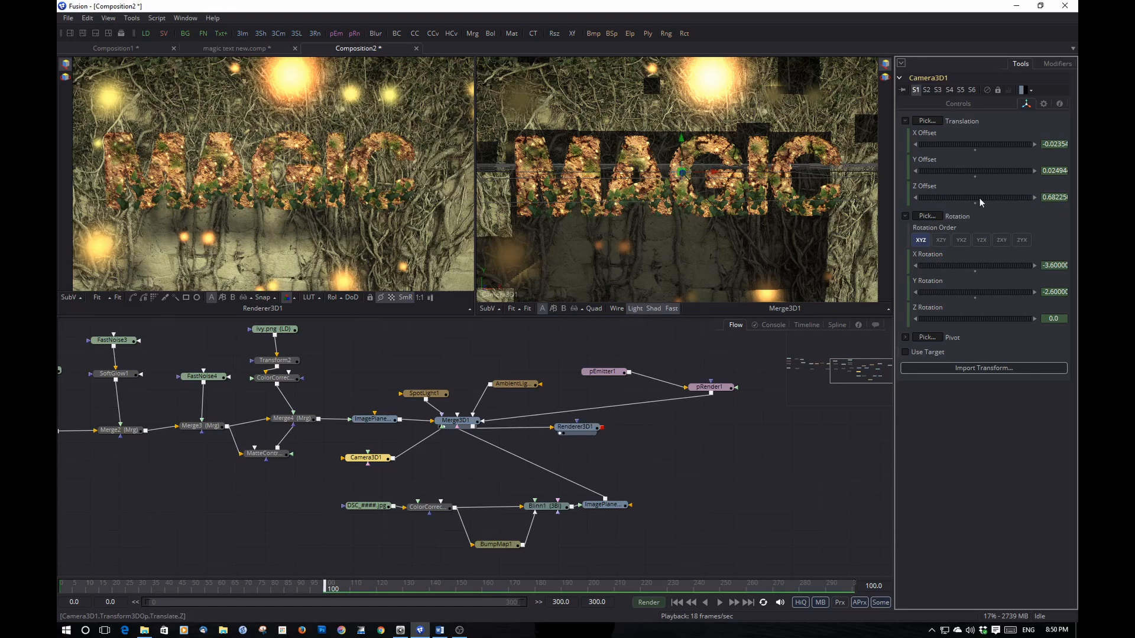
pyautogui.moveTo(967, 199); pyautogui.dragTo(966, 200)
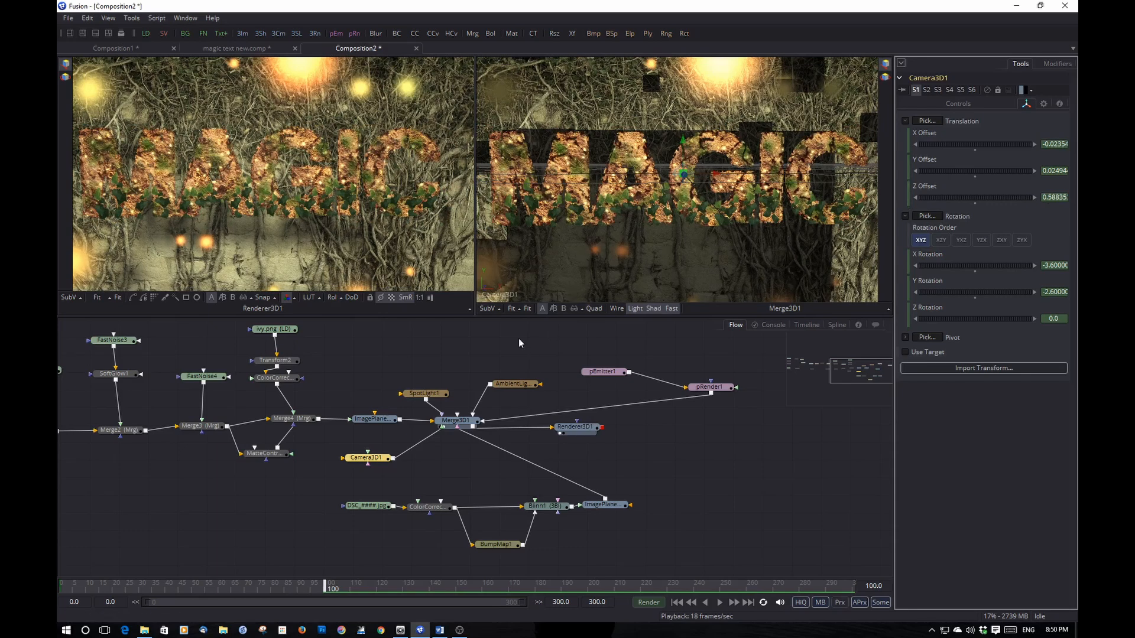
# Play the camera animation briefly from the first frame.
pyautogui.click(677, 603)
pyautogui.click(720, 603)
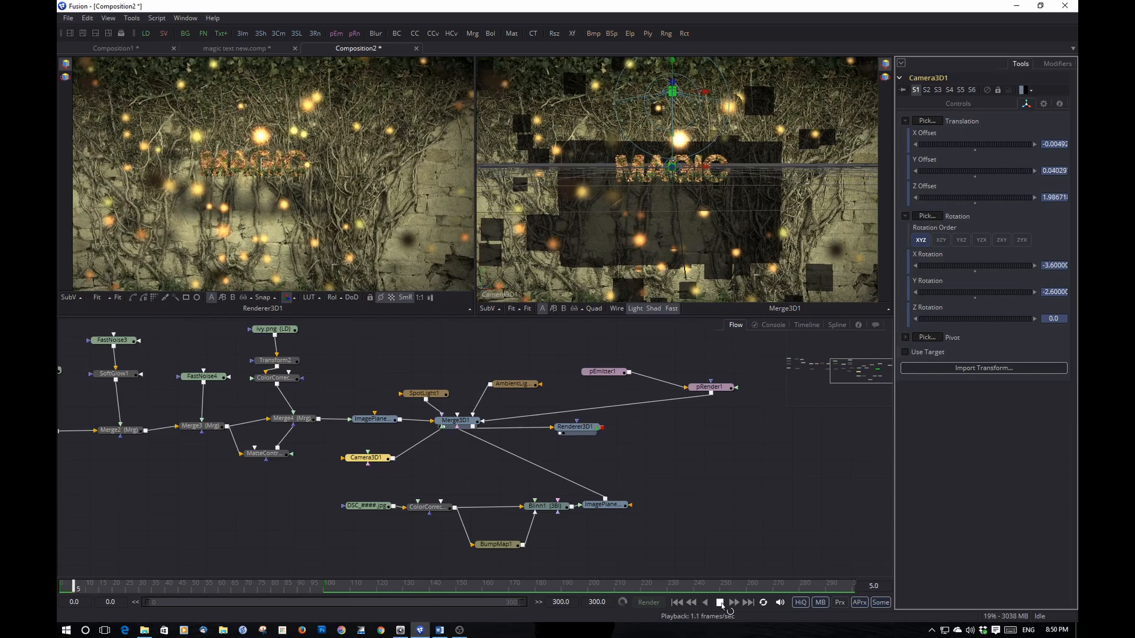
pyautogui.click(720, 603)
# Disable Renderer3D1 and play the camera animation in the Merge3D1 view, replaying it once from the first frame.
pyautogui.click(579, 431)
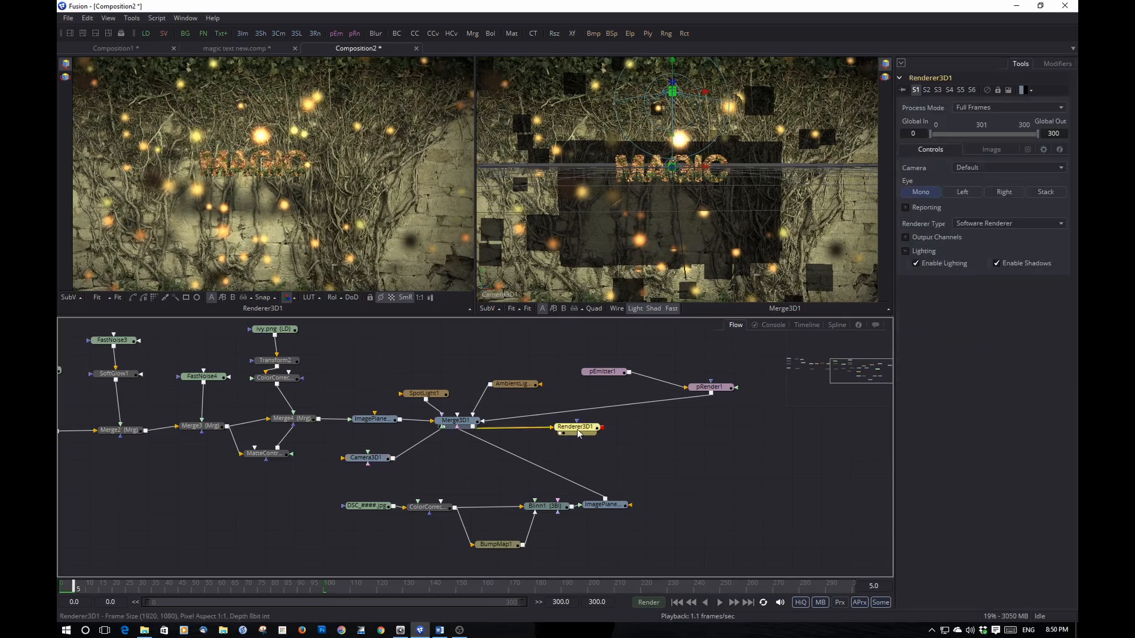
pyautogui.moveTo(584, 430)
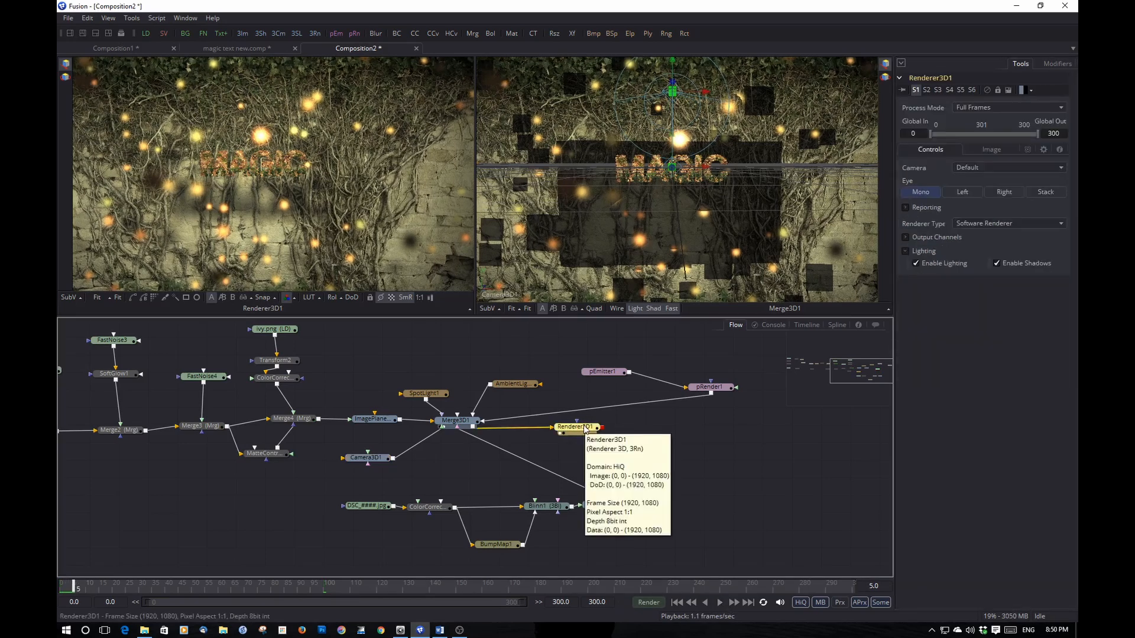
pyautogui.hotkey('ctrl', 'p')
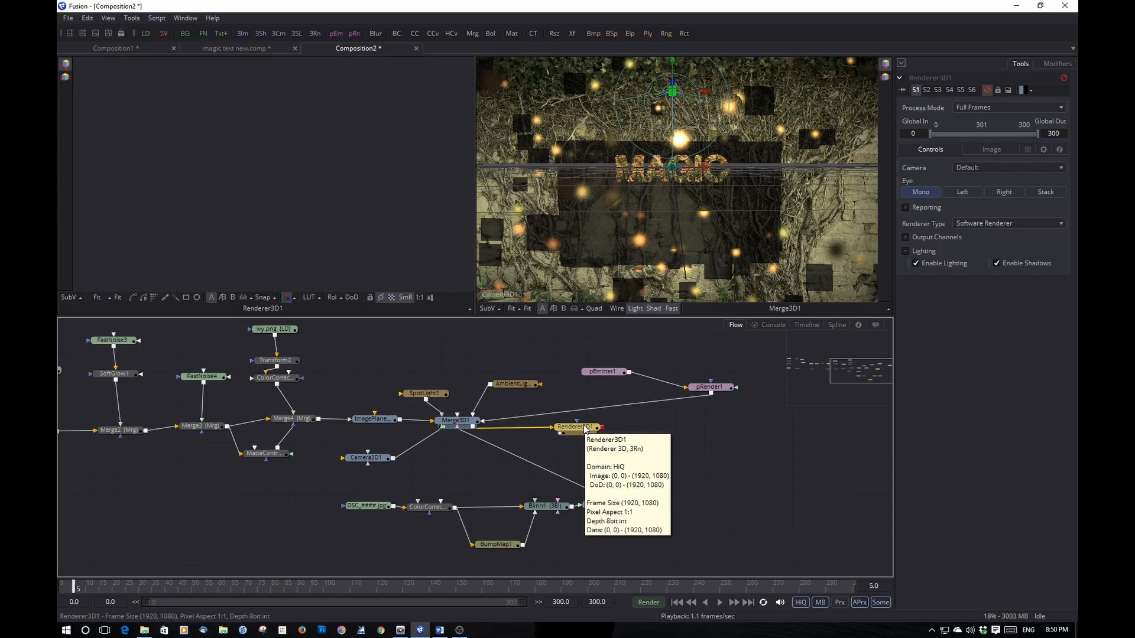
pyautogui.click(720, 603)
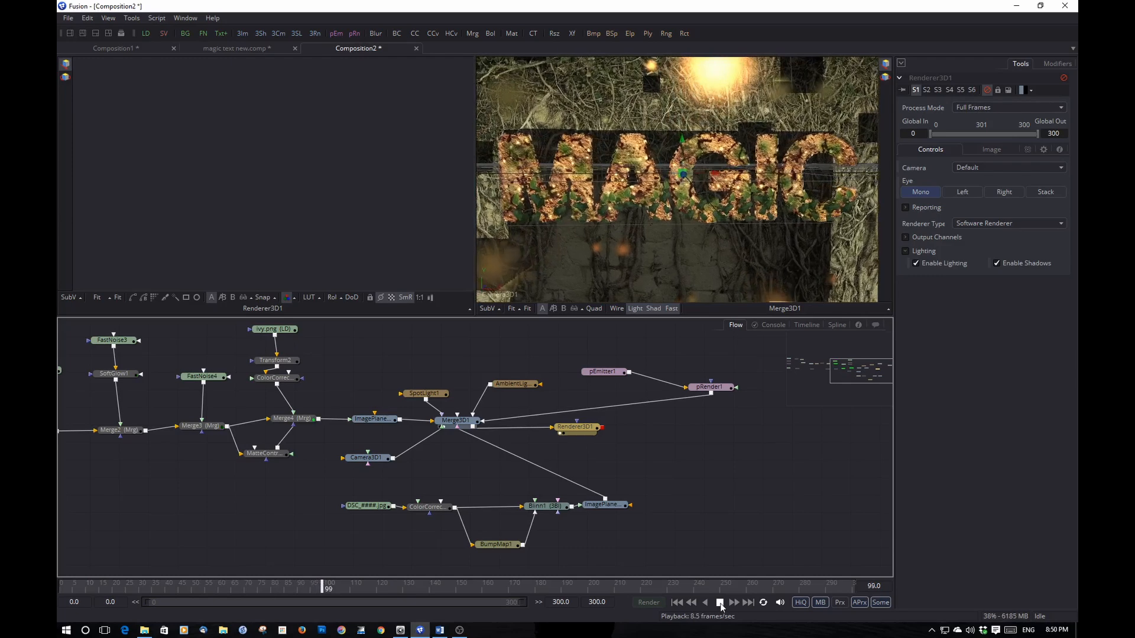
pyautogui.click(720, 603)
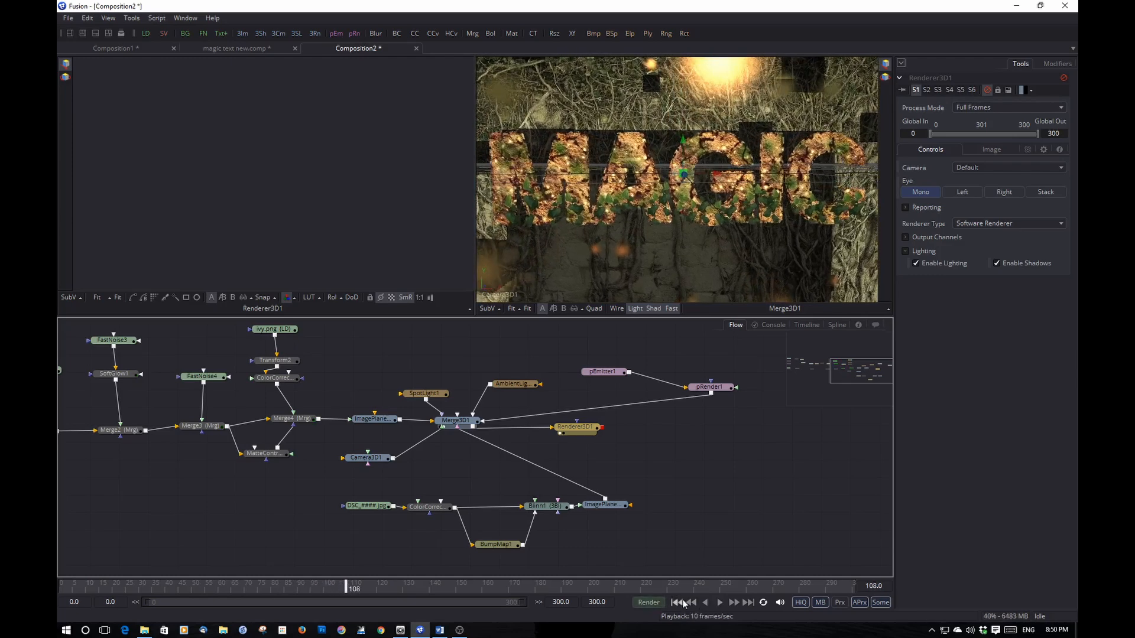
pyautogui.click(678, 603)
pyautogui.click(720, 603)
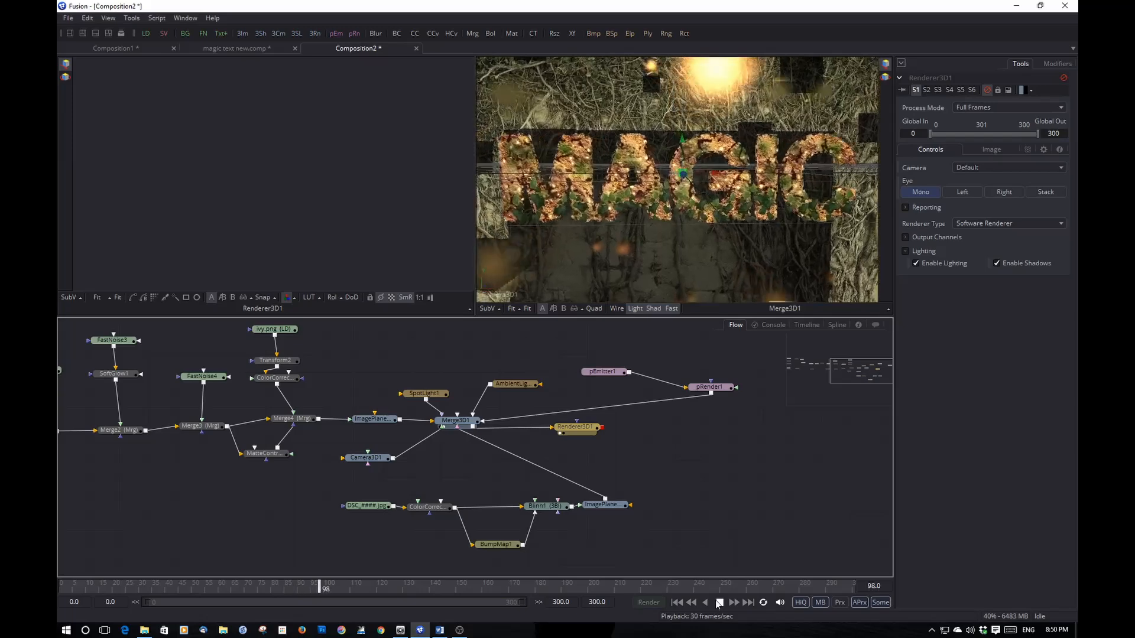
pyautogui.click(719, 602)
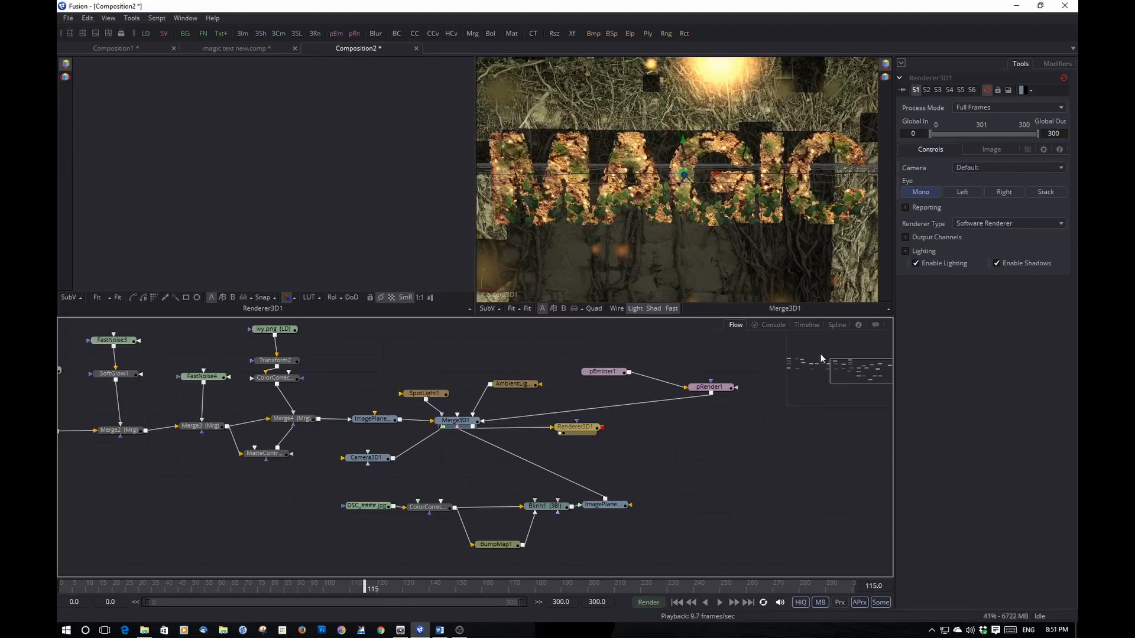
# Show all Camera3D1 curves in the spline editor and smooth all of their keyframes.
pyautogui.click(842, 324)
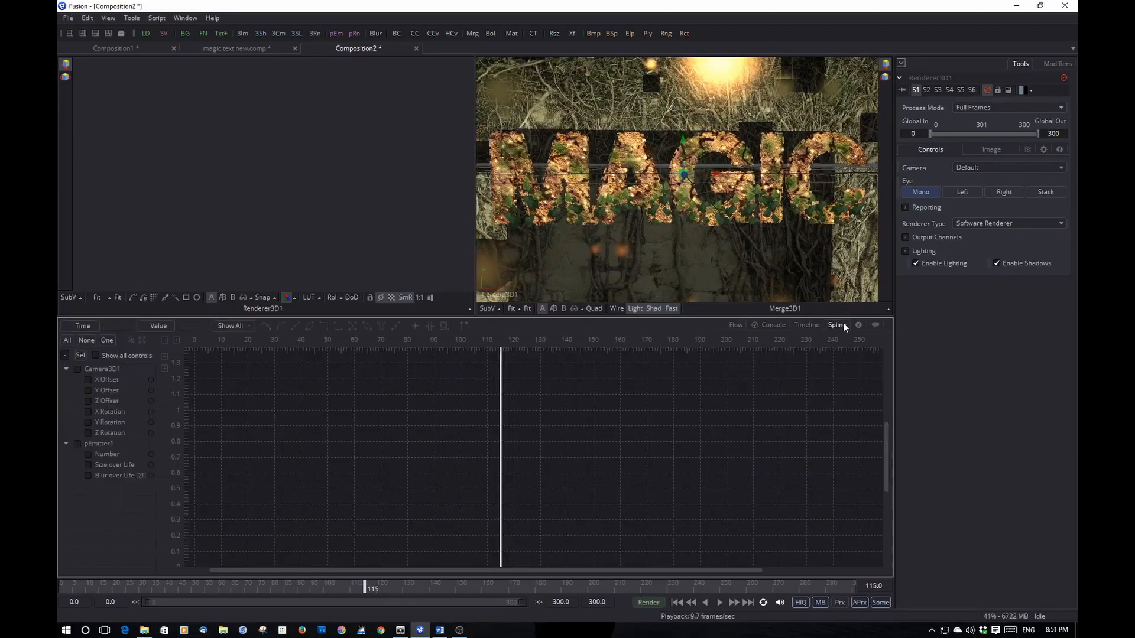
pyautogui.click(77, 369)
pyautogui.moveTo(352, 406); pyautogui.dragTo(471, 412)
pyautogui.moveTo(266, 367); pyautogui.dragTo(694, 550)
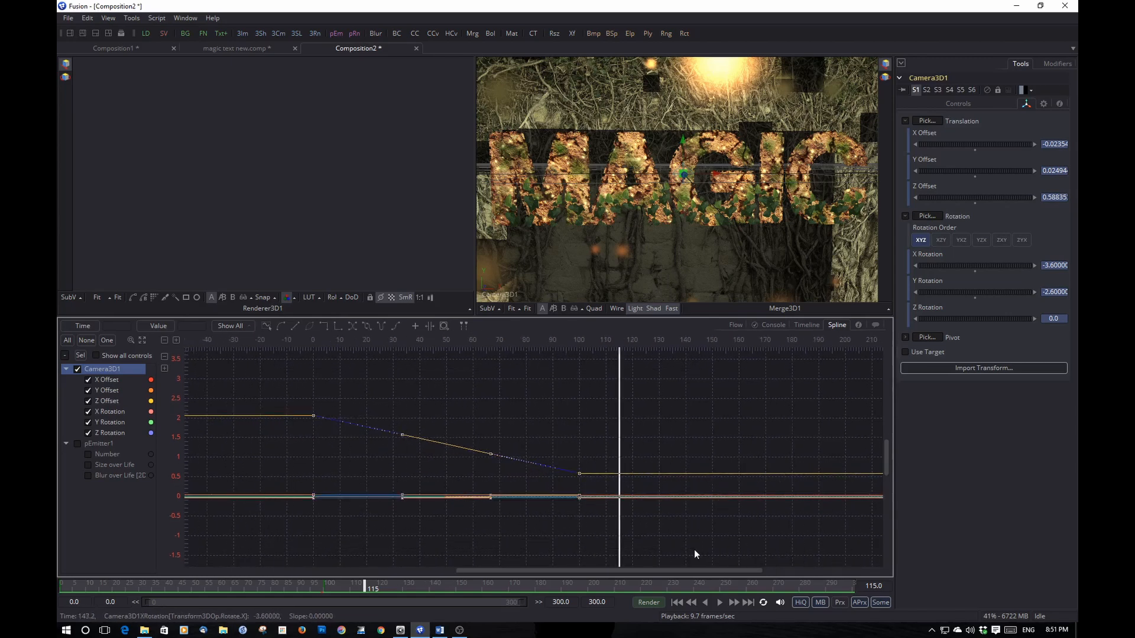
pyautogui.hotkey('shift', 's')
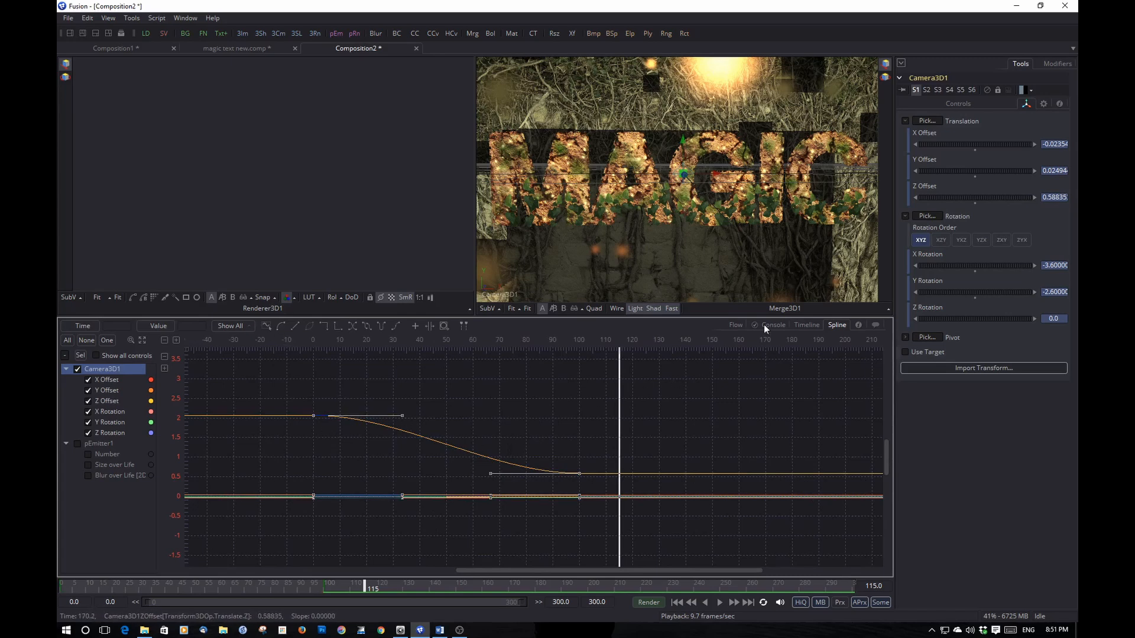
# Return to the node flow, play the smoothed camera move from the first frame, and rewind to frame 0.
pyautogui.click(734, 326)
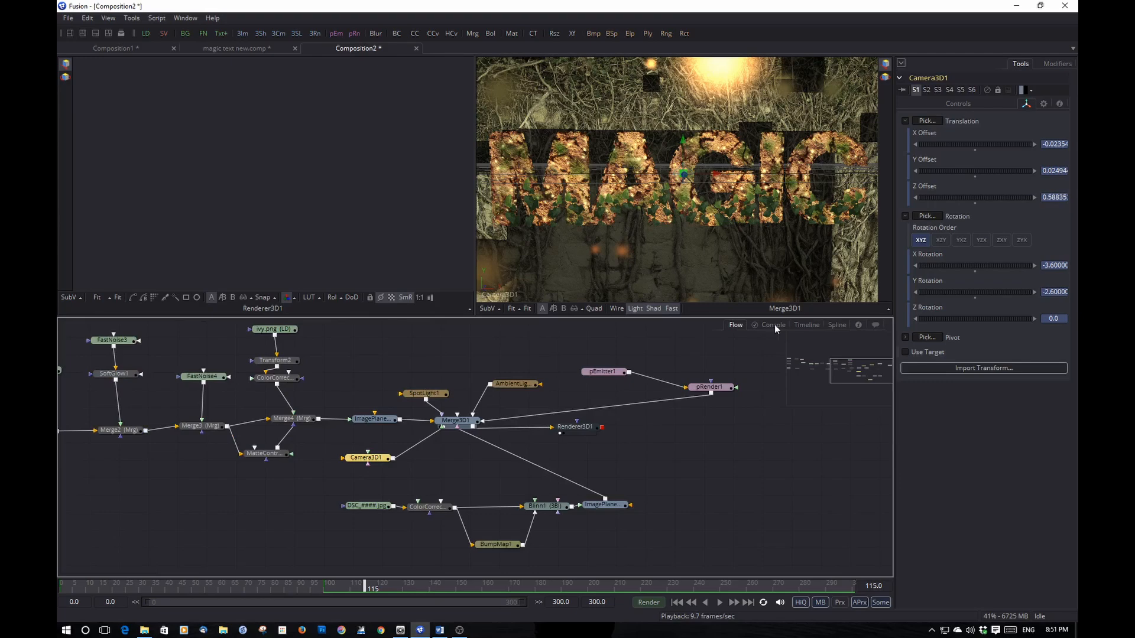
pyautogui.click(677, 602)
pyautogui.click(719, 602)
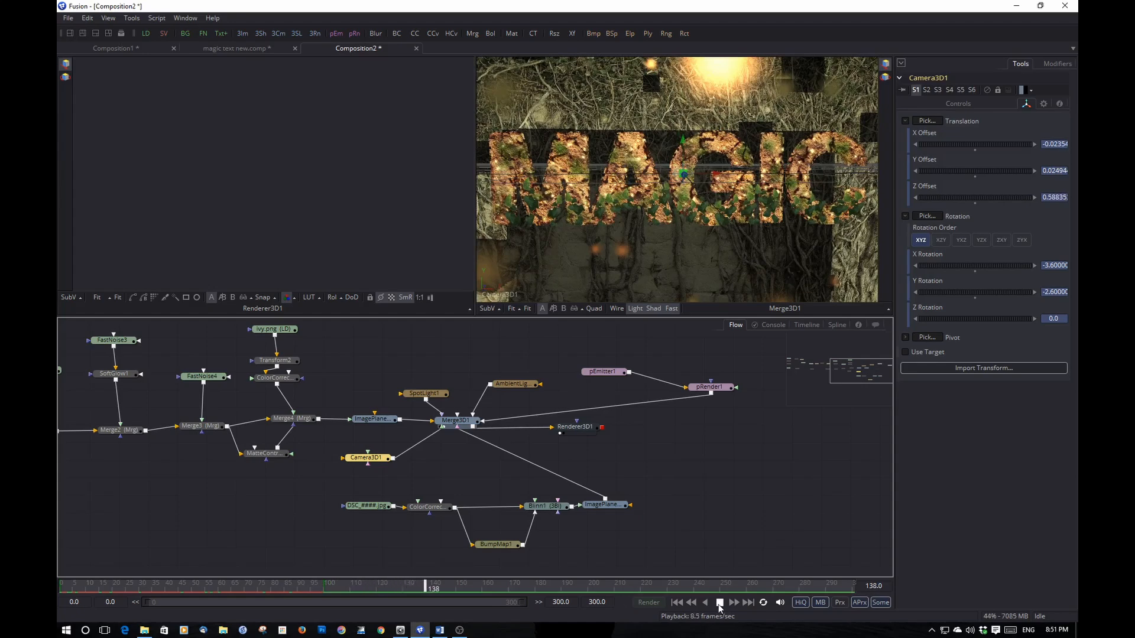
pyautogui.click(720, 602)
pyautogui.click(678, 603)
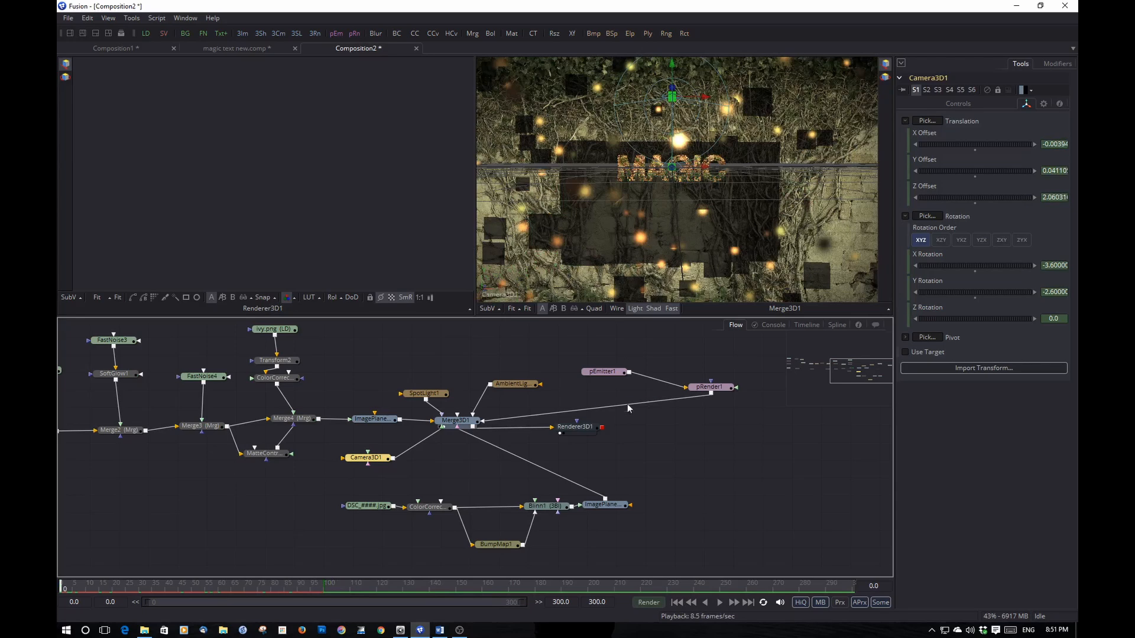
# Turn off shadows in the Merge3D1 view, and re-enable Renderer3D1 to view its rendered output at frame 108.
pyautogui.click(577, 427)
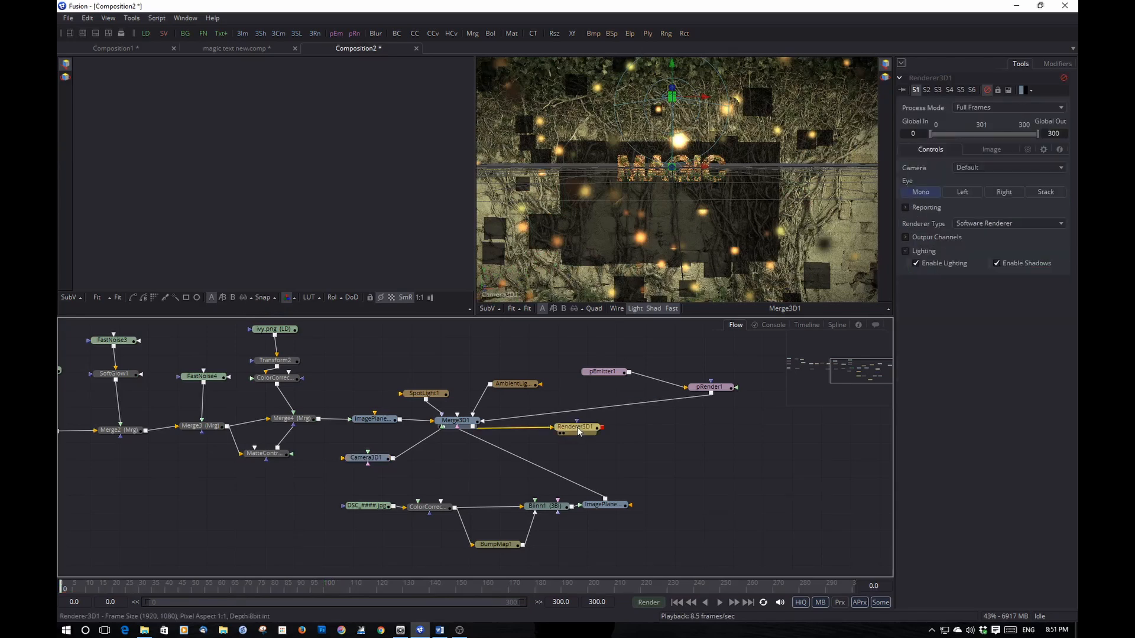
pyautogui.click(658, 310)
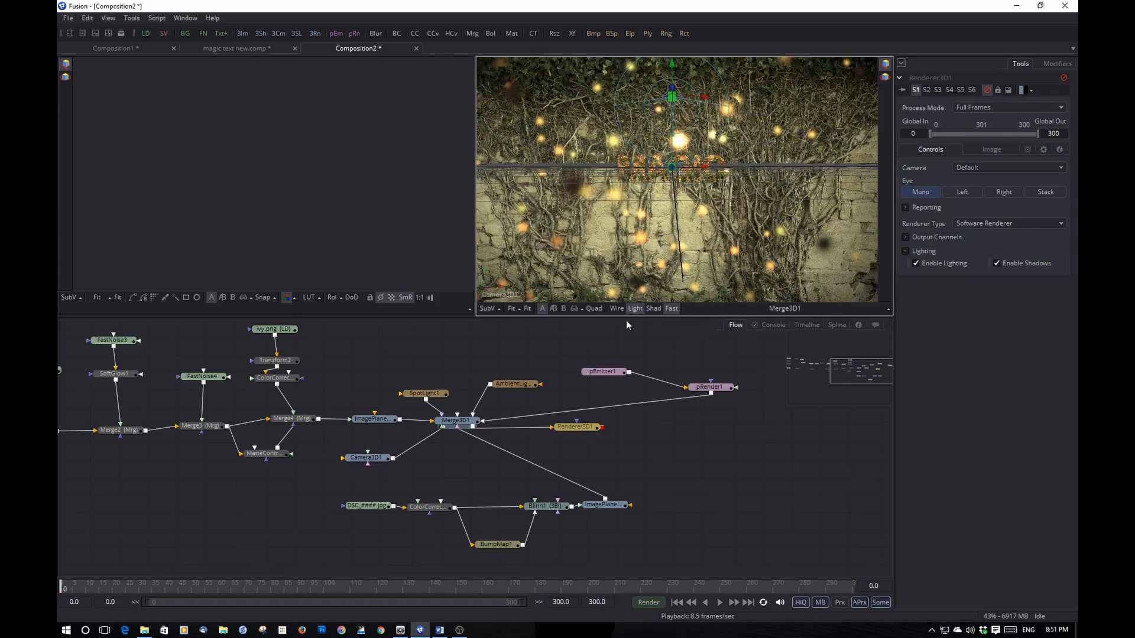
pyautogui.click(579, 433)
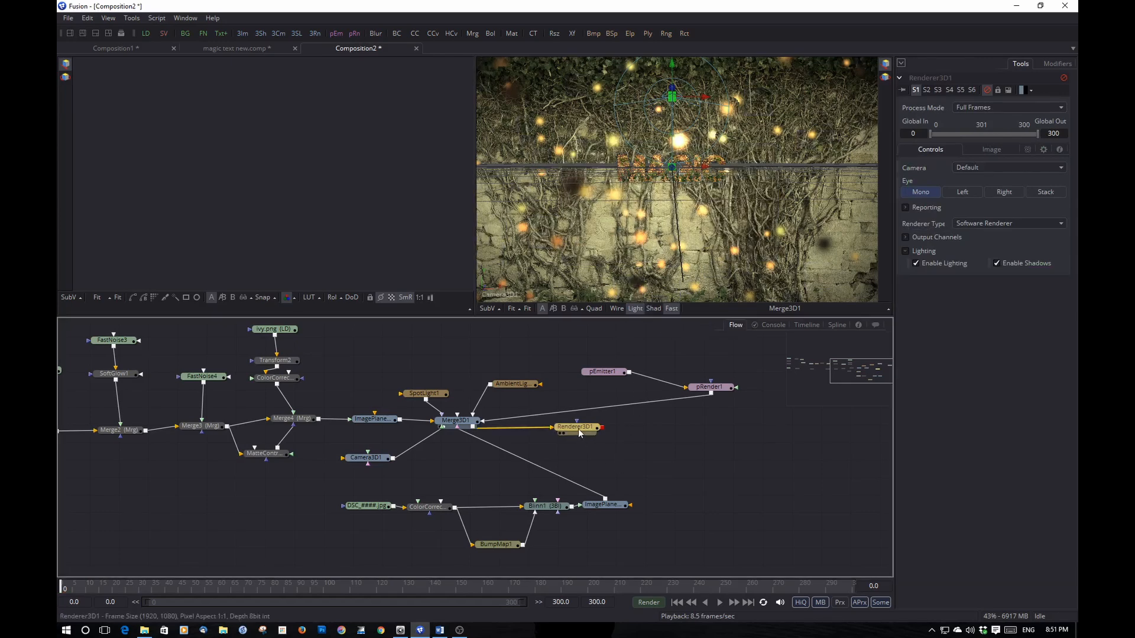
pyautogui.click(579, 433)
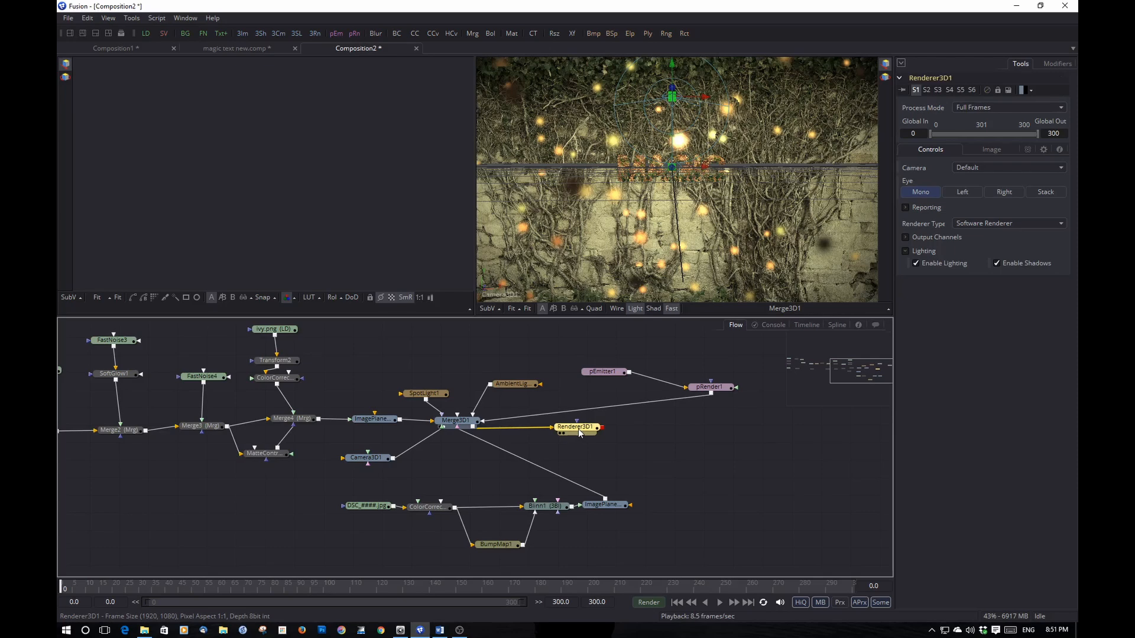
pyautogui.press('1')
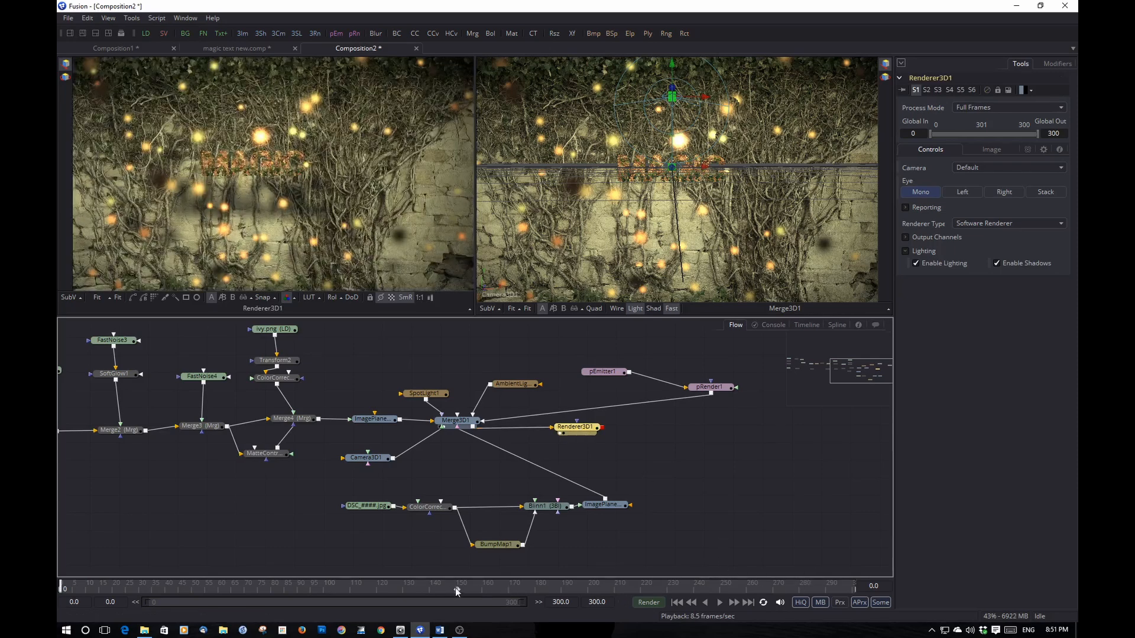
pyautogui.click(346, 587)
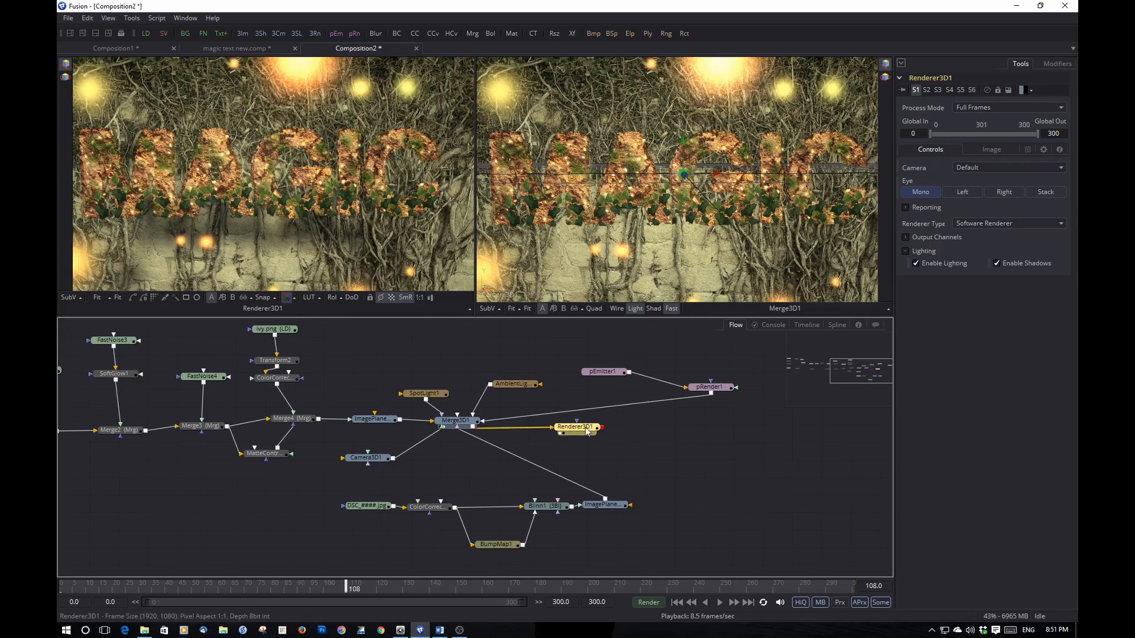
# Add a Saver after Renderer3D1 that writes "tutorial movie.mov" to the grunge folder, and space it away from the renderer node.
pyautogui.hotkey('ctrl', 'space')
pyautogui.write('save')
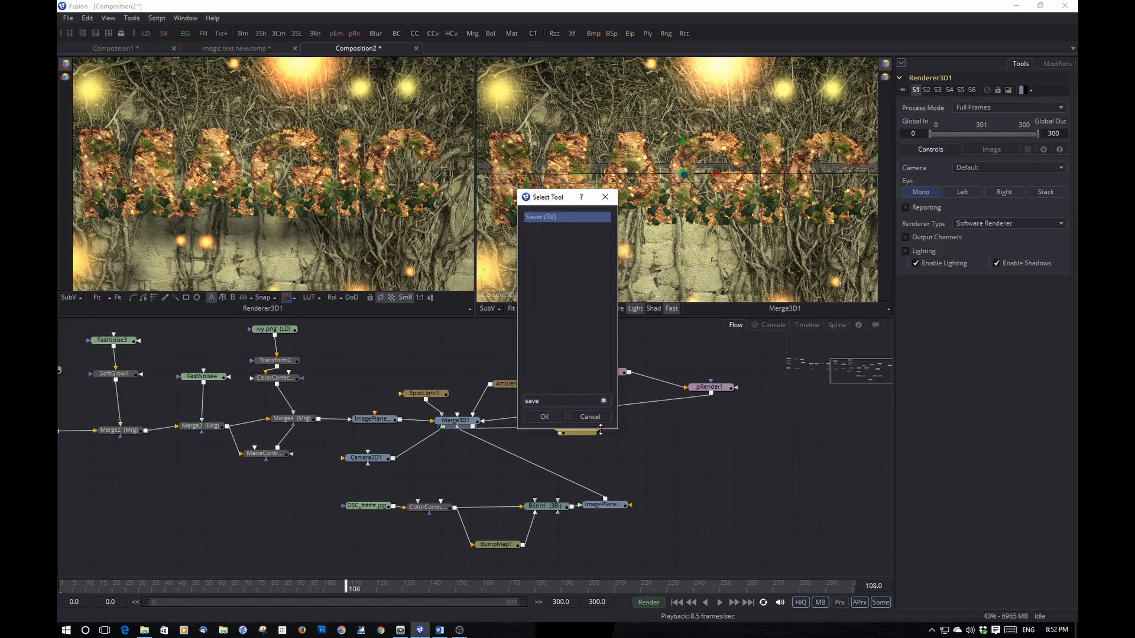
pyautogui.click(534, 417)
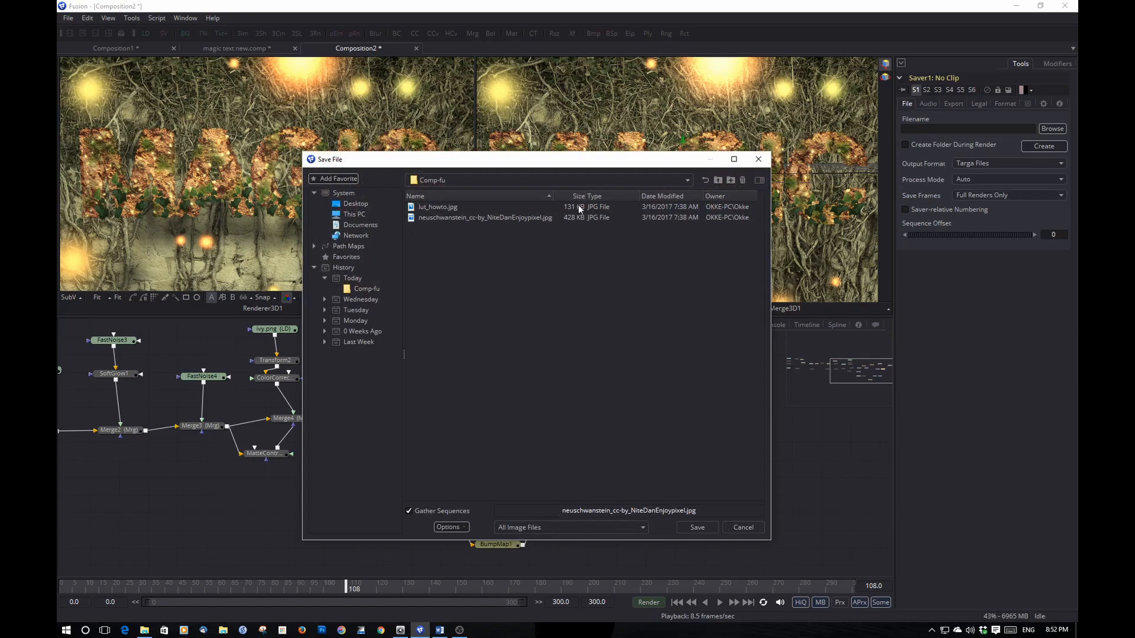
pyautogui.click(687, 180)
pyautogui.click(529, 180)
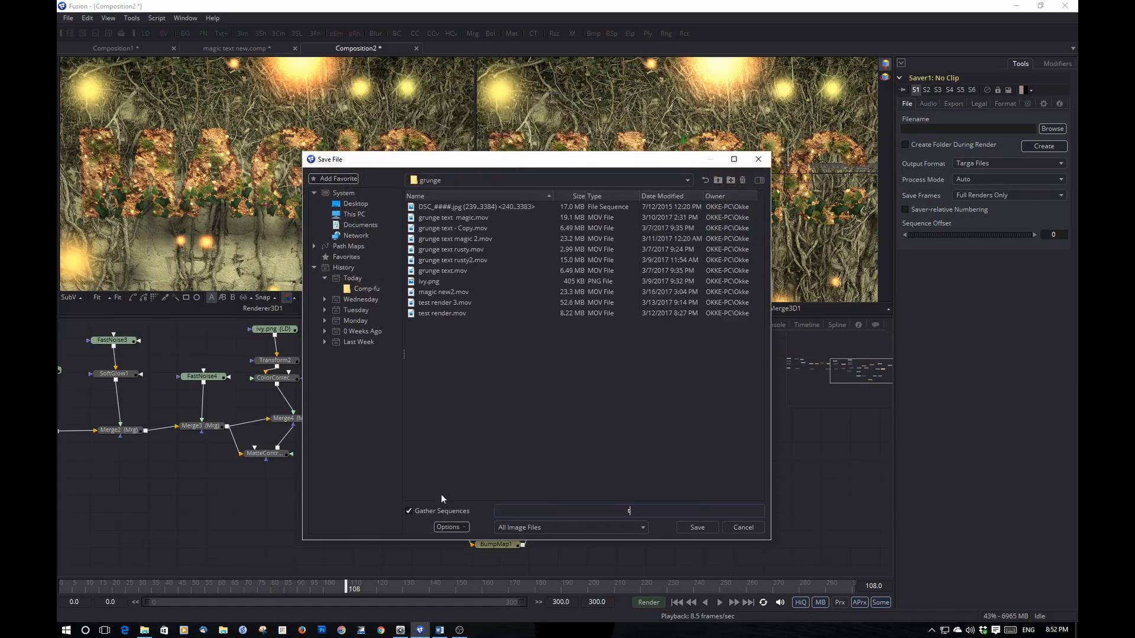
pyautogui.write('tutorial movie.mov')
pyautogui.click(697, 527)
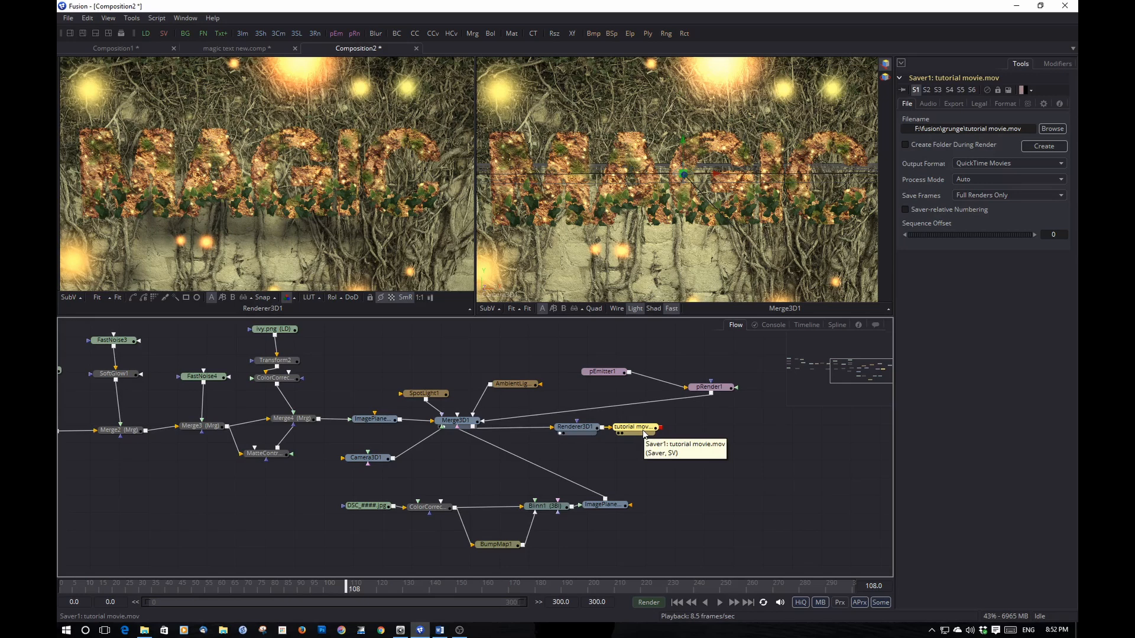
pyautogui.moveTo(643, 433); pyautogui.dragTo(679, 434)
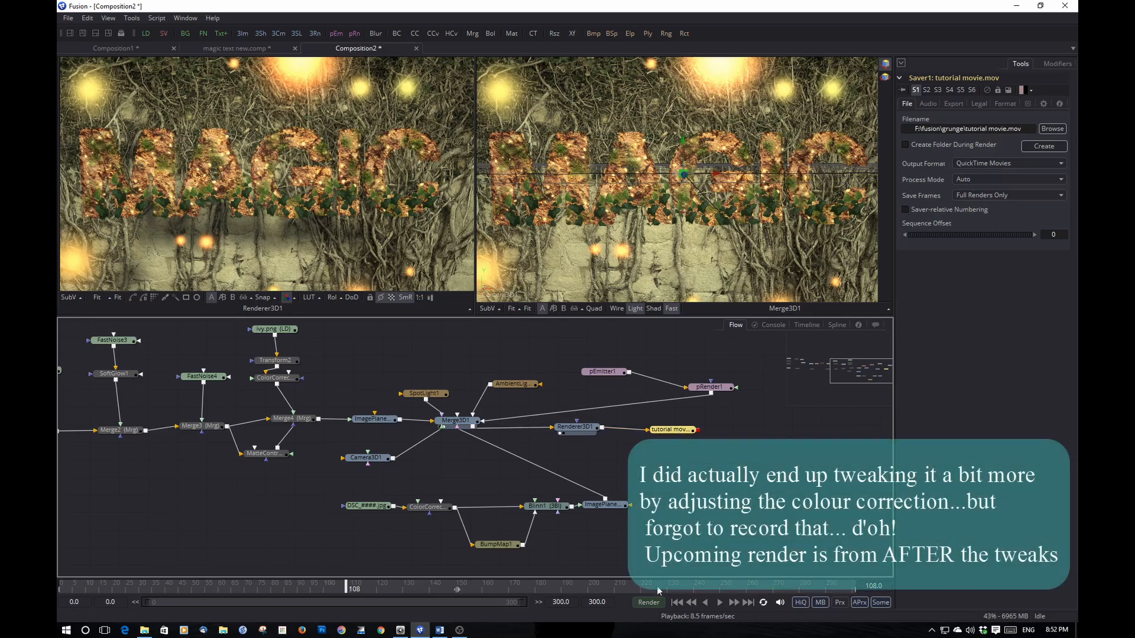
# Render the composition for frames 0 to 300 and play the finished "tutorial movie.mov" from the grunge folder in File Explorer.
pyautogui.click(648, 603)
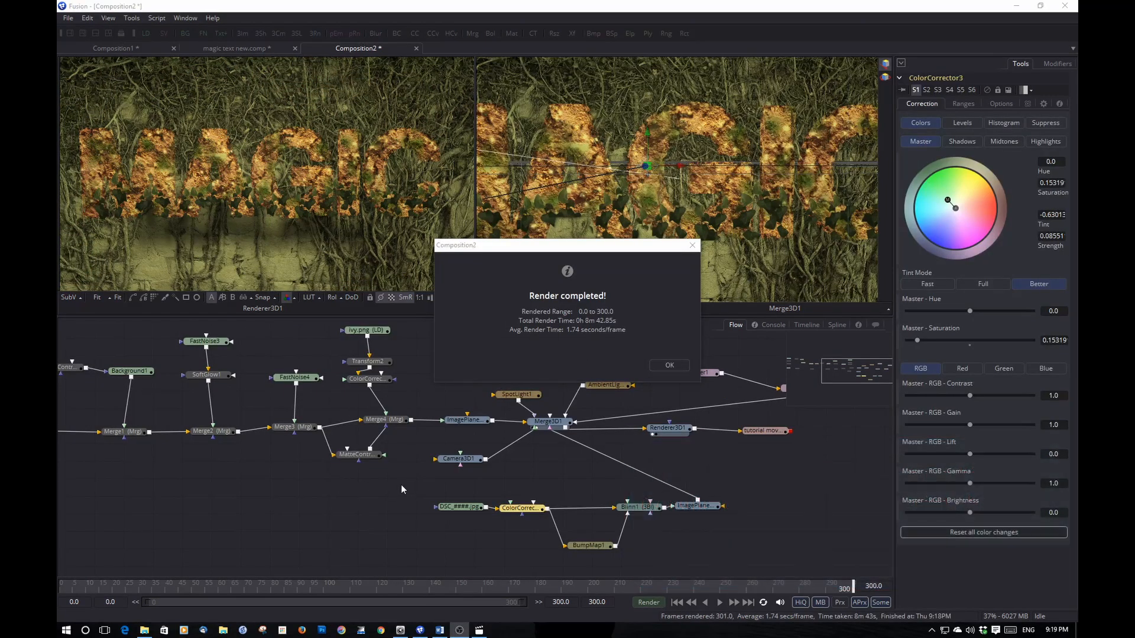
pyautogui.click(669, 365)
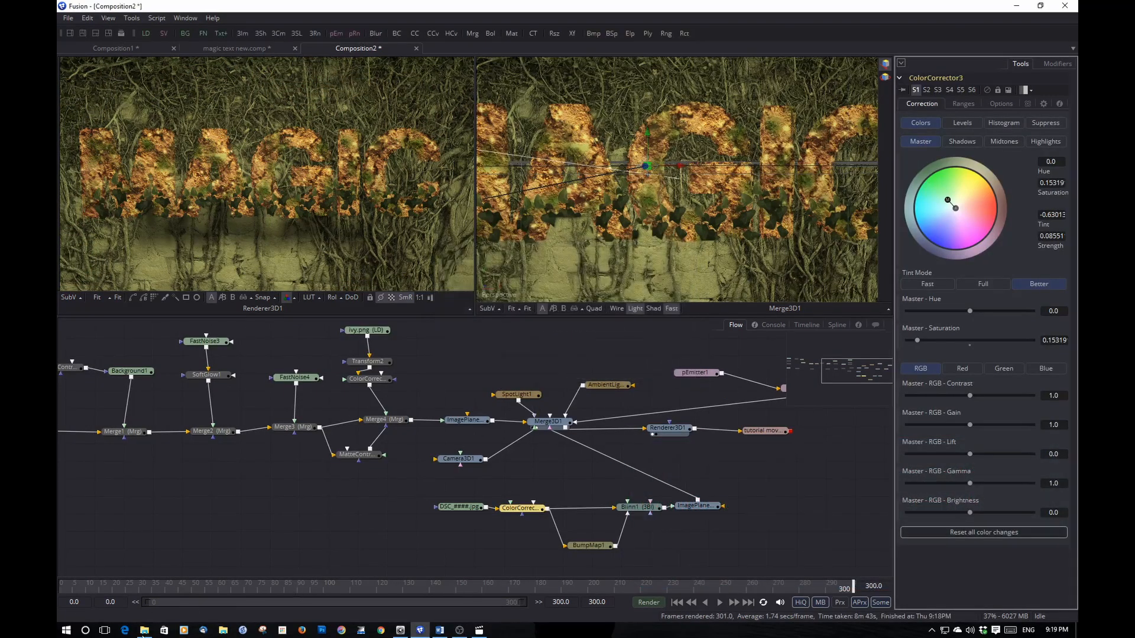
pyautogui.click(145, 631)
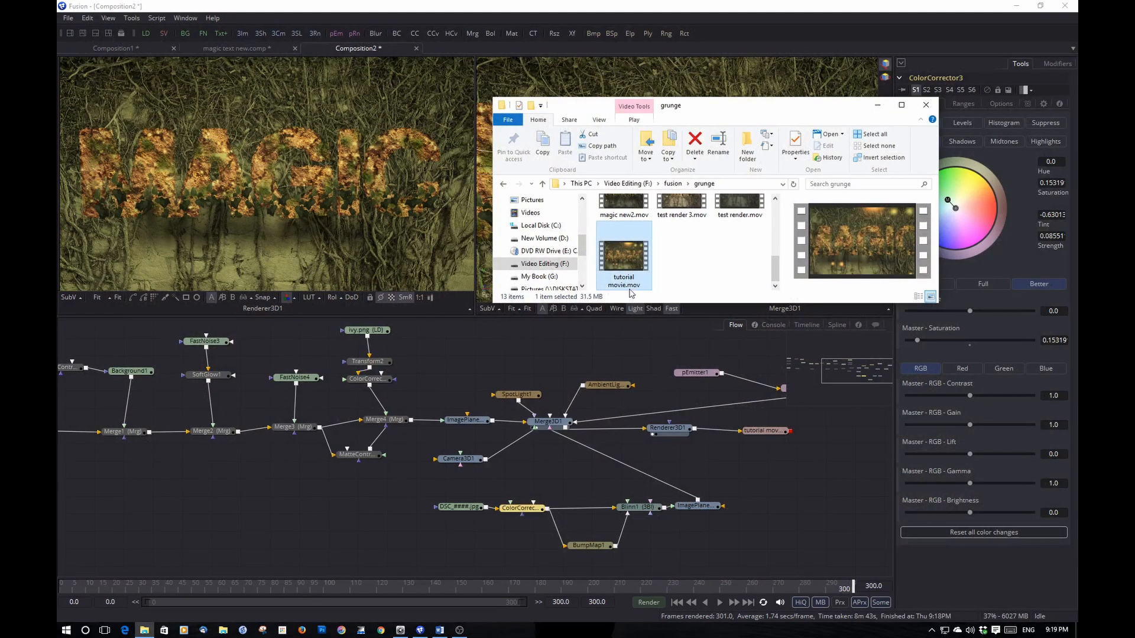
pyautogui.doubleClick(627, 254)
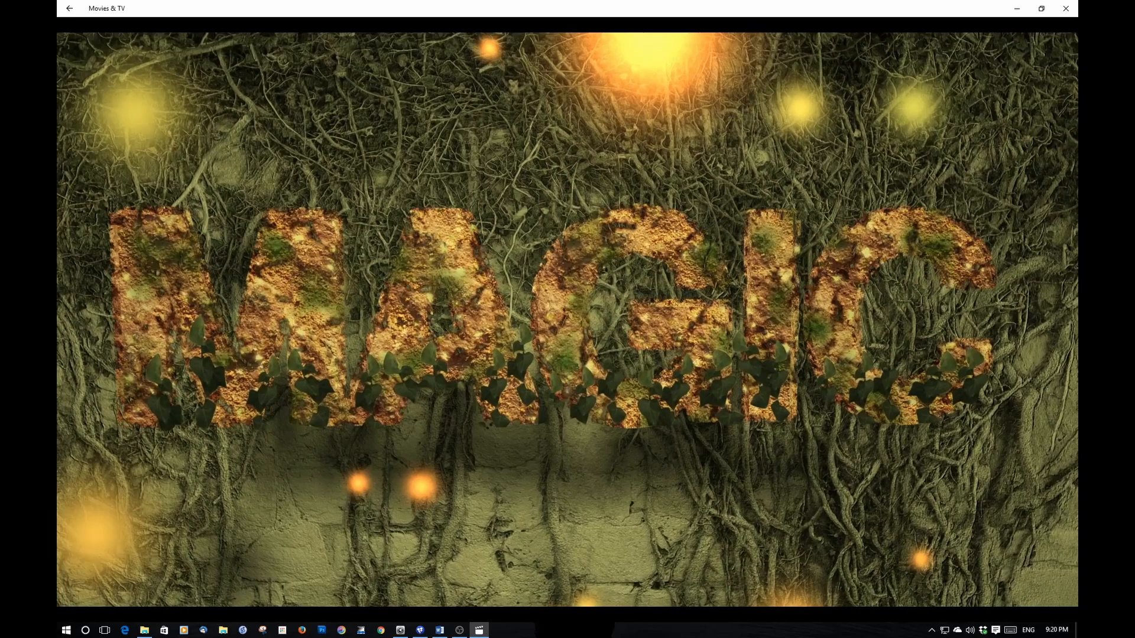
pyautogui.moveTo(461, 247)
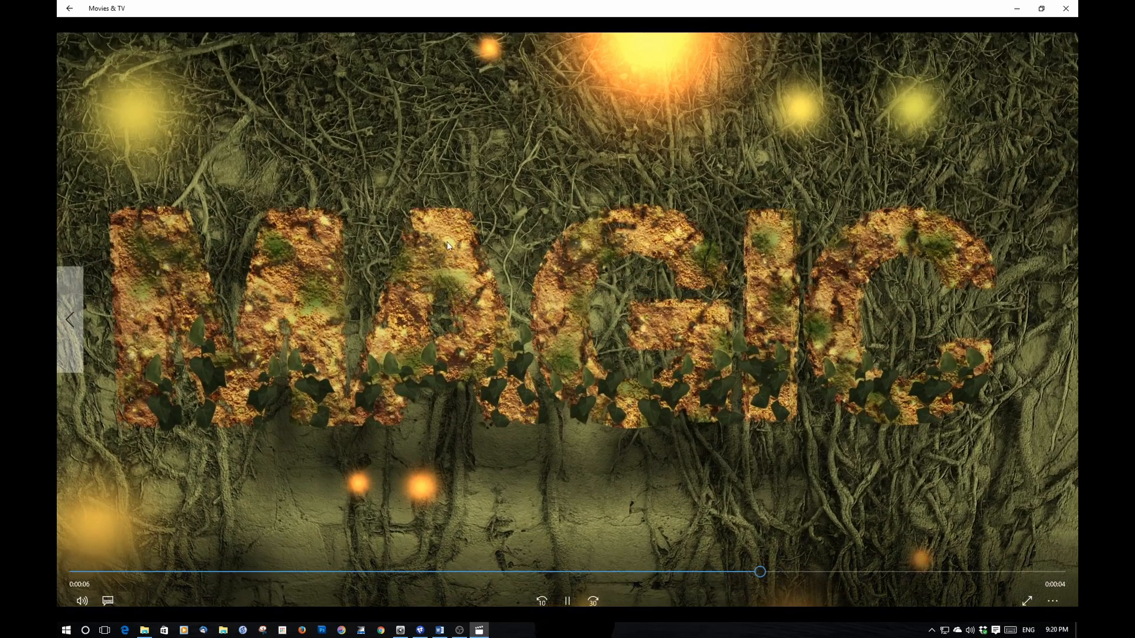